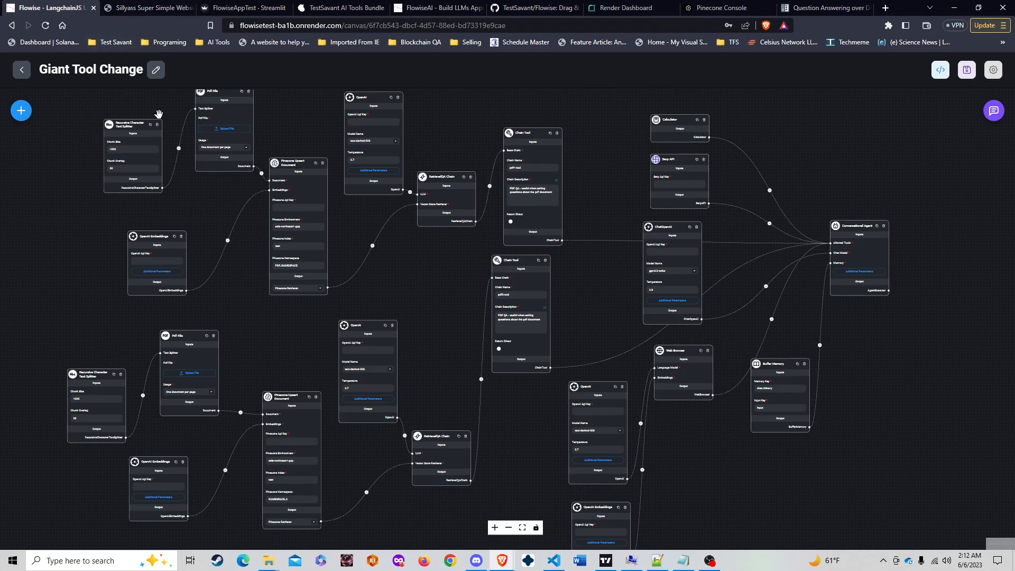
Look over the whole Giant Tool Change flow on the canvas, from the text splitters to the Conversational Agent
scroll(207, 262, down, 5)
scroll(249, 277, up, 4)
scroll(254, 278, down, 4)
scroll(291, 270, up, 1)
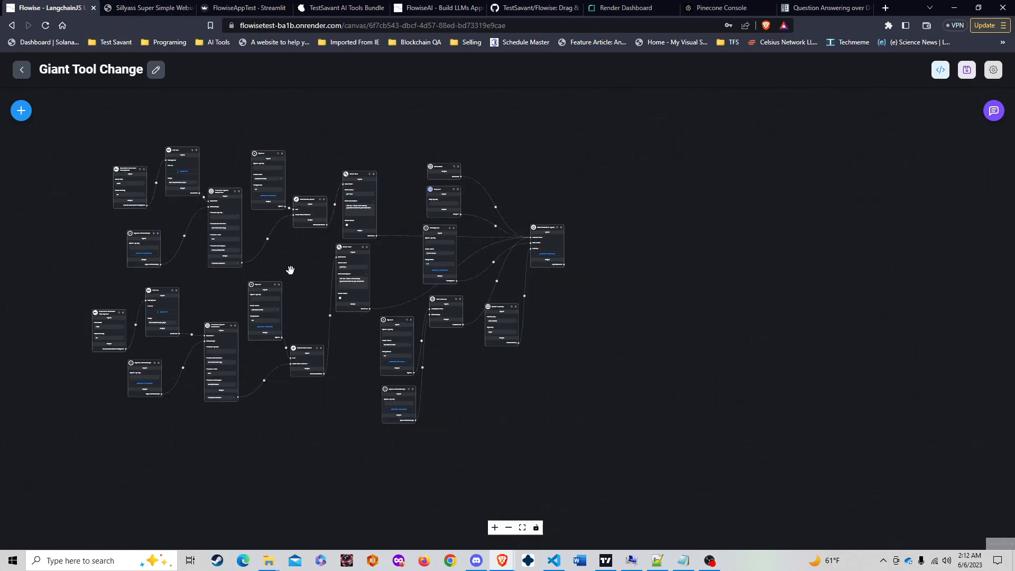
drag(290, 270, 470, 319)
scroll(328, 251, up, 6)
scroll(300, 241, down, 5)
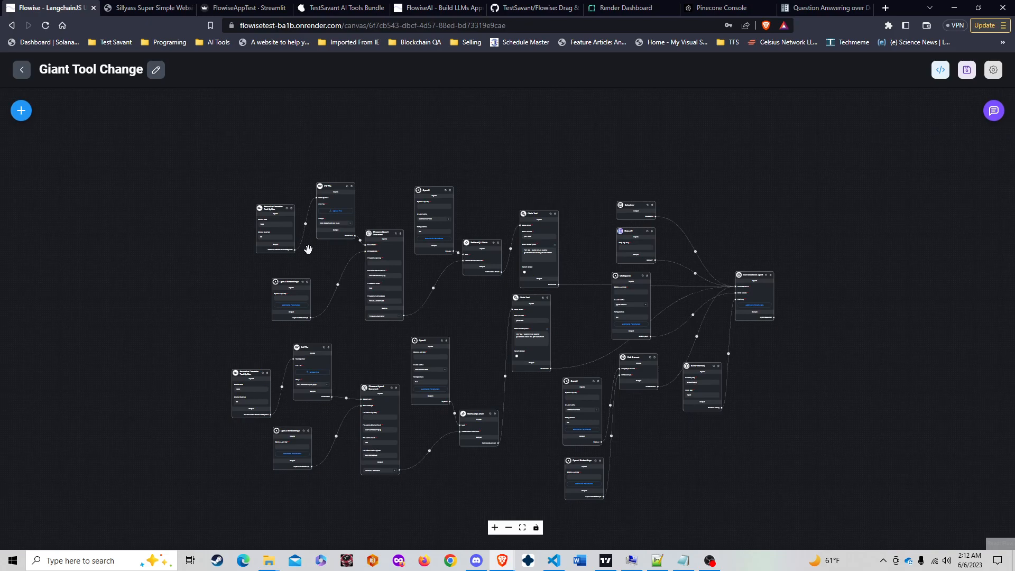
View the embedded chatbot demo site, toggling its chat window closed and open, and bring up the Streamlit chatbot page
click(140, 7)
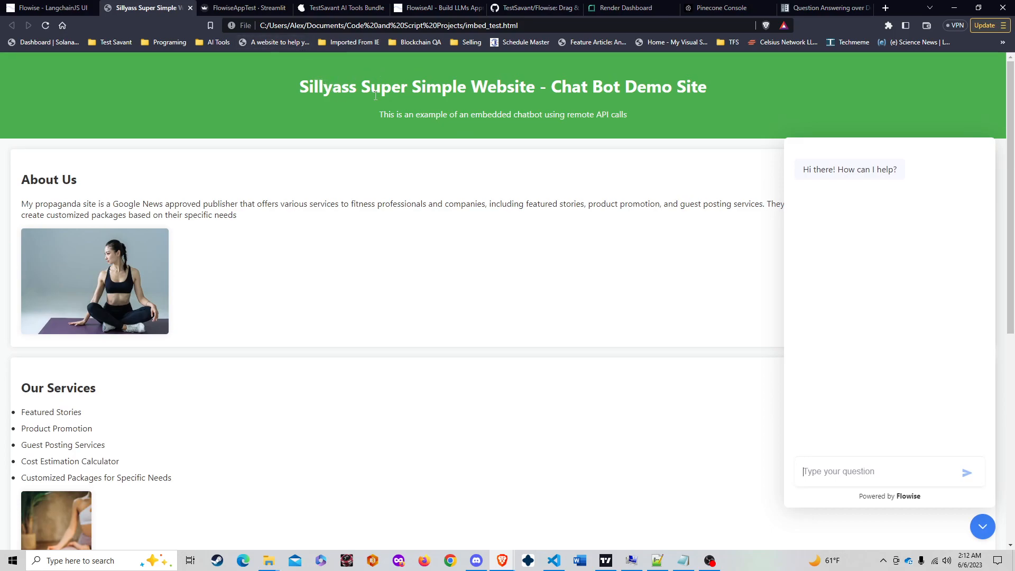
click(983, 529)
click(983, 529)
click(225, 5)
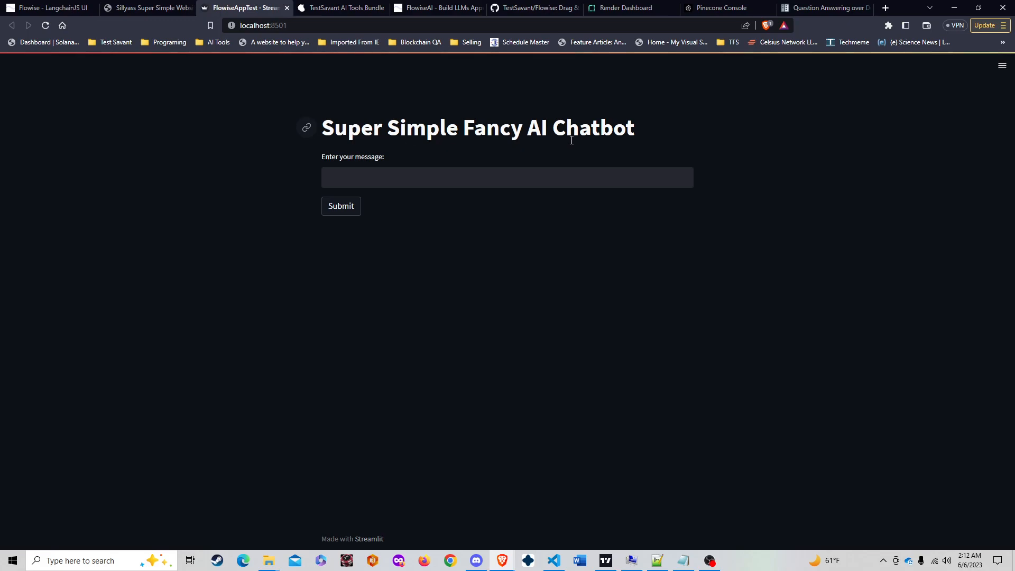
Review the TestSavant signup page, including its address, the list of included AI tools and the sign-in form
click(334, 11)
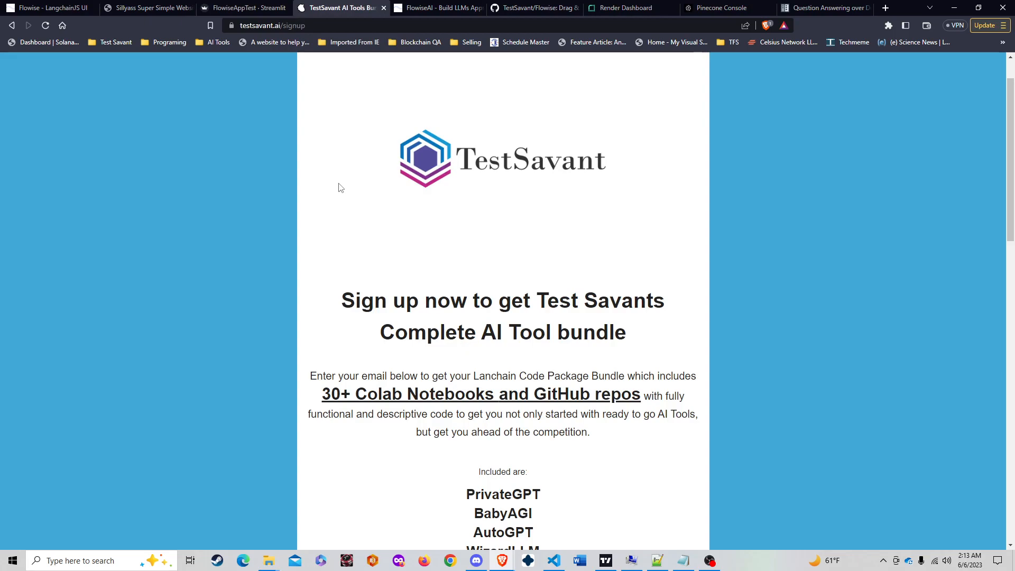
click(323, 26)
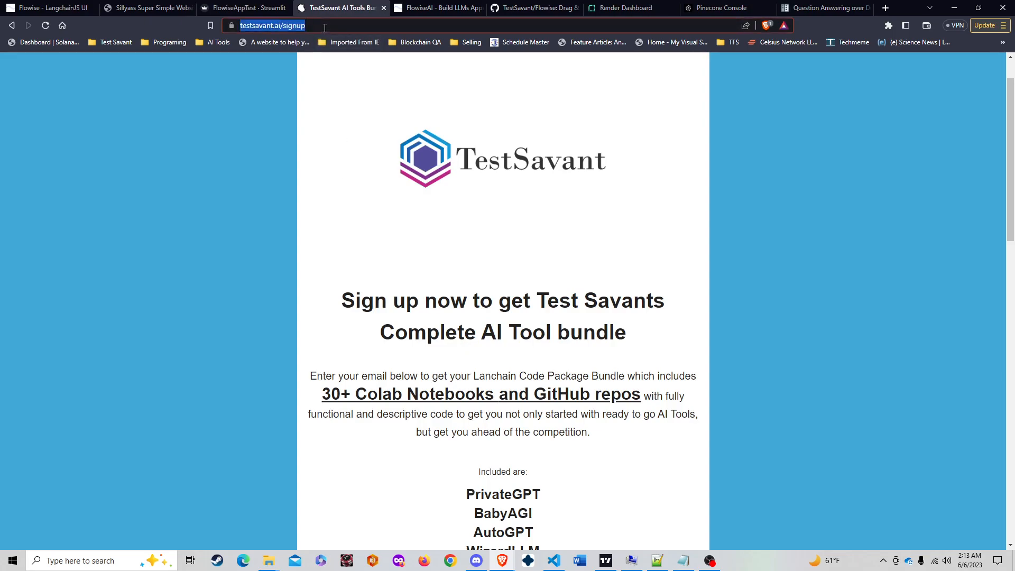
scroll(418, 246, down, 2)
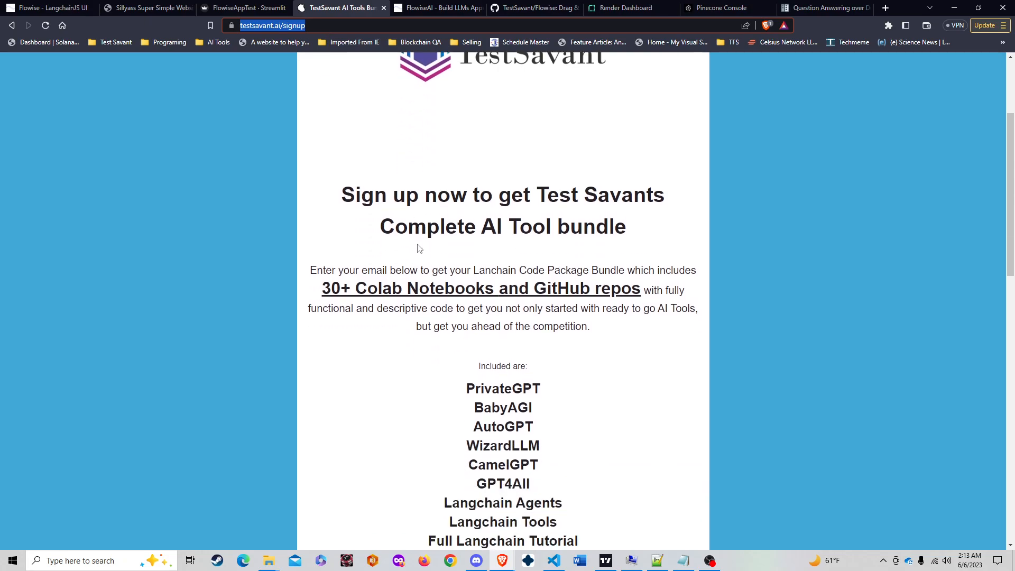
scroll(419, 248, down, 10)
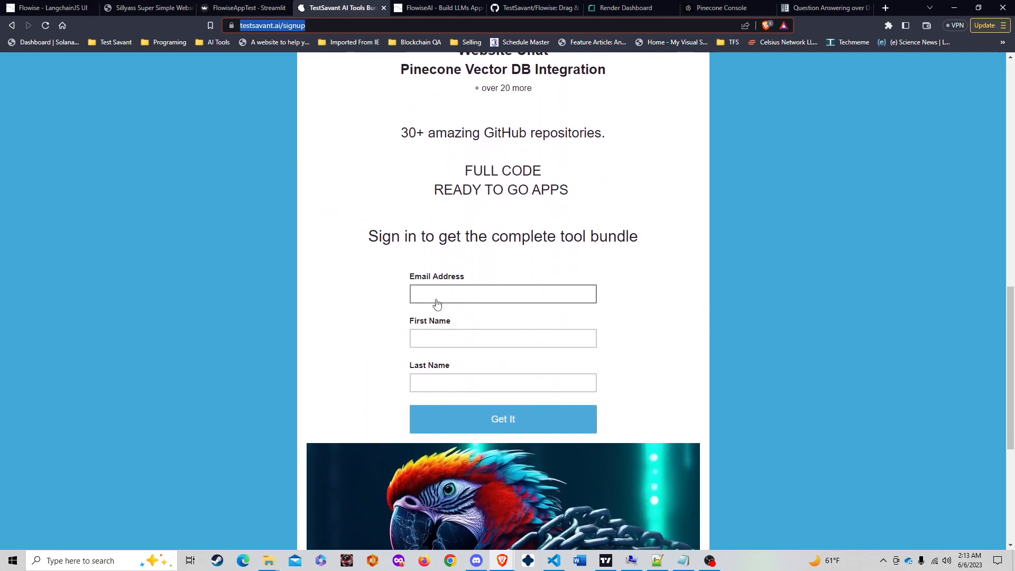
scroll(432, 346, up, 4)
scroll(432, 347, up, 2)
scroll(431, 346, up, 2)
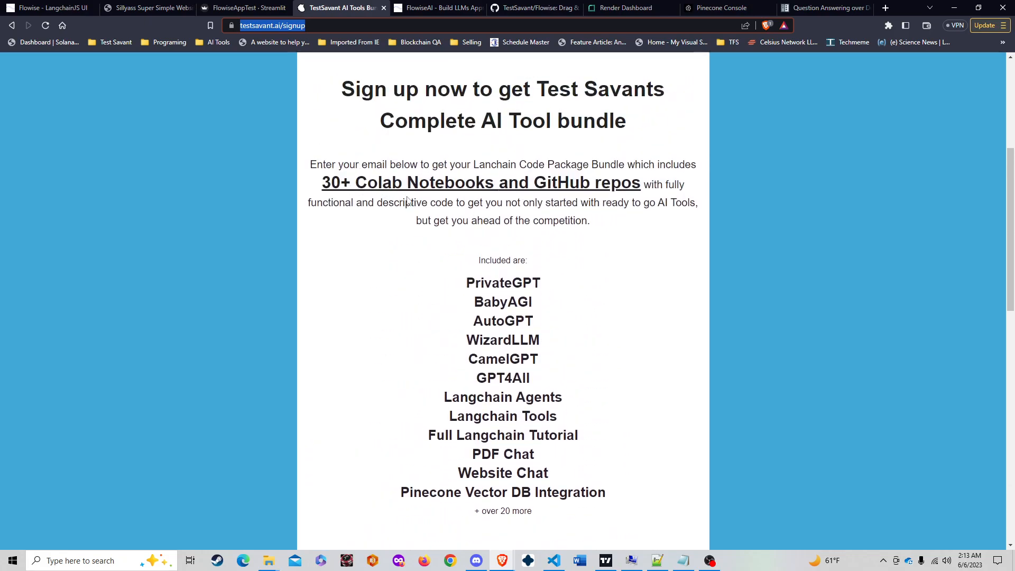
scroll(553, 302, down, 1)
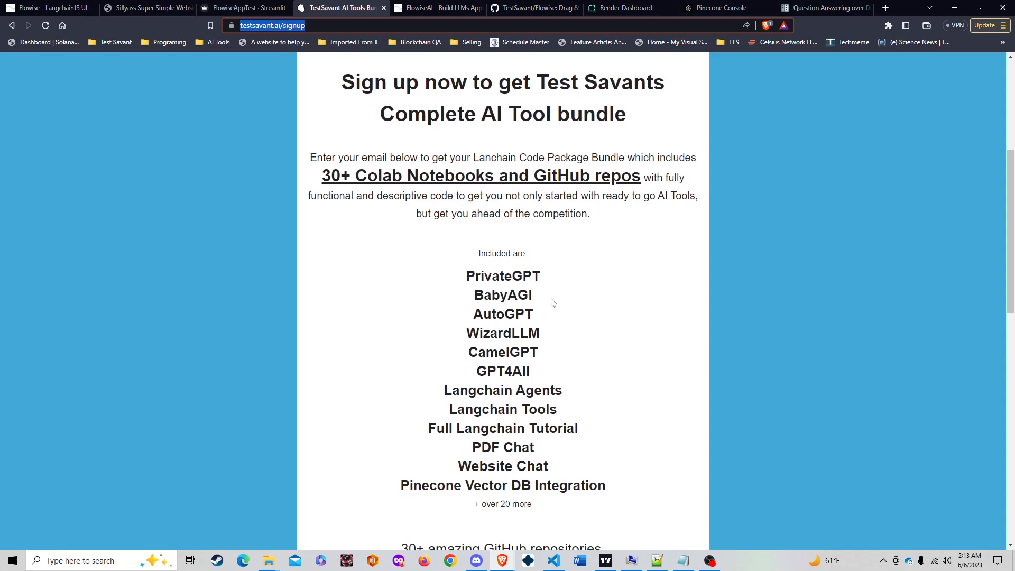
scroll(554, 302, down, 1)
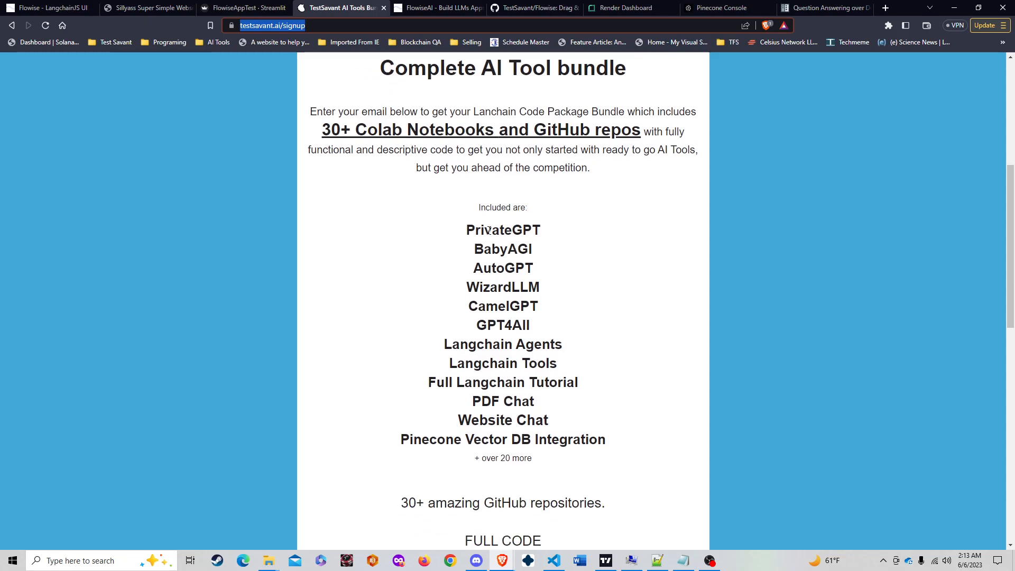
drag(467, 230, 537, 238)
click(531, 250)
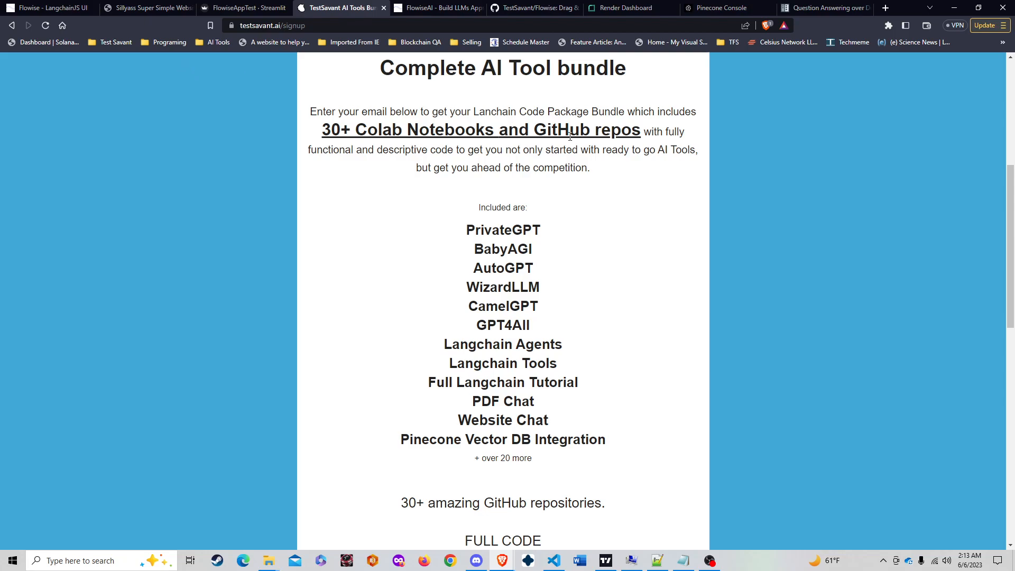
Look through the bookmarked Colab notebooks and GitHub repositories, and return to the bundle's sign-in form
click(159, 42)
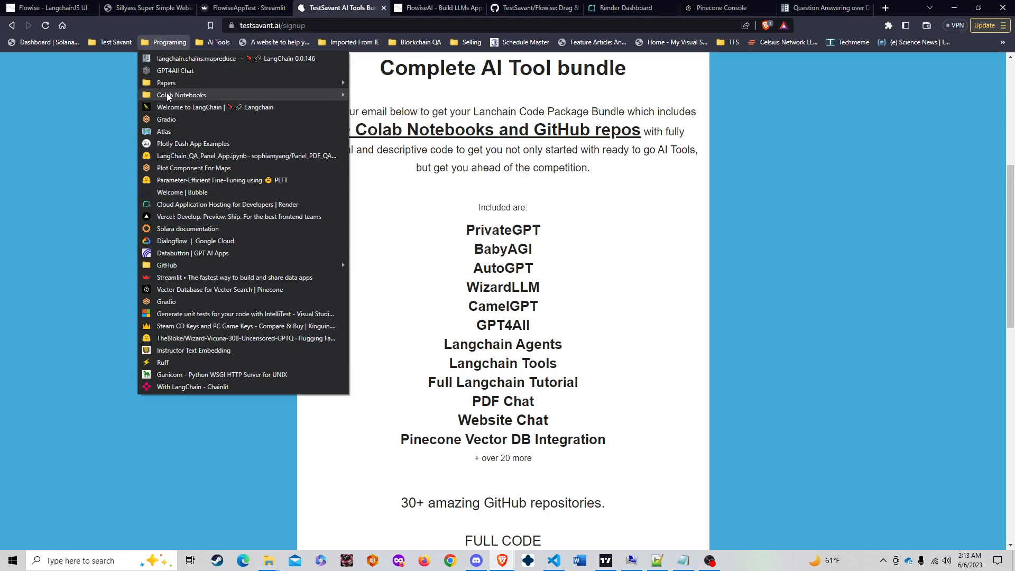
mouse_move(199, 95)
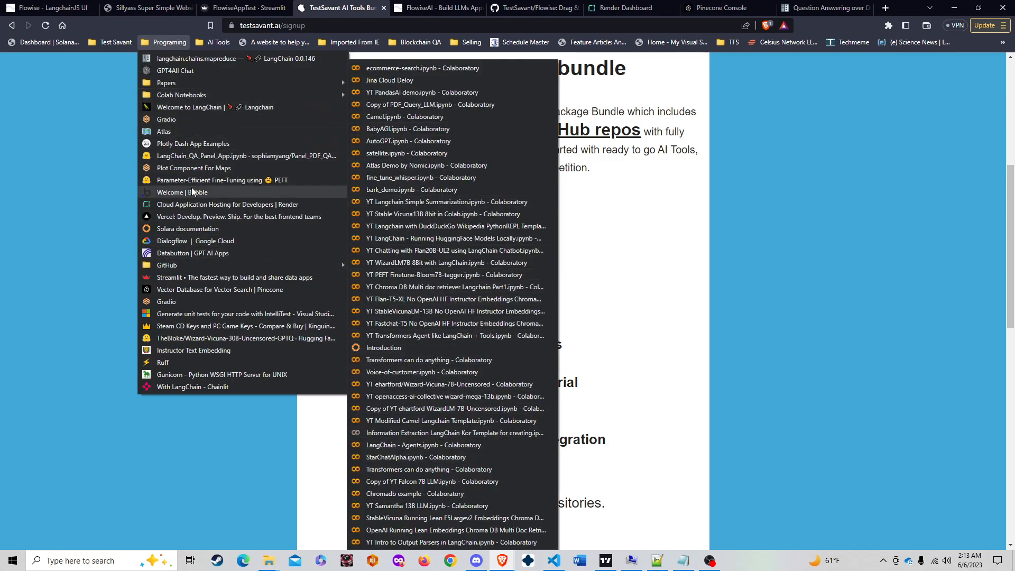
mouse_move(182, 265)
scroll(451, 302, down, 2)
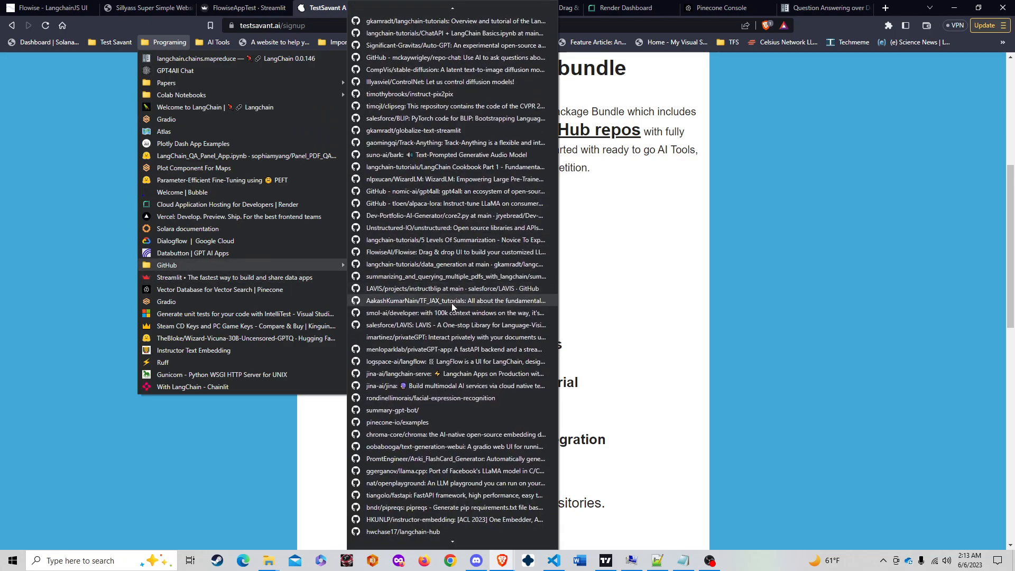
scroll(473, 414, up, 2)
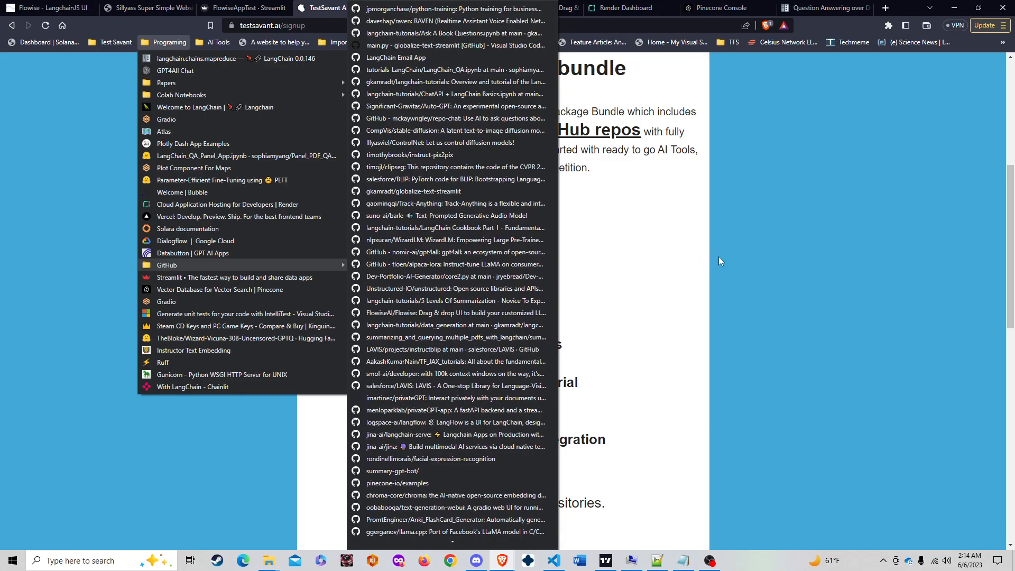
click(718, 319)
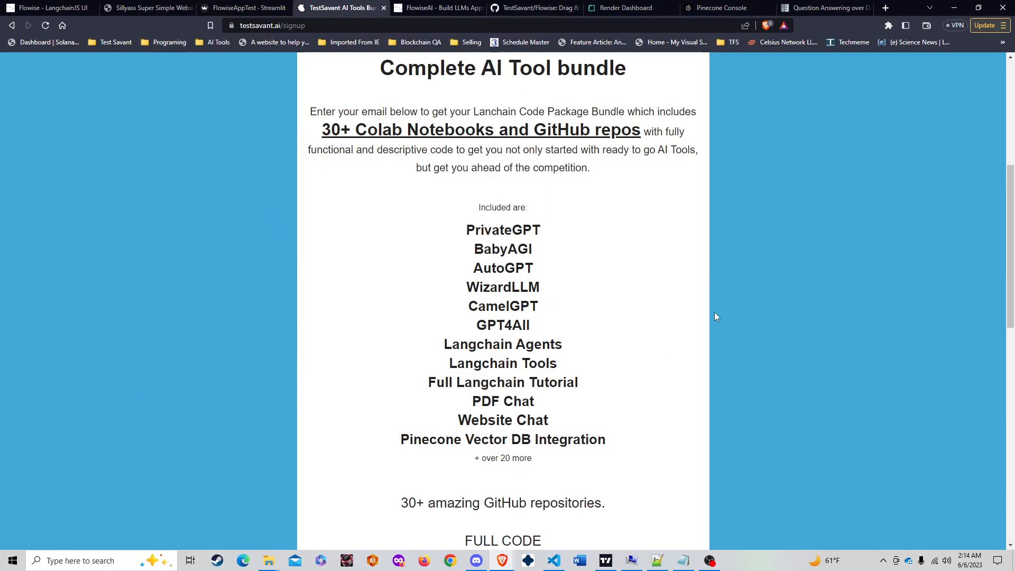
scroll(698, 312, down, 7)
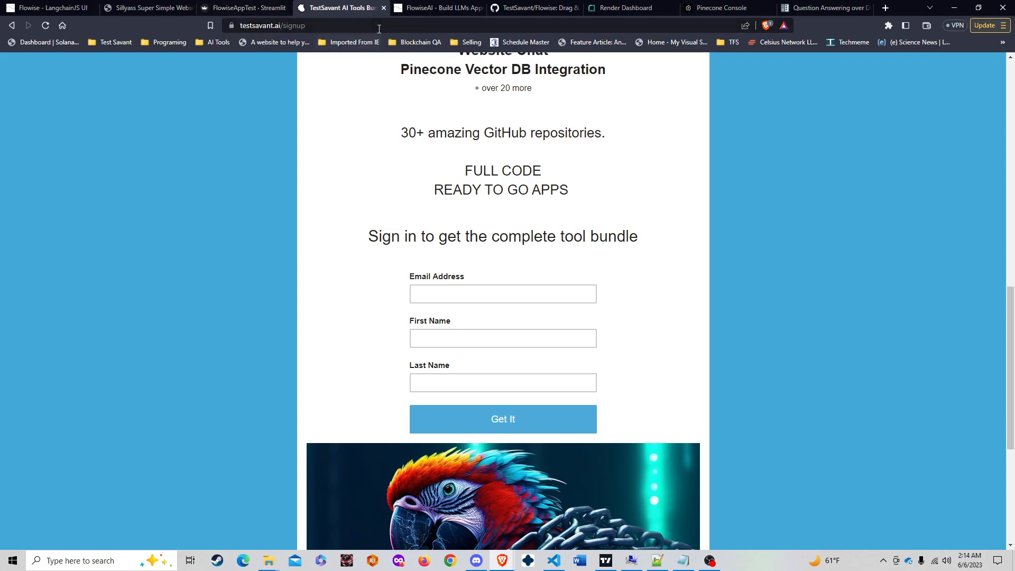
View the FlowiseAI homepage and compare it with the Giant Tool Change flow in the Flowise canvas
click(439, 8)
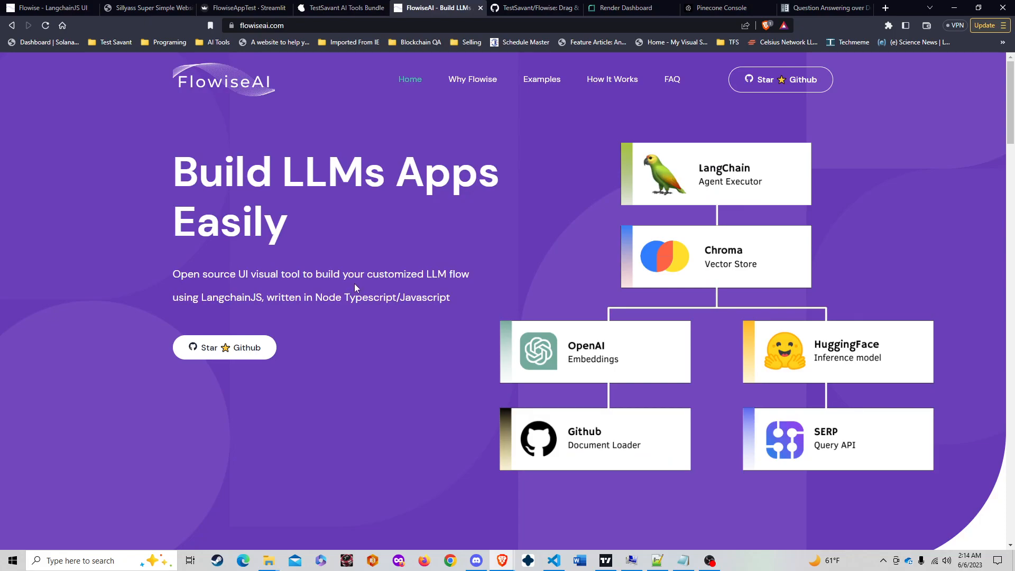
click(80, 7)
scroll(445, 286, up, 3)
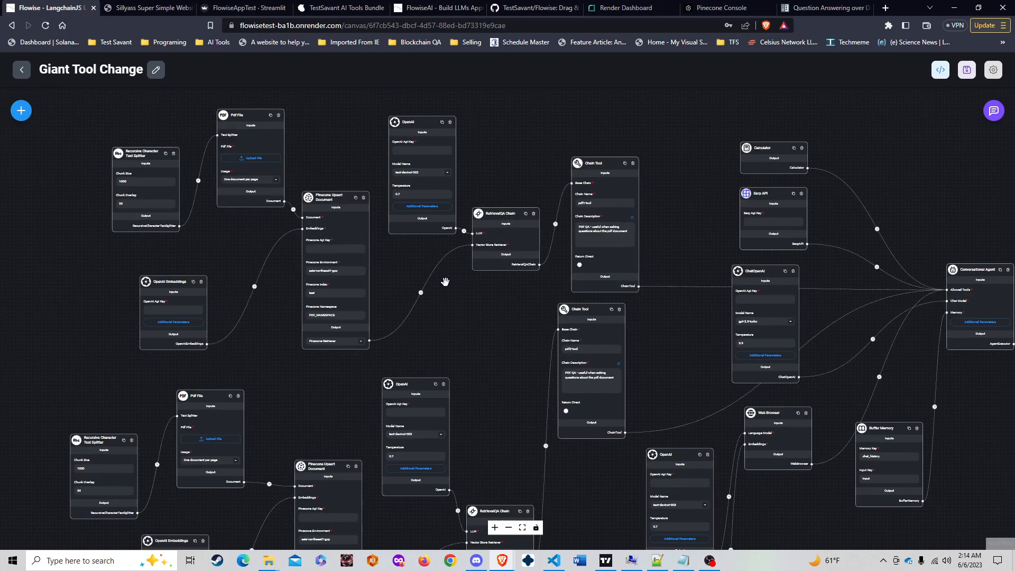
click(441, 7)
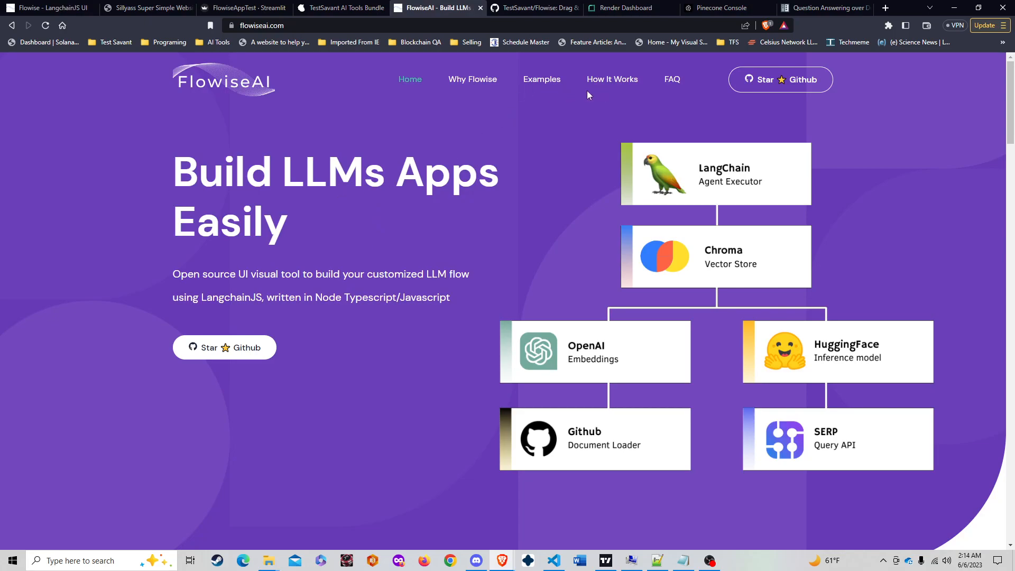
Look at the upstream FlowiseAI/Flowise repository from the TestSavant/Flowise fork on GitHub and return to the fork
click(531, 8)
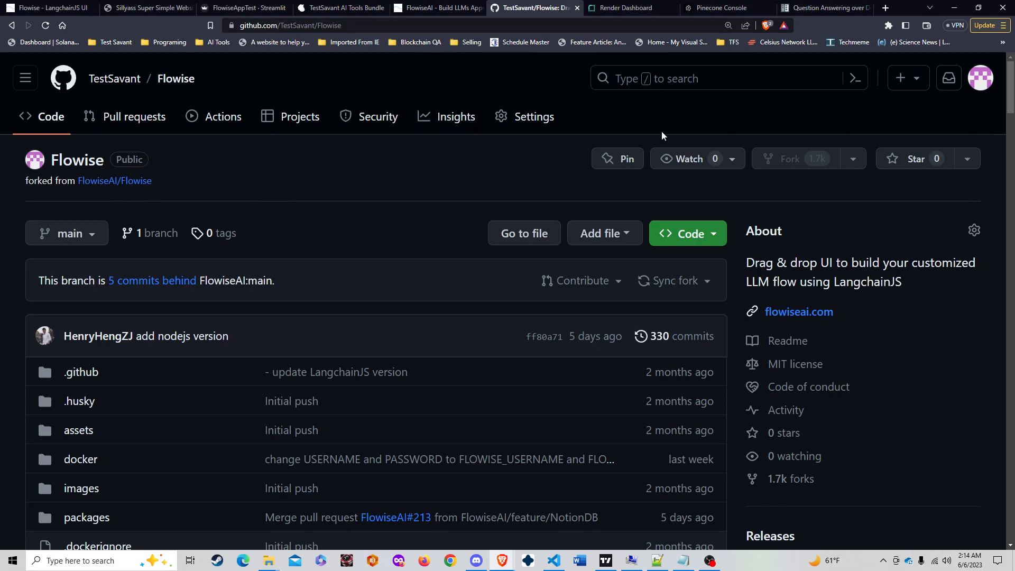
click(123, 182)
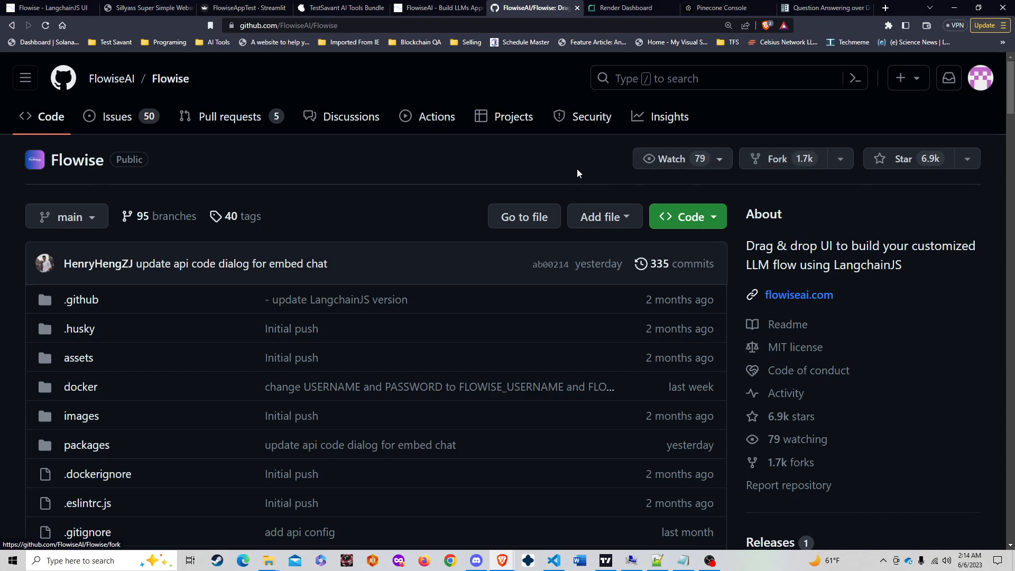
key(alt+Left)
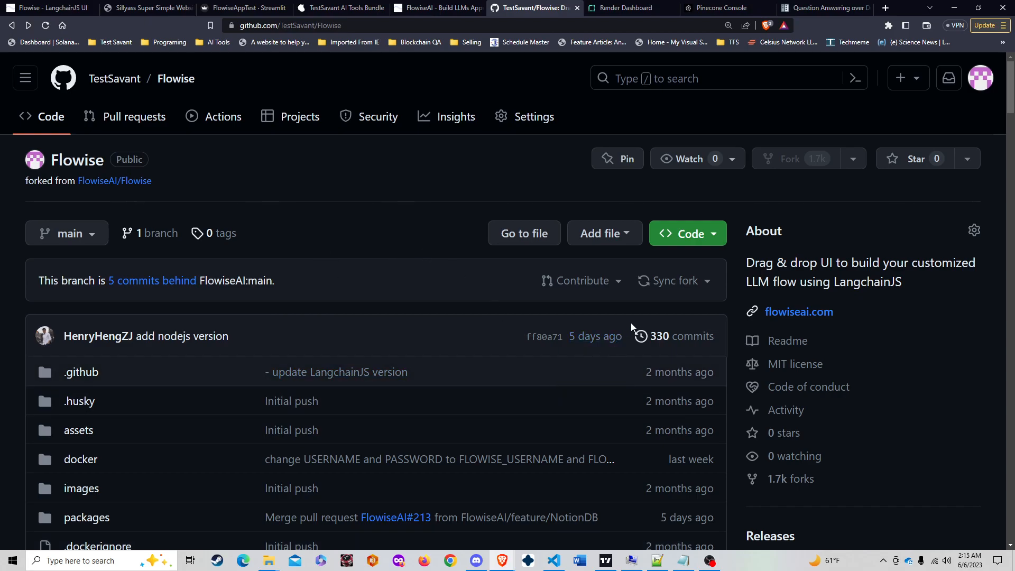
Sync the TestSavant/Flowise fork's main branch with the upstream repository and check its sync status
click(703, 284)
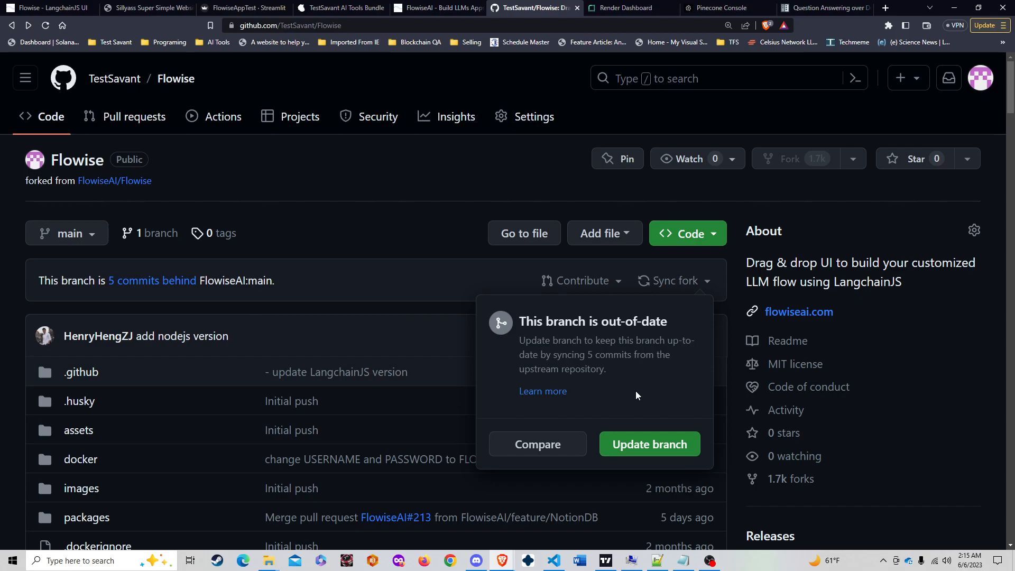
click(657, 448)
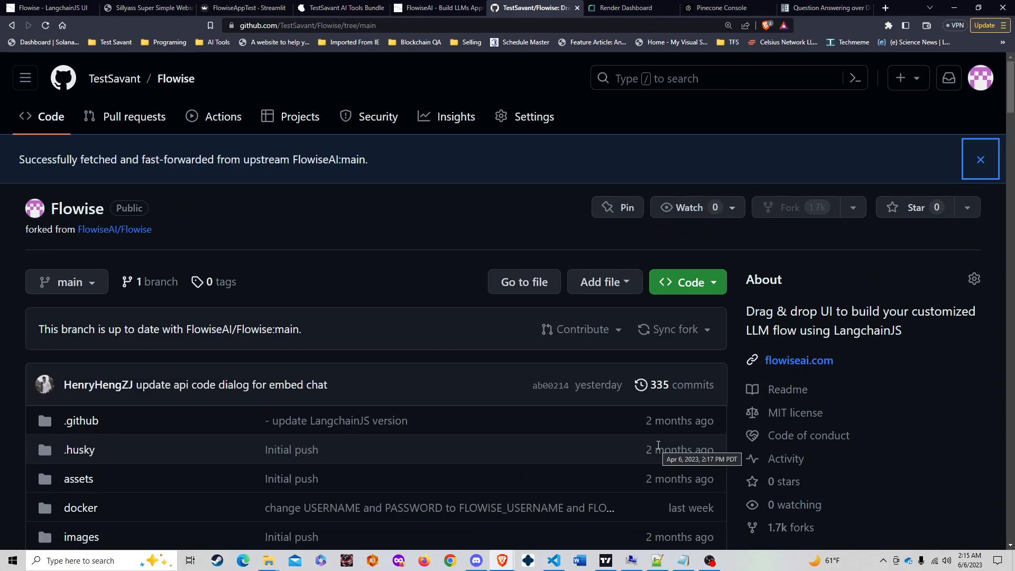
click(672, 329)
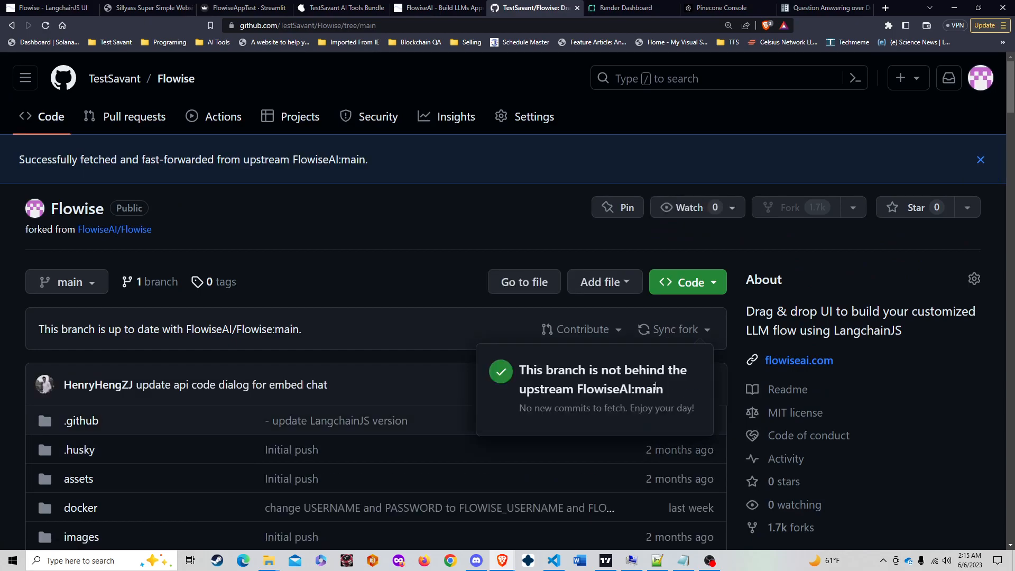
click(399, 313)
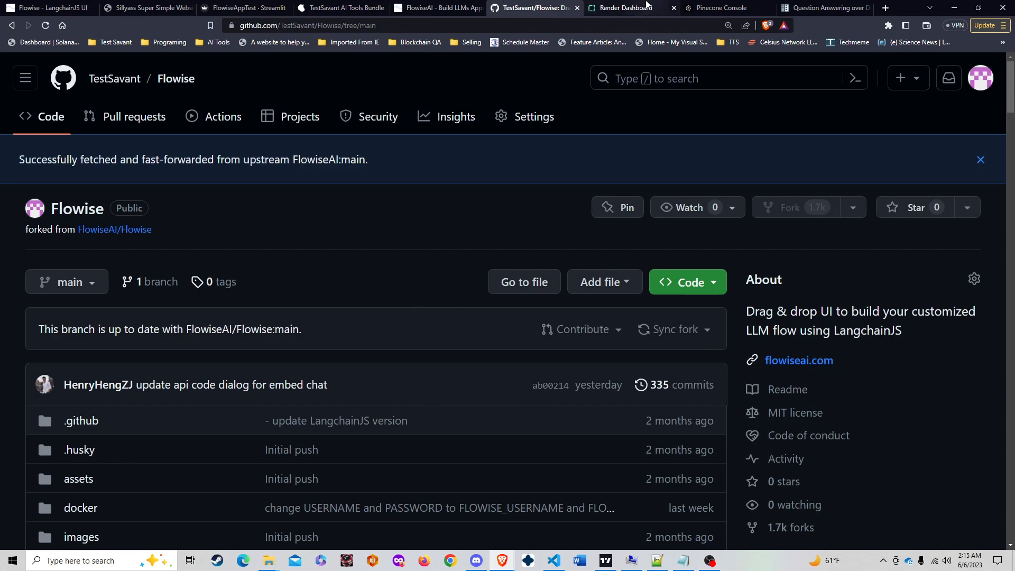
Check the FlowiseTest deploy events on Render and open the overview of all services
click(629, 8)
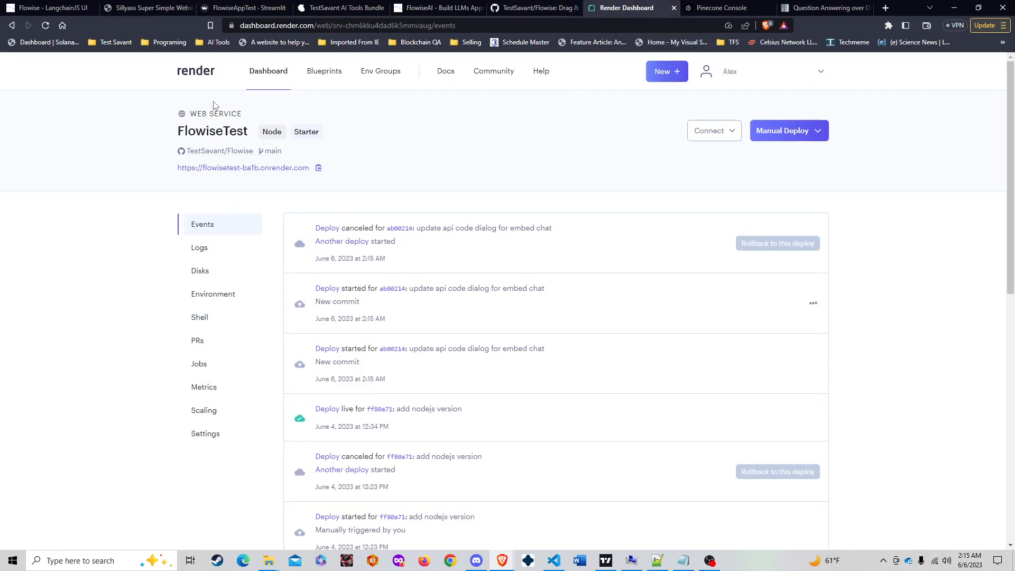
click(264, 71)
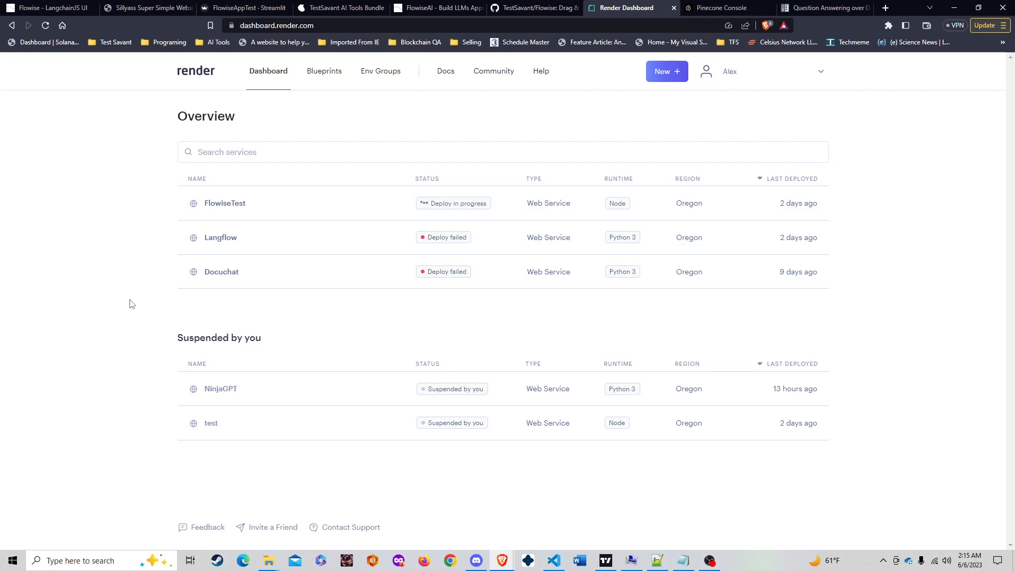
Read the Quick Start section in the Flowise fork's README for the npm install and start commands
click(534, 8)
scroll(346, 460, down, 8)
scroll(347, 461, down, 12)
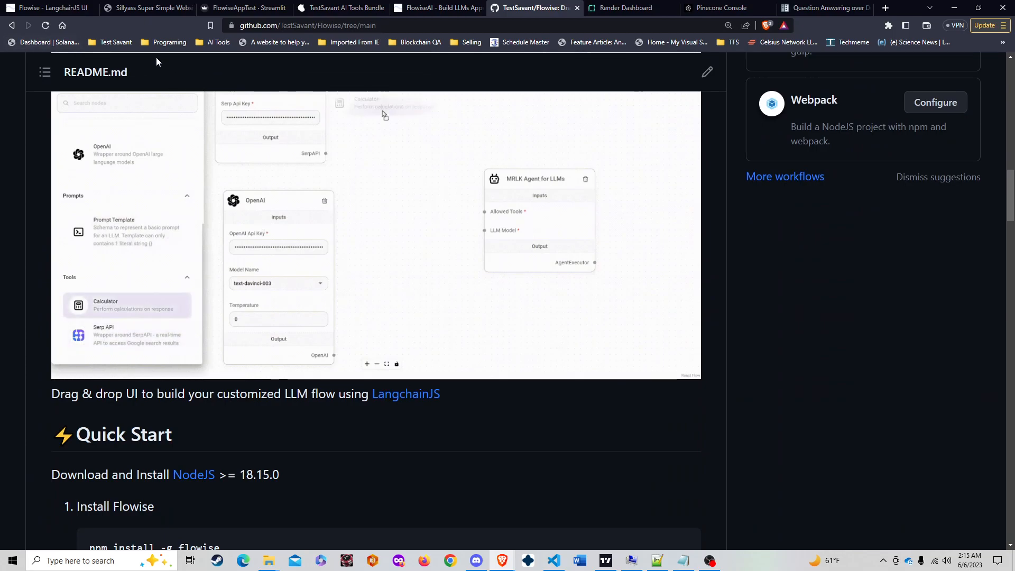
scroll(144, 288, down, 4)
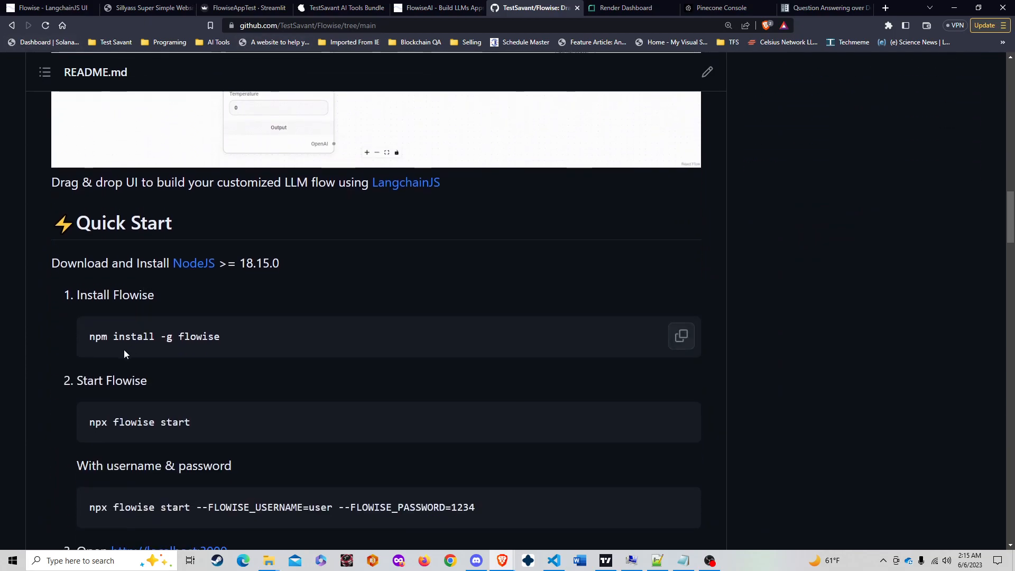
scroll(125, 350, down, 2)
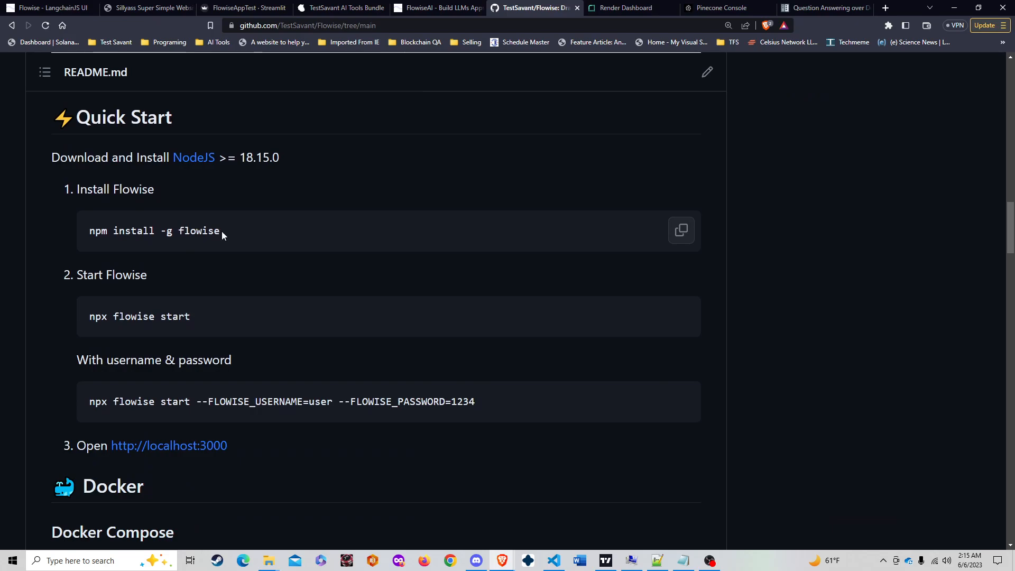
Switch to Visual Studio Code with FlowiseAppTest.py and the terminal in view
click(553, 561)
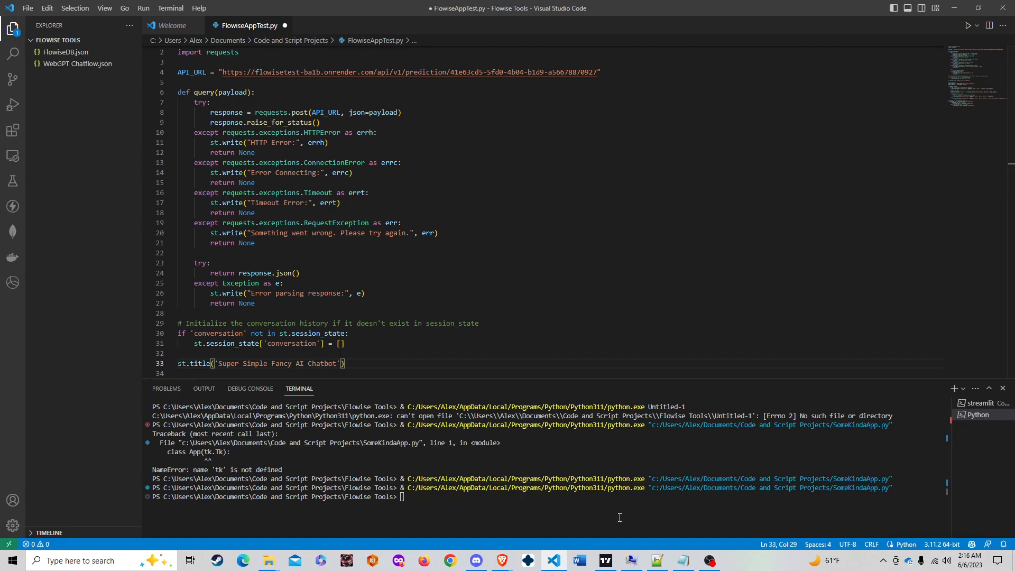
click(502, 560)
key(alt+Tab)
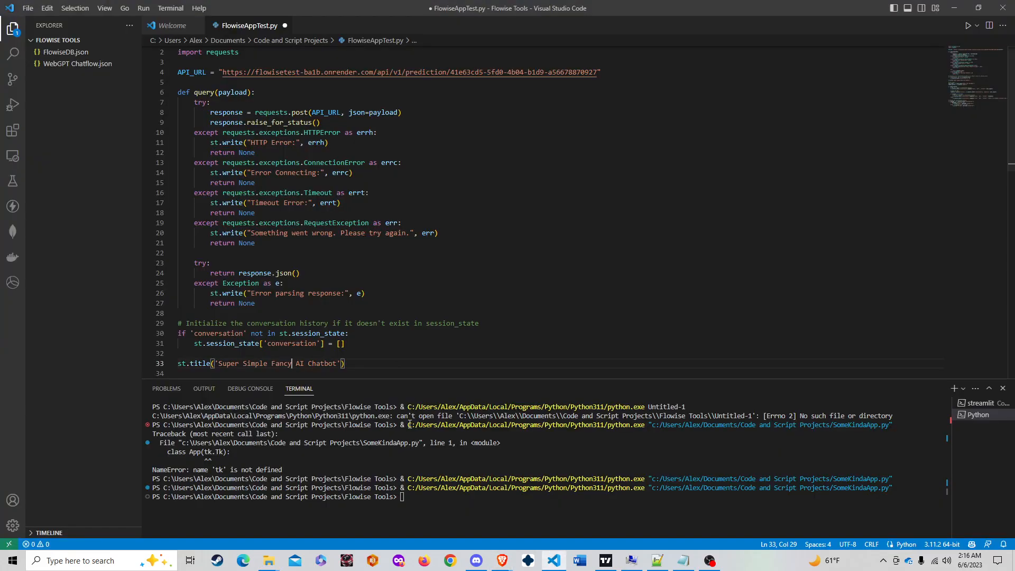
Move the Python terminal from the Flowise Tools folder up to its parent folder with cd ../
click(433, 502)
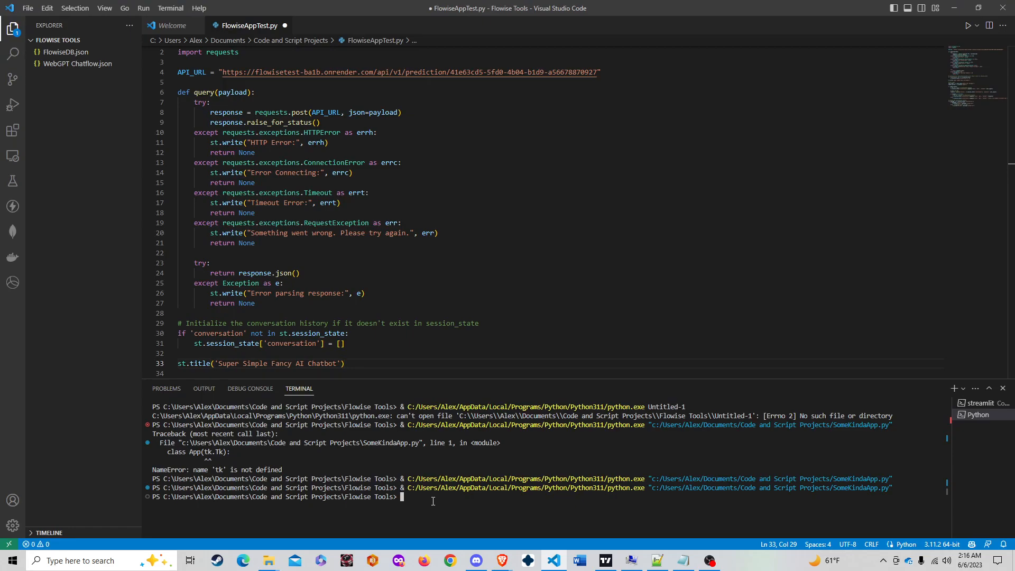
key(alt+Tab)
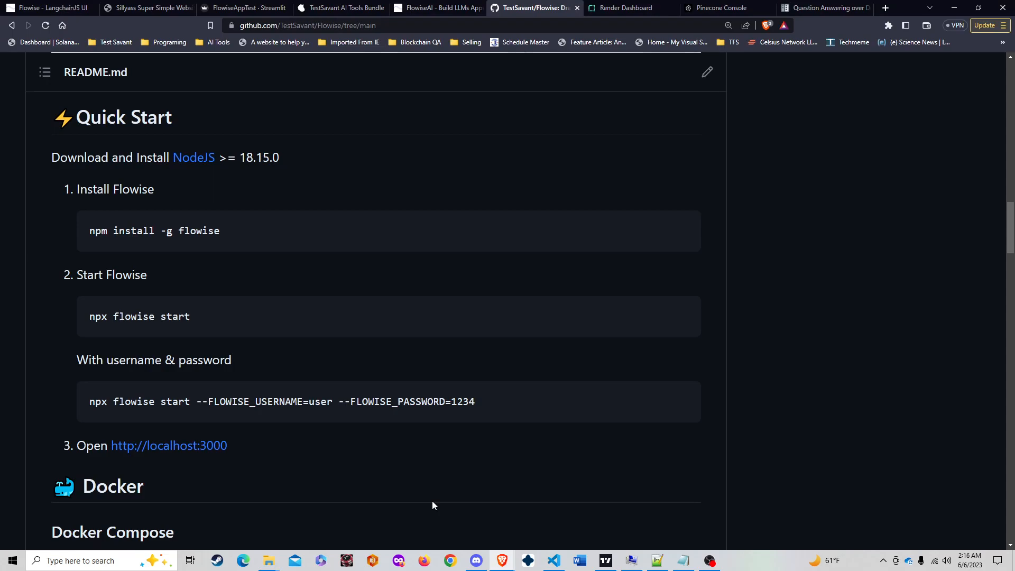
key(alt+Tab)
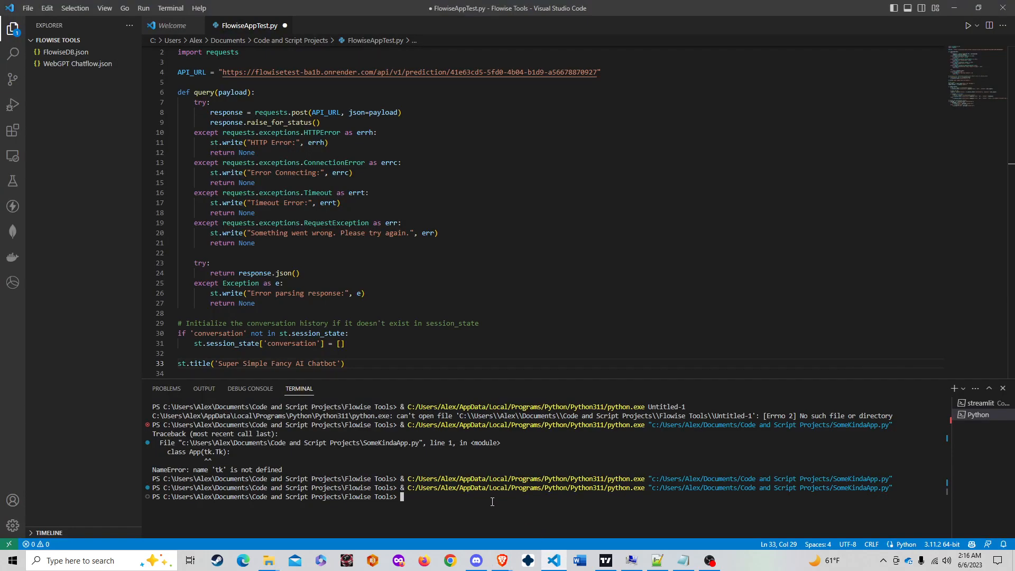
text(cd ../)
key(Return)
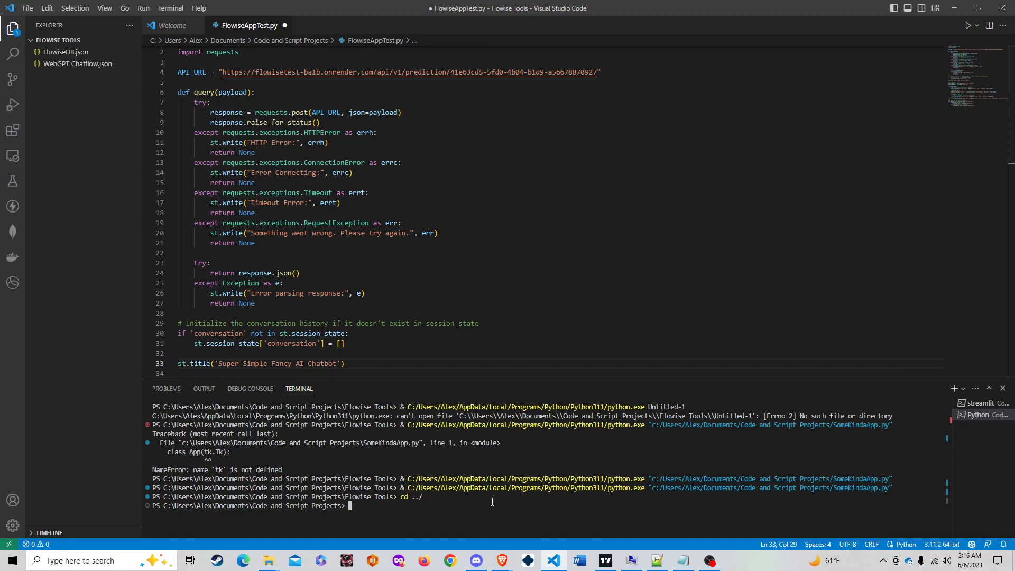
Clone the TestSavant Flowise fork into Code and Script Projects with git clone, using the HTTPS address copied from its GitHub page
text(git clone)
key(alt+Tab)
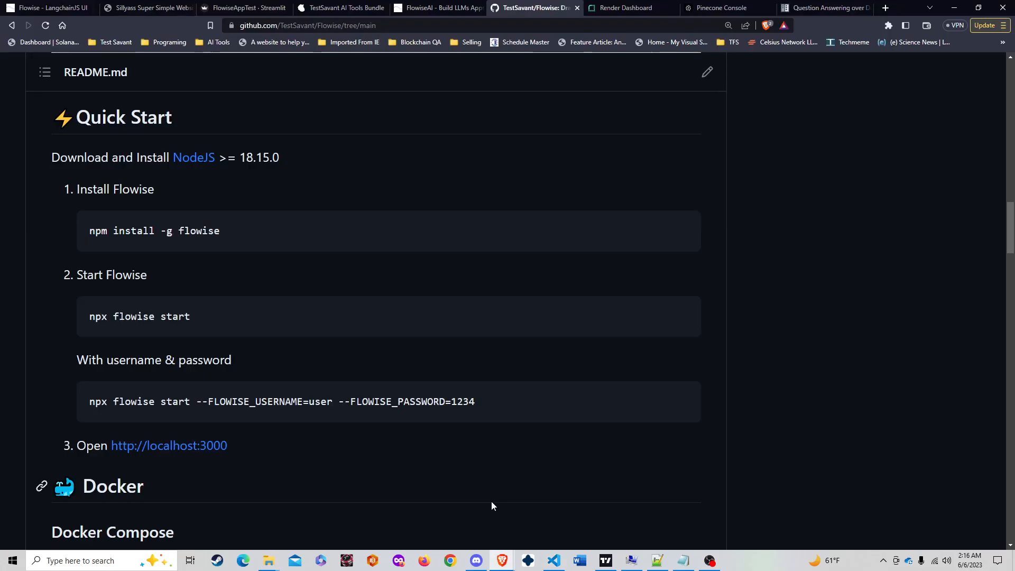
scroll(622, 221, up, 15)
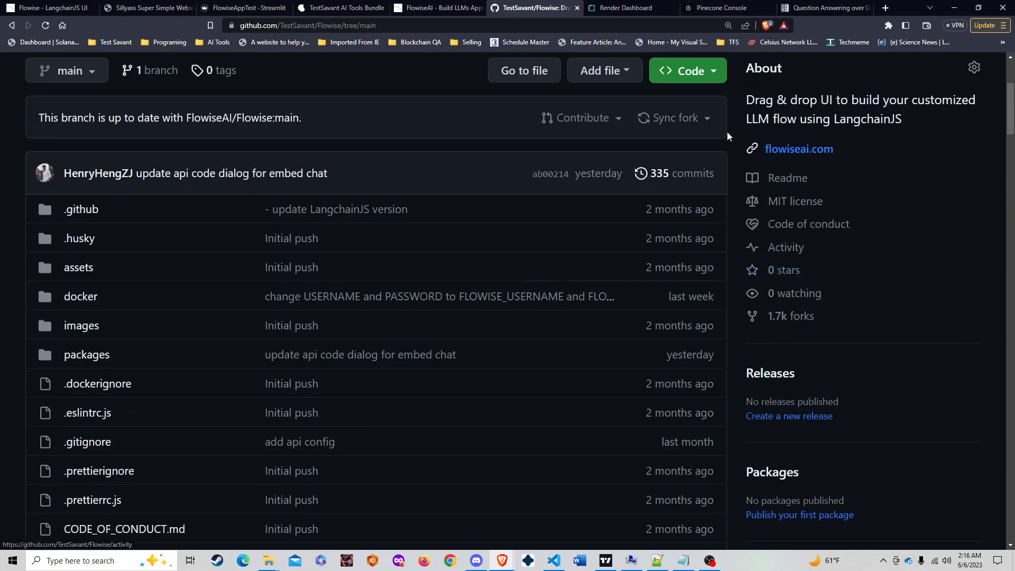
click(678, 74)
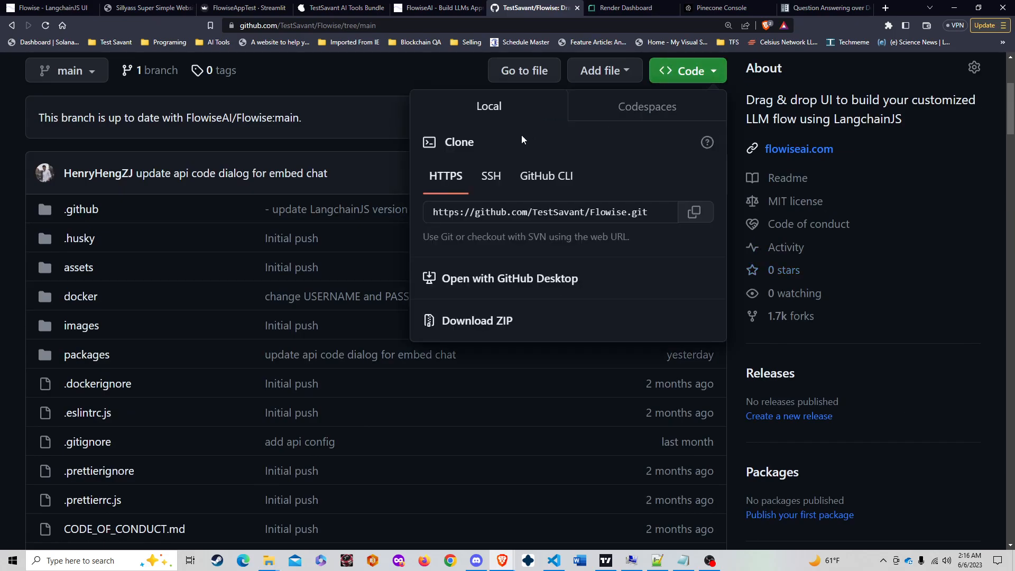
click(692, 218)
key(alt+Tab)
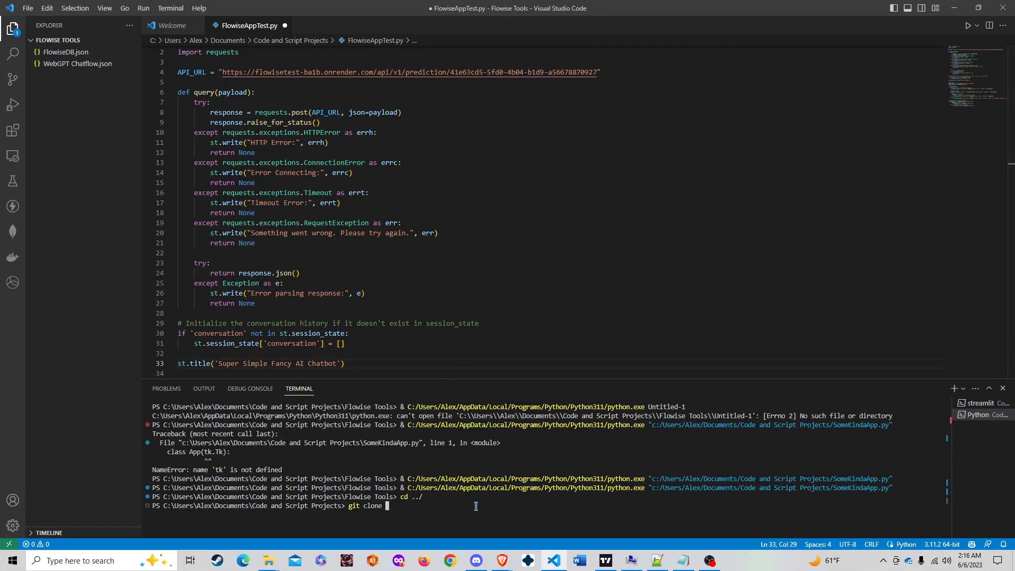
key(ctrl+v)
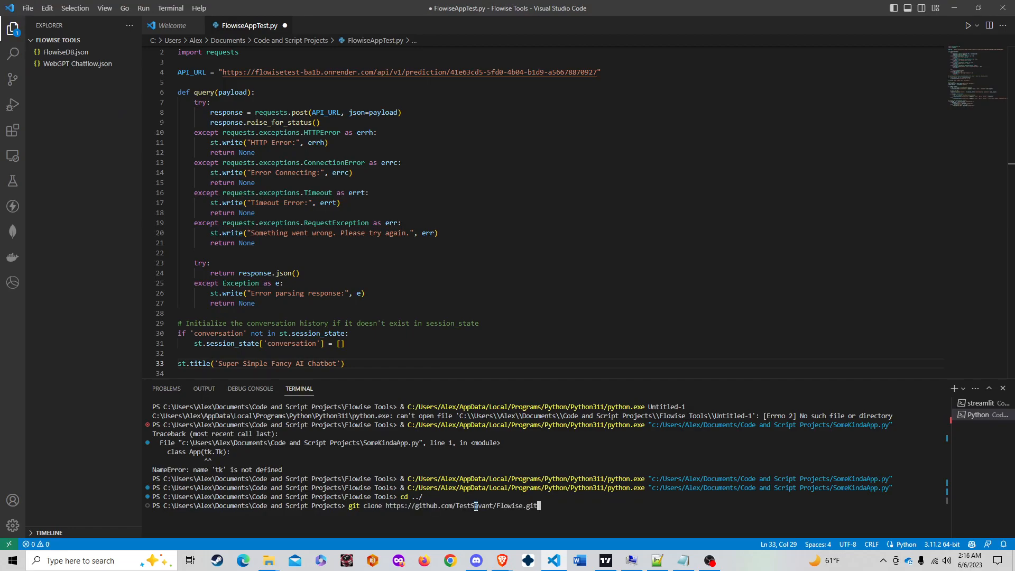
key(Return)
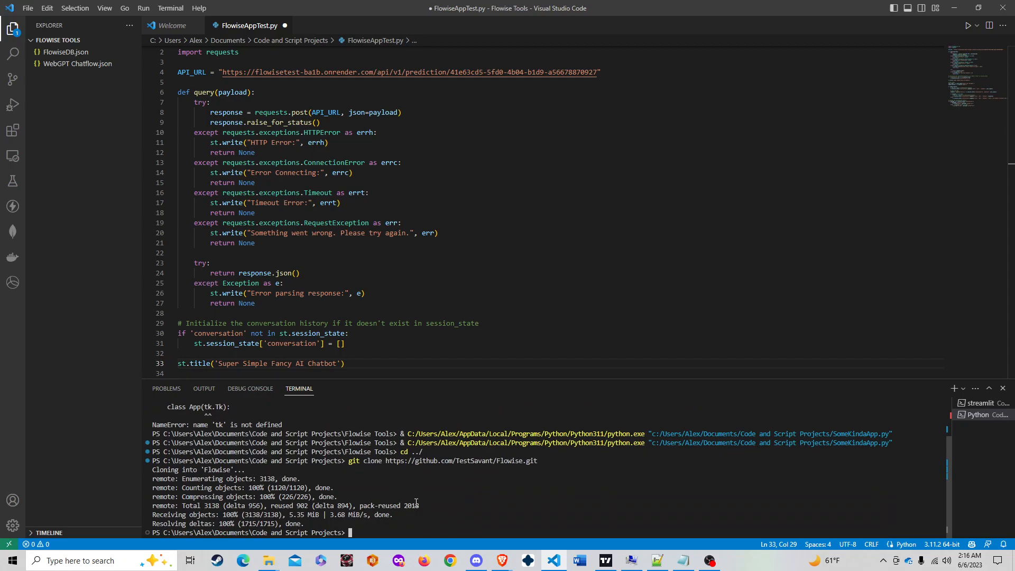
Change into the cloned Flowise folder and list its files and subfolders with ls
text(cd flow)
key(Tab)
key(Return)
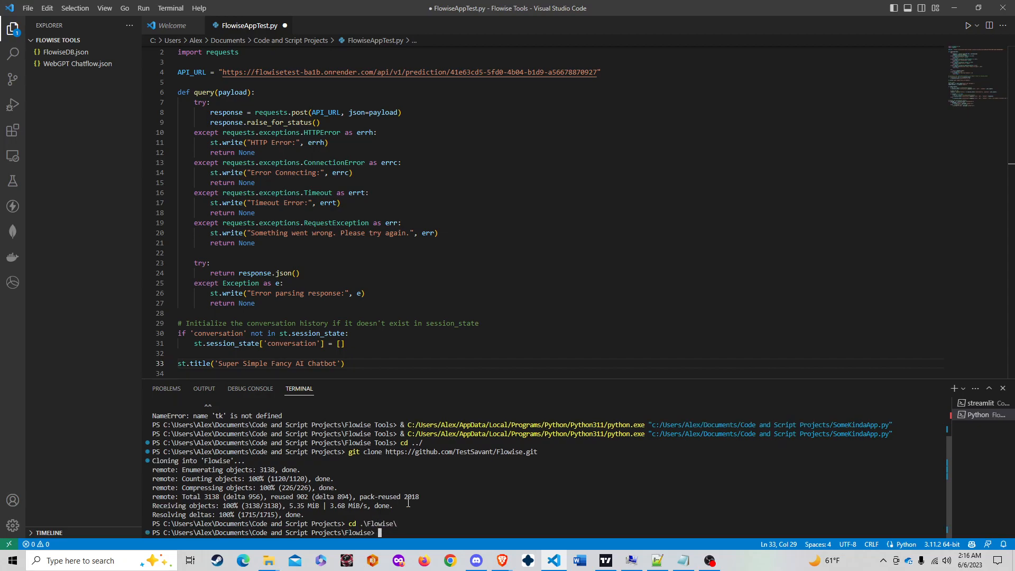
text(ls)
key(Return)
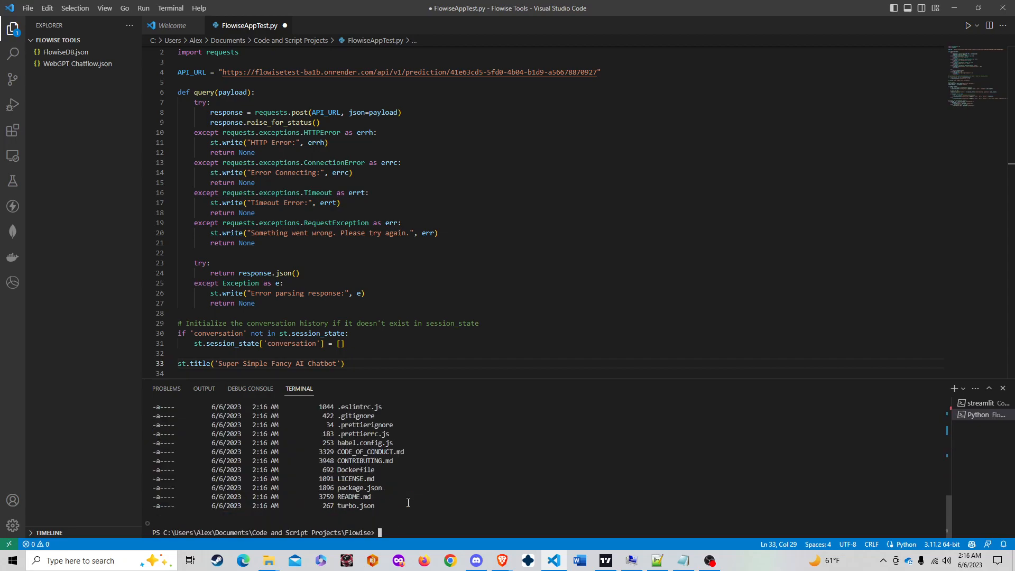
scroll(408, 502, up, 2)
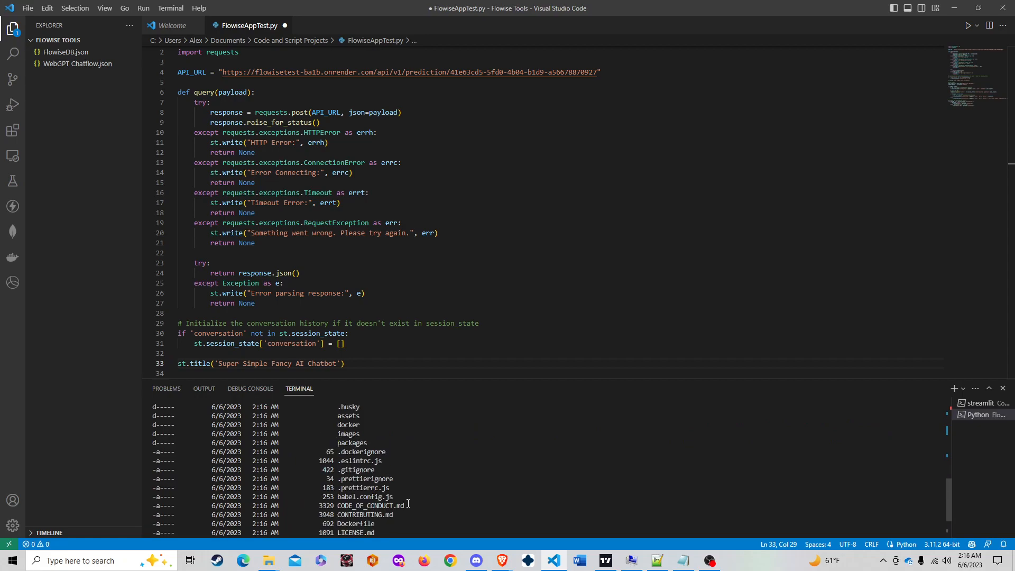
scroll(408, 502, up, 2)
scroll(407, 500, down, 2)
scroll(405, 496, up, 2)
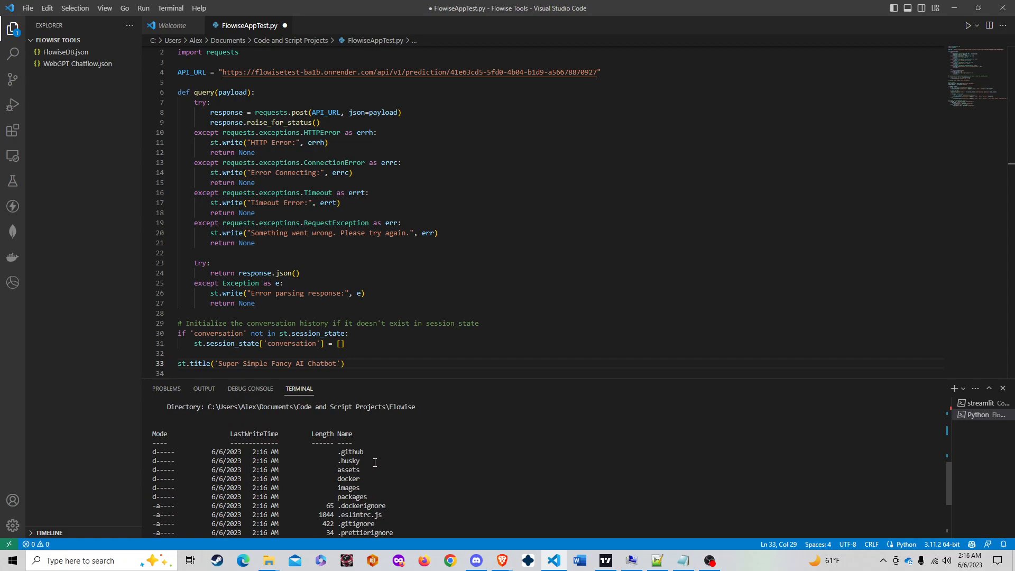
scroll(376, 450, down, 4)
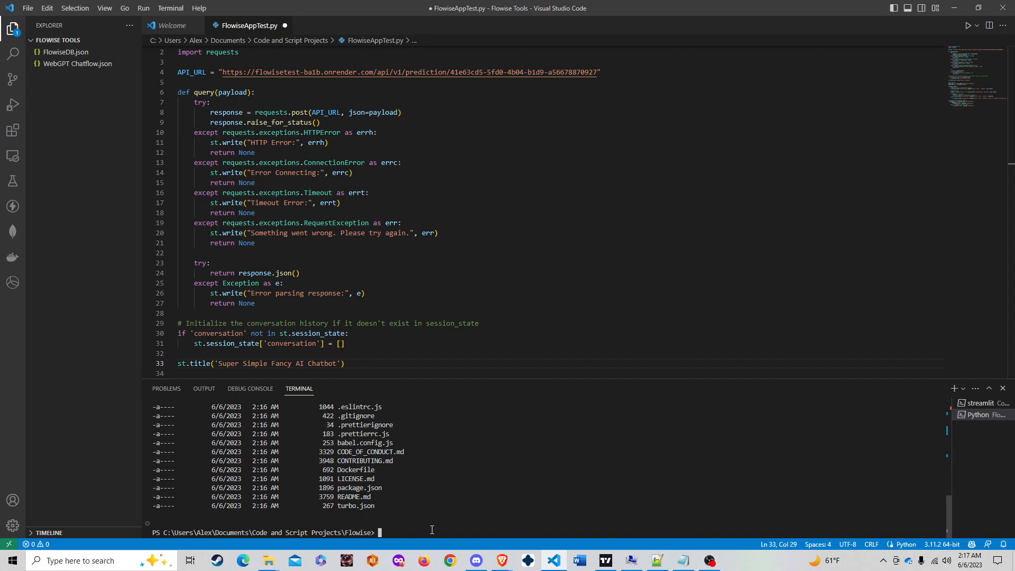
scroll(431, 530, down, 1)
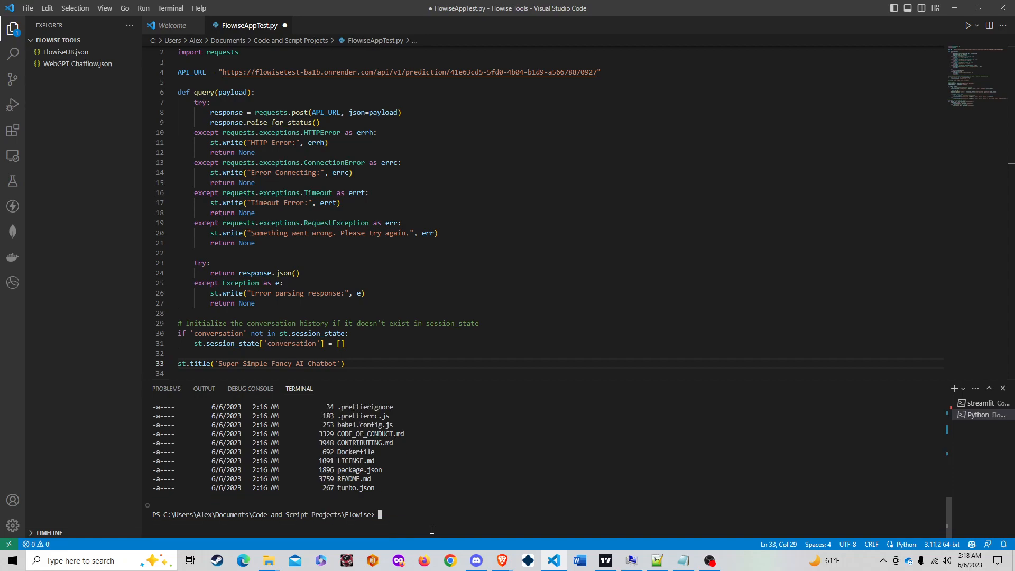
Create a Python virtual environment named flowise inside the cloned folder with python -m venv flowise
text(python -m venv Flowise)
key(BackSpace)
key(BackSpace)
key(BackSpace)
key(BackSpace)
key(BackSpace)
key(BackSpace)
key(BackSpace)
text(flowise)
key(Return)
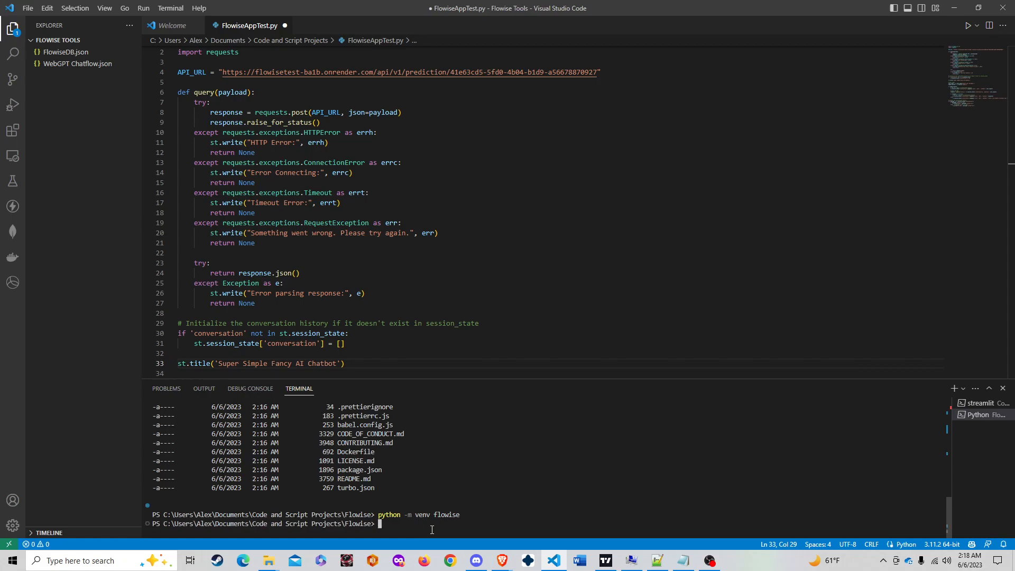
List the cloned folder's contents again and locate the flowise environment folder in the listing
text(ls)
key(Return)
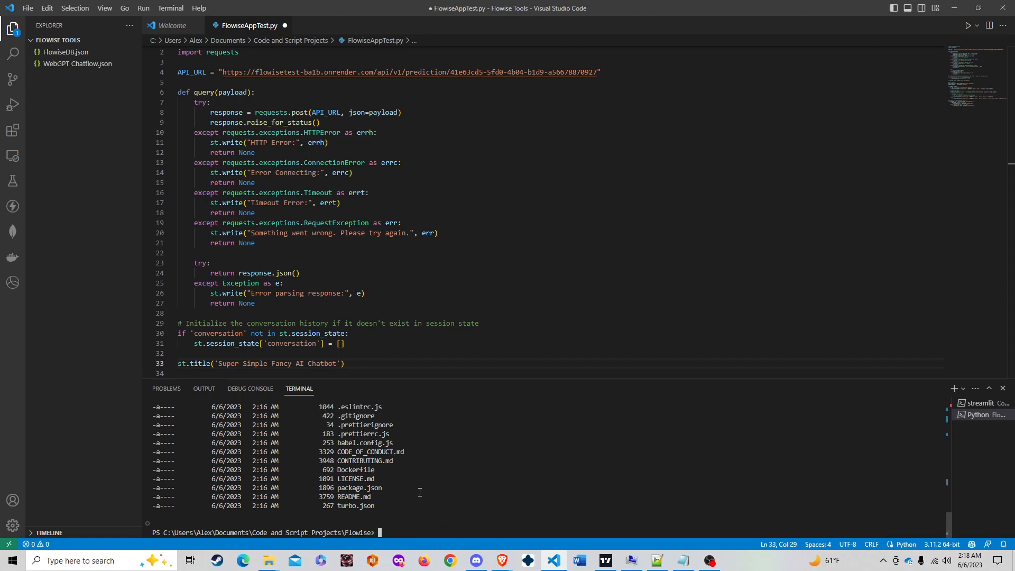
scroll(425, 511, up, 4)
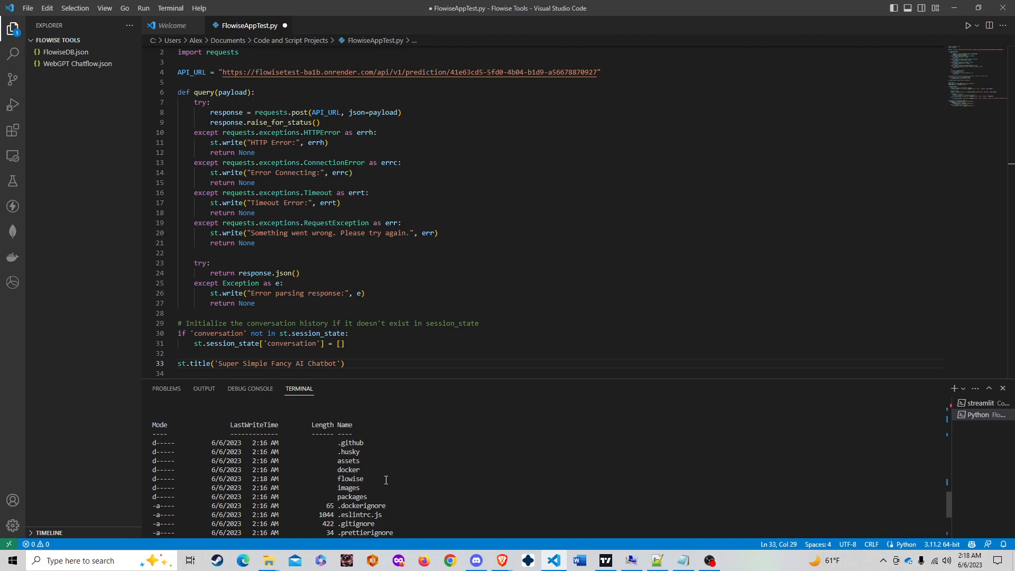
scroll(383, 484, down, 4)
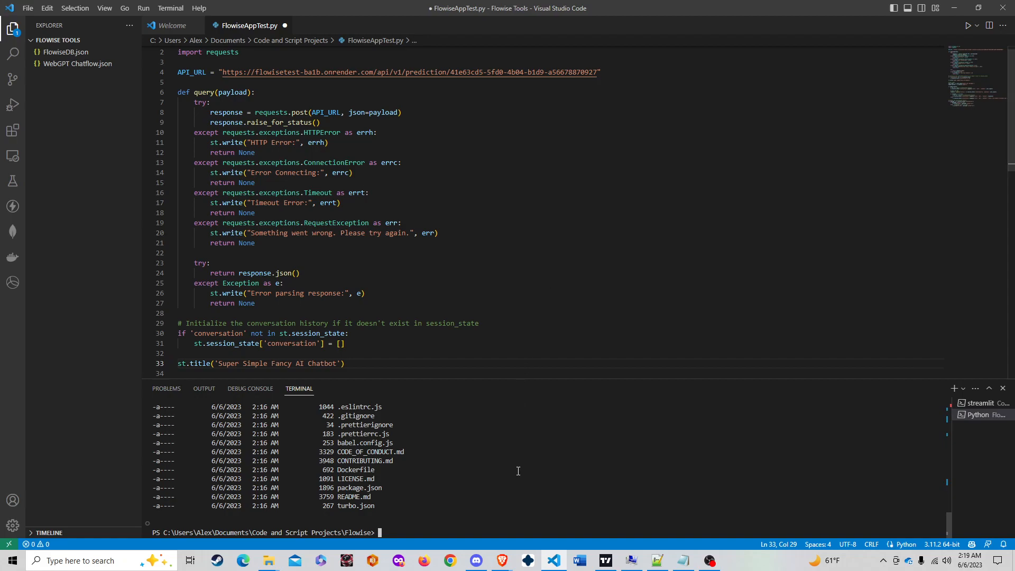
scroll(515, 501, up, 4)
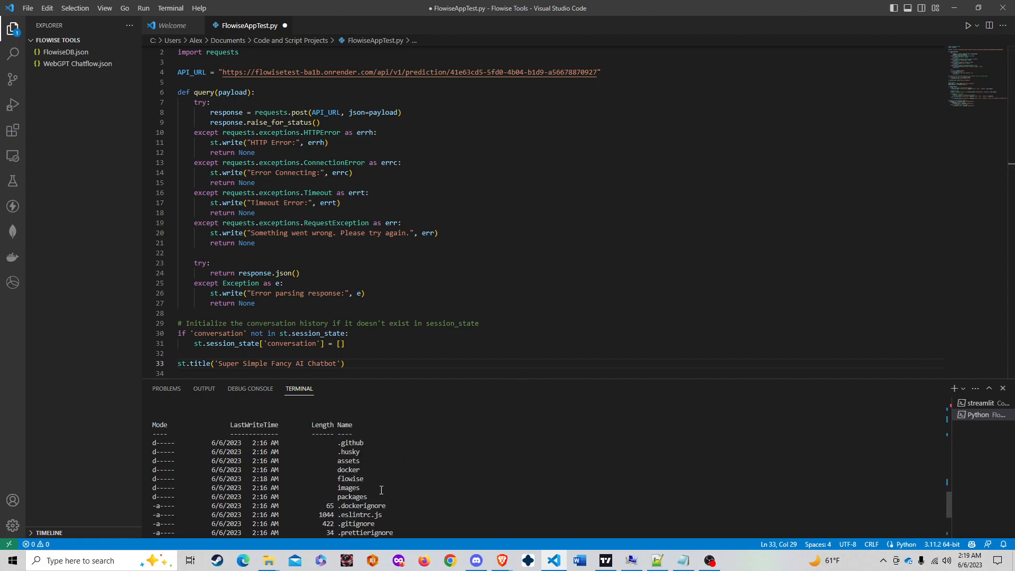
double_click(360, 482)
scroll(526, 505, down, 4)
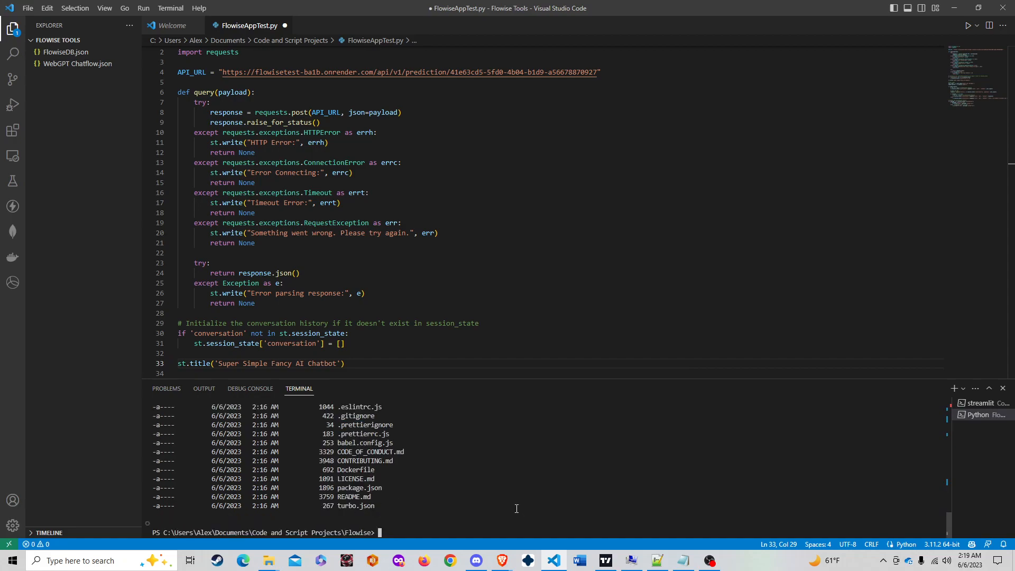
text(cd .)
key(Tab)
key(BackSpace)
key(BackSpace)
key(BackSpace)
key(BackSpace)
key(BackSpace)
key(BackSpace)
key(BackSpace)
key(BackSpace)
key(BackSpace)
key(BackSpace)
key(BackSpace)
key(BackSpace)
key(BackSpace)
Activate the virtual environment by running .\flowise\Scripts\activate in the terminal
text(./)
text(f)
key(Tab)
text(Scr)
key(Tab)
text(act)
key(Tab)
key(Return)
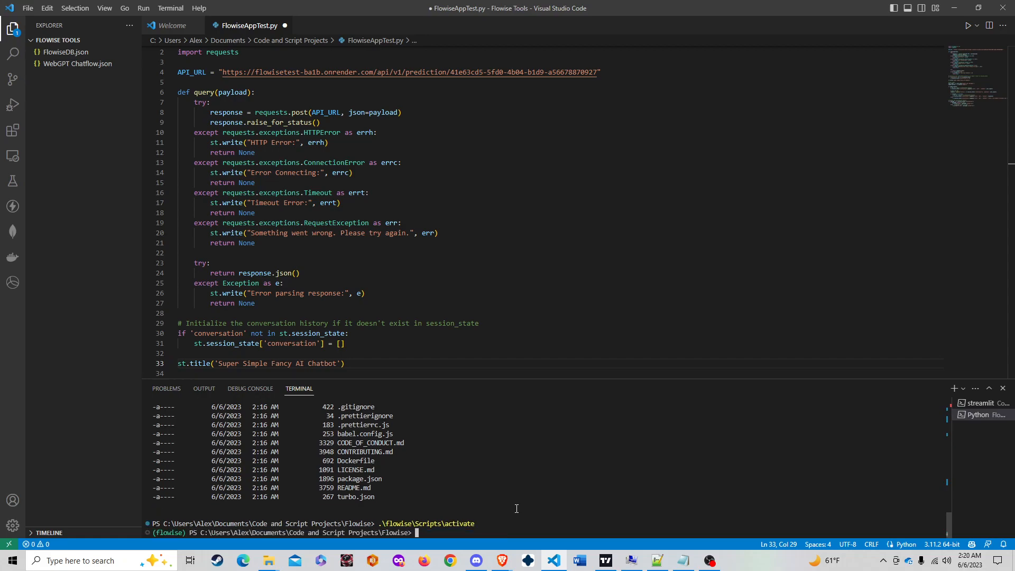
key(Up)
key(Up)
key(Down)
key(Down)
double_click(171, 532)
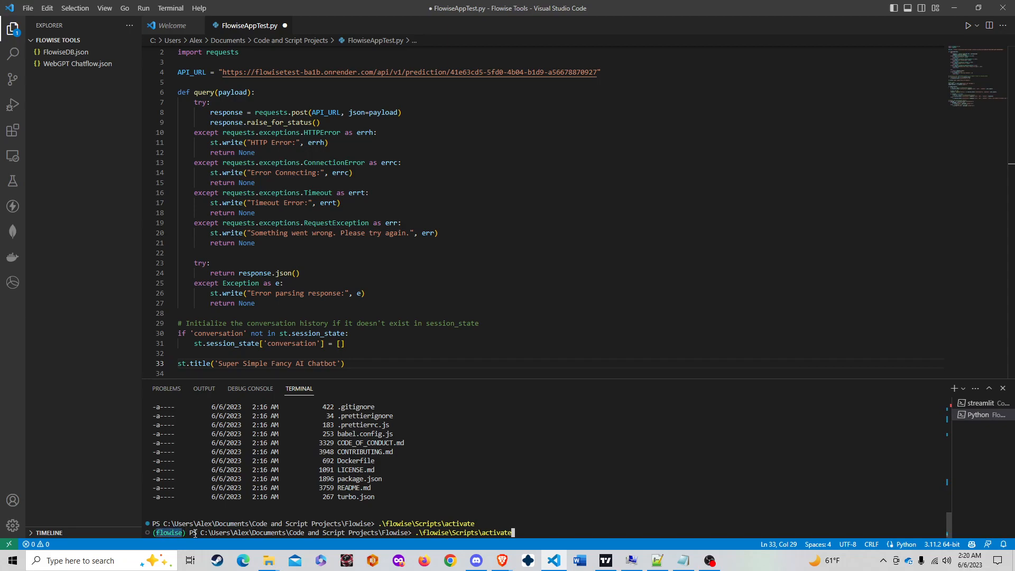
click(527, 531)
key(Down)
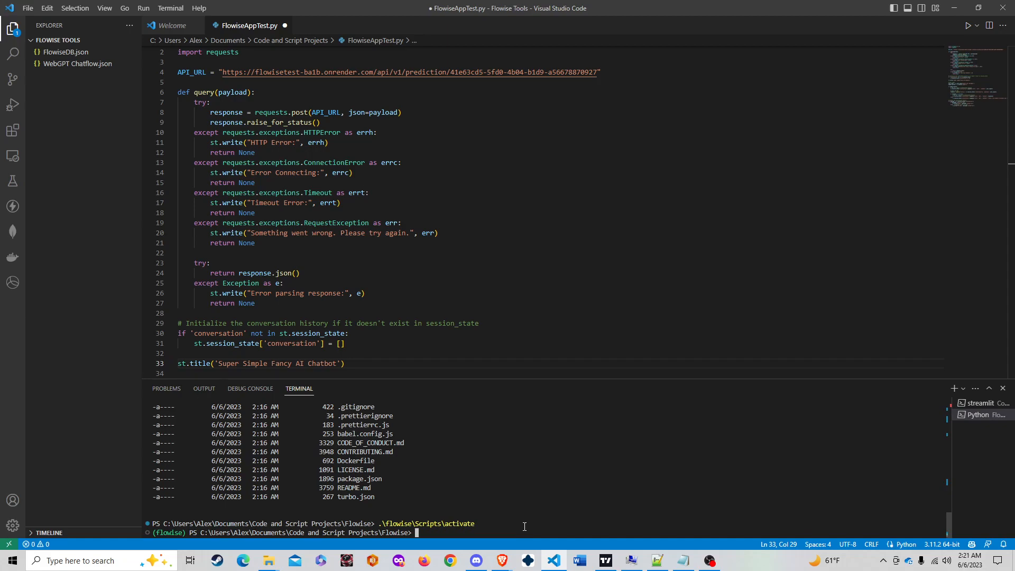
Copy npm install -g flowise from the fork's README Quick Start and run it in the Visual Studio Code terminal
key(alt+Tab)
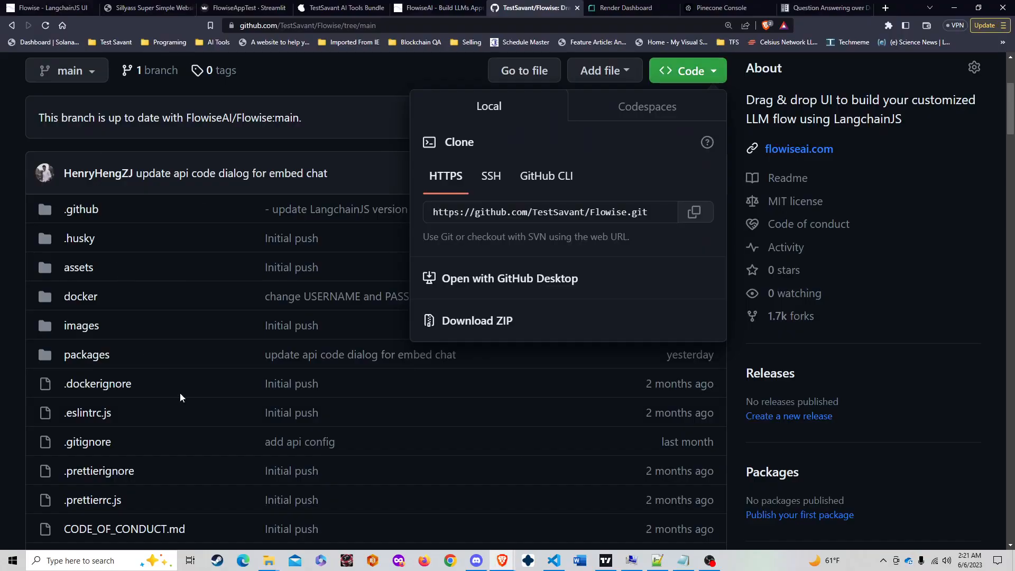
click(221, 385)
scroll(221, 378, down, 11)
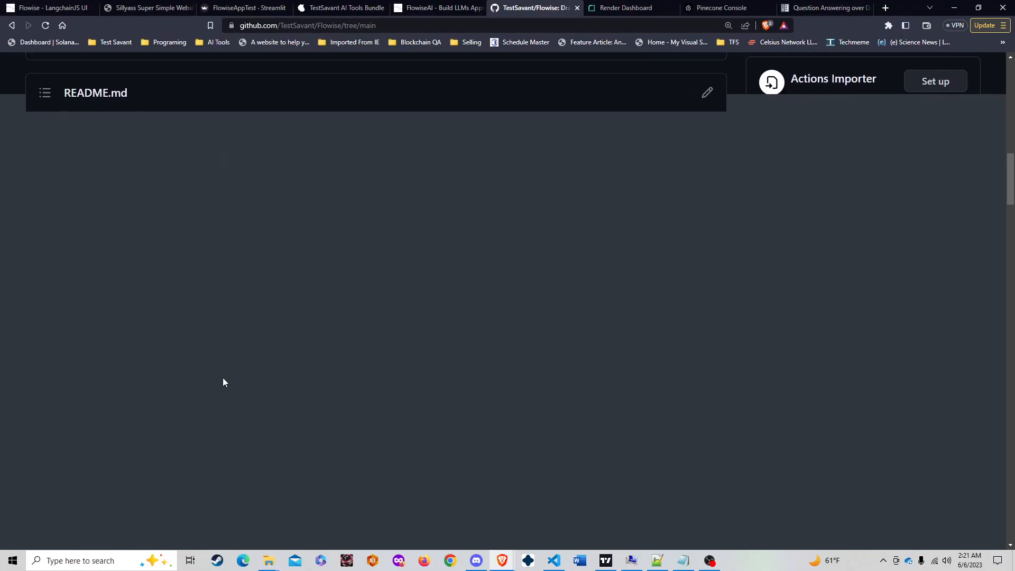
scroll(223, 381, down, 10)
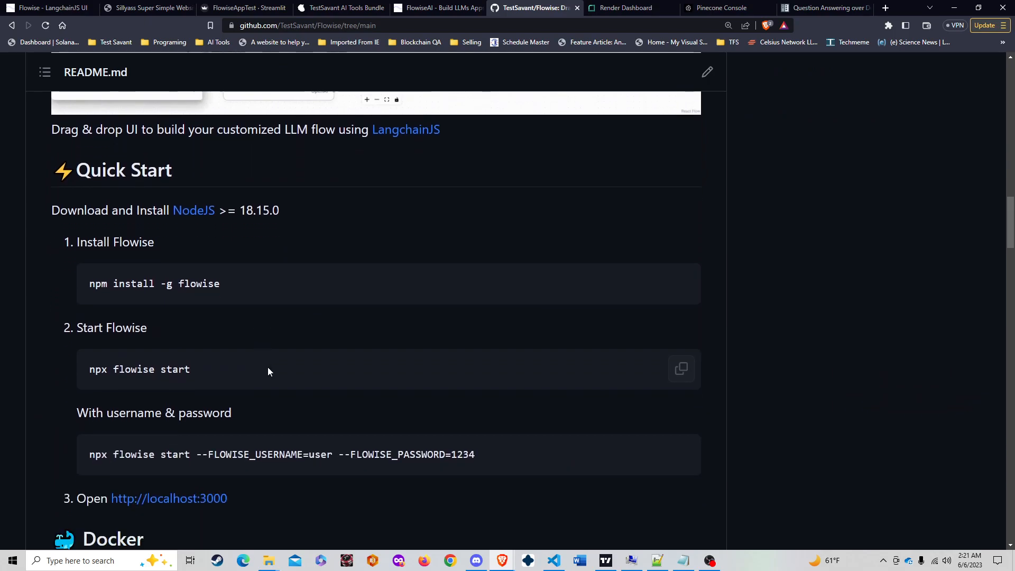
click(685, 288)
key(alt+Tab)
key(ctrl+v)
key(Return)
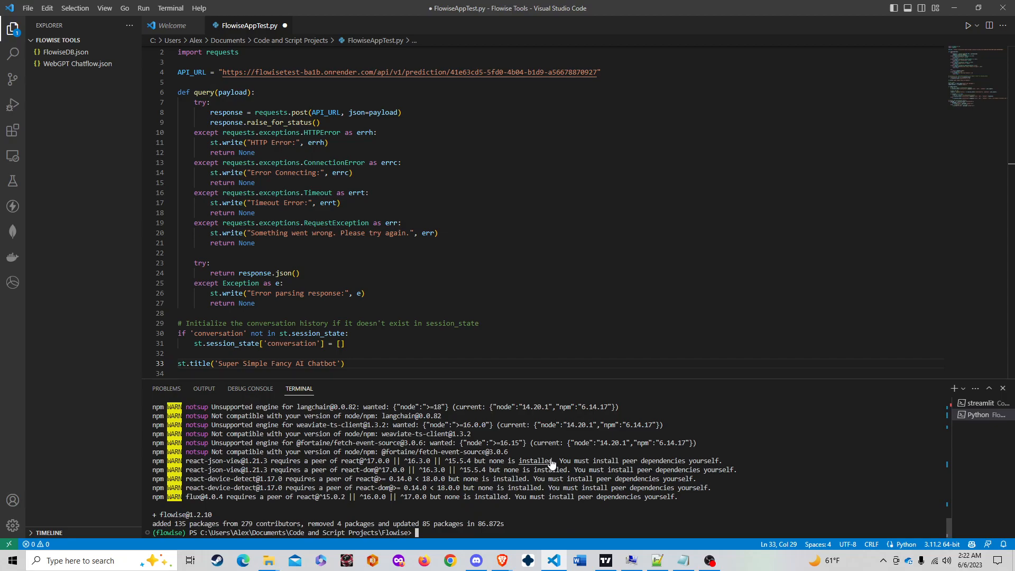
Enlarge the terminal area and review the npm installation output
scroll(551, 459, up, 4)
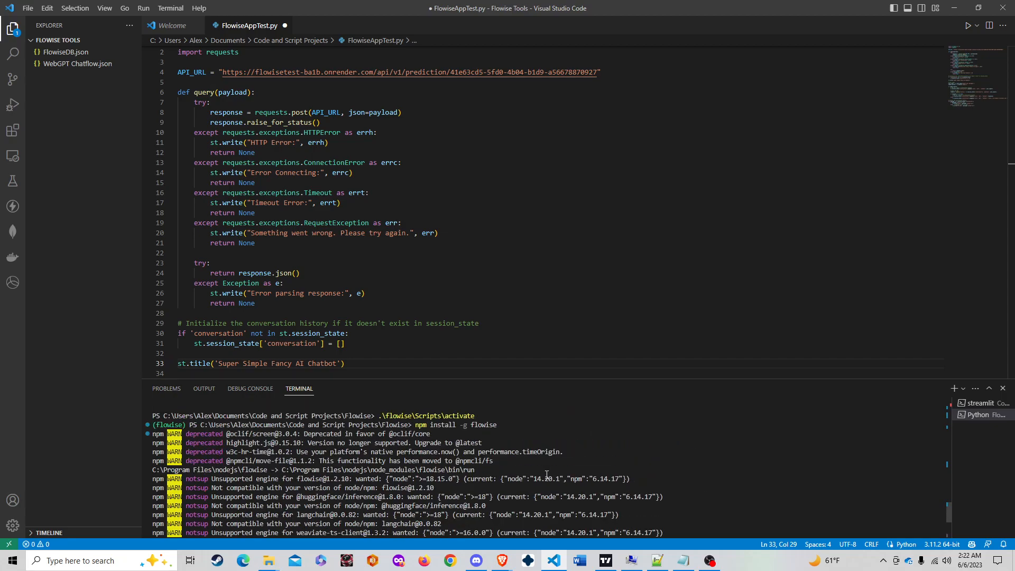
scroll(547, 474, down, 2)
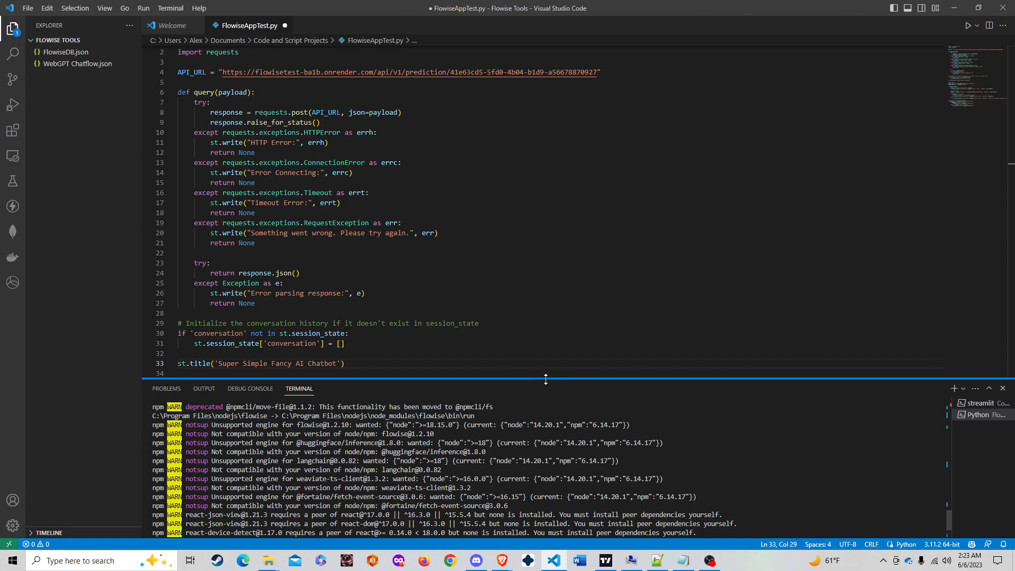
drag(546, 380, 532, 272)
scroll(510, 378, up, 8)
scroll(512, 411, down, 8)
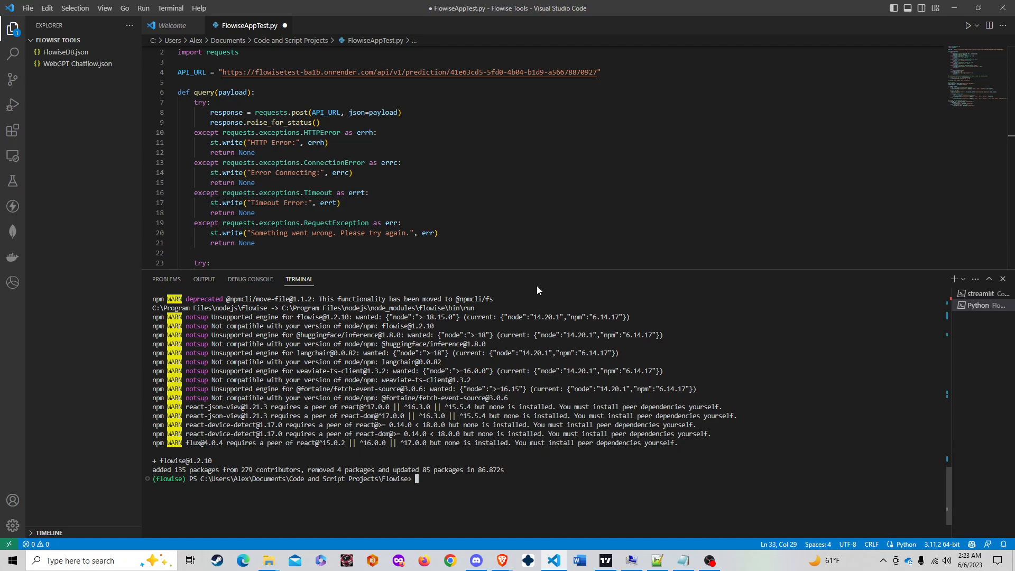
Copy npx flowise start from the fork's README Quick Start and run it in the Visual Studio Code terminal
key(alt+Tab)
key(alt+Tab)
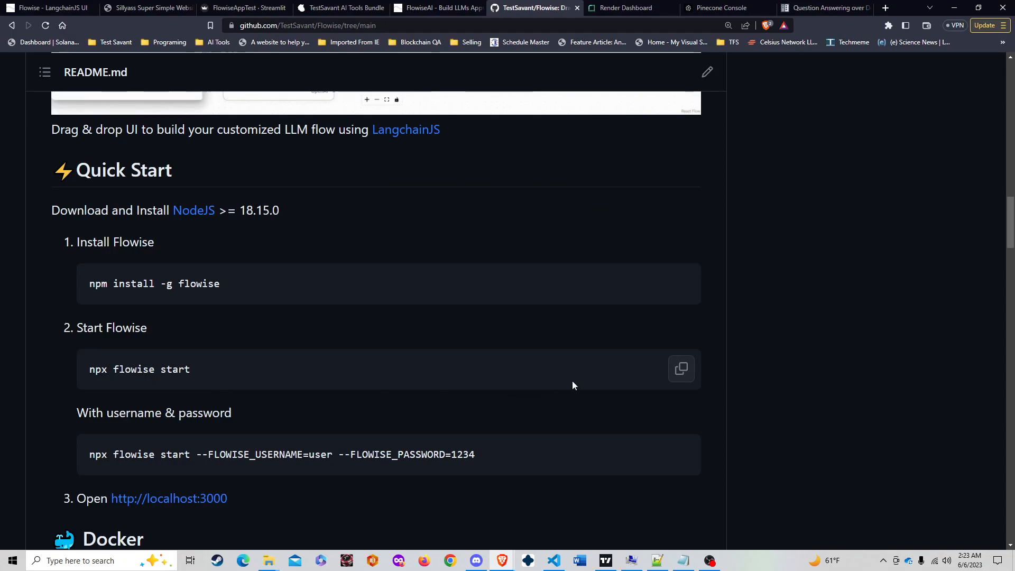
click(675, 373)
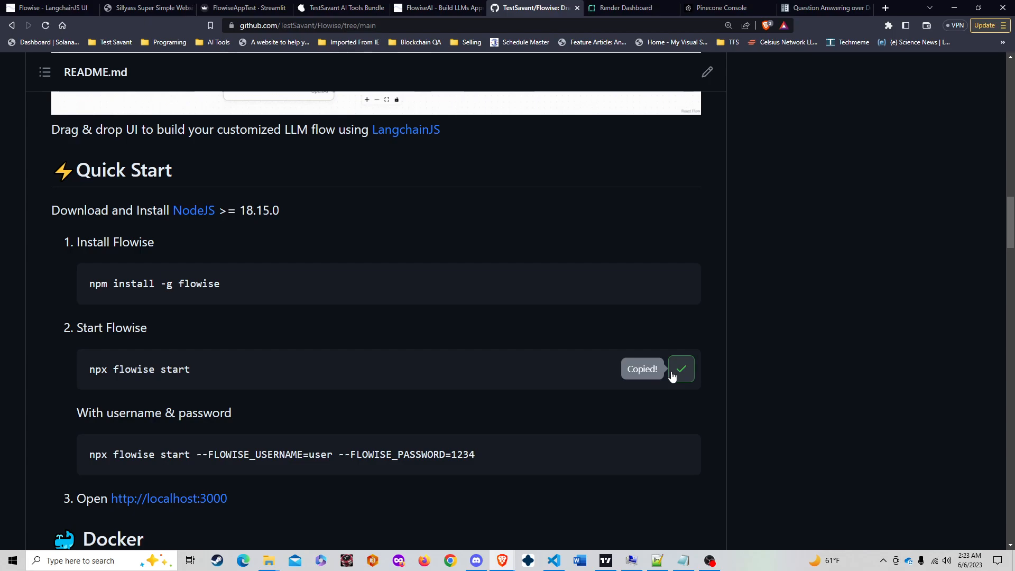
key(alt+Tab)
key(ctrl+v)
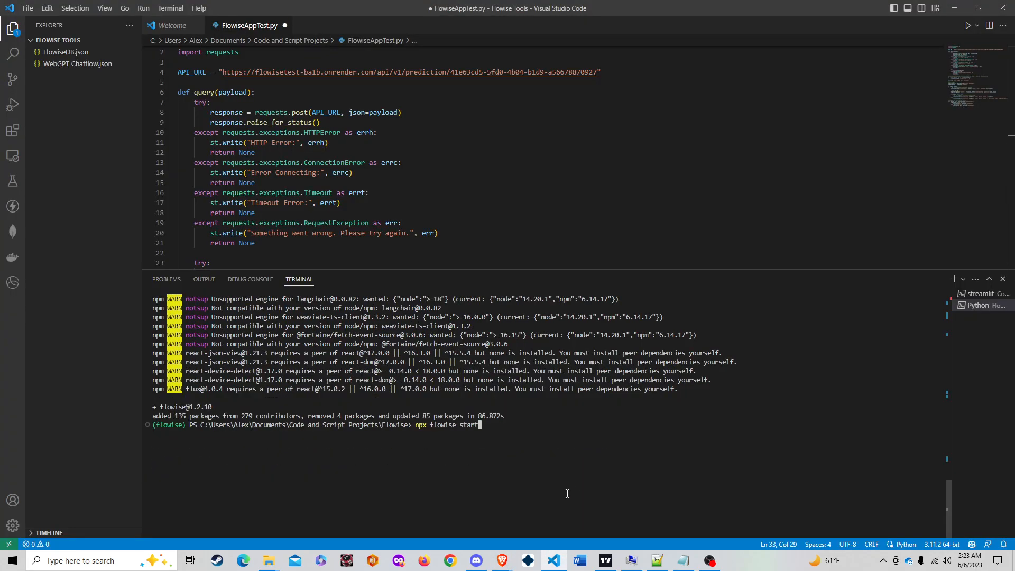
key(Return)
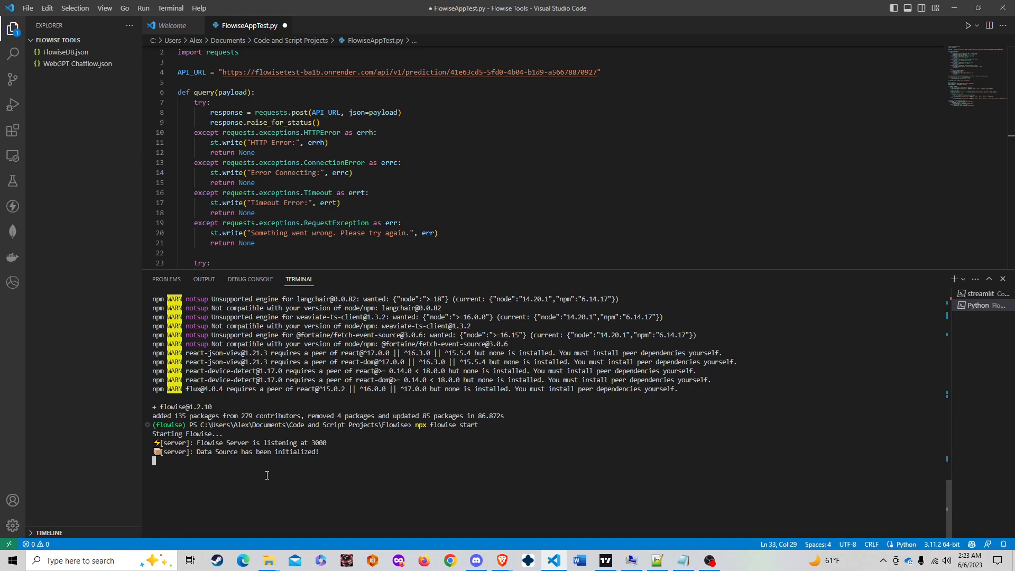
Check the server start-up output in the terminal and switch to the local Flowise page at 127.0.0.1:3000 in the browser
key(alt+Tab)
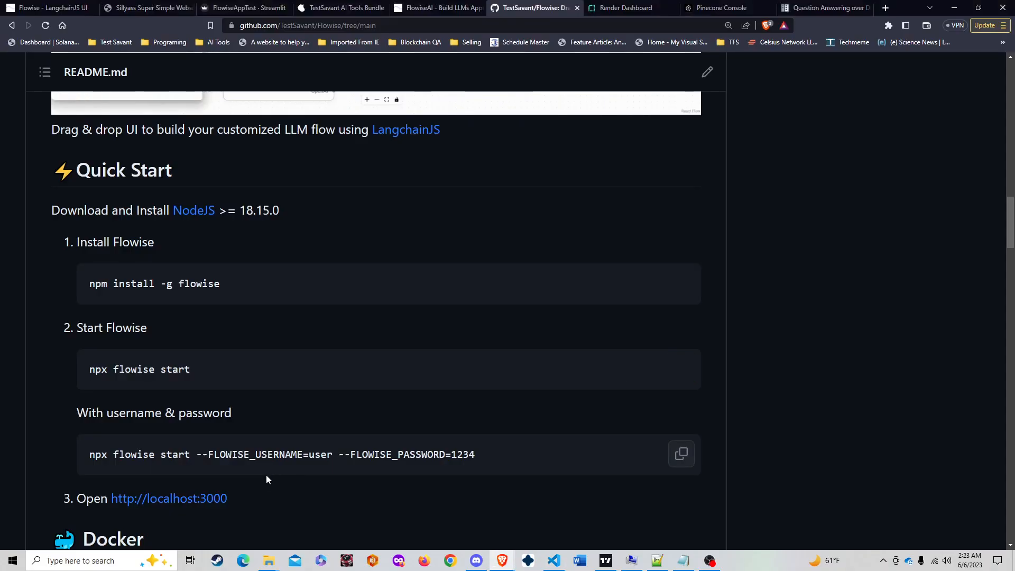
key(alt+Tab)
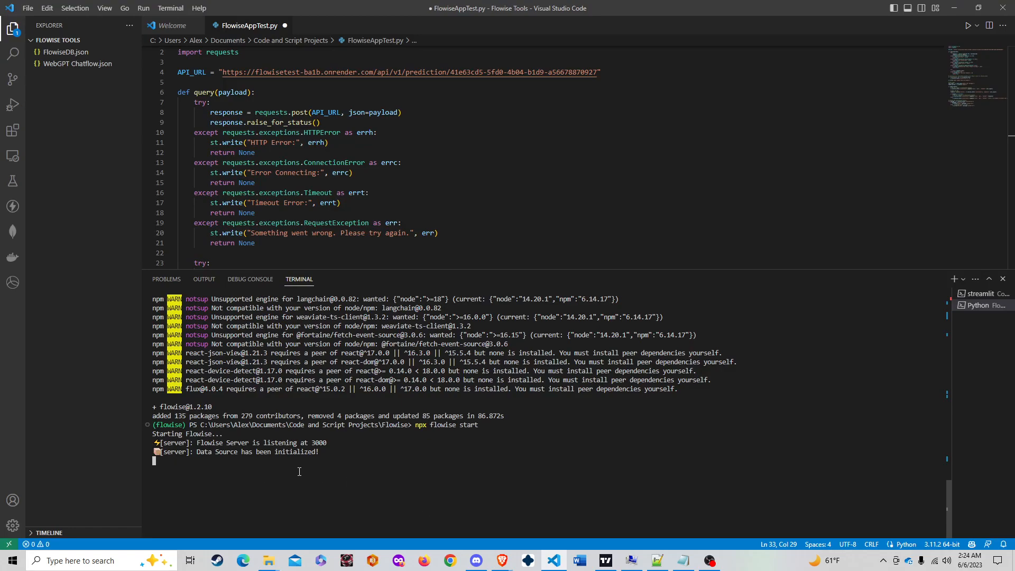
scroll(314, 180, up, 1)
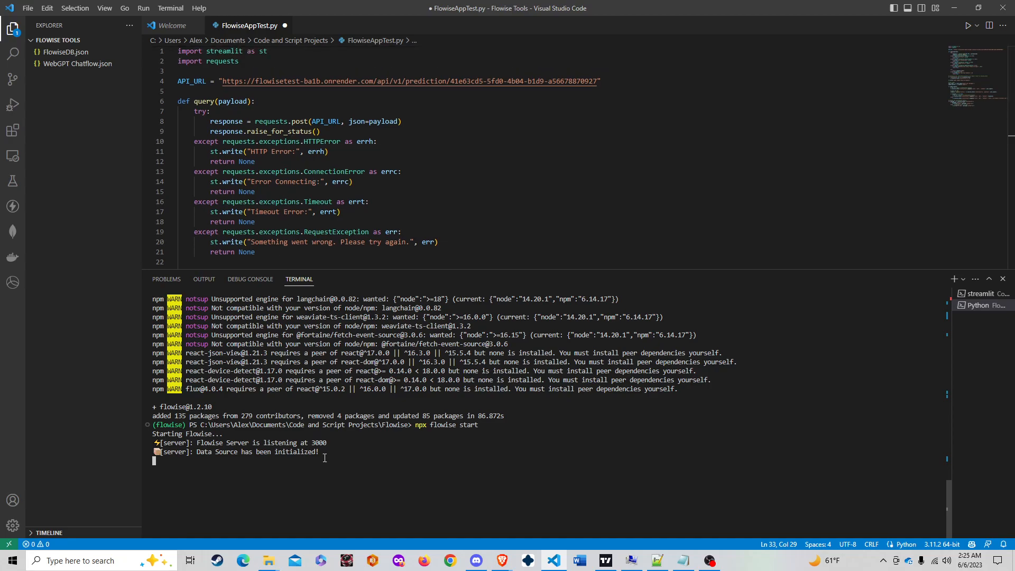
key(alt+Tab)
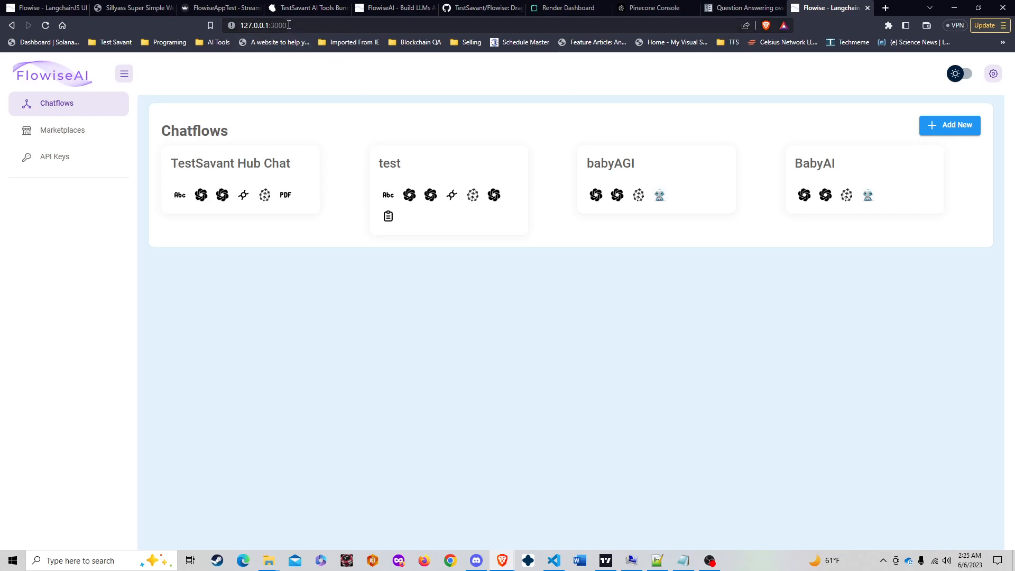
click(289, 25)
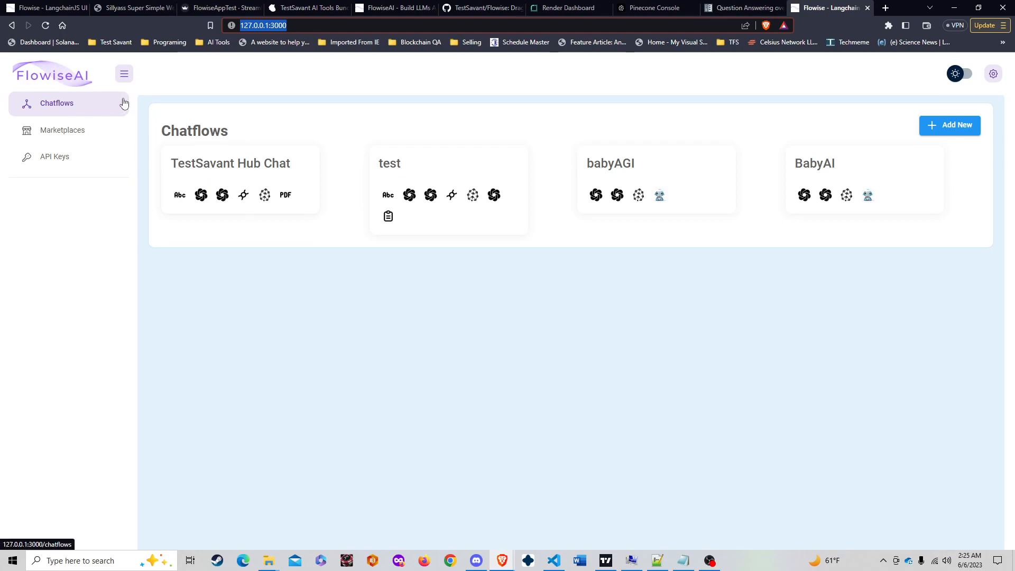
Load the database FlowiseDB.json from Documents > Code and Script Projects > Flowise Tools into the local Flowise instance
click(993, 77)
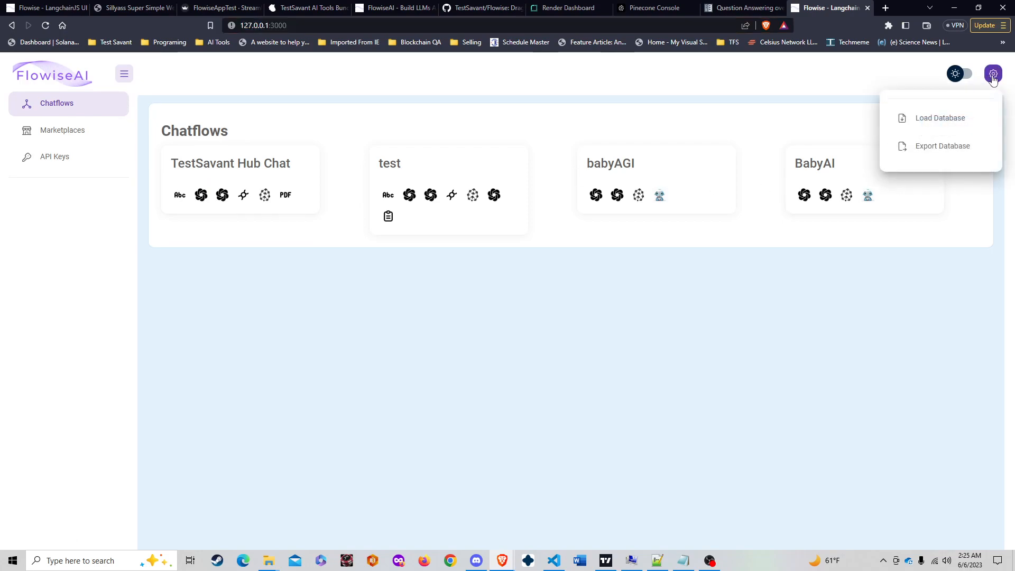
click(940, 121)
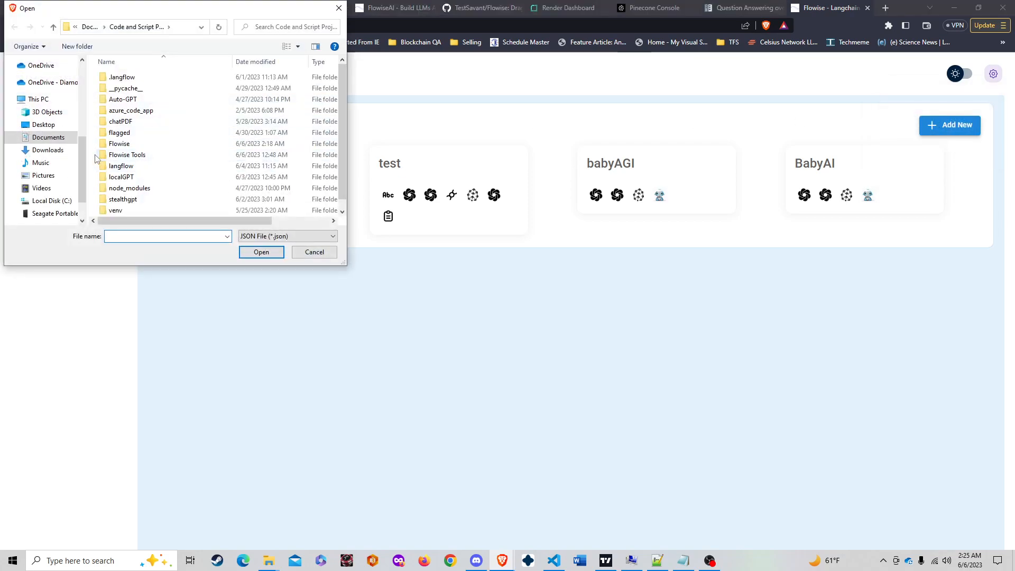
click(53, 140)
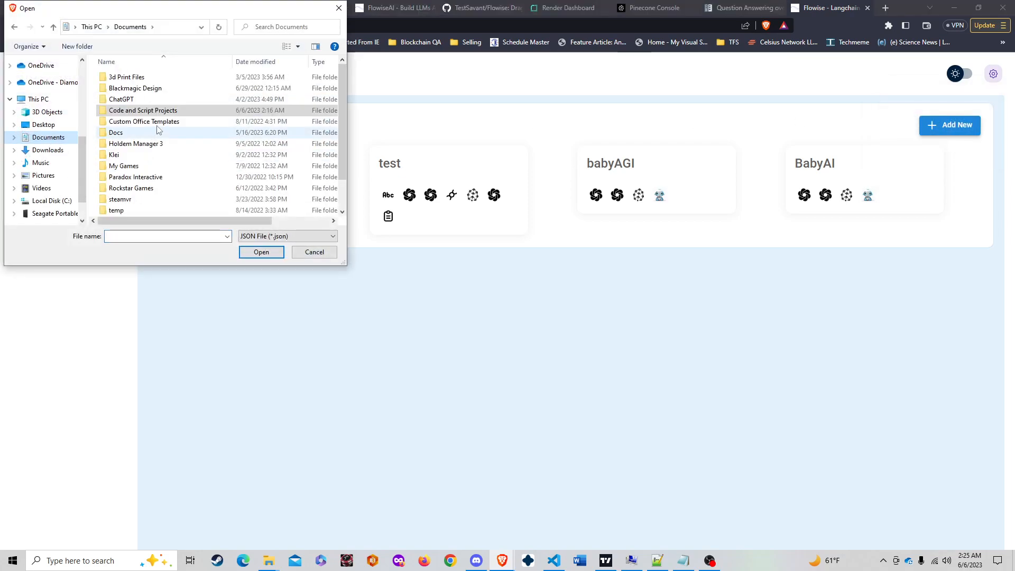
double_click(177, 112)
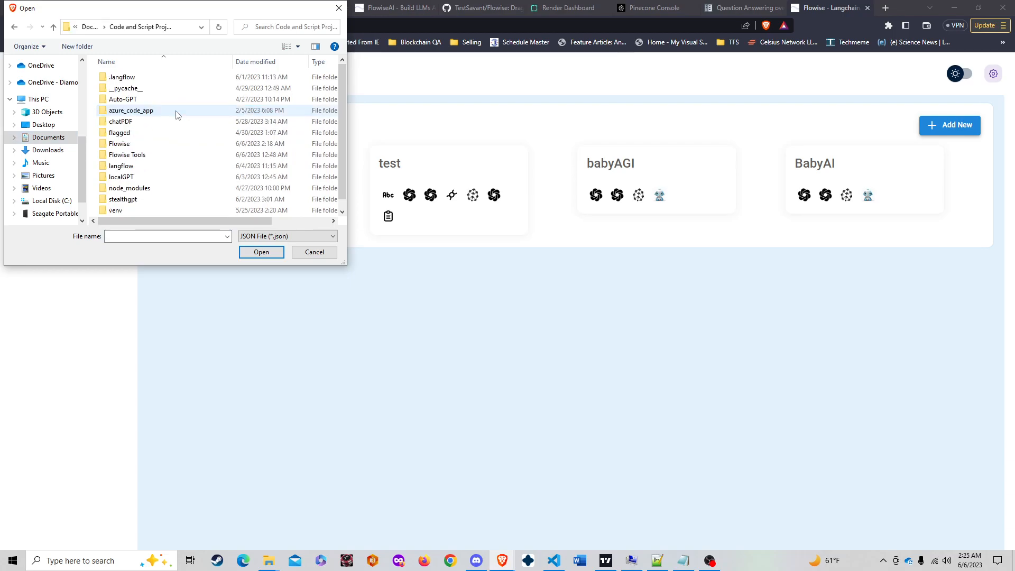
double_click(159, 158)
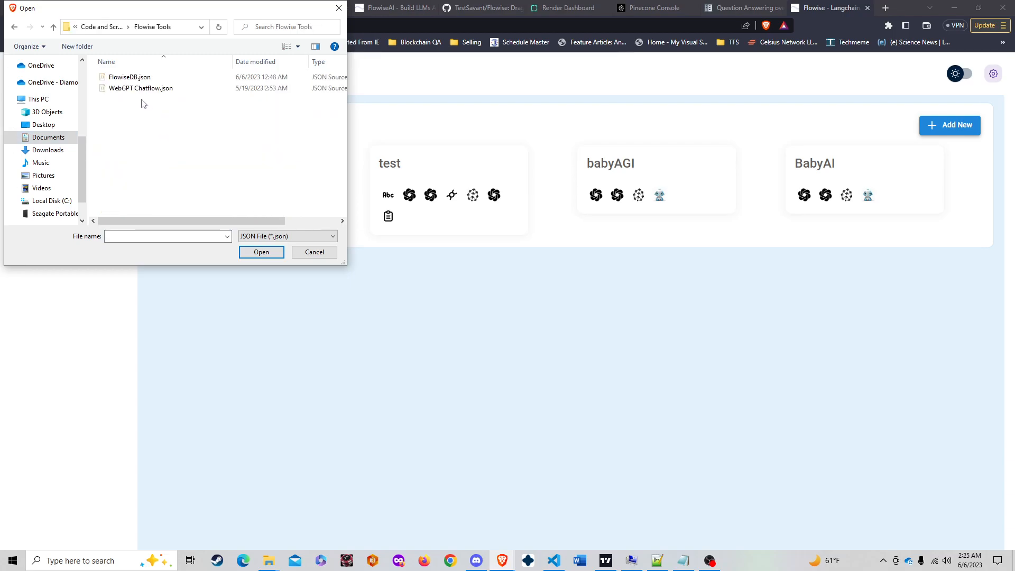
double_click(130, 77)
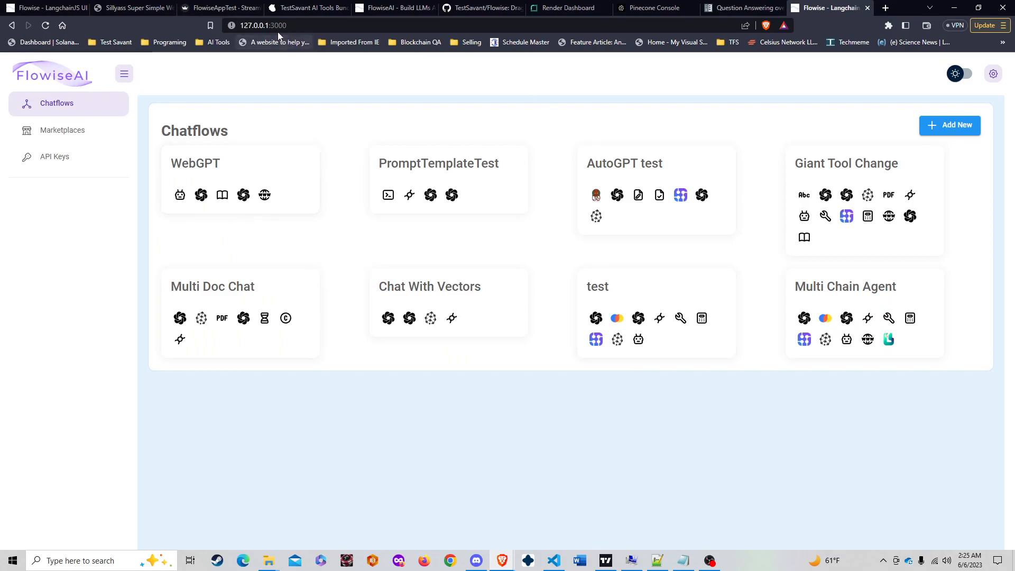
drag(270, 26, 291, 31)
Check the FlowiseTest service's deploy events on the Render dashboard and view its live Flowise site
click(585, 7)
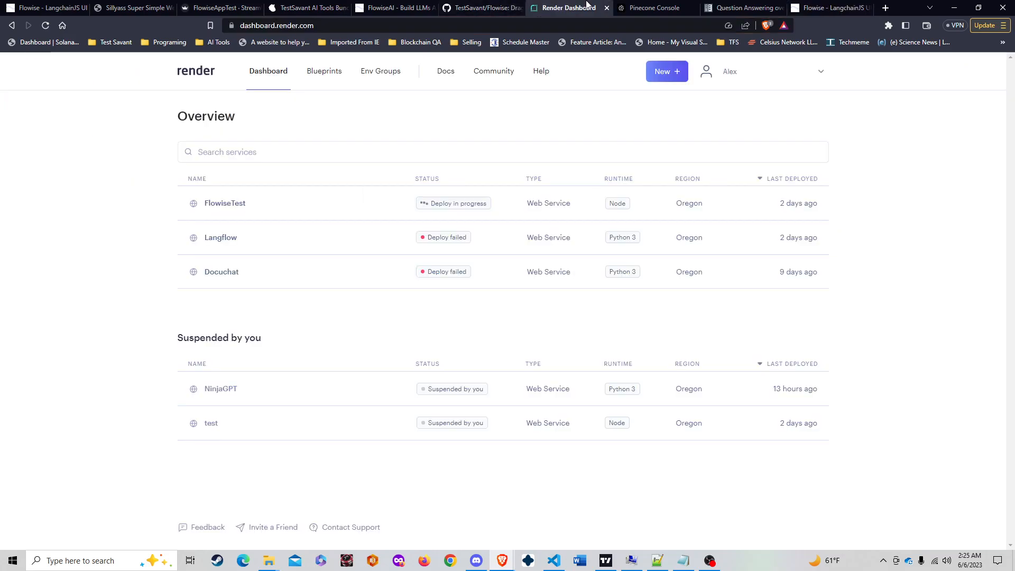
click(45, 25)
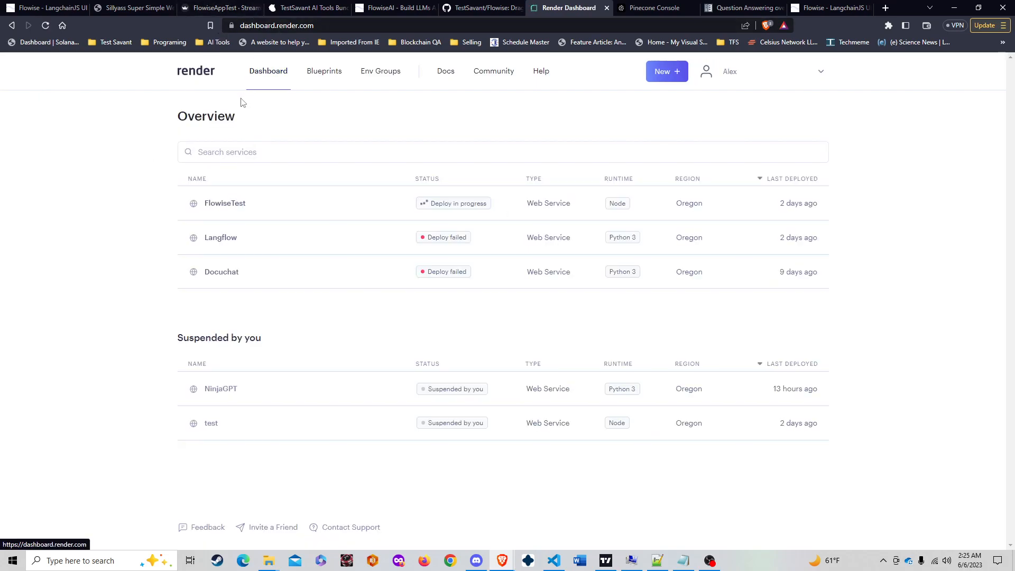
click(666, 72)
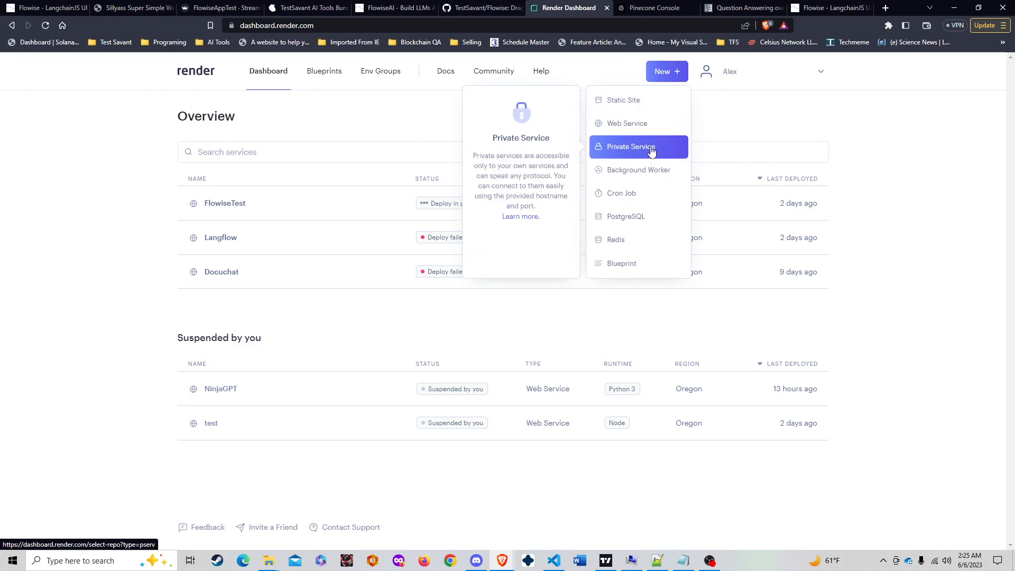
click(151, 219)
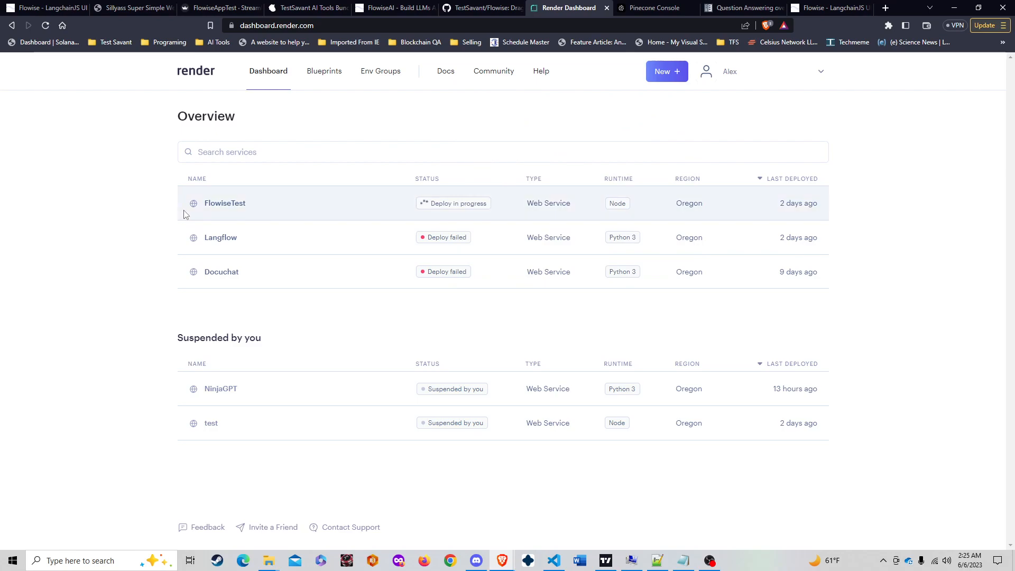
click(233, 205)
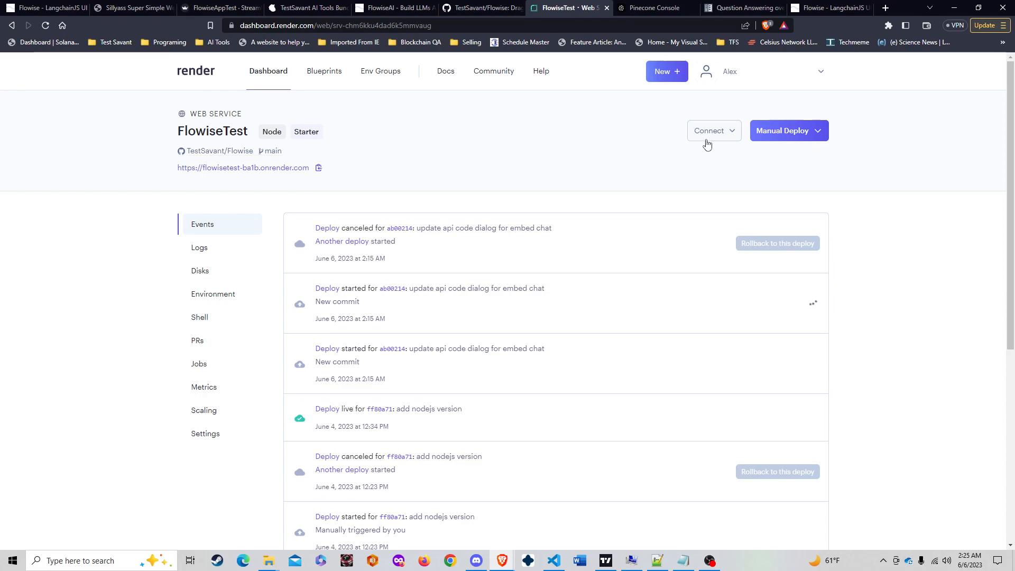
click(289, 169)
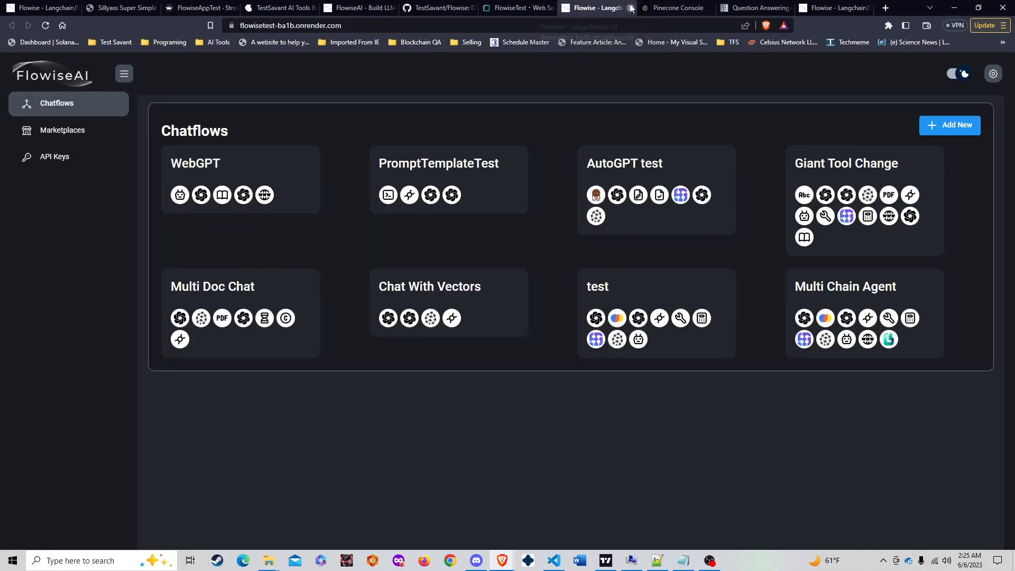
click(631, 7)
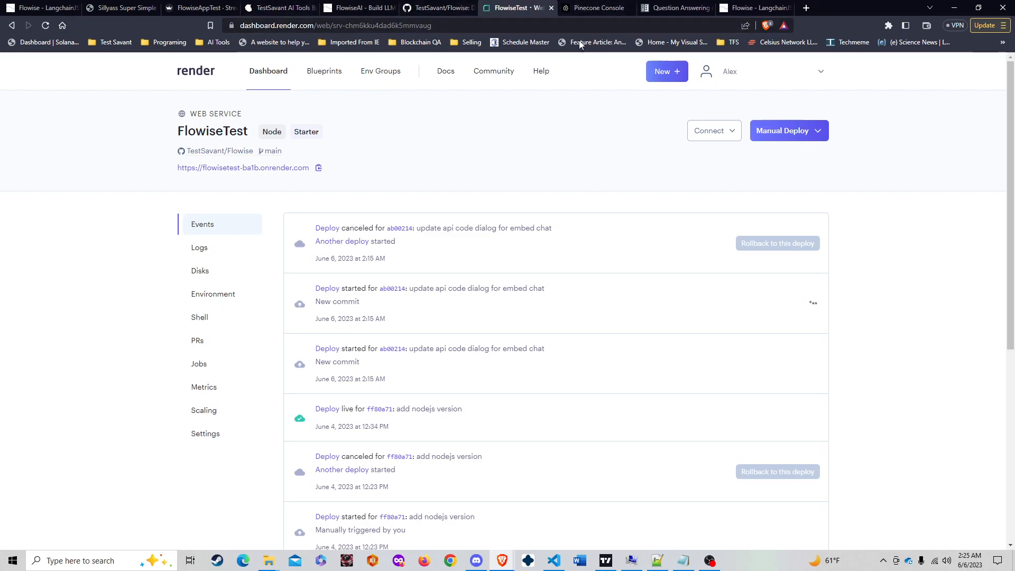
Start a new web service on Render and connect the TestSavant/Flowise GitHub repository to it
click(666, 72)
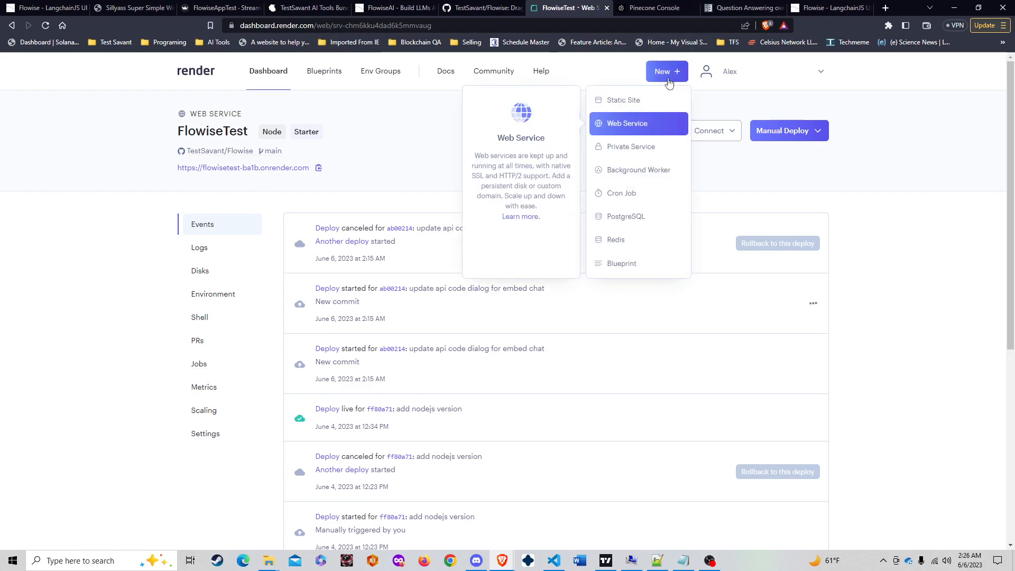
click(638, 123)
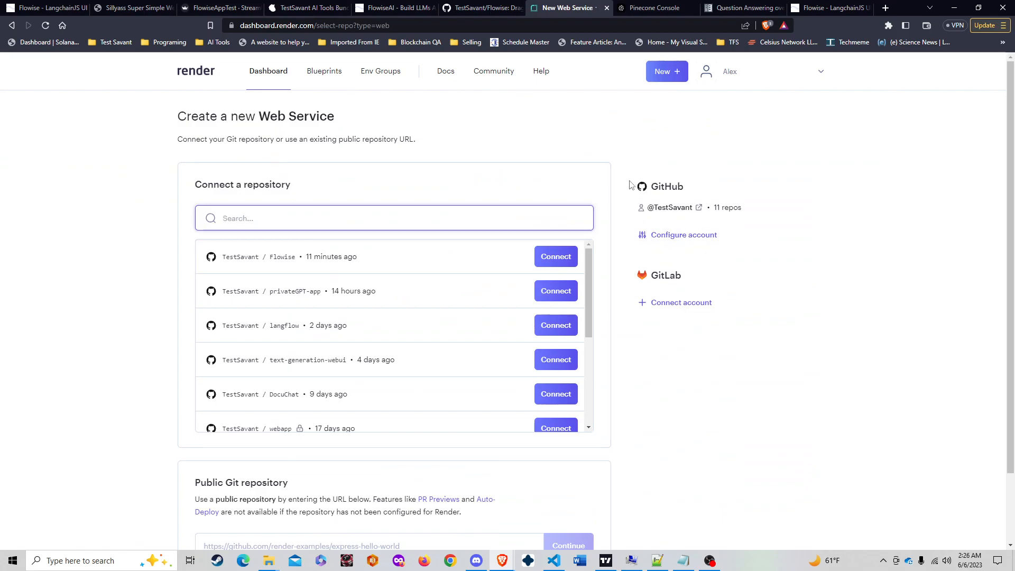
drag(641, 179, 721, 243)
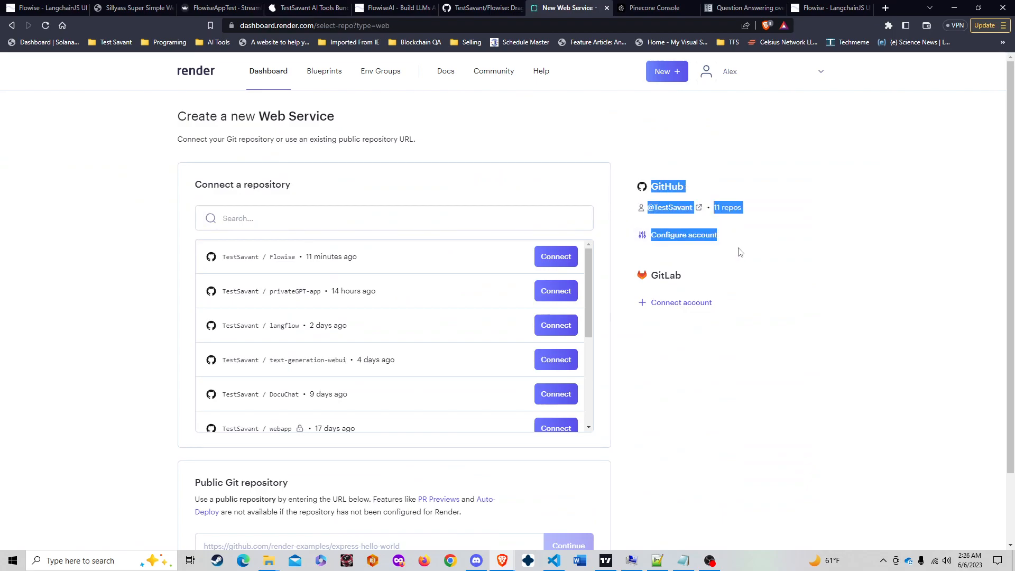
click(782, 264)
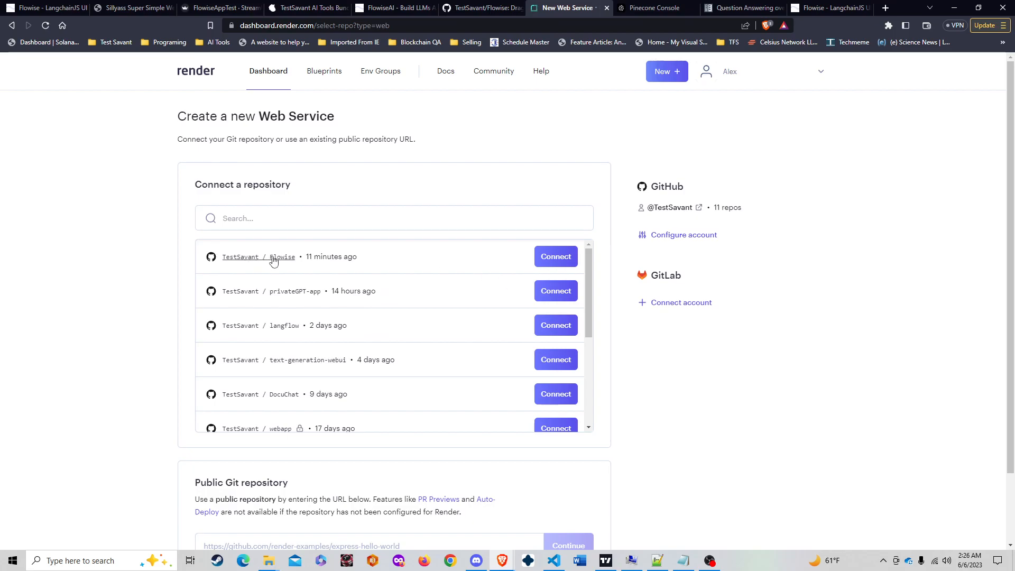
click(538, 260)
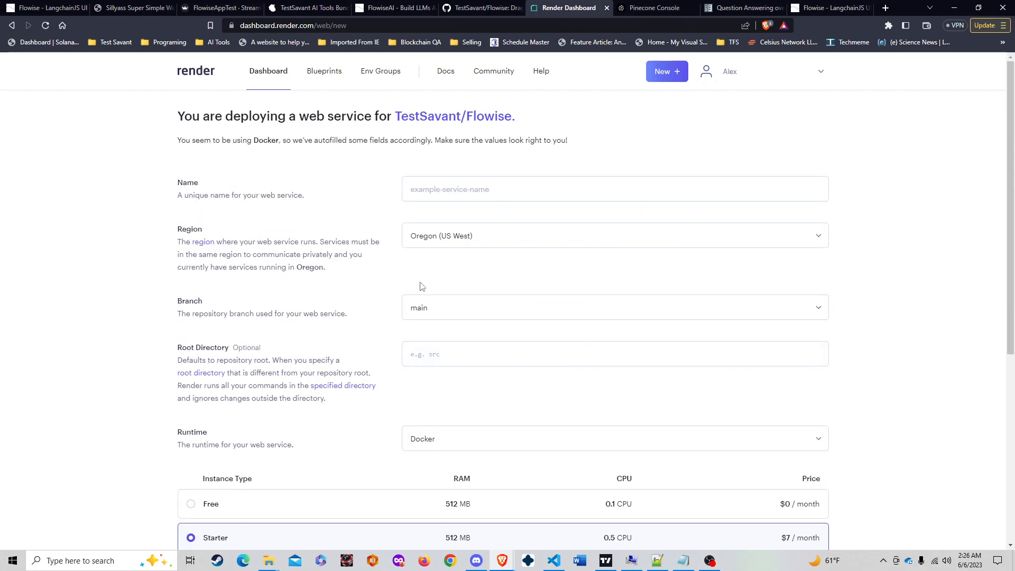
Name the new web service Flowise Is Great
click(438, 188)
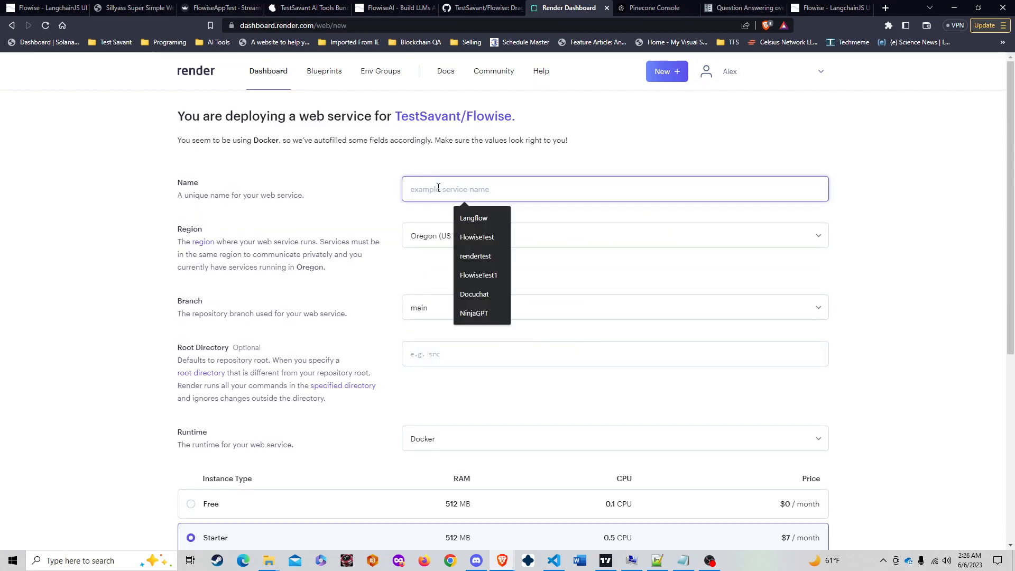
click(491, 238)
drag(437, 191, 536, 206)
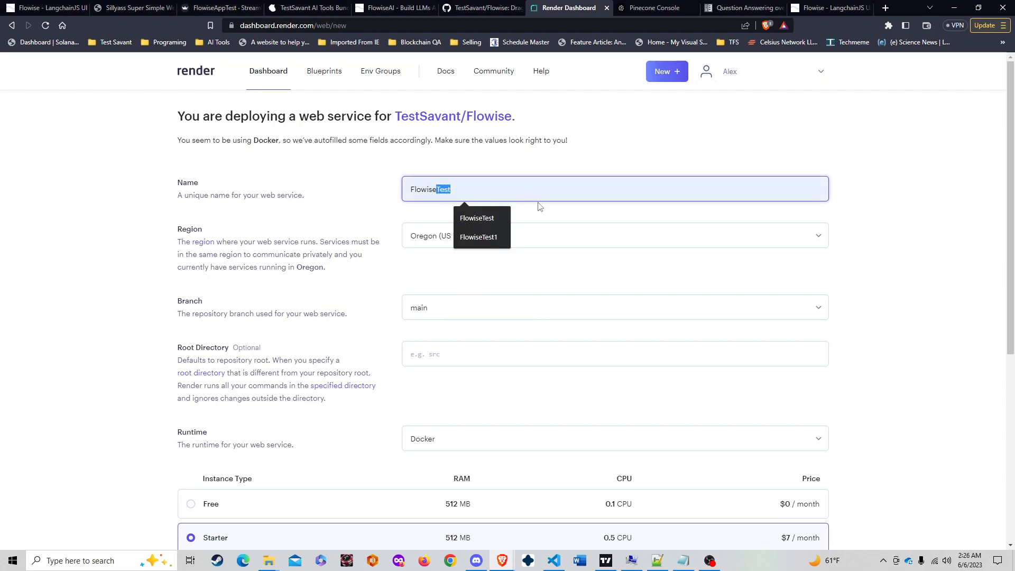
text(Is)
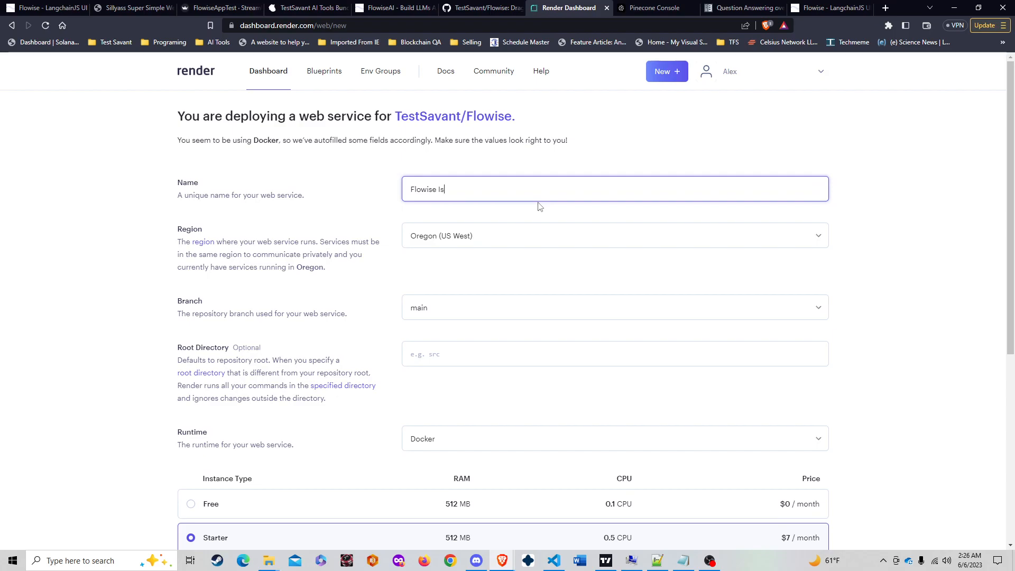
text( t)
key(BackSpace)
text(Great)
Review the instance types by trying Free and its notice, and reselect Starter at $7 / month
scroll(395, 359, down, 1)
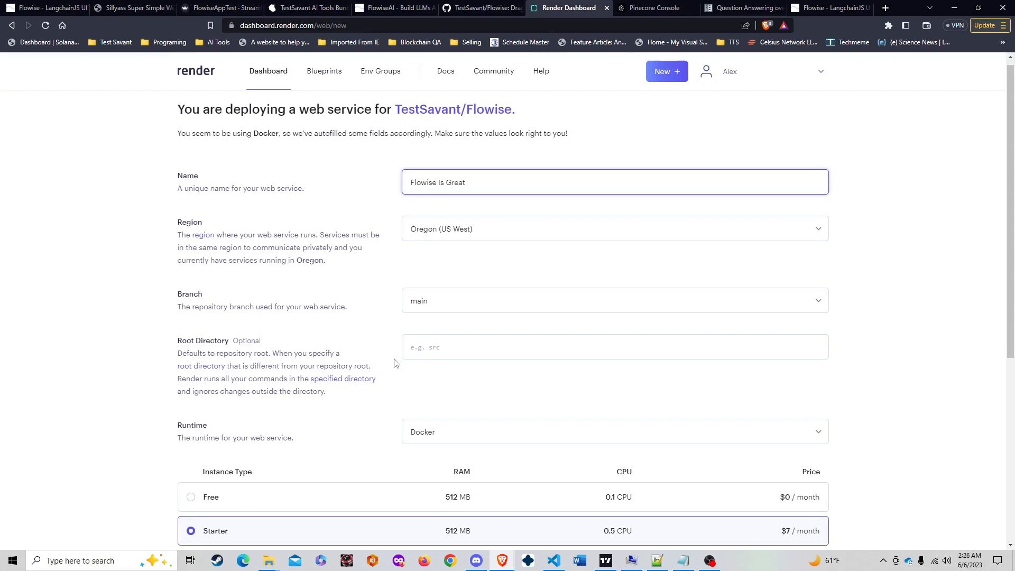
scroll(395, 363, down, 3)
scroll(392, 363, down, 2)
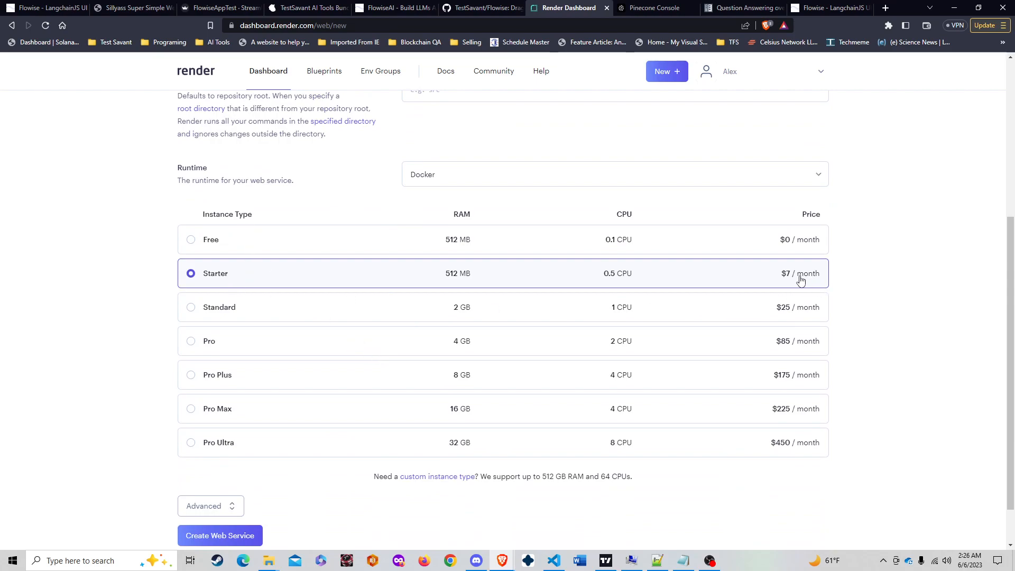
click(309, 247)
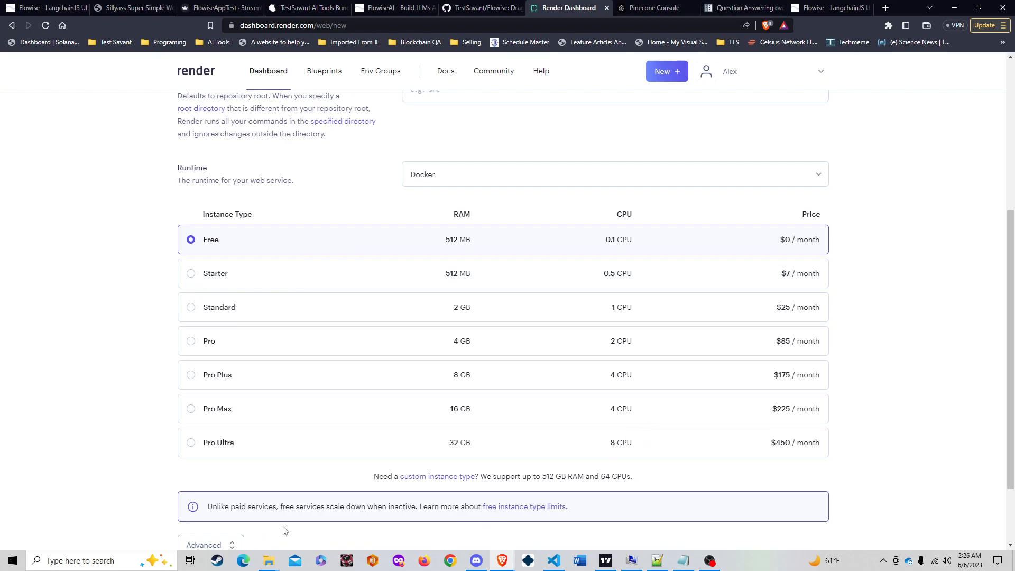
drag(416, 507, 390, 507)
click(383, 282)
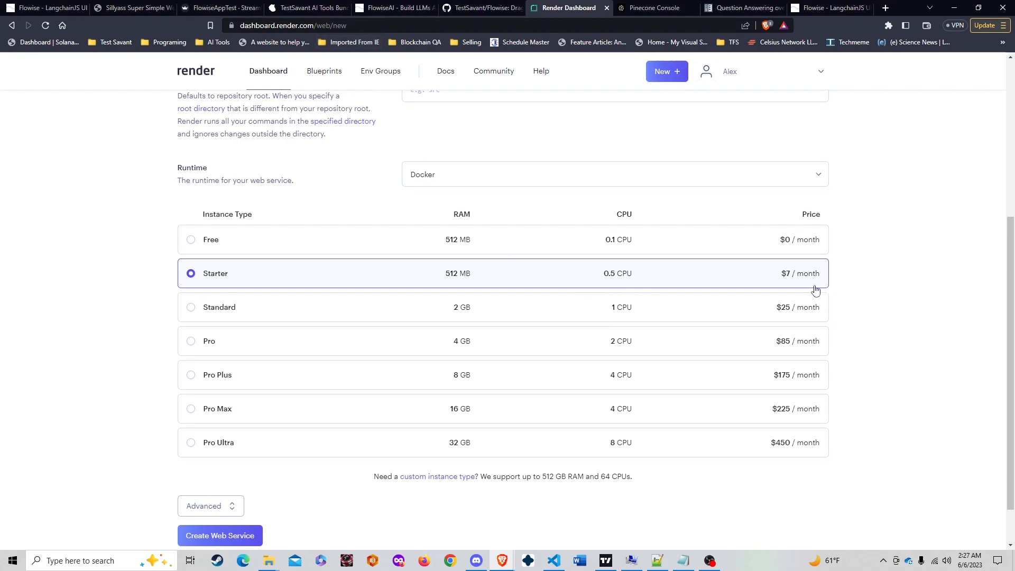
scroll(296, 433, down, 1)
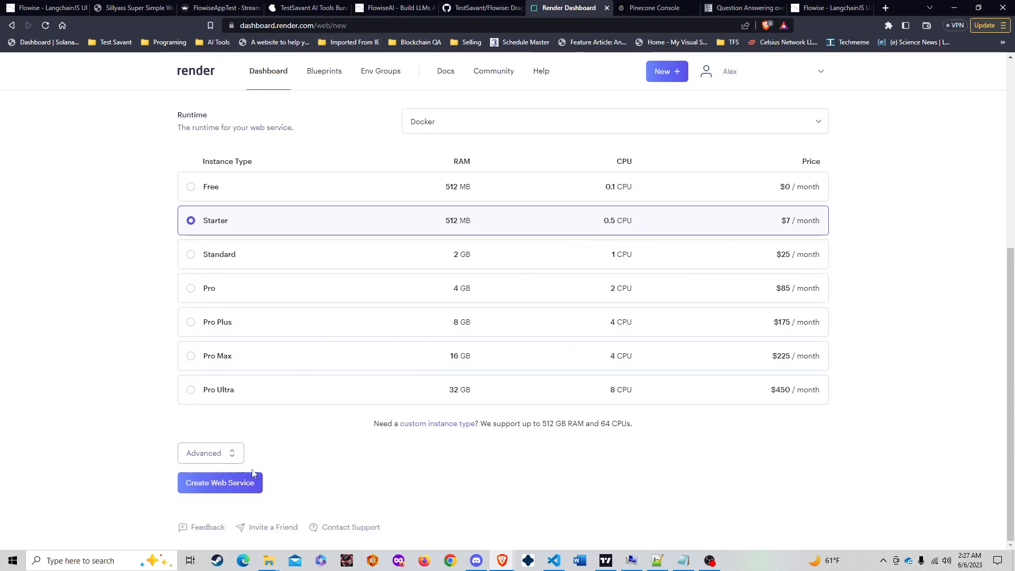
Expand the new web service's advanced settings and examine the environment variable, secret file, disk, Docker and auto-deploy options
click(236, 455)
scroll(222, 438, down, 8)
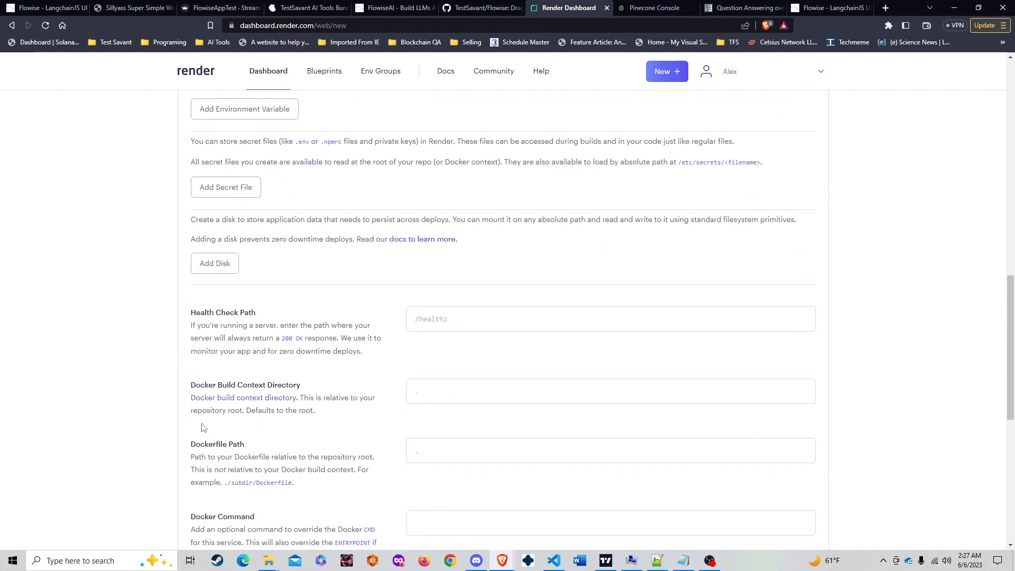
scroll(275, 381, down, 4)
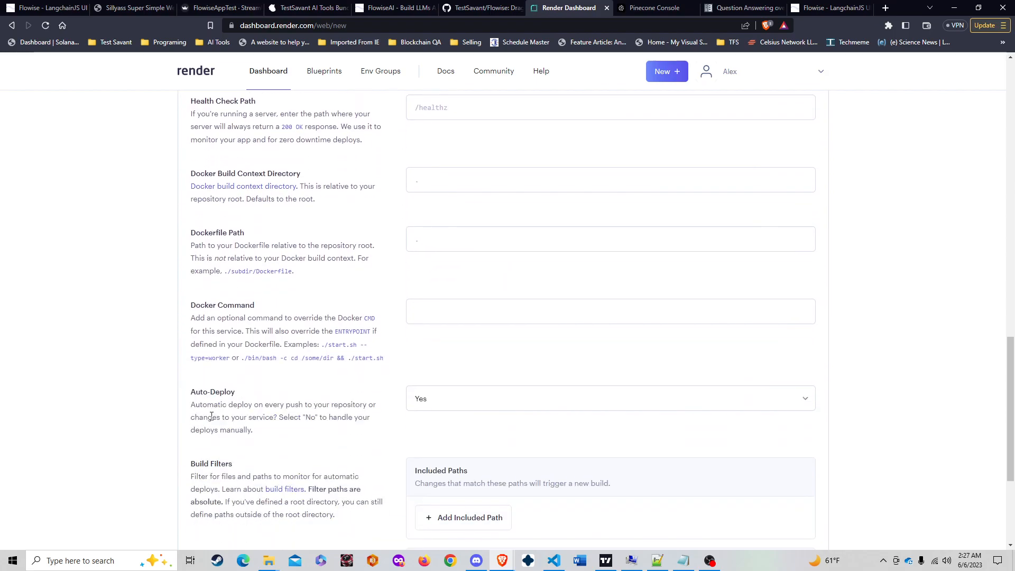
scroll(284, 373, down, 1)
scroll(282, 369, up, 1)
scroll(281, 369, up, 4)
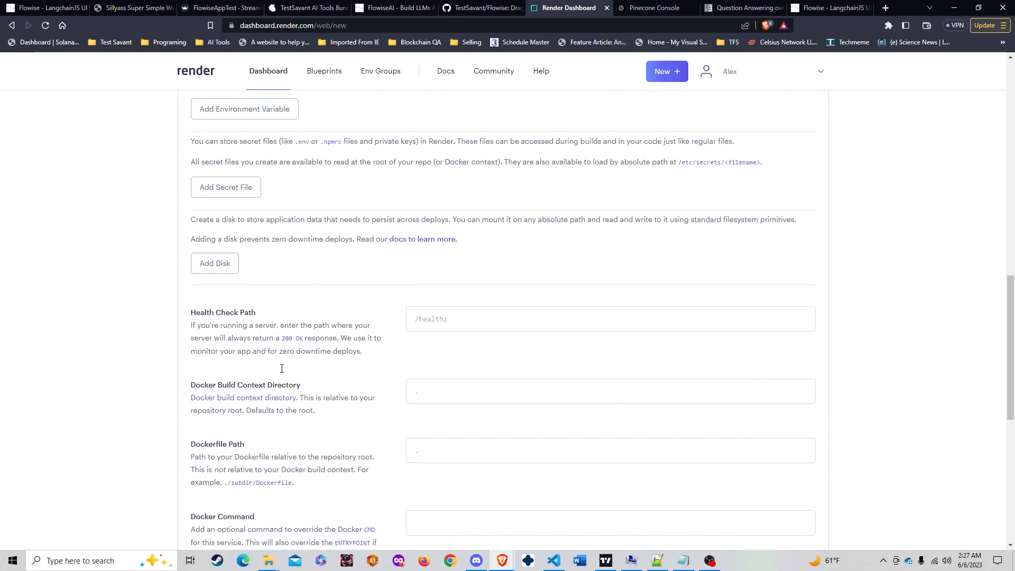
scroll(247, 316, up, 1)
scroll(245, 316, up, 1)
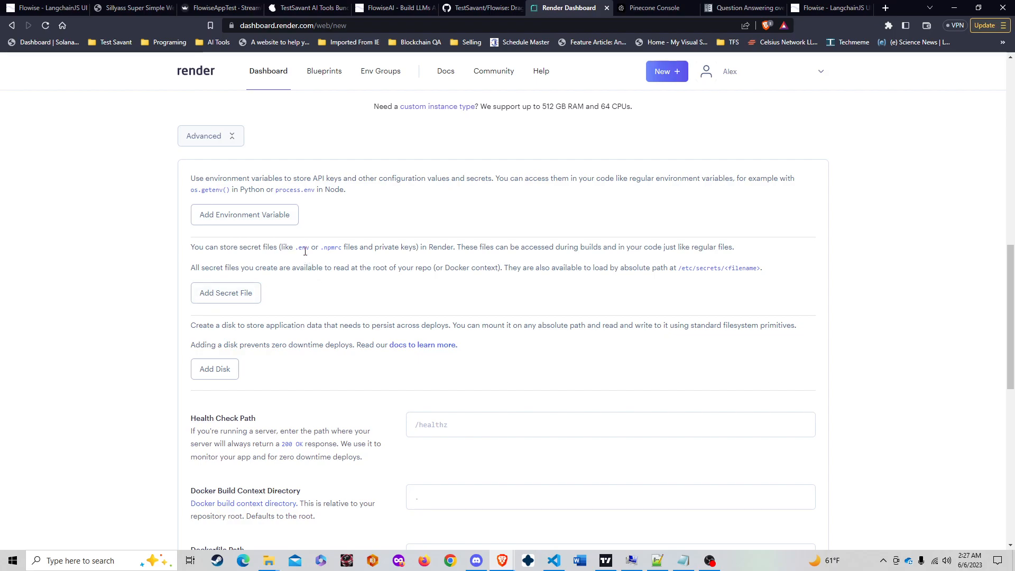
scroll(291, 317, down, 8)
scroll(317, 330, down, 1)
scroll(337, 338, up, 1)
scroll(337, 338, up, 2)
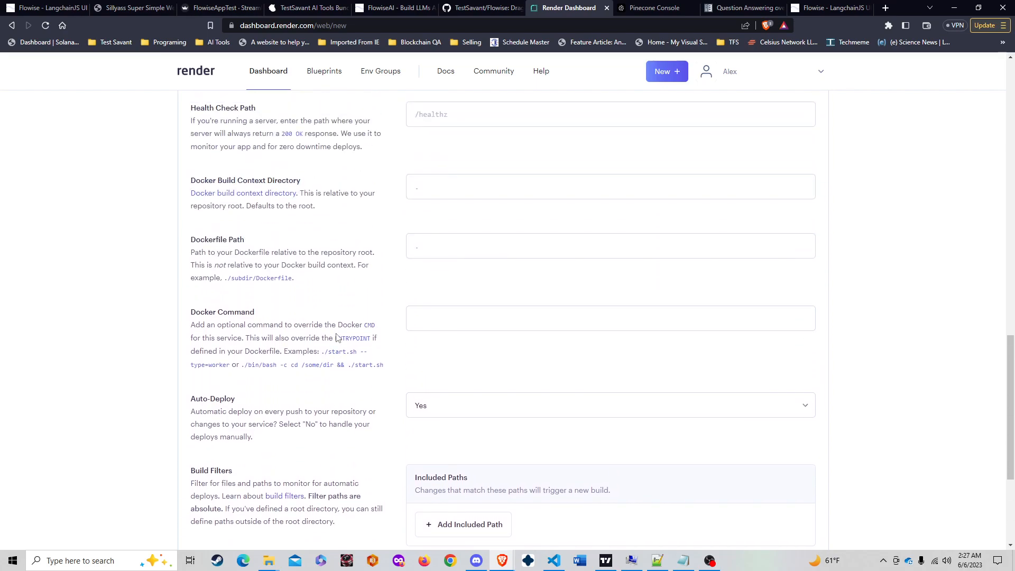
scroll(337, 338, up, 1)
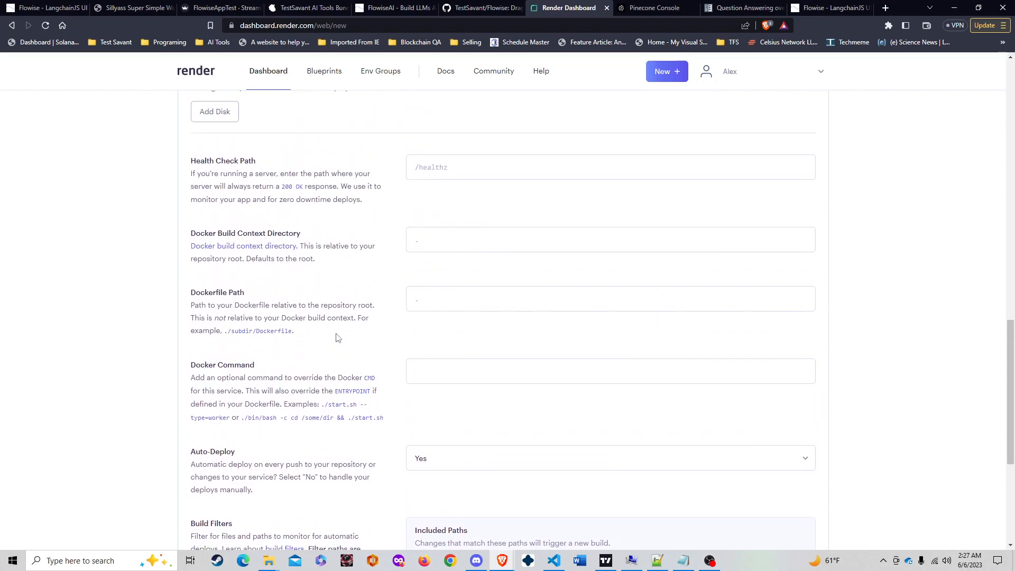
scroll(337, 339, up, 7)
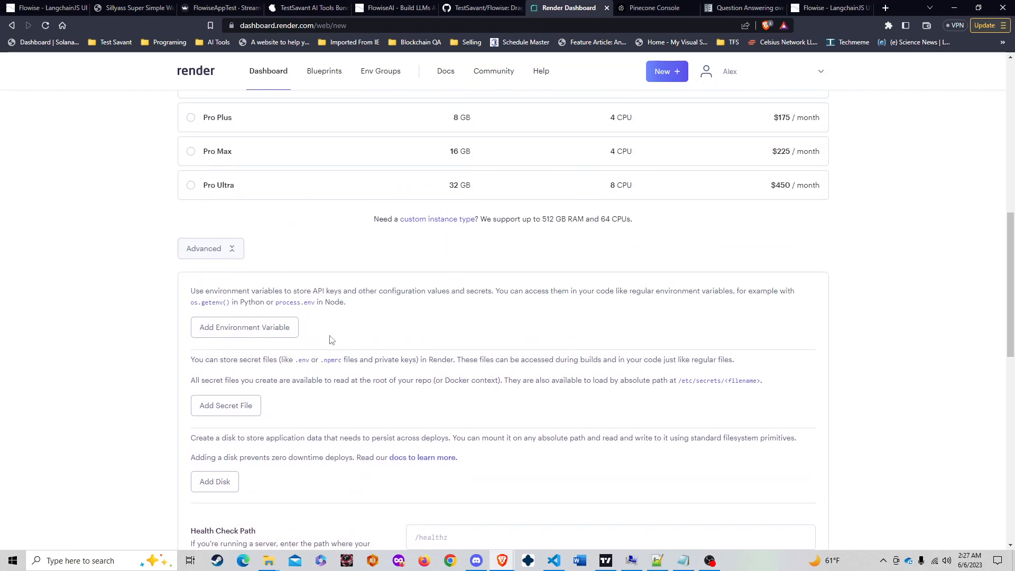
scroll(330, 338, up, 1)
scroll(330, 338, up, 6)
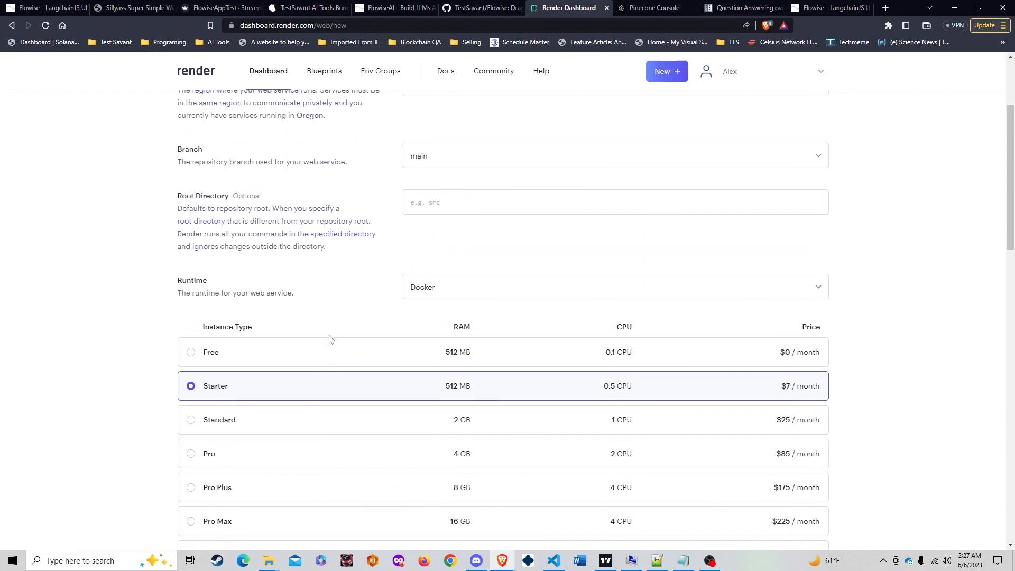
scroll(330, 339, up, 3)
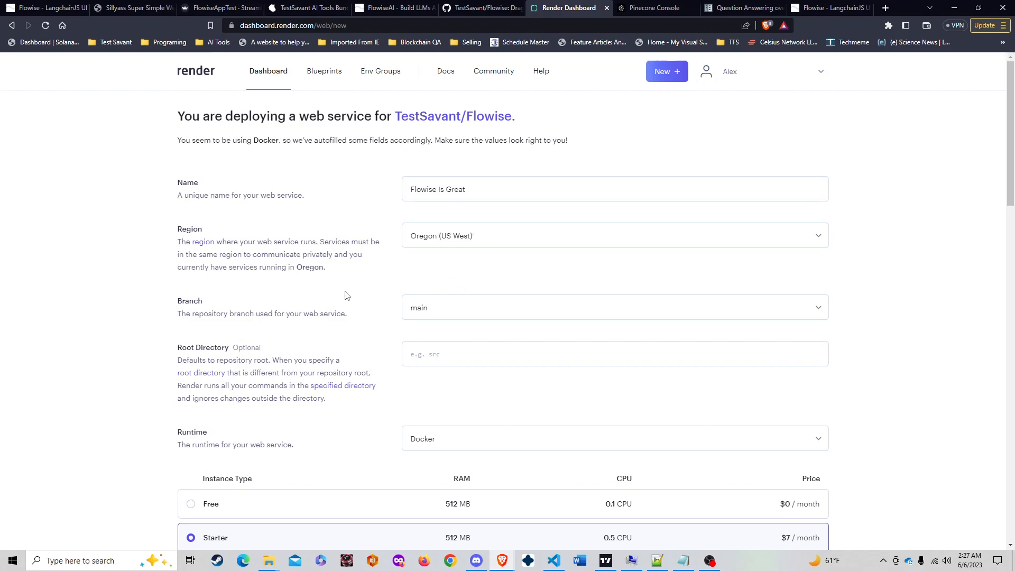
scroll(341, 307, down, 6)
scroll(341, 306, down, 7)
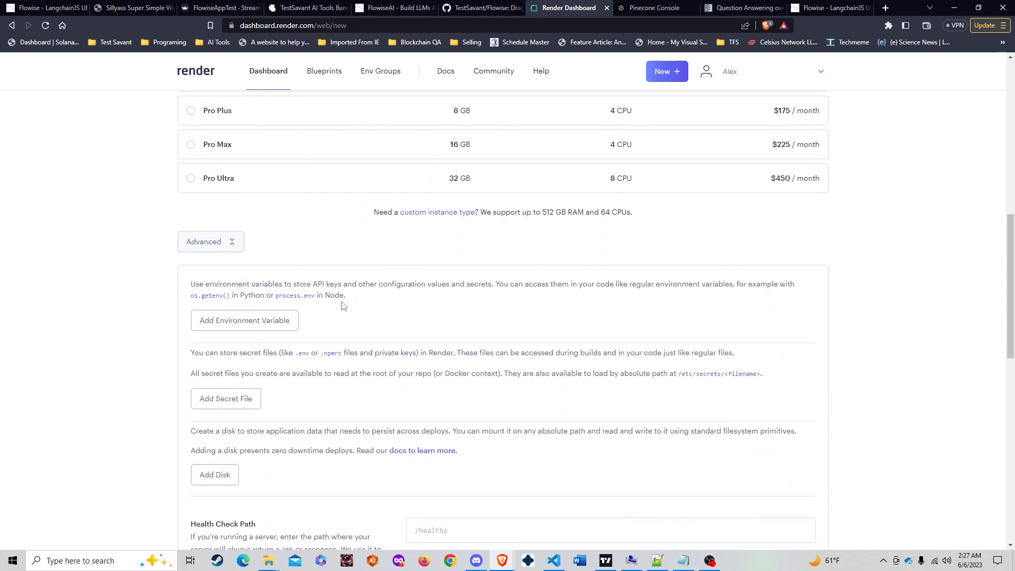
scroll(343, 307, down, 2)
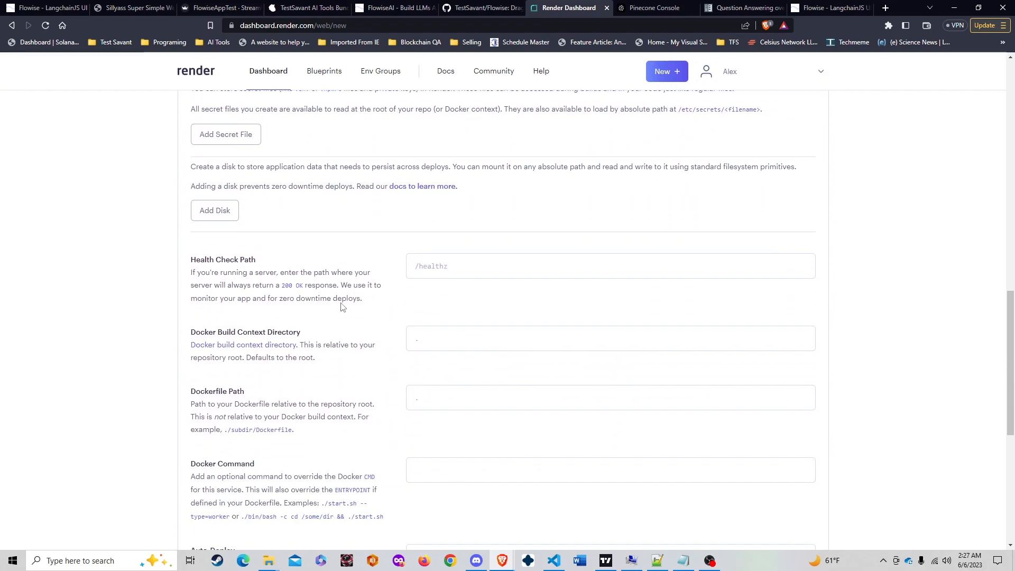
scroll(328, 326, down, 3)
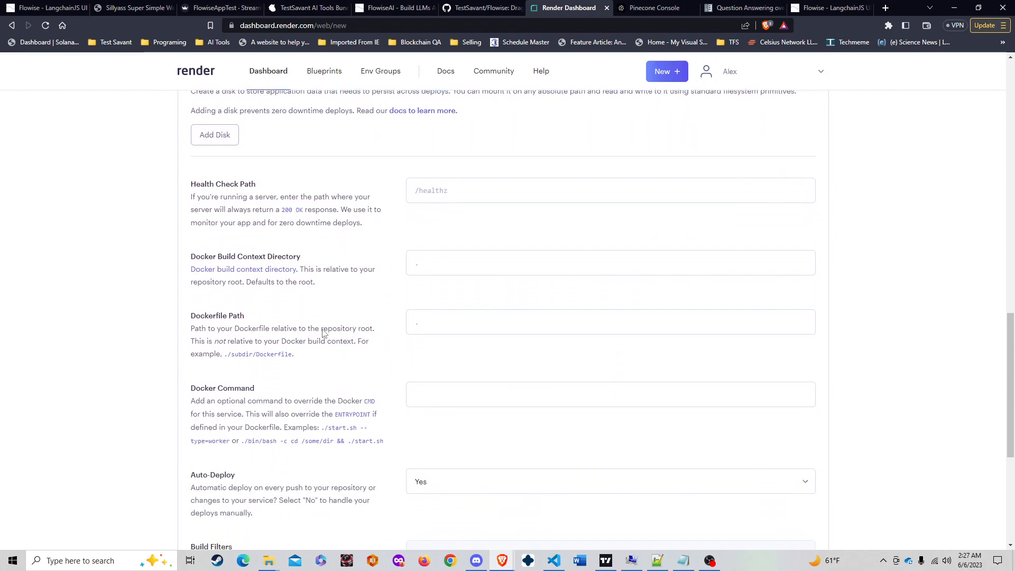
scroll(331, 329, up, 3)
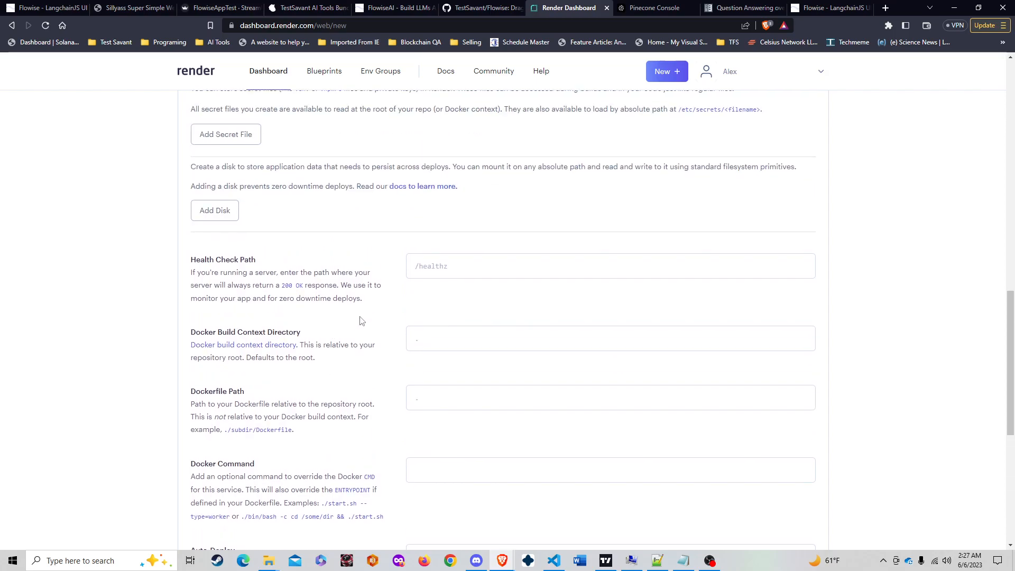
scroll(401, 271, up, 3)
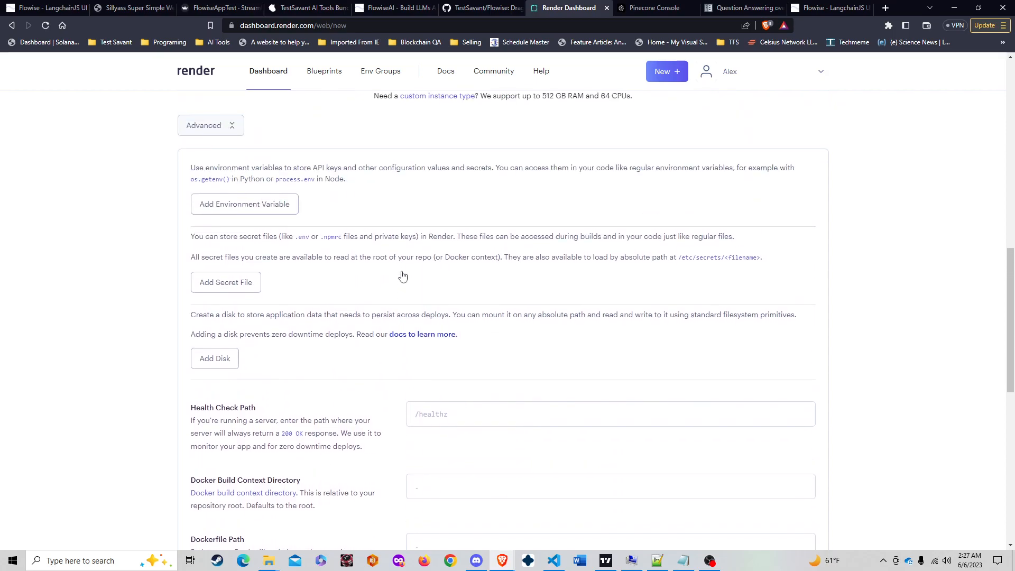
Set the new web service's runtime to Node
scroll(408, 279, up, 2)
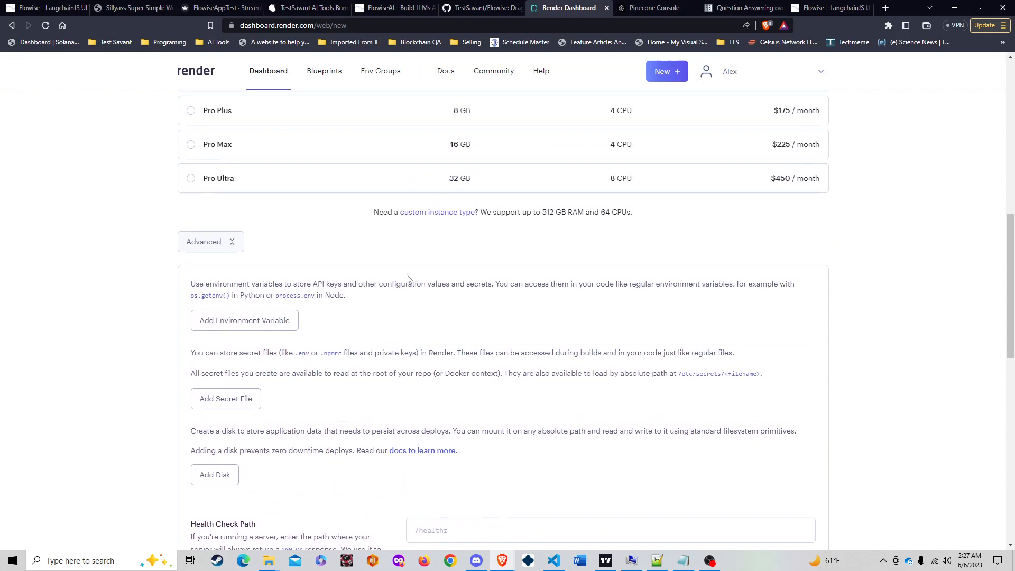
scroll(407, 277, up, 5)
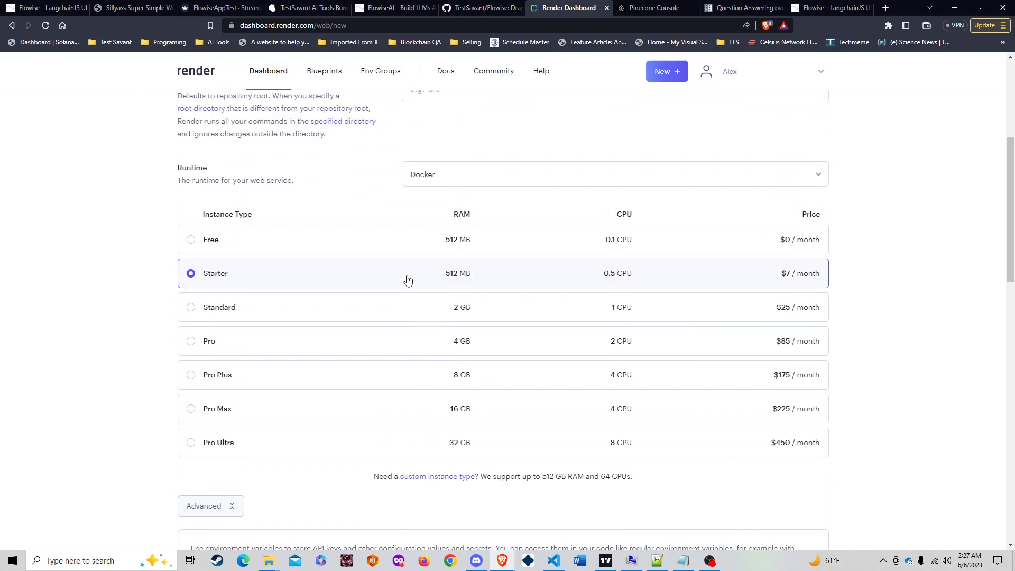
click(434, 178)
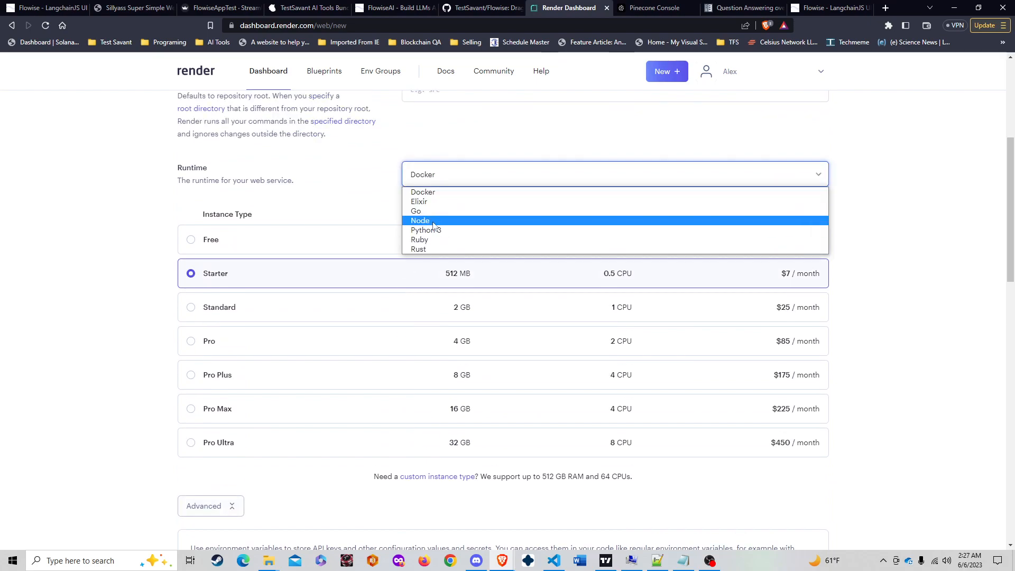
click(433, 222)
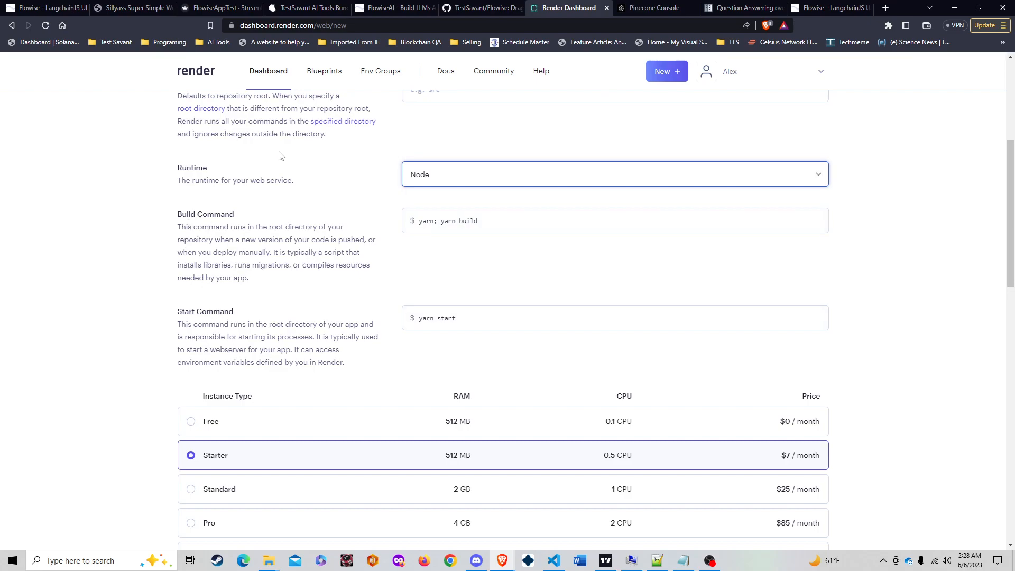
click(439, 223)
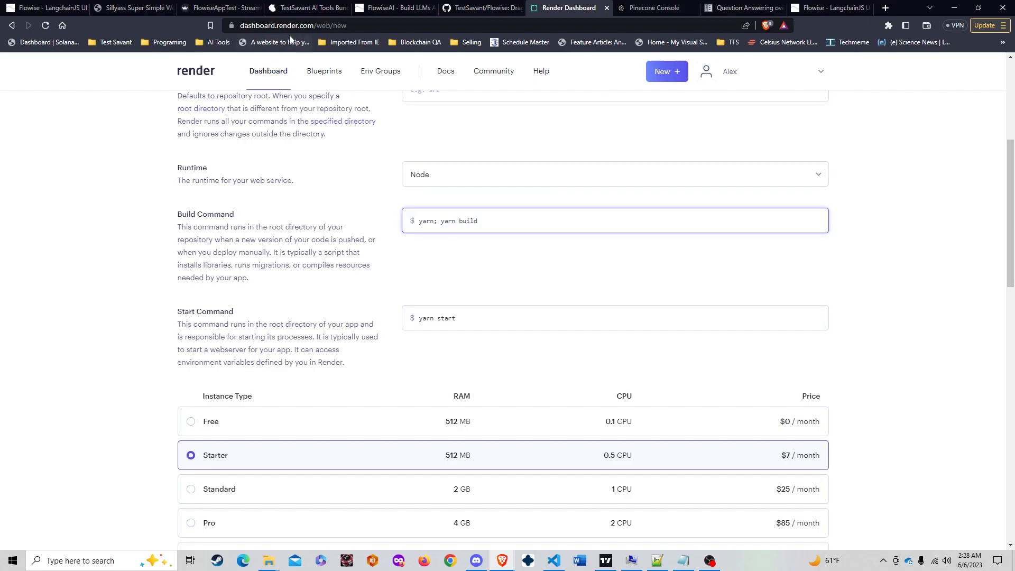
Check the TestSavant/Flowise README on GitHub for the developer setup commands that install, build and start the app with Yarn
click(472, 6)
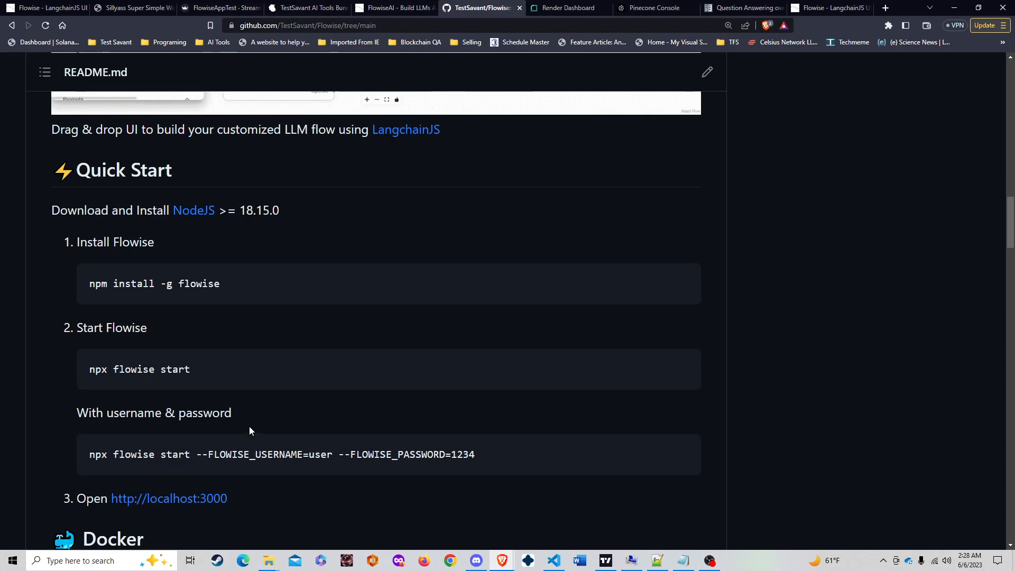
scroll(234, 429, down, 3)
scroll(235, 429, down, 6)
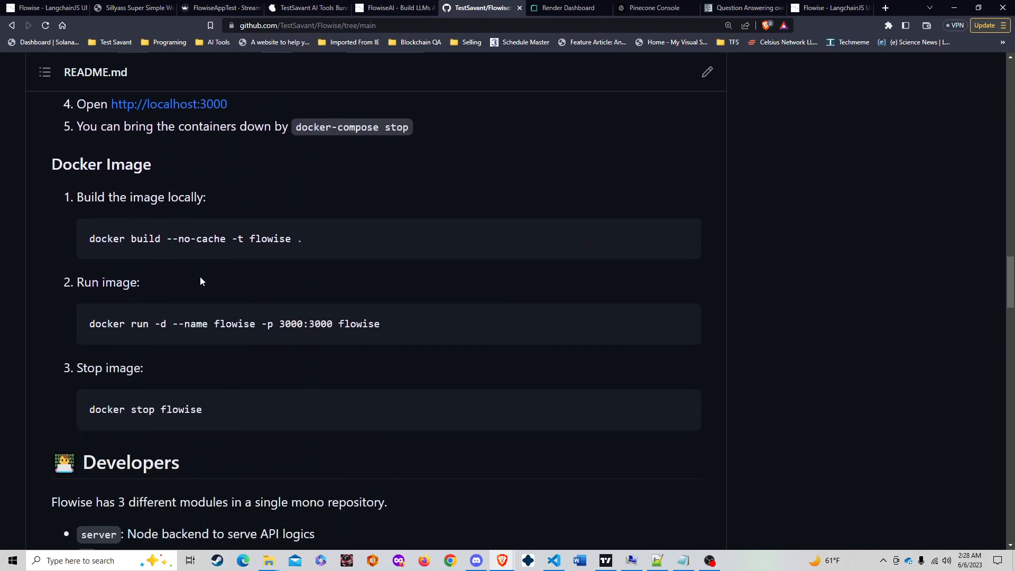
scroll(200, 281, down, 6)
scroll(163, 261, up, 3)
scroll(140, 280, down, 3)
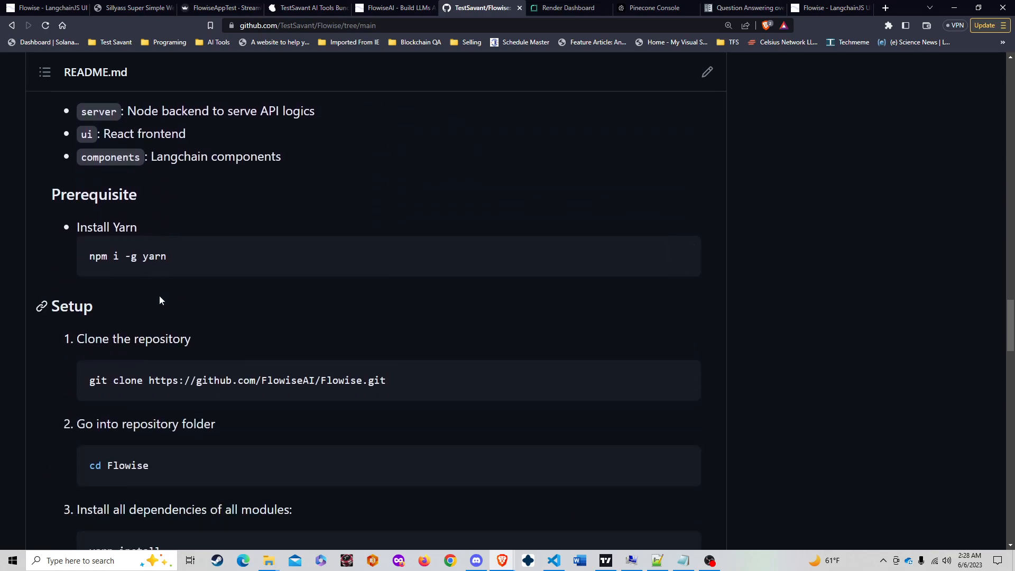
scroll(159, 295, down, 1)
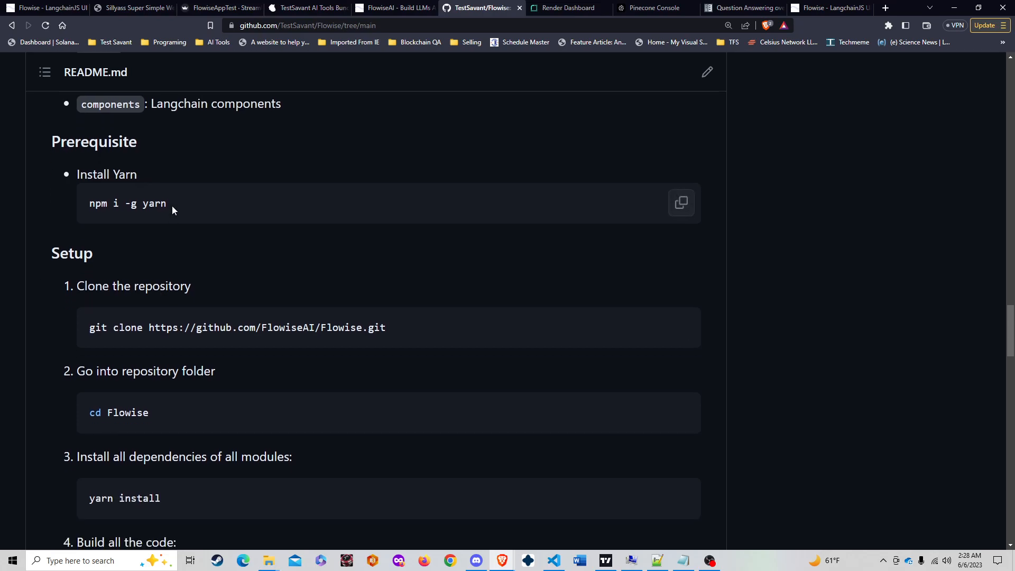
scroll(172, 207, down, 4)
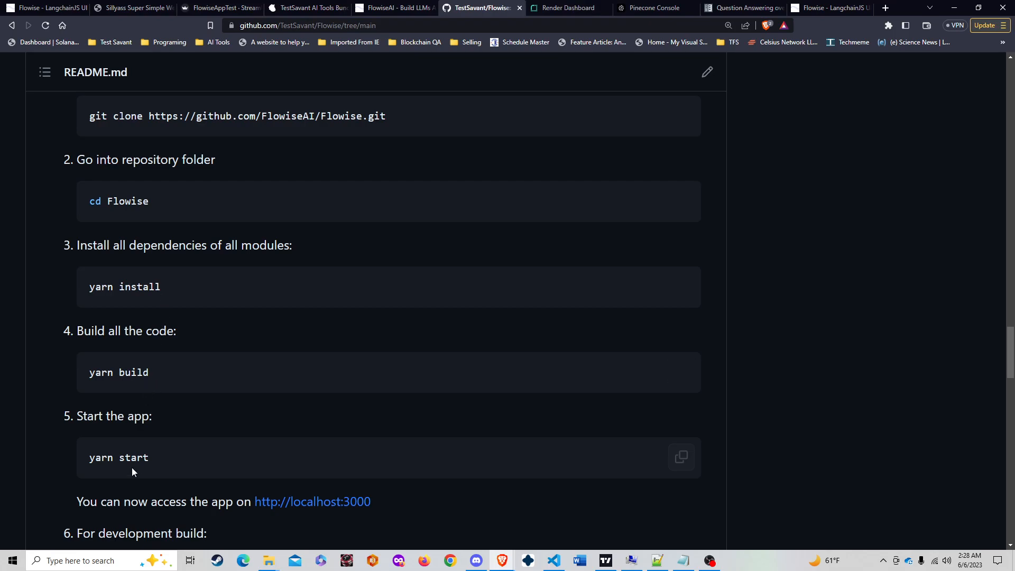
Back on Render, set the build command to "yarn; yarn install; yarn build" and create the web service
click(565, 8)
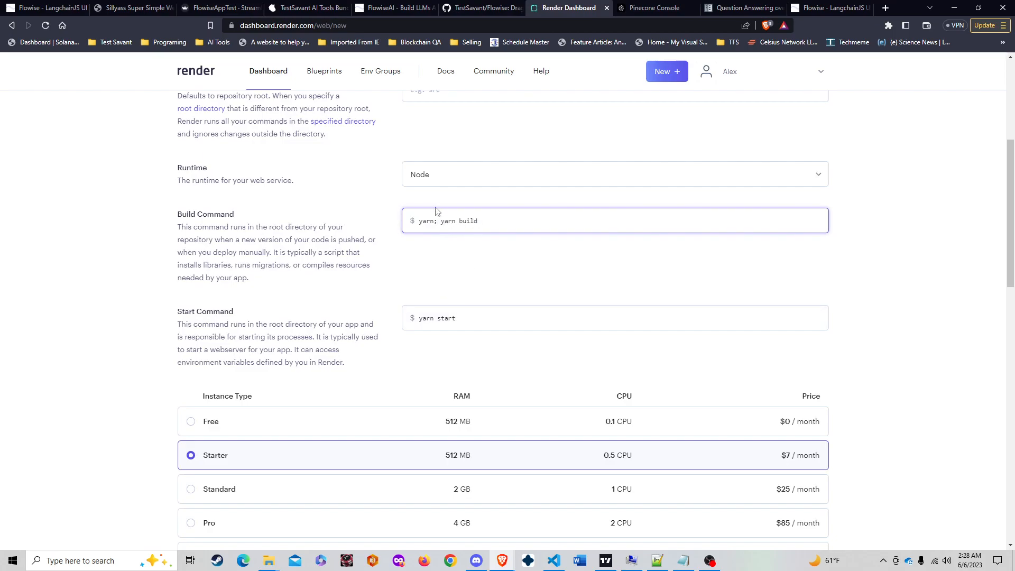
text(yarn install;)
scroll(555, 293, down, 10)
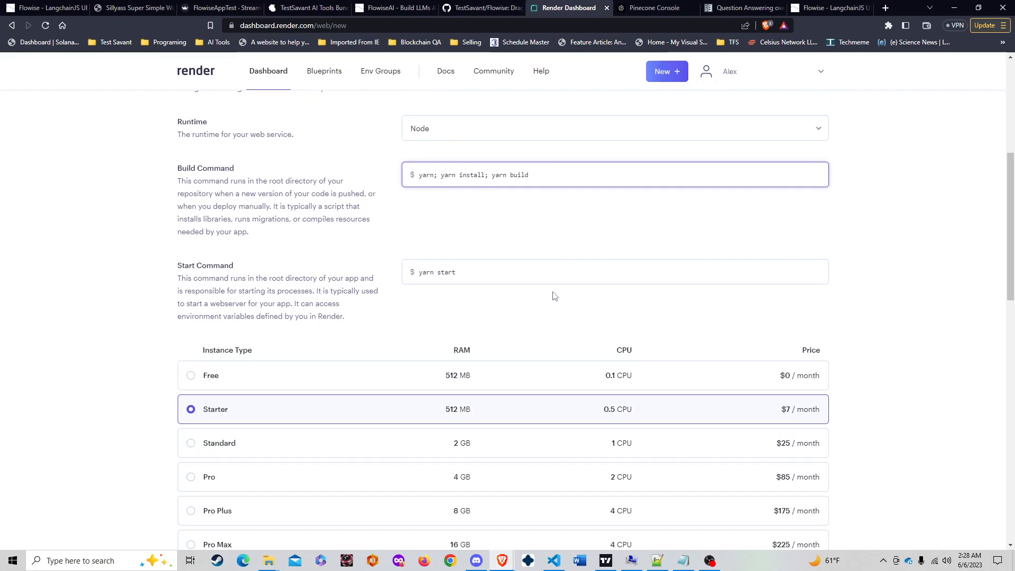
scroll(525, 333, down, 3)
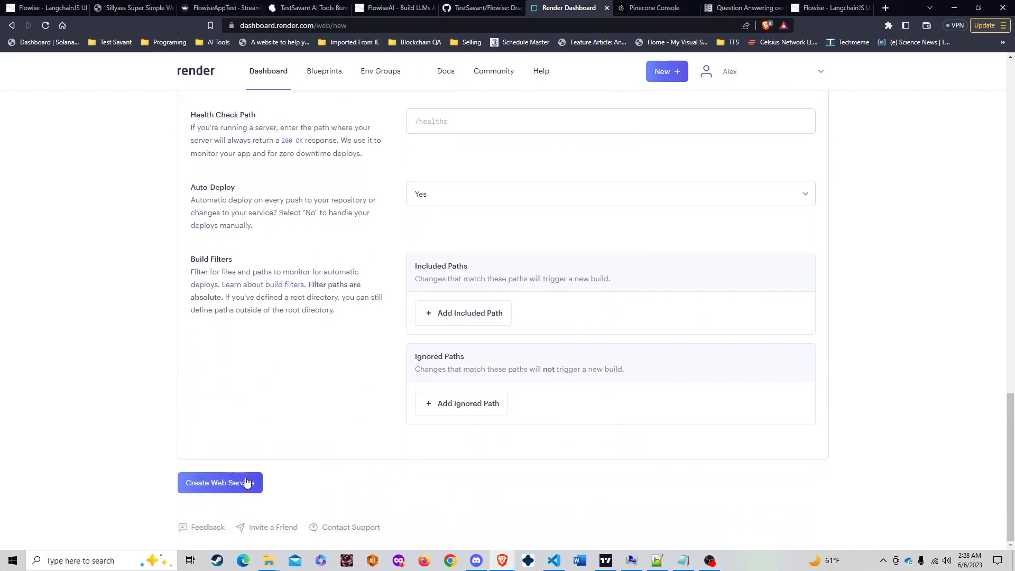
click(245, 481)
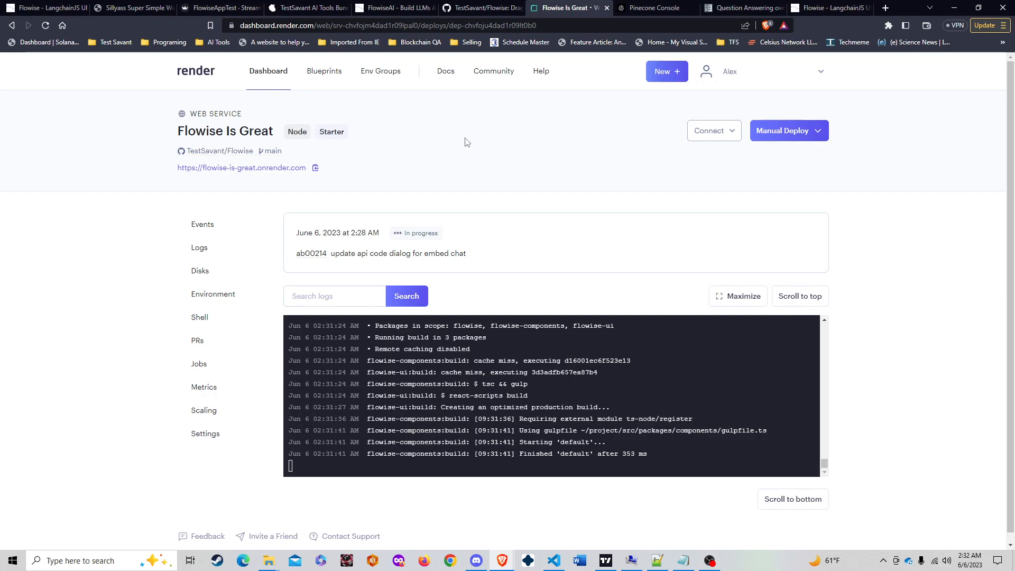
Look through the TestSavant AI tool bundle sign-up page, and return to the Flowise Is Great deploy page on Render
click(315, 12)
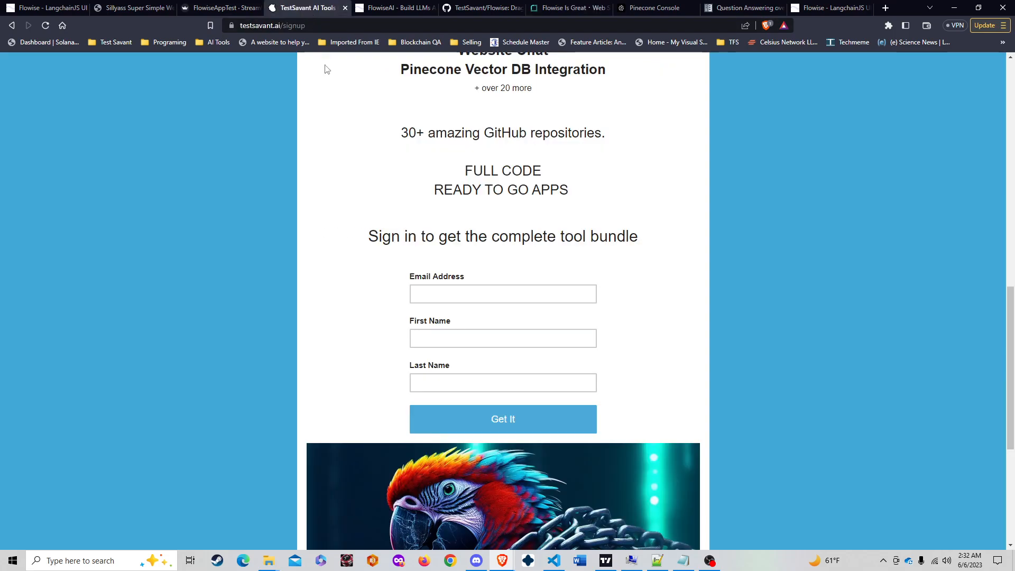
scroll(343, 398, up, 13)
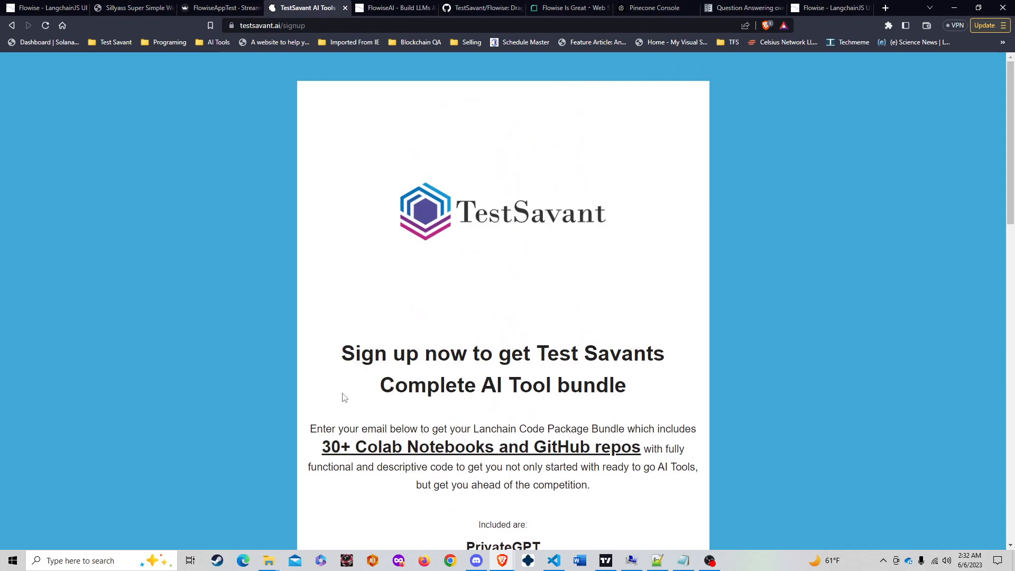
scroll(343, 398, down, 6)
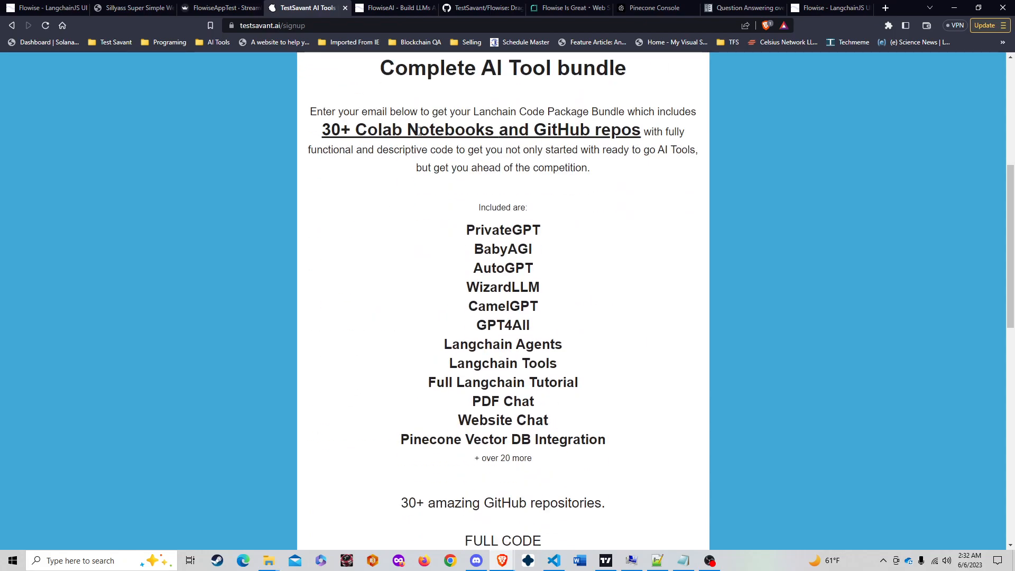
scroll(398, 331, down, 2)
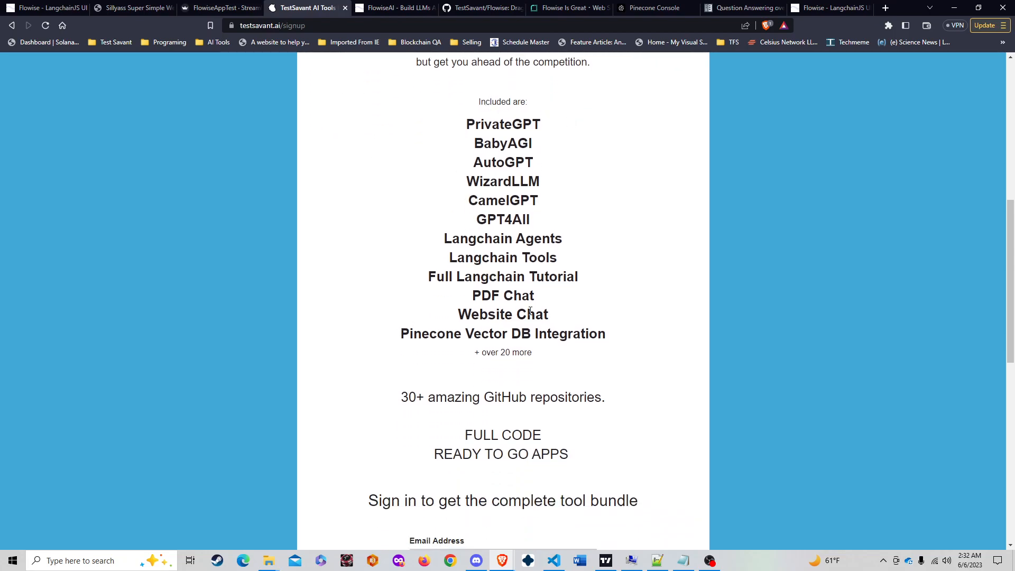
scroll(481, 377, down, 4)
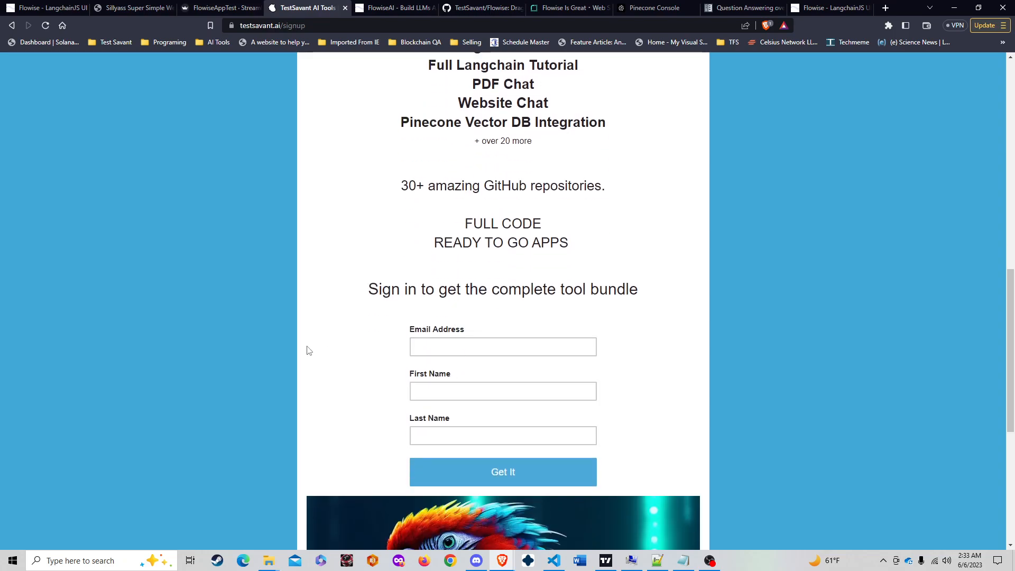
scroll(275, 361, down, 6)
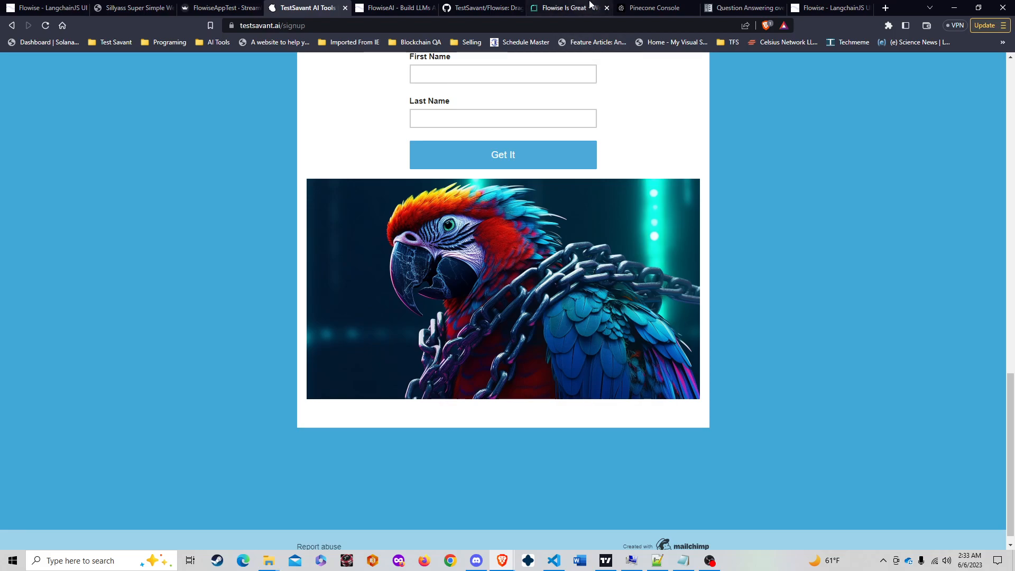
click(570, 7)
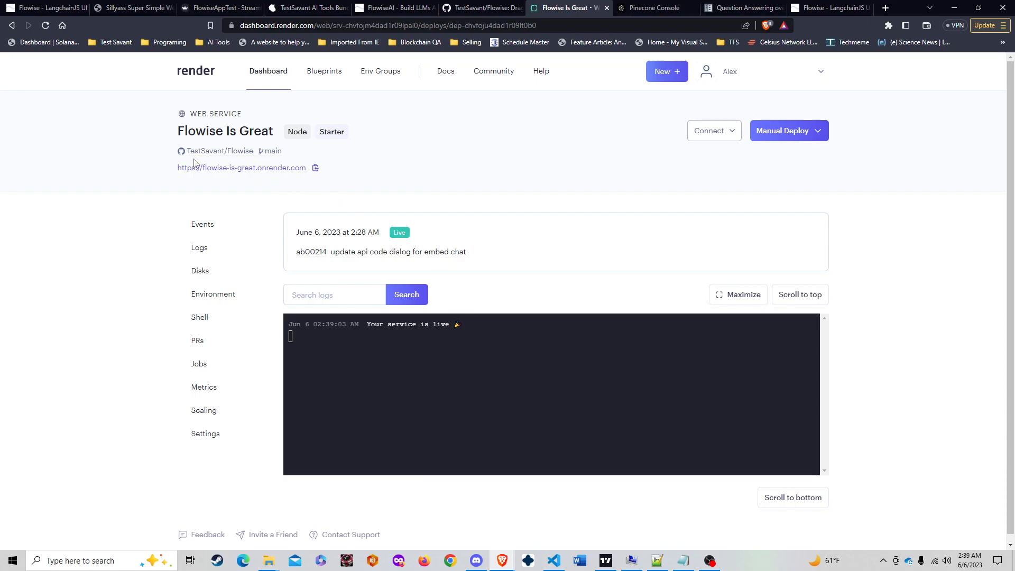
Open the deployed service's flowise-is-great.onrender.com site and compare its chatflow page and address with the local instance on port 3000
click(290, 169)
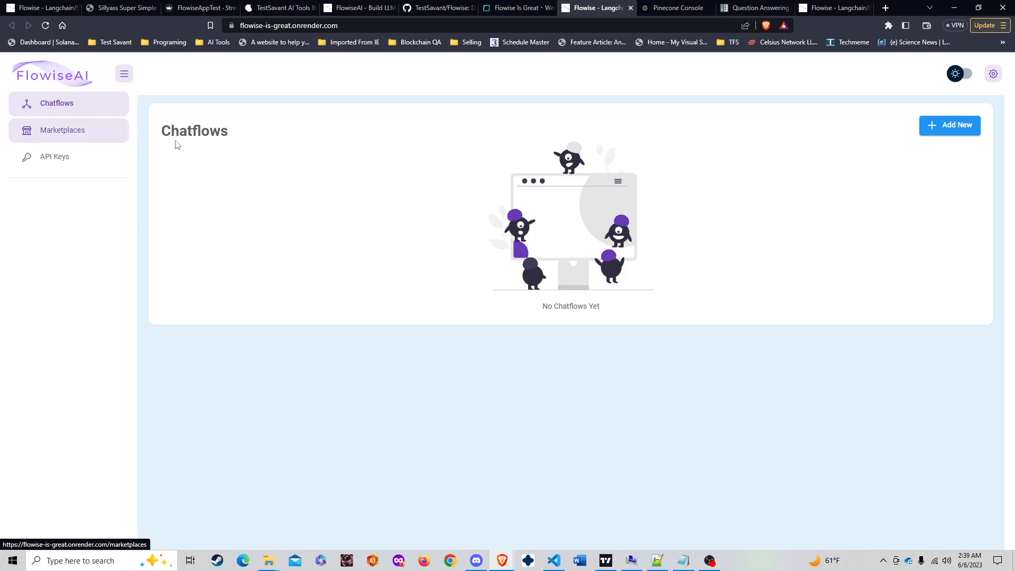
click(821, 9)
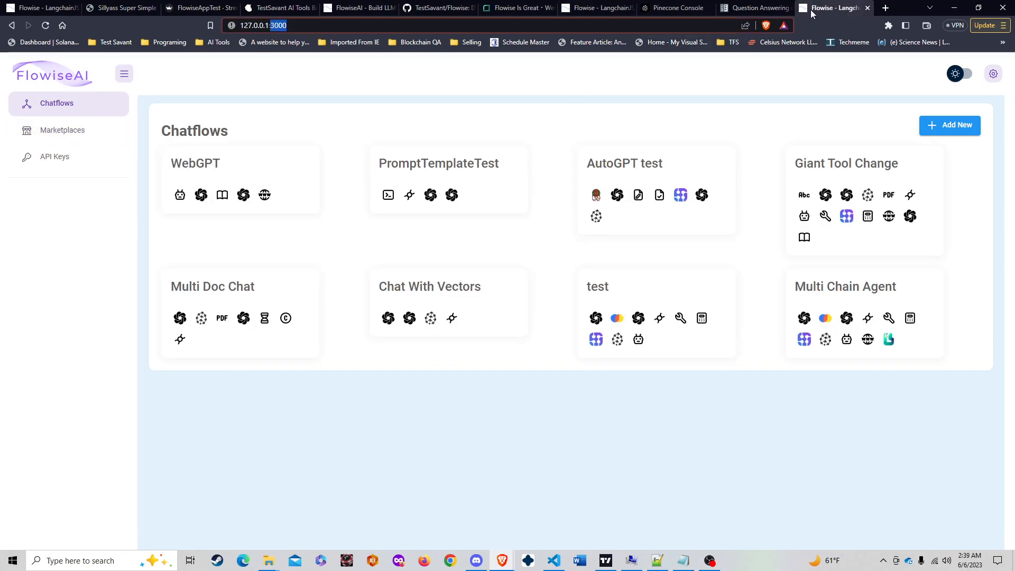
click(316, 25)
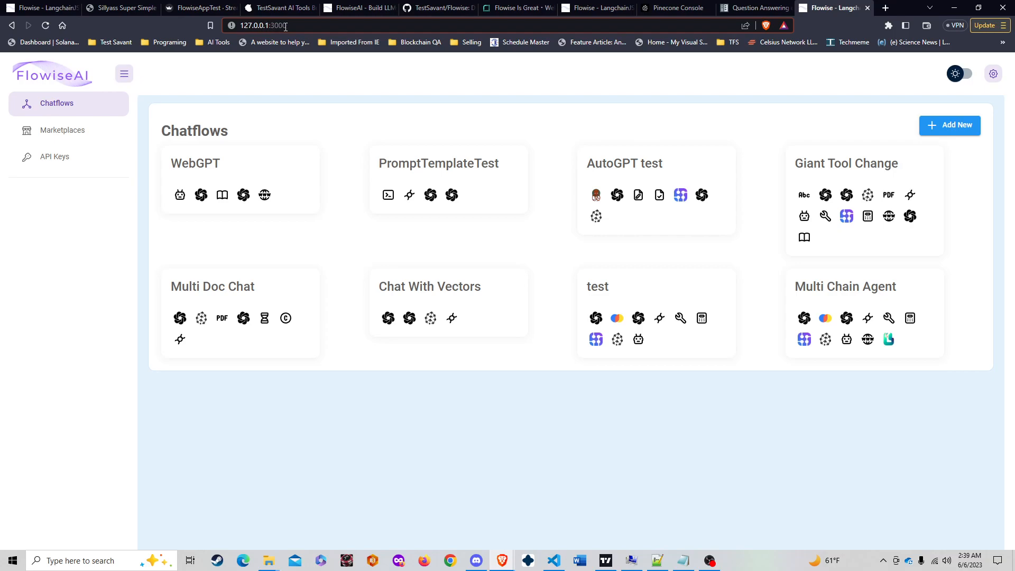
click(579, 8)
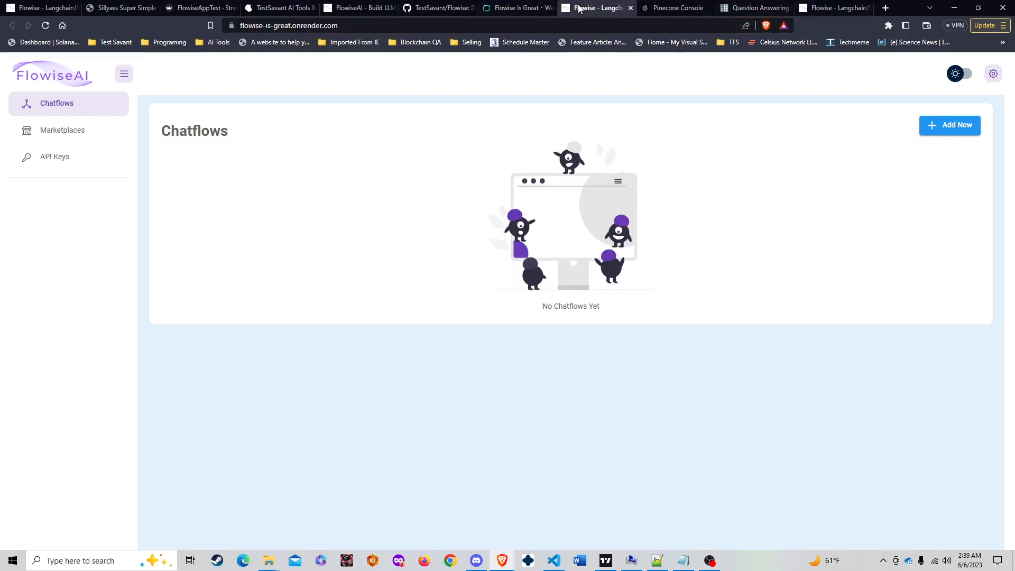
click(352, 26)
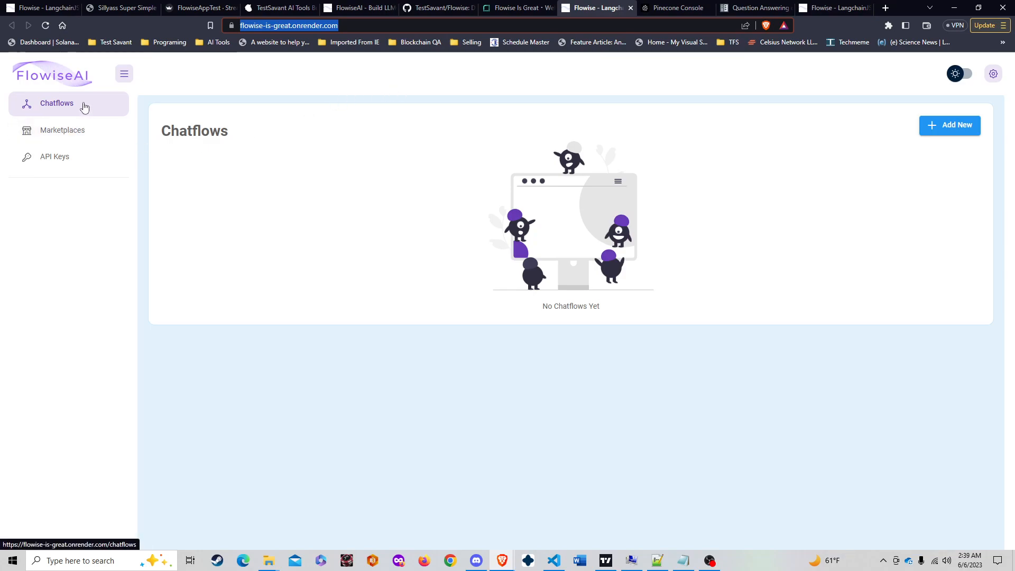
Look through the API Keys and Marketplaces pages of the deployed Flowise site, and return to the Chatflows page
click(74, 157)
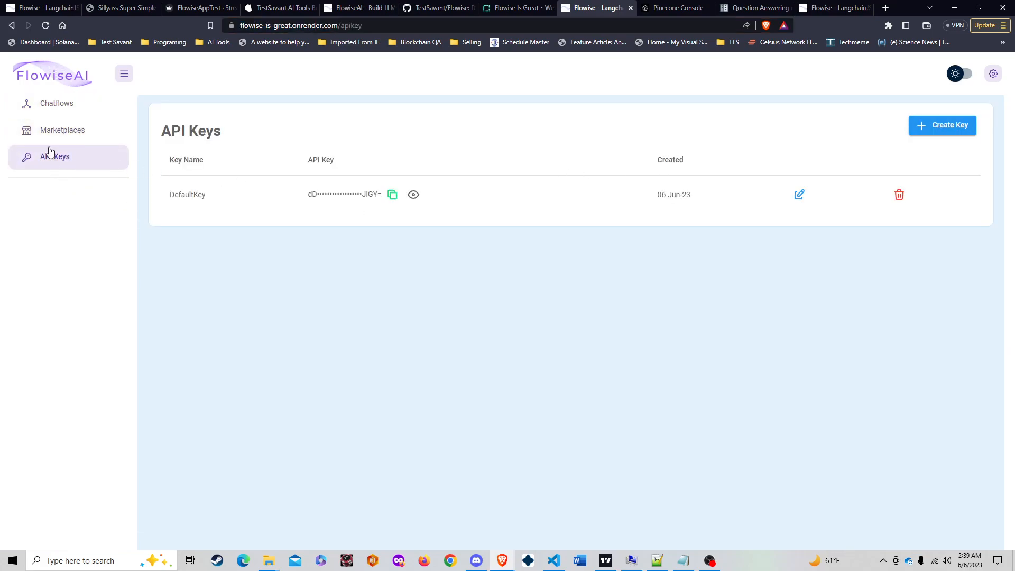
click(64, 132)
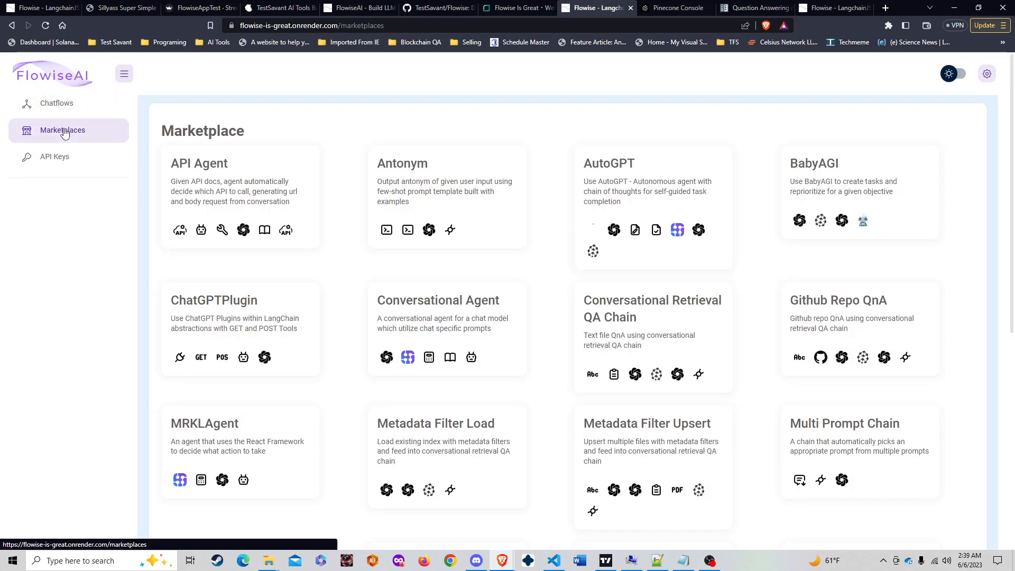
scroll(509, 280, down, 6)
scroll(509, 280, down, 1)
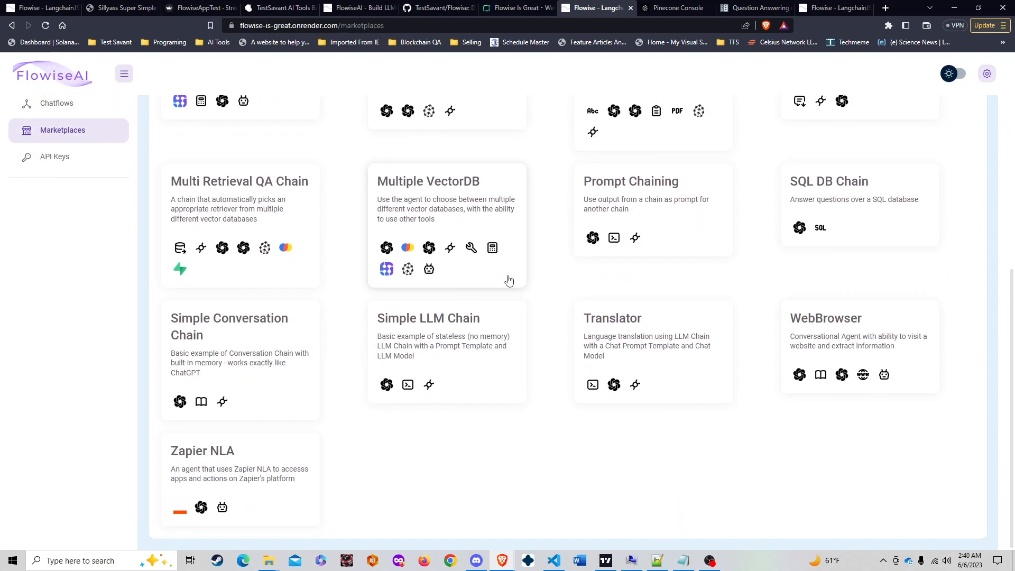
scroll(505, 302, up, 5)
scroll(505, 303, up, 3)
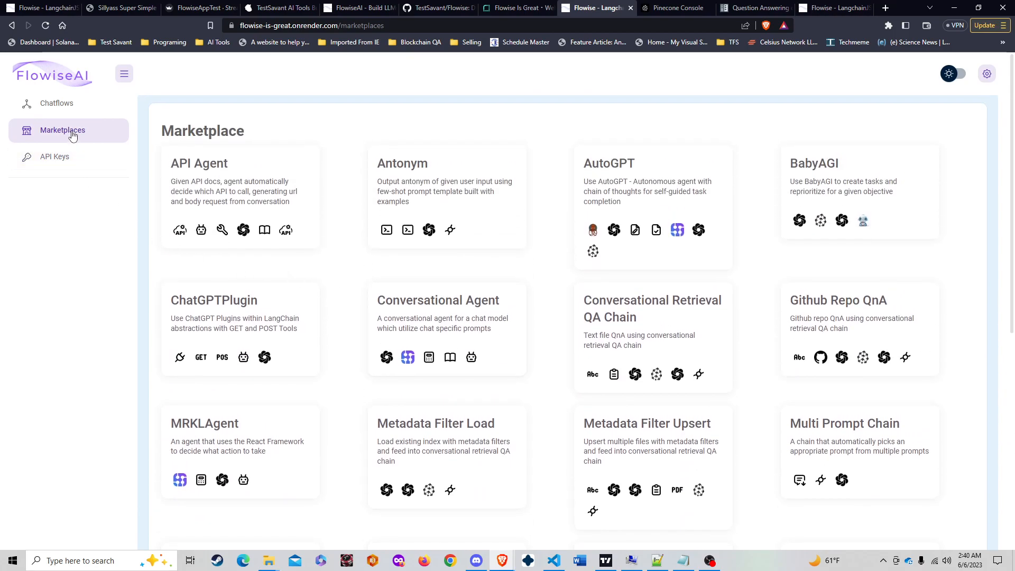
click(55, 110)
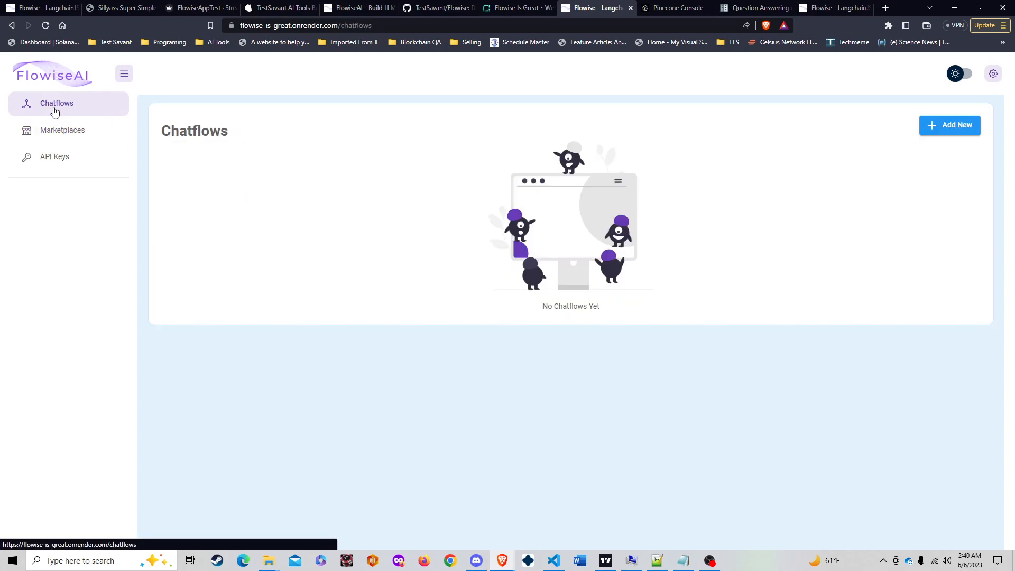
Try collapsing the navigation sidebar and switching to the dark theme, restoring each to its original state
click(124, 74)
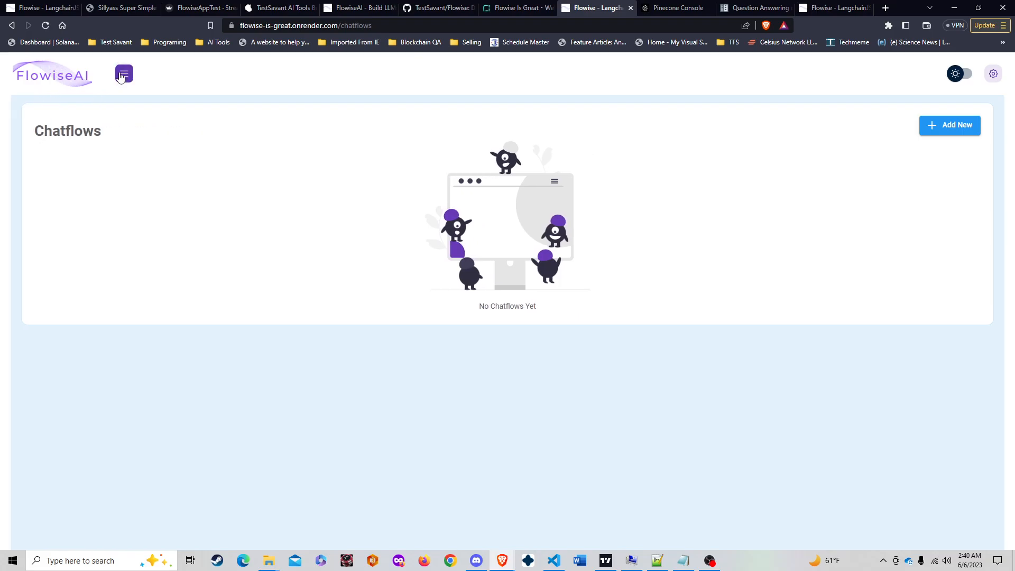
click(125, 74)
click(960, 73)
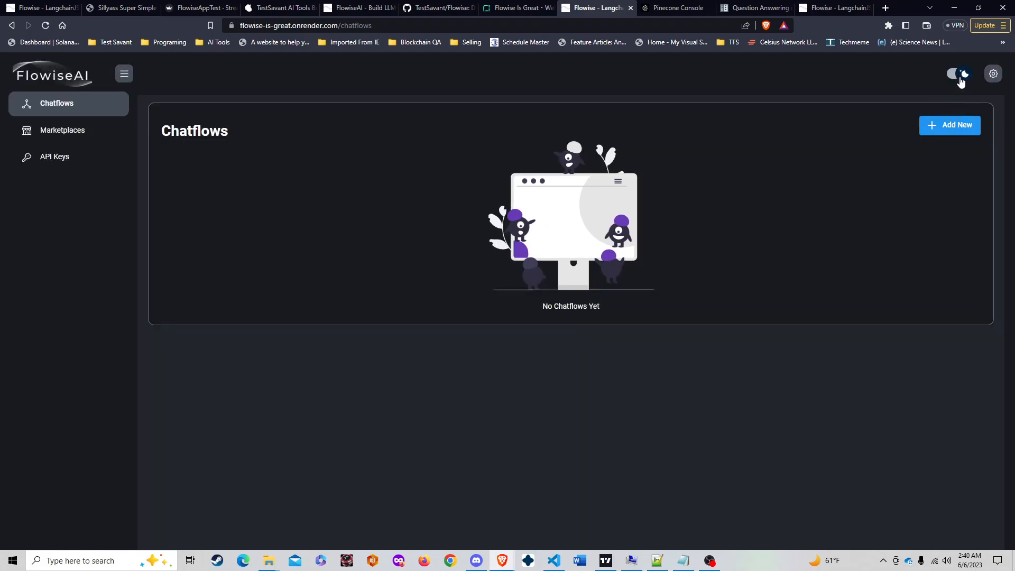
click(961, 78)
Load the FlowiseDB.json database from the Flowise Tools folder into the deployed Flowise site
click(999, 78)
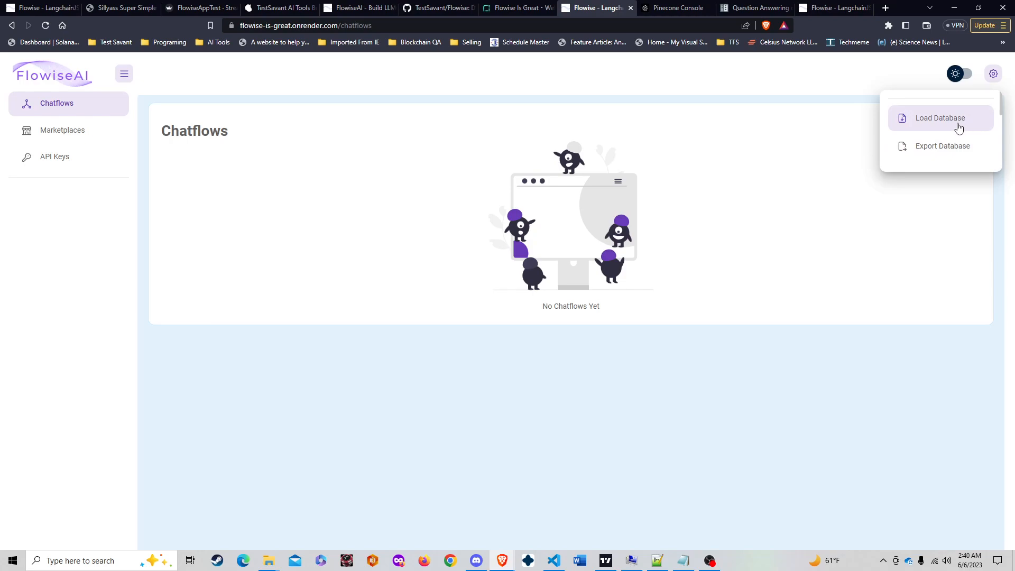
click(959, 129)
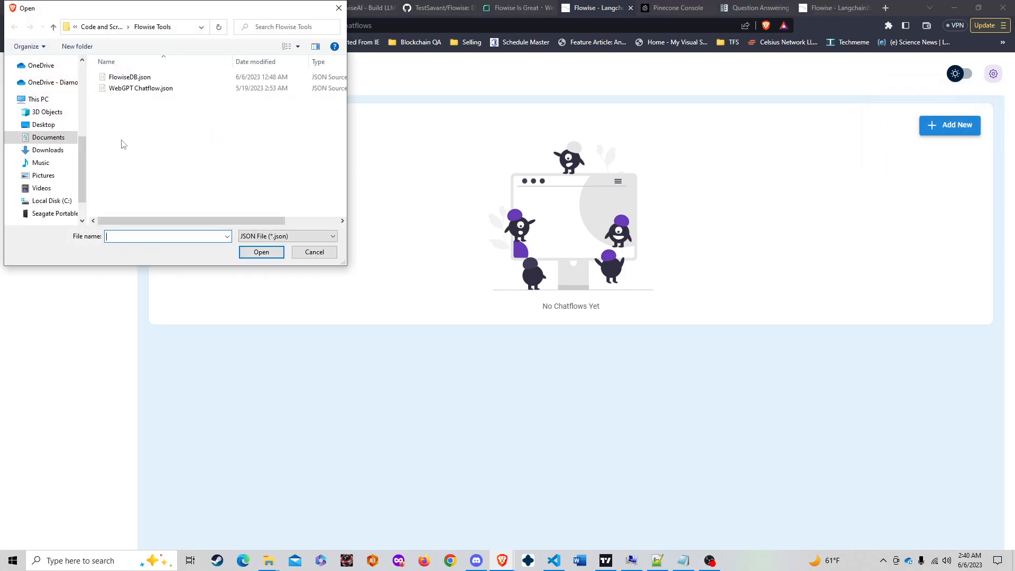
double_click(126, 77)
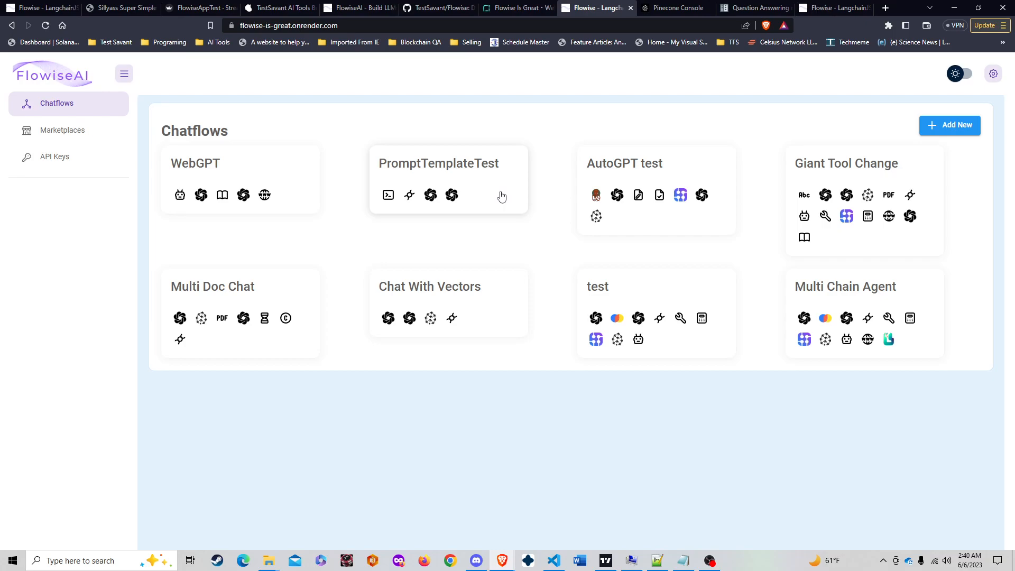
Check the loaded WebGPT chatflow, return to the chatflow list and switch the interface to the dark theme
click(272, 166)
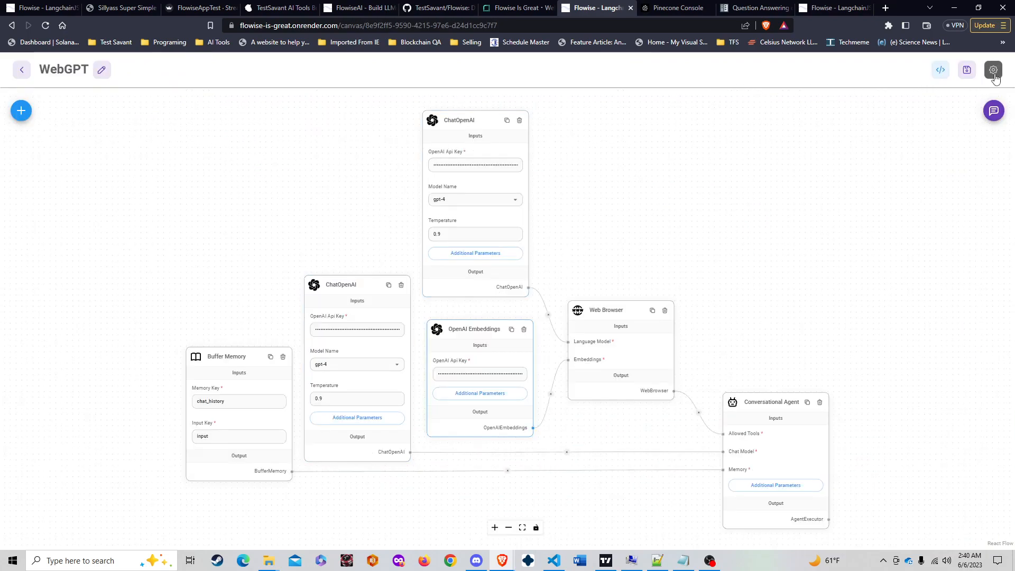
key(alt+Left)
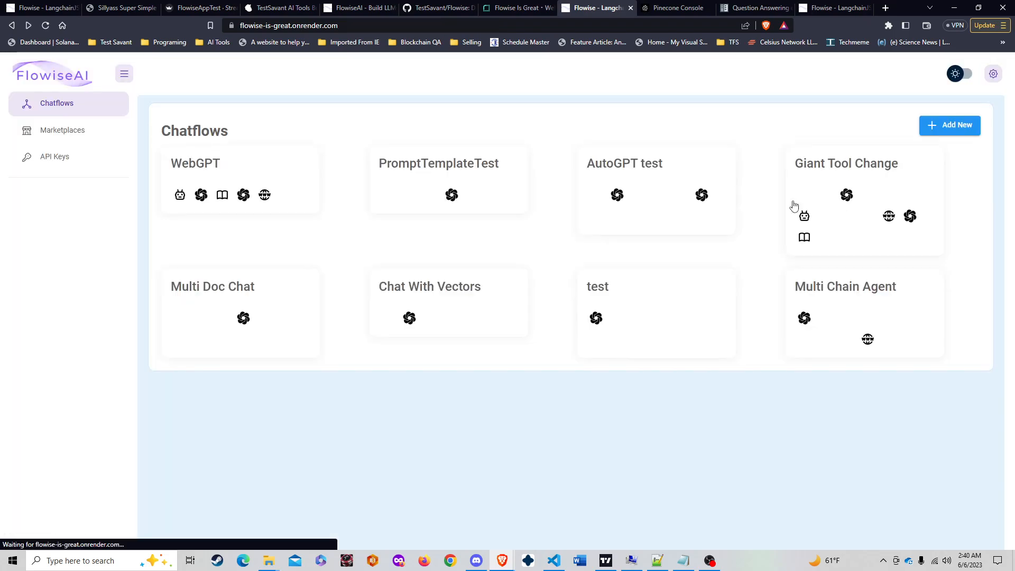
click(960, 74)
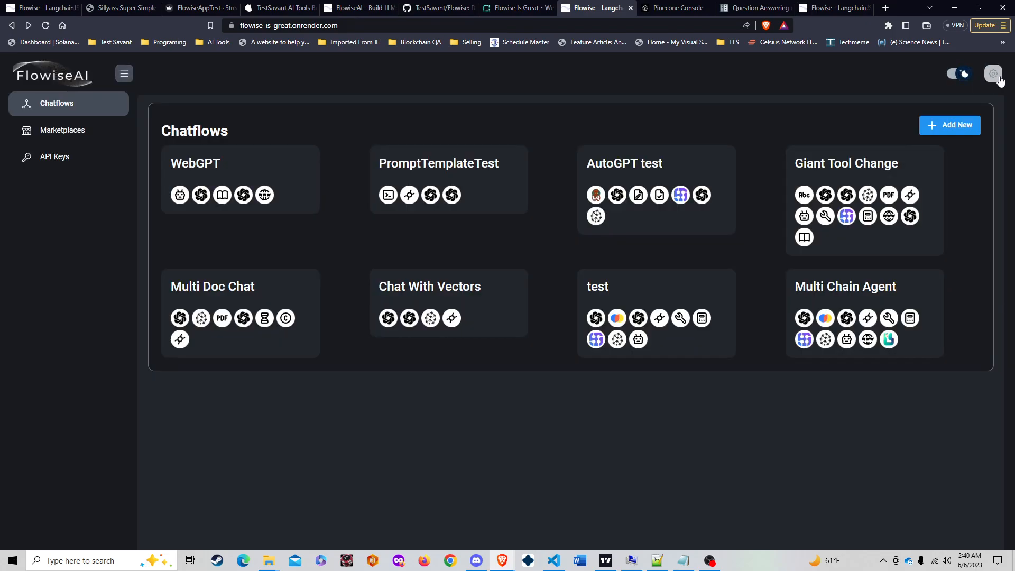
click(998, 78)
click(375, 112)
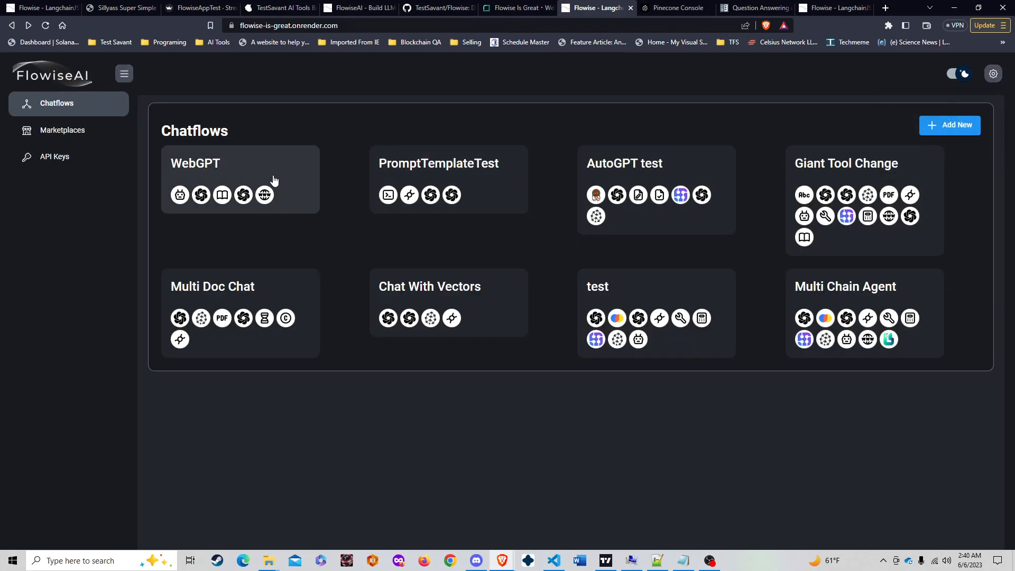
Open the WebGPT chatflow and examine how its Buffer Memory, ChatOpenAI, OpenAI Embeddings, Web Browser and Conversational Agent nodes are connected
click(273, 181)
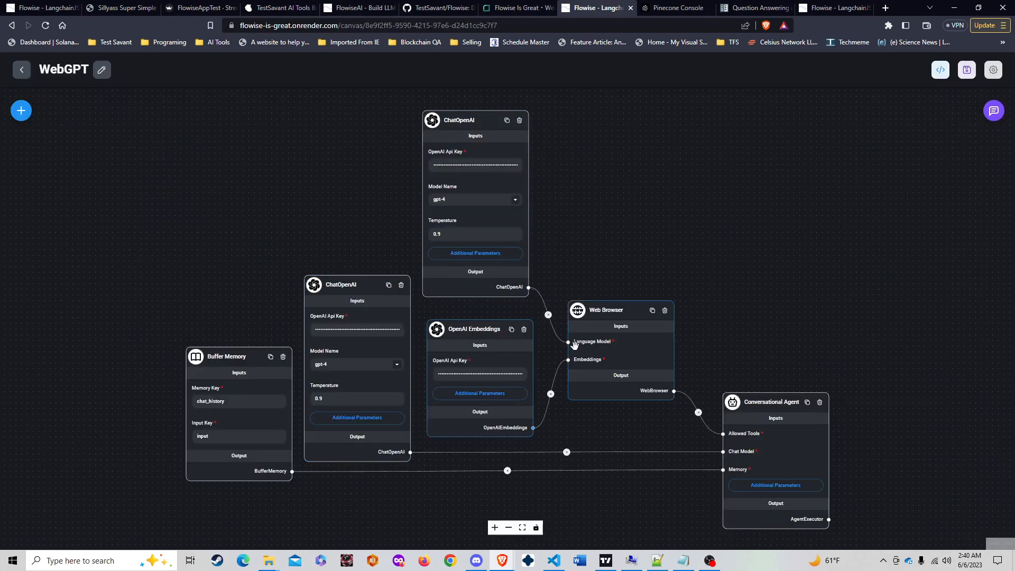
scroll(608, 362, up, 5)
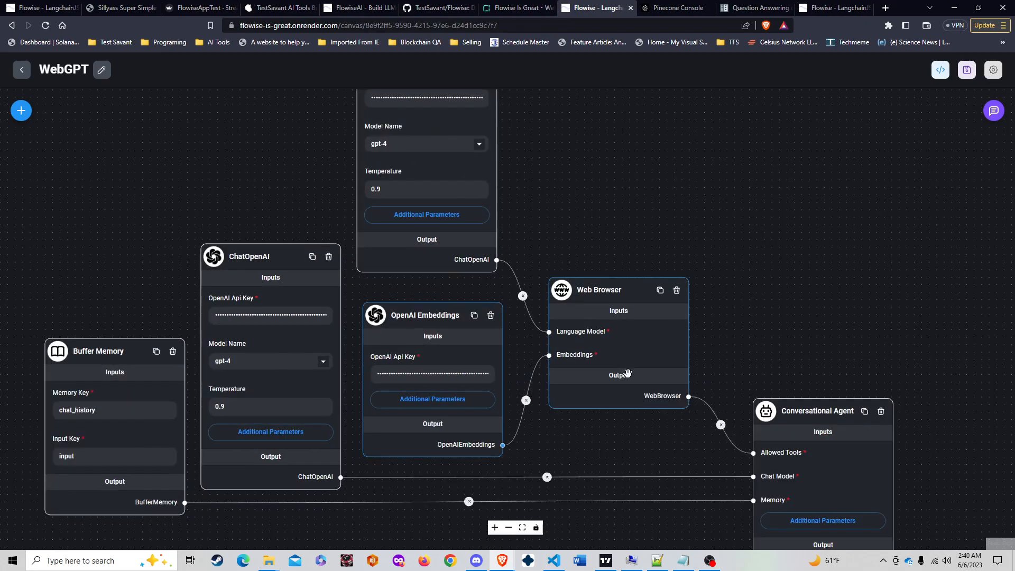
scroll(617, 281, up, 2)
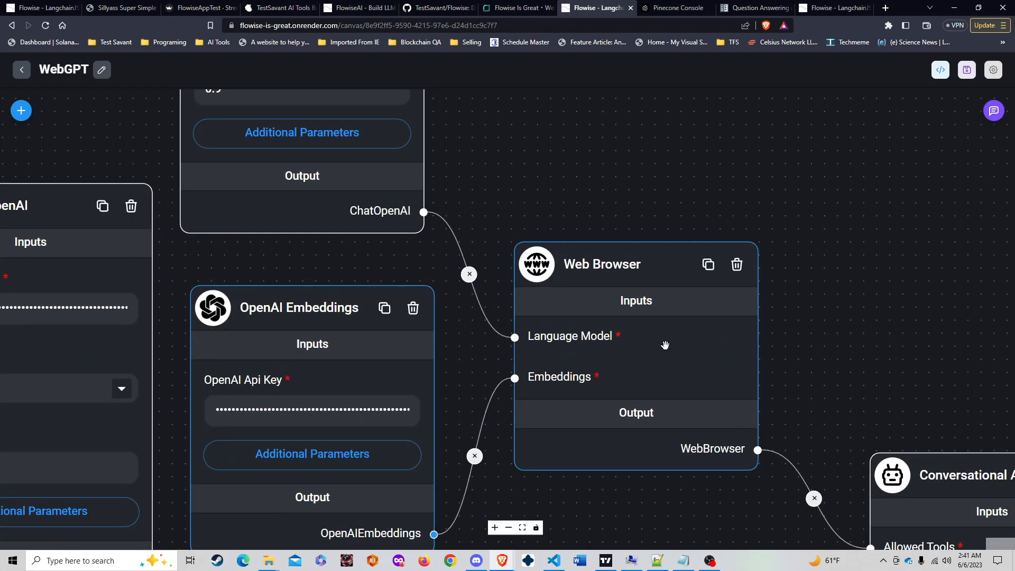
drag(852, 371, 625, 110)
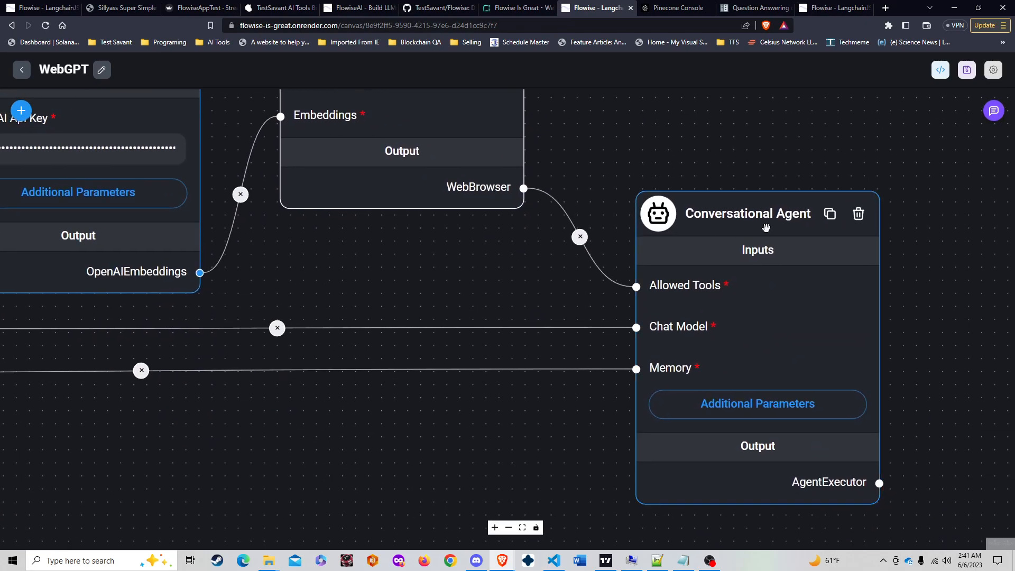
scroll(559, 227, down, 5)
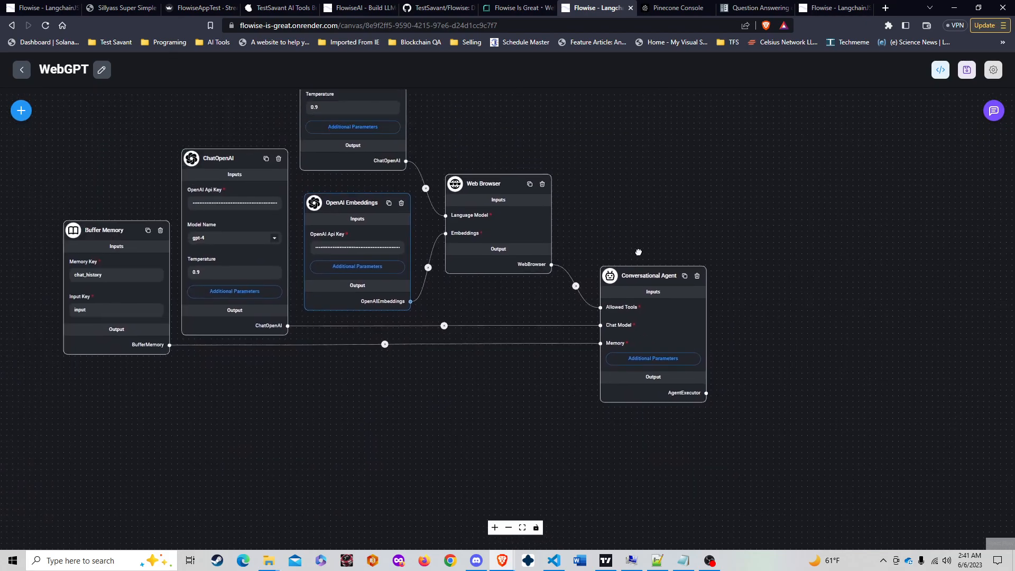
drag(652, 223, 746, 293)
scroll(598, 242, up, 3)
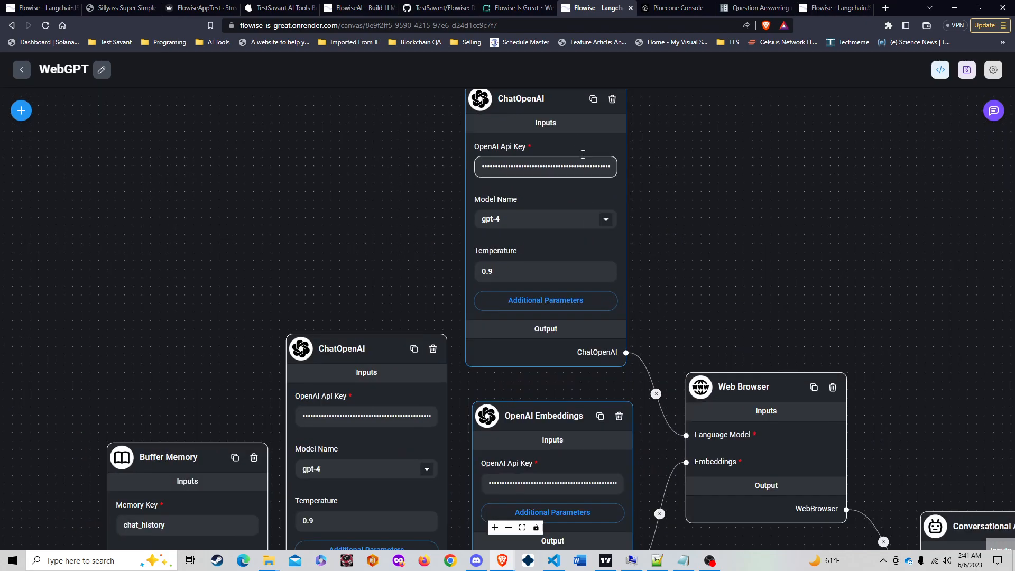
scroll(545, 249, down, 1)
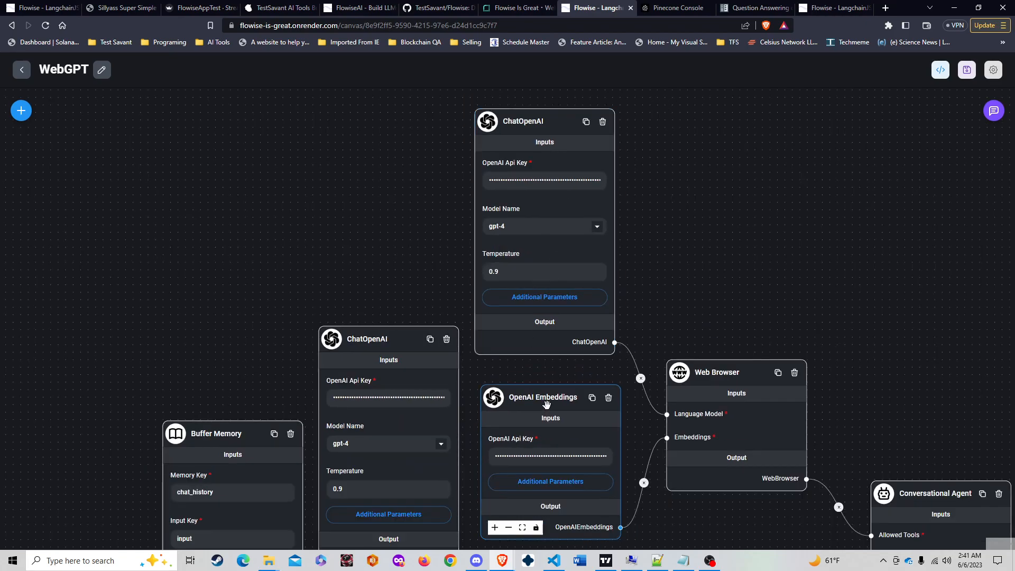
drag(145, 351, 206, 283)
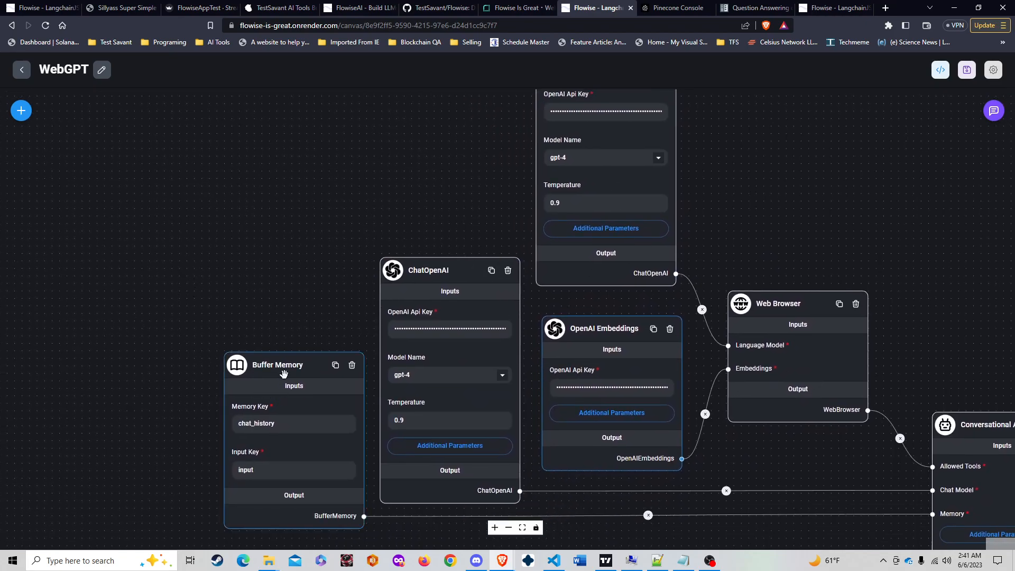
drag(423, 273, 422, 272)
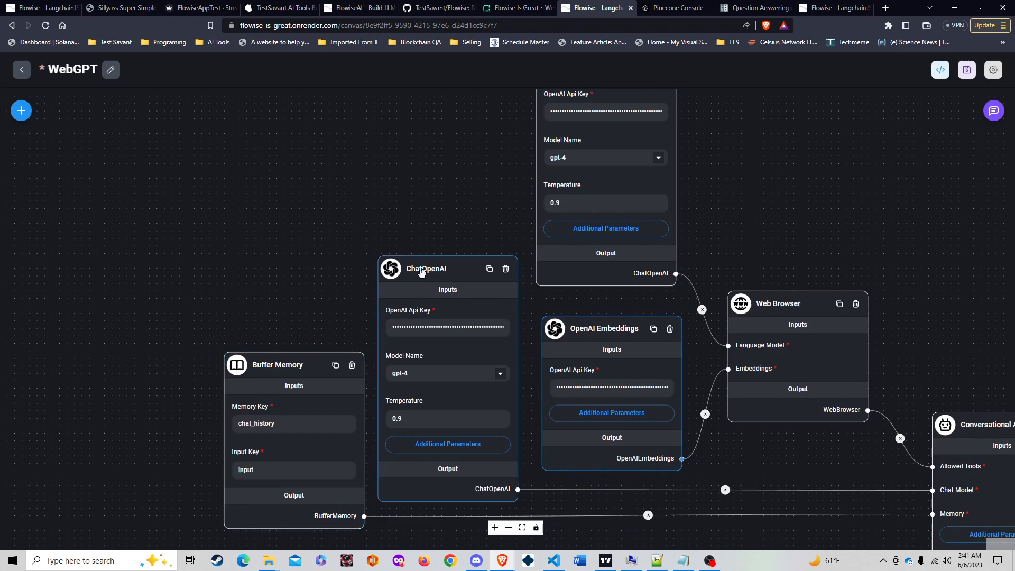
Browse the Vector Stores category of the addable nodes, reviewing the Chroma, Faiss, In-Memory, Pinecone, Supabase and Weaviate options
click(21, 110)
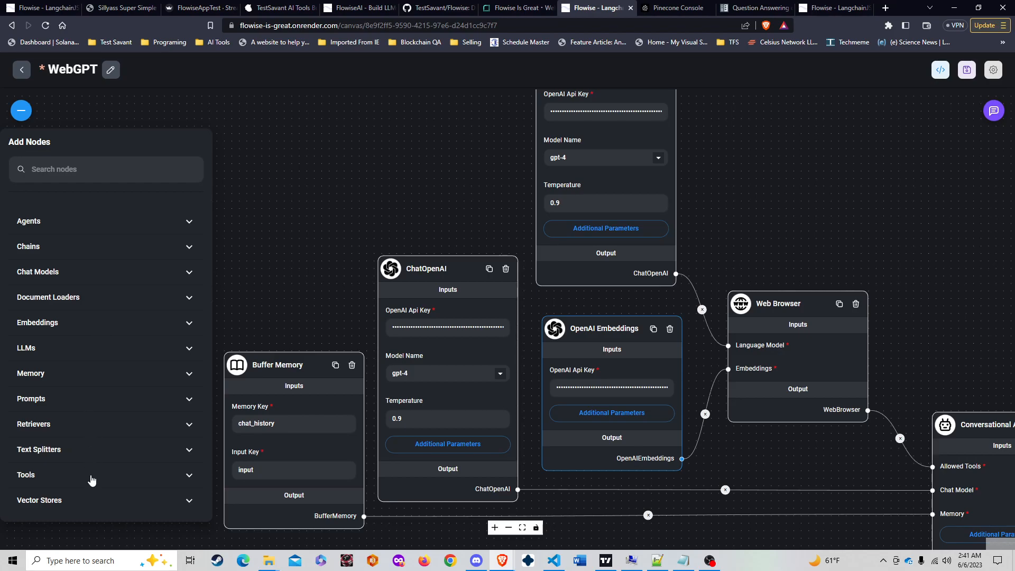
click(92, 501)
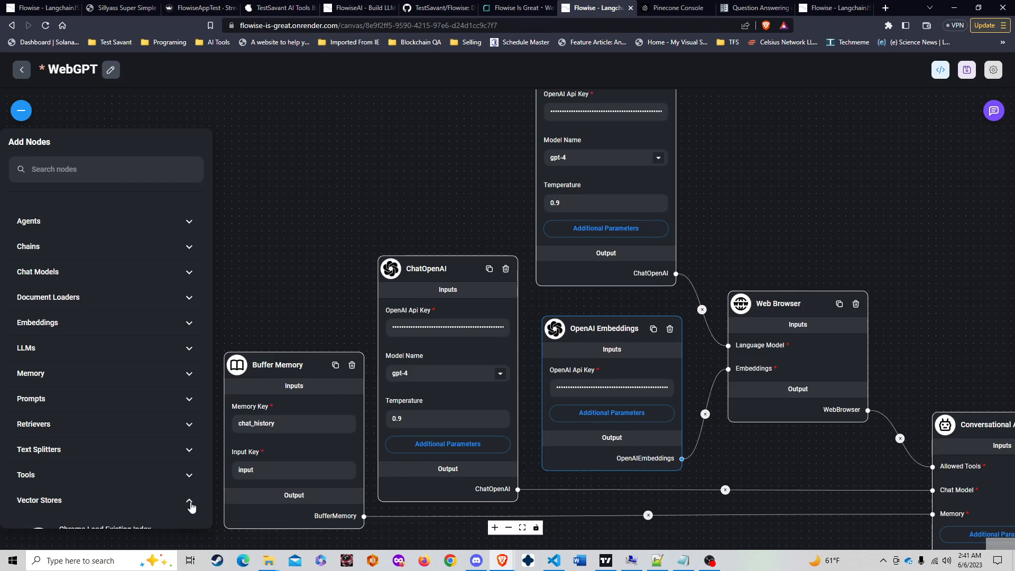
click(190, 503)
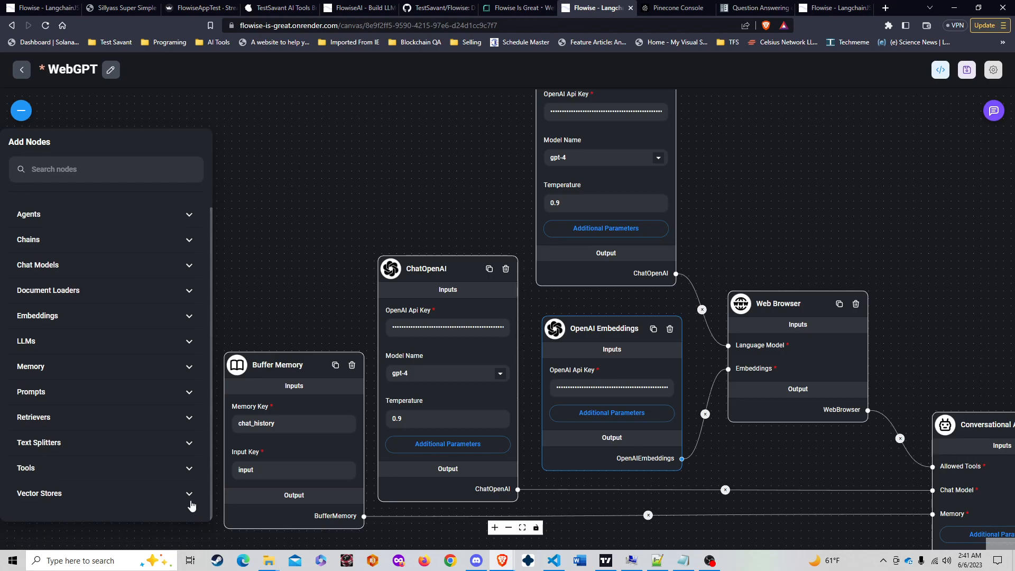
click(190, 503)
scroll(188, 499, down, 3)
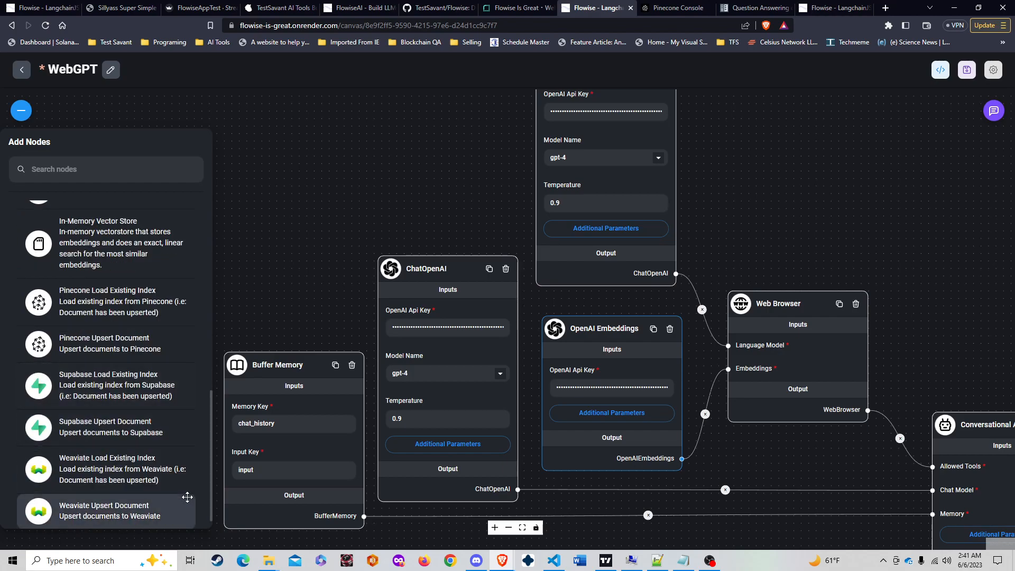
scroll(186, 497, up, 1)
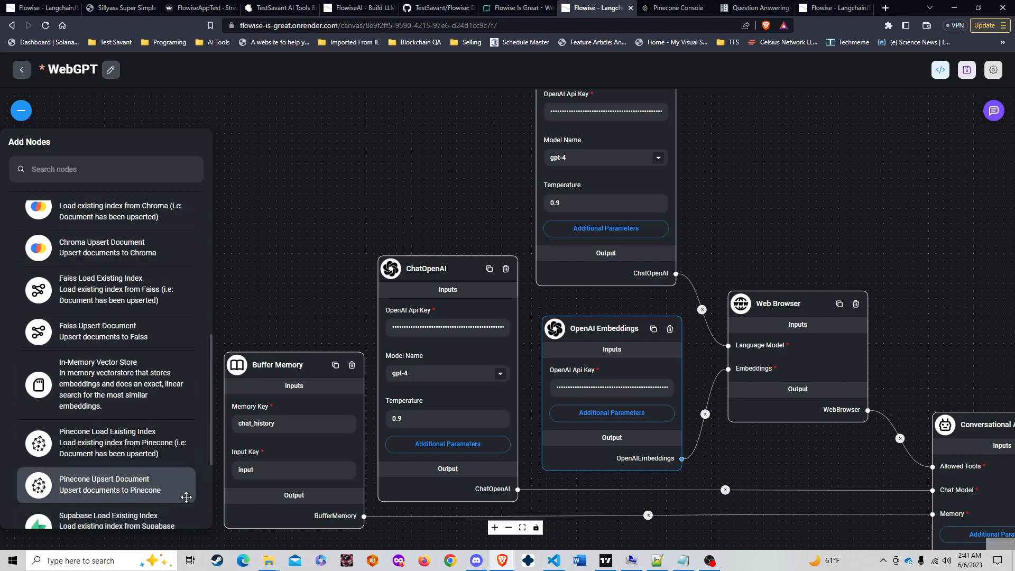
scroll(186, 497, up, 1)
scroll(186, 497, down, 2)
scroll(185, 497, up, 3)
scroll(185, 497, down, 2)
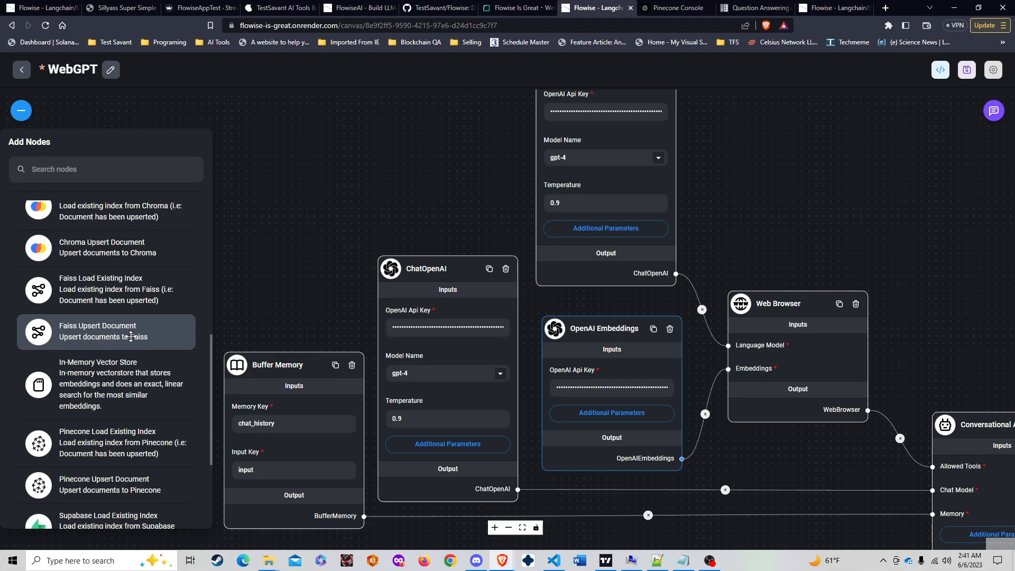
scroll(131, 336, down, 2)
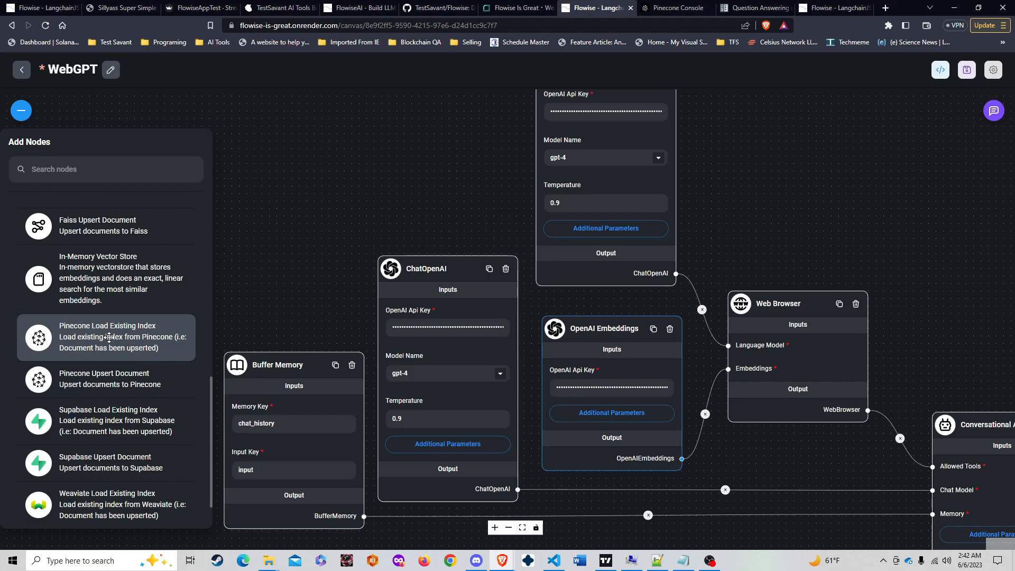
Show the whole WebGPT flow on the canvas and collapse the Vector Stores node category
scroll(355, 139, down, 3)
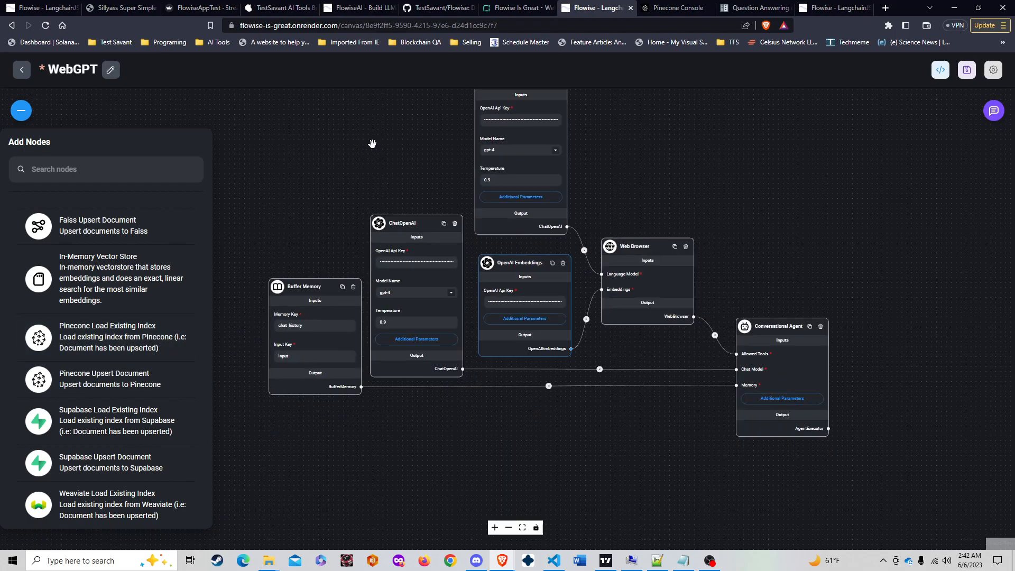
drag(370, 144, 315, 231)
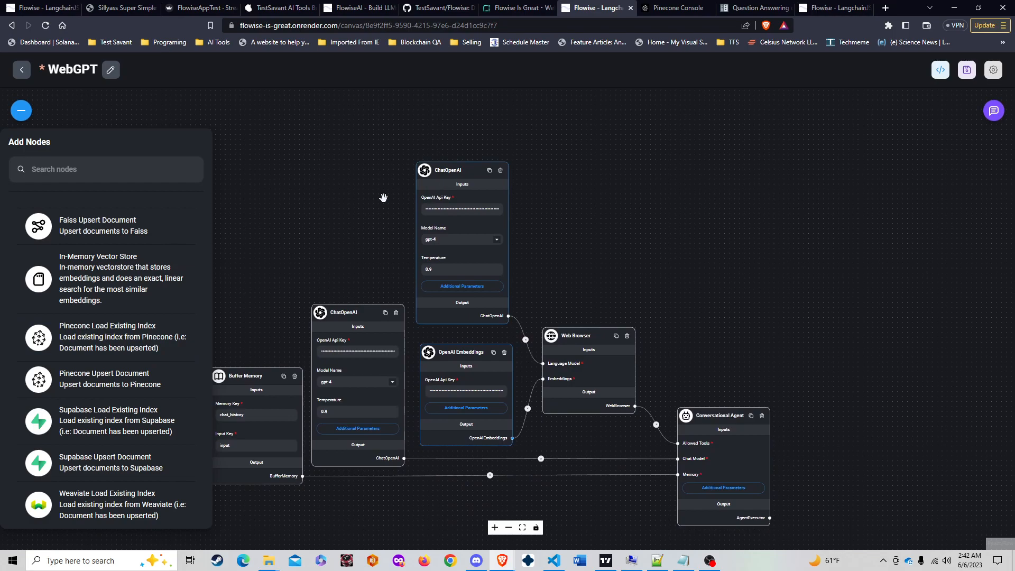
drag(356, 229, 383, 210)
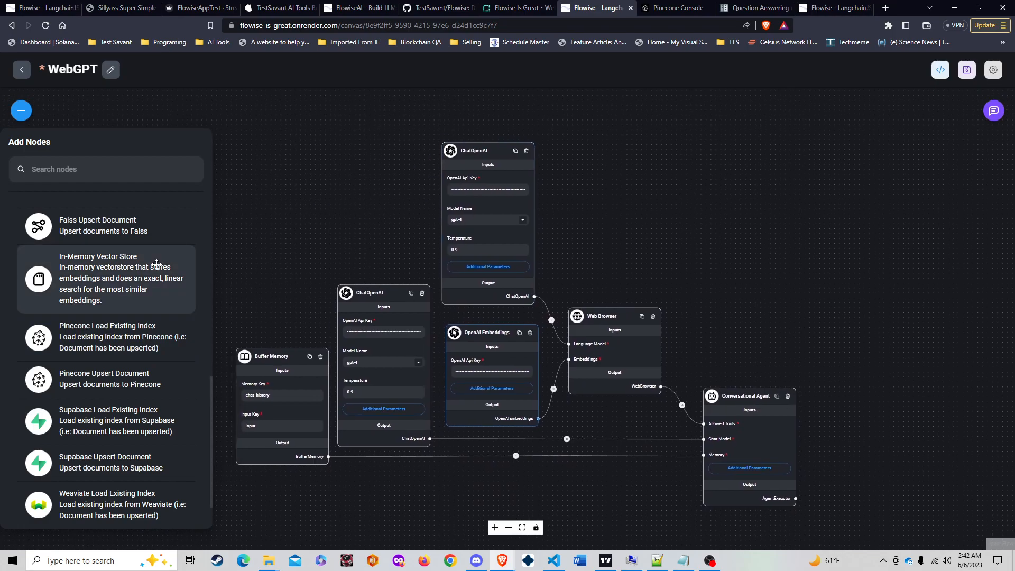
scroll(164, 259, up, 5)
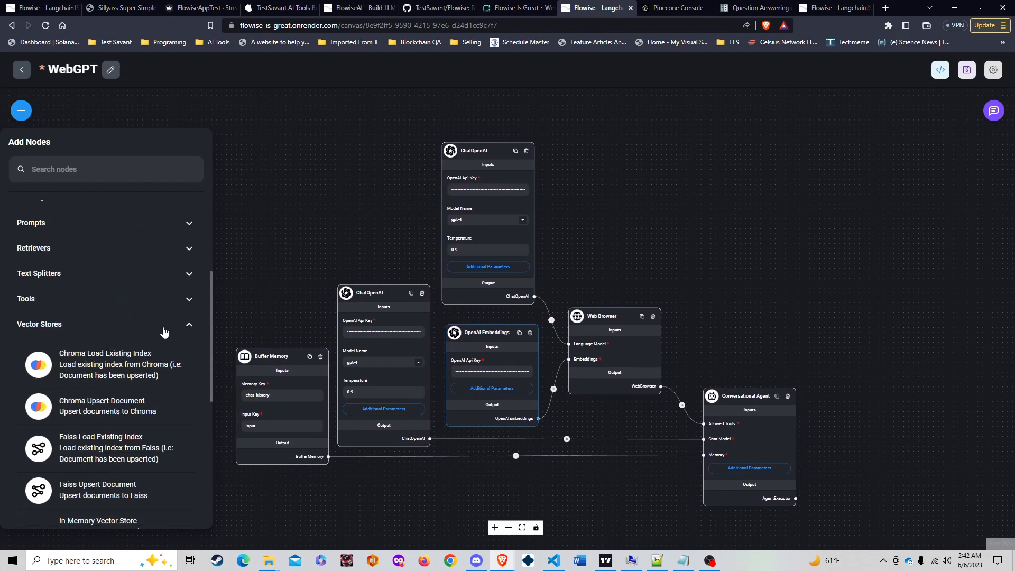
click(190, 329)
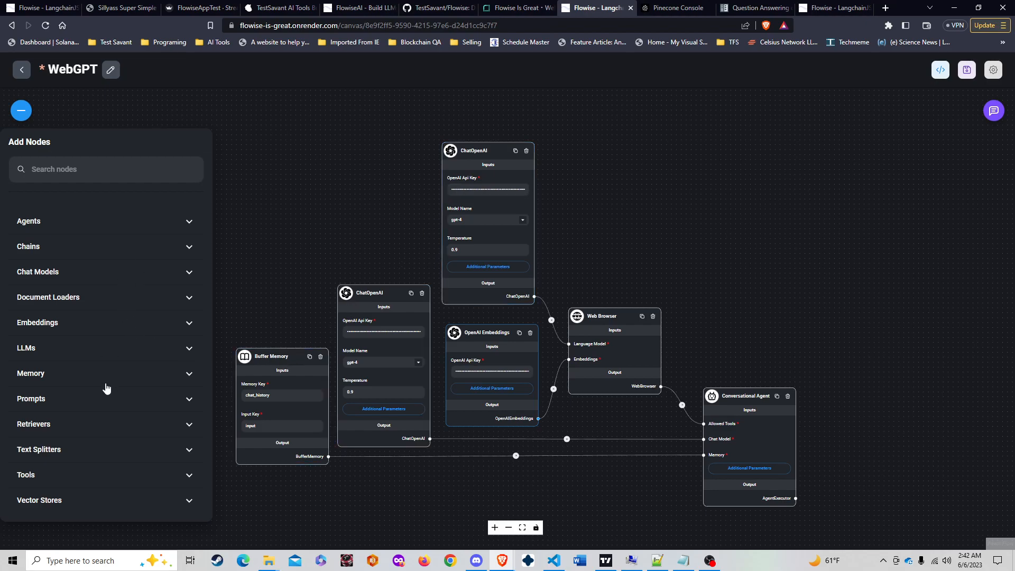
Review the Buffer Memory, Buffer Window Memory and Conversation Summary Memory options in the Memory category, then collapse it
click(112, 375)
scroll(112, 376, down, 2)
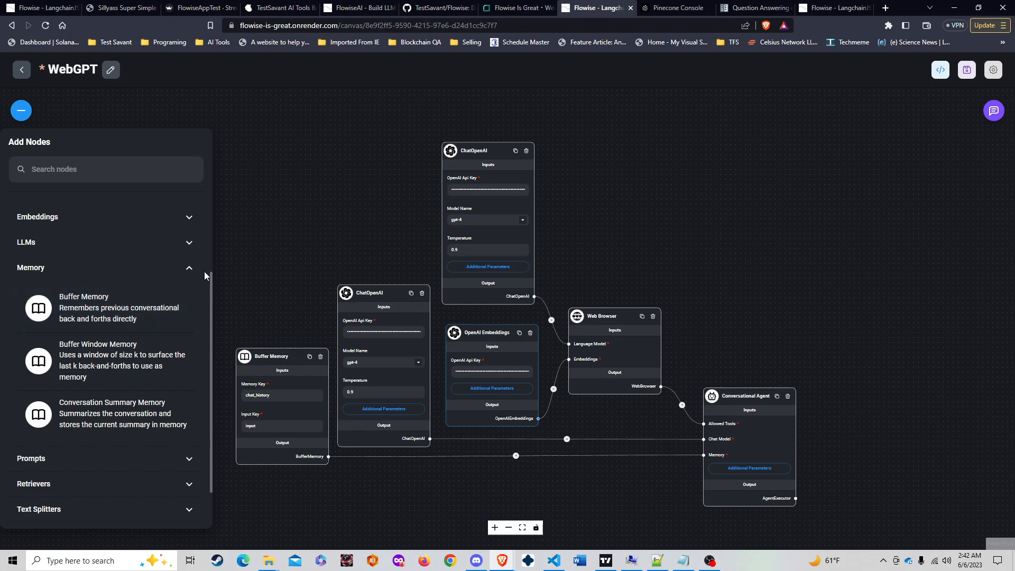
click(181, 272)
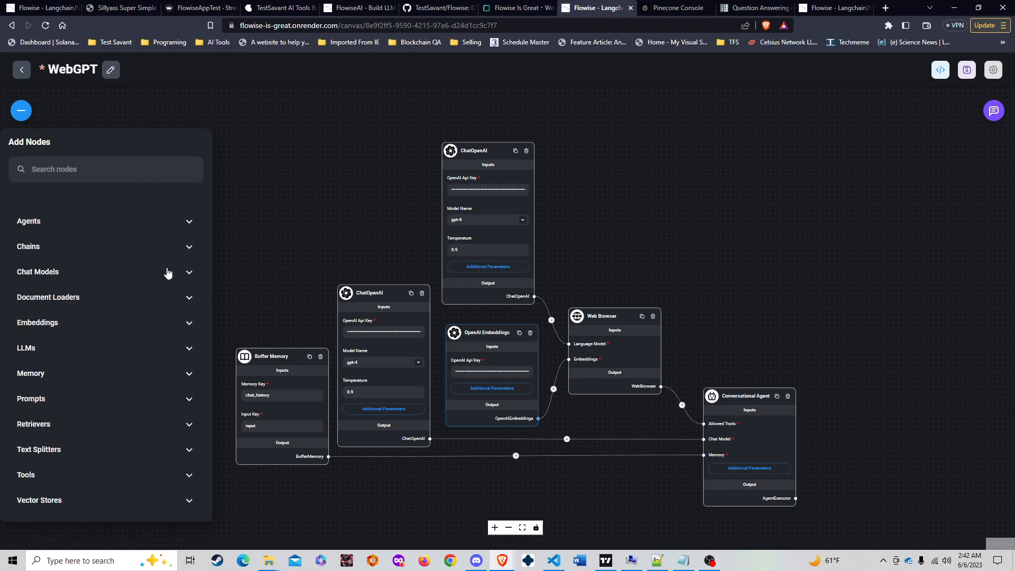
Browse the Chains category from GET API Chain through VectorDB QA Chain, reading the purpose of each chain node
click(189, 246)
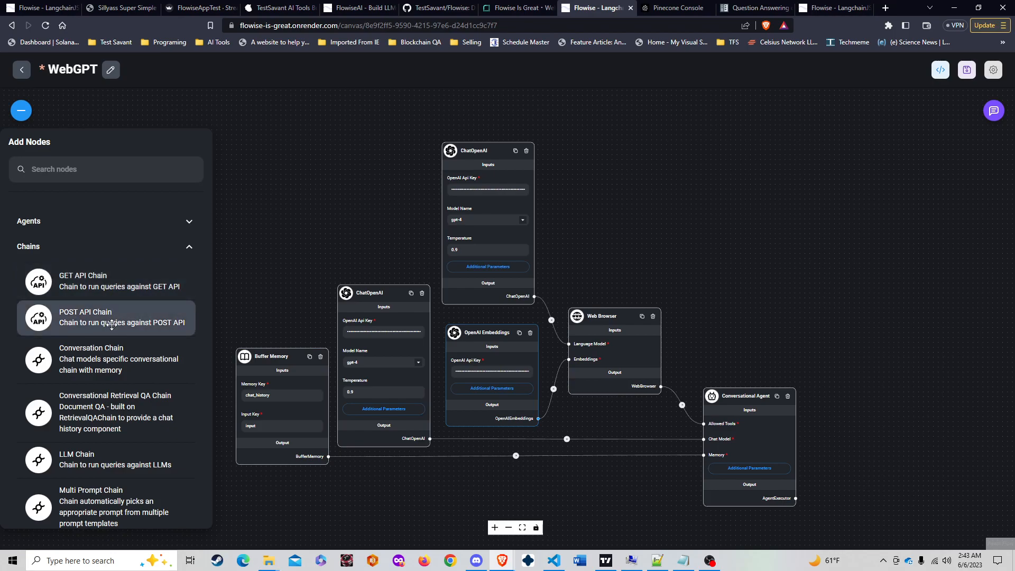
scroll(112, 327, down, 1)
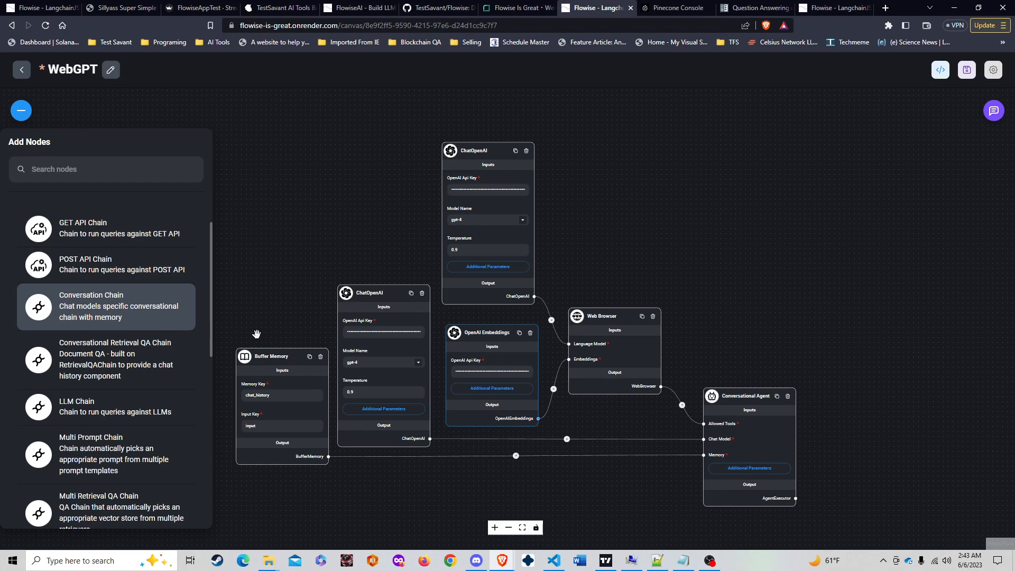
scroll(127, 337, down, 2)
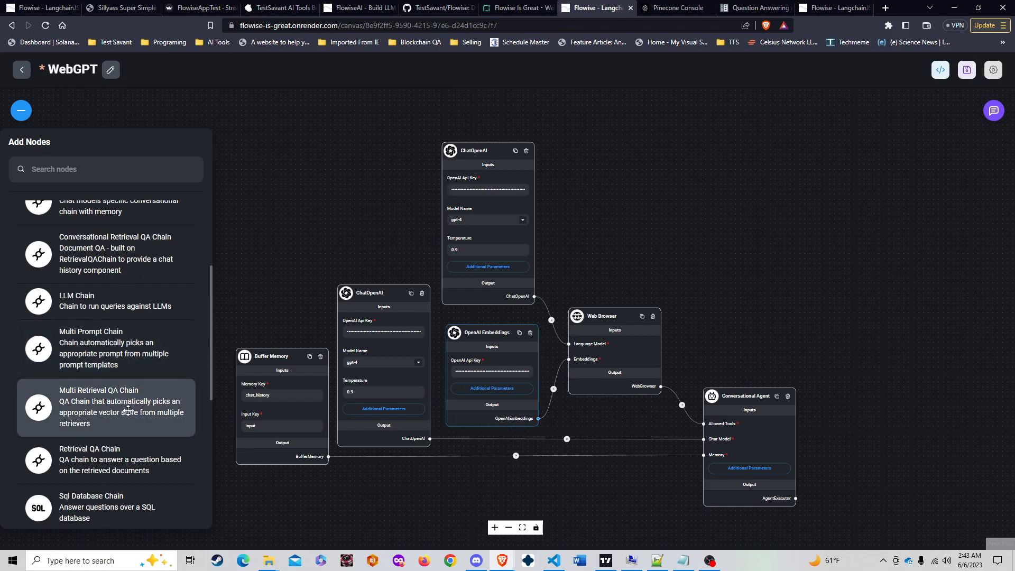
scroll(128, 409, down, 1)
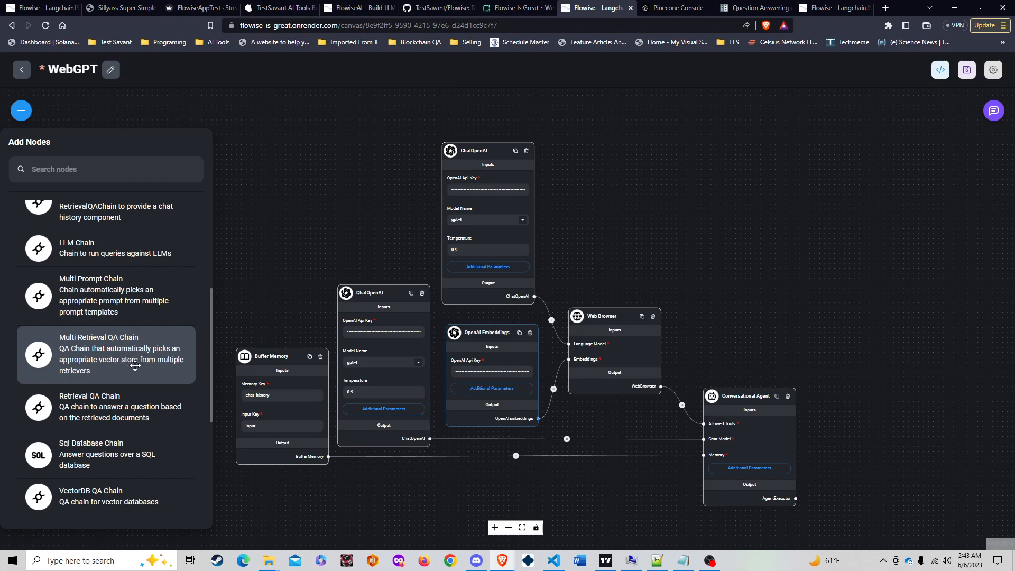
scroll(153, 364, down, 2)
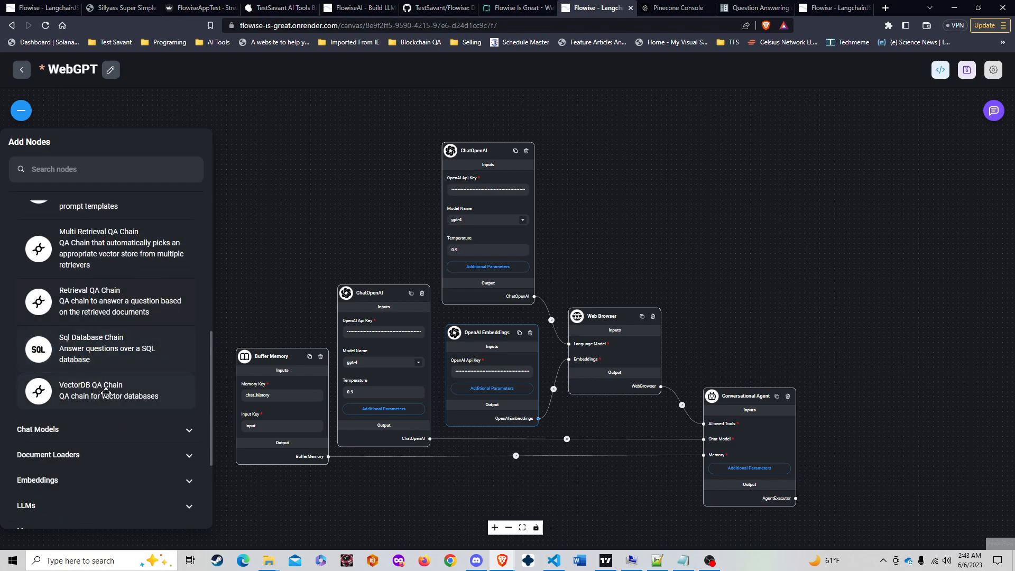
Review the Azure ChatOpenAI, ChatAnthropic, ChatLocalAI and ChatOpenAI options in the Chat Models category, then collapse it
click(138, 429)
scroll(138, 429, down, 3)
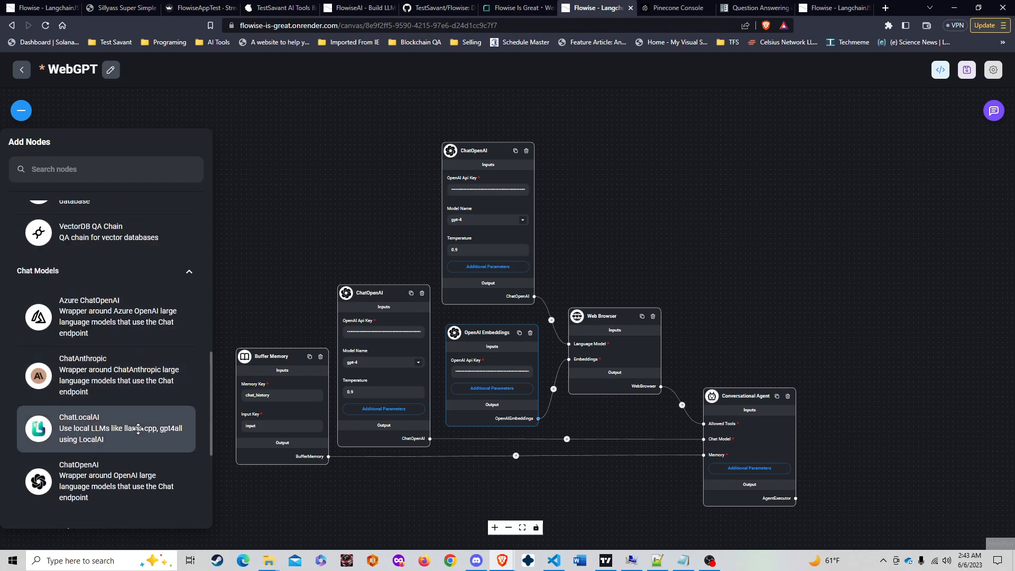
scroll(139, 430, down, 1)
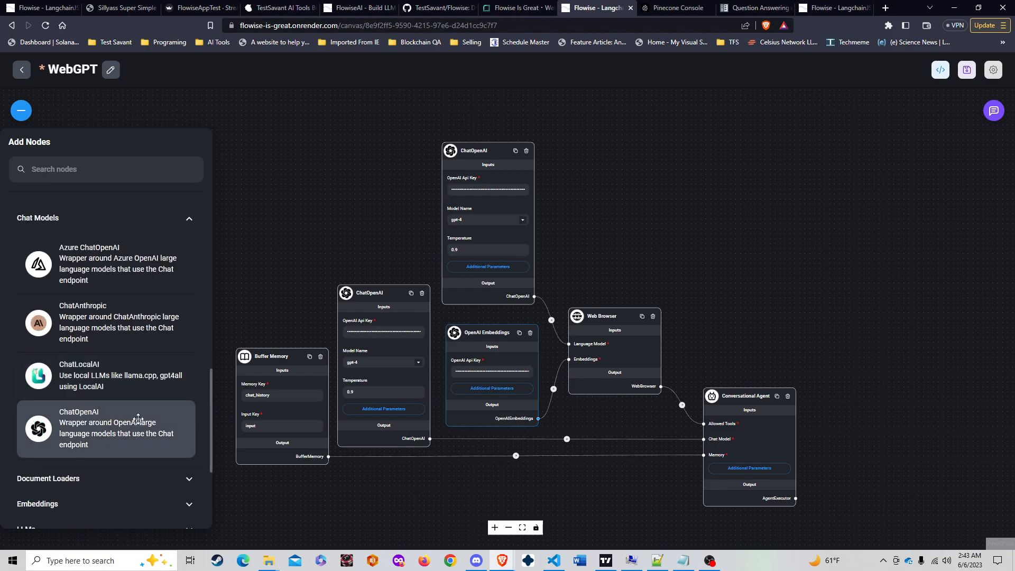
click(133, 224)
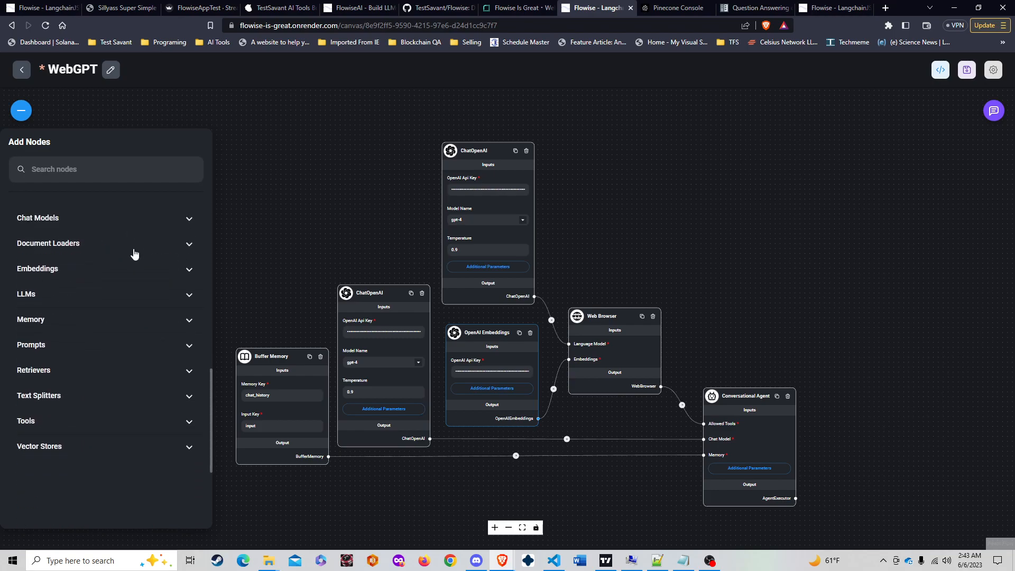
Review the Azure, Cohere, HuggingFace and OpenAI options in the LLMs and Embeddings categories, collapsing each one after viewing
click(132, 293)
scroll(131, 300, down, 2)
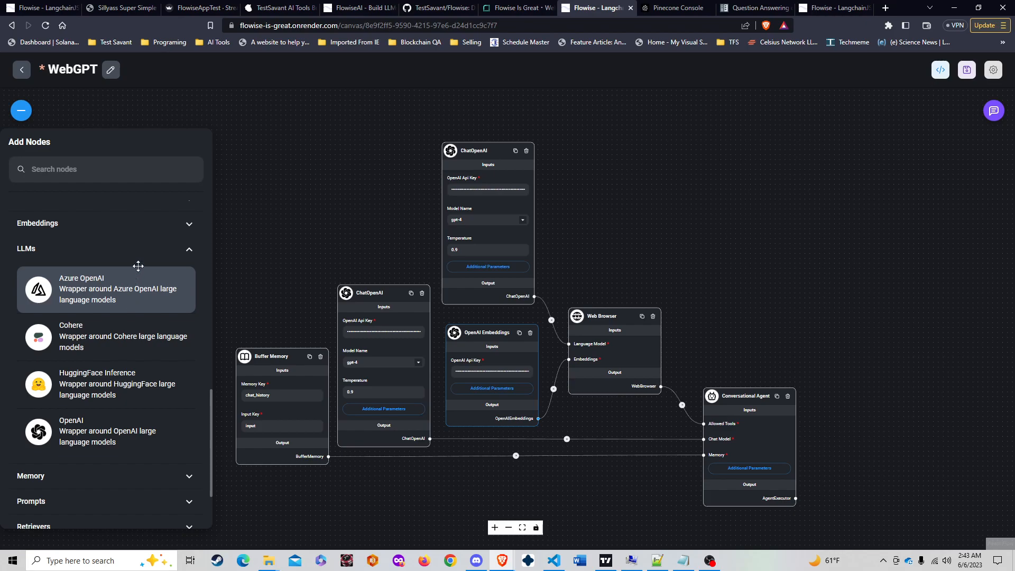
click(137, 249)
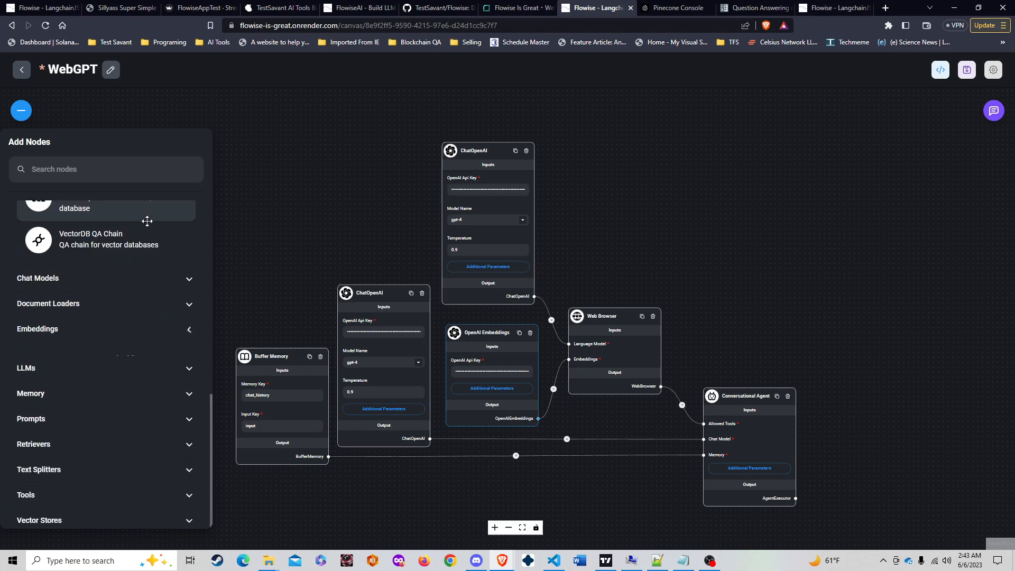
scroll(154, 353, down, 1)
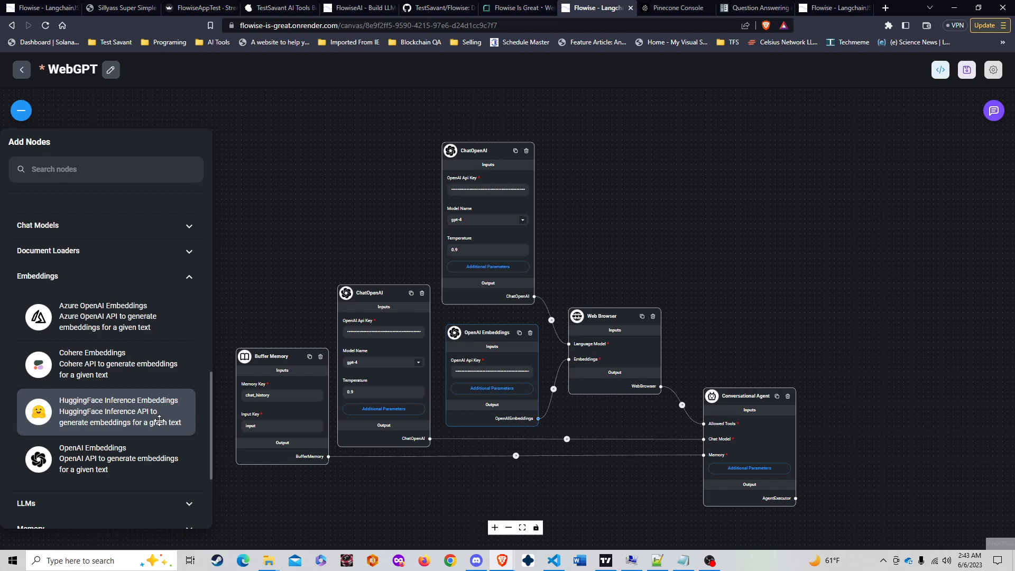
click(161, 279)
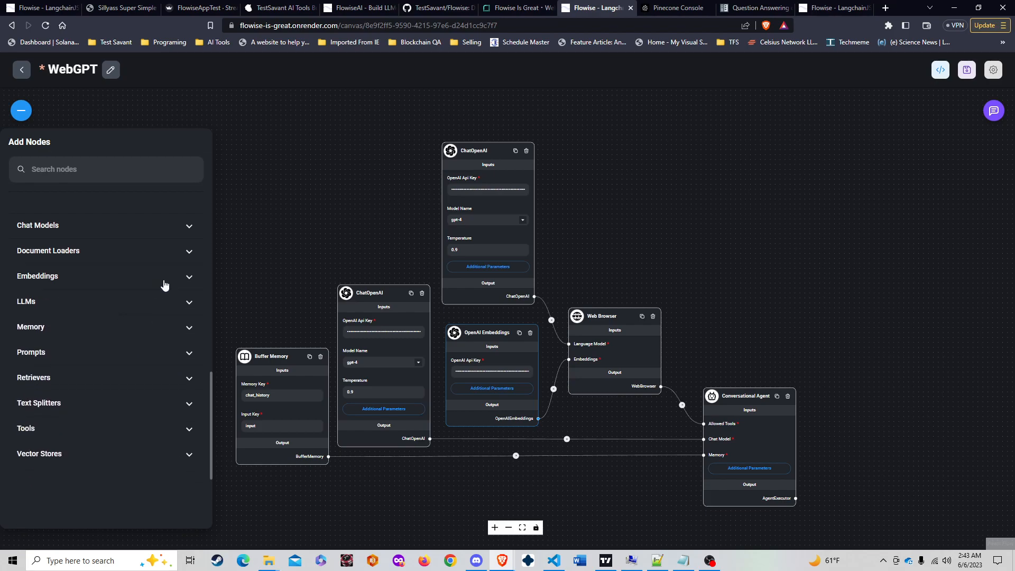
Review the prompt template nodes under Prompts and the retriever nodes under Retrievers, collapsing each category after viewing
click(158, 358)
scroll(157, 358, down, 3)
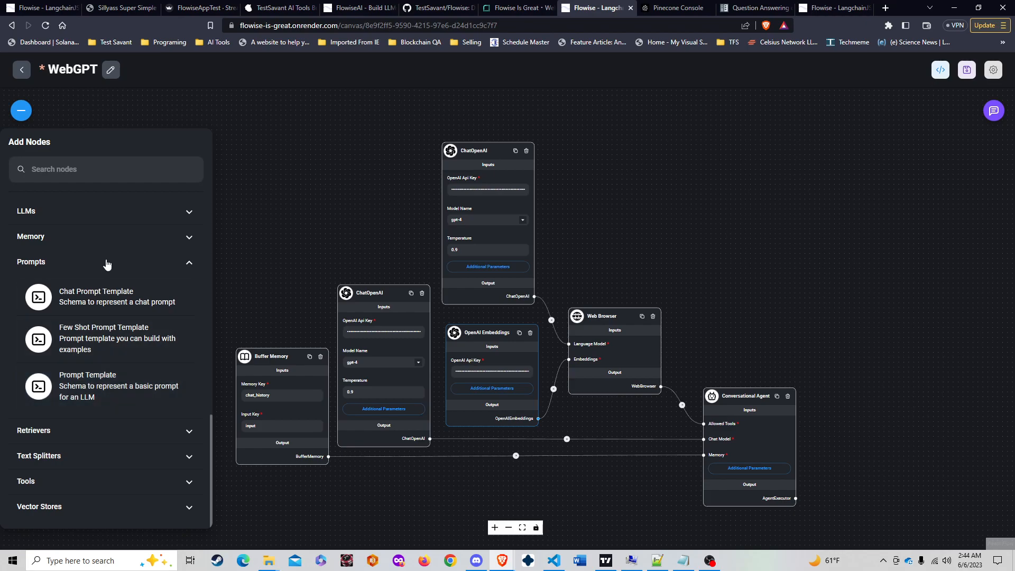
click(109, 264)
click(131, 297)
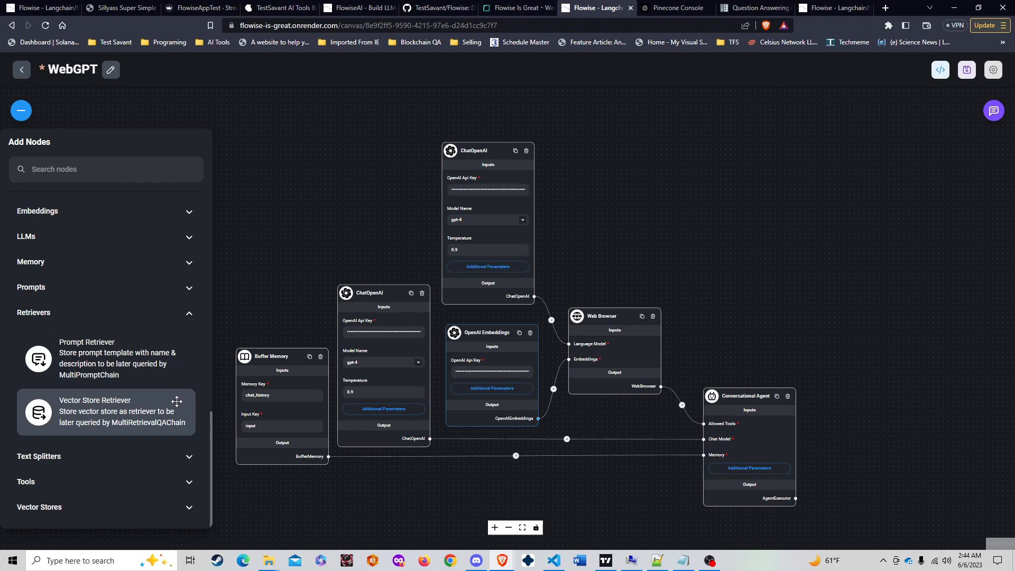
click(162, 319)
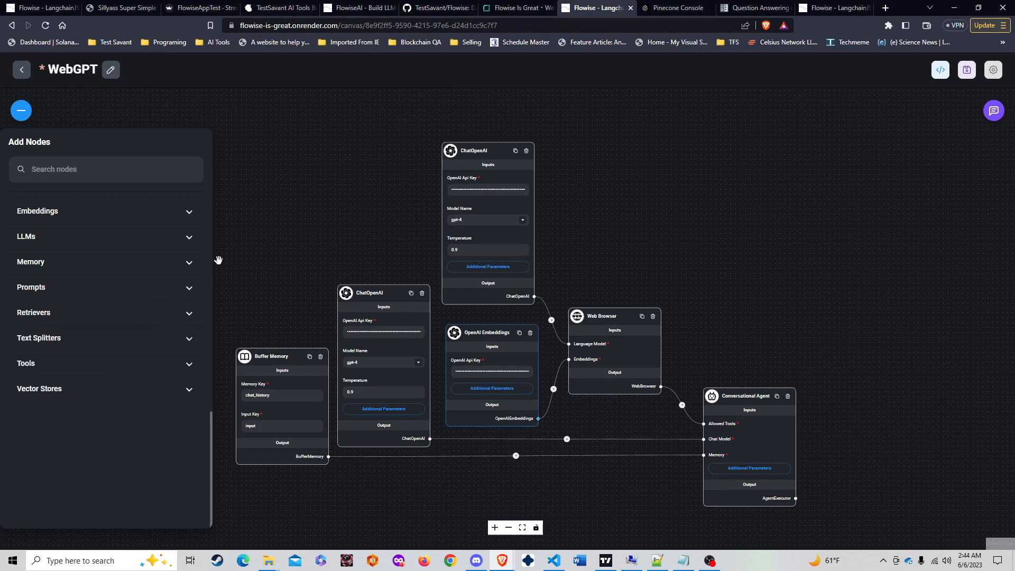
Look over the LangChain Question Answering over Docs page and its module list, then return to the WebGPT canvas
click(757, 7)
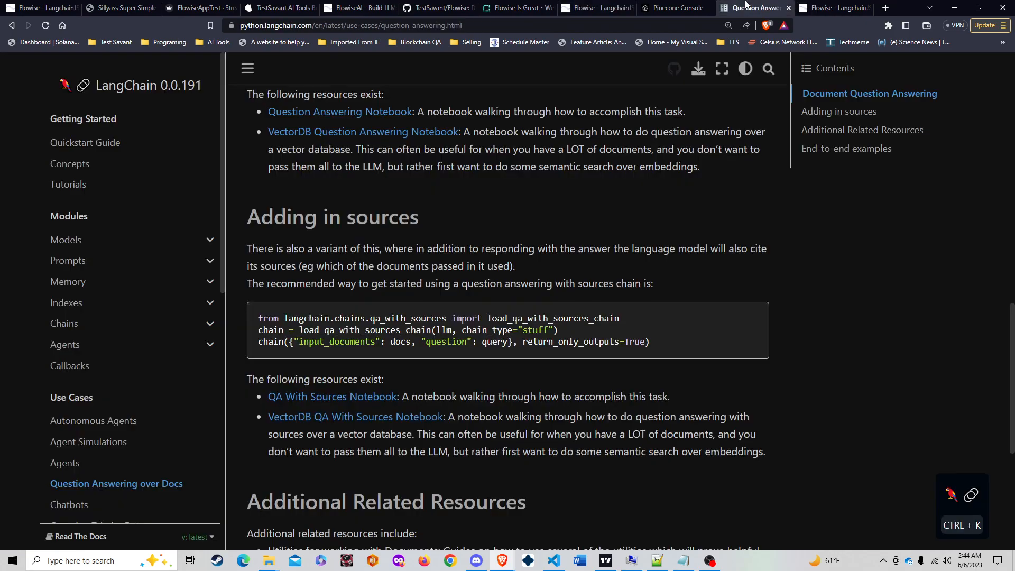
scroll(103, 291, up, 3)
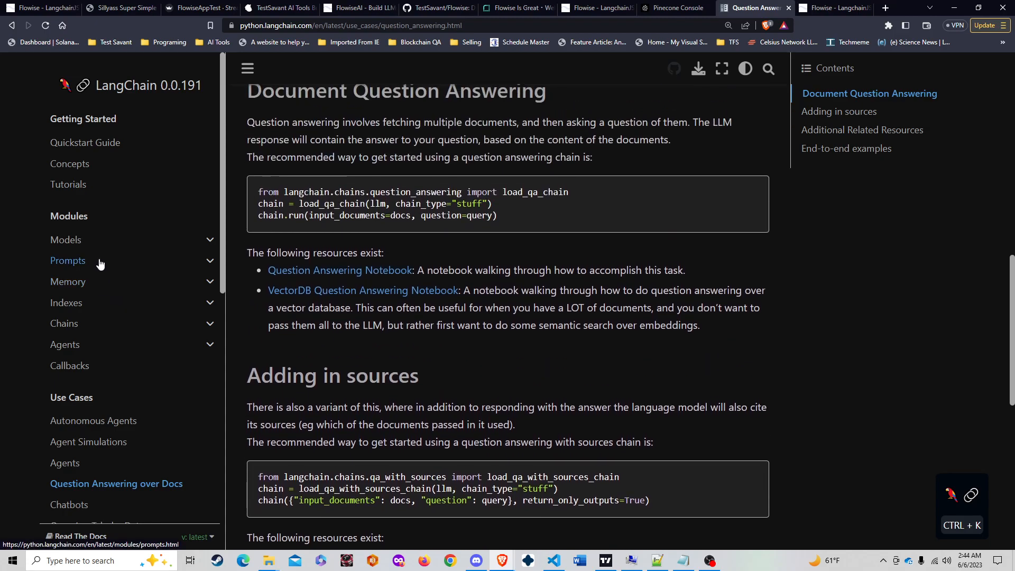
scroll(157, 319, up, 5)
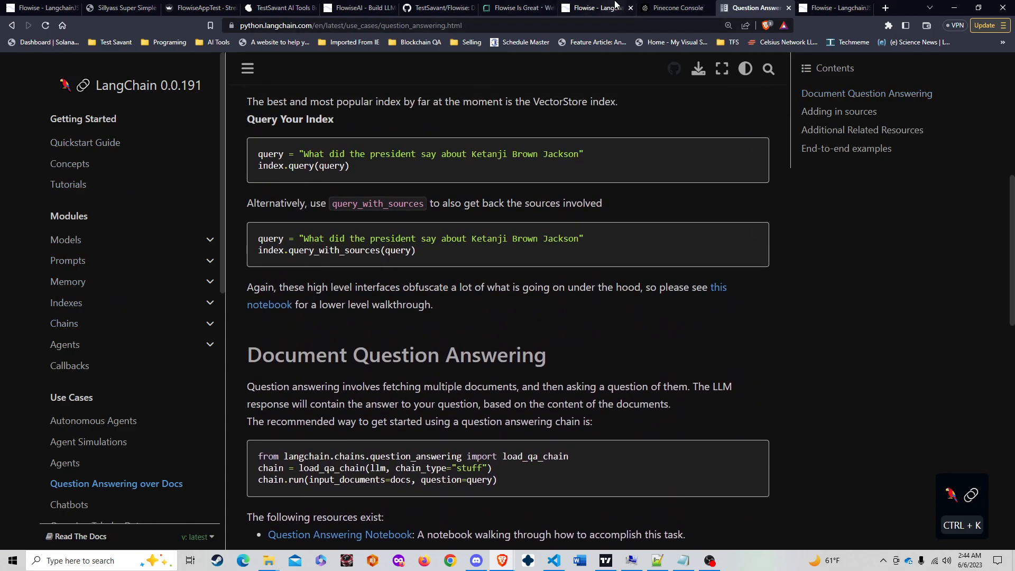
click(599, 5)
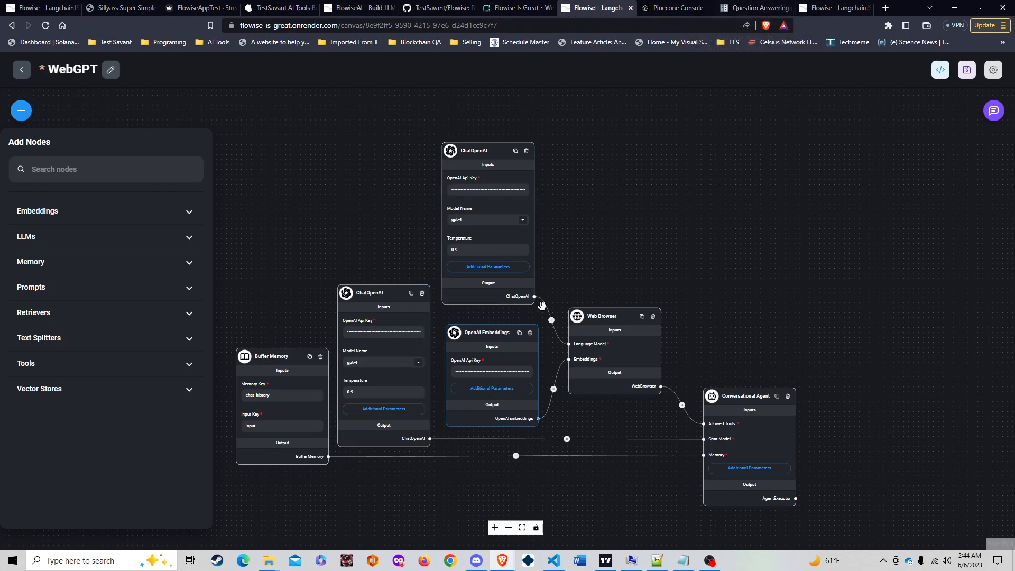
Move the upper ChatOpenAI node slightly up and to the left on the canvas, and collapse the Chains category
drag(465, 151, 425, 147)
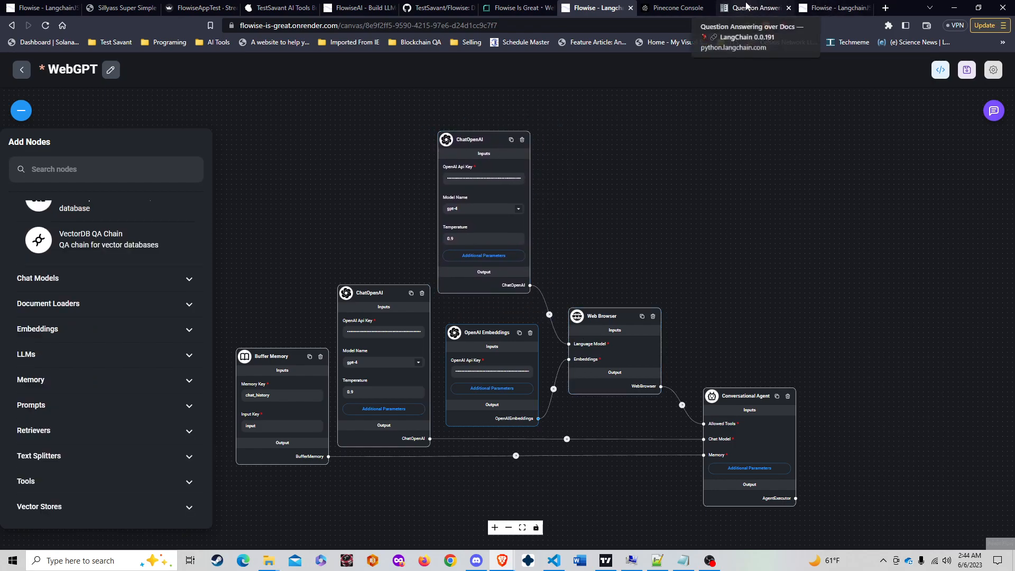
scroll(143, 341, up, 8)
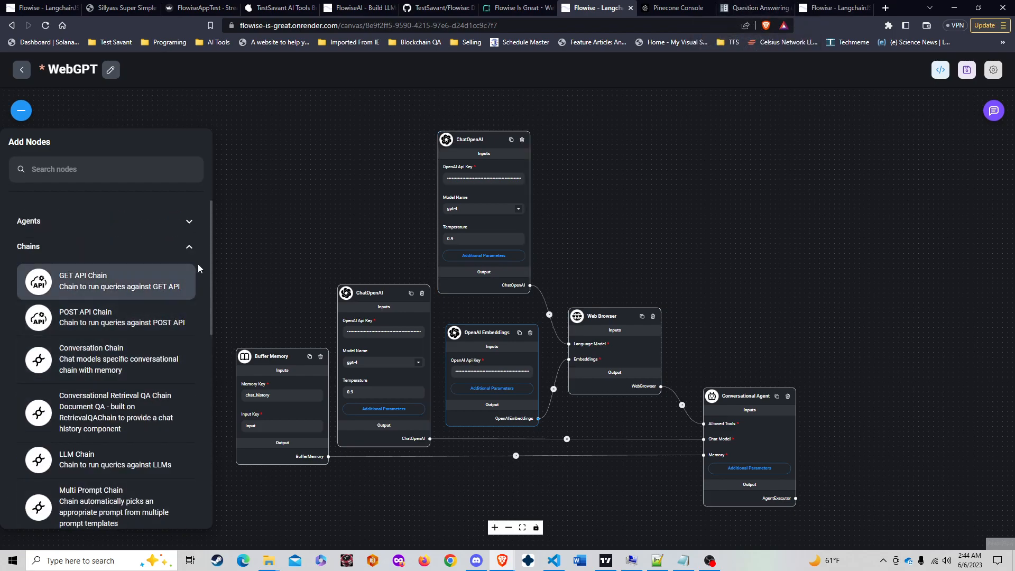
click(190, 246)
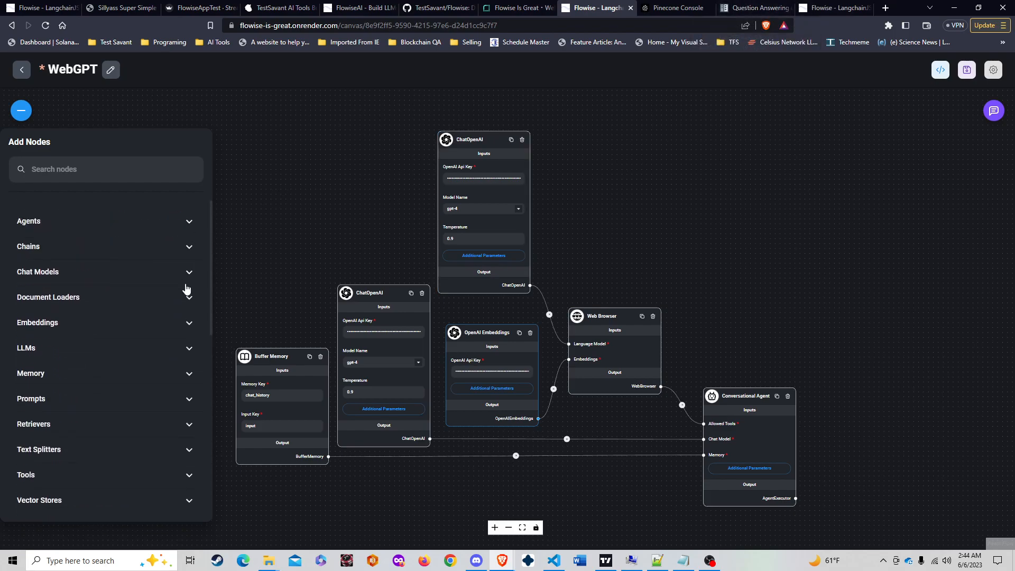
scroll(120, 369, down, 1)
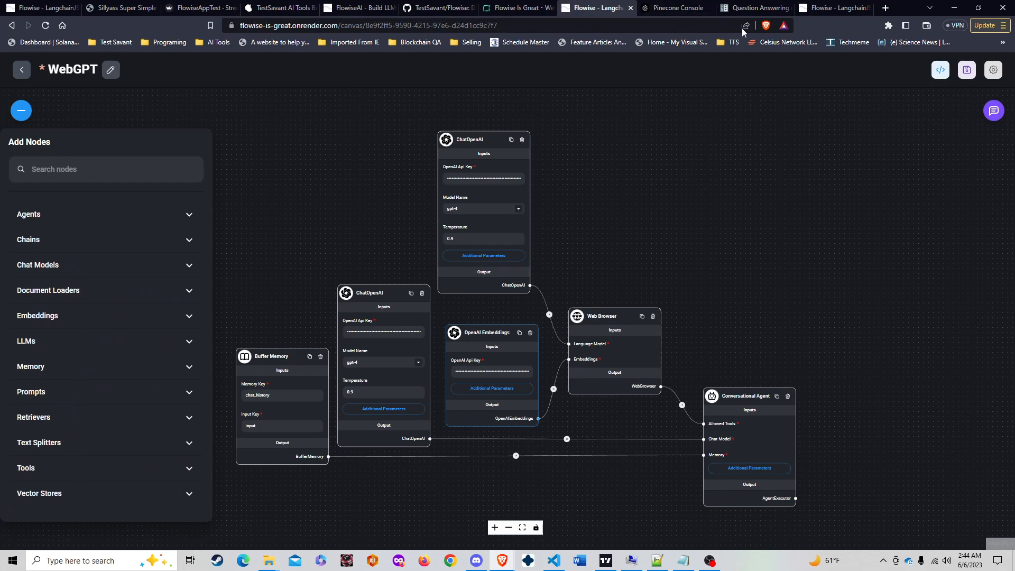
Return to the LangChain documentation and expand the Agents module to view its subtopics
click(759, 8)
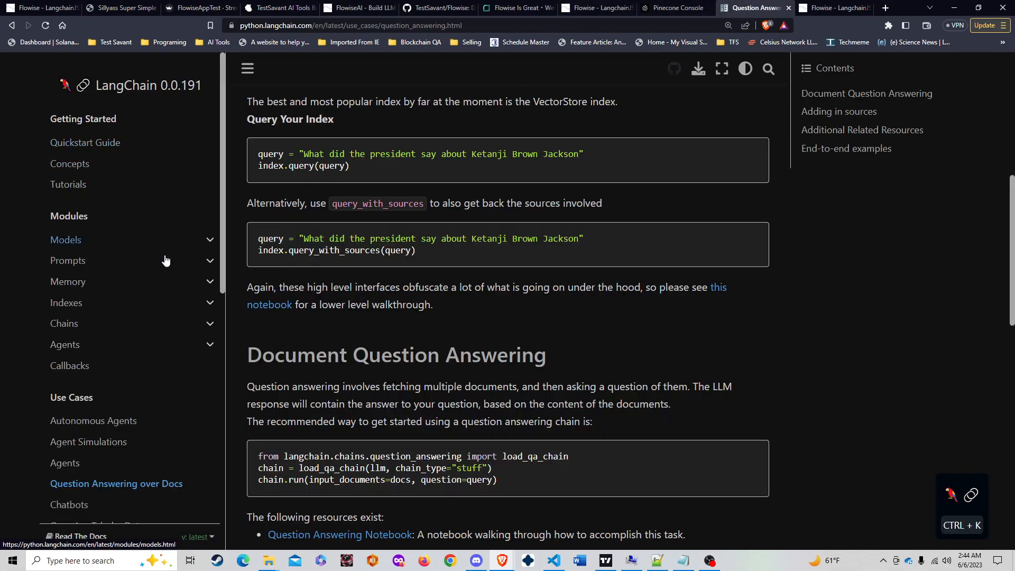
scroll(165, 318, up, 3)
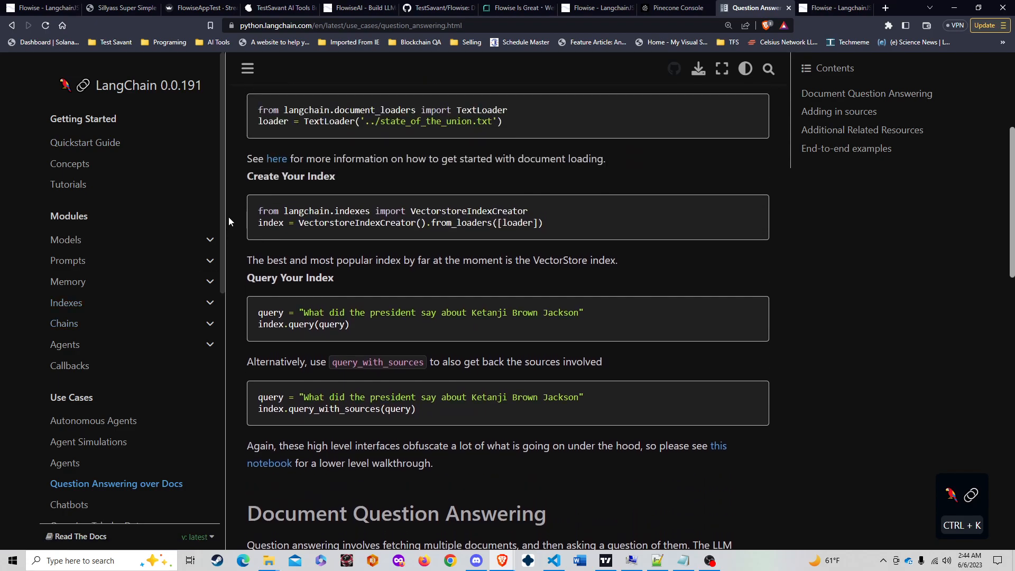
mouse_move(222, 235)
mouse_down()
mouse_move(216, 345)
mouse_move(230, 235)
mouse_up()
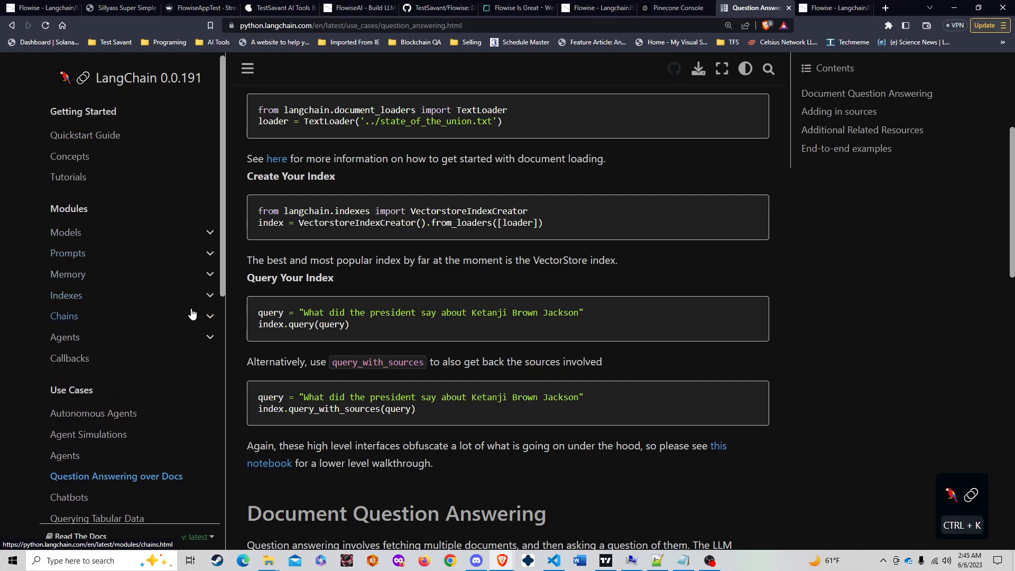
scroll(214, 298, up, 1)
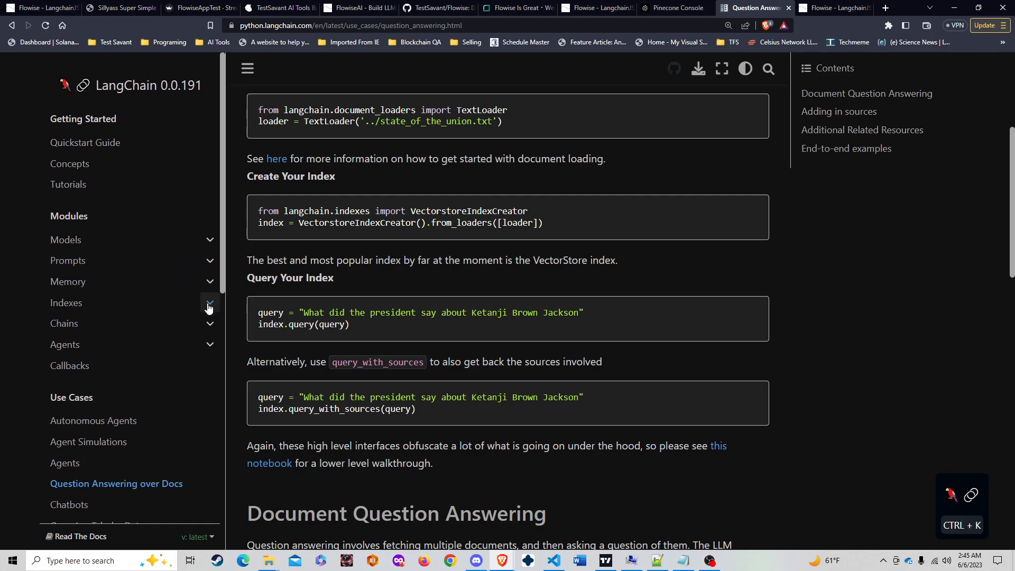
click(213, 353)
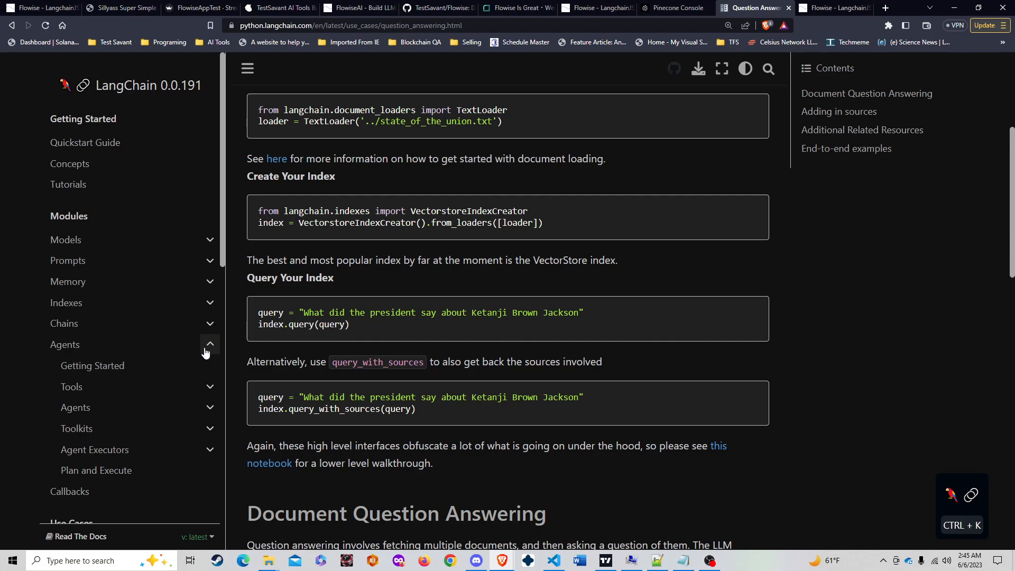
Expand the Tools subtopic under Agents in the LangChain documentation and look through its list of tools
click(209, 386)
scroll(201, 379, down, 4)
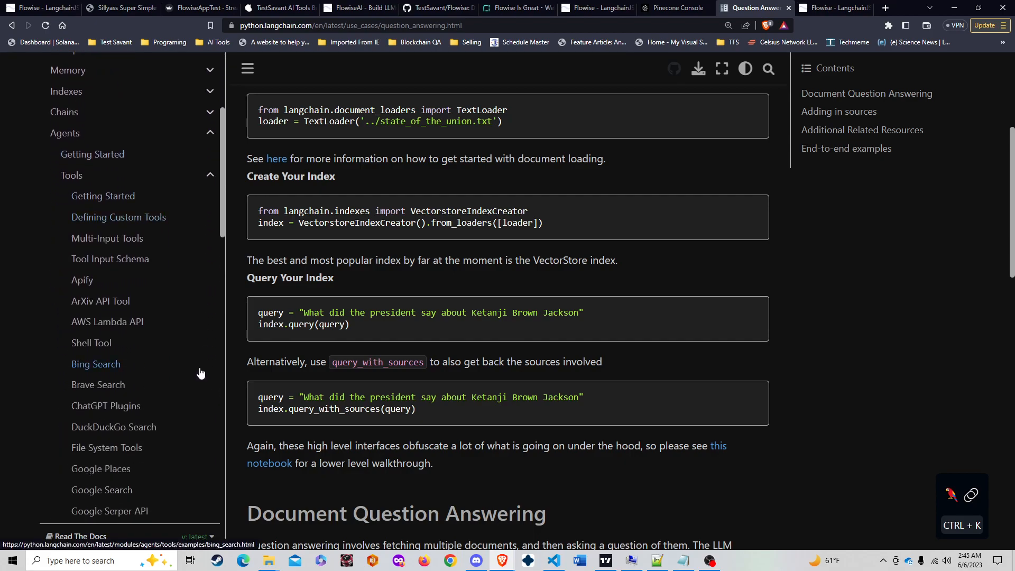
scroll(169, 349, down, 2)
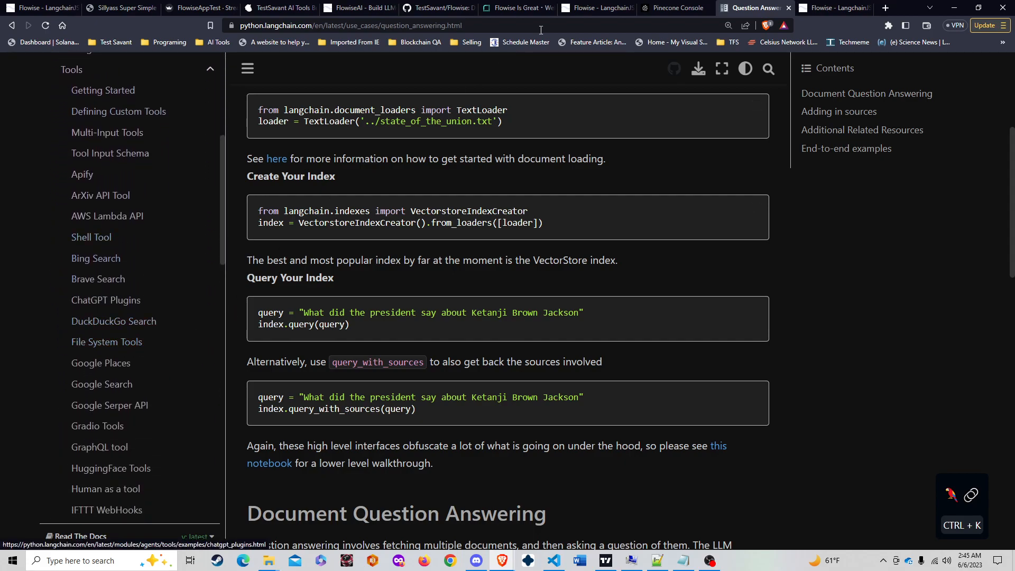
scroll(84, 275, down, 3)
scroll(122, 317, down, 2)
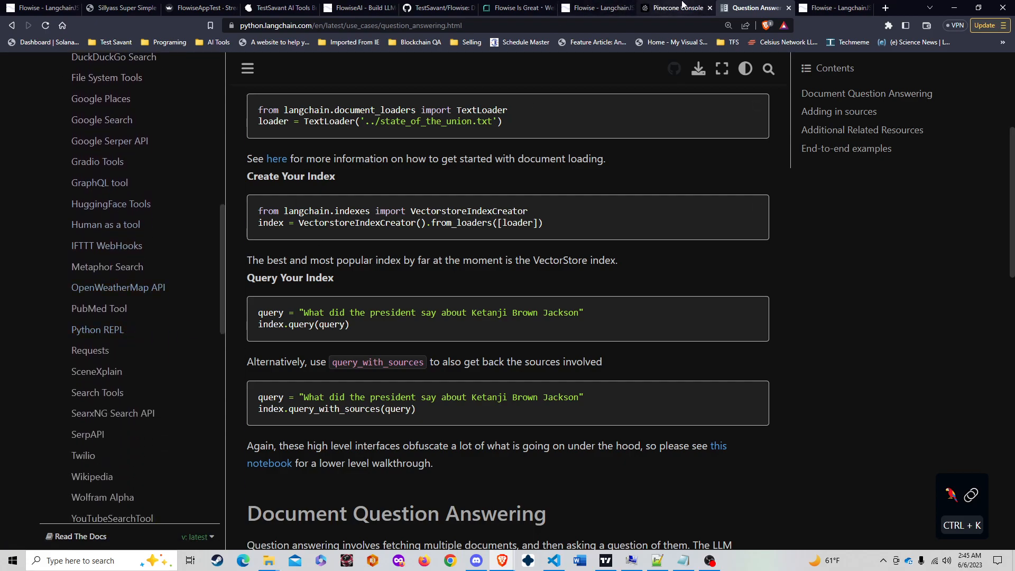
Switch to the WebGPT canvas and review the nodes in the Tools category, collapsing it after viewing
click(607, 6)
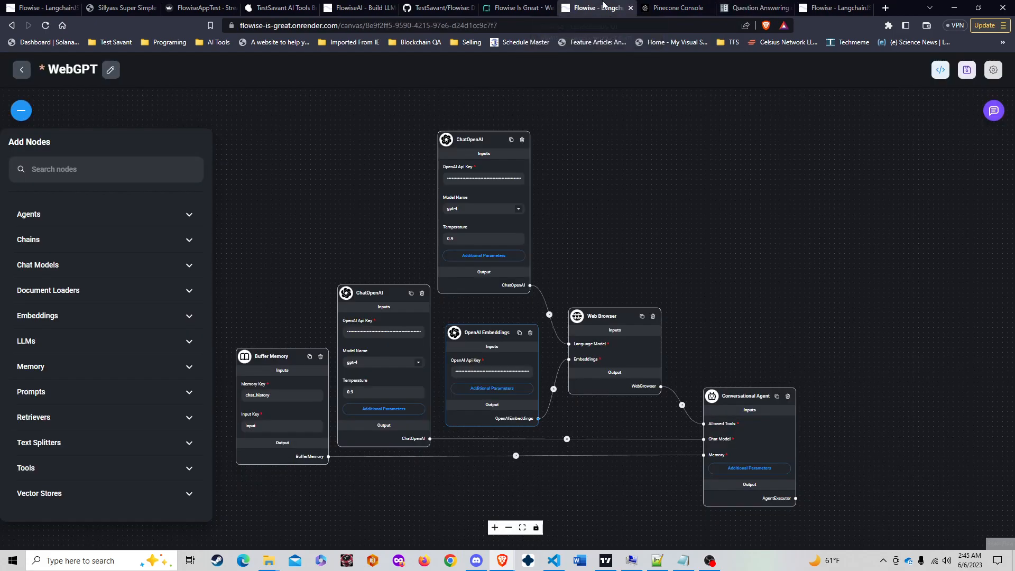
click(186, 469)
scroll(164, 432, down, 10)
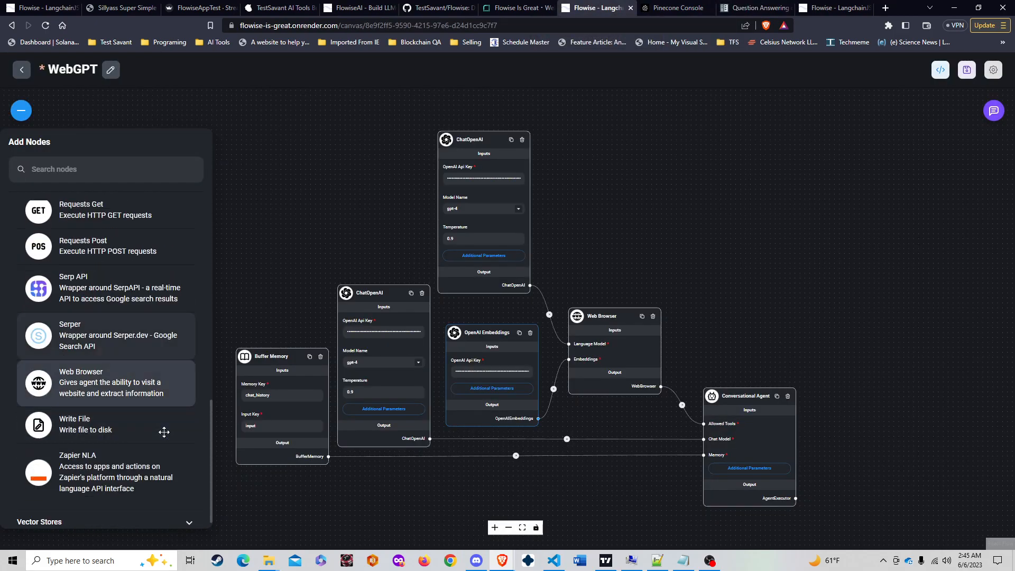
scroll(164, 432, up, 5)
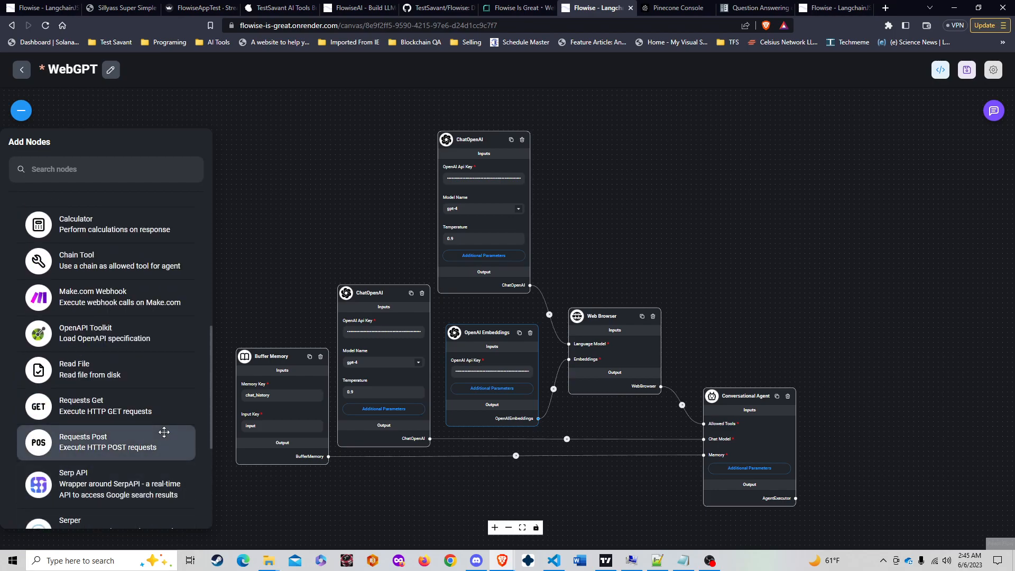
scroll(164, 431, up, 2)
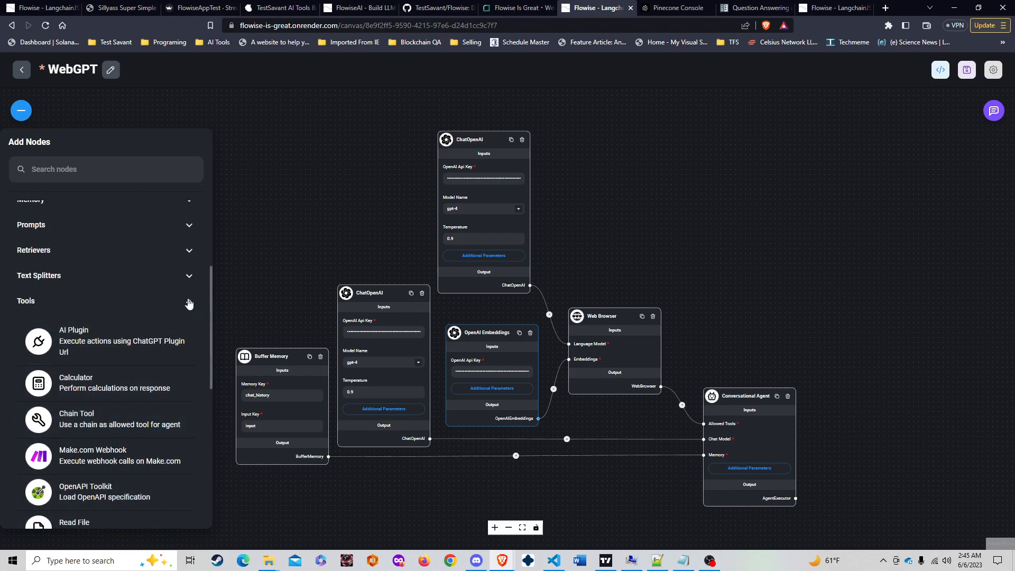
click(189, 301)
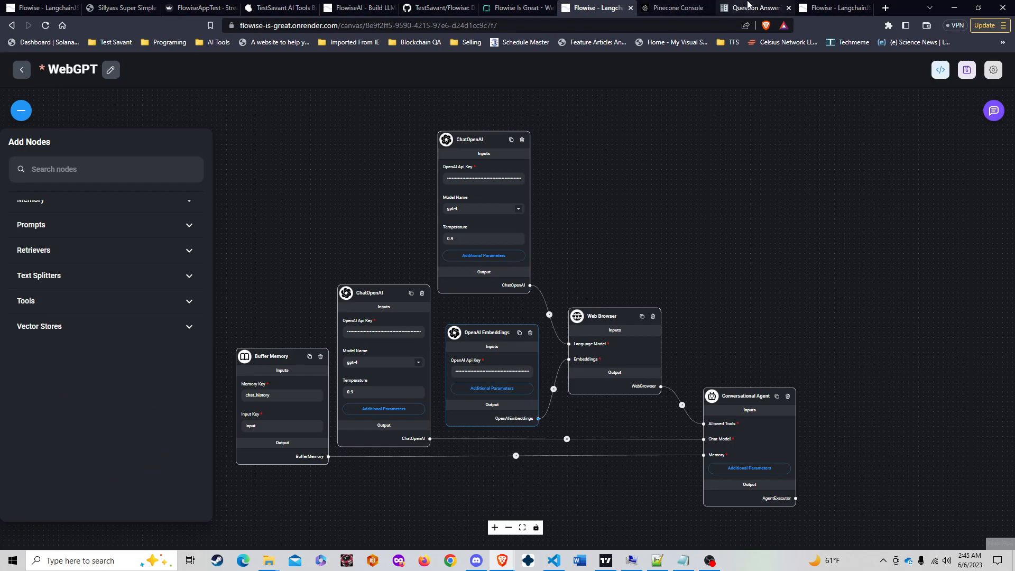
Return to the LangChain documentation, collapse the Agents module and reopen the Question Answering over Docs page from its start
click(749, 8)
scroll(132, 381, up, 8)
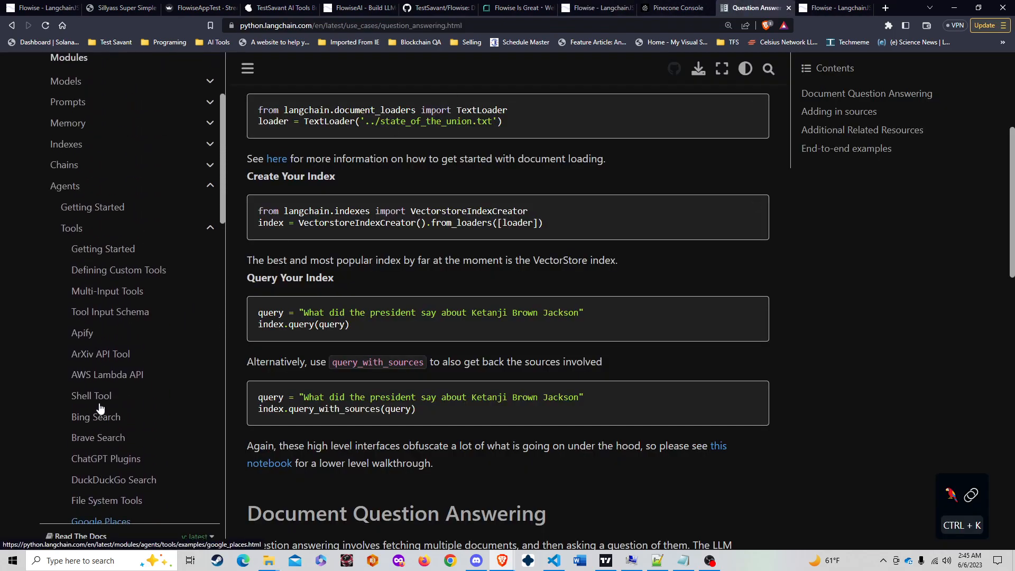
click(209, 188)
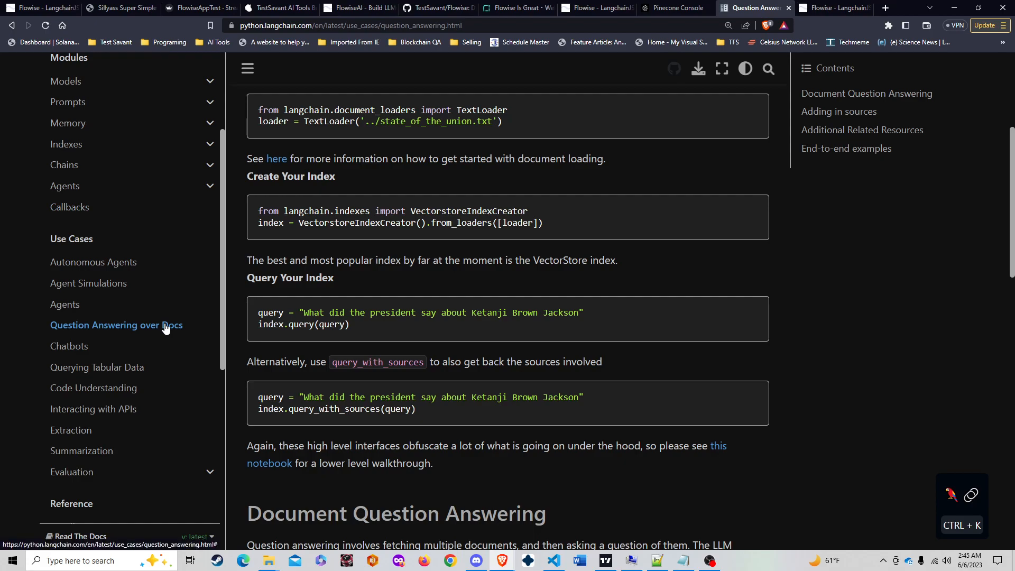
click(145, 325)
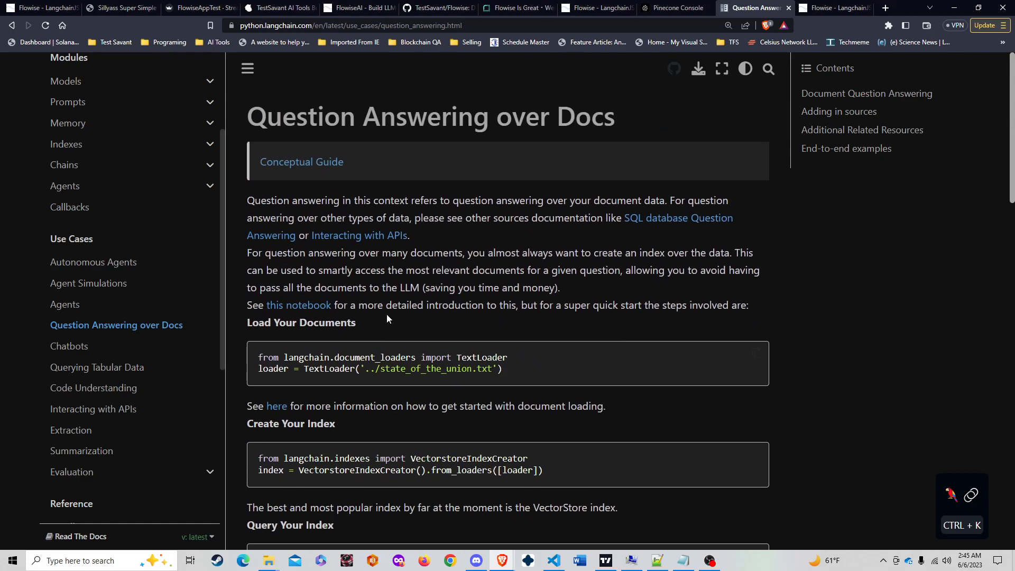
Go back to the hosted WebGPT canvas and hide the list of available nodes
click(596, 6)
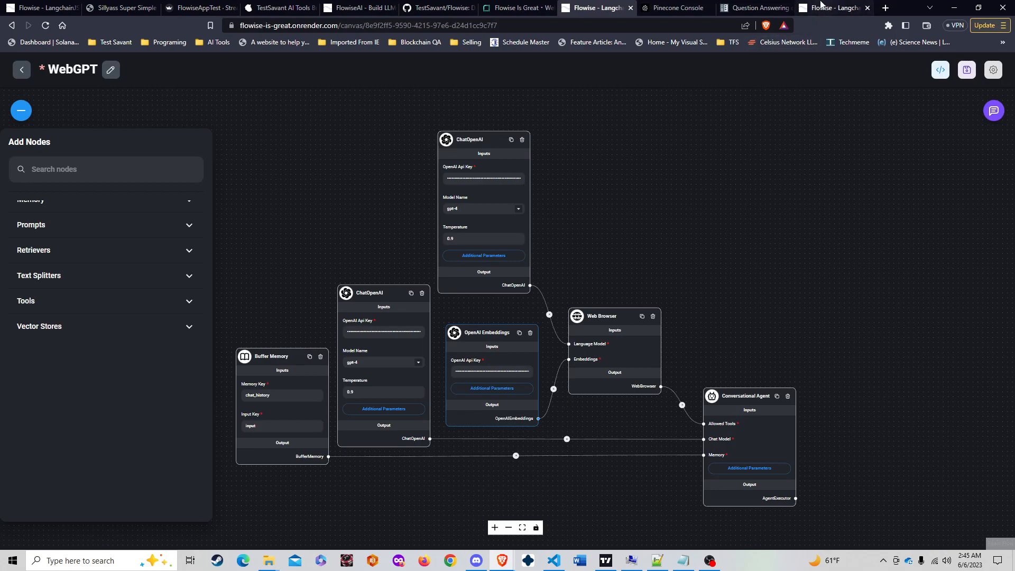
click(825, 7)
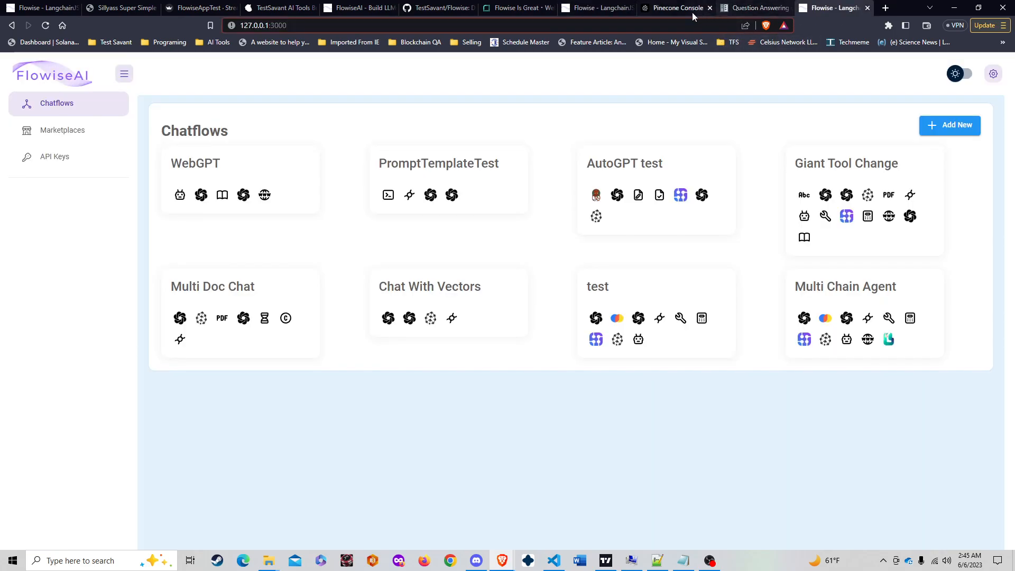
click(612, 6)
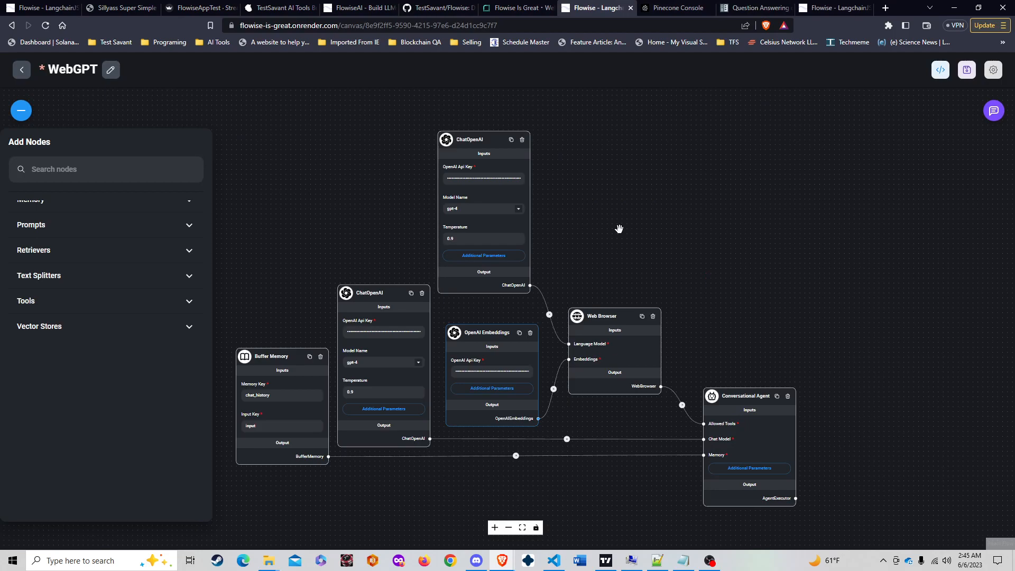
drag(626, 219, 622, 217)
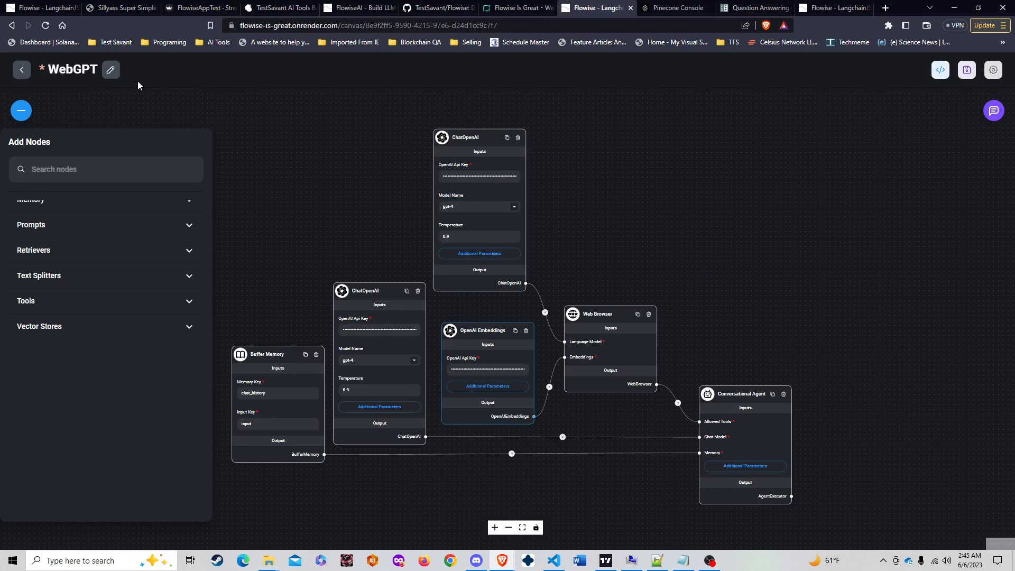
scroll(436, 264, up, 3)
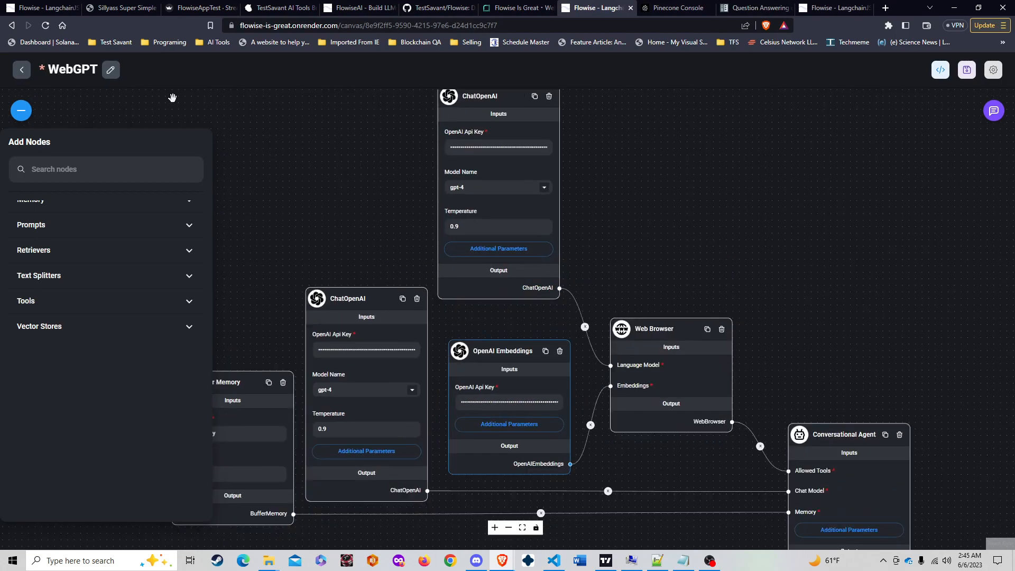
click(30, 112)
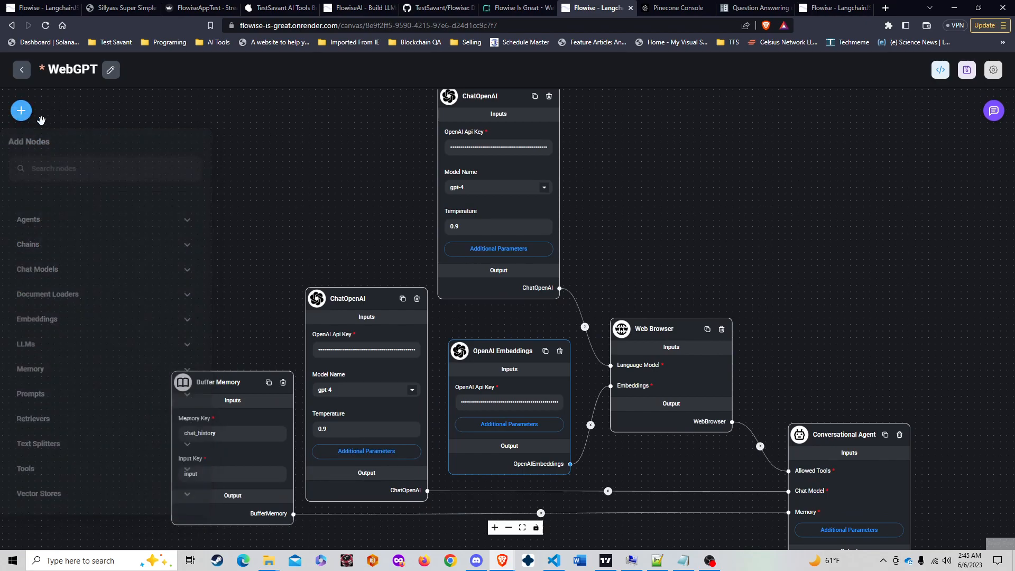
Examine the WebGPT flow's nodes and how the chat models, embeddings, memory and Web Browser tool connect to the Conversational Agent
drag(261, 208, 186, 270)
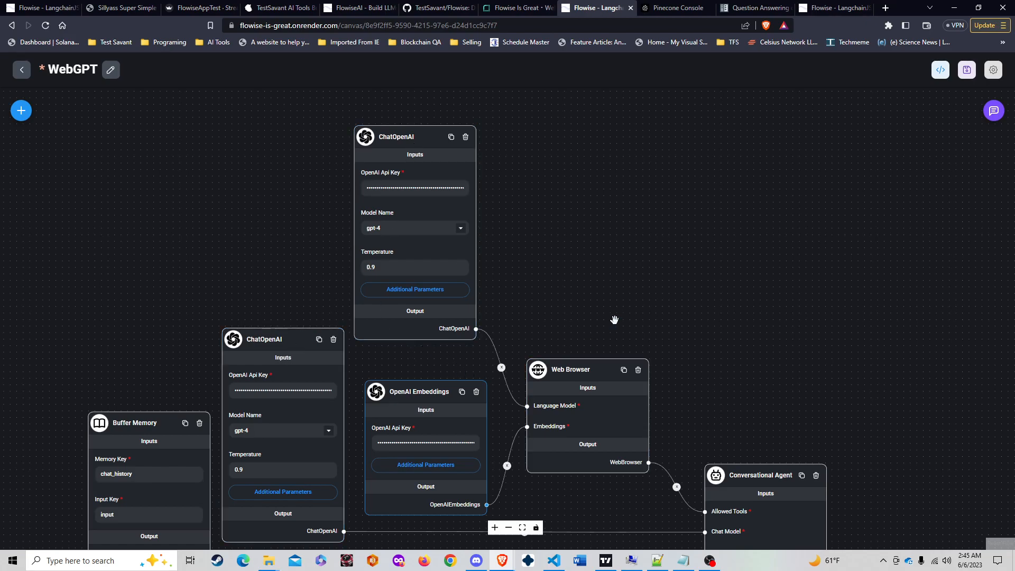
drag(600, 333, 569, 243)
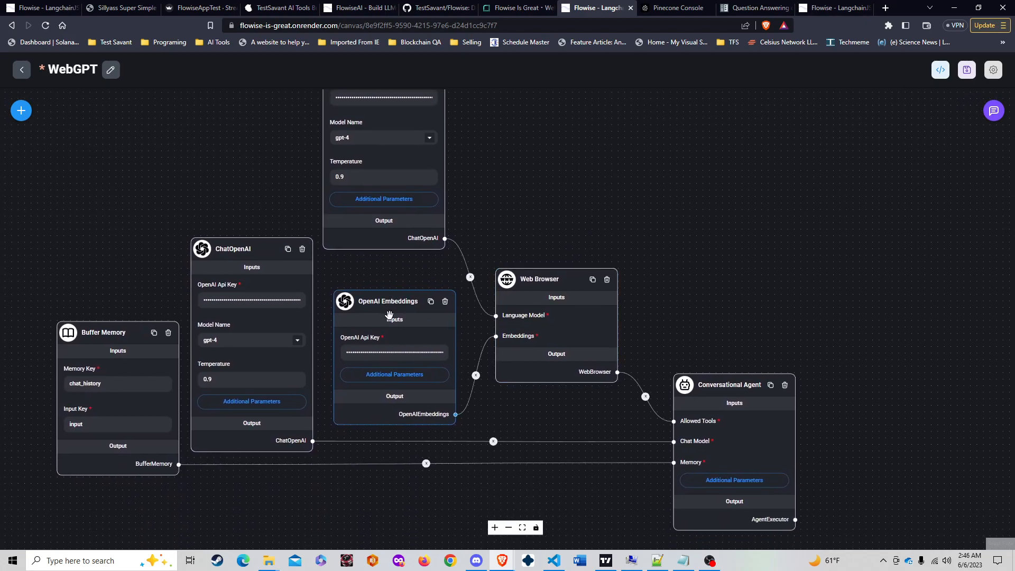
drag(741, 312, 712, 234)
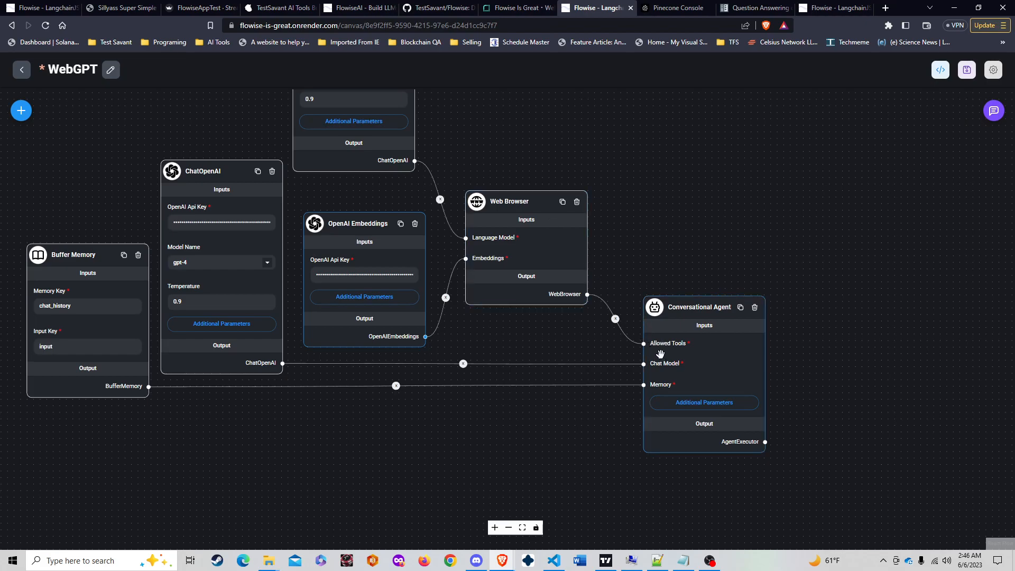
drag(643, 168, 640, 229)
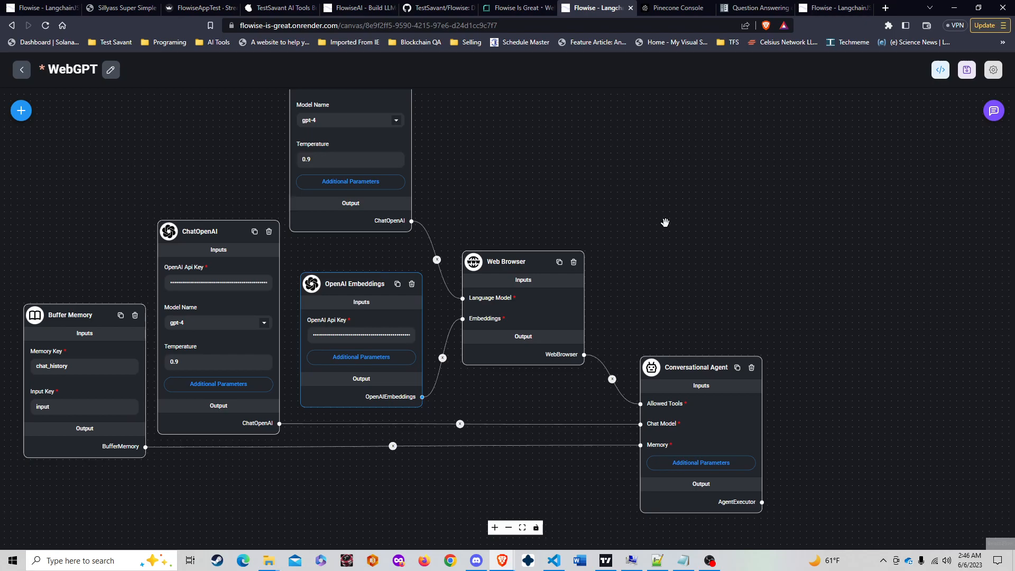
drag(665, 221, 730, 214)
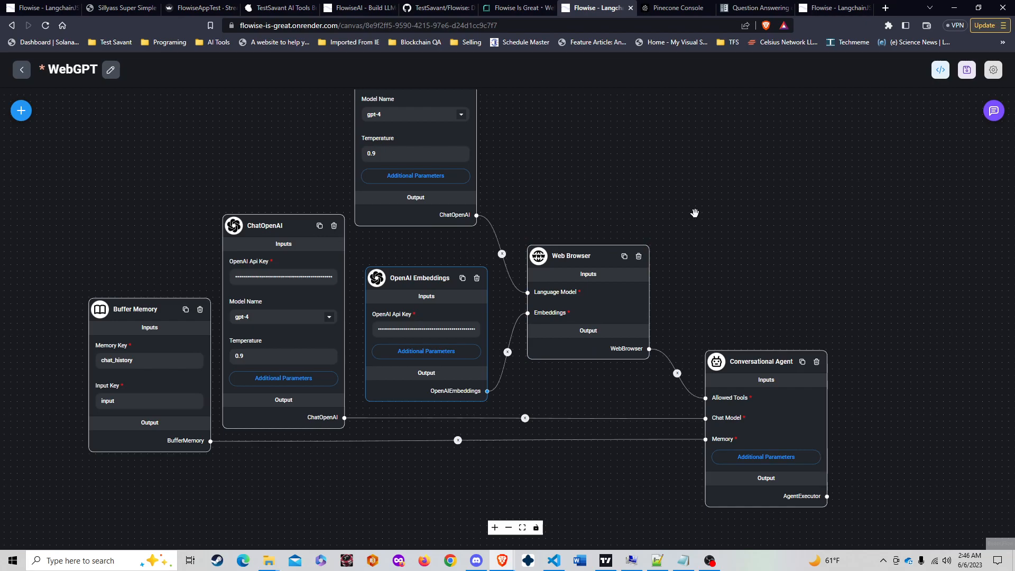
drag(684, 200, 680, 226)
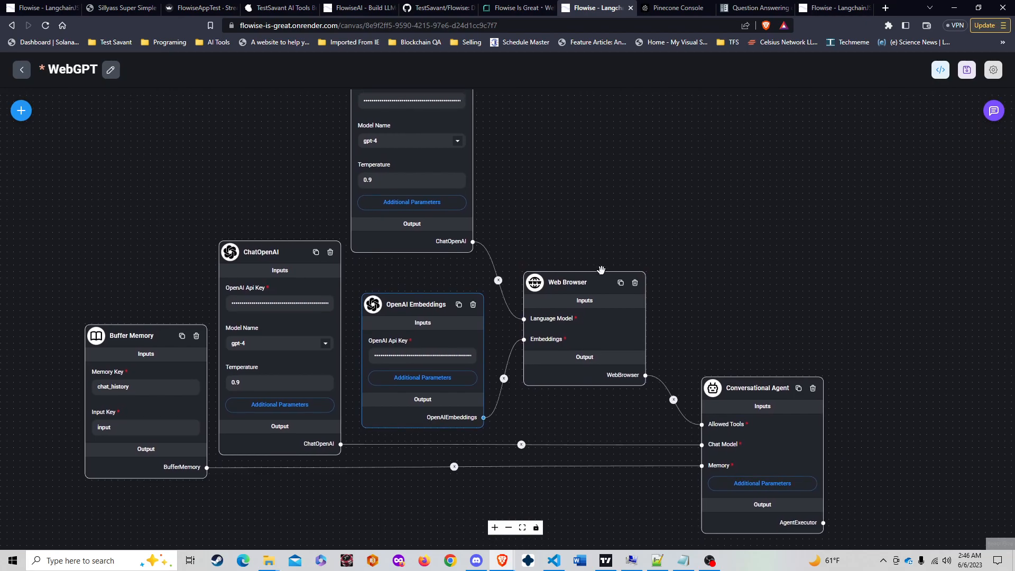
drag(811, 154, 806, 214)
scroll(659, 242, down, 3)
drag(743, 256, 704, 285)
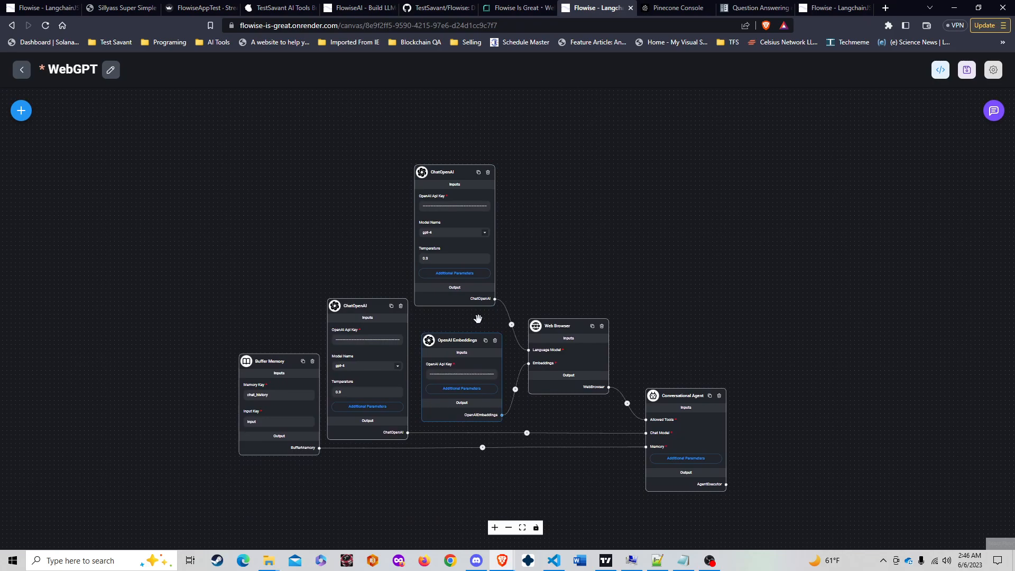
scroll(506, 303, up, 3)
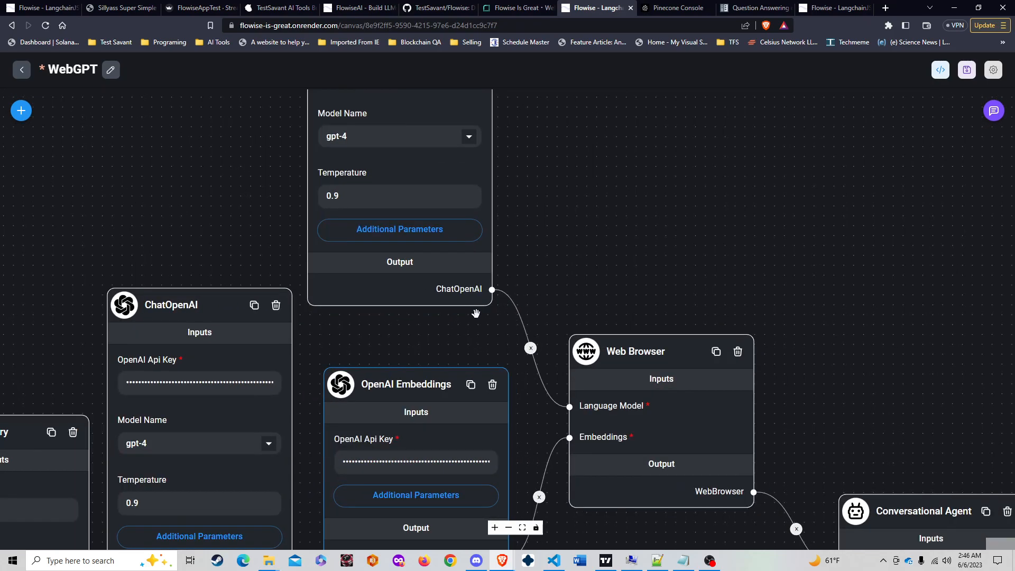
scroll(473, 299, down, 1)
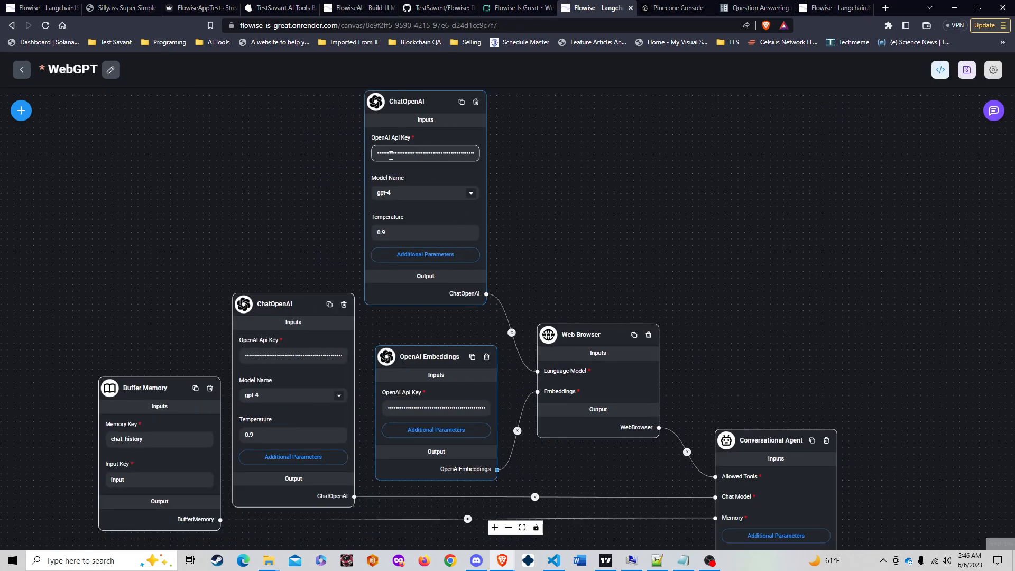
Set the model of the ChatOpenAI node feeding the Web Browser tool to gpt-3.5-turbo
double_click(423, 158)
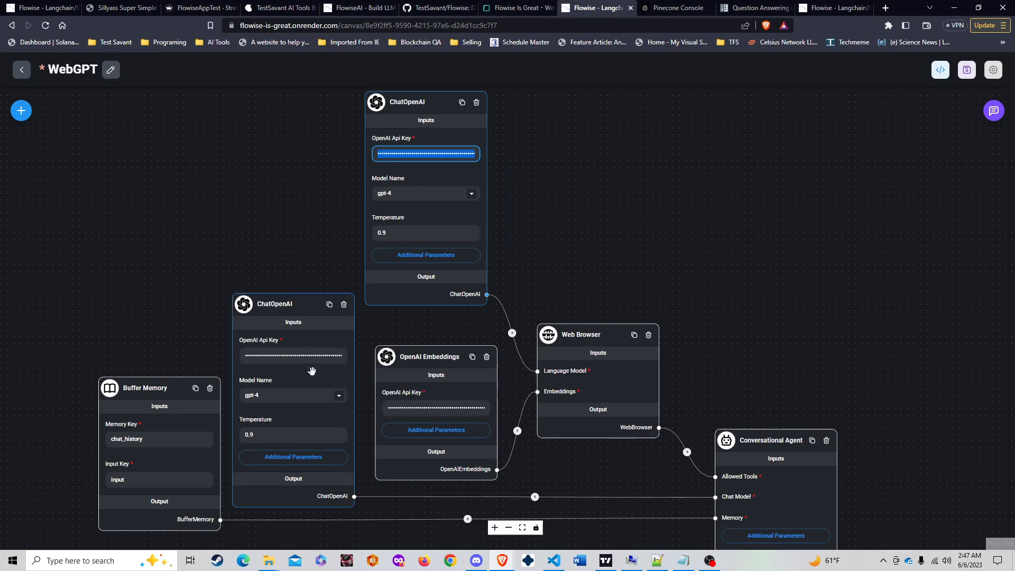
click(471, 196)
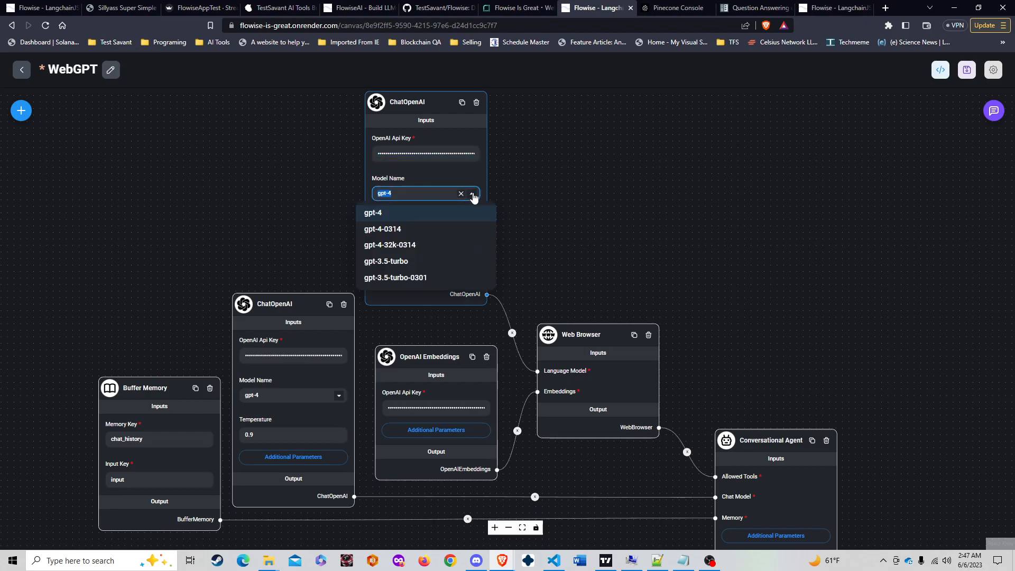
click(433, 262)
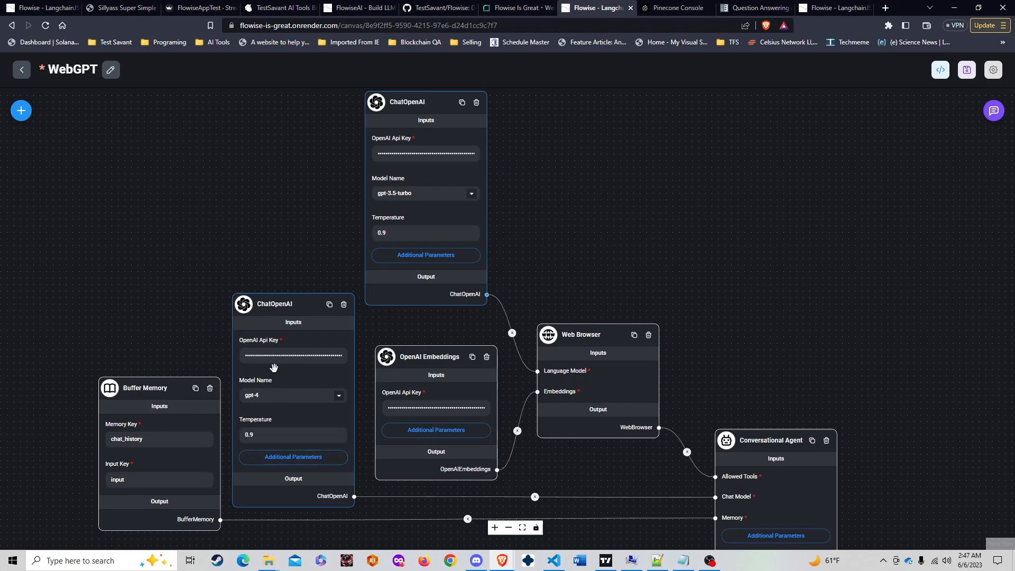
Clear the WebGPT chat history and reopen the empty chat
drag(724, 252, 709, 179)
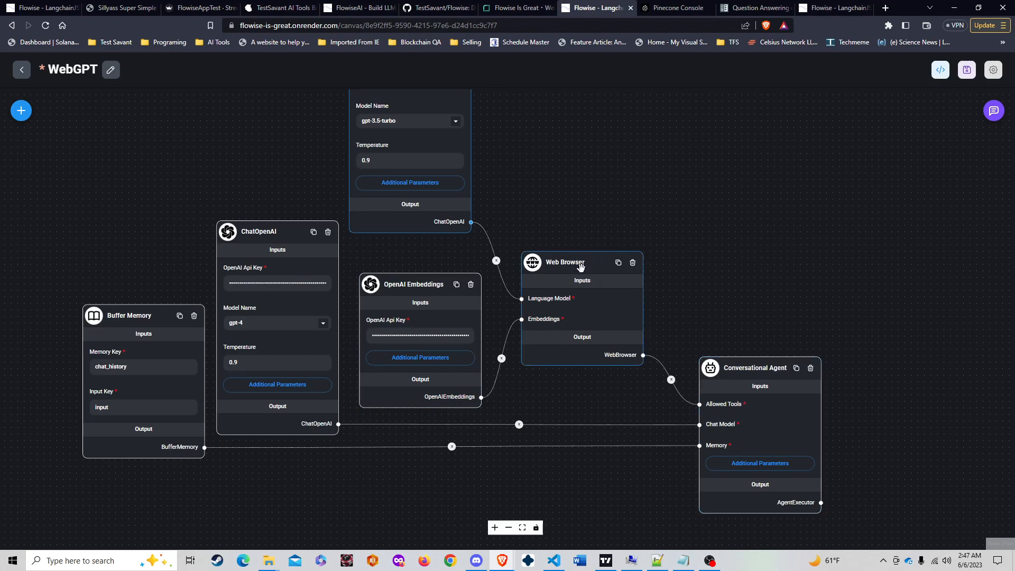
click(994, 111)
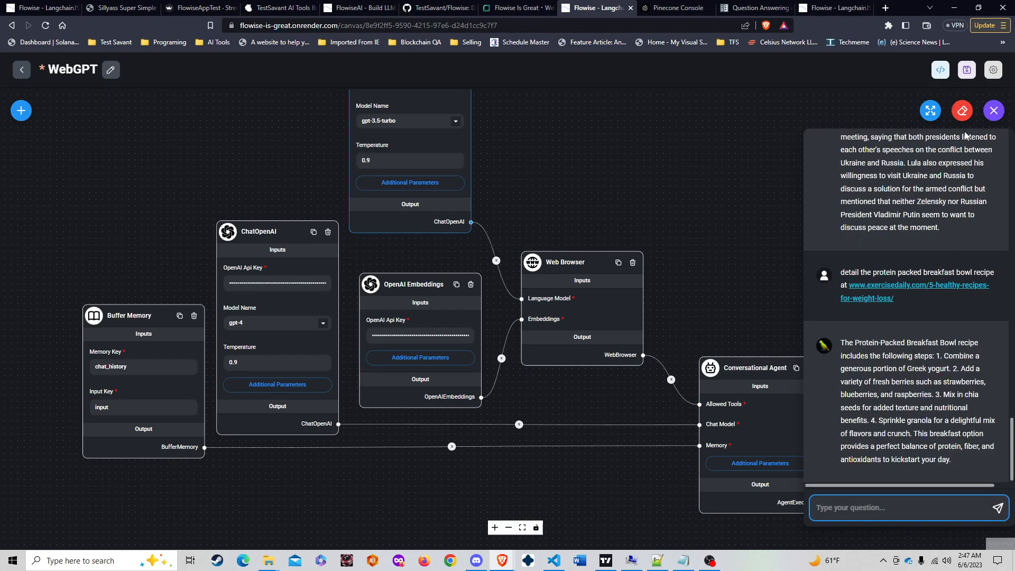
click(962, 111)
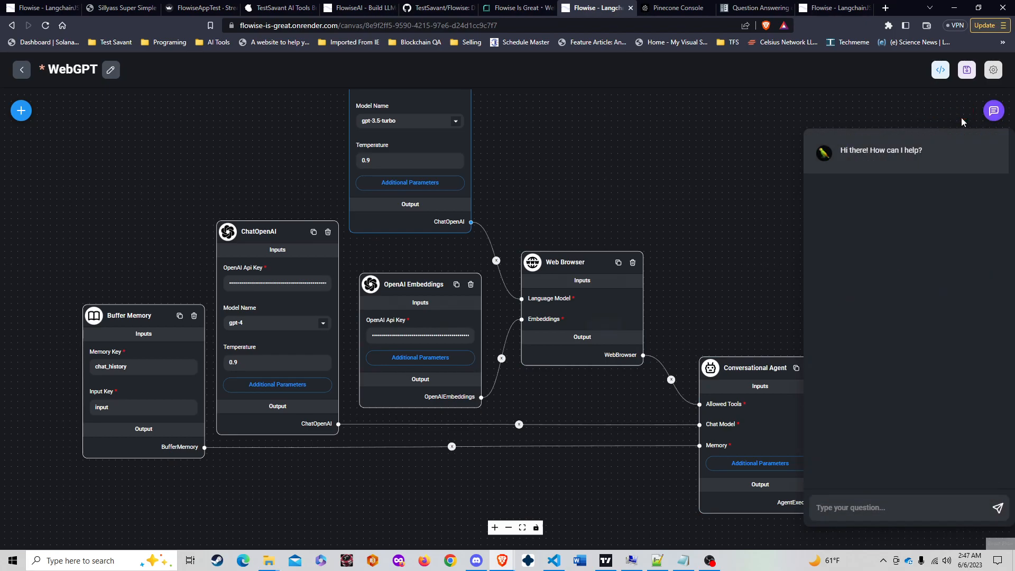
click(603, 325)
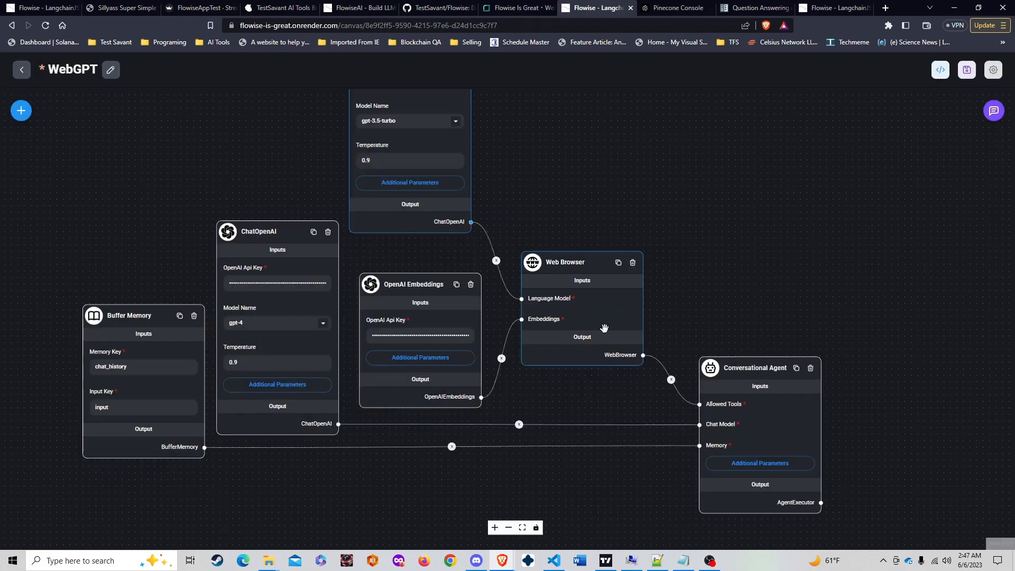
click(992, 110)
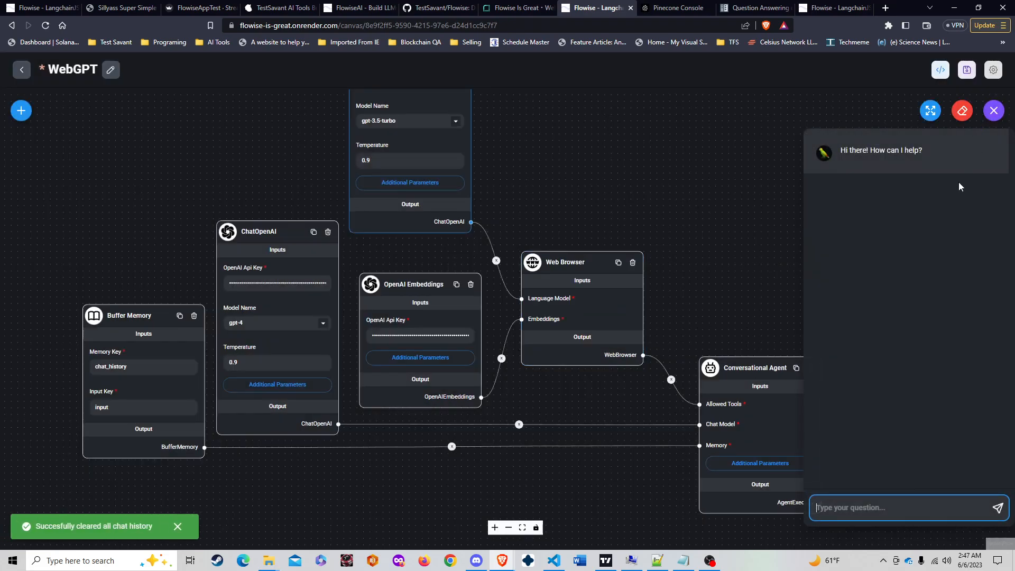
Ask the WebGPT chat "what is at reikit.com"
click(867, 508)
click(856, 514)
text(what is at)
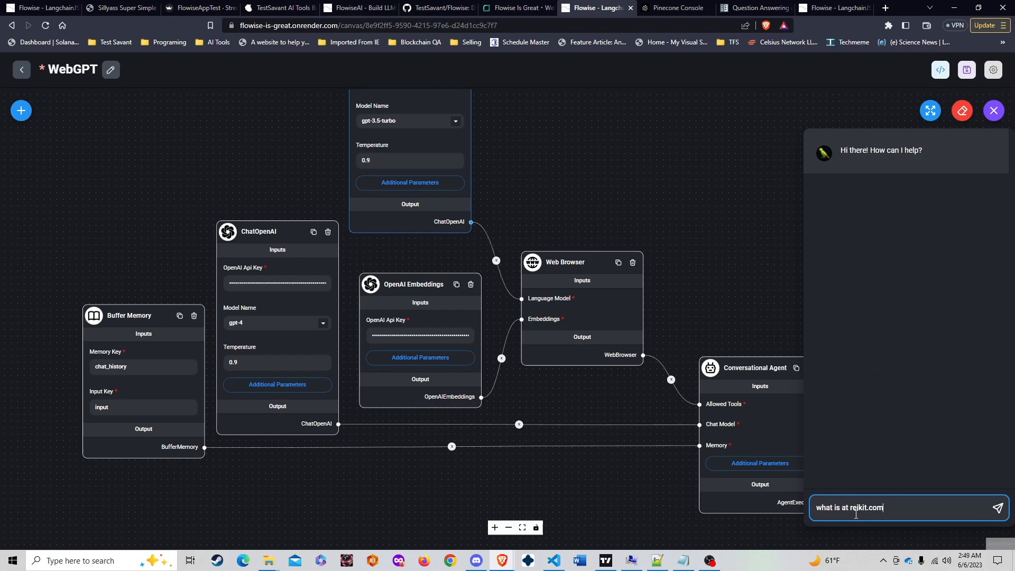
text( reikit.com)
key(Return)
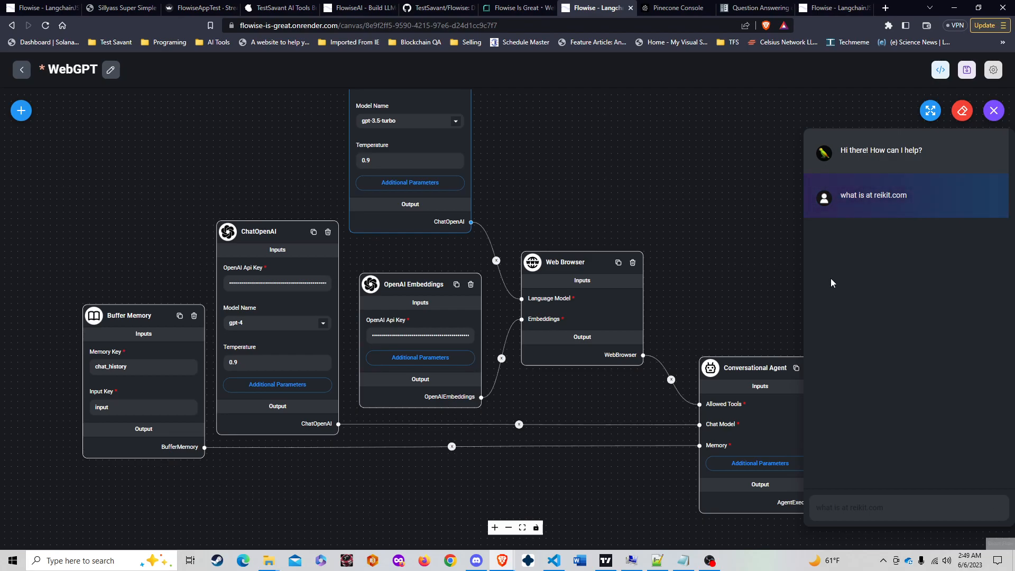
Switch to Discord, open the Midjourney Bot's "cyborg cat fighting a macaw" image grid in the browser and inspect it at full size
key(alt+Tab)
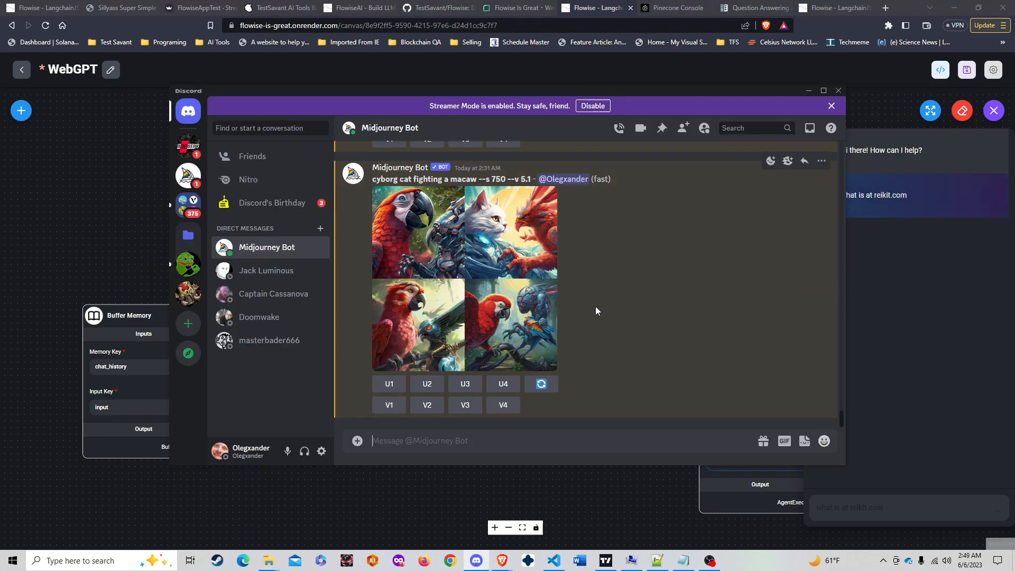
click(458, 293)
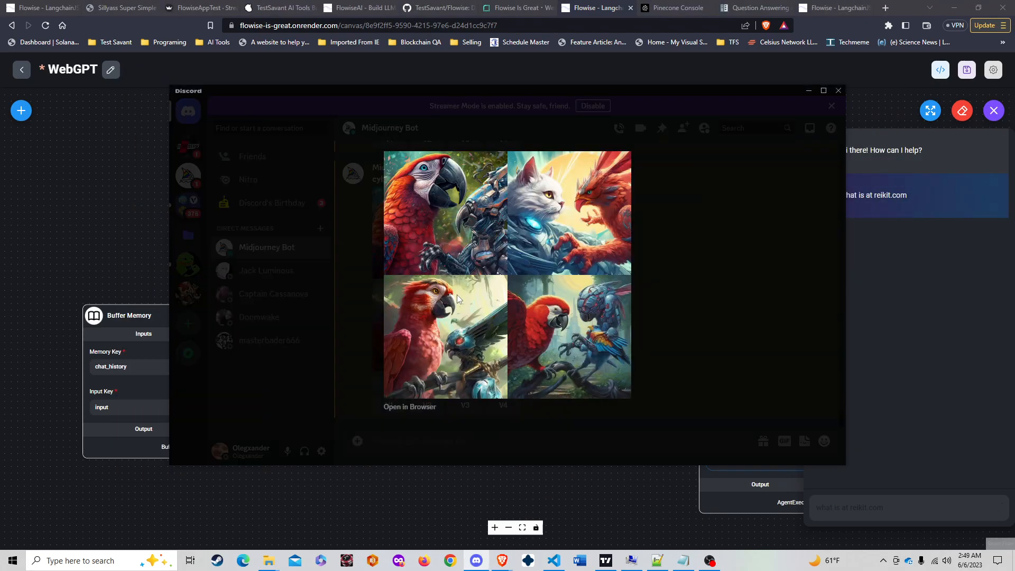
click(410, 408)
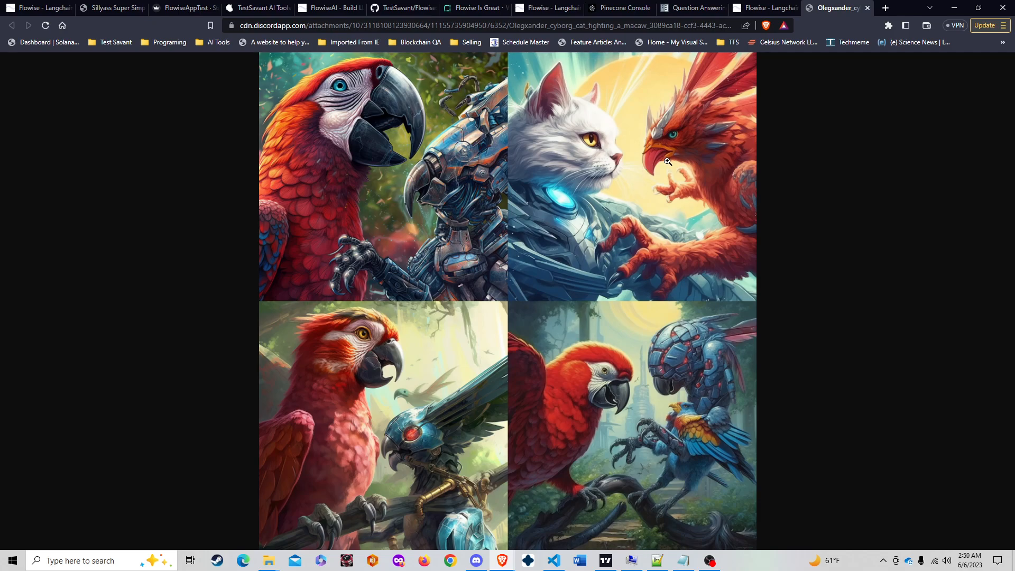
click(755, 202)
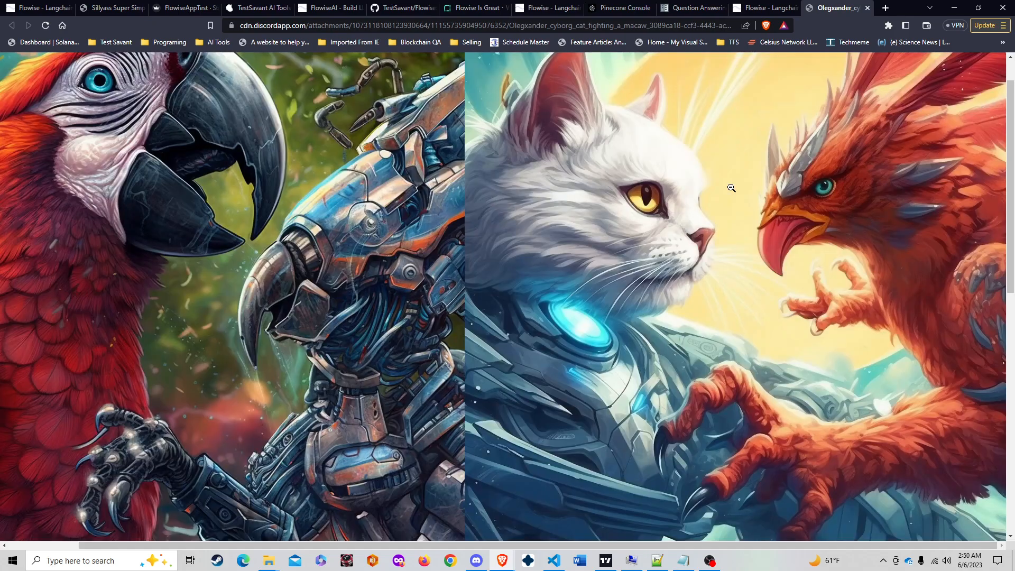
click(768, 249)
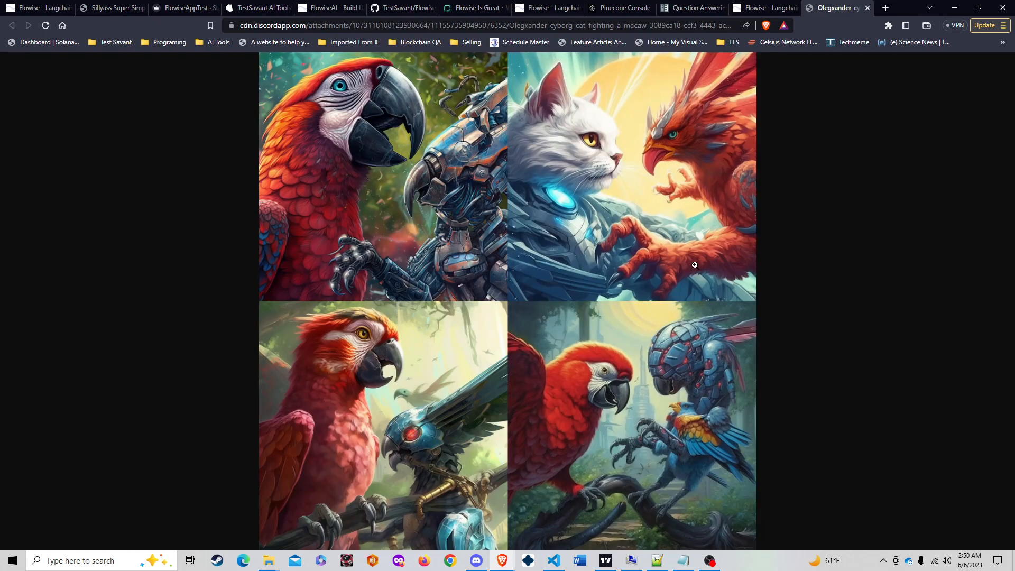
Go back to Discord, dismiss the image preview and browse the other macaw images in the Midjourney Bot conversation
key(alt+Tab)
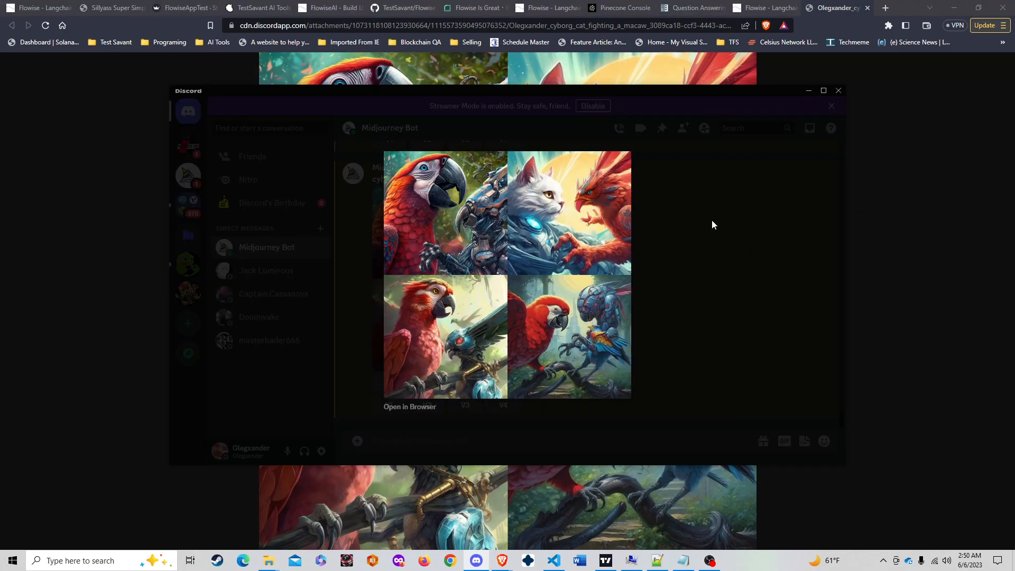
click(721, 237)
scroll(637, 313, down, 5)
scroll(638, 317, down, 5)
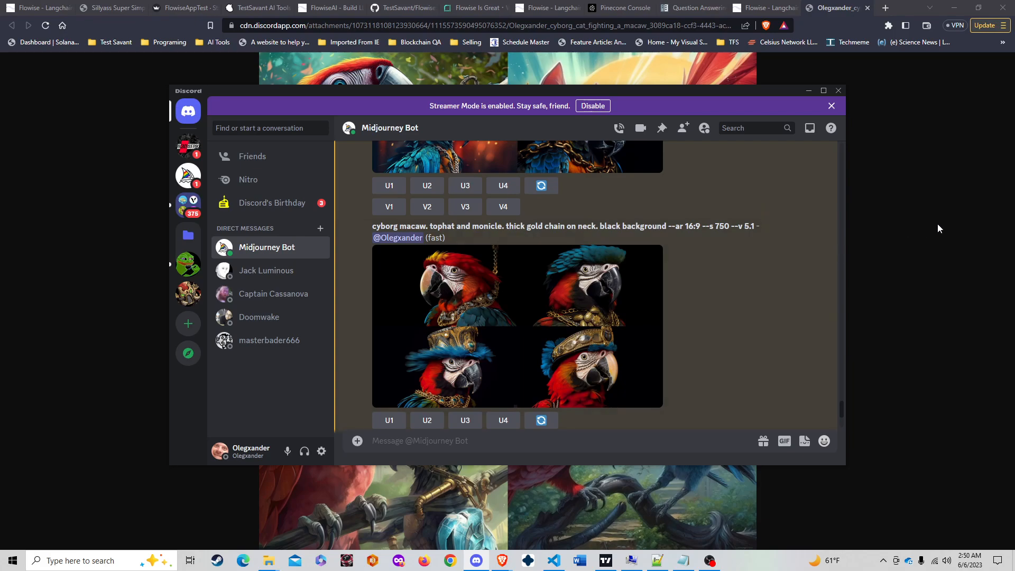
click(938, 224)
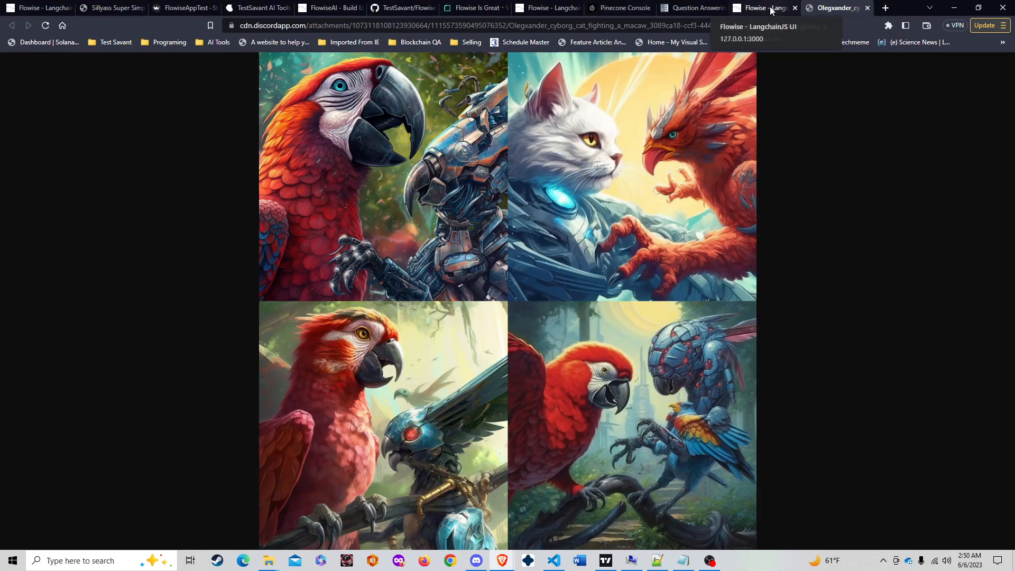
Return to the hosted WebGPT canvas and examine the chat's answer and how the Web Browser tool uses its language model and OpenAI Embeddings
click(549, 7)
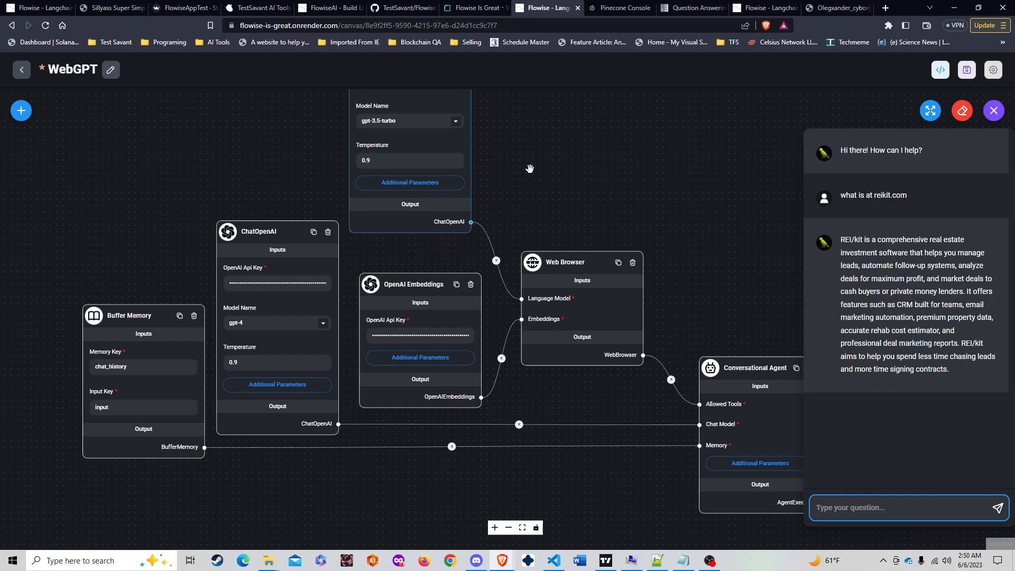
scroll(532, 168, down, 2)
drag(532, 168, 535, 244)
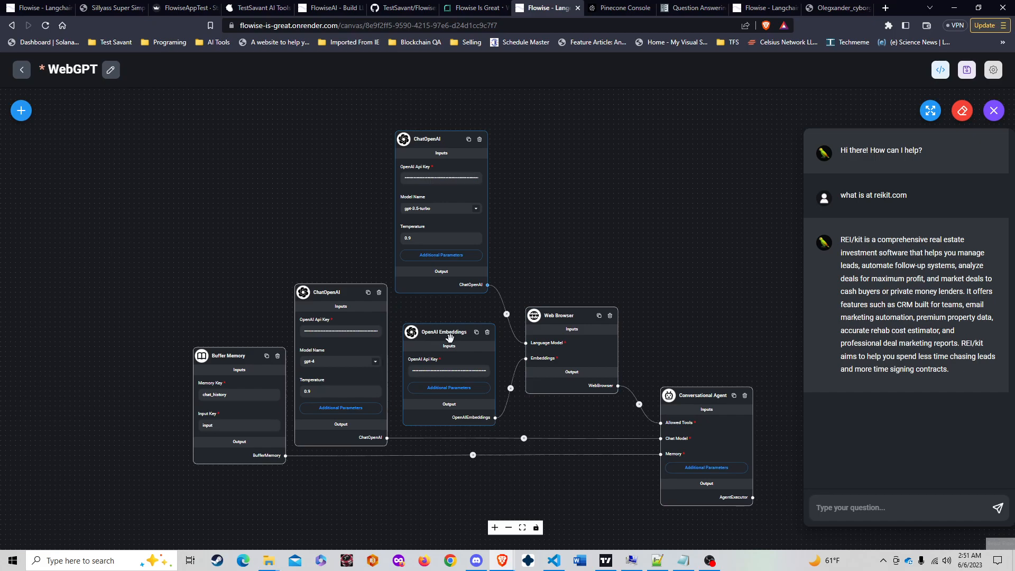
scroll(545, 344, up, 3)
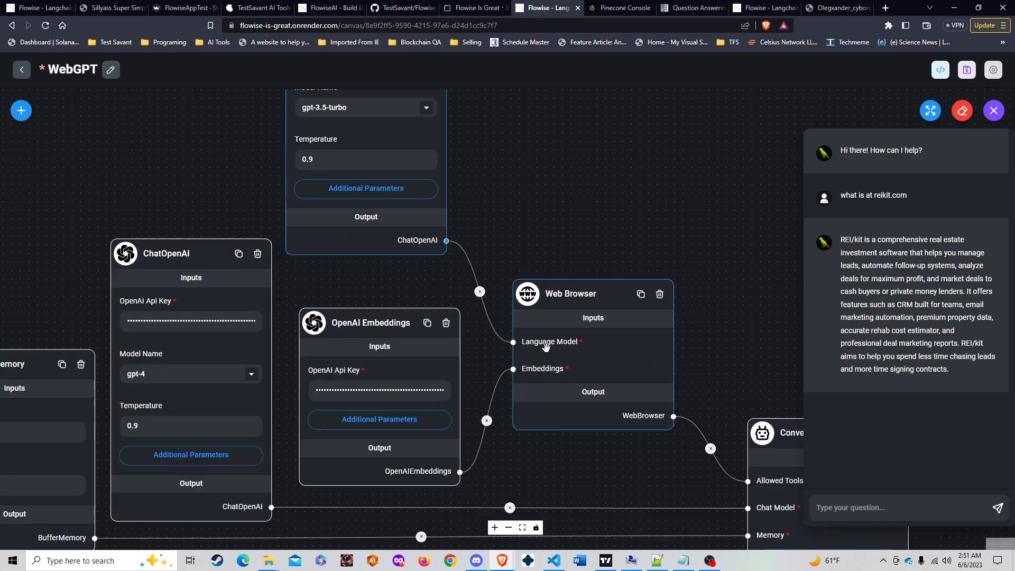
scroll(579, 300, up, 2)
scroll(580, 302, up, 2)
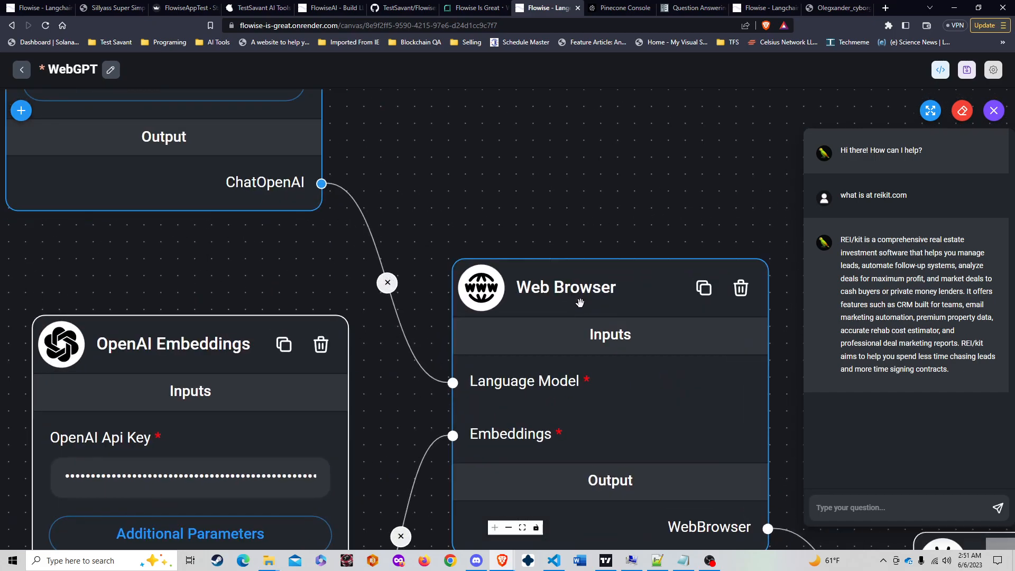
scroll(580, 302, down, 2)
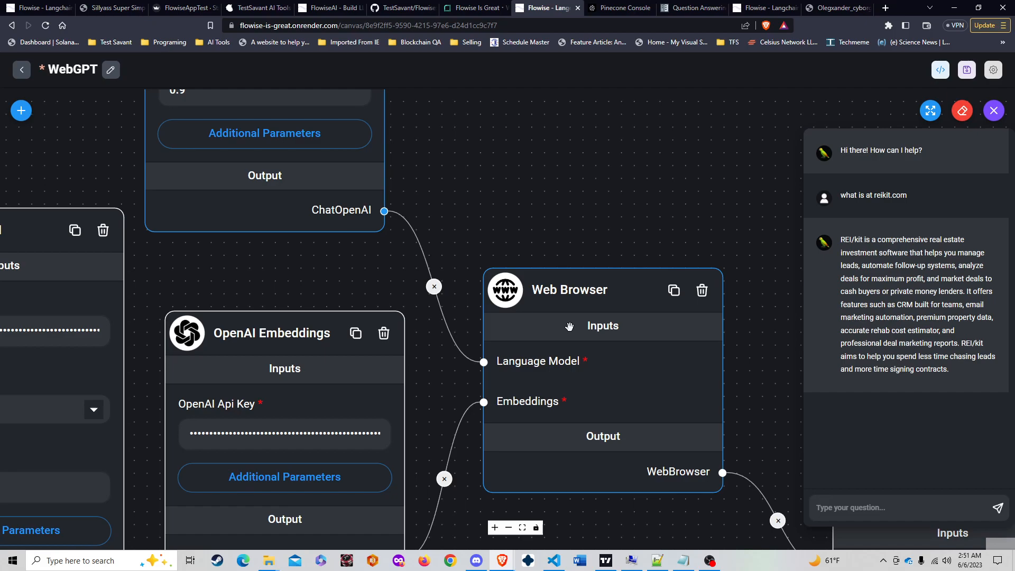
scroll(569, 326, down, 5)
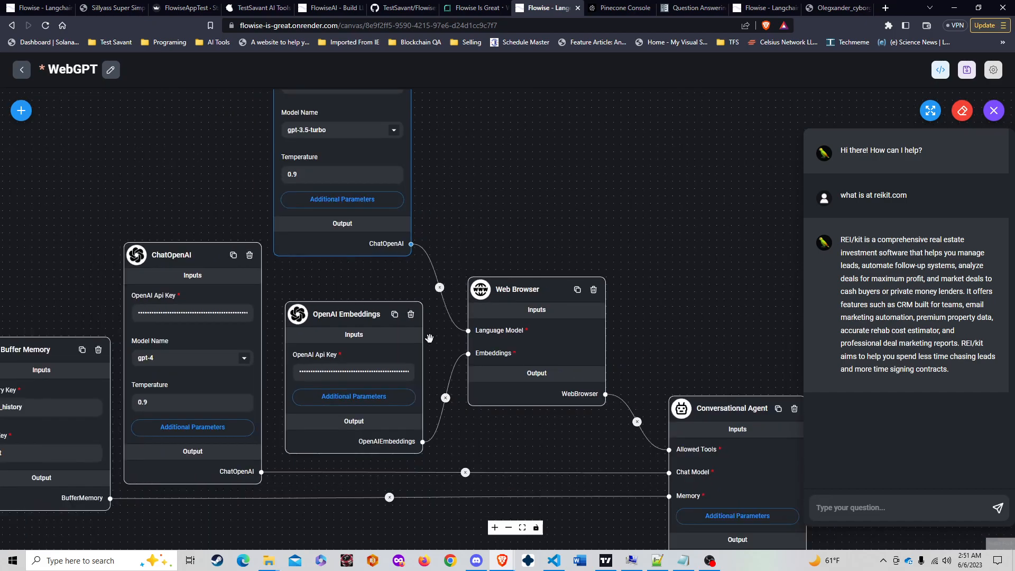
scroll(340, 328, up, 2)
scroll(340, 329, up, 3)
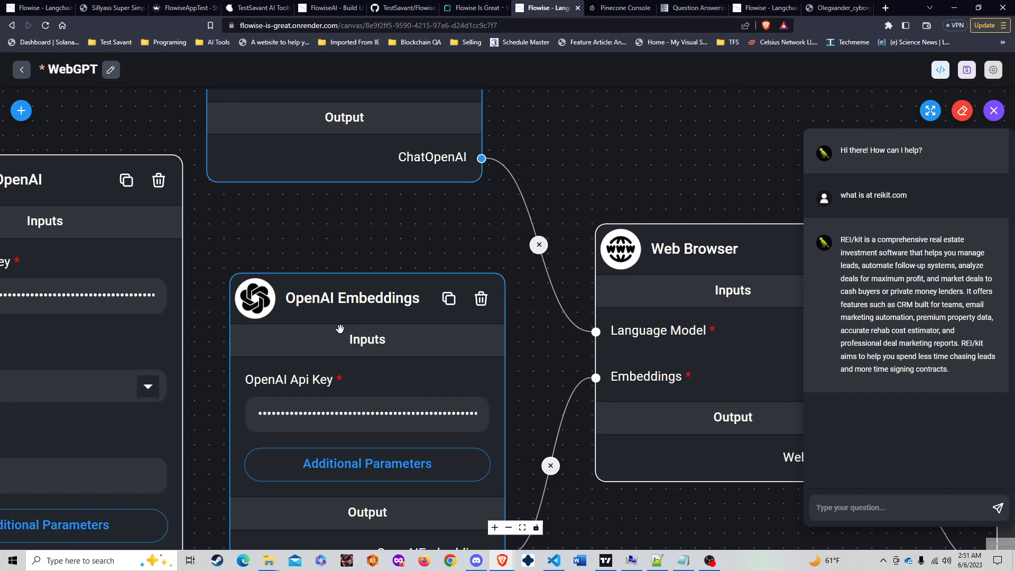
scroll(339, 328, down, 3)
scroll(348, 333, down, 2)
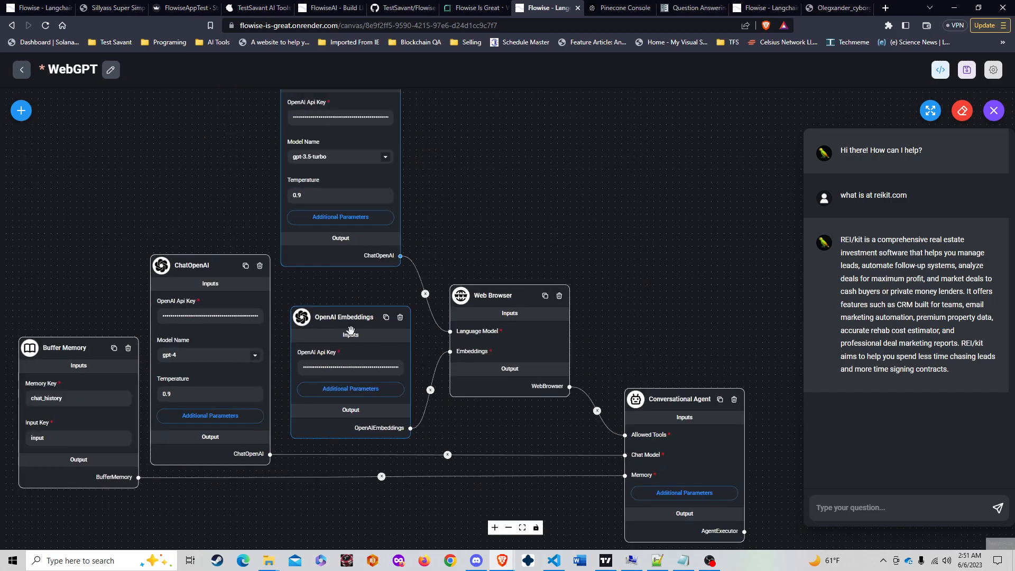
Examine the Conversational Agent's Allowed Tools, Chat Model and Memory inputs and the nodes feeding them
drag(452, 152, 444, 187)
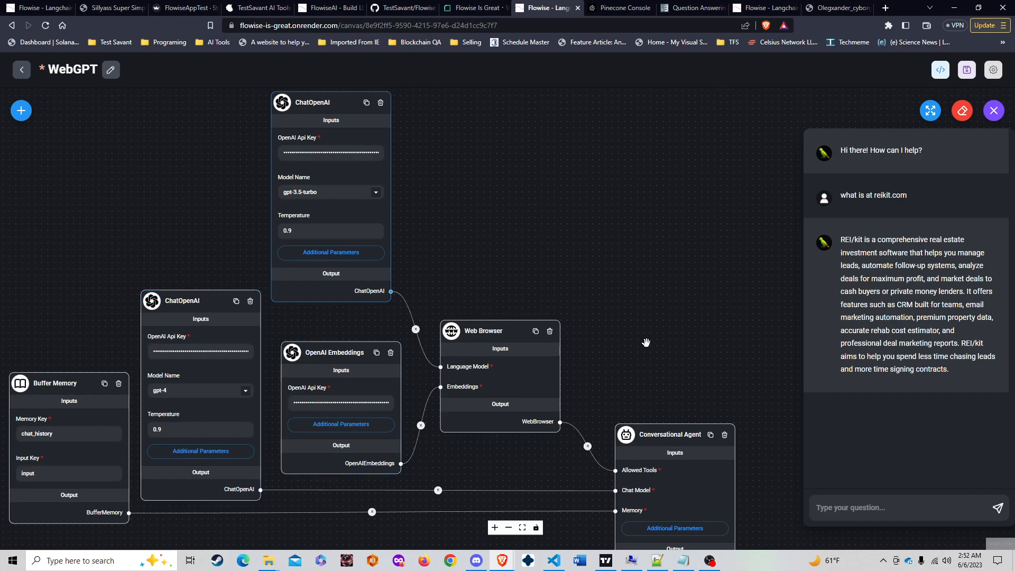
drag(646, 343, 661, 273)
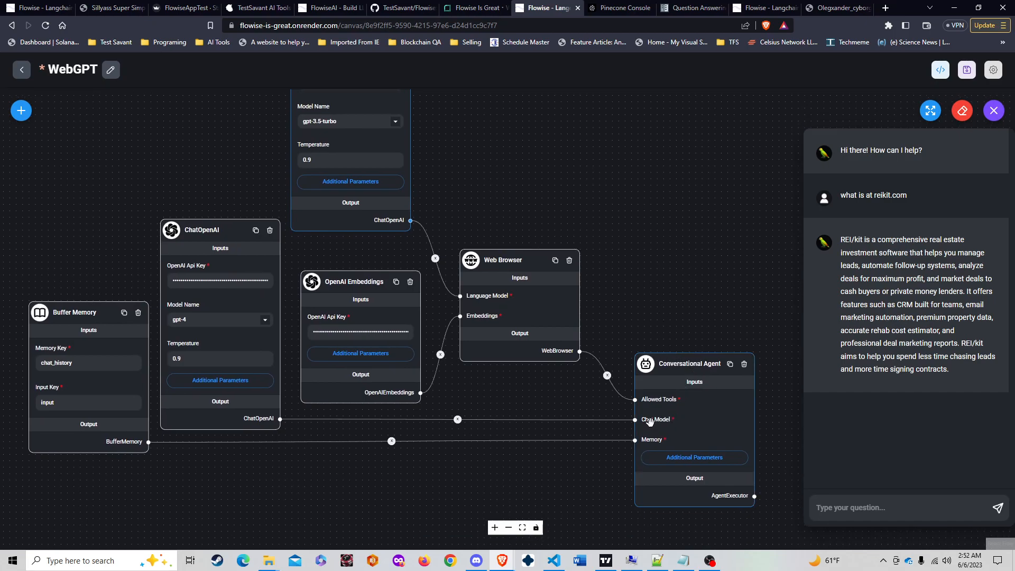
scroll(656, 420, up, 5)
drag(732, 426, 666, 392)
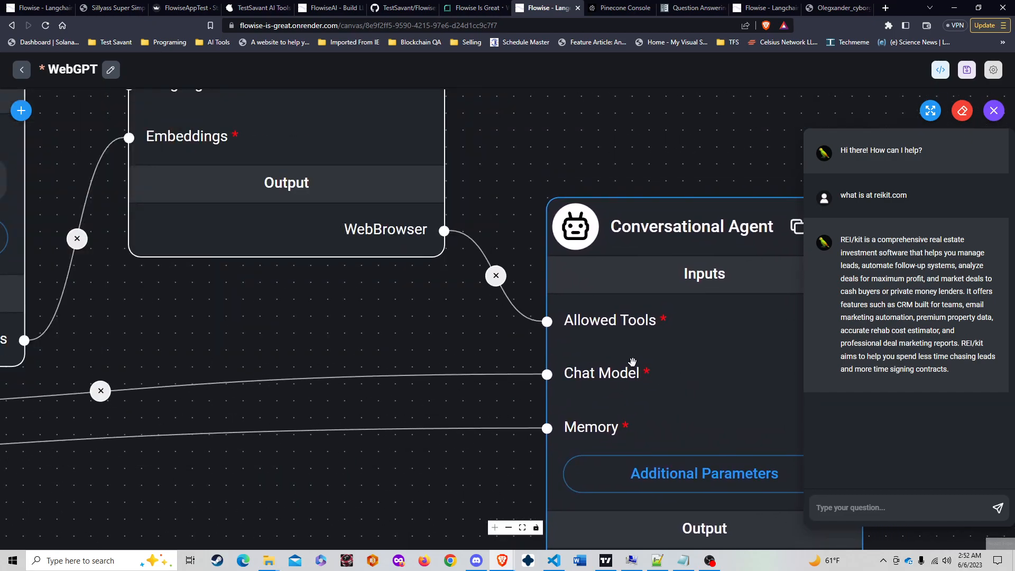
click(187, 390)
click(623, 408)
Remove the link from the gpt-4 ChatOpenAI node to the Conversational Agent's Chat Model input and reconnect the two
scroll(551, 353, down, 7)
drag(317, 472, 451, 483)
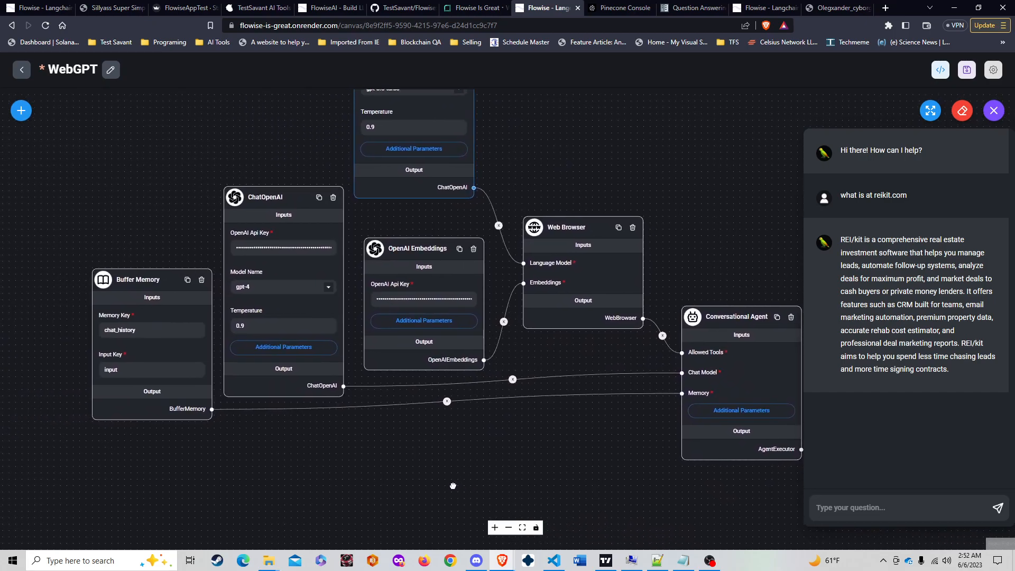
click(514, 378)
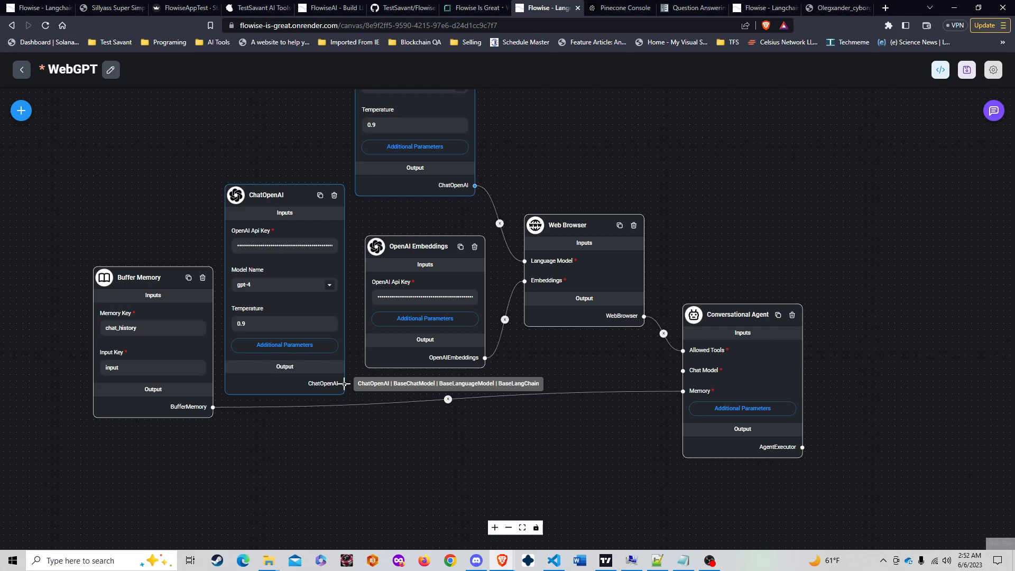
drag(344, 383, 682, 371)
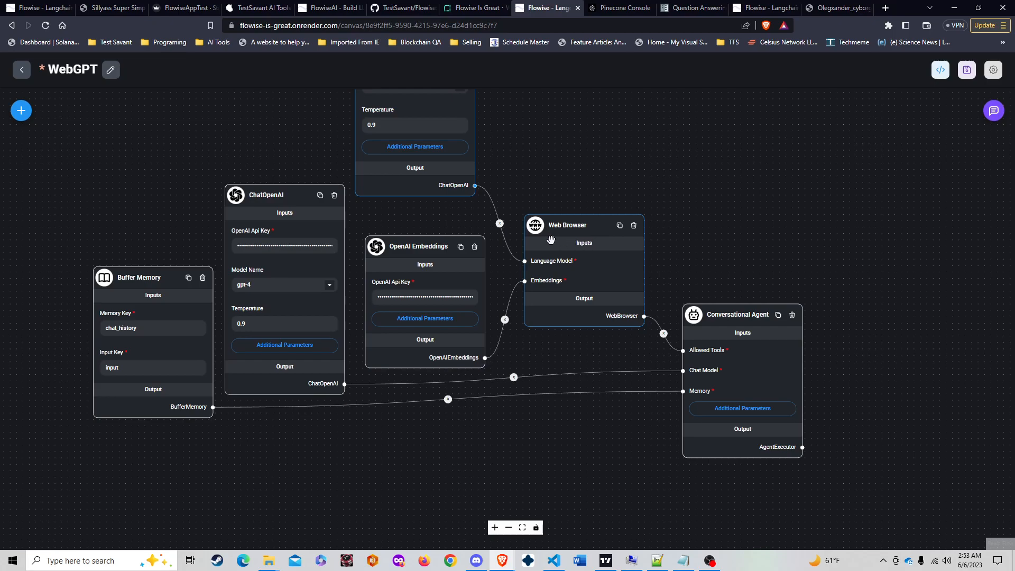
Examine the gpt-3.5-turbo ChatOpenAI node, the OpenAI Embeddings node and the Buffer Memory node's memory and input keys
scroll(556, 235, down, 2)
drag(566, 153, 619, 309)
scroll(524, 279, up, 5)
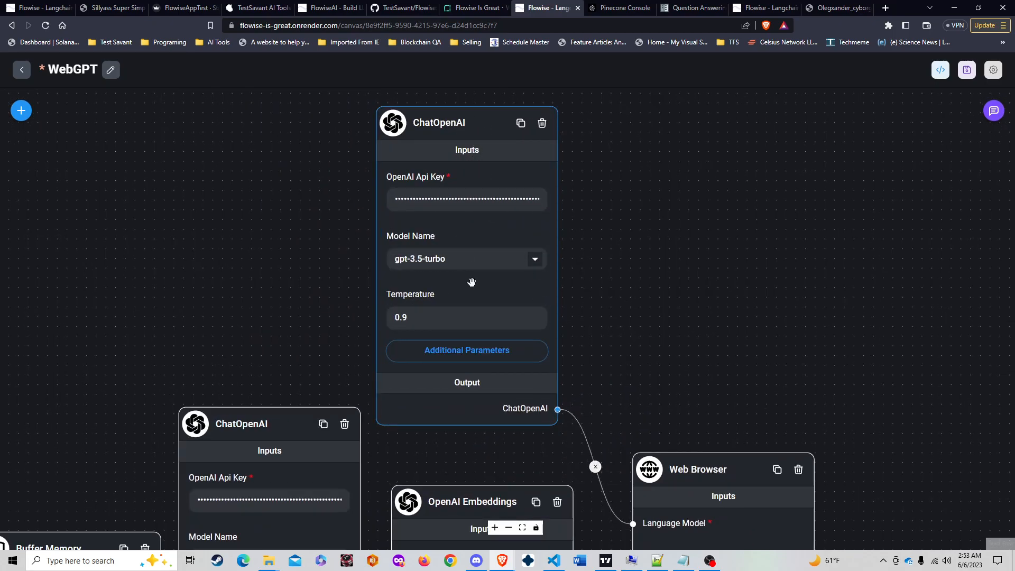
scroll(472, 287, down, 2)
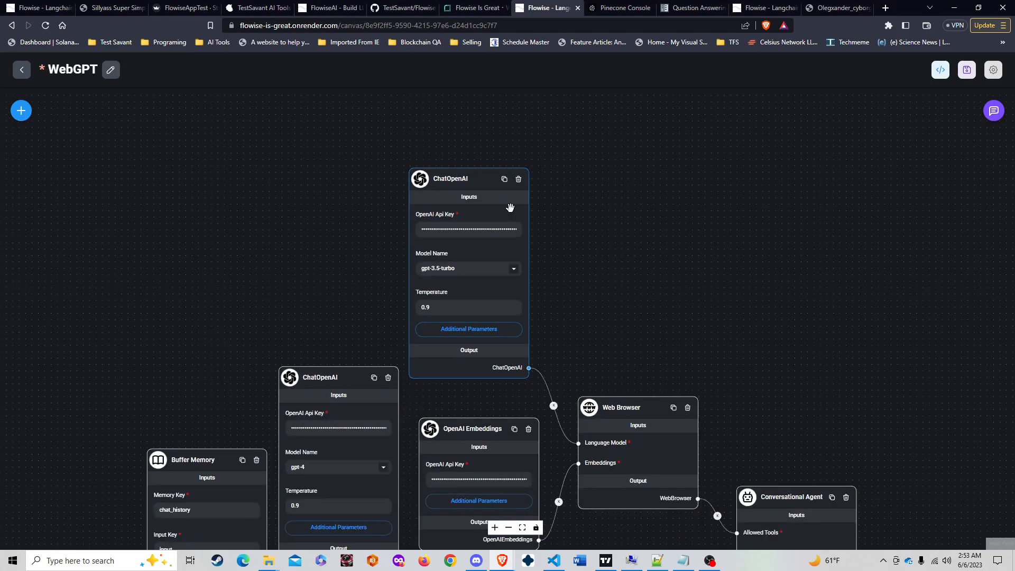
drag(587, 251, 709, 187)
scroll(579, 359, up, 5)
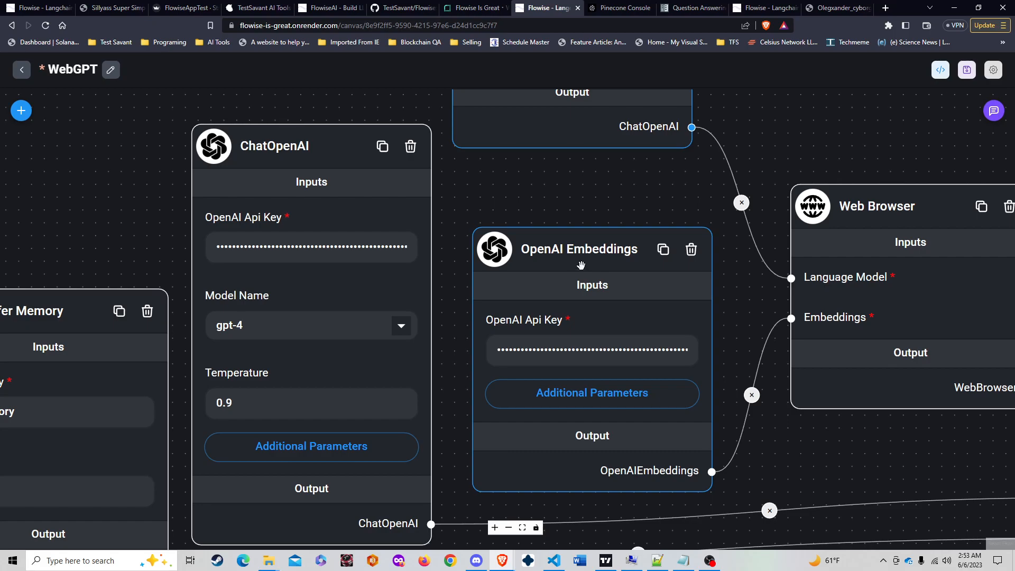
scroll(581, 265, down, 2)
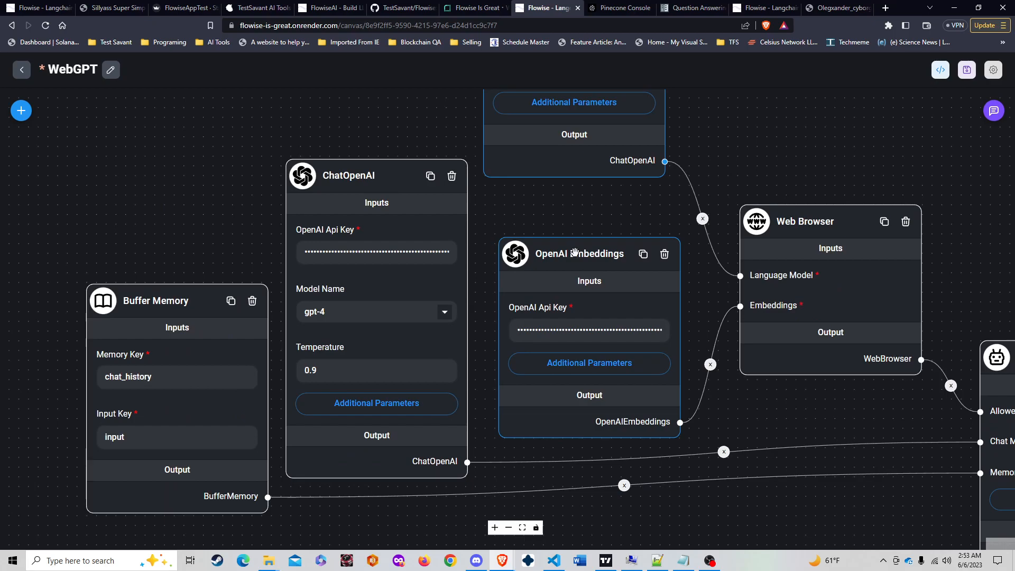
scroll(573, 252, down, 1)
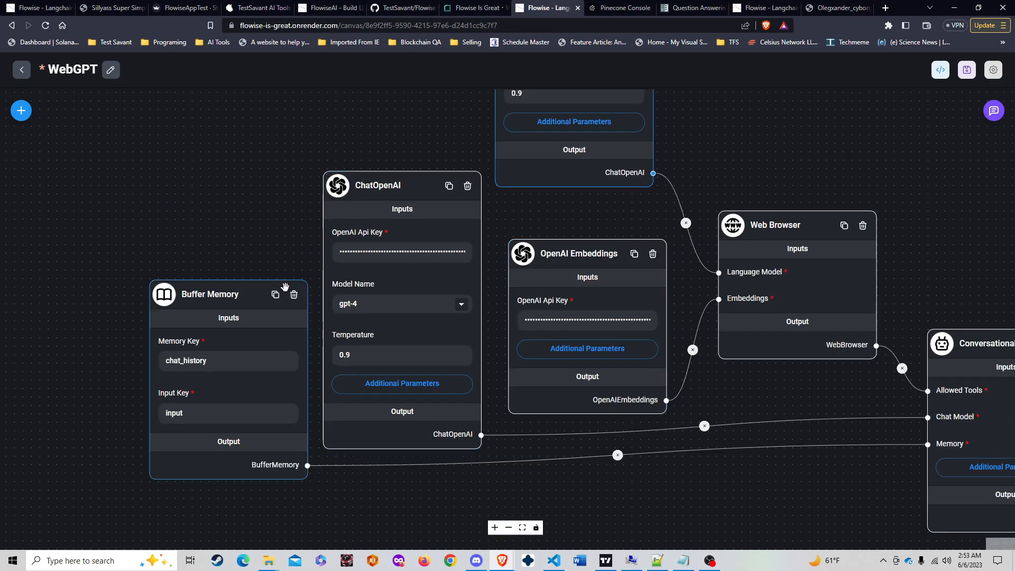
scroll(226, 296, up, 1)
scroll(209, 325, up, 1)
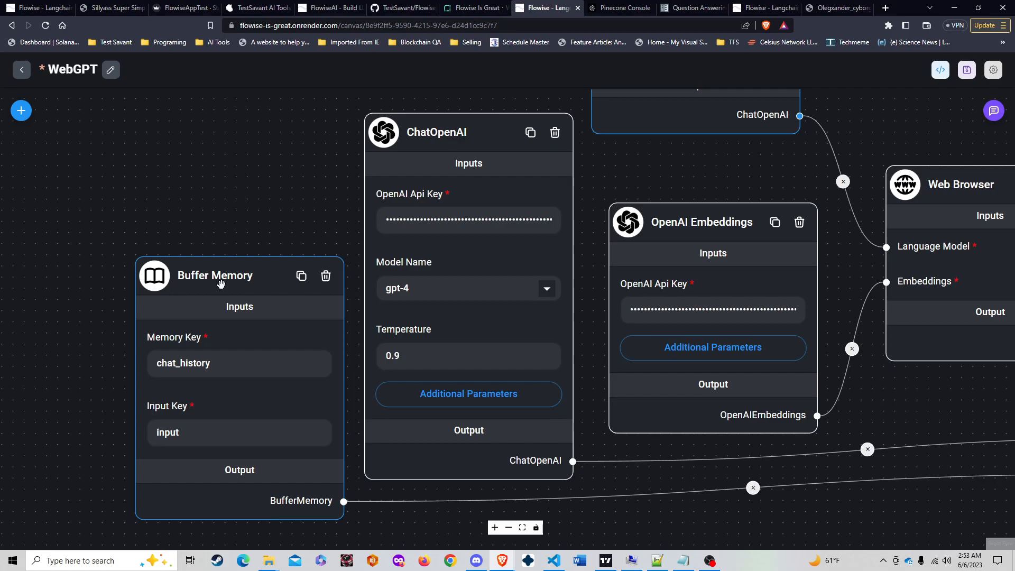
Save the WebGPT chatflow and reopen its chat
scroll(220, 283, down, 5)
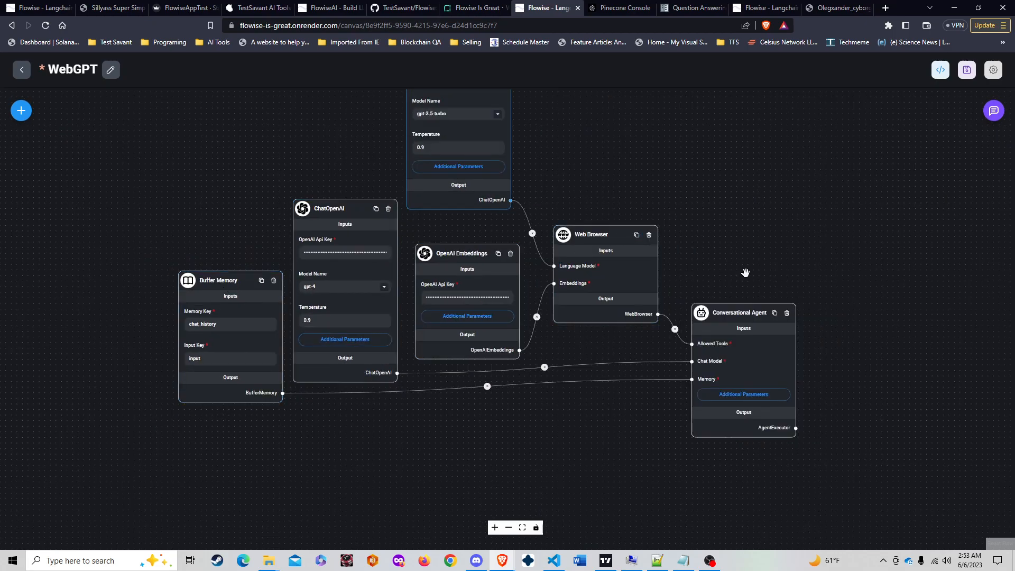
scroll(693, 315, up, 4)
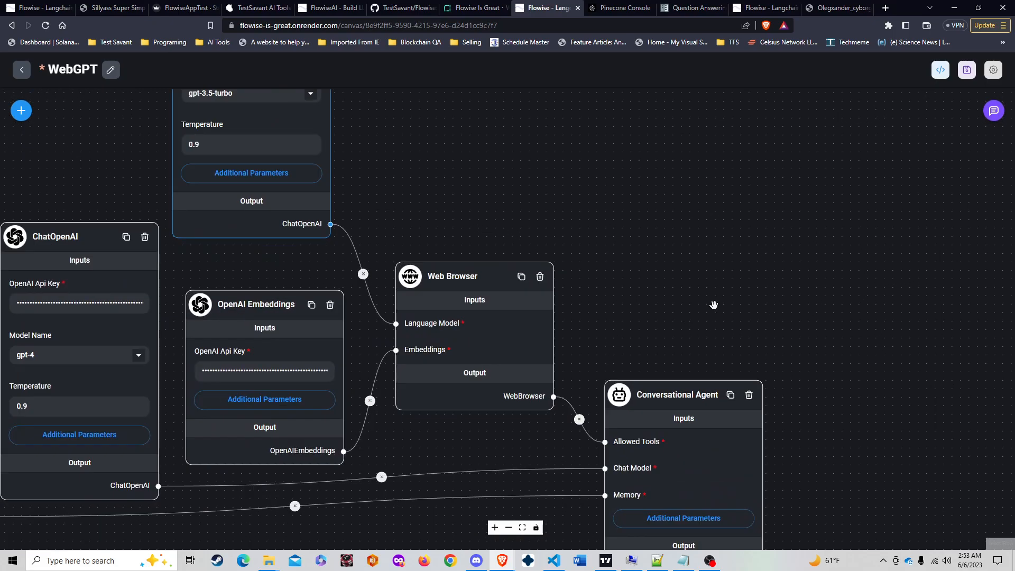
scroll(660, 319, down, 2)
drag(913, 114, 845, 120)
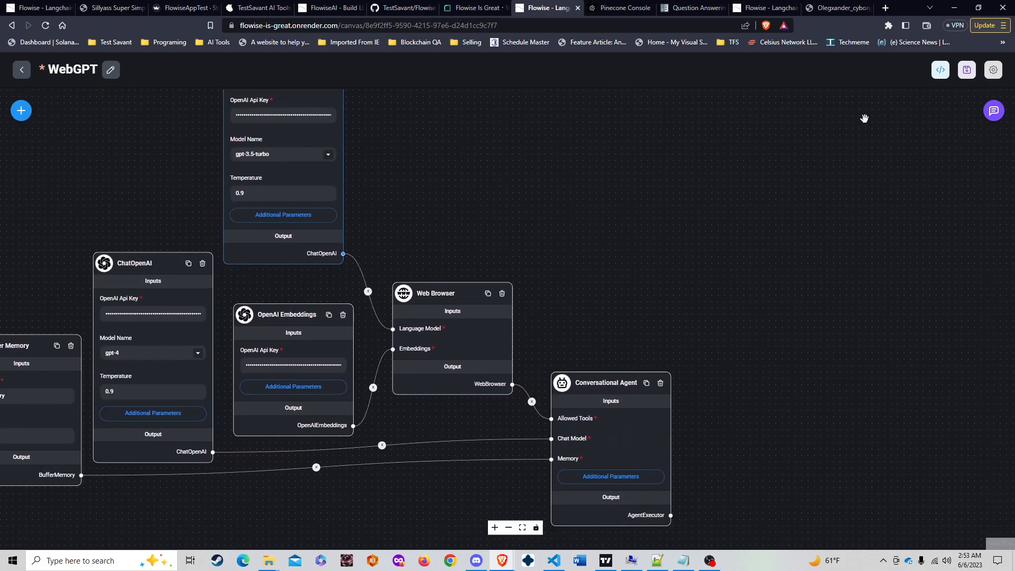
click(967, 70)
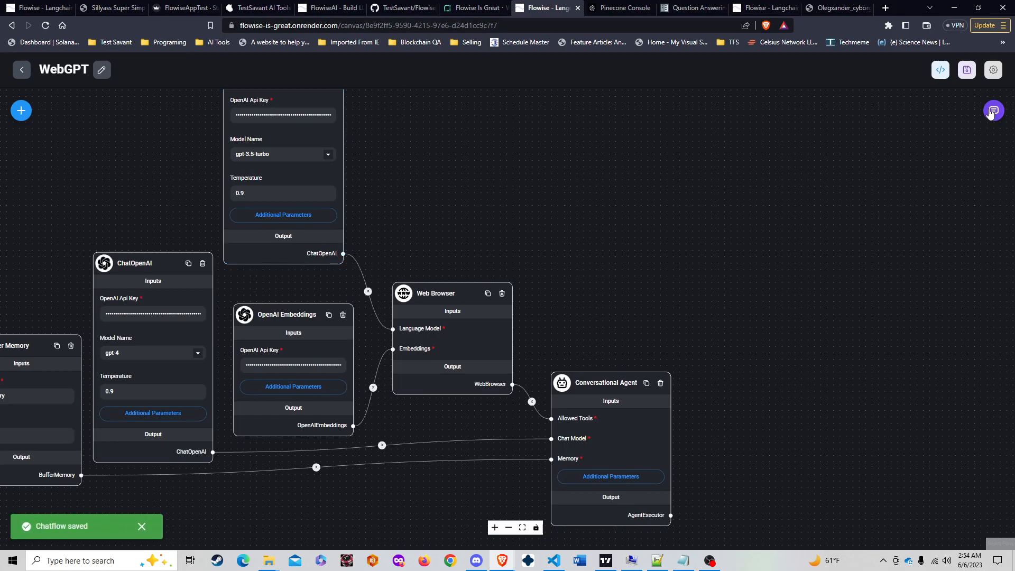
click(993, 111)
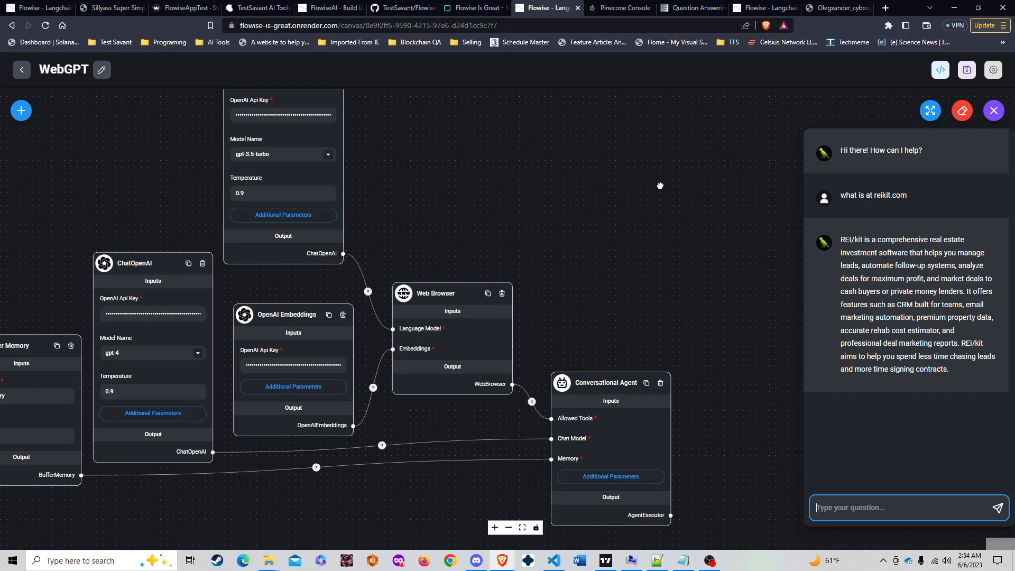
Leave the WebGPT chatflow and open the marketplace of chatflow templates
drag(539, 186, 659, 211)
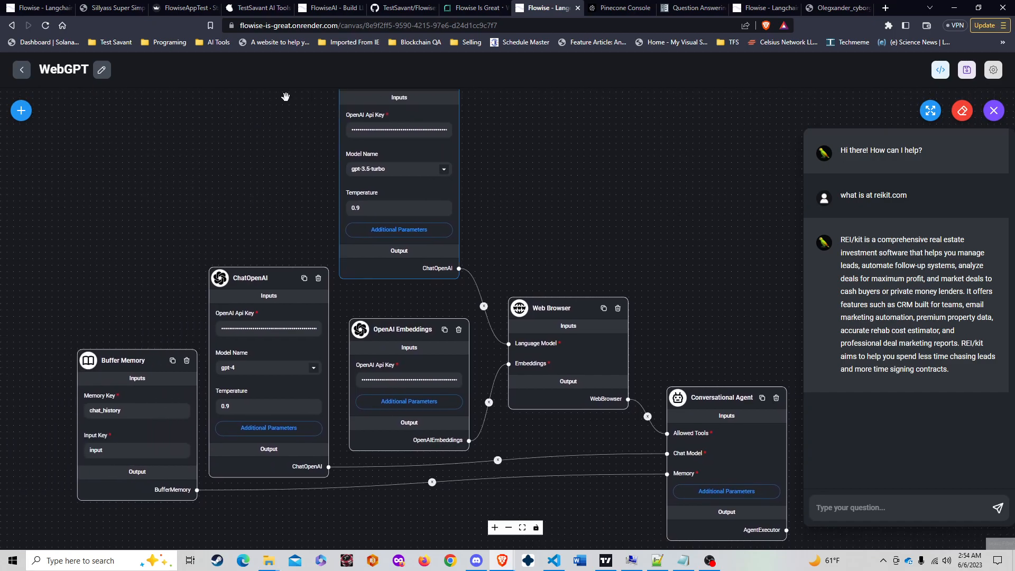
click(21, 68)
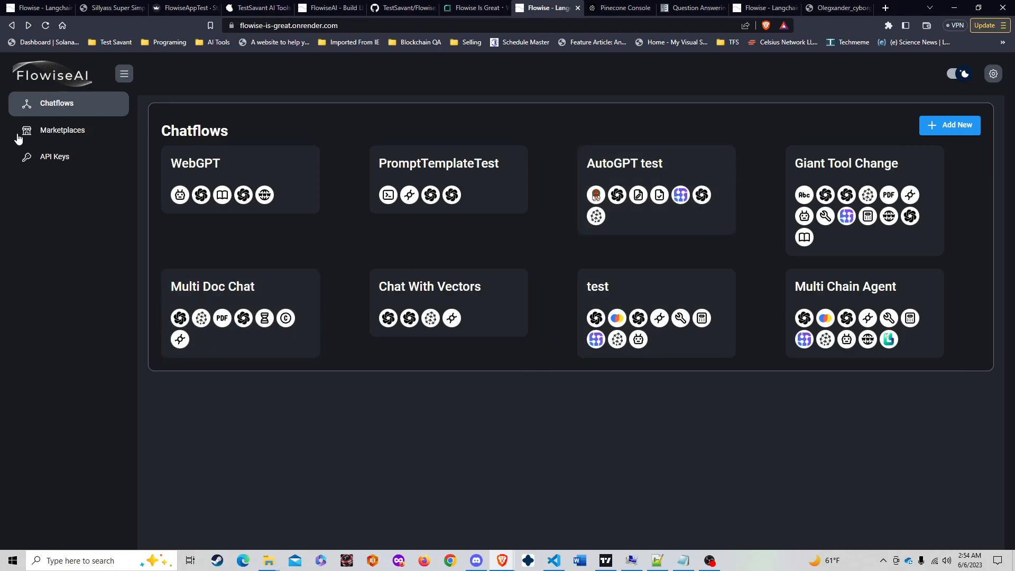
click(74, 130)
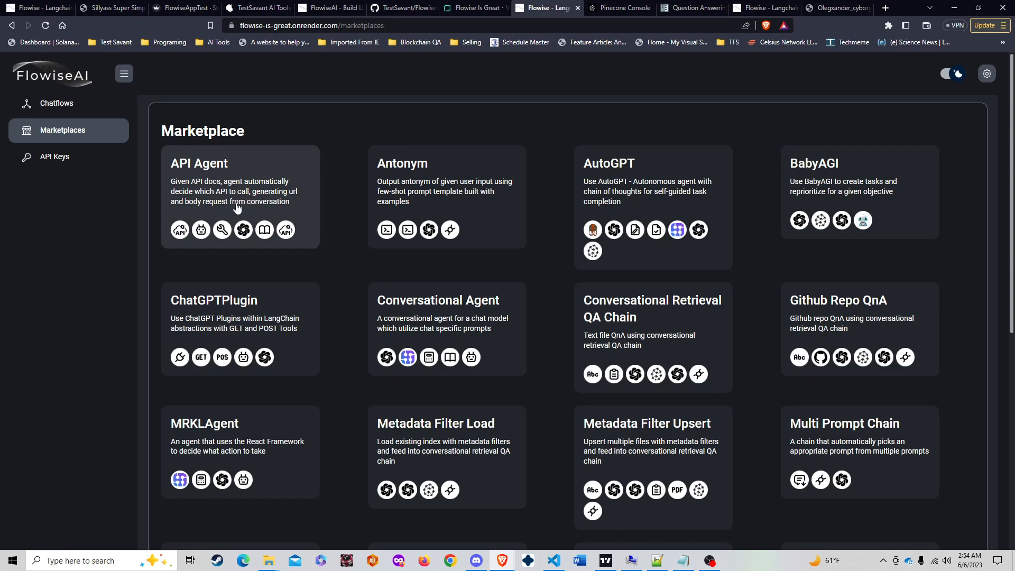
Open the API Agent template and examine its GET API Chain, POST API Chain, Chain Tool and Conversational Agent nodes
click(252, 190)
scroll(311, 280, up, 5)
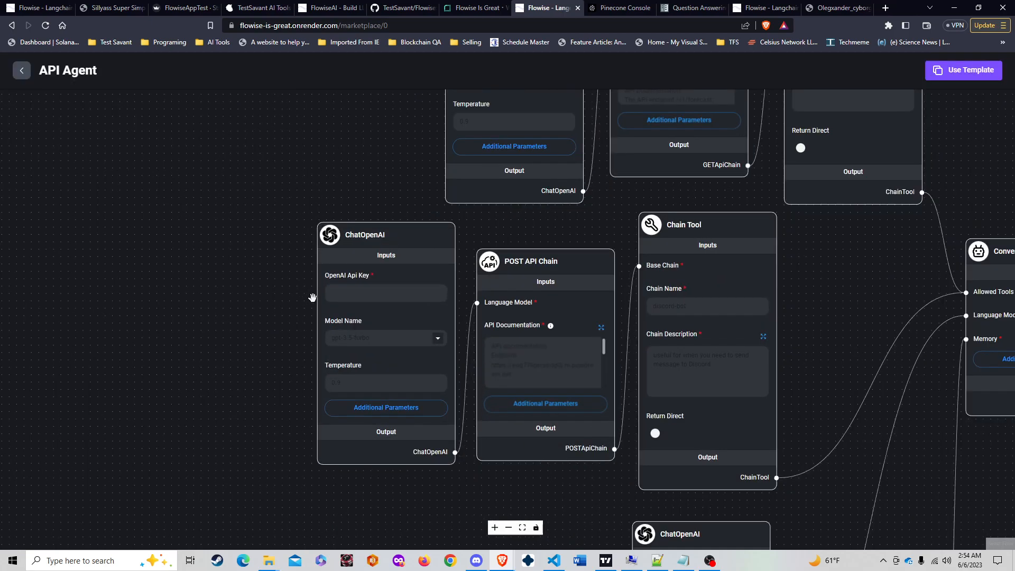
drag(266, 302, 107, 301)
drag(242, 146, 192, 252)
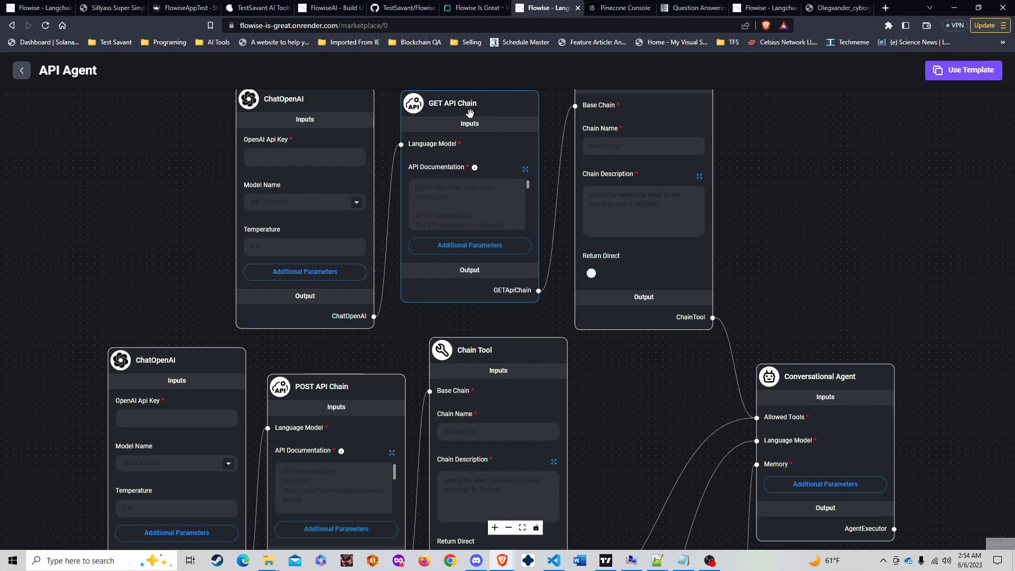
scroll(443, 168, down, 3)
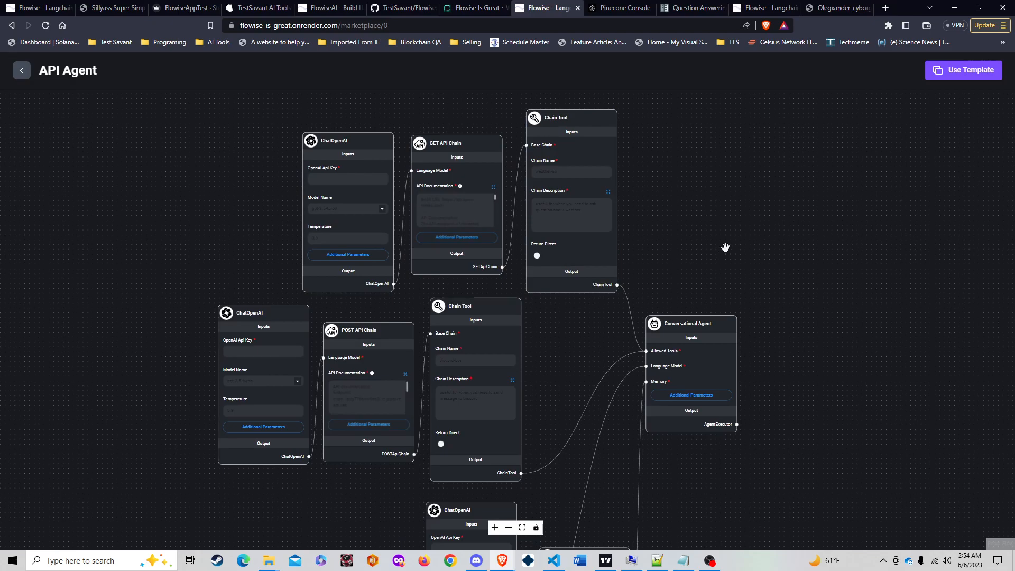
scroll(719, 254, down, 4)
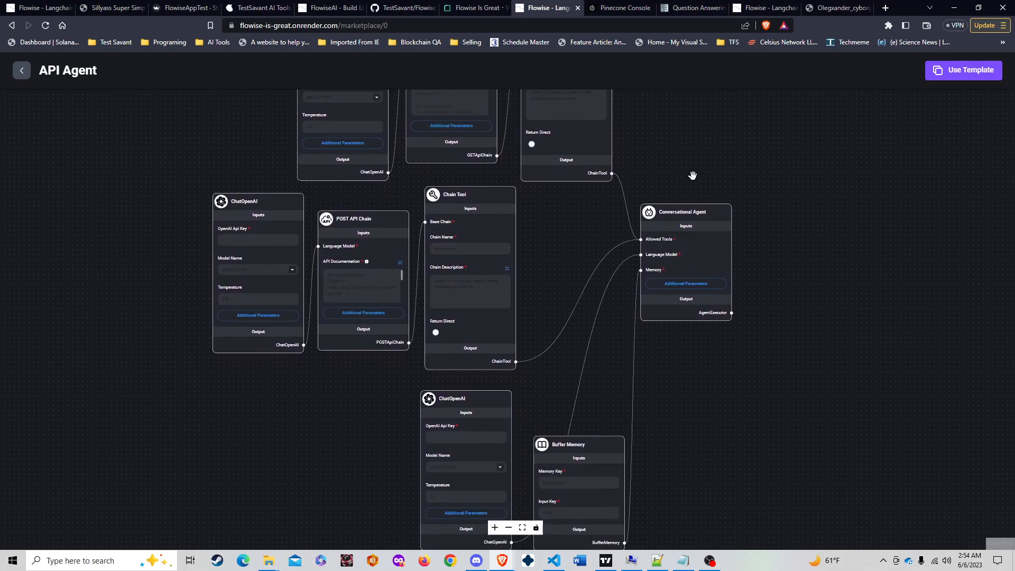
scroll(692, 175, up, 4)
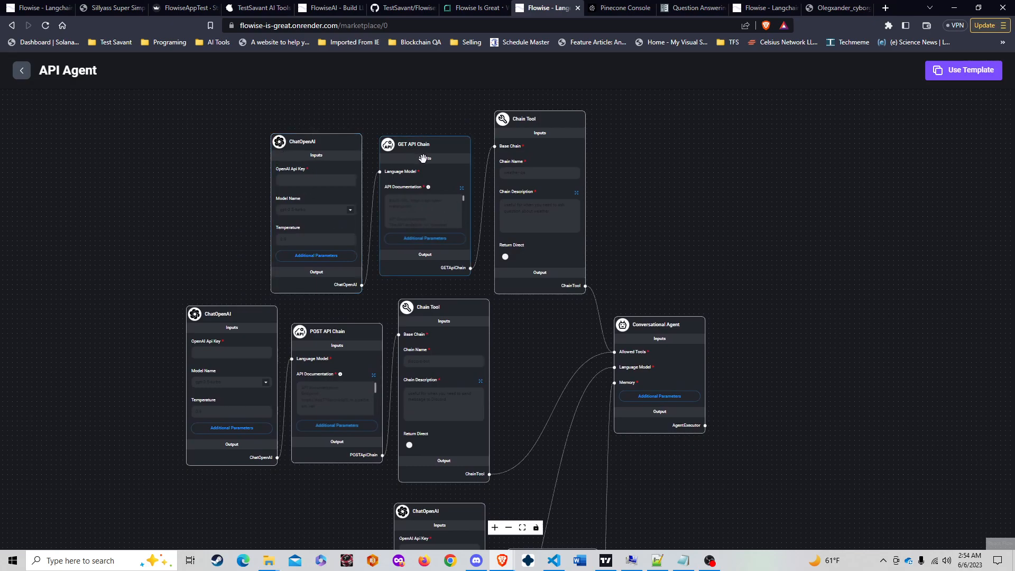
scroll(423, 158, up, 3)
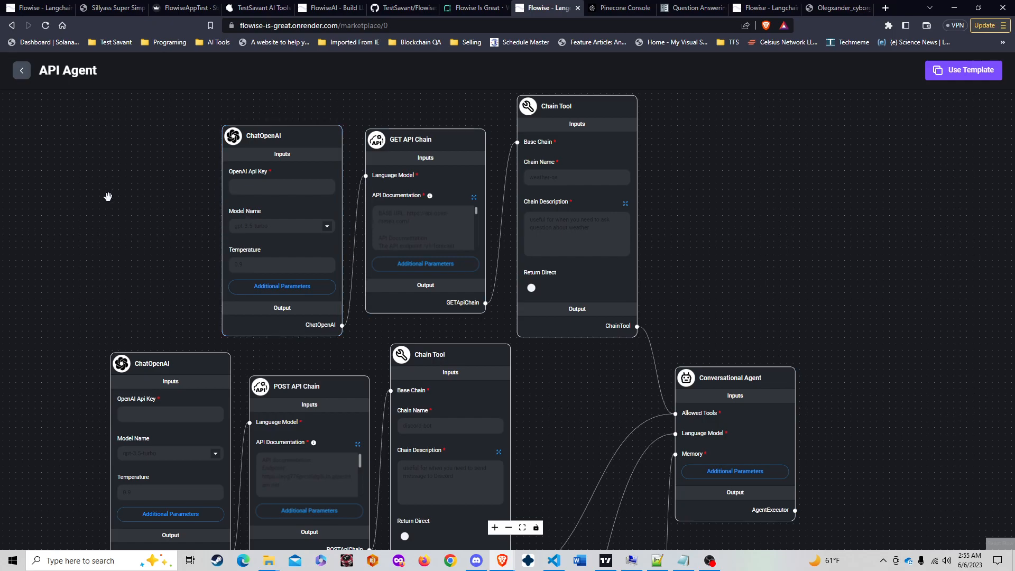
scroll(108, 197, down, 3)
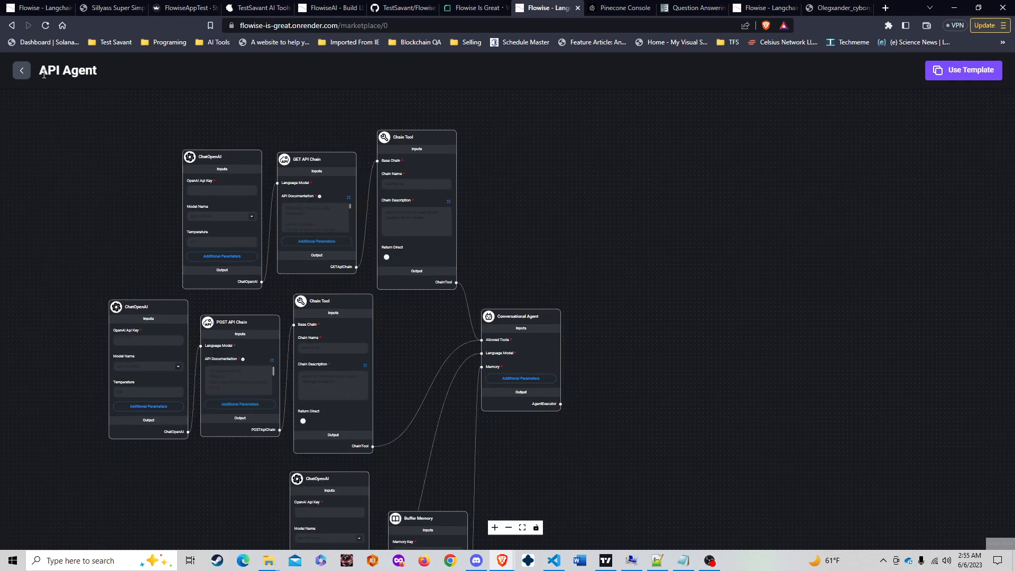
Return to the marketplace, open the AutoGPT template and examine its file, Serp API, Pinecone and OpenAI nodes feeding the AutoGPT node
click(22, 71)
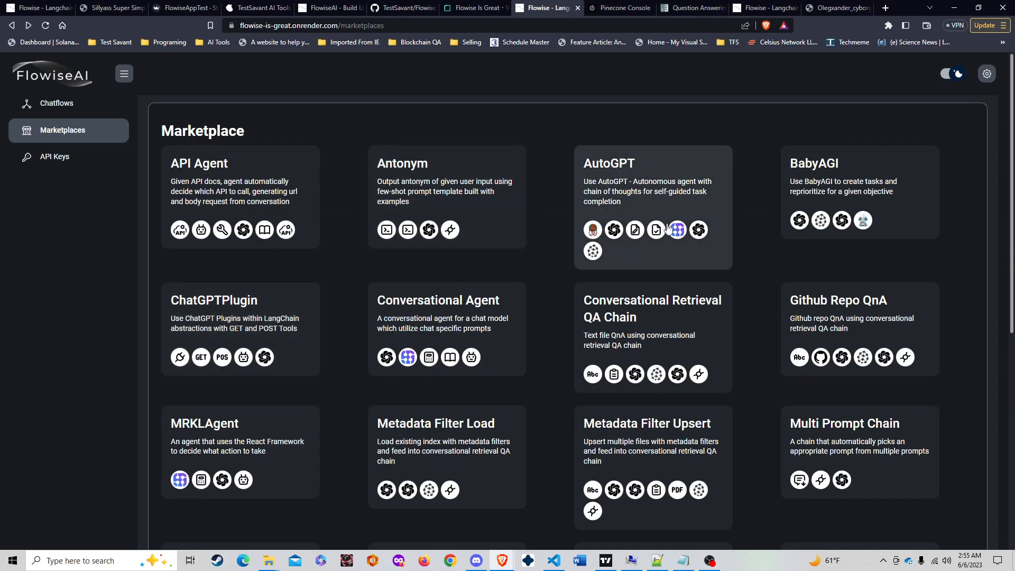
click(682, 201)
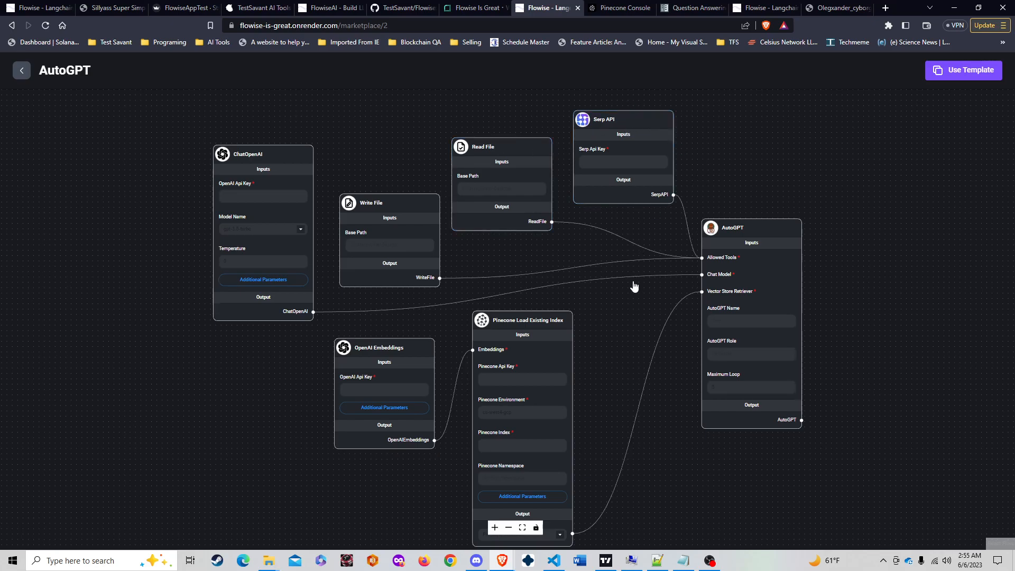
scroll(533, 325, up, 5)
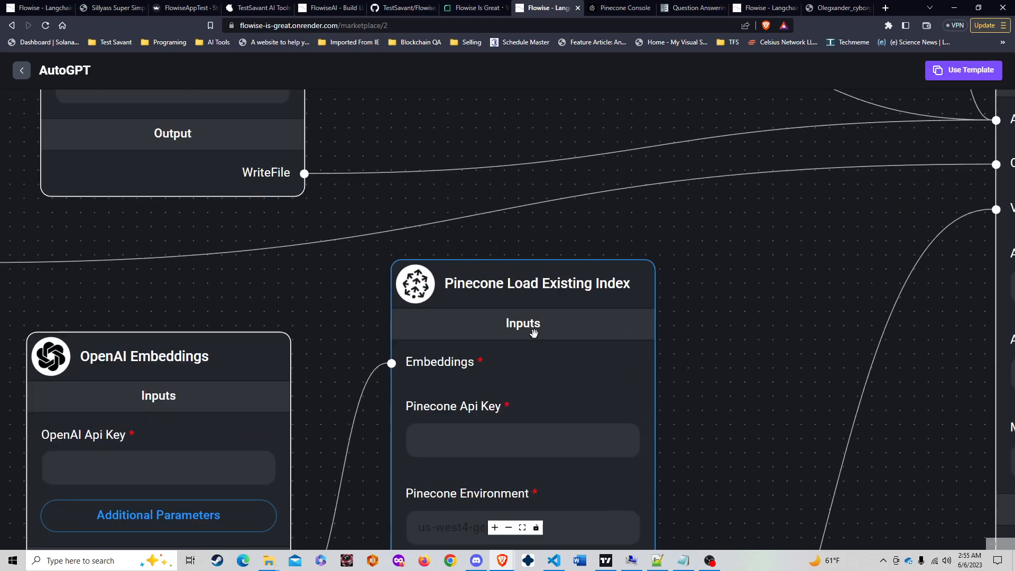
drag(749, 369, 774, 185)
scroll(637, 132, down, 2)
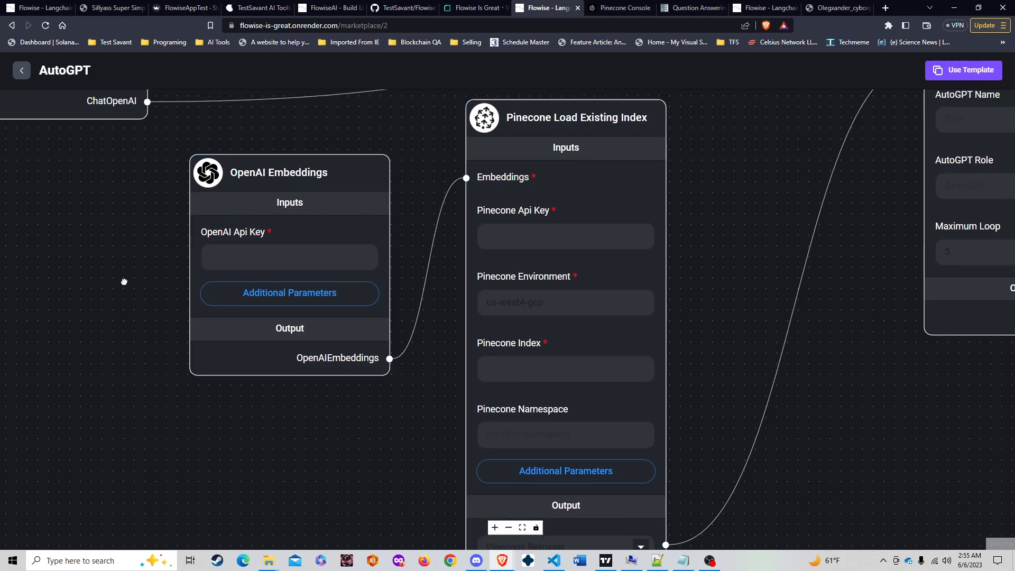
scroll(157, 333, down, 5)
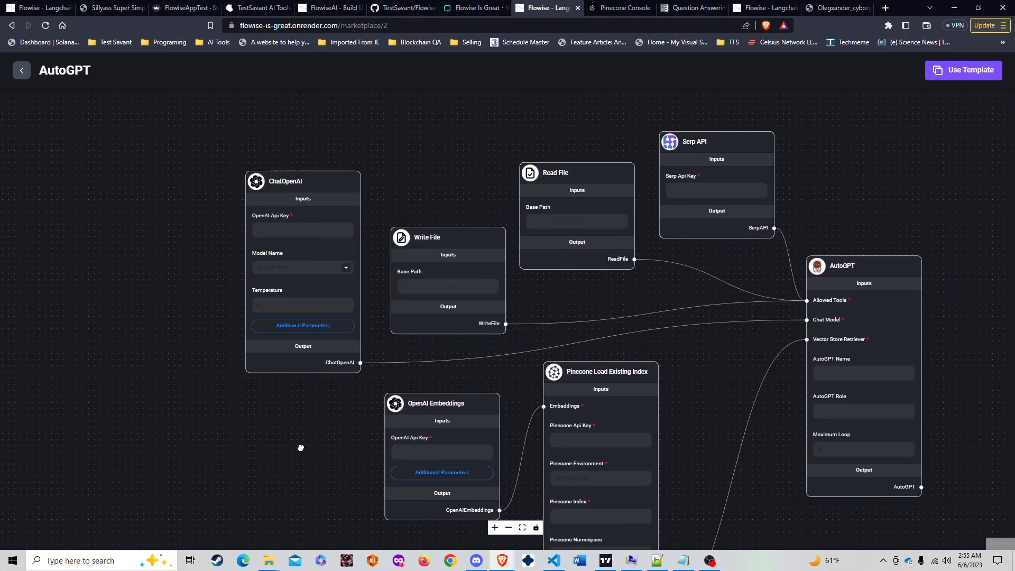
drag(301, 448, 311, 448)
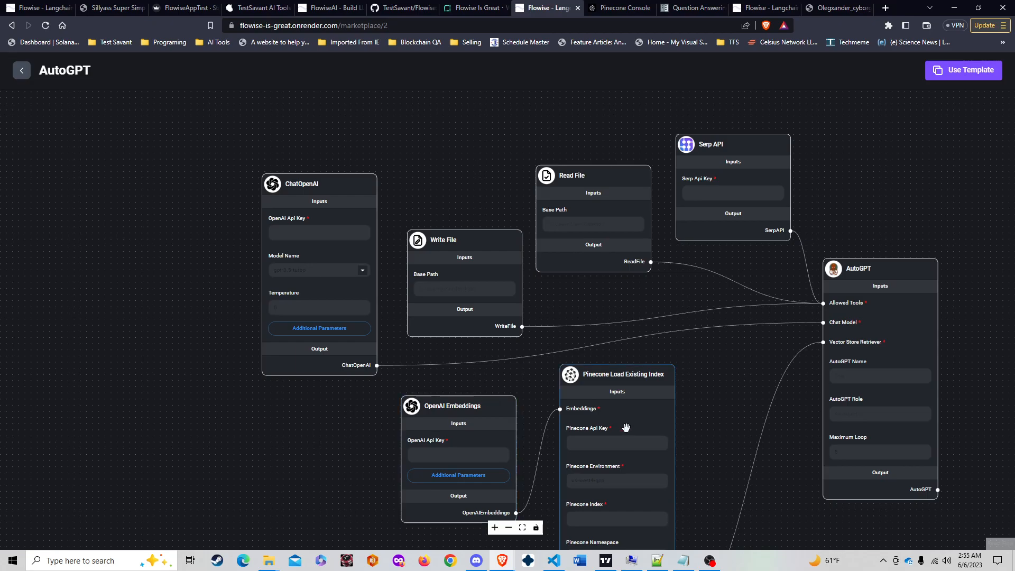
scroll(626, 425, up, 2)
scroll(352, 396, down, 2)
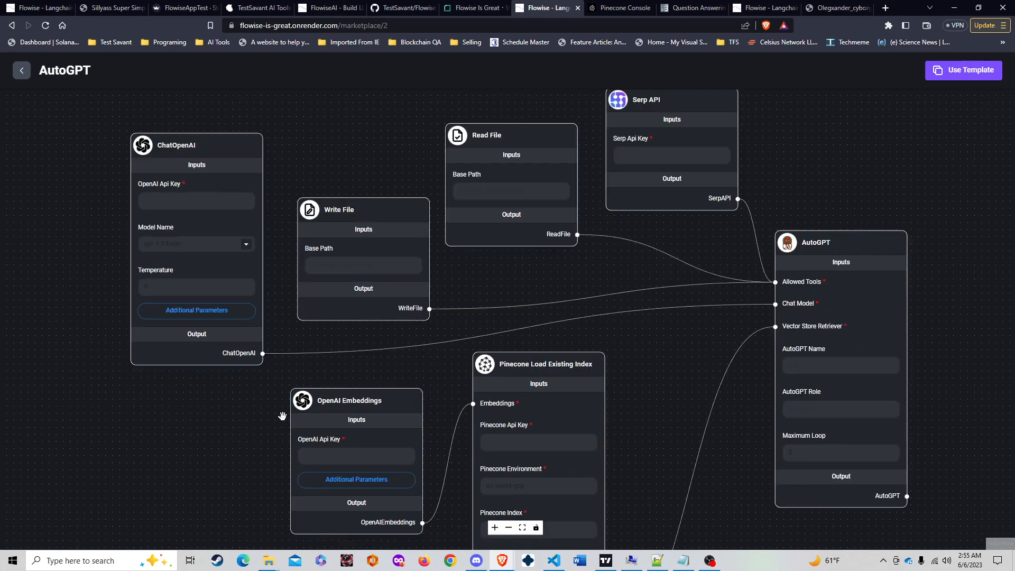
scroll(425, 200, down, 2)
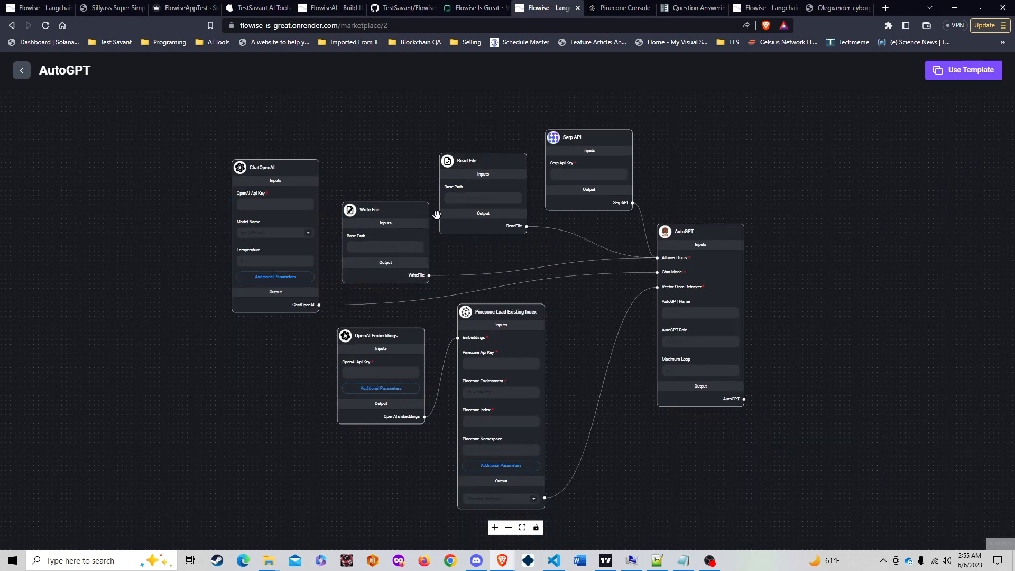
Return to the marketplace and browse the other available templates
key(alt+Left)
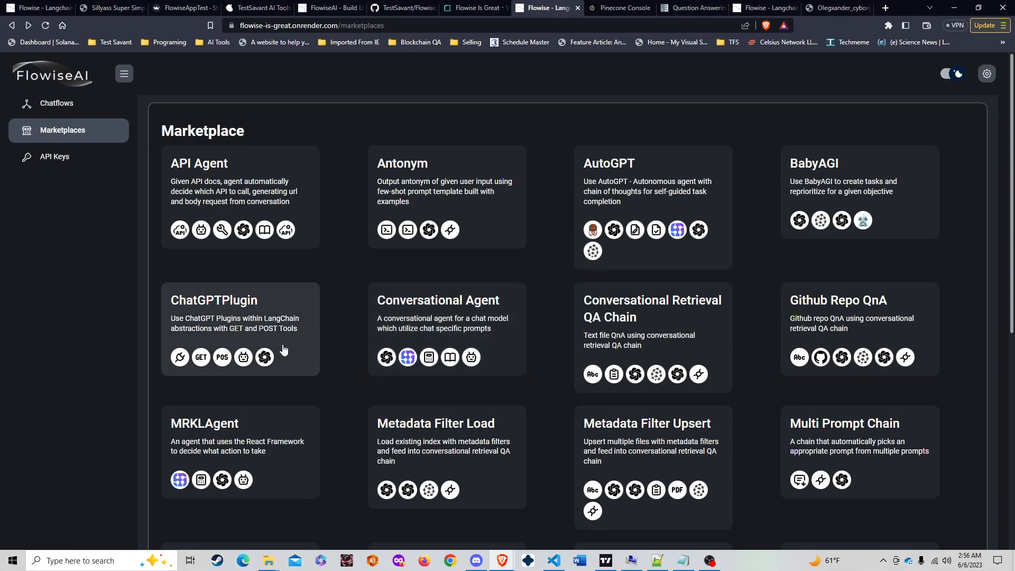
scroll(272, 351, down, 2)
scroll(273, 349, down, 1)
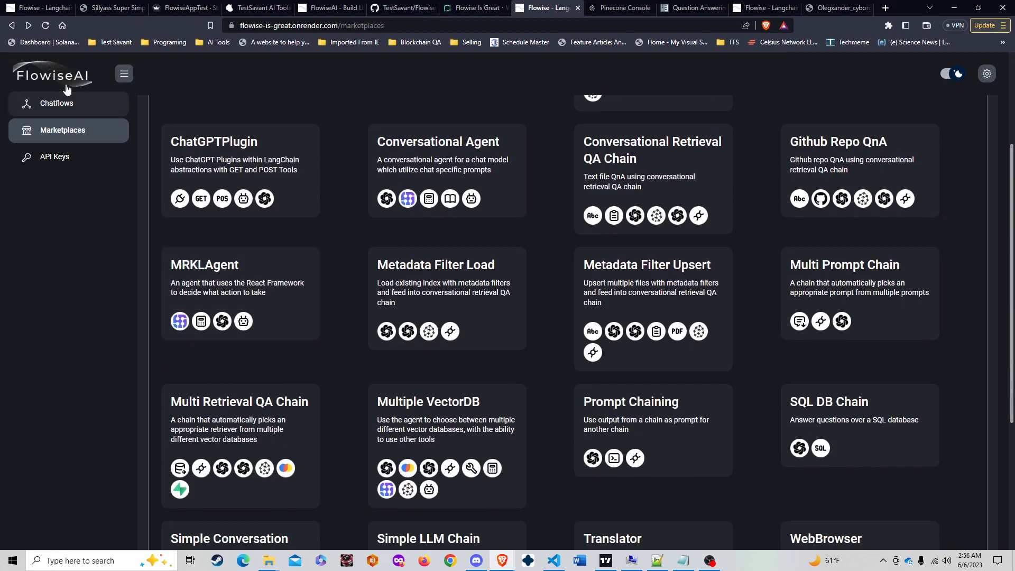
Open the Multi Doc Chat chatflow and survey its document loader, text splitter, Pinecone and OpenAI nodes
click(62, 104)
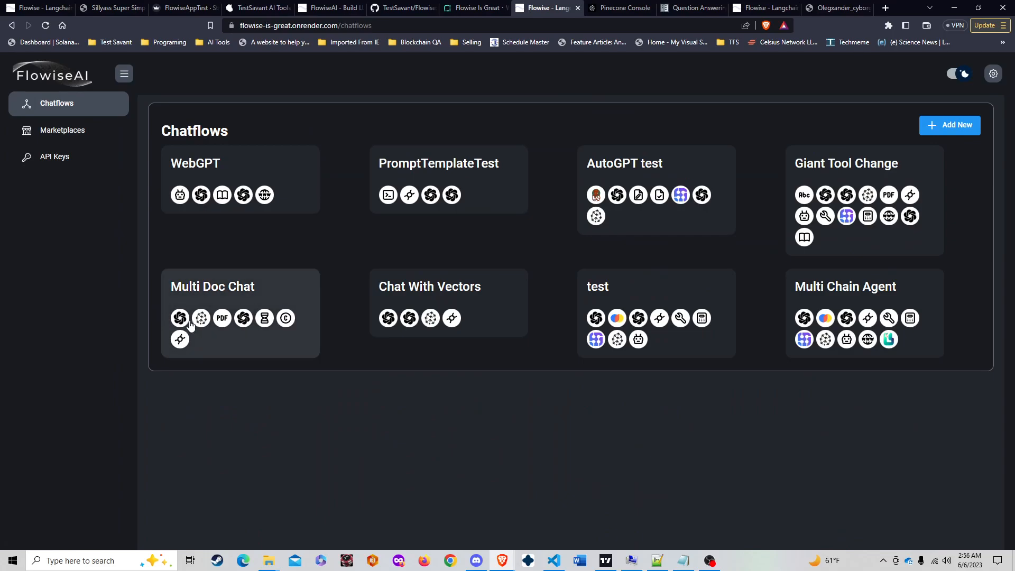
click(236, 312)
scroll(244, 311, up, 1)
scroll(220, 324, down, 1)
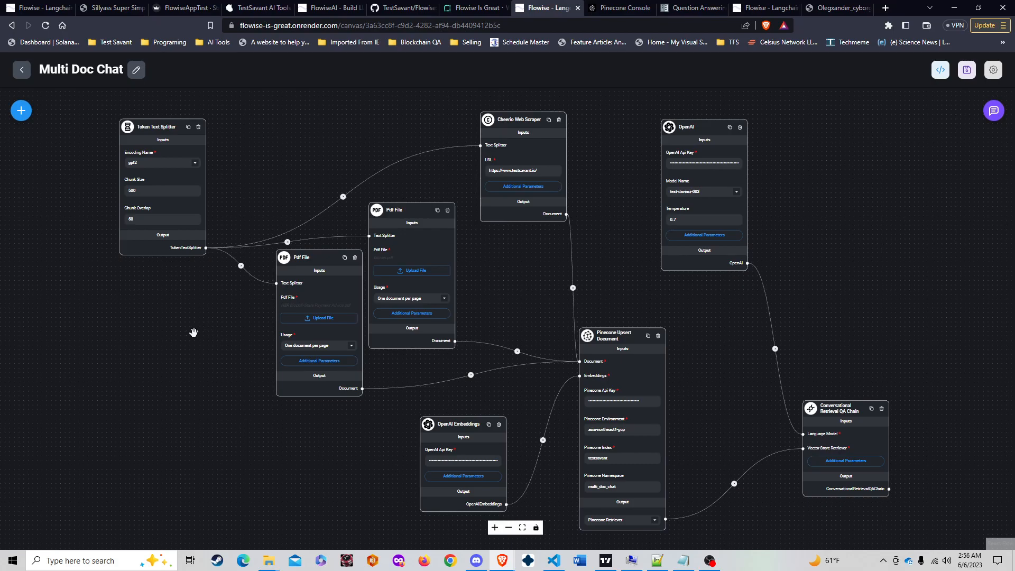
scroll(798, 426, up, 7)
scroll(797, 426, down, 7)
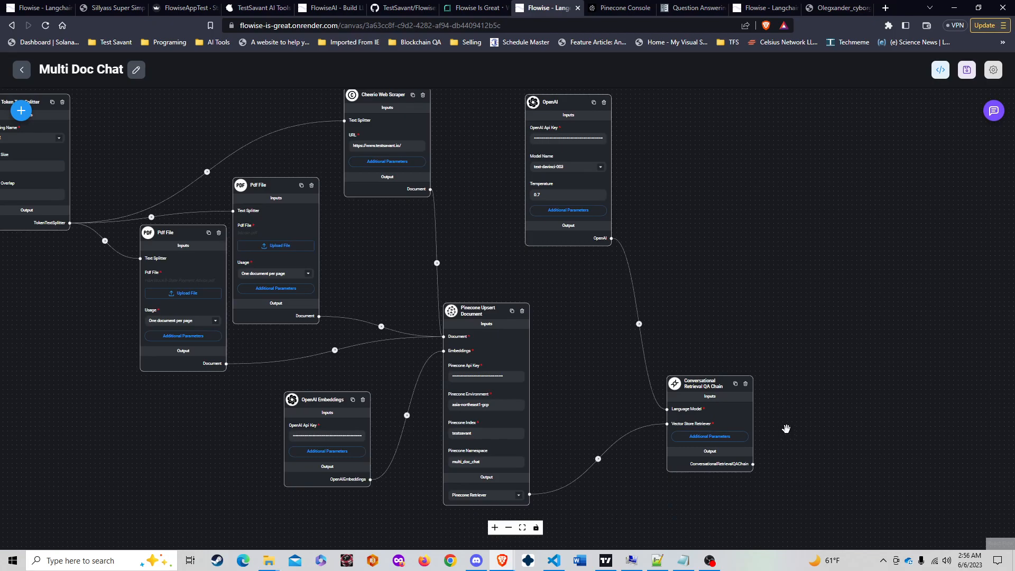
scroll(788, 429, down, 2)
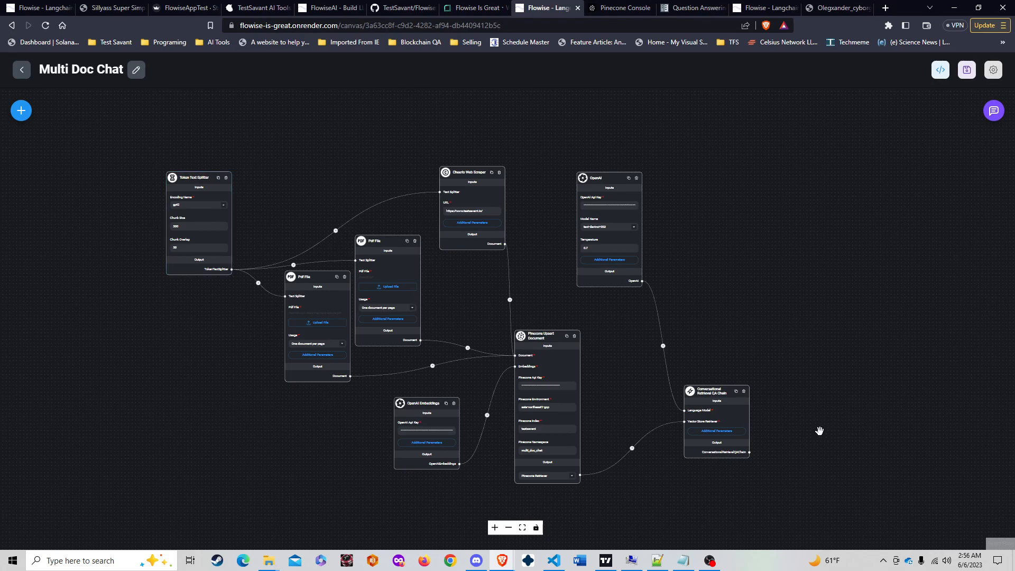
Examine the Conversational Retrieval QA Chain's Language Model and Vector Store Retriever inputs and the nodes connected to them
scroll(804, 432, up, 4)
scroll(747, 428, up, 3)
drag(748, 426, 747, 313)
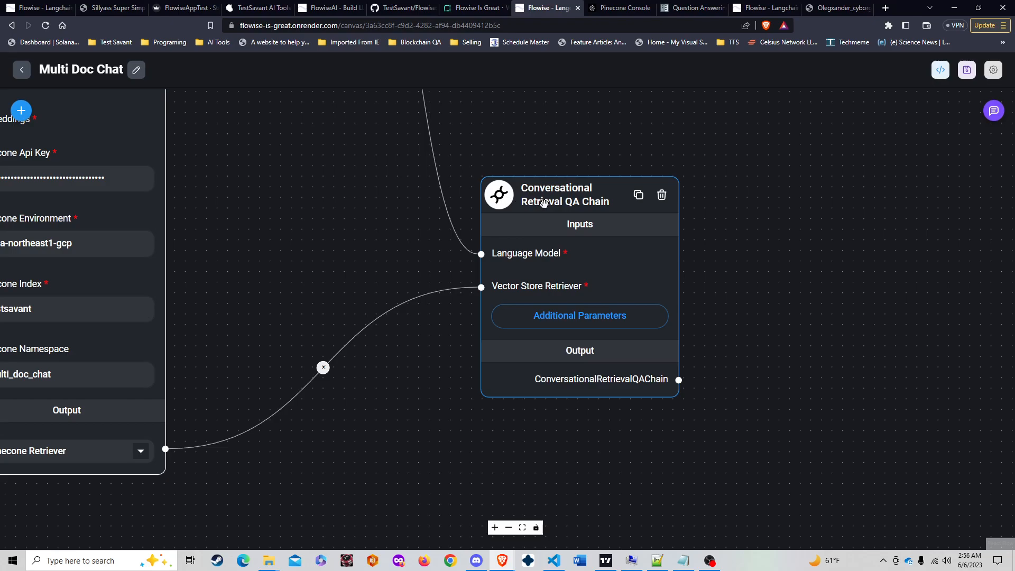
scroll(369, 301, down, 5)
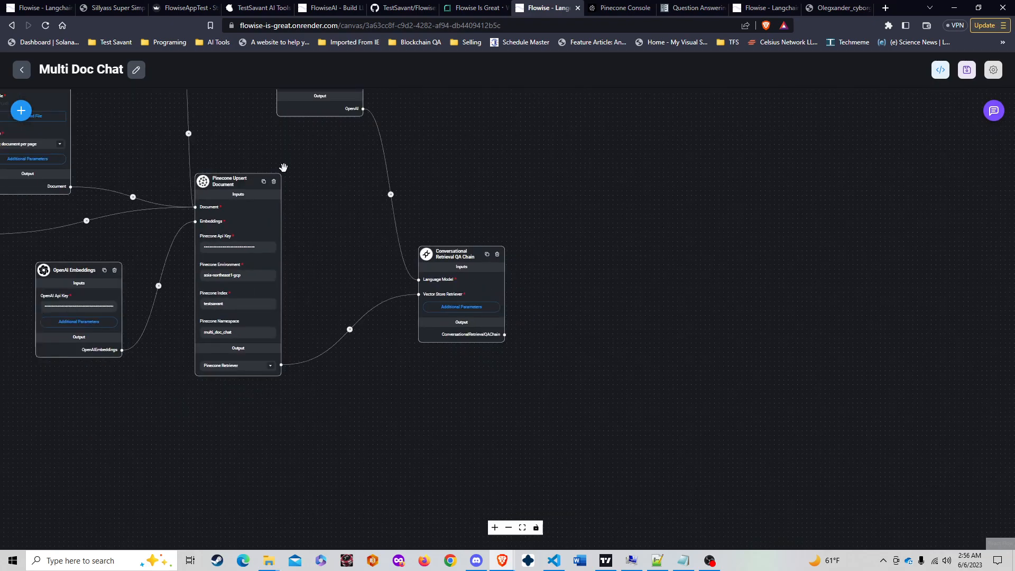
scroll(294, 248, down, 3)
drag(296, 256, 648, 309)
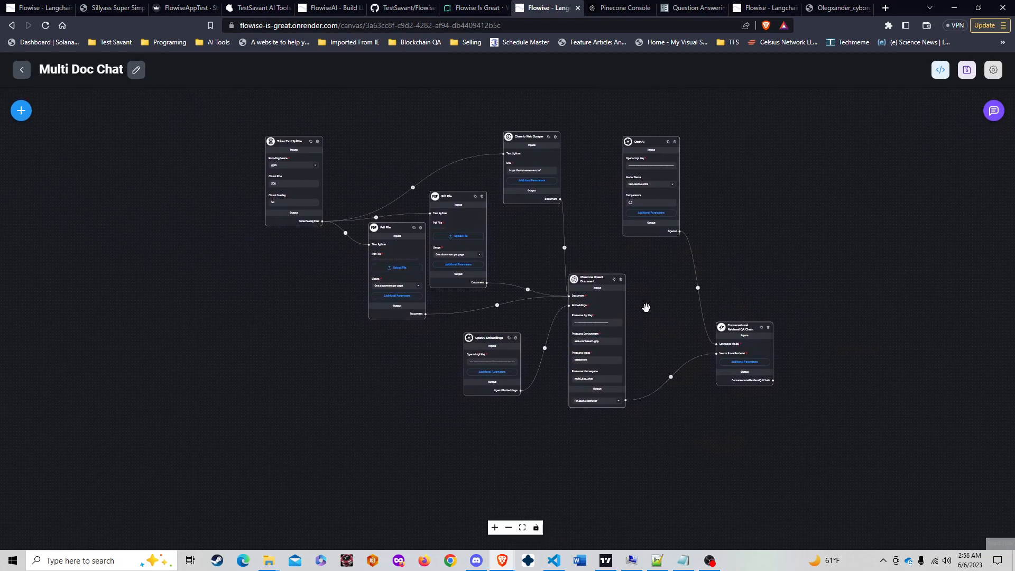
scroll(640, 310, up, 2)
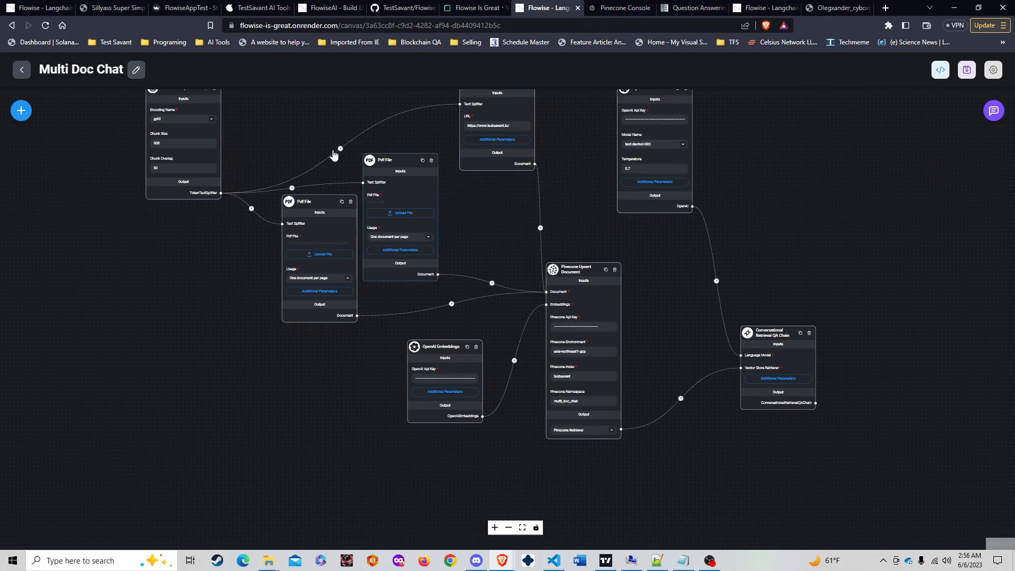
Add a second Conversational Retrieval QA Chain node from the Chains category beside the existing one
click(21, 110)
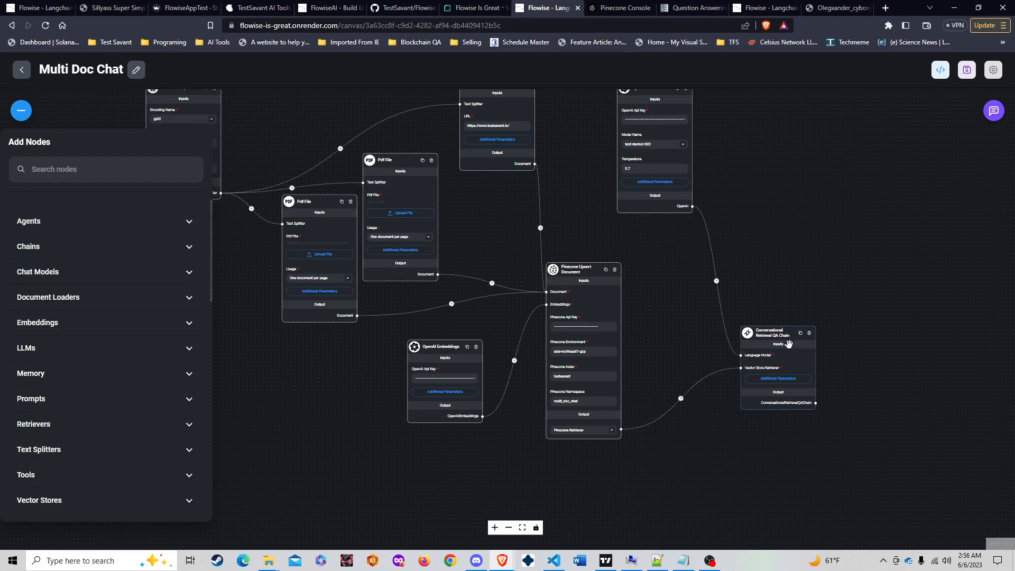
click(96, 246)
scroll(770, 355, up, 5)
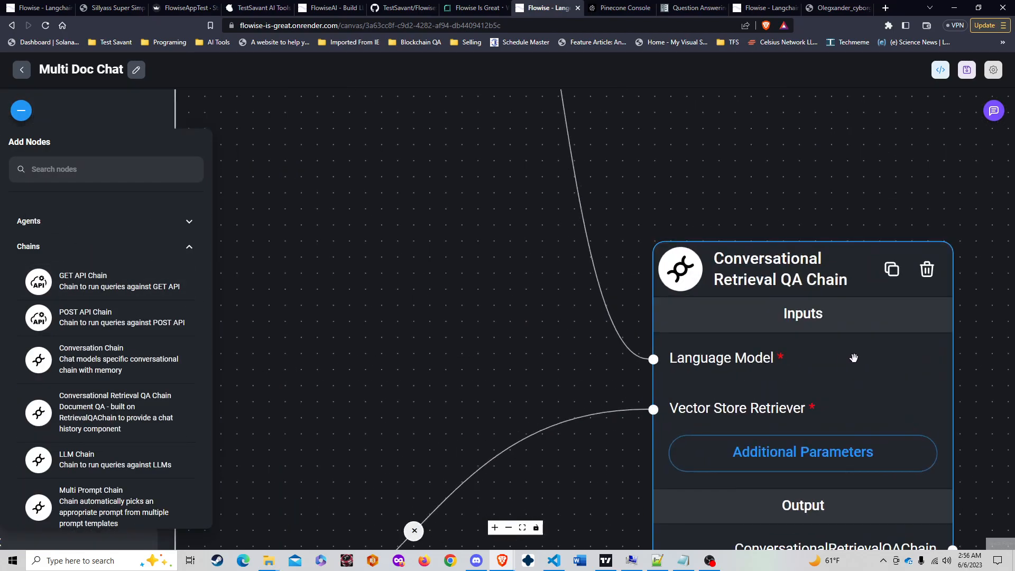
scroll(853, 358, up, 1)
drag(501, 347, 337, 225)
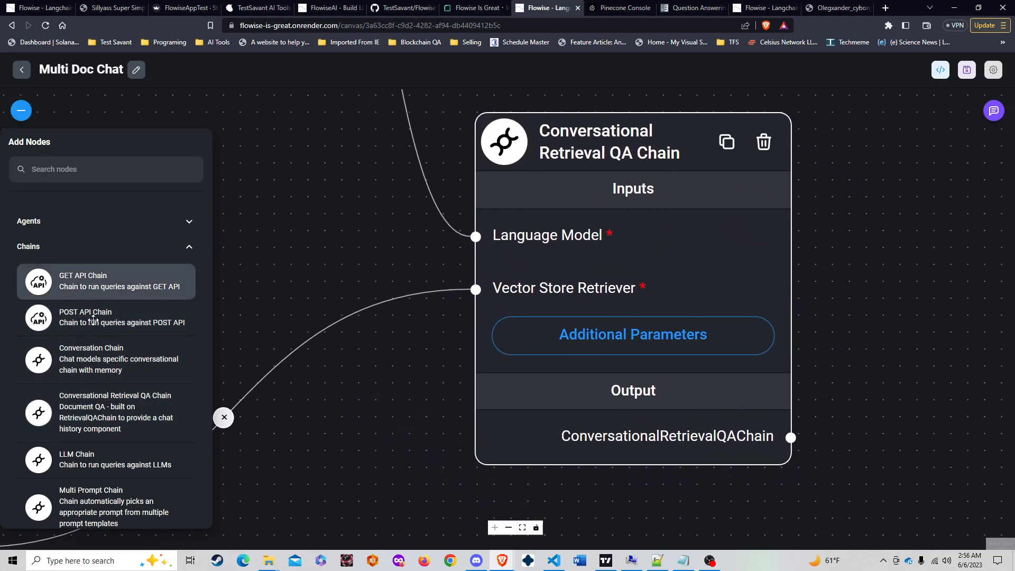
scroll(105, 416, down, 2)
drag(113, 300, 929, 200)
scroll(907, 353, down, 3)
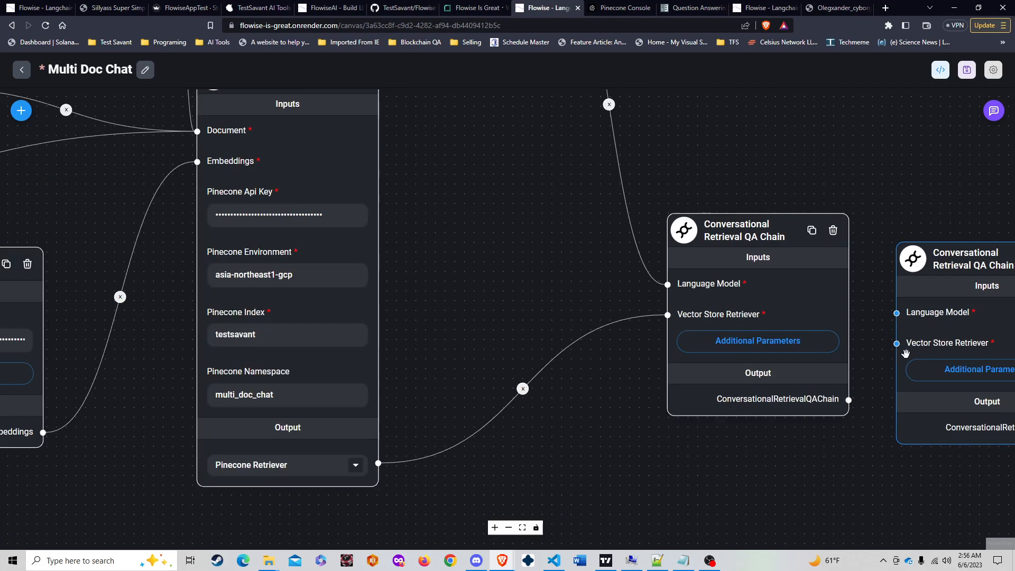
drag(875, 351, 753, 318)
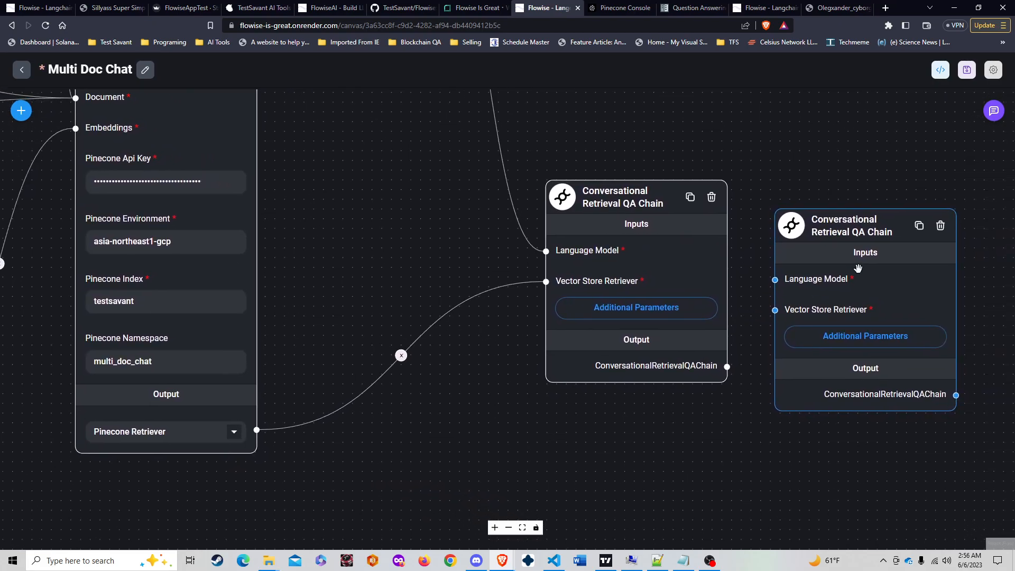
Delete the newly added, unconnected Conversational Retrieval QA Chain node from the Multi Doc Chat chatflow
click(940, 225)
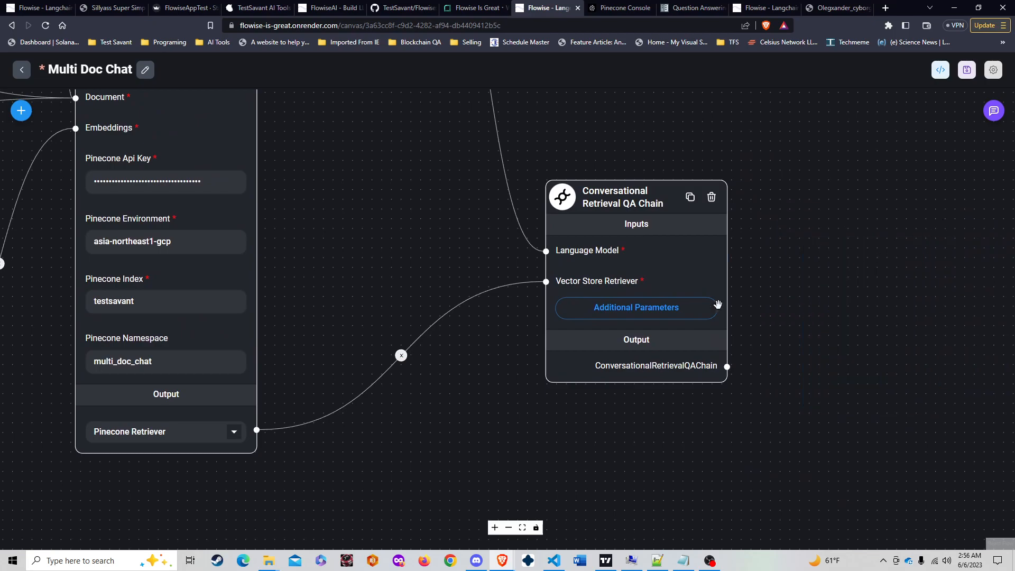
scroll(526, 338, down, 5)
drag(498, 227, 572, 350)
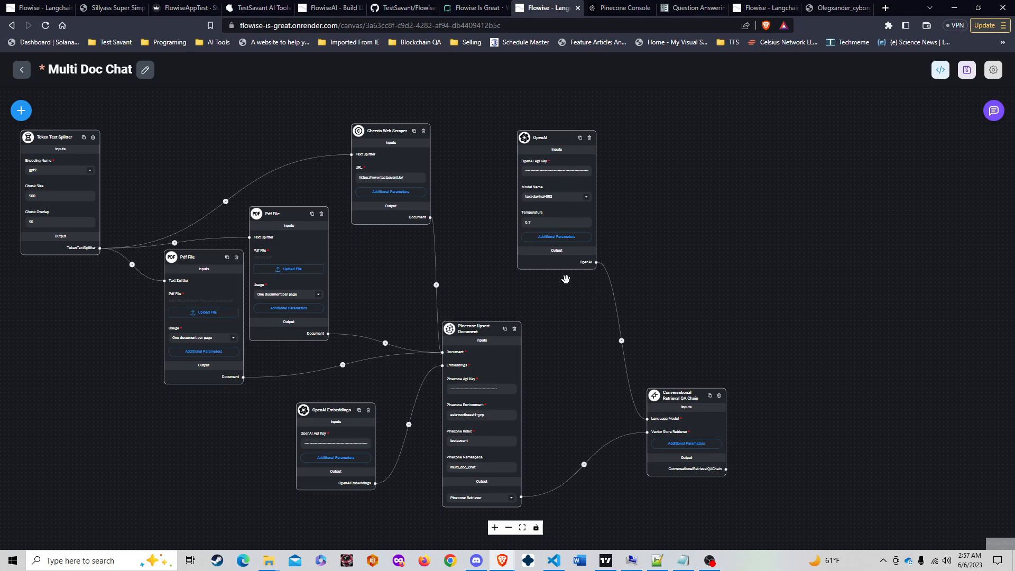
Open the list of available nodes, collapse the Chains category and examine the nodes offered under Embeddings
drag(493, 195, 562, 186)
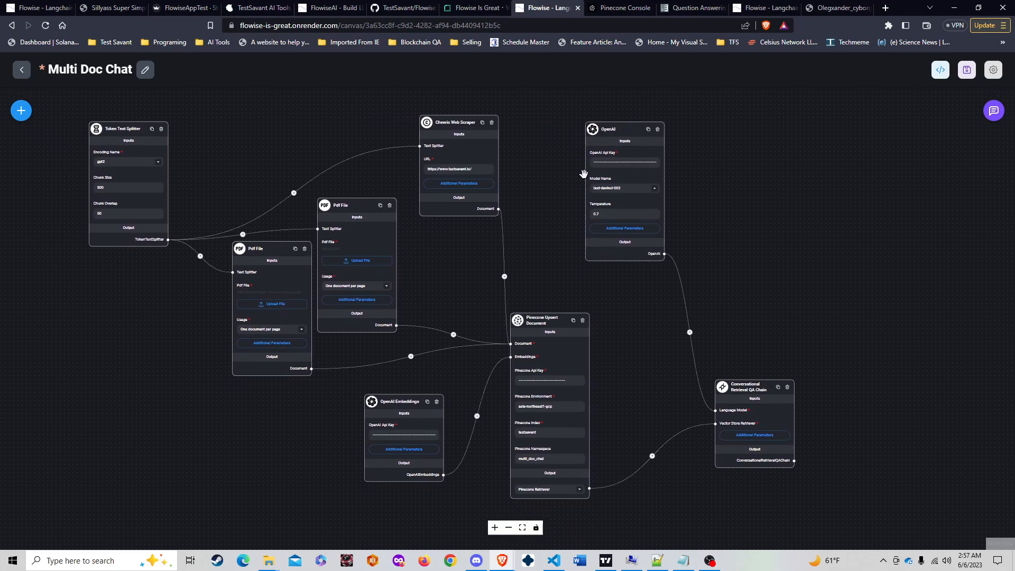
click(19, 117)
click(106, 249)
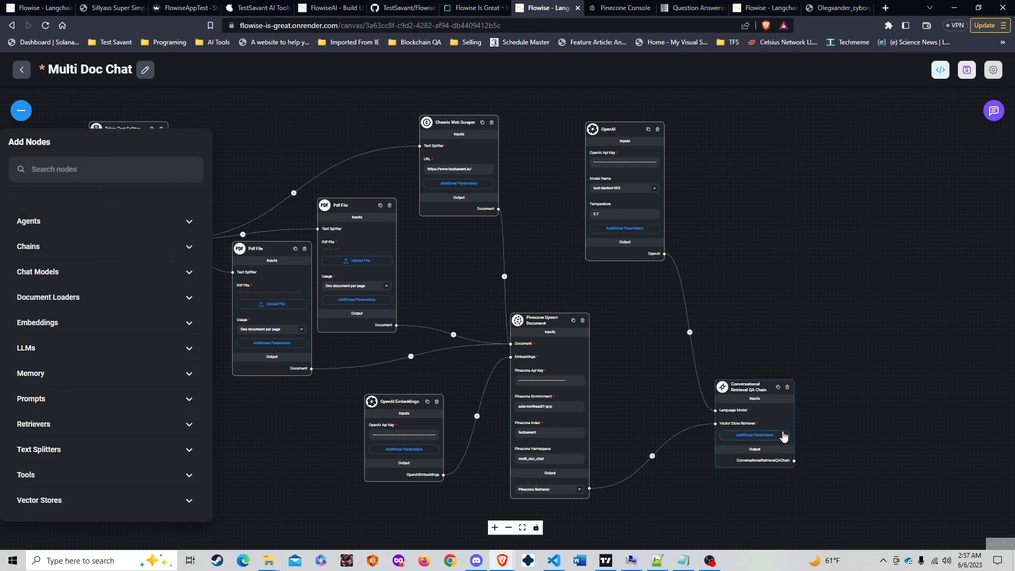
click(150, 328)
scroll(159, 317, down, 3)
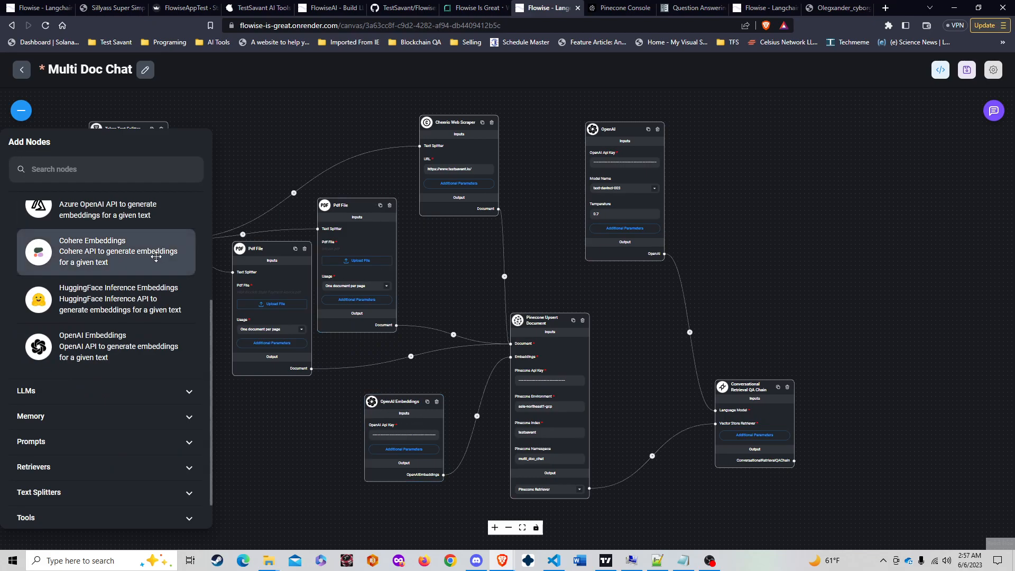
scroll(169, 328, down, 1)
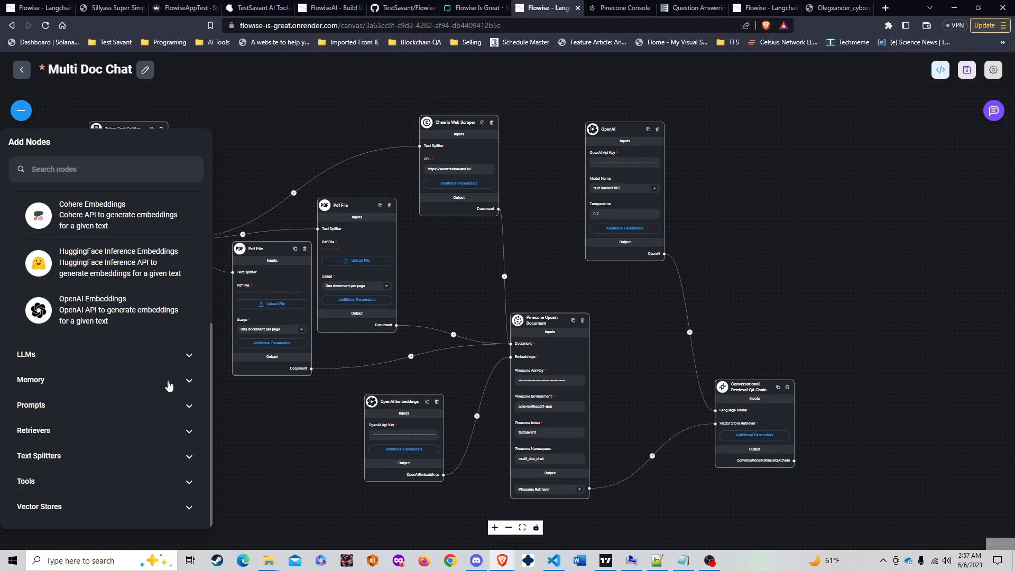
Examine the nodes in the Tools category from AI Plugin to Zapier NLA, and collapse the Tools and Embeddings categories
click(159, 485)
scroll(159, 485, down, 5)
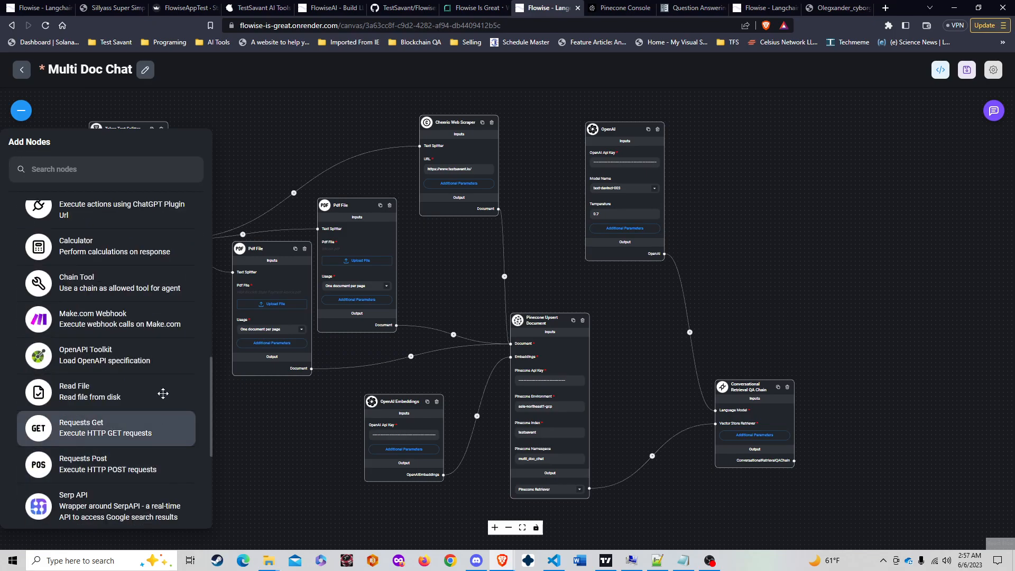
scroll(153, 349, up, 1)
scroll(143, 344, down, 5)
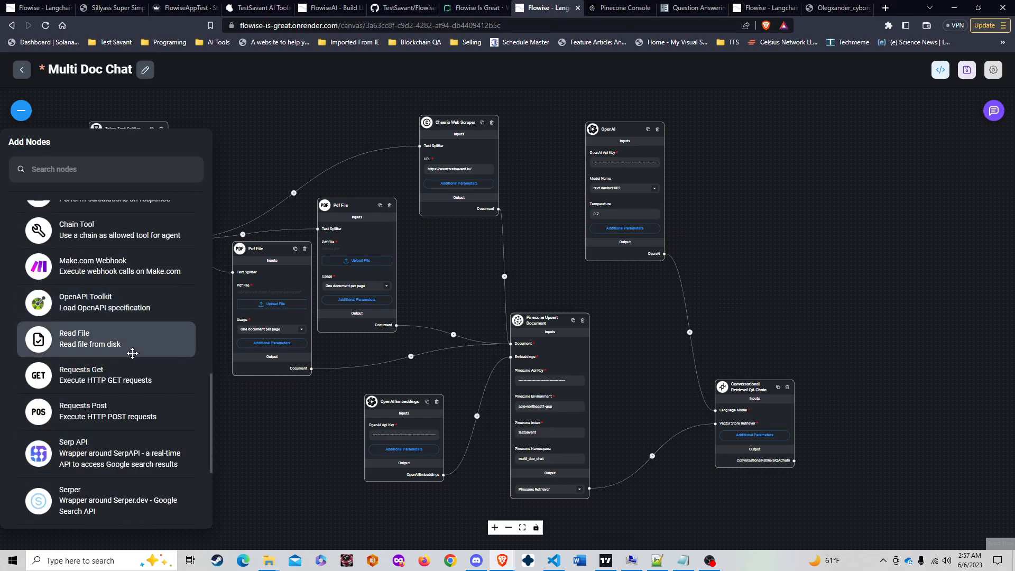
scroll(130, 364, down, 1)
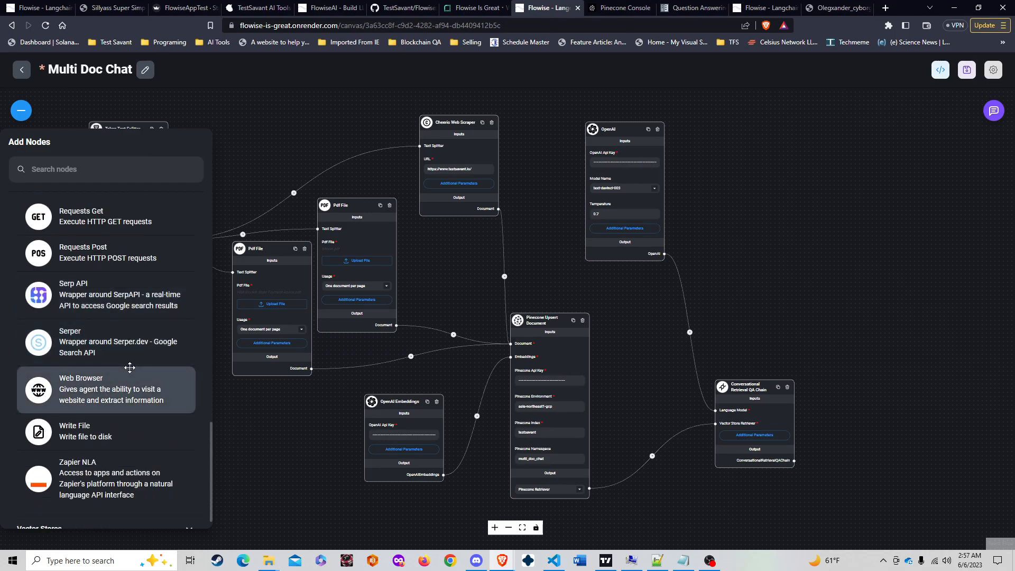
scroll(129, 366, up, 3)
scroll(130, 368, up, 1)
scroll(130, 368, up, 3)
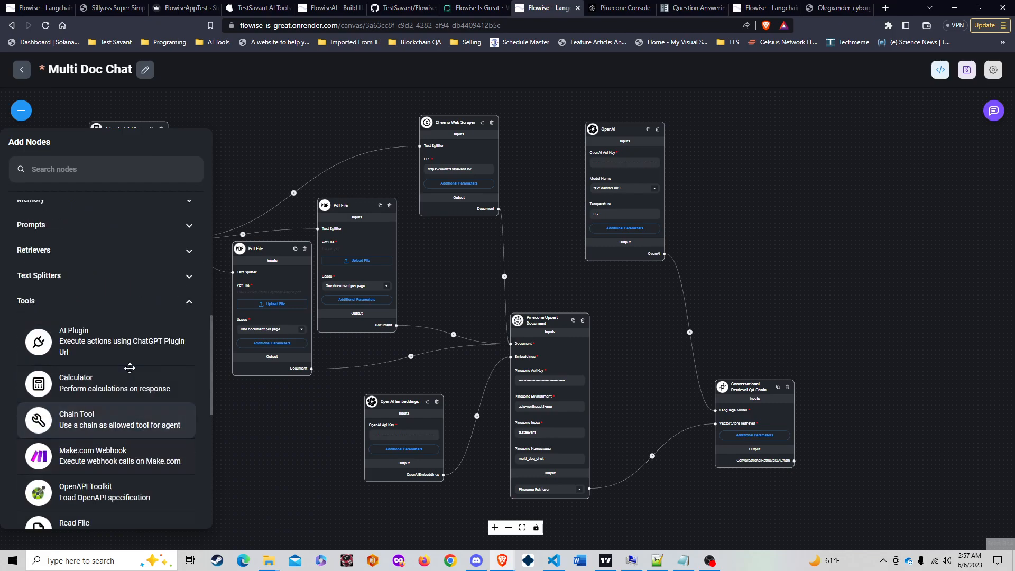
click(127, 303)
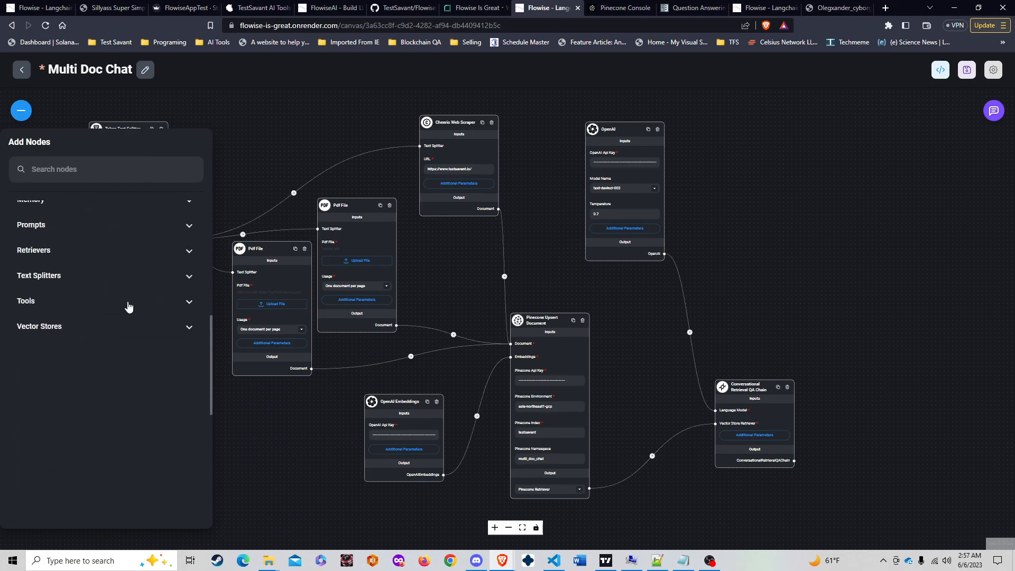
scroll(170, 290, up, 6)
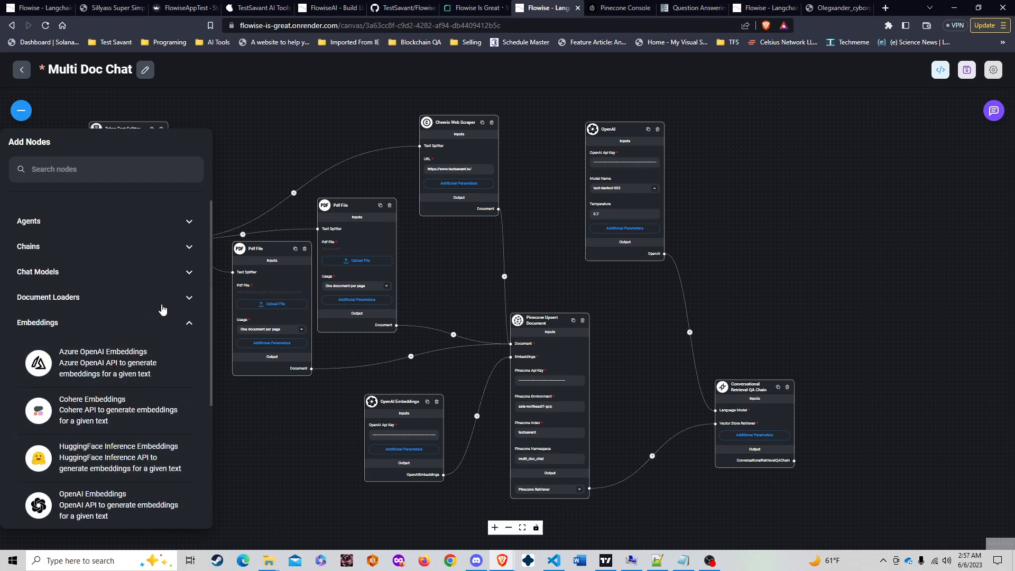
click(170, 324)
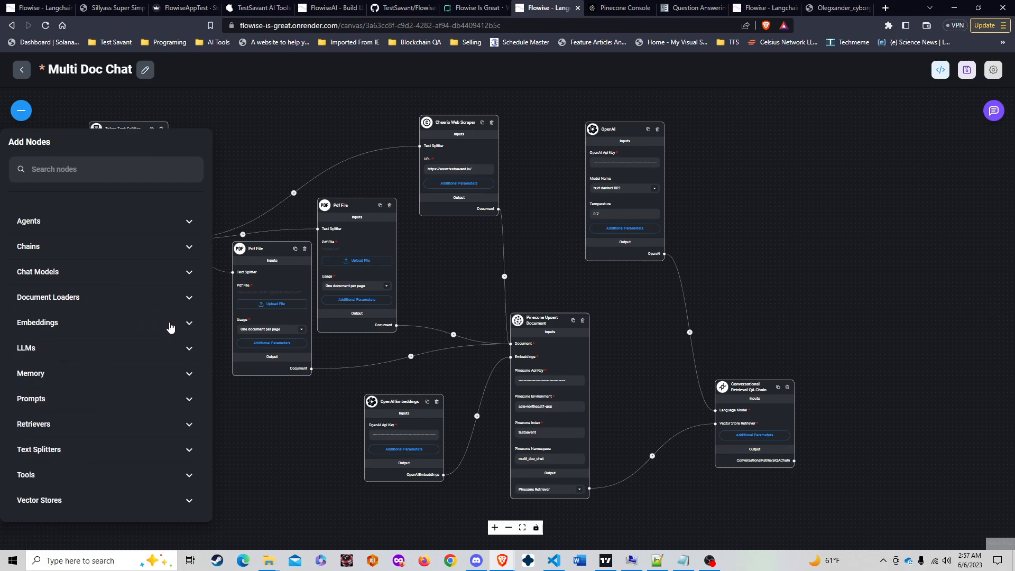
Search the node library for "pdf", and examine the Token Text Splitter node's encoding, chunk size and overlap settings
click(119, 166)
text(pdf)
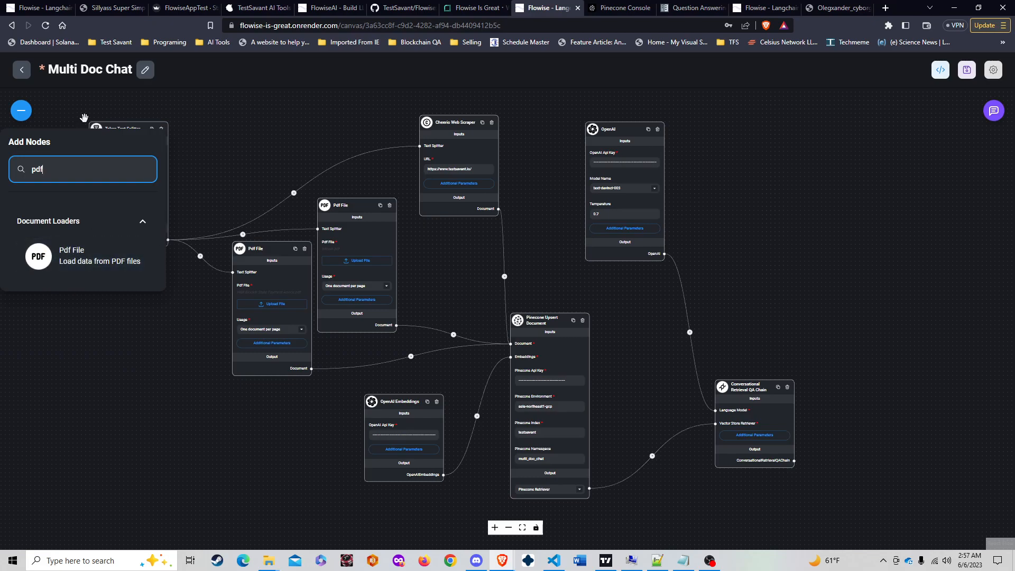
drag(227, 138, 436, 164)
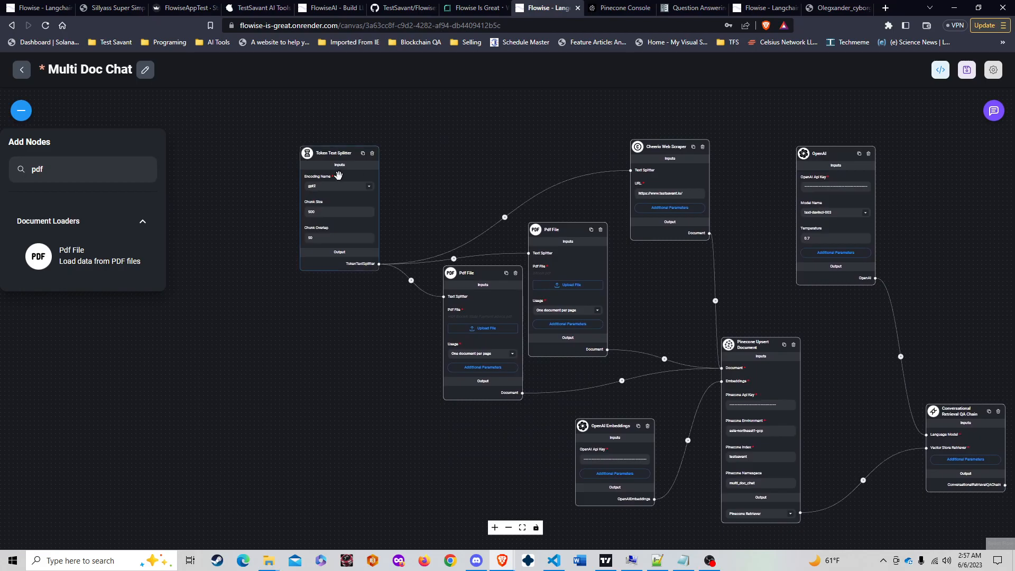
scroll(334, 174, up, 3)
scroll(334, 175, up, 3)
drag(514, 154, 492, 197)
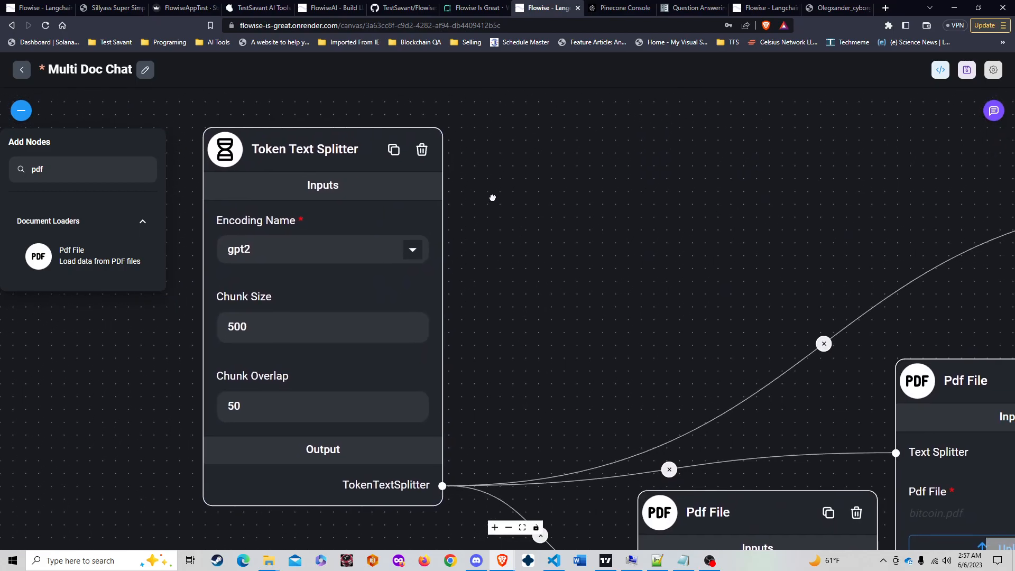
Clear the node search and look through the loader types offered in the Document Loaders category
click(129, 221)
click(141, 226)
drag(109, 173, 1, 146)
key(BackSpace)
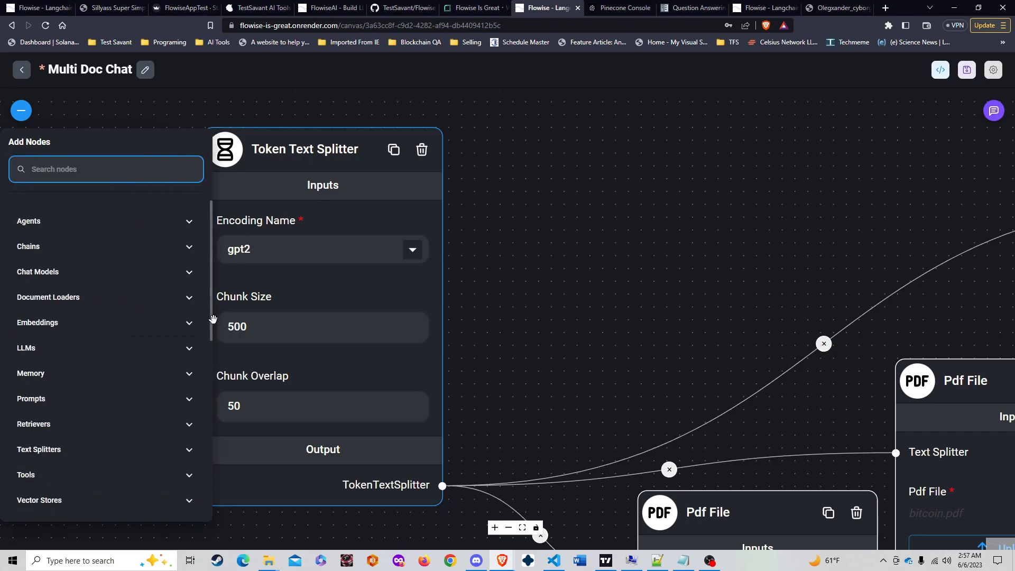
scroll(132, 378, down, 1)
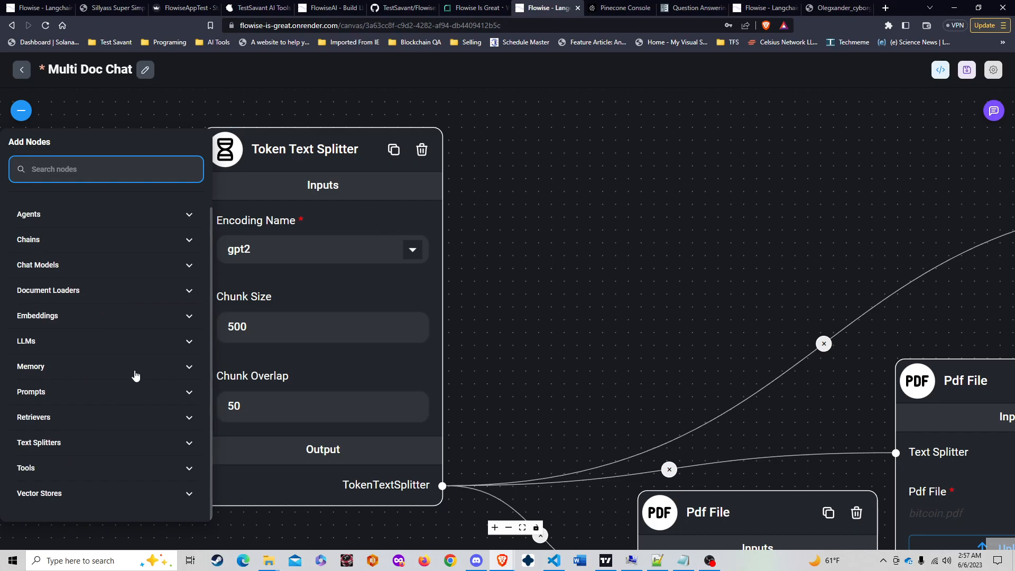
click(192, 294)
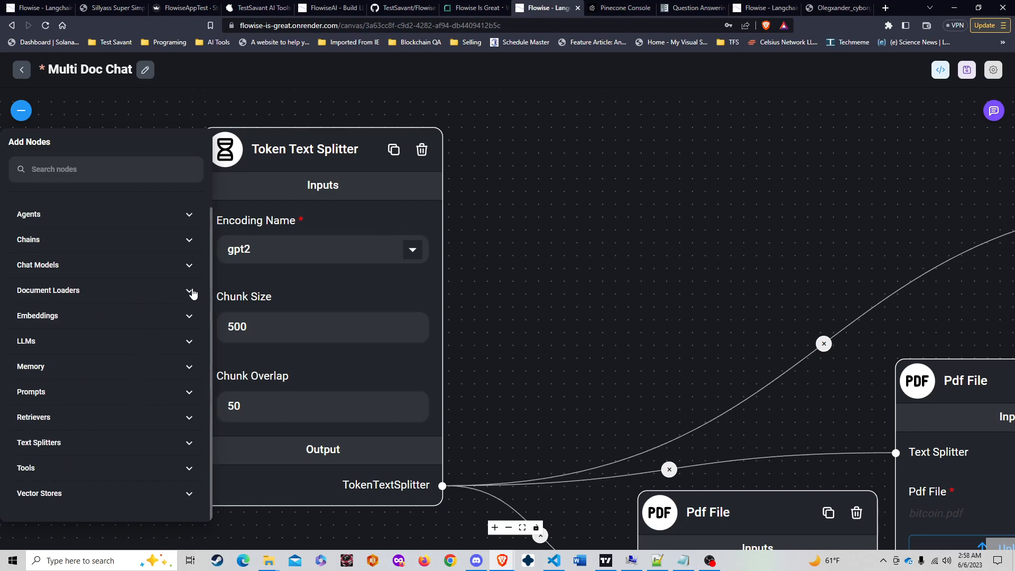
scroll(159, 329, down, 2)
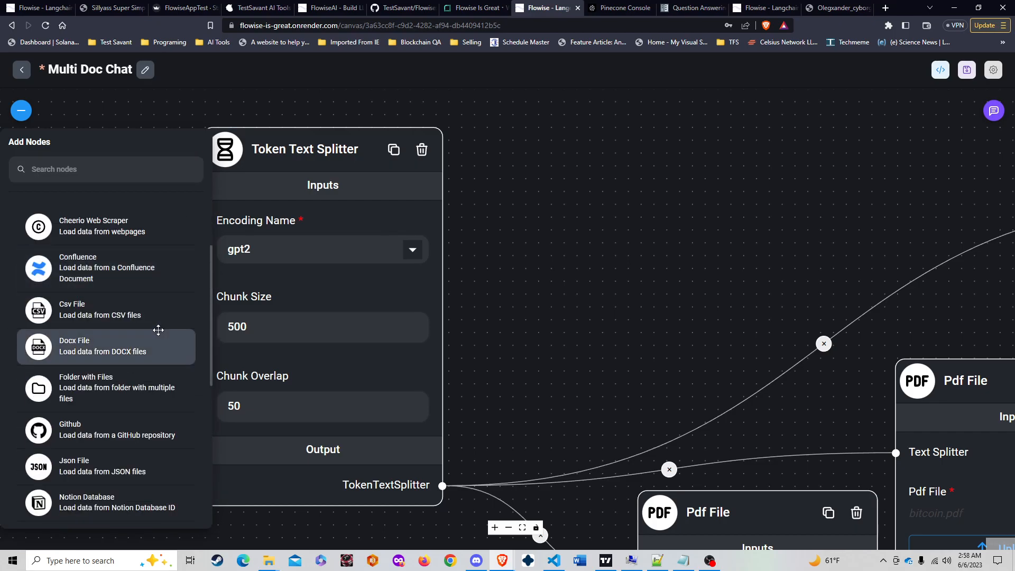
scroll(158, 330, down, 3)
scroll(158, 330, up, 2)
scroll(159, 330, up, 3)
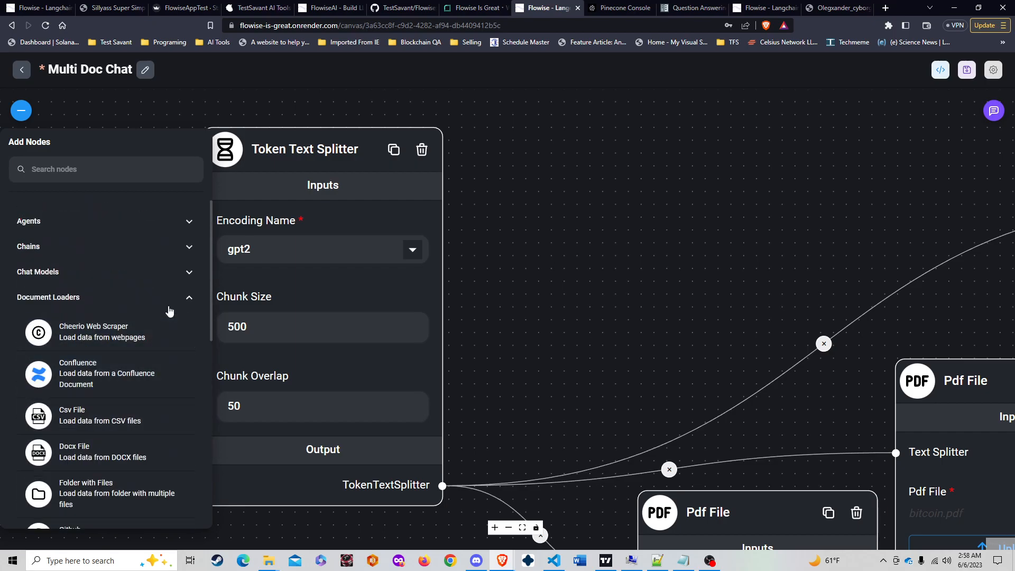
click(182, 299)
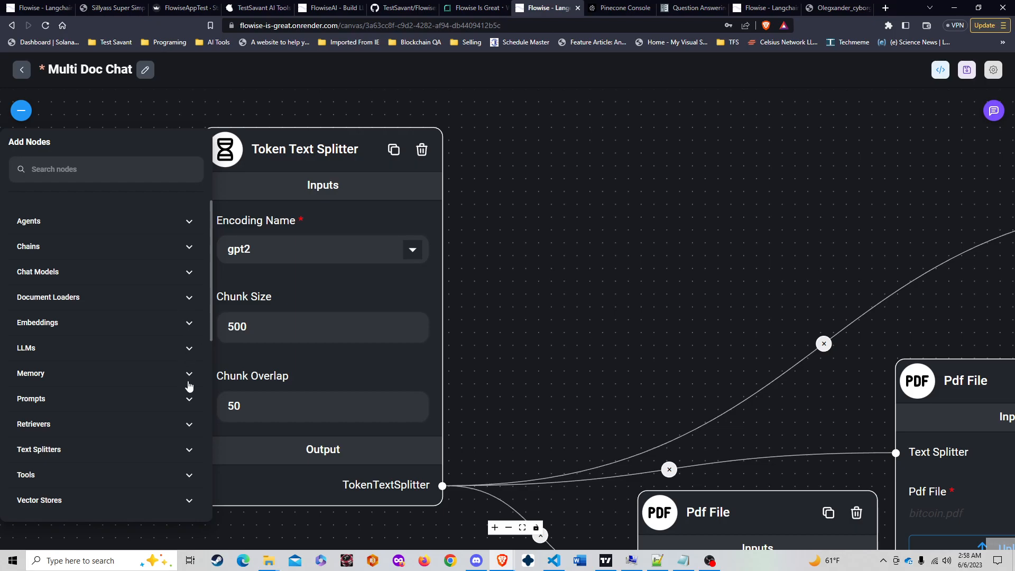
Look through the splitter types offered in the Text Splitters category of the node library
click(186, 449)
scroll(183, 448, down, 5)
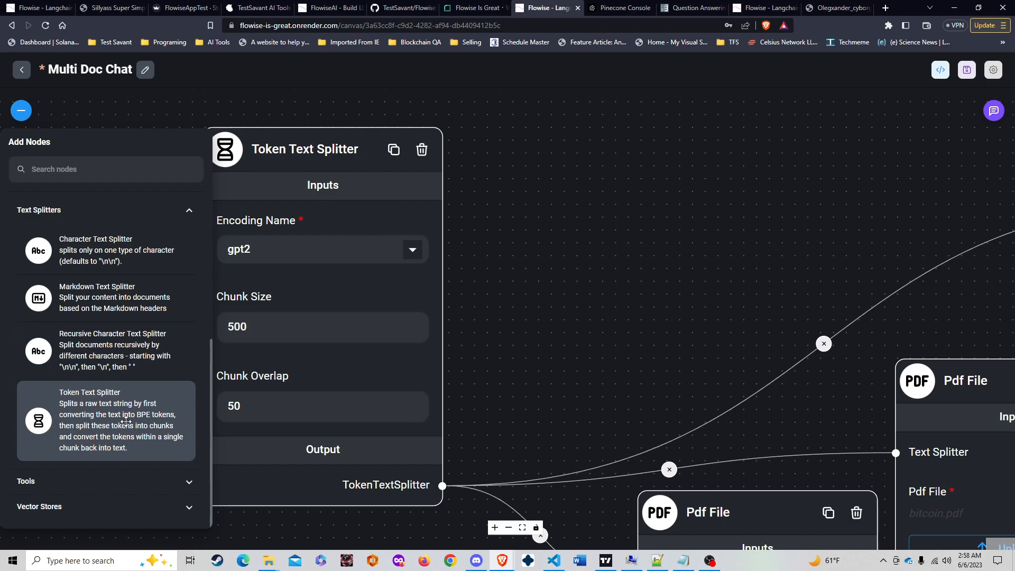
click(188, 214)
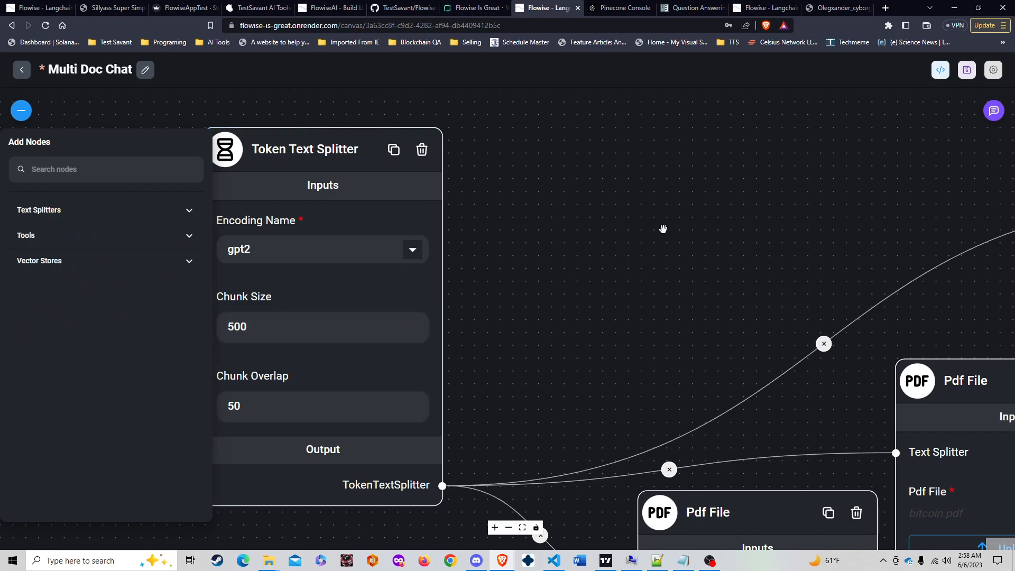
Examine how the text splitter, PDF, web scraper, Pinecone, OpenAI and retrieval chain nodes are connected in the flow
click(636, 265)
scroll(637, 266, down, 3)
drag(637, 265, 376, 196)
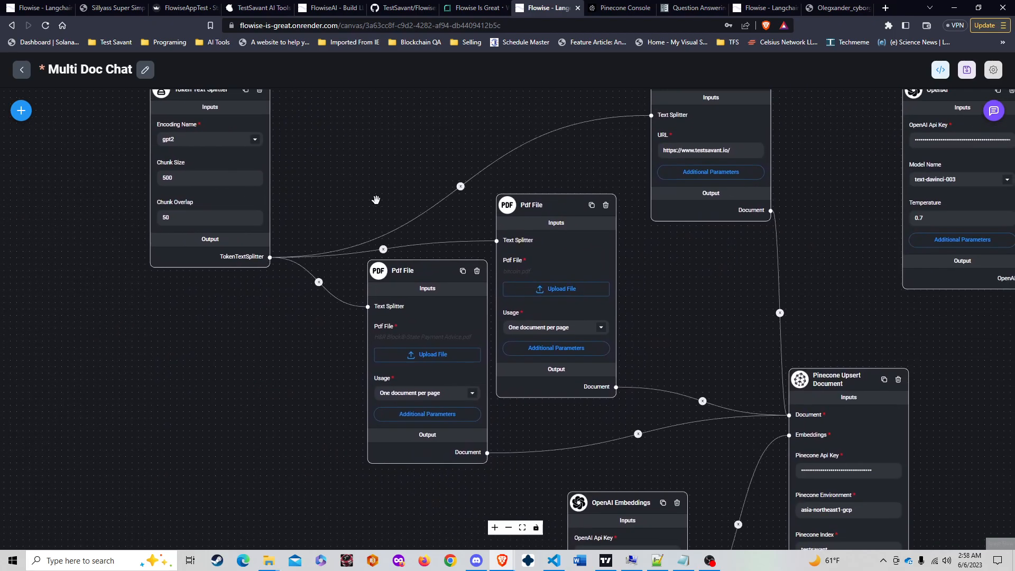
drag(490, 142, 400, 205)
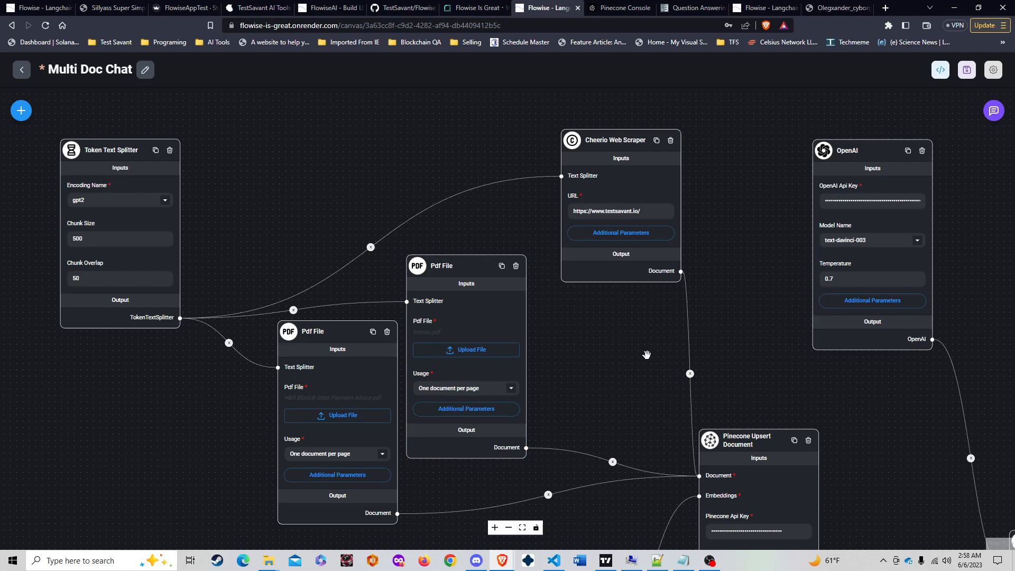
scroll(654, 354, down, 3)
drag(723, 295, 584, 303)
scroll(622, 246, down, 2)
scroll(584, 304, up, 4)
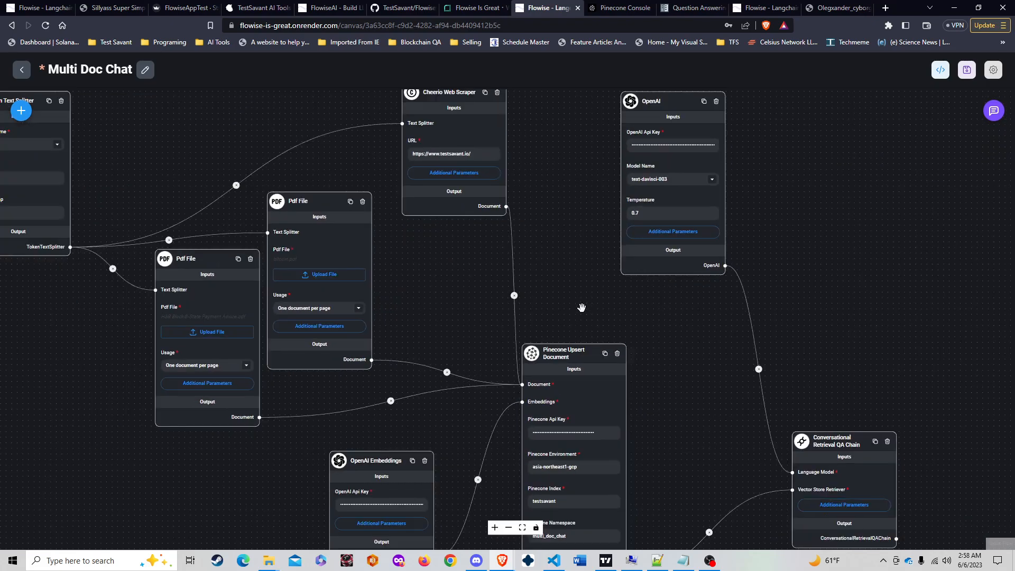
scroll(581, 308, down, 2)
scroll(698, 407, up, 3)
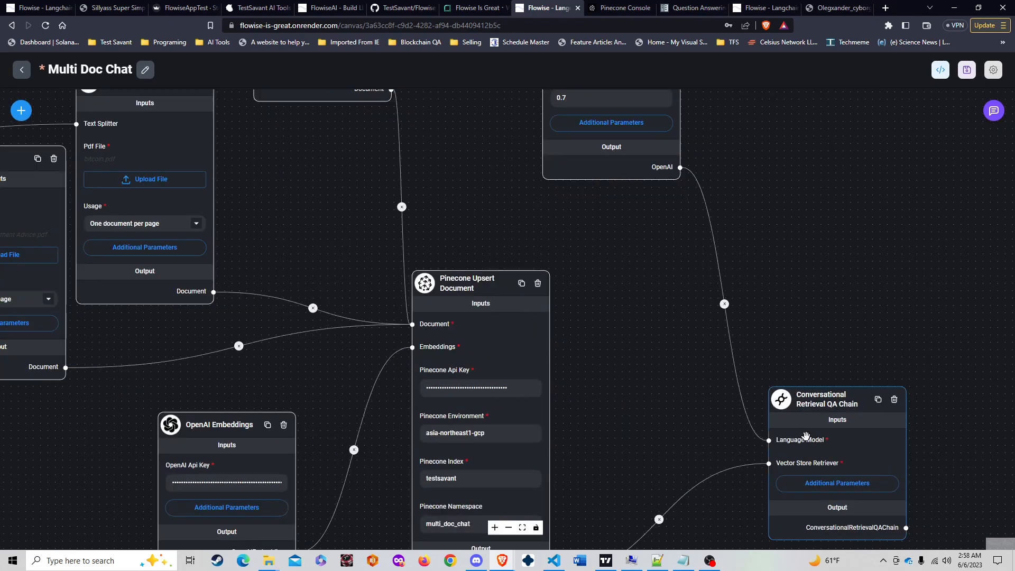
drag(909, 336, 843, 386)
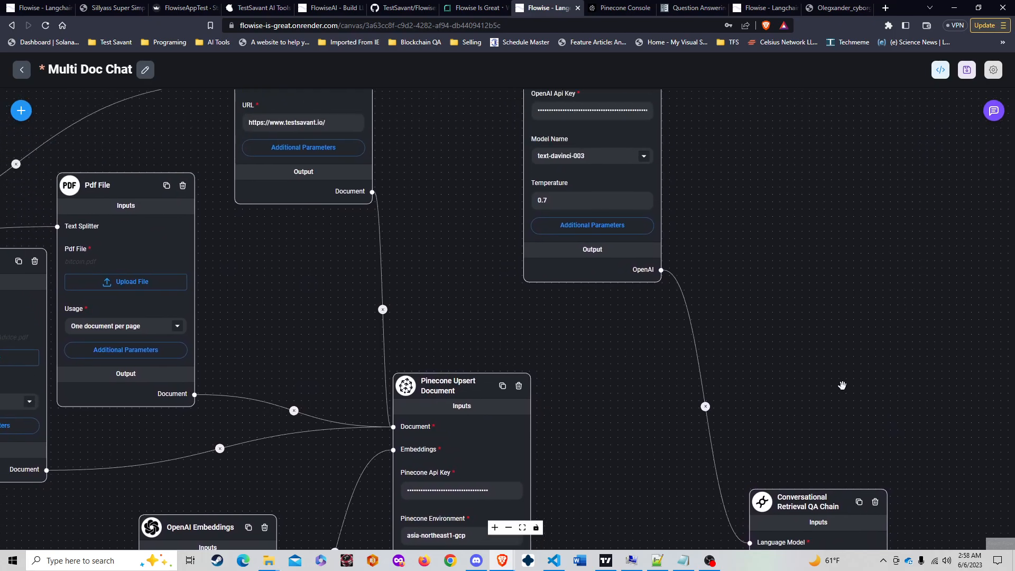
scroll(842, 386, down, 2)
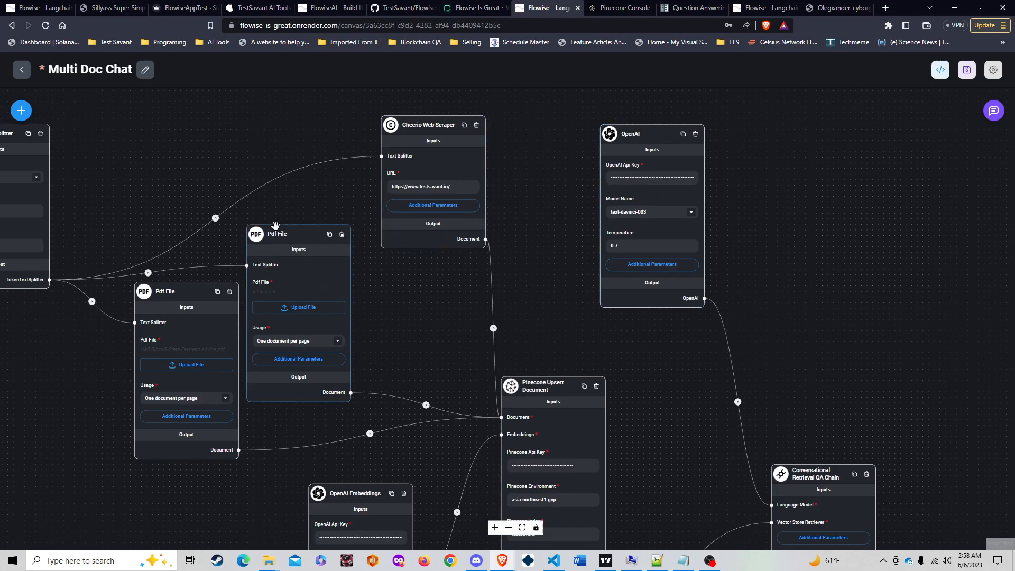
scroll(342, 259, up, 5)
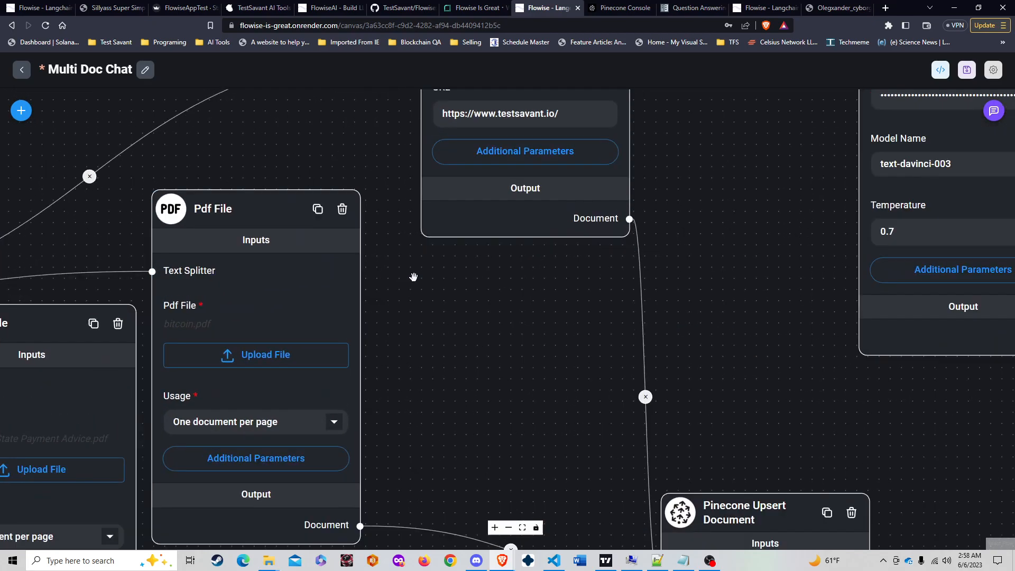
scroll(430, 279, down, 4)
drag(453, 312, 498, 362)
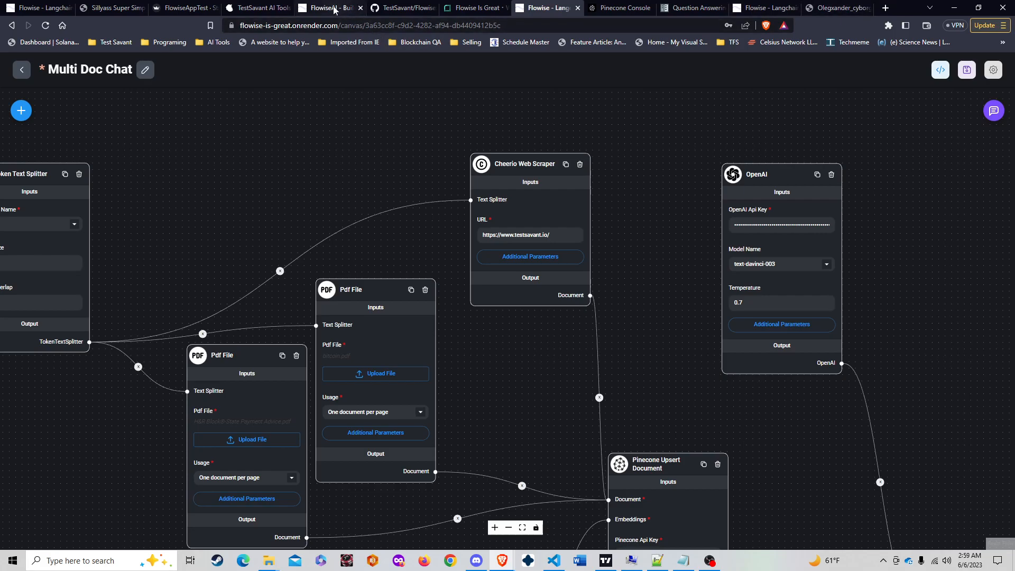
Switch to the open TestSavant signup page in the browser and copy its address, testsavant.ai/signup
click(258, 8)
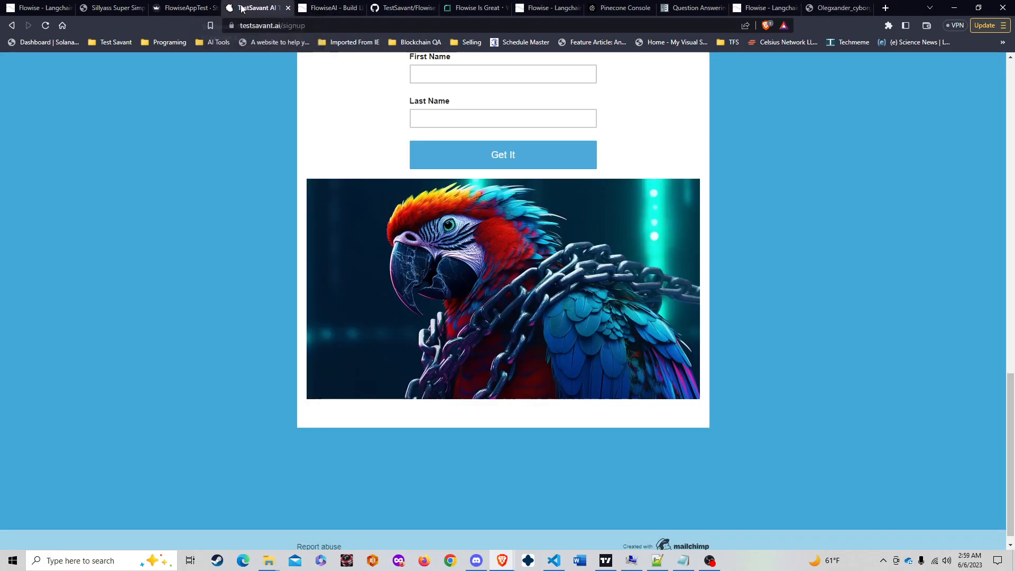
click(450, 26)
key(ctrl+c)
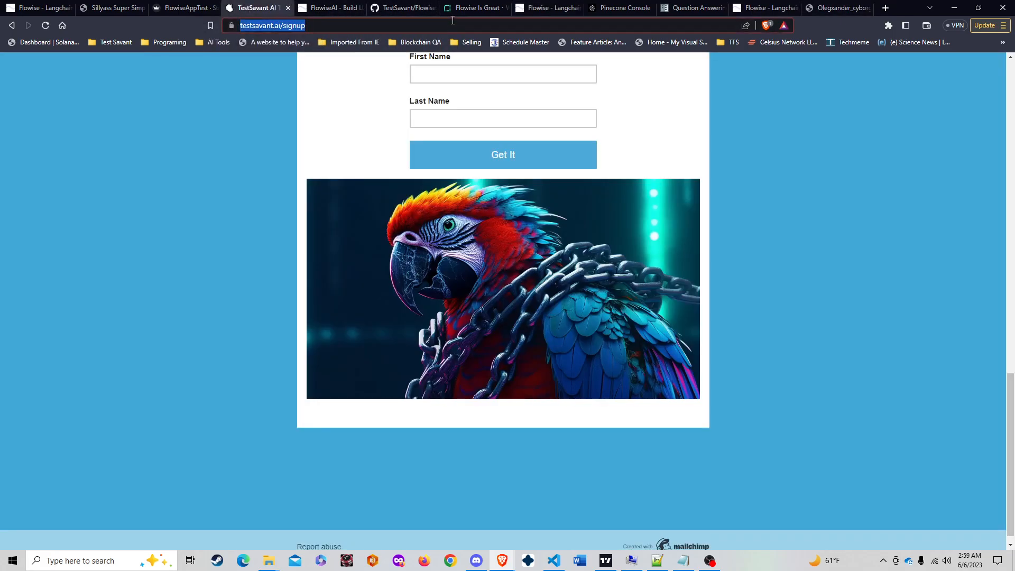
Read through the TestSavant signup page, including the list of tools in the bundle and the sign-up form
scroll(253, 392, up, 15)
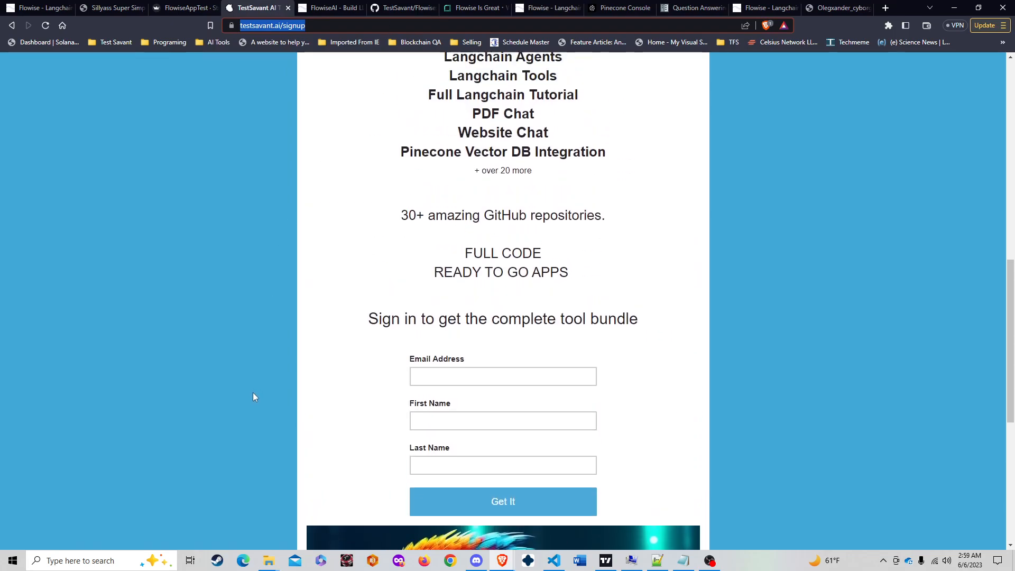
scroll(253, 392, up, 2)
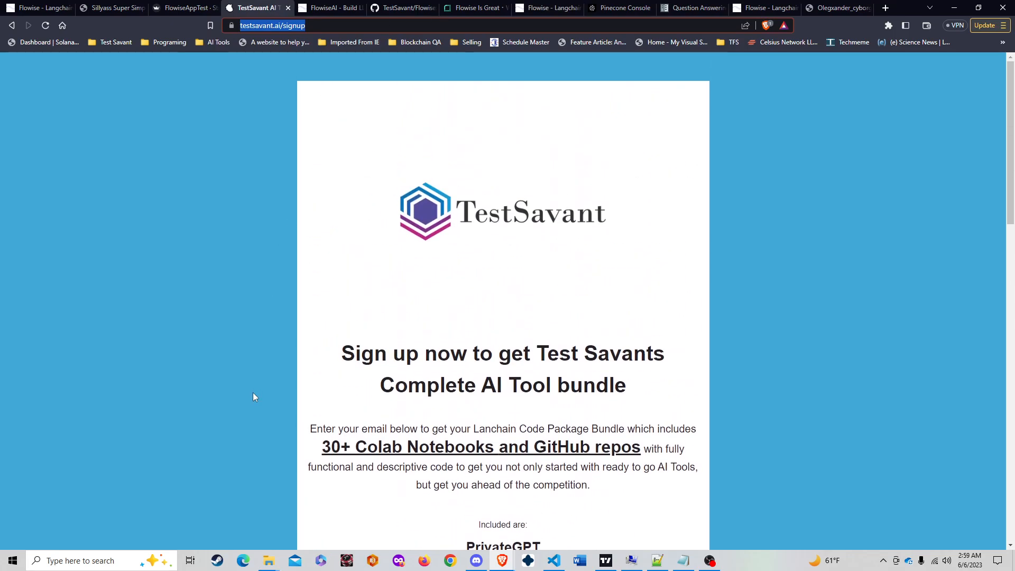
scroll(252, 397, down, 13)
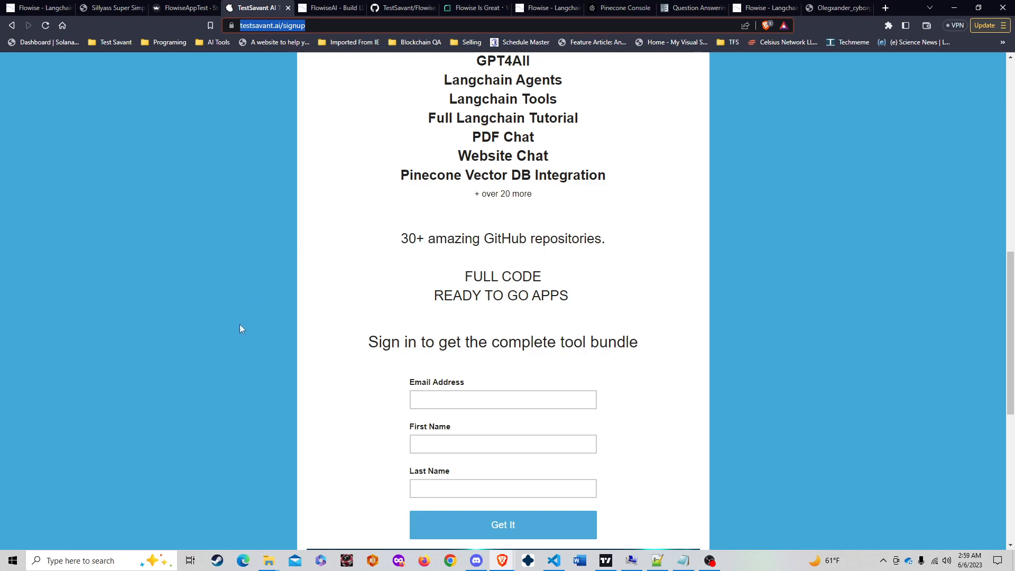
scroll(227, 329, down, 4)
scroll(210, 335, down, 3)
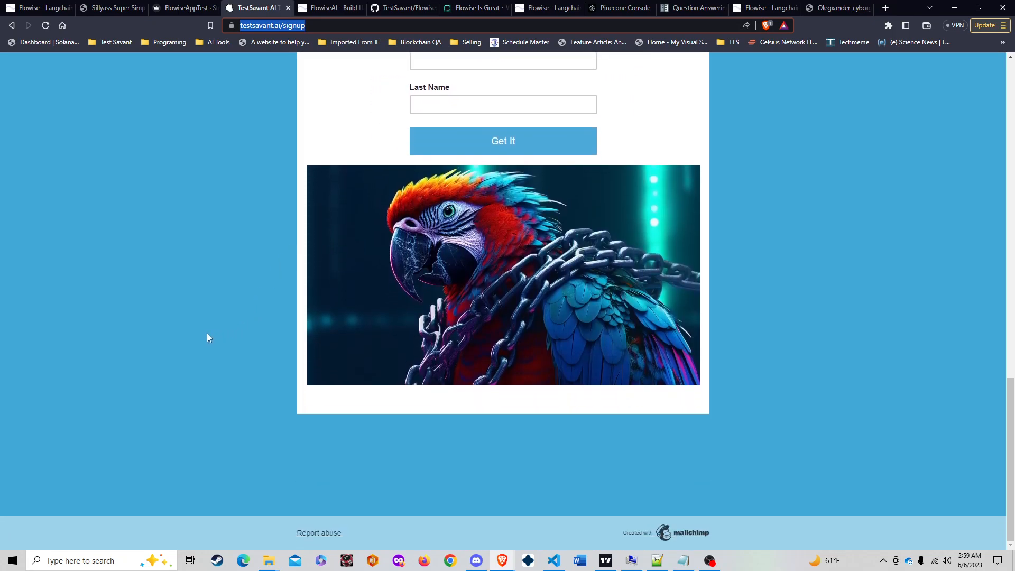
scroll(207, 335, up, 10)
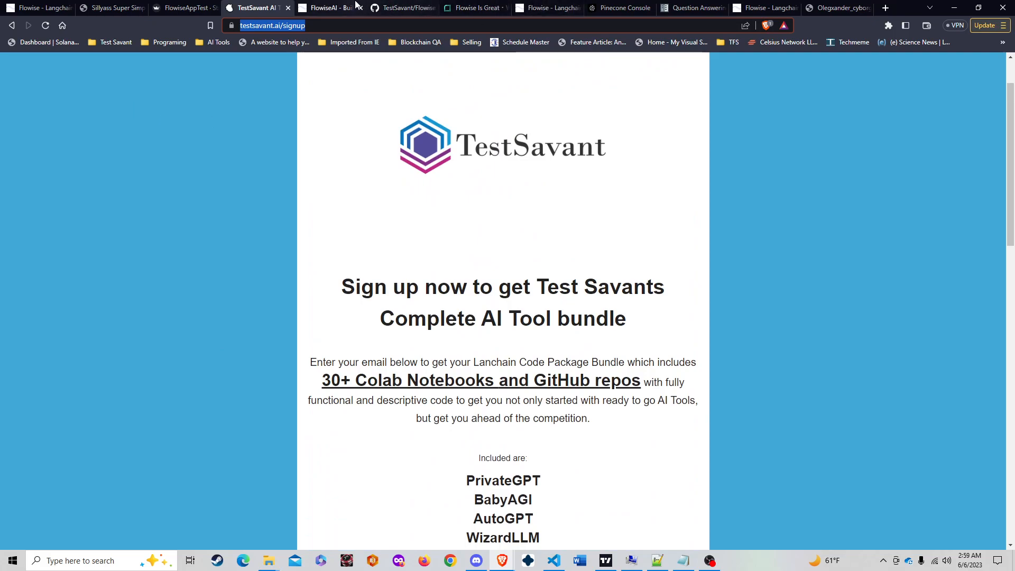
scroll(420, 296, up, 2)
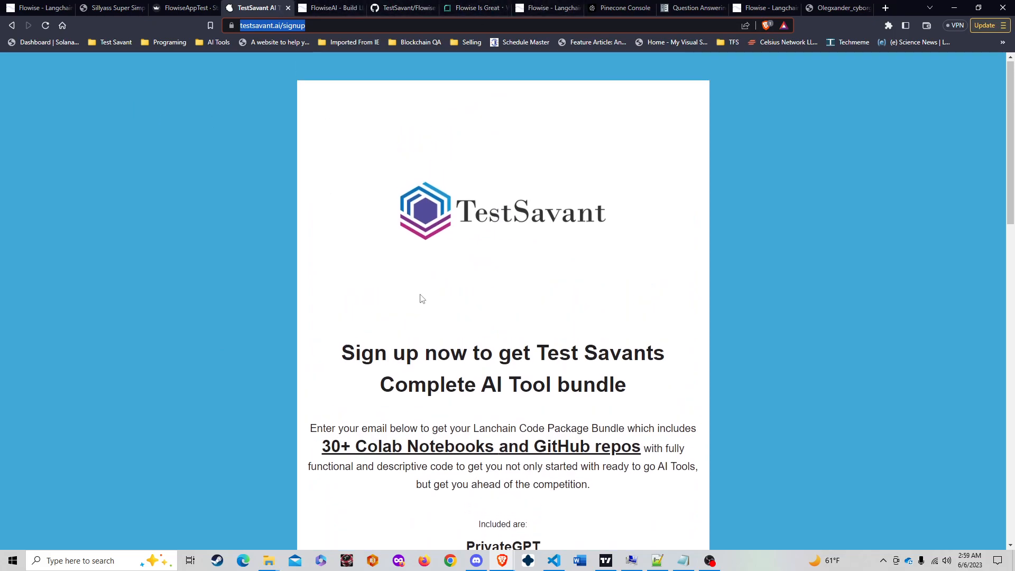
scroll(437, 316, down, 5)
scroll(426, 321, down, 1)
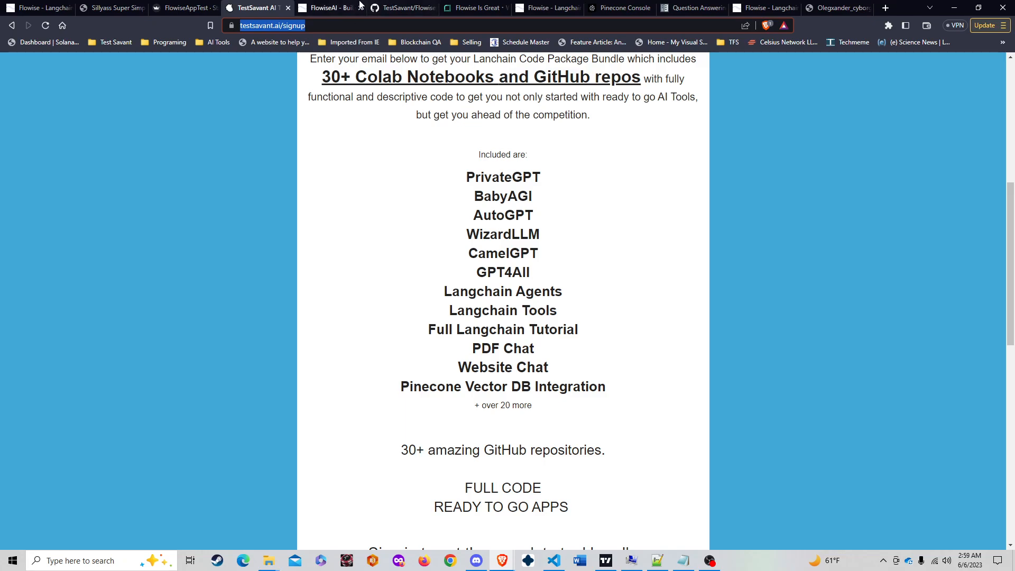
click(470, 4)
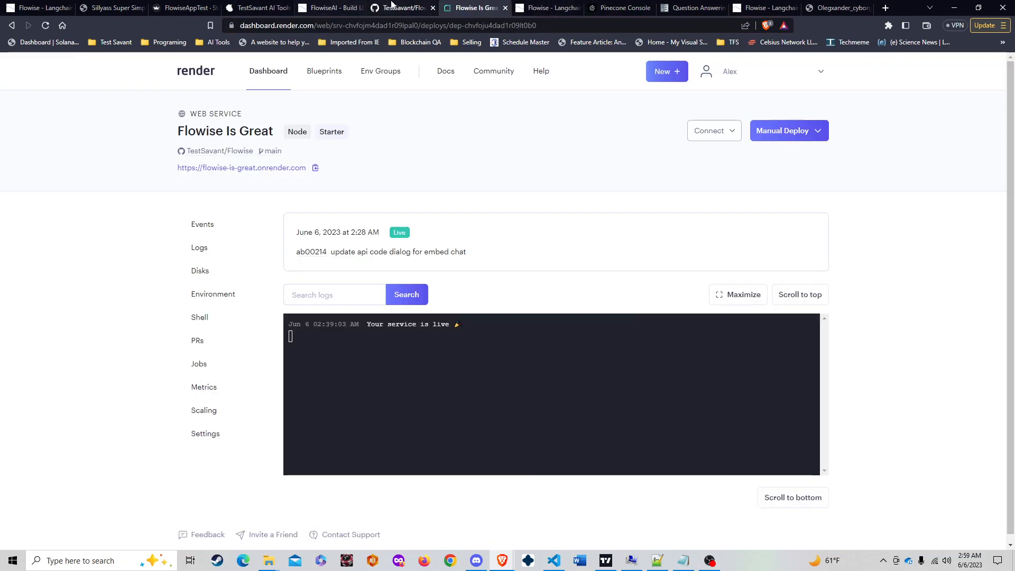
click(394, 7)
click(316, 6)
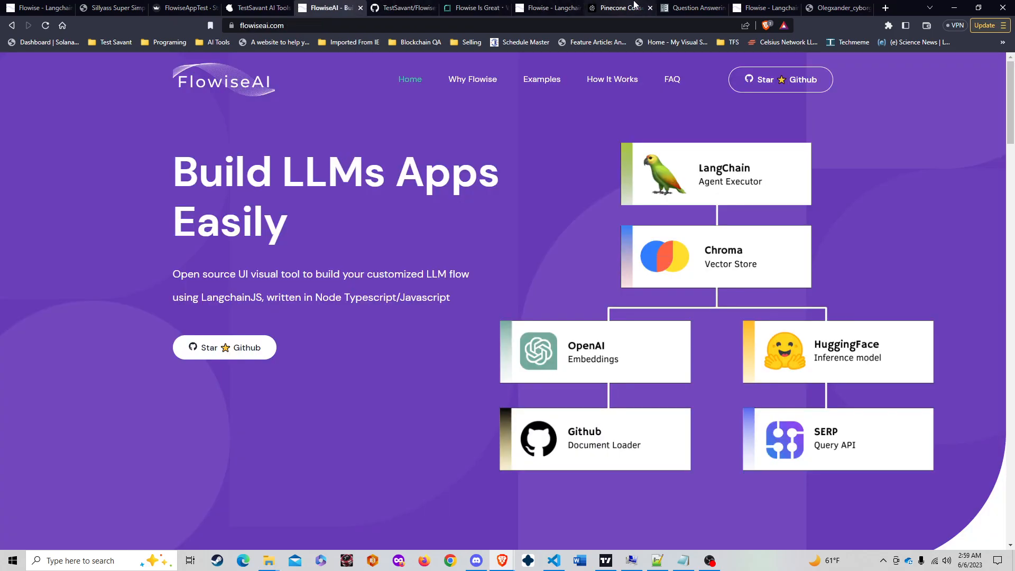
click(621, 5)
click(538, 6)
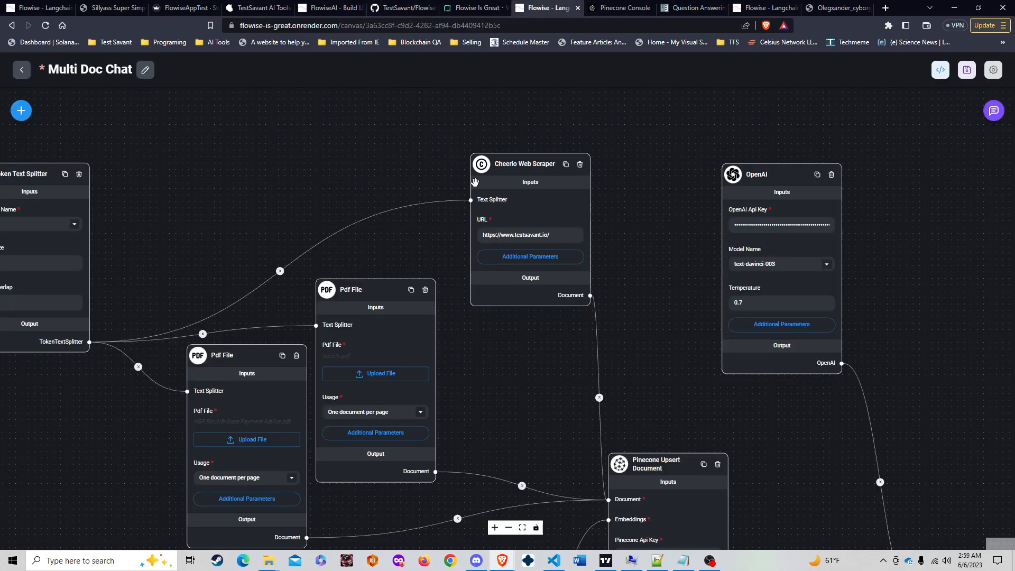
scroll(420, 379, down, 3)
drag(594, 309, 562, 201)
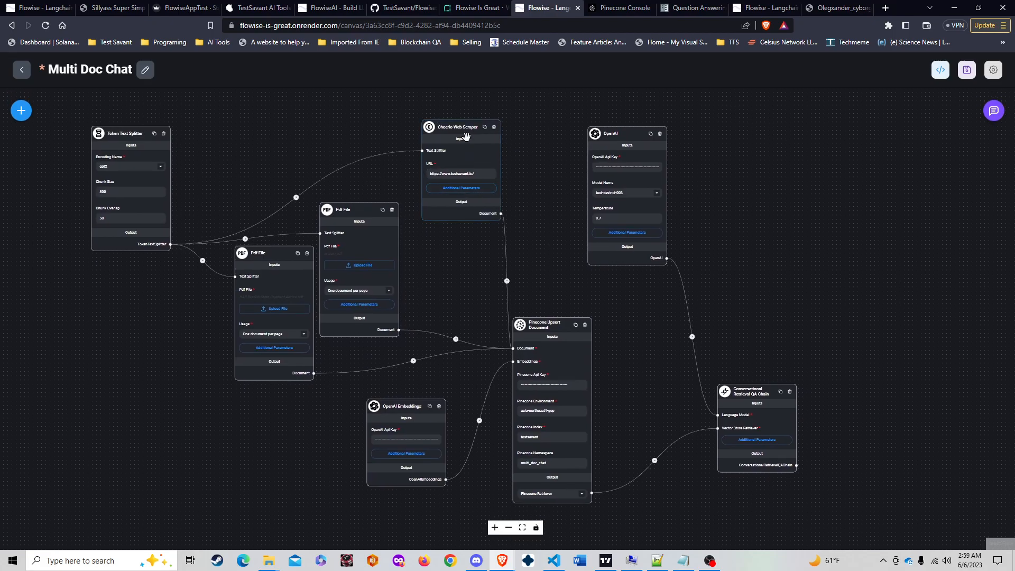
scroll(465, 136, up, 1)
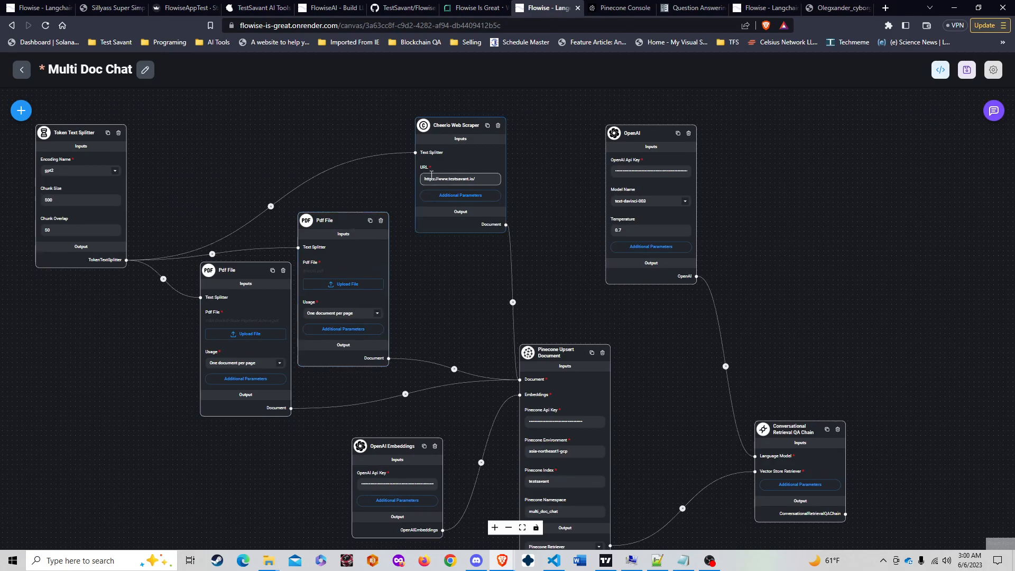
scroll(352, 196, up, 4)
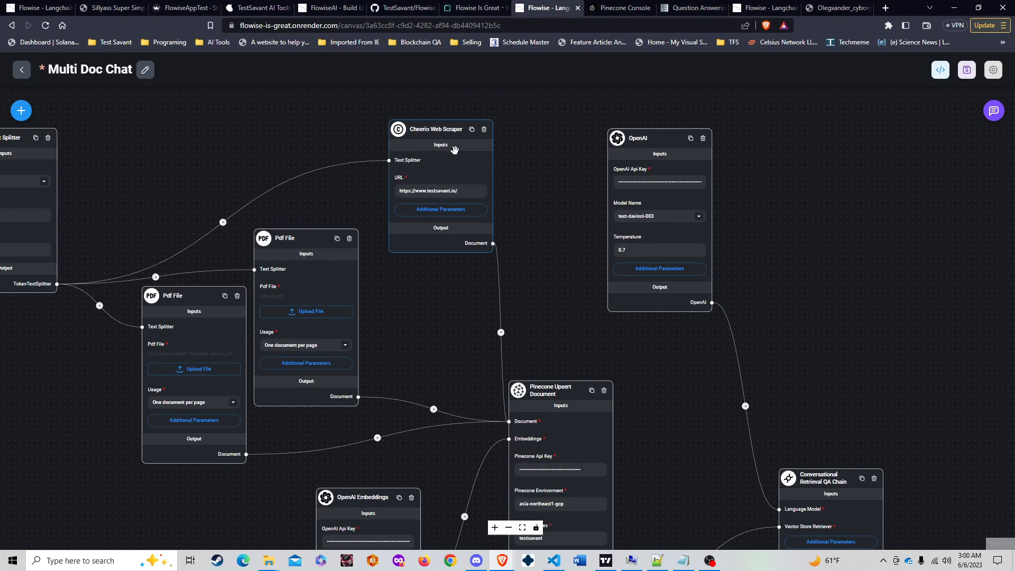
mouse_move(477, 193)
mouse_down()
mouse_move(403, 190)
mouse_move(486, 189)
mouse_up()
key(ctrl+a)
key(ctrl+v)
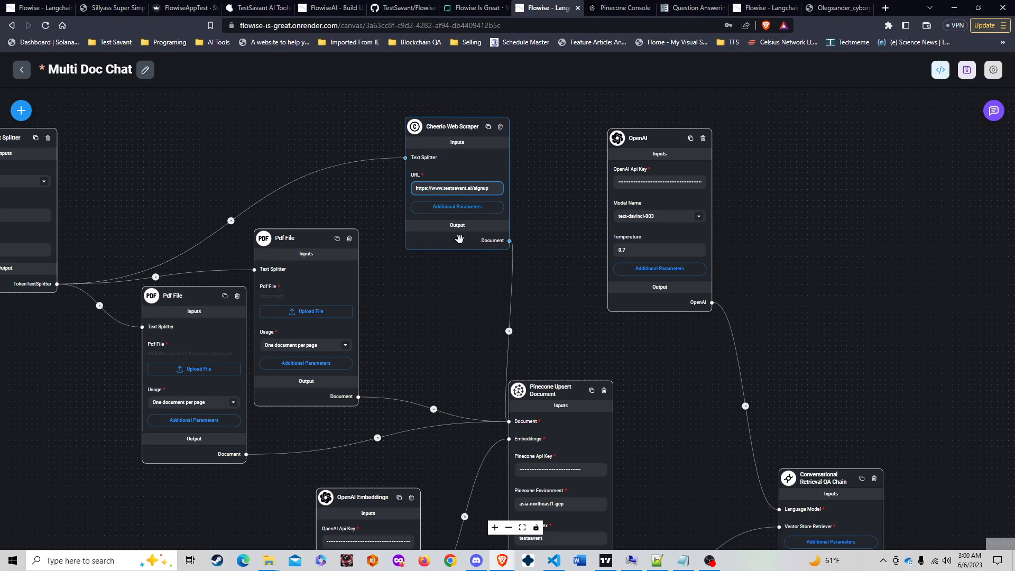
Save the Multi Doc Chat flow with the web scraper's new signup page URL
scroll(435, 311, down, 2)
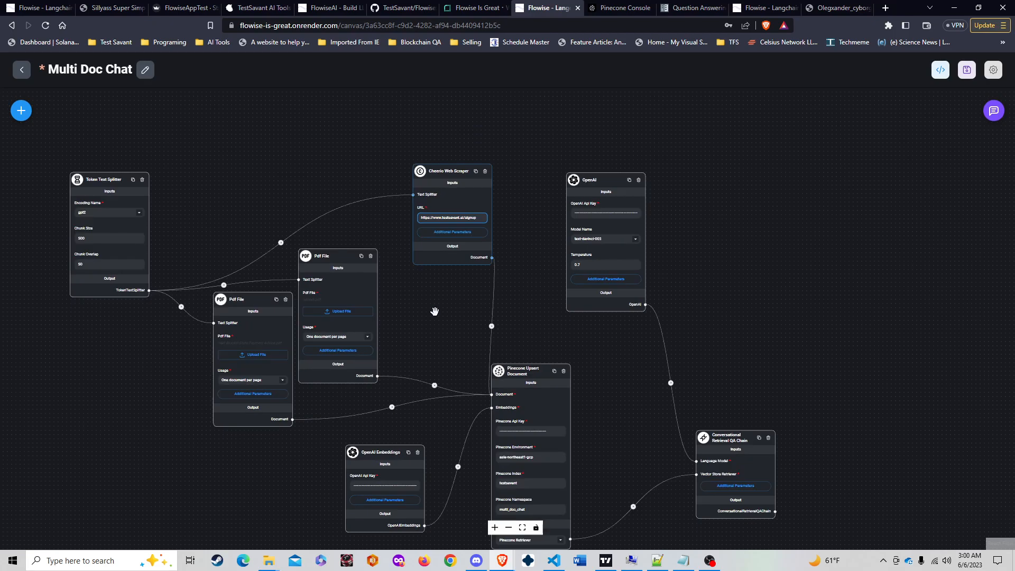
drag(769, 346, 701, 237)
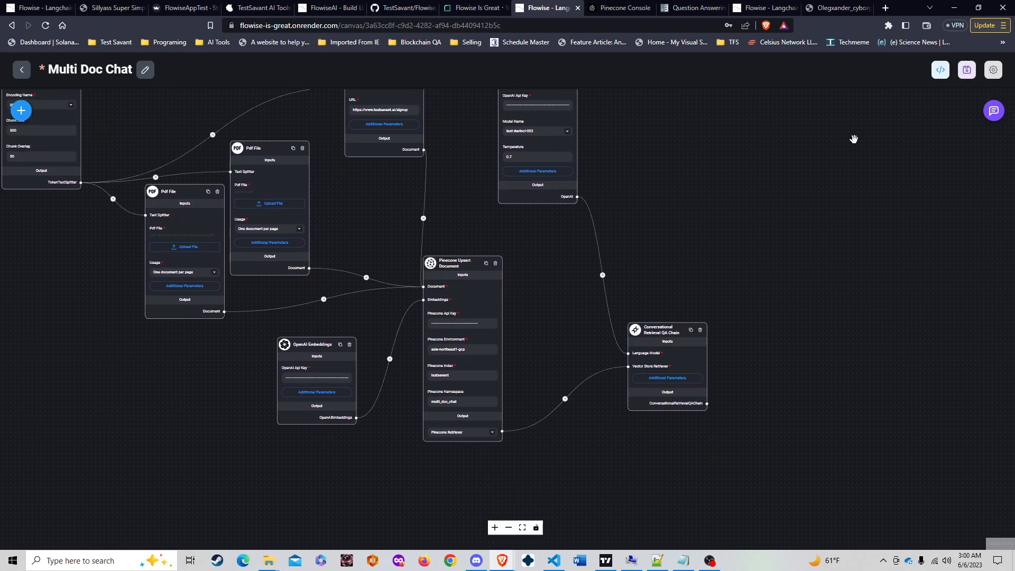
drag(780, 174, 914, 239)
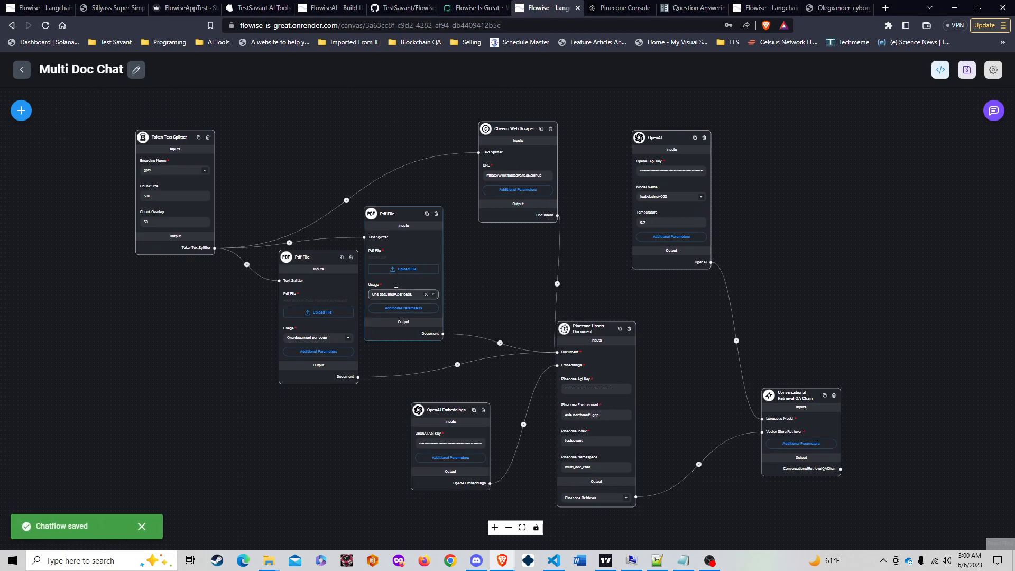
Inspect the two Pdf File nodes closely to see which documents are loaded in them
scroll(388, 288, up, 5)
scroll(381, 273, up, 2)
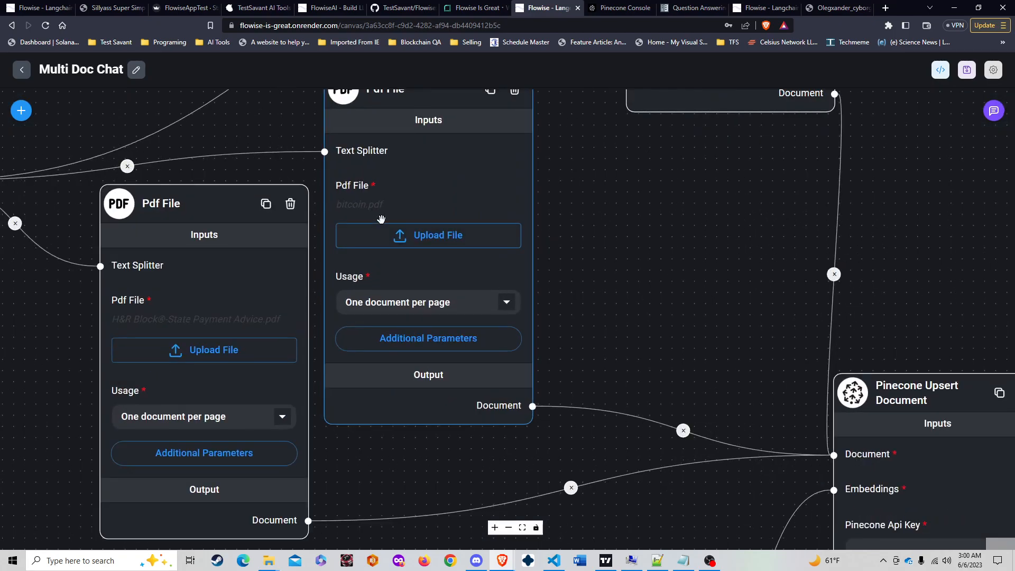
scroll(367, 212, up, 3)
scroll(455, 223, down, 2)
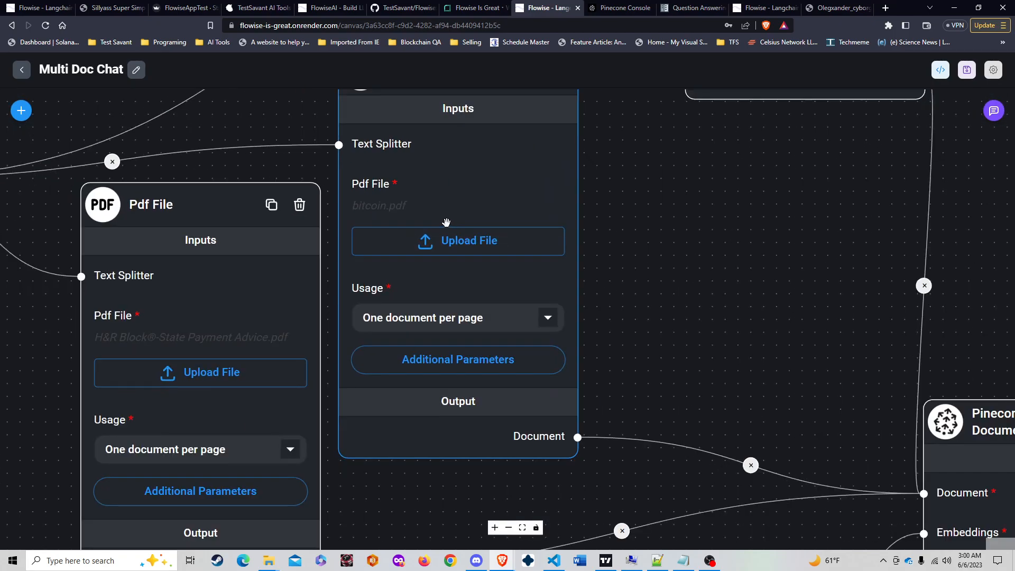
scroll(446, 222, down, 5)
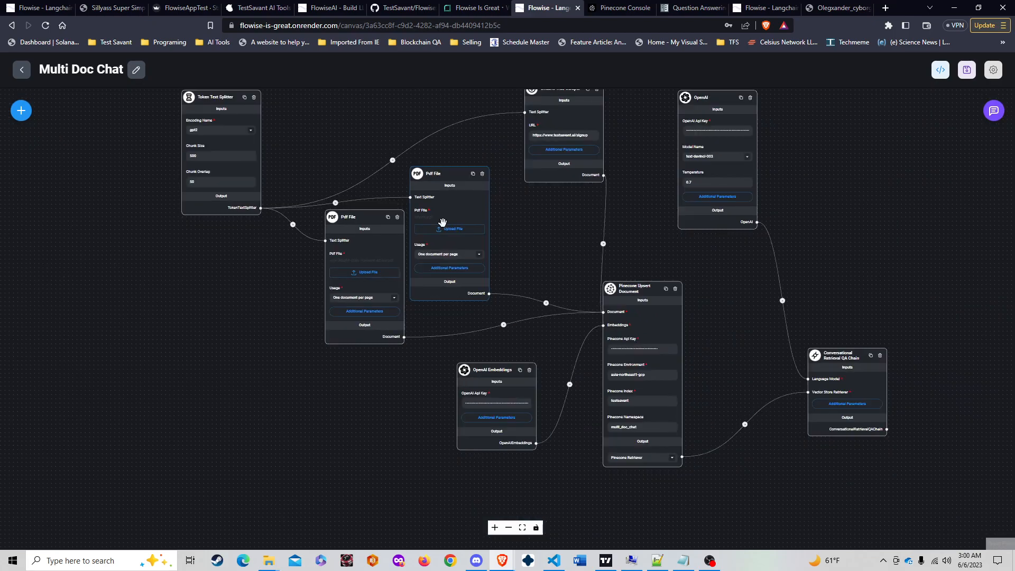
drag(222, 321, 176, 349)
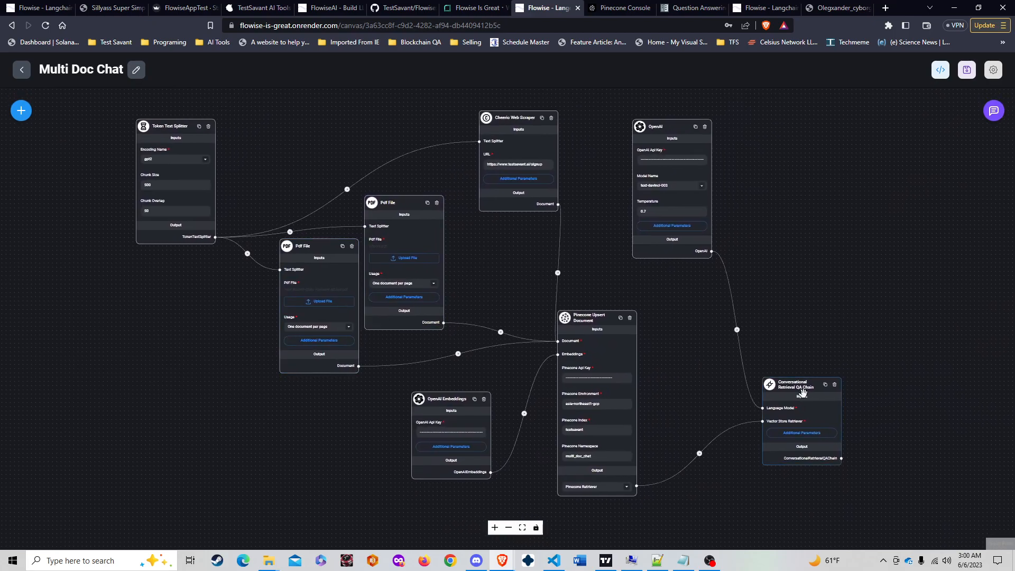
Examine the Conversational Retrieval QA Chain node and trace its language model and vector store retriever connections back to their source nodes
scroll(817, 392, up, 8)
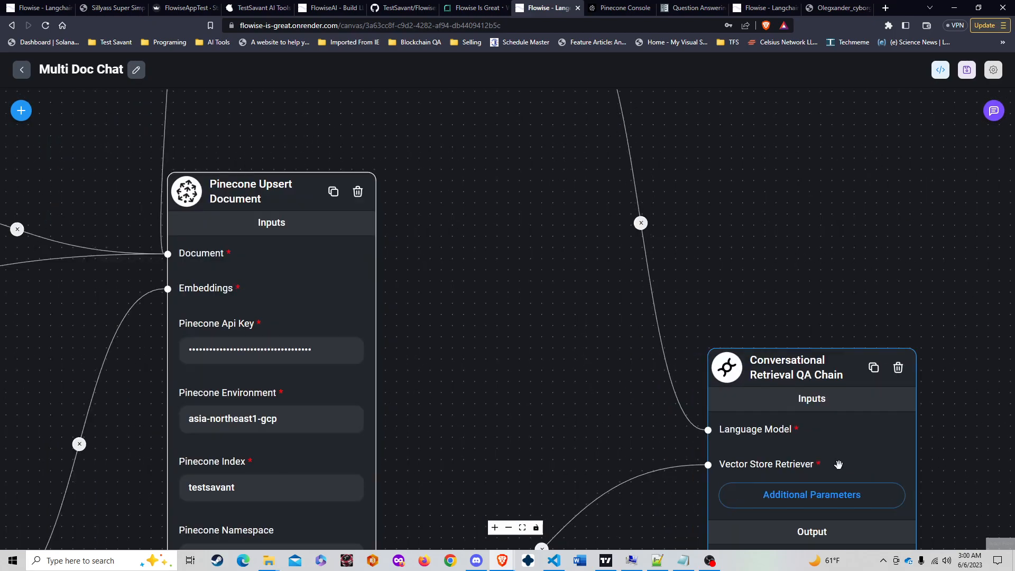
scroll(742, 266, down, 2)
scroll(699, 212, down, 5)
drag(697, 213, 801, 474)
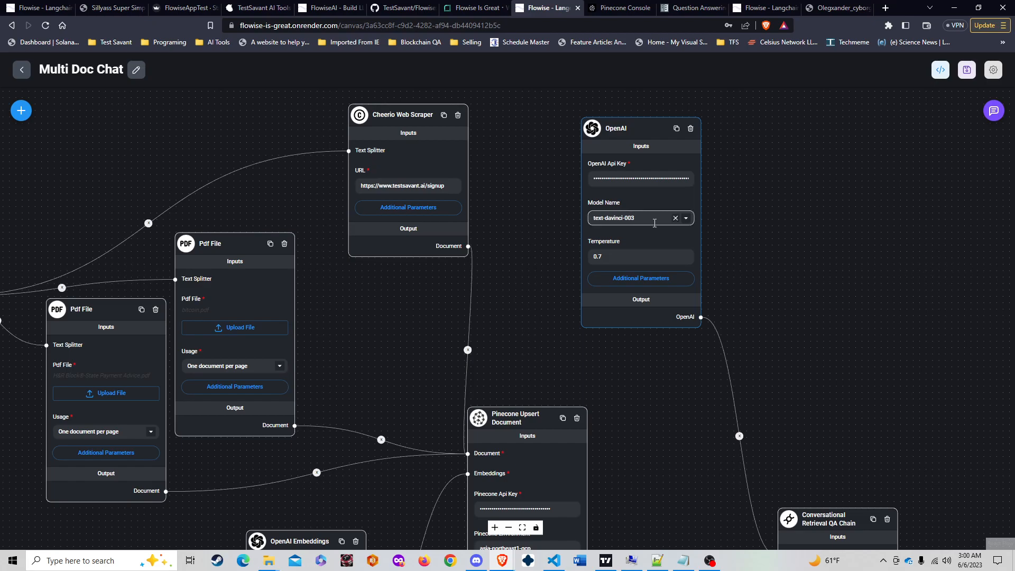
drag(787, 394, 739, 236)
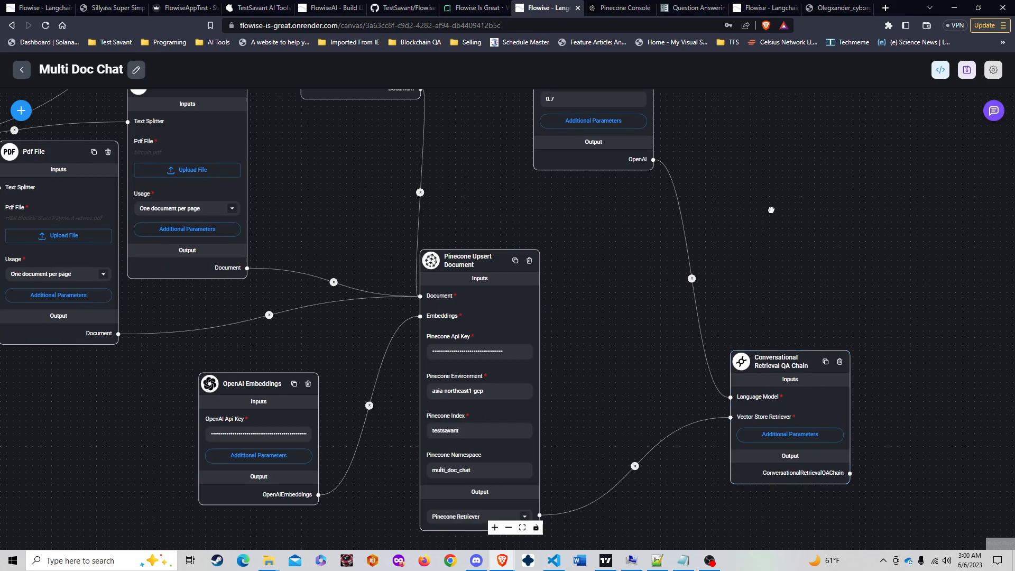
drag(772, 205, 976, 377)
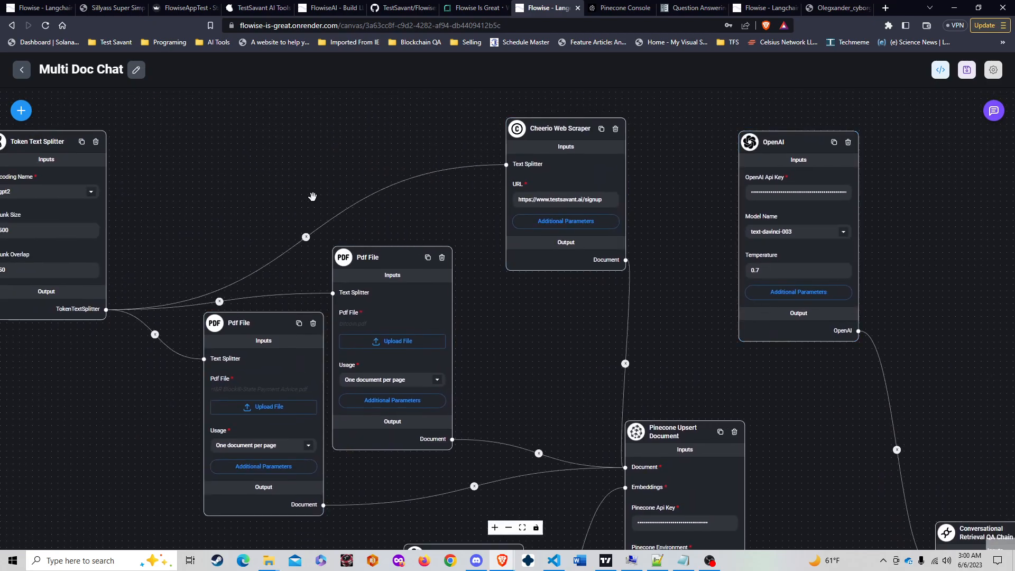
drag(902, 469, 730, 199)
scroll(793, 324, up, 5)
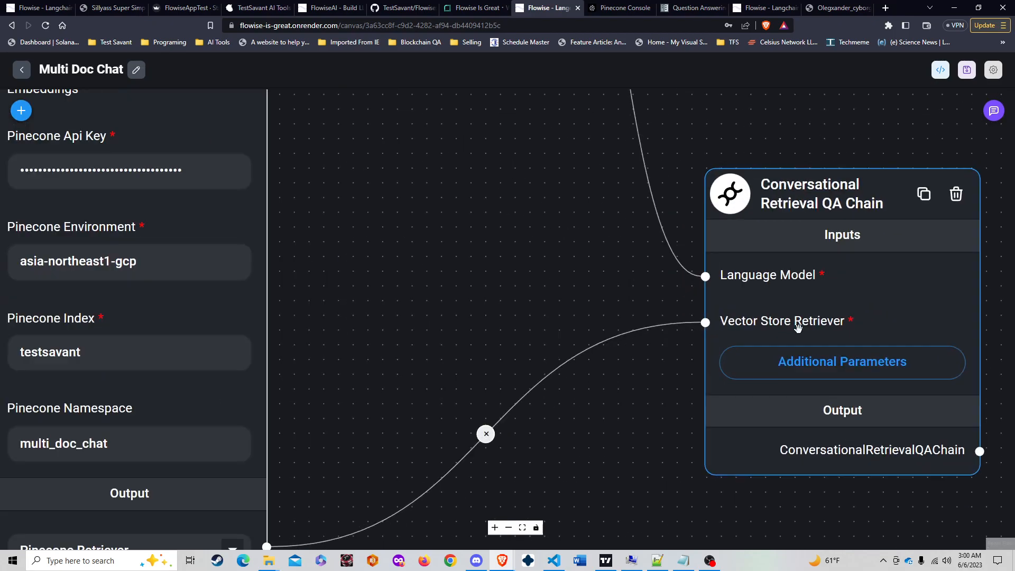
scroll(489, 290, down, 5)
Inspect the Pinecone Upsert Document node's inputs, including its API key, environment, index and namespace fields
drag(477, 246, 750, 298)
scroll(660, 271, up, 2)
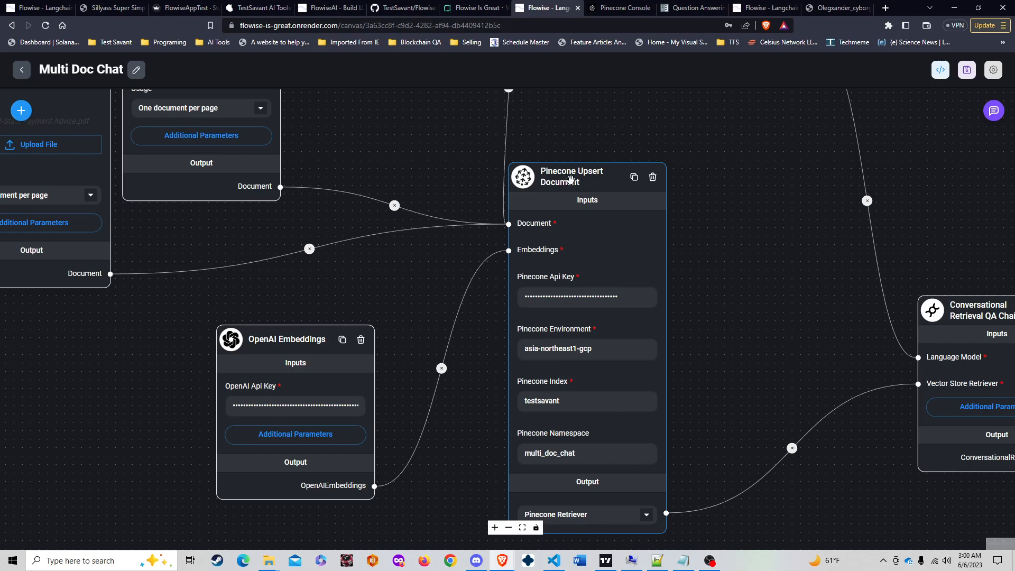
scroll(571, 180, up, 2)
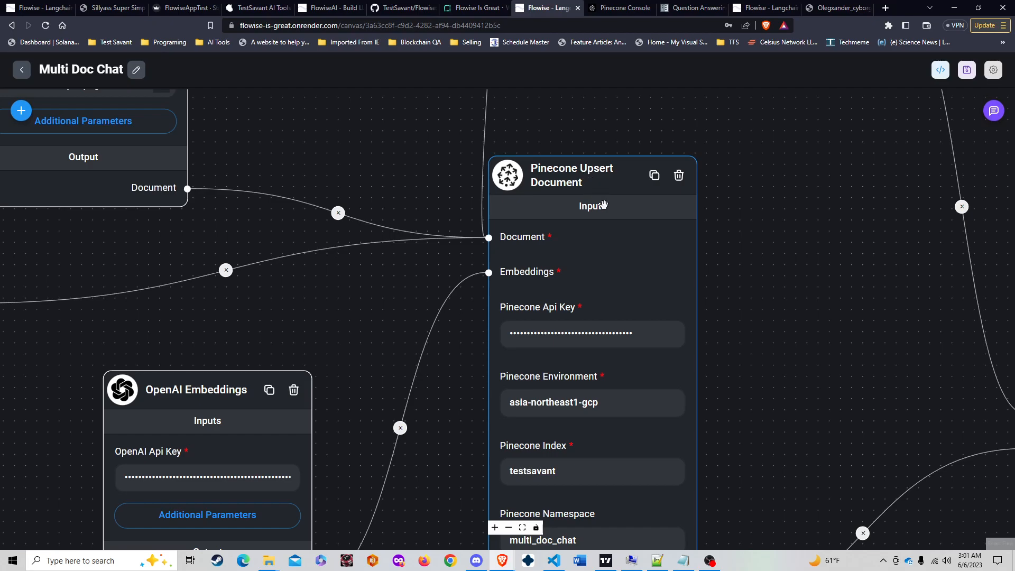
scroll(279, 93, down, 2)
drag(287, 148, 414, 175)
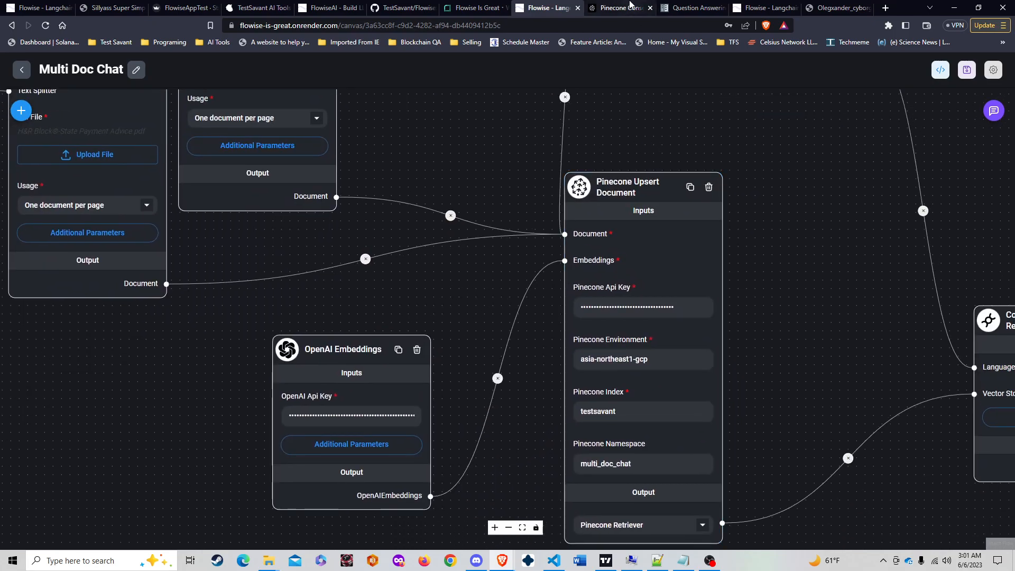
Switch to the Pinecone console, check the testsavant index's vectors and namespace, and go to the project's index list
click(612, 13)
scroll(228, 350, down, 2)
scroll(229, 348, up, 2)
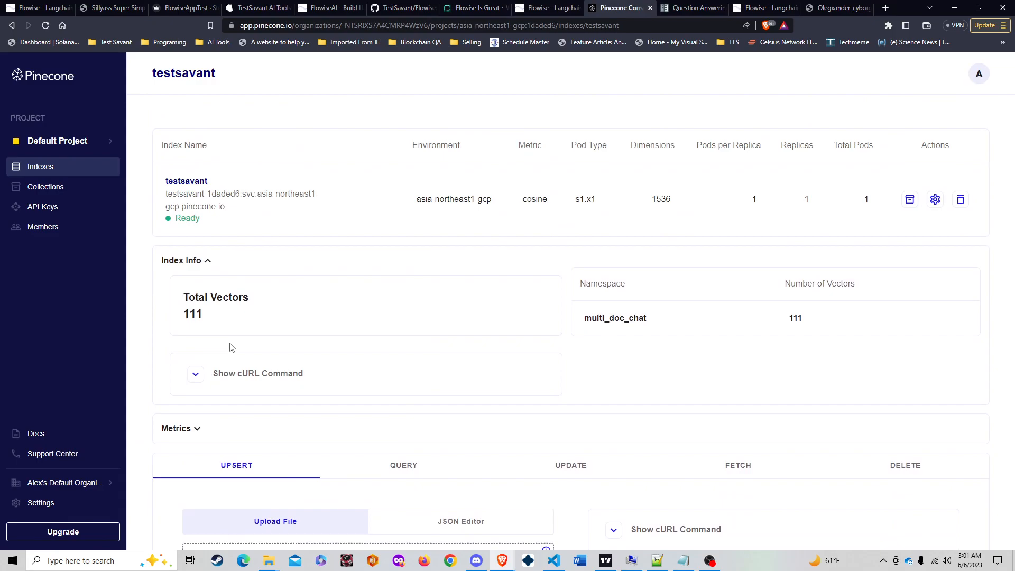
click(27, 80)
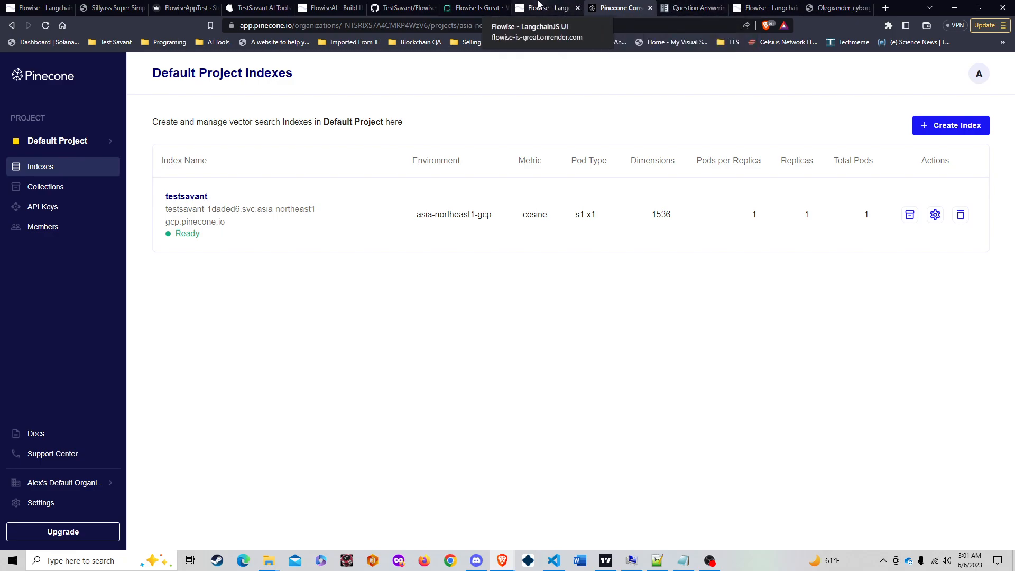
Return to the Multi Doc Chat flow and review how the text splitter and document loaders feed the Pinecone node
click(539, 5)
scroll(464, 248, down, 3)
drag(434, 152, 461, 317)
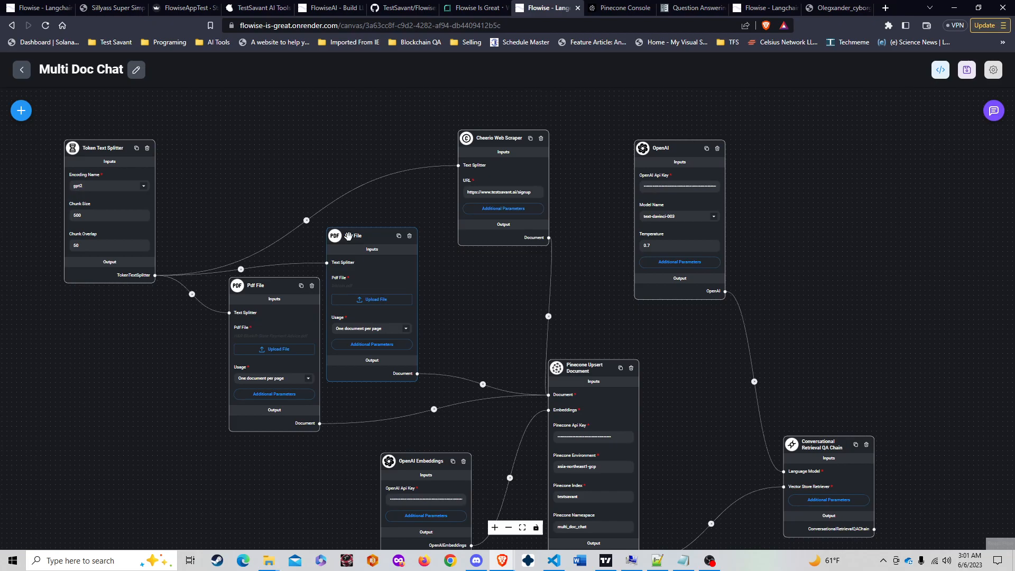
scroll(99, 193, up, 3)
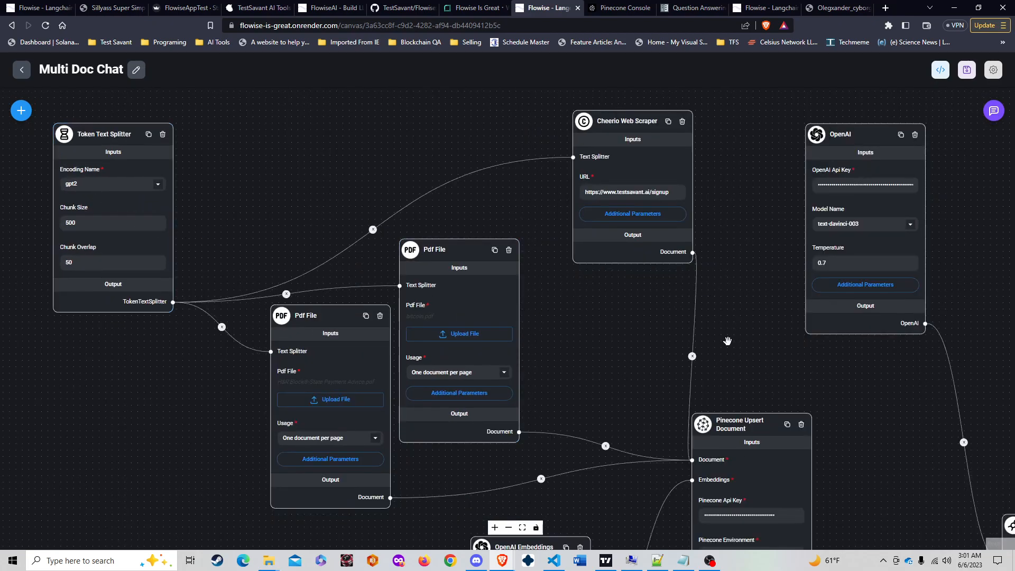
drag(718, 367, 739, 249)
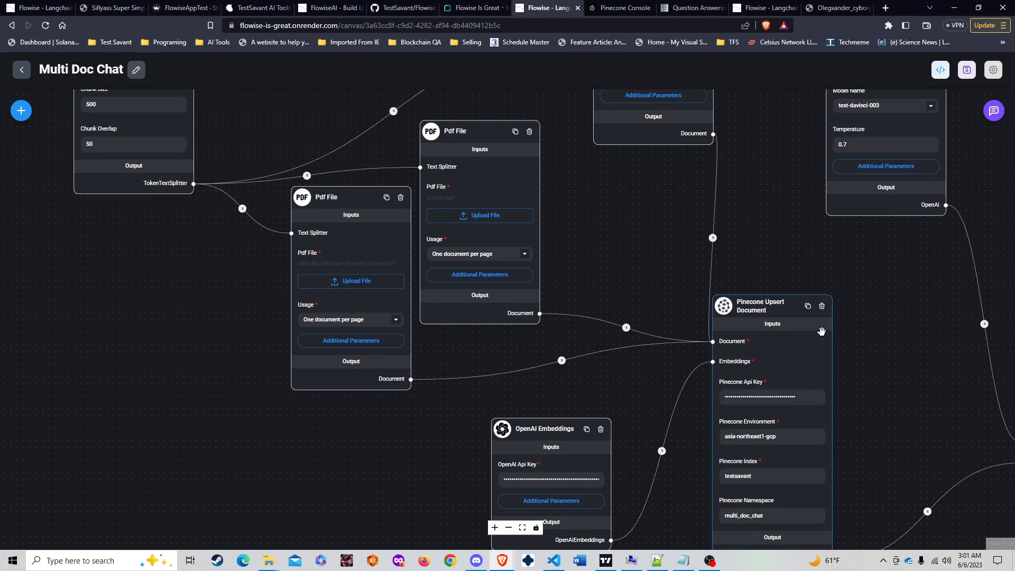
Go through the Pinecone Upsert Document node's environment, index and namespace fields without changing their values
scroll(821, 330, up, 5)
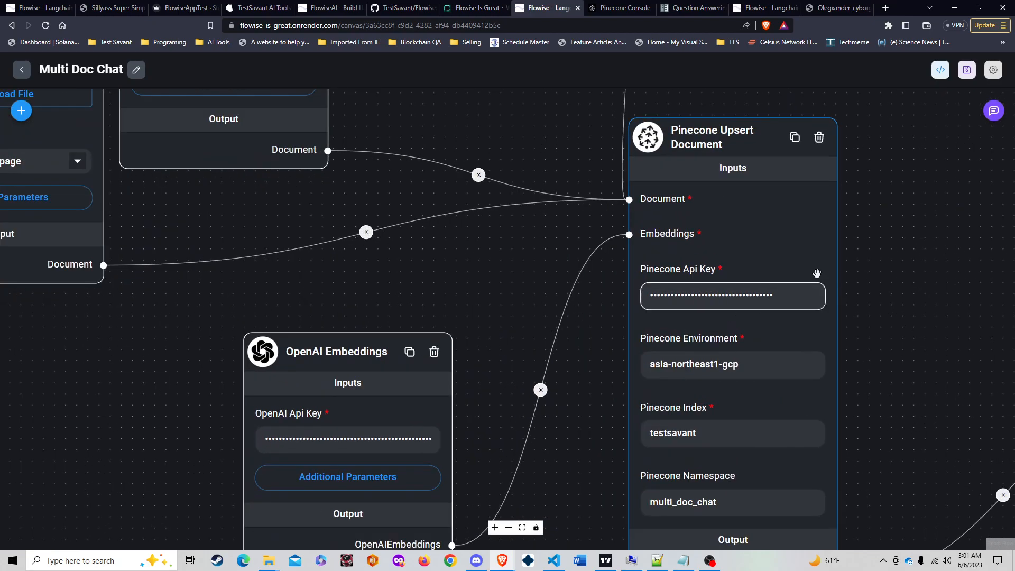
drag(863, 254, 788, 220)
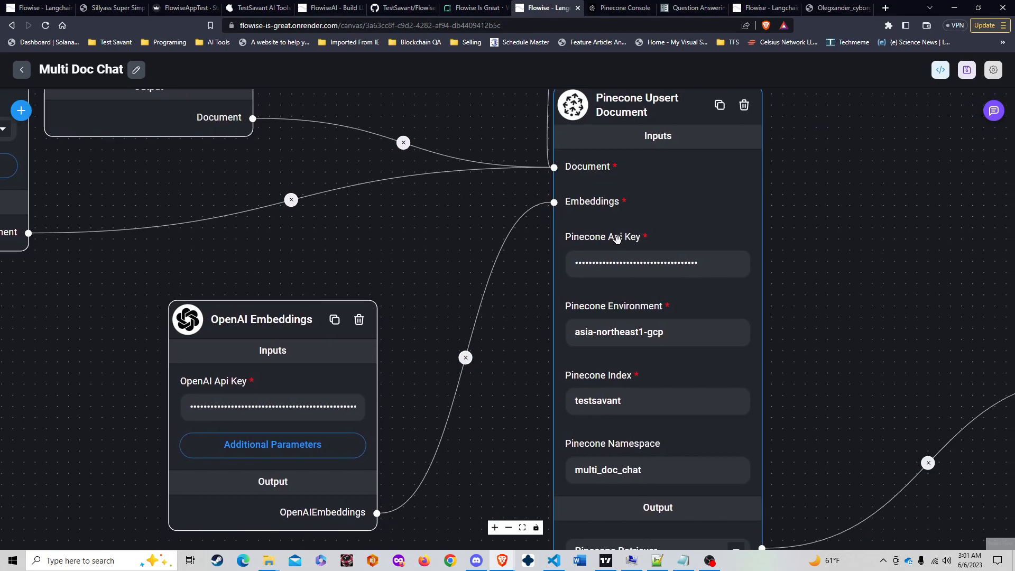
click(676, 330)
click(646, 400)
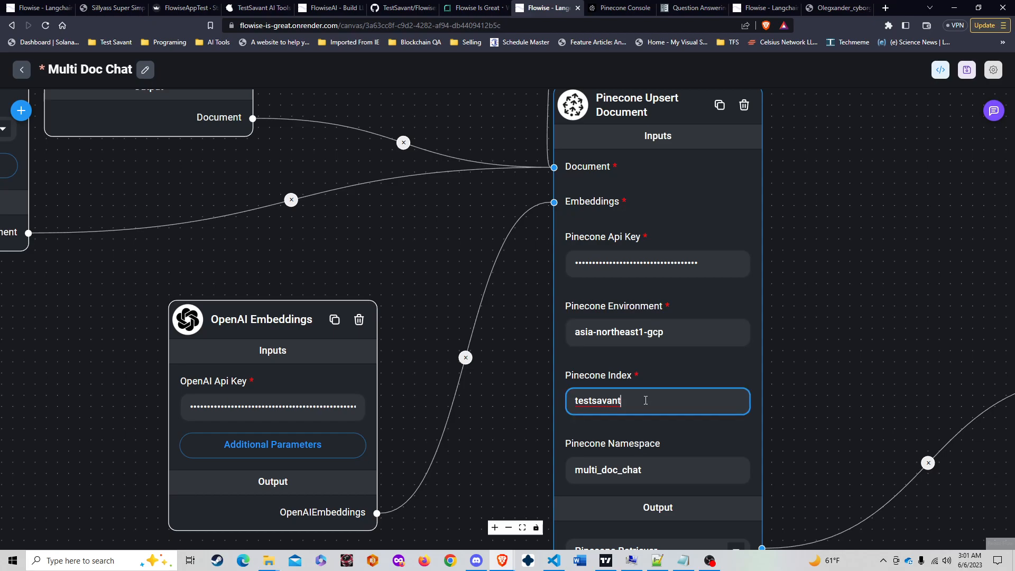
click(663, 474)
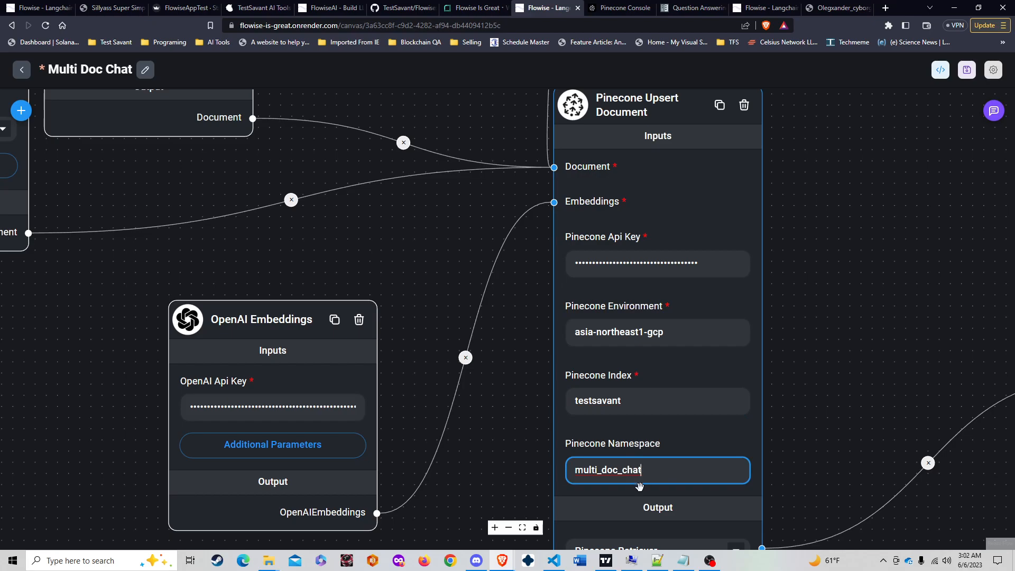
Examine the Pinecone namespace and the OpenAI Embeddings node's connection to the Pinecone node's embeddings input
scroll(475, 340, down, 5)
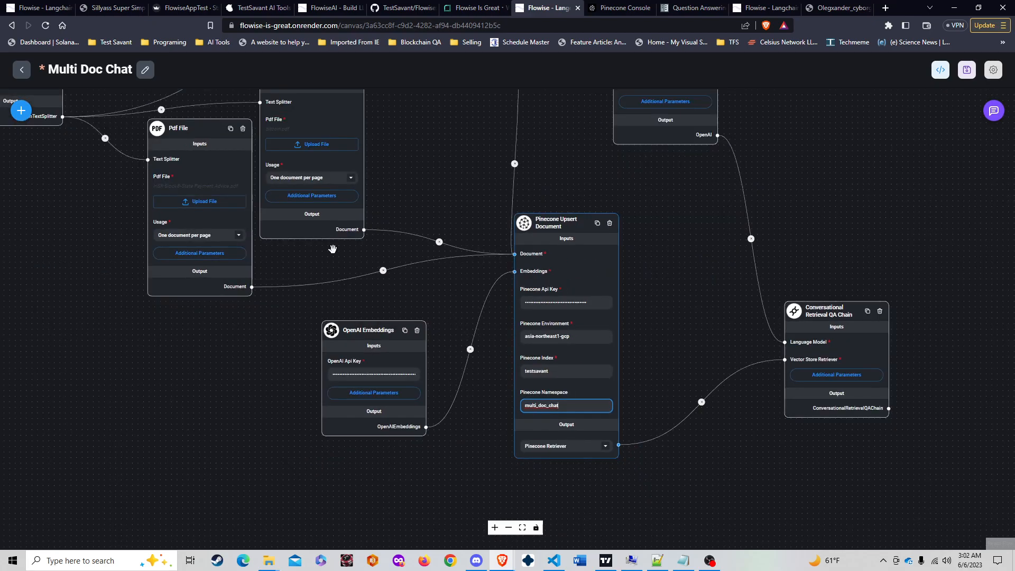
scroll(582, 355, up, 5)
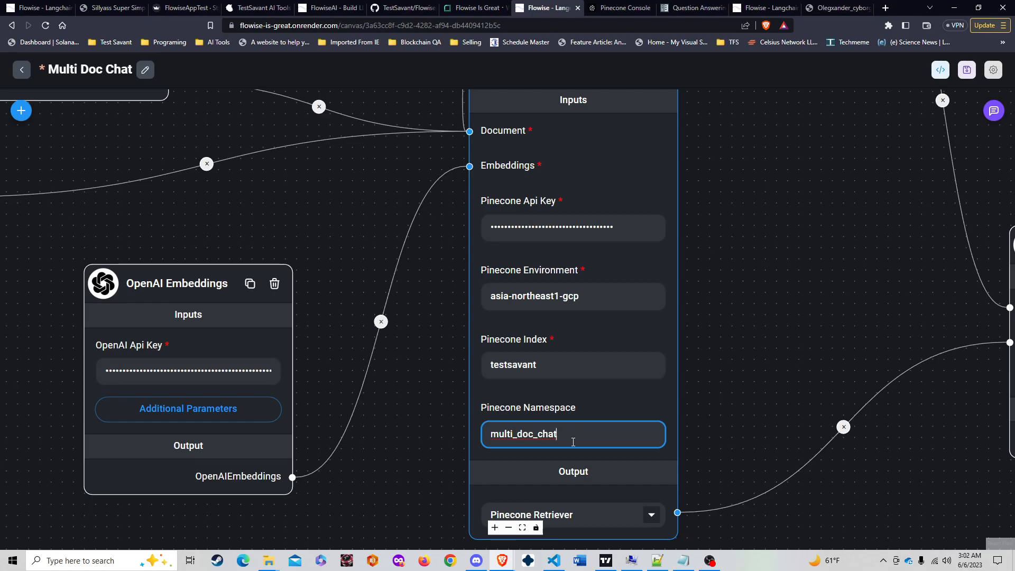
scroll(327, 278, down, 2)
drag(327, 244, 524, 251)
scroll(633, 223, up, 2)
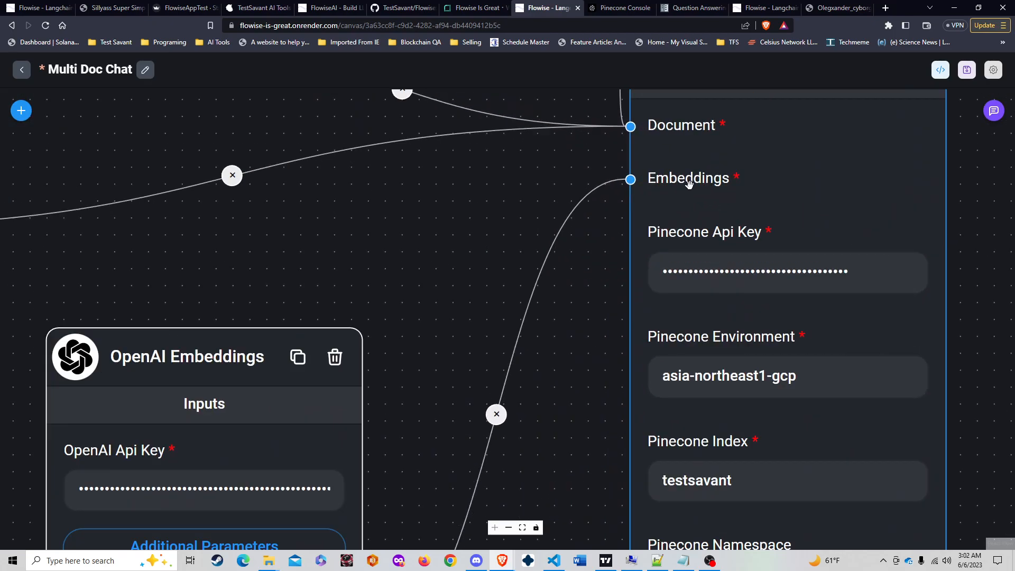
scroll(480, 227, down, 3)
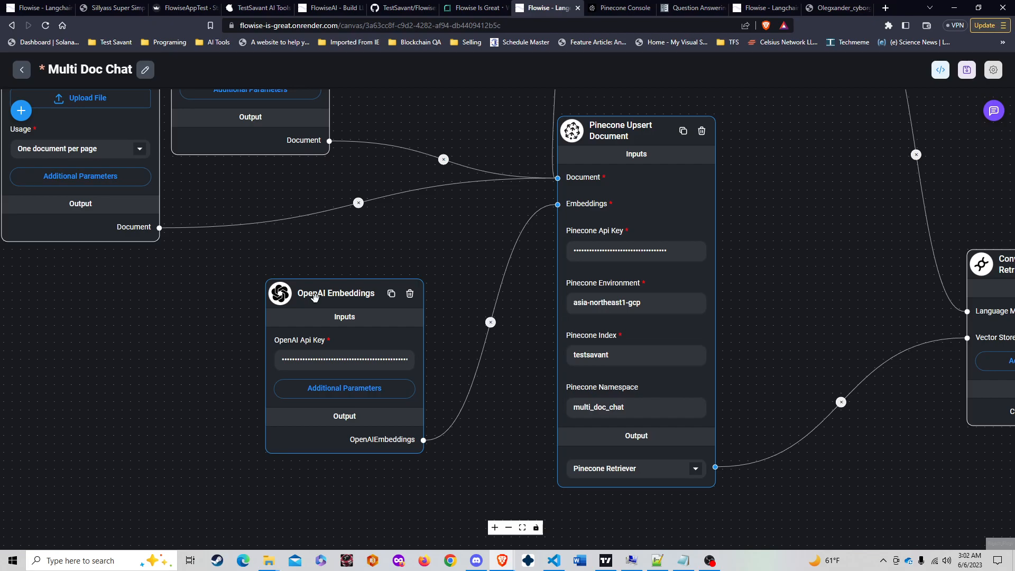
Trace the document path from the Token Text Splitter through the PDF and web scraper nodes to Pinecone
drag(420, 252, 657, 406)
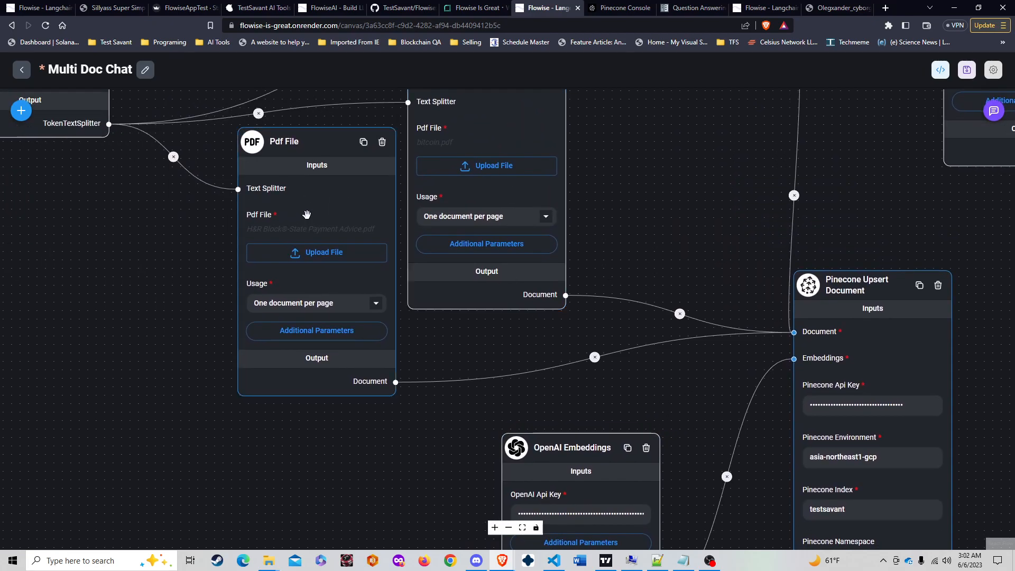
drag(651, 157, 688, 91)
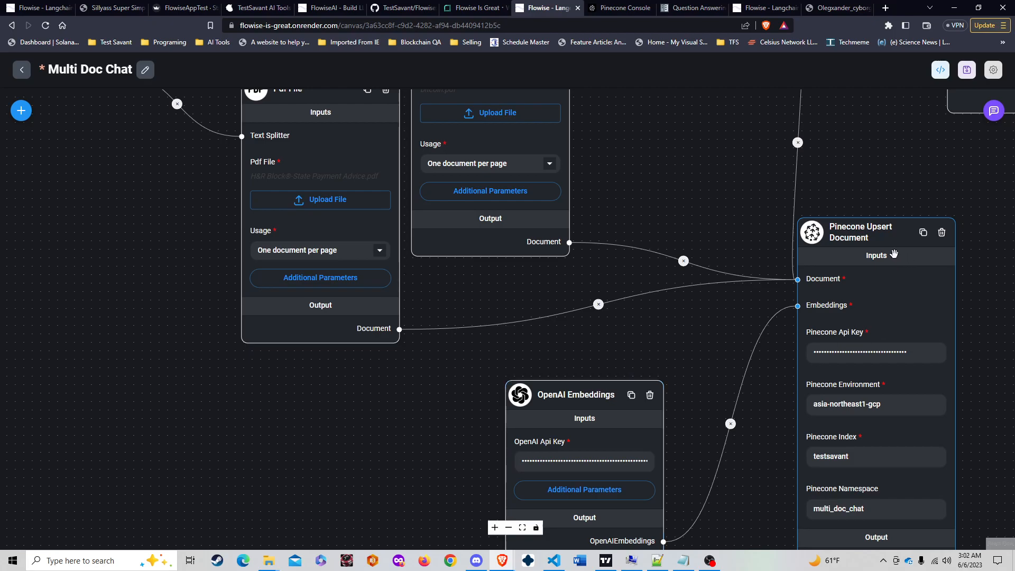
drag(725, 177, 897, 450)
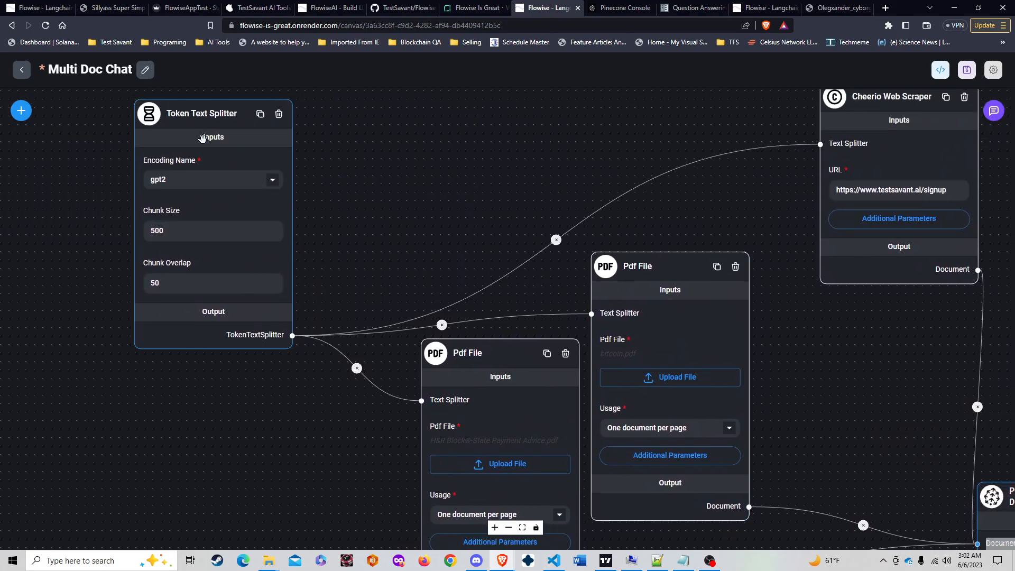
drag(392, 161, 394, 202)
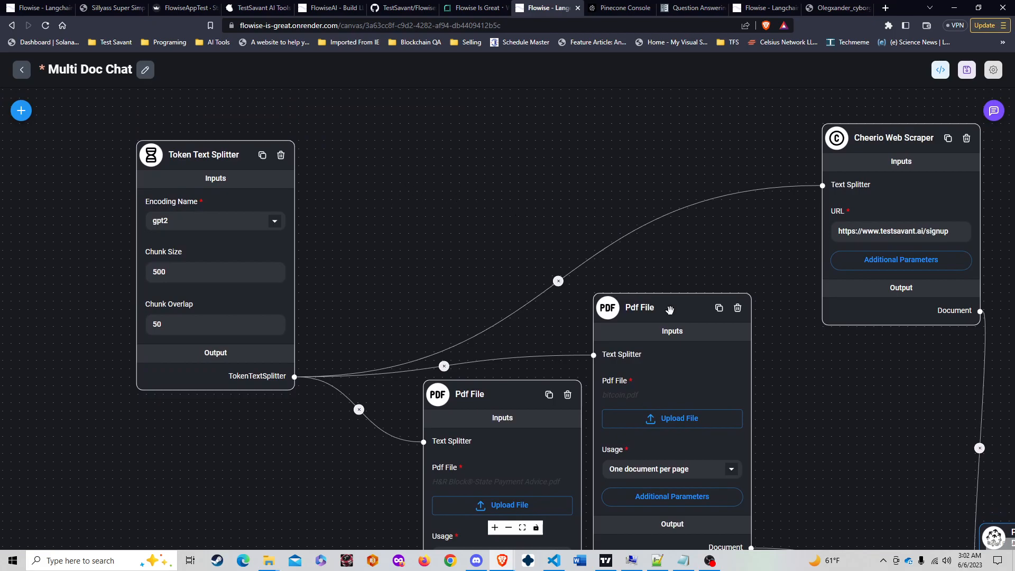
drag(848, 444, 609, 175)
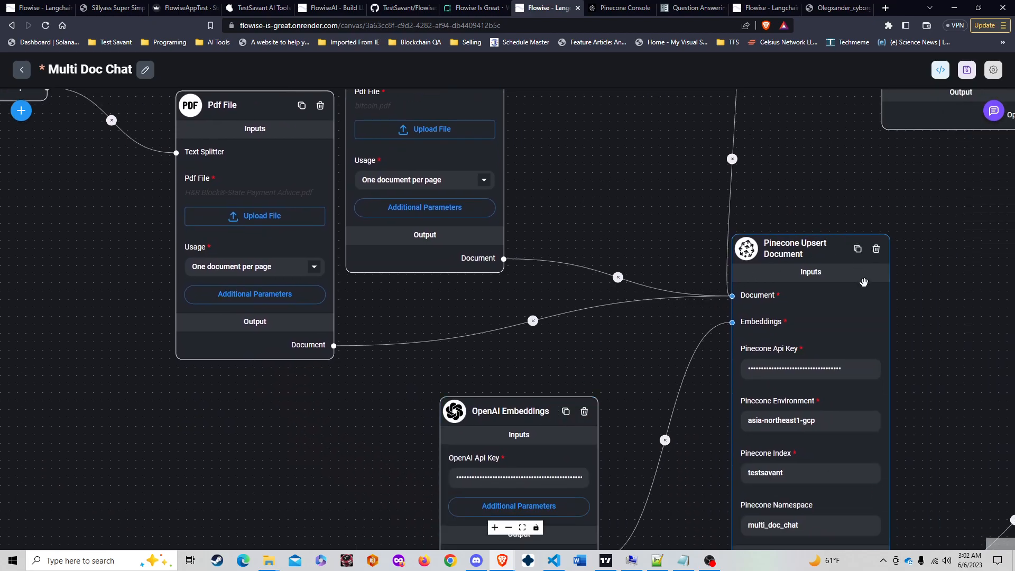
Open the chat window of the Multi Doc Chat flow
drag(955, 223, 726, 304)
scroll(689, 310, down, 3)
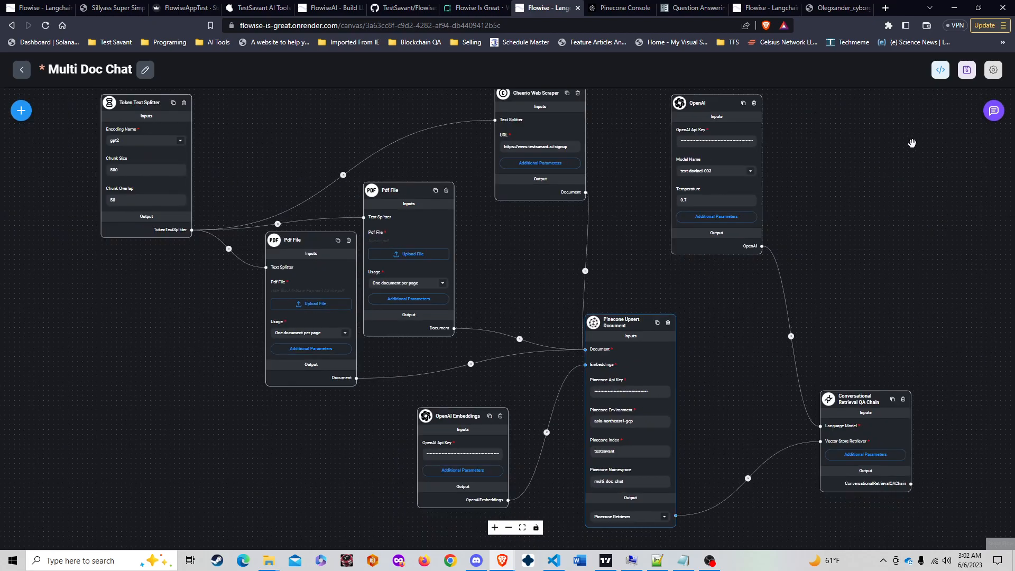
click(992, 112)
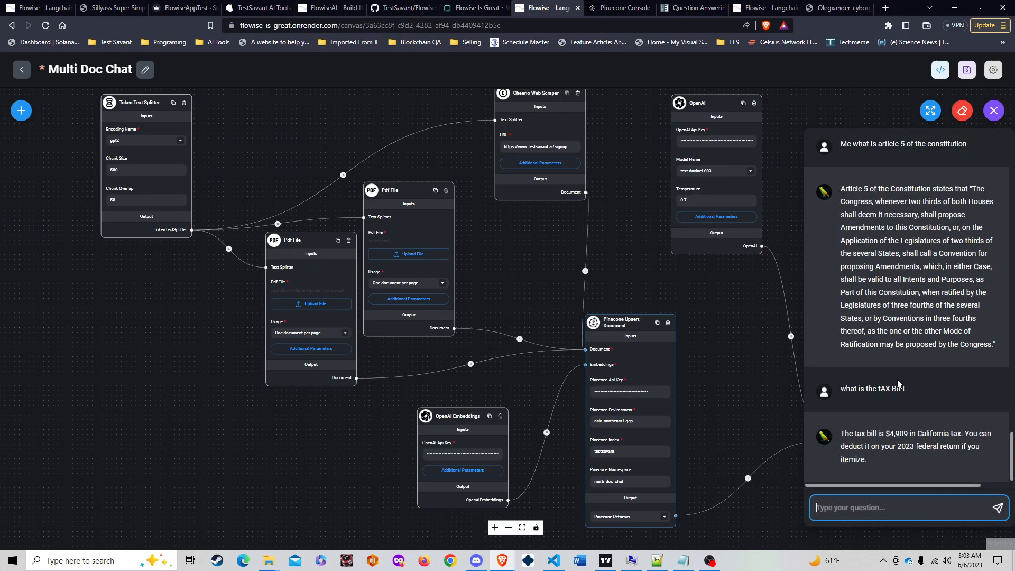
Check the files in both PDF nodes and move the H&R Block PDF node down beside the bitcoin.pdf node
scroll(427, 319, up, 9)
drag(646, 131, 883, 325)
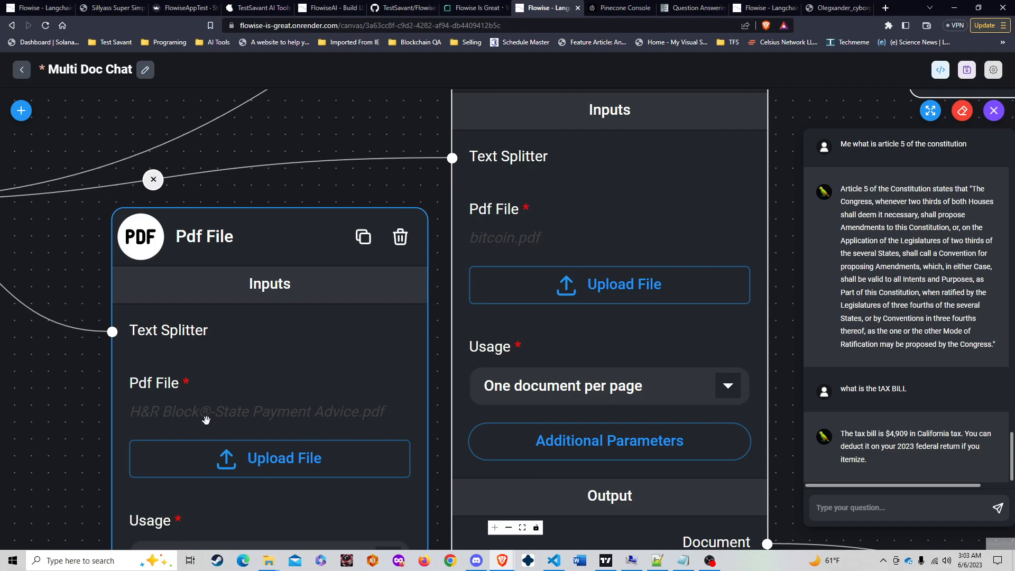
drag(189, 407, 28, 74)
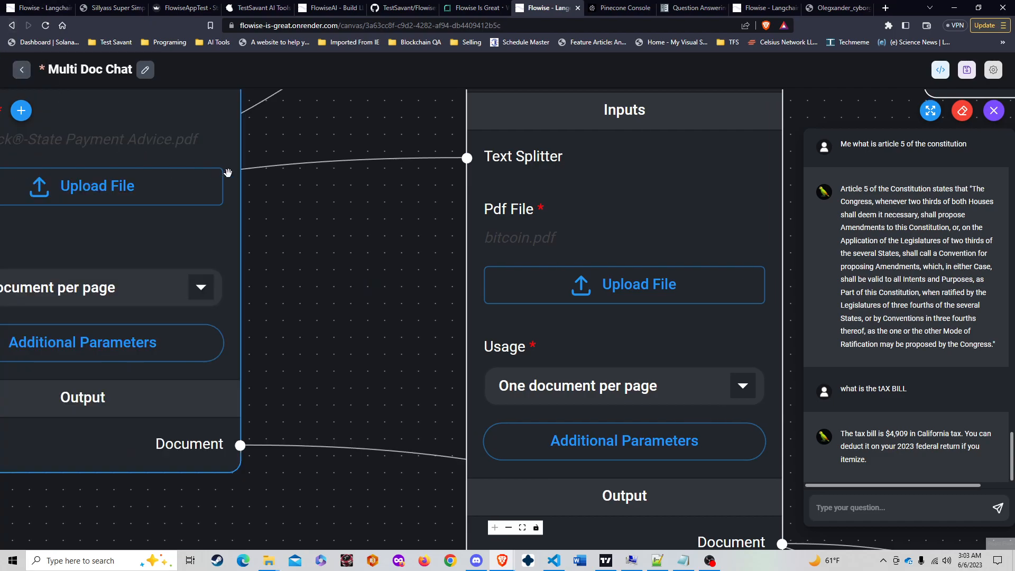
scroll(368, 294, down, 6)
drag(367, 293, 417, 319)
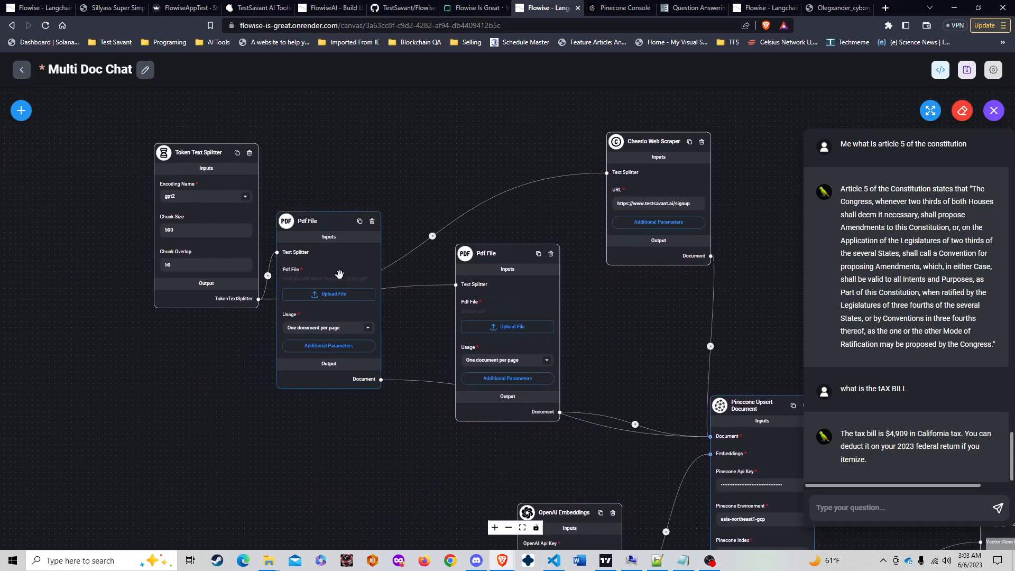
mouse_move(387, 274)
mouse_down()
mouse_move(325, 278)
mouse_move(390, 279)
mouse_up()
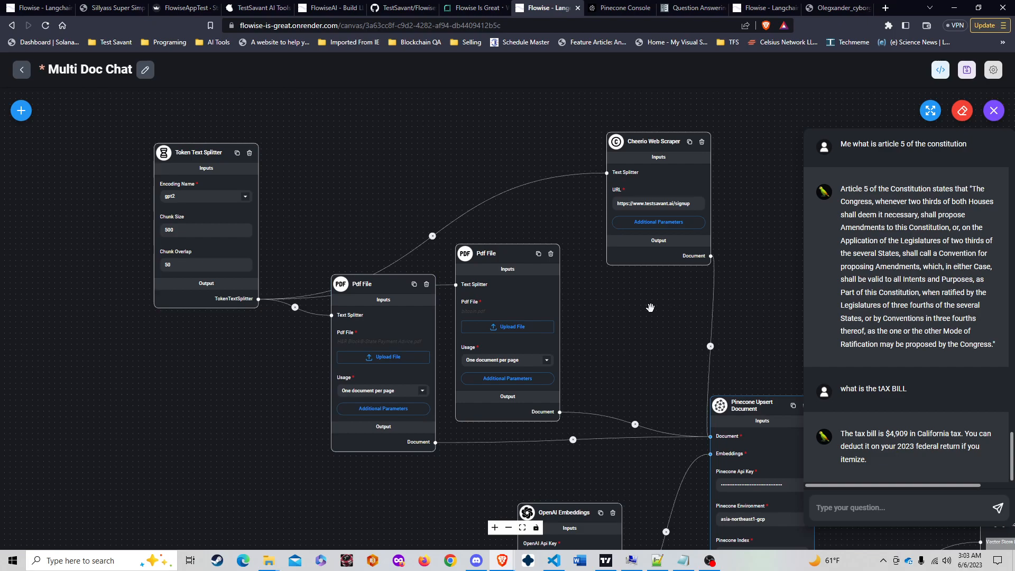
Examine the URL entered in the Cheerio Web Scraper node without changing it
scroll(636, 310, up, 4)
drag(656, 307, 568, 421)
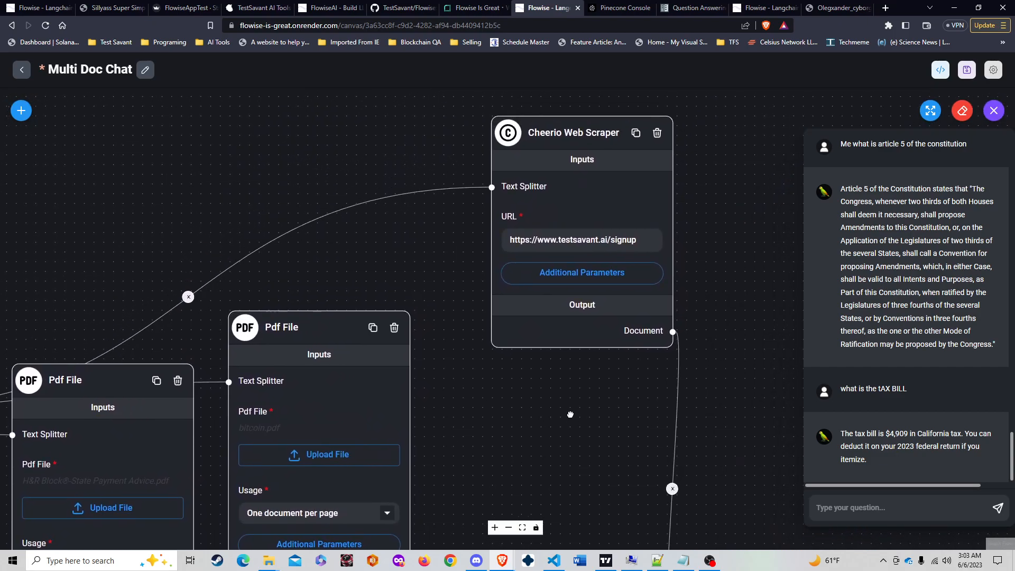
click(611, 239)
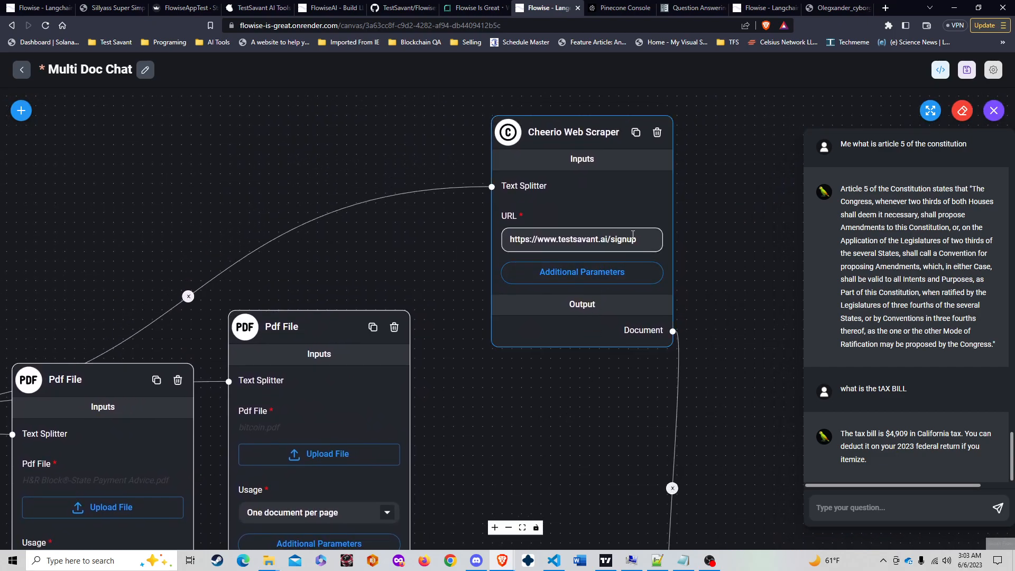
click(616, 422)
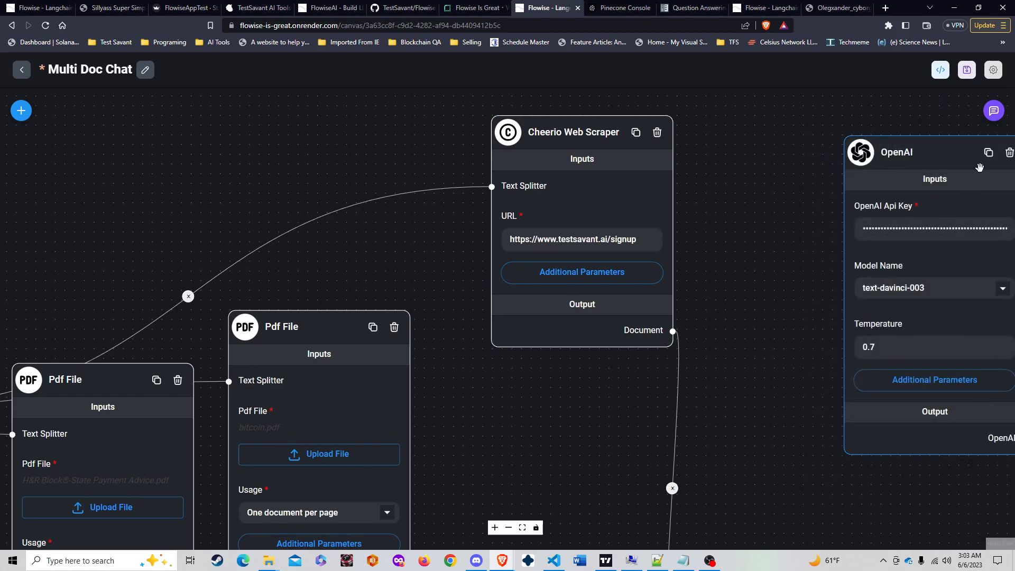
Ask the Multi Doc Chat "what is bitcoin" and decline saving the password in the browser
scroll(818, 281, down, 5)
drag(781, 294, 748, 158)
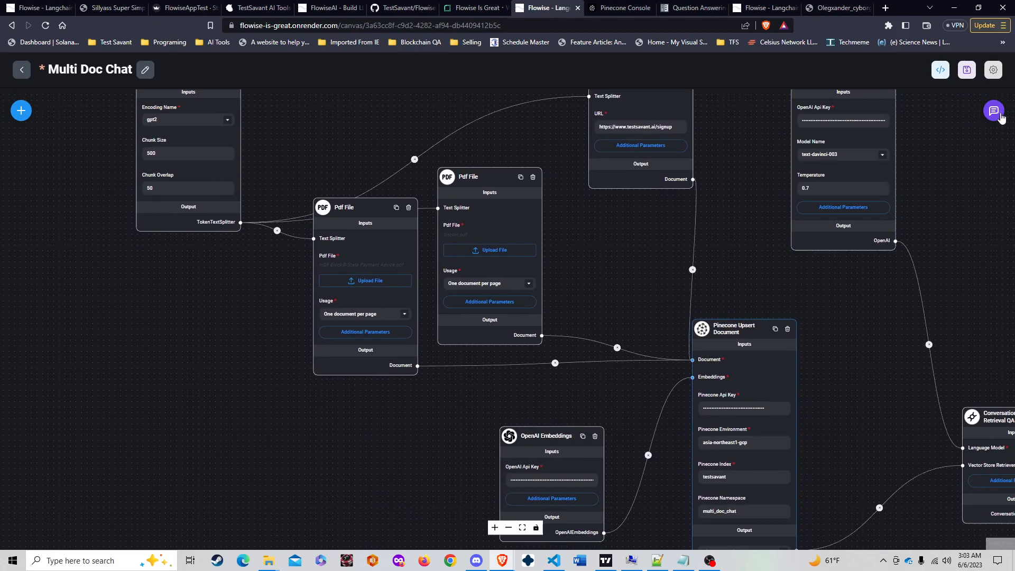
click(993, 111)
click(907, 507)
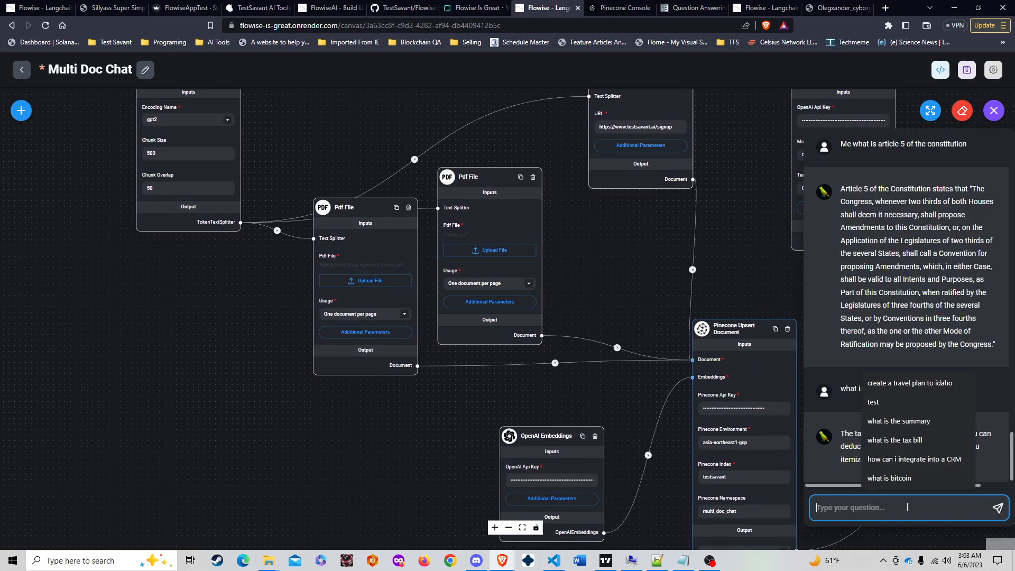
text(what is )
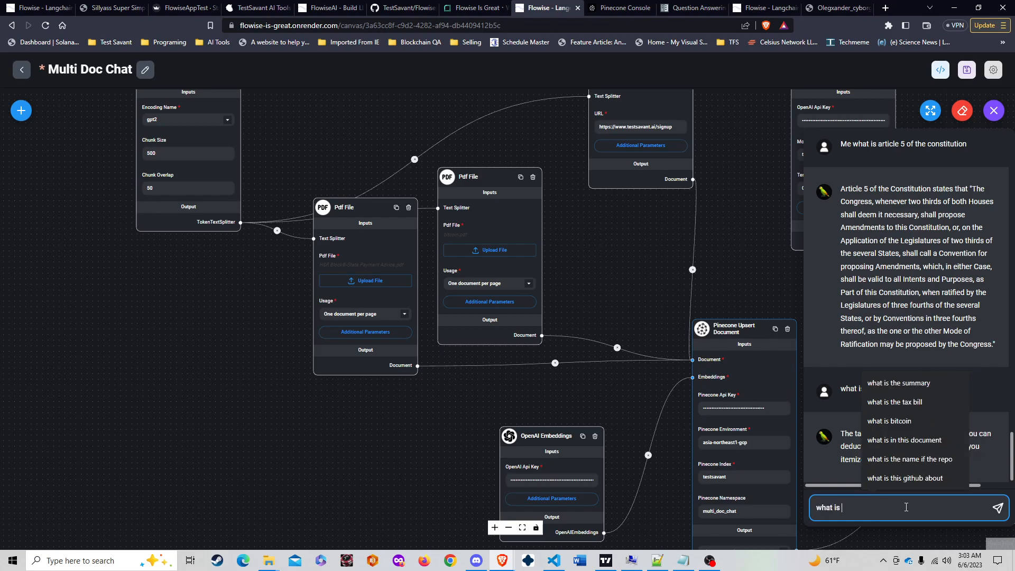
text(bitcoin)
key(Return)
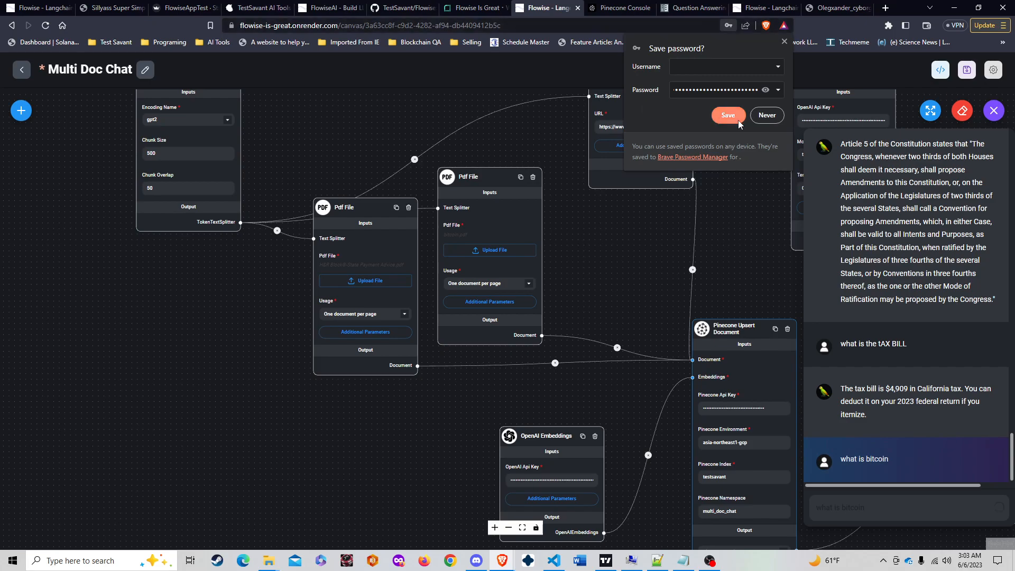
click(767, 115)
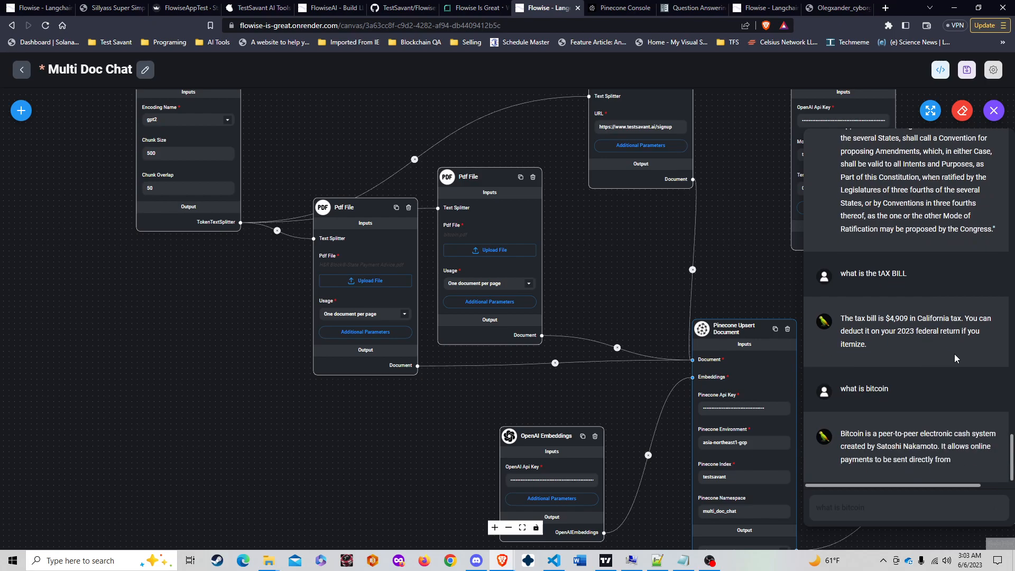
Compare the bitcoin answer with the PDF nodes and ask the chat "what is the tax bill"
scroll(494, 314, up, 6)
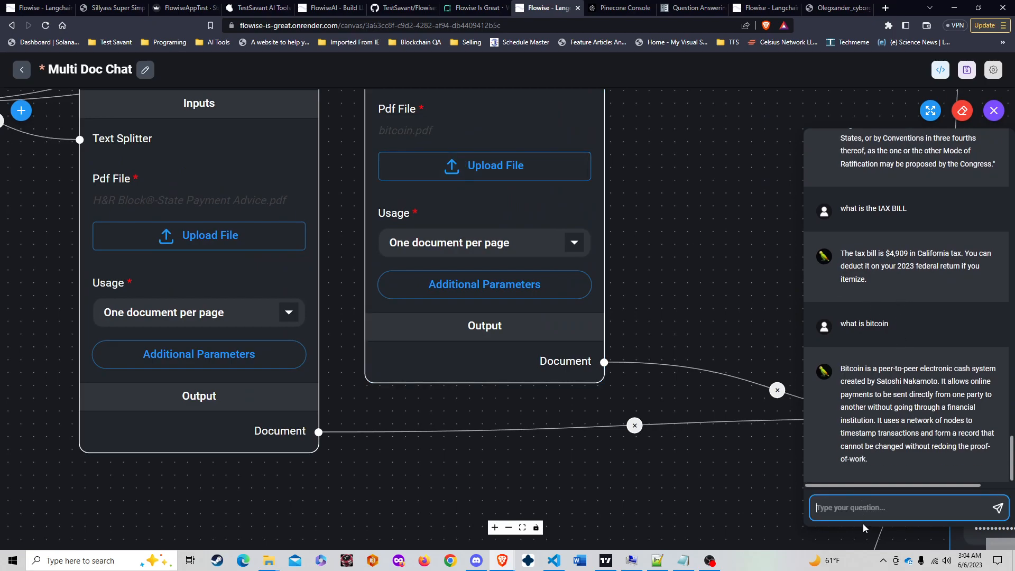
click(872, 505)
text(wha)
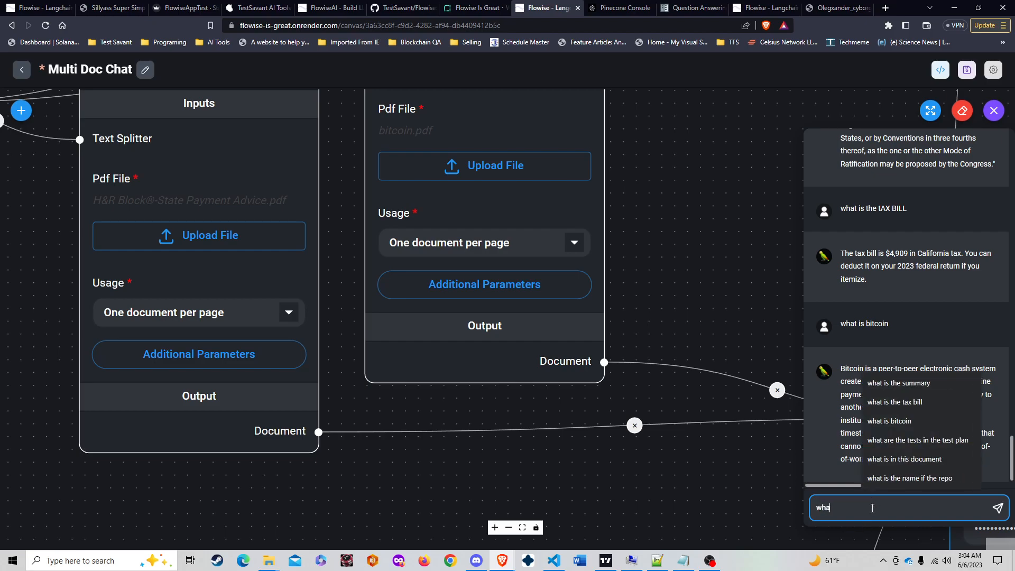
text(t is the tax)
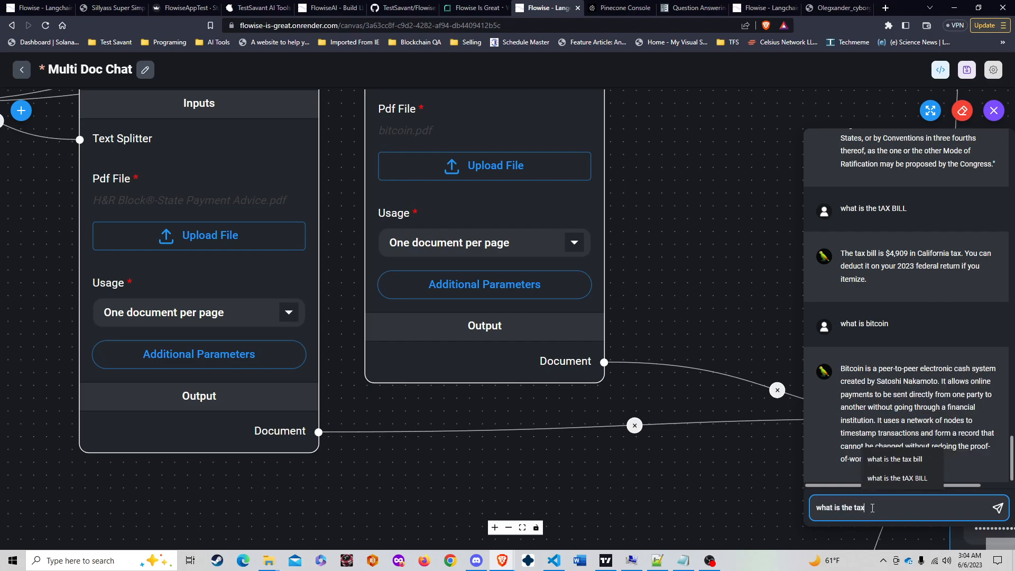
text( bill)
key(Return)
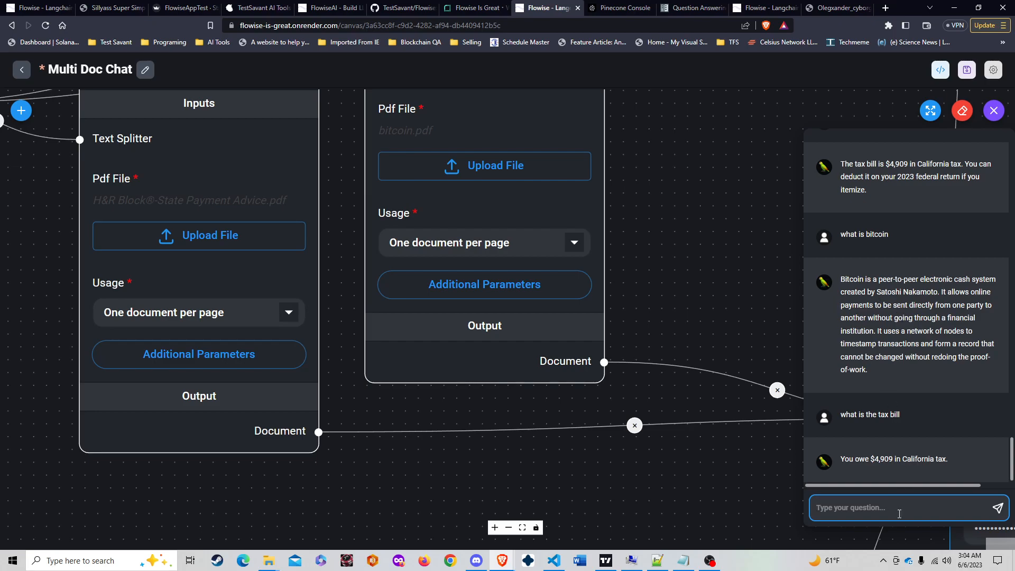
Review the whole flow and the earlier questions and answers in the chat history
scroll(743, 235, down, 3)
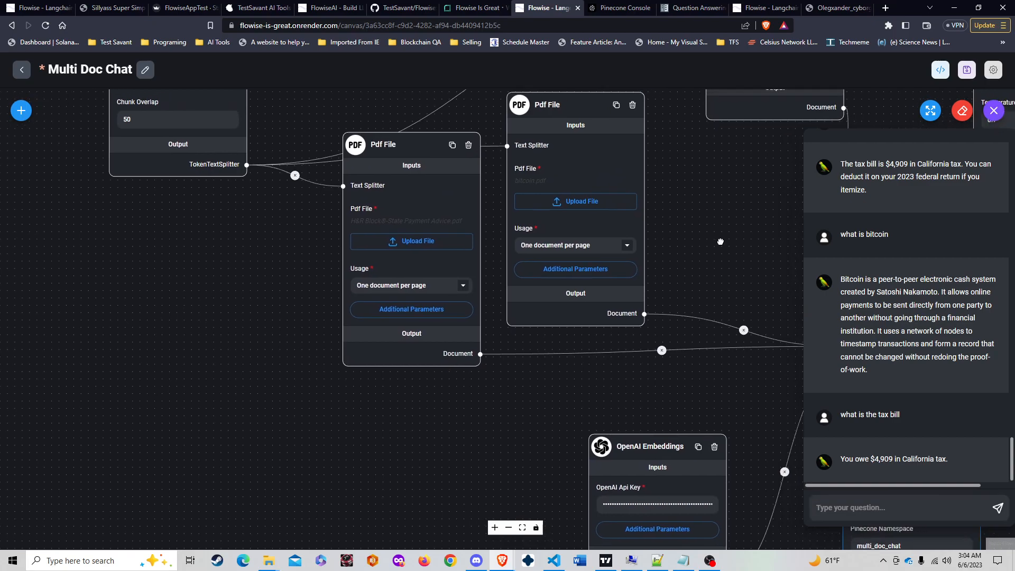
scroll(722, 241, down, 3)
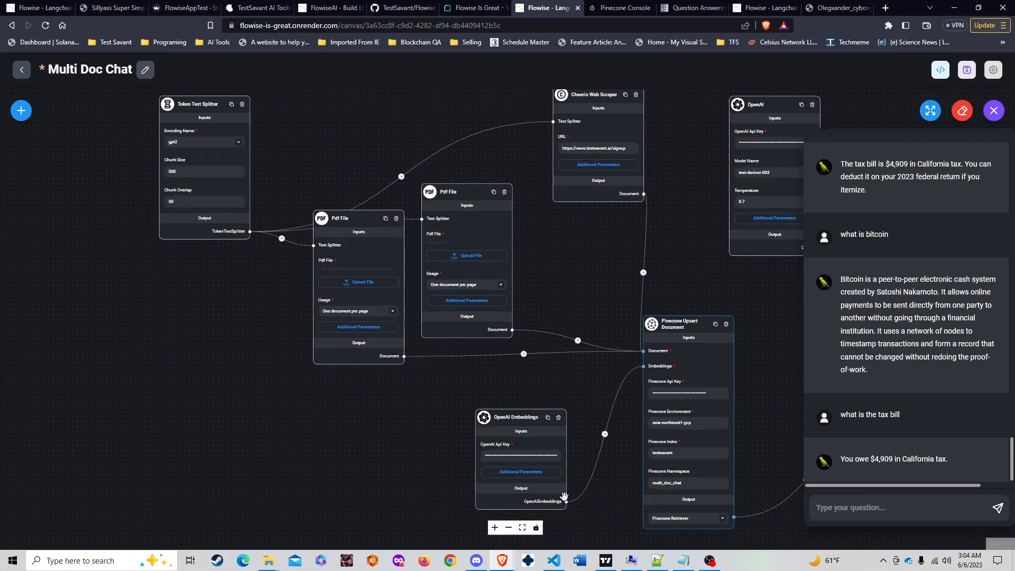
scroll(899, 477, up, 5)
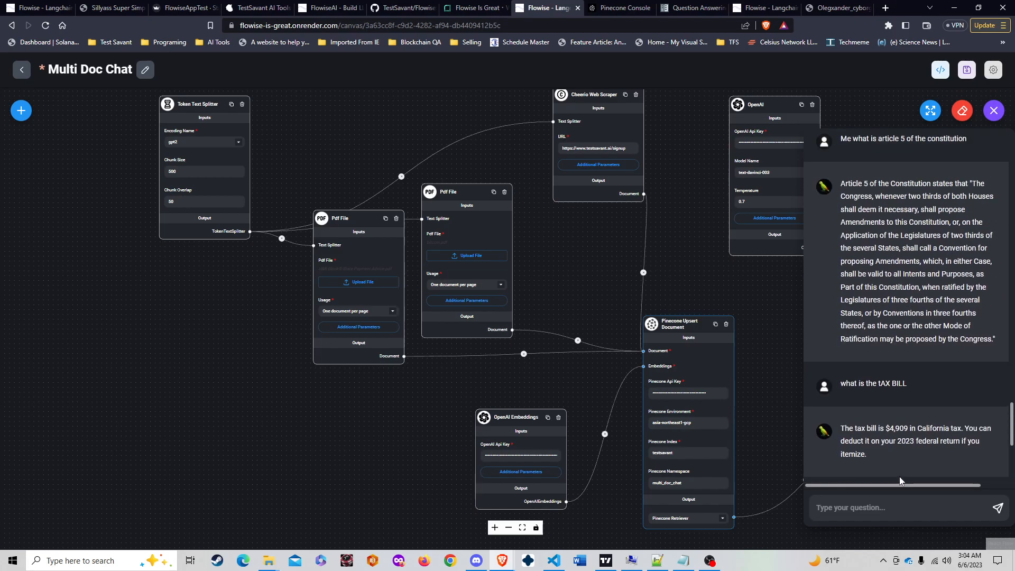
scroll(902, 420, down, 5)
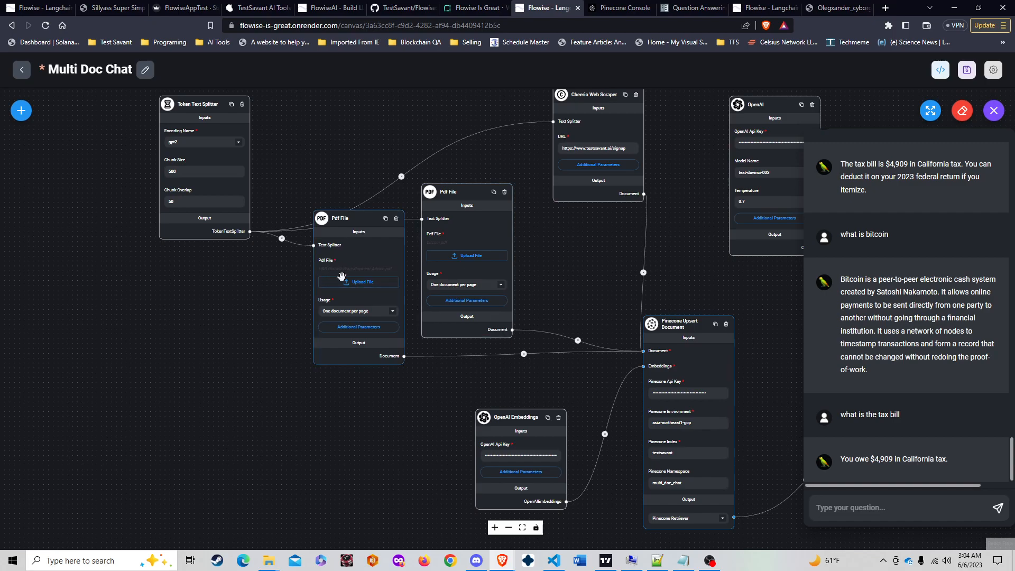
Inspect the additional parameters of the H&R Block PDF node and the bitcoin.pdf node for their metadata
scroll(343, 271, up, 8)
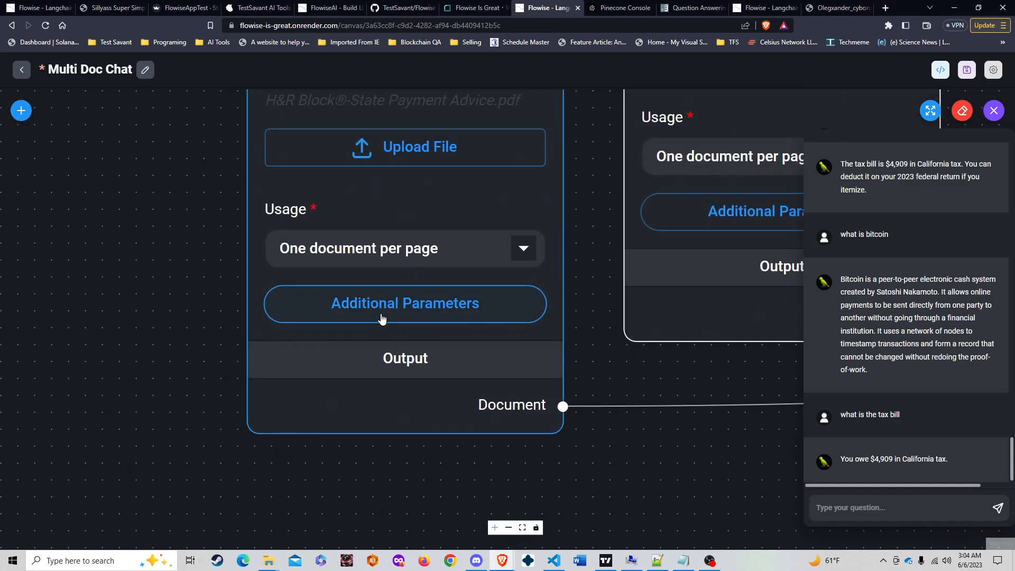
click(382, 317)
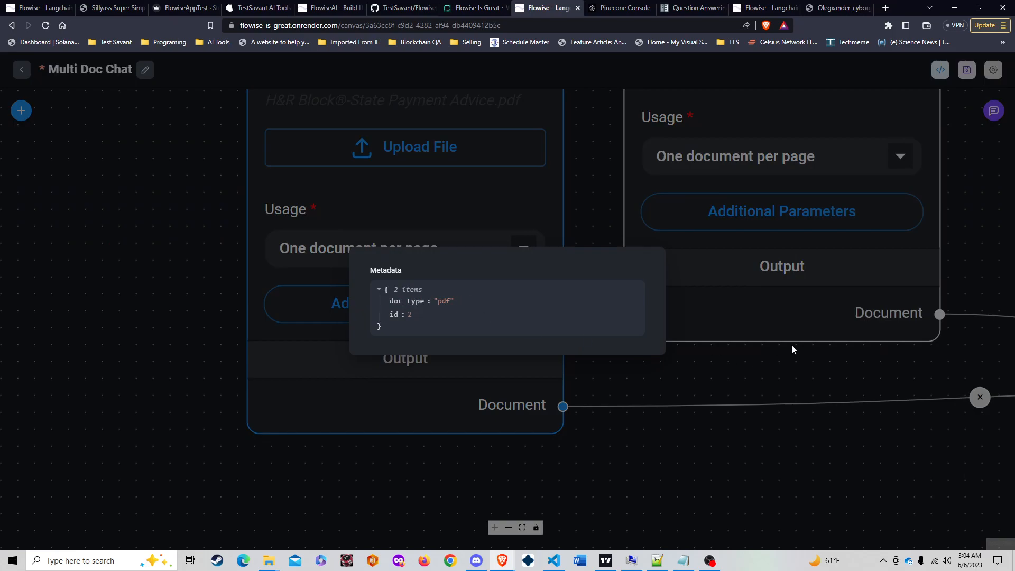
click(822, 183)
click(820, 210)
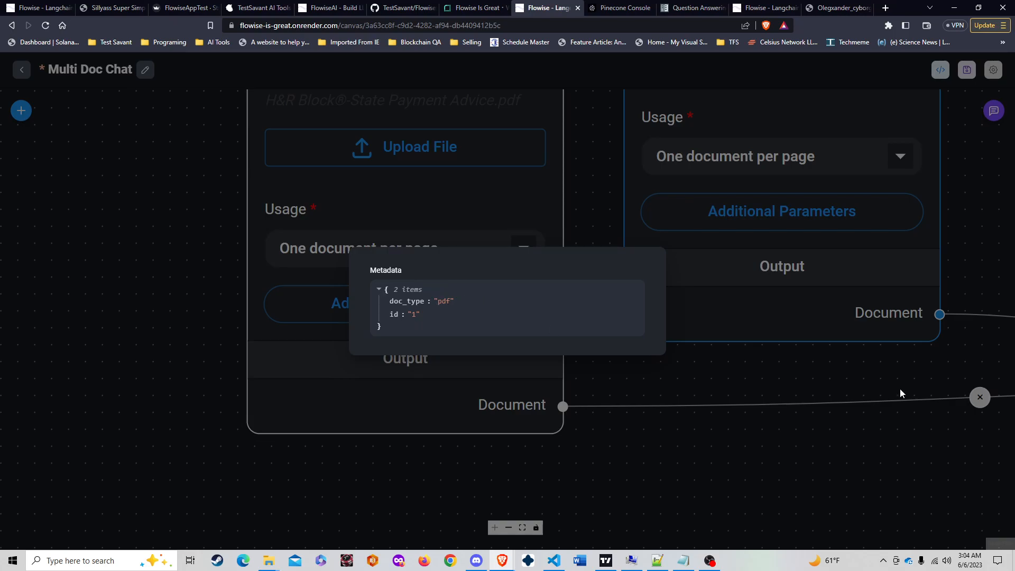
click(812, 312)
scroll(806, 306, down, 5)
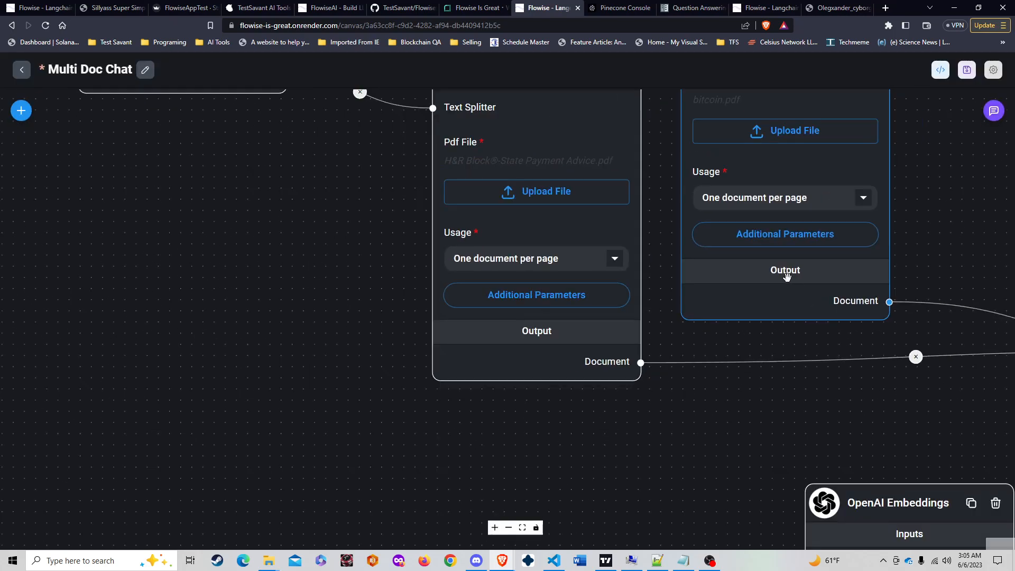
Inspect the Cheerio Web Scraper node's relative links, links limit and metadata parameters
drag(882, 204, 624, 317)
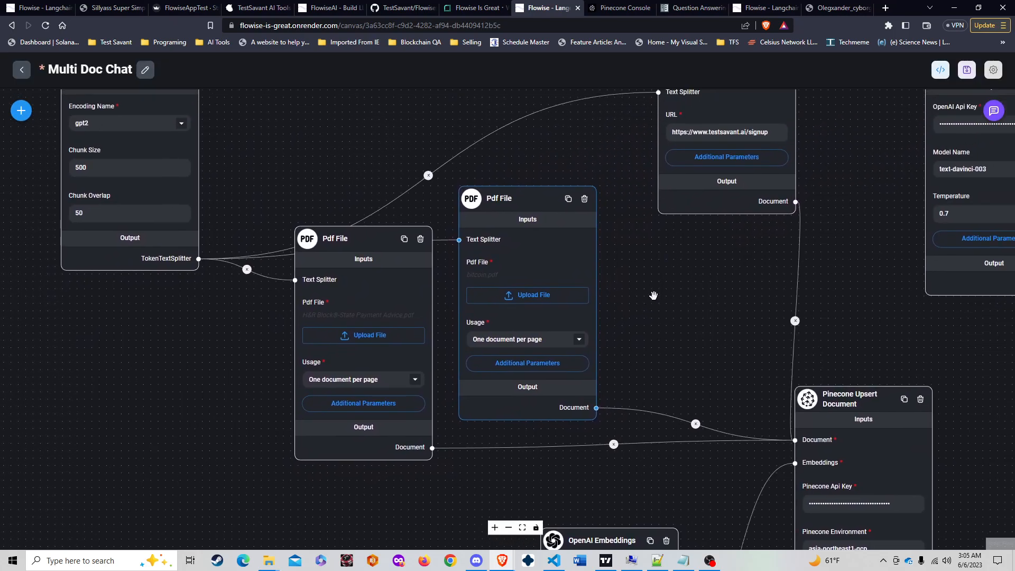
drag(691, 285, 589, 353)
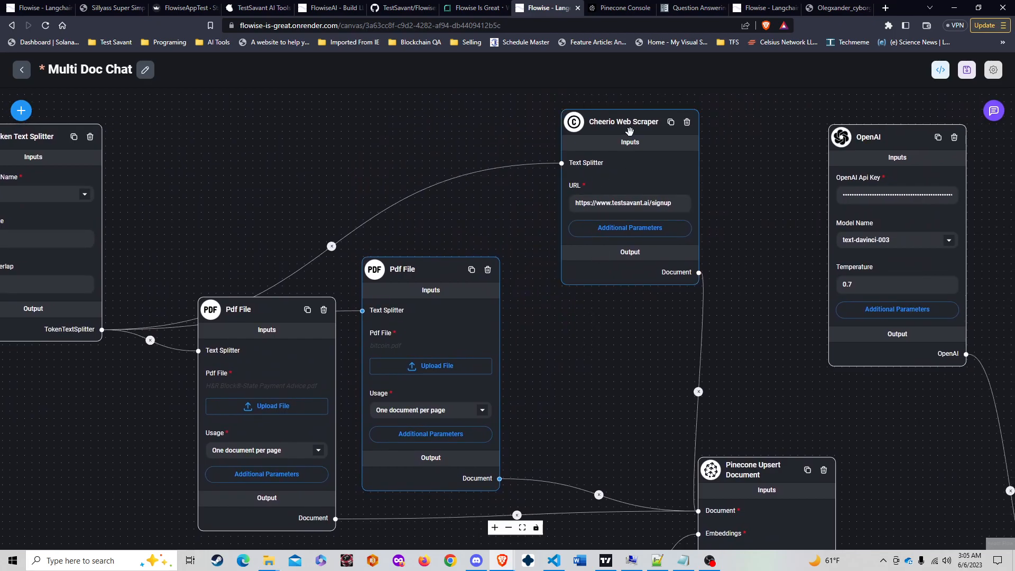
click(621, 234)
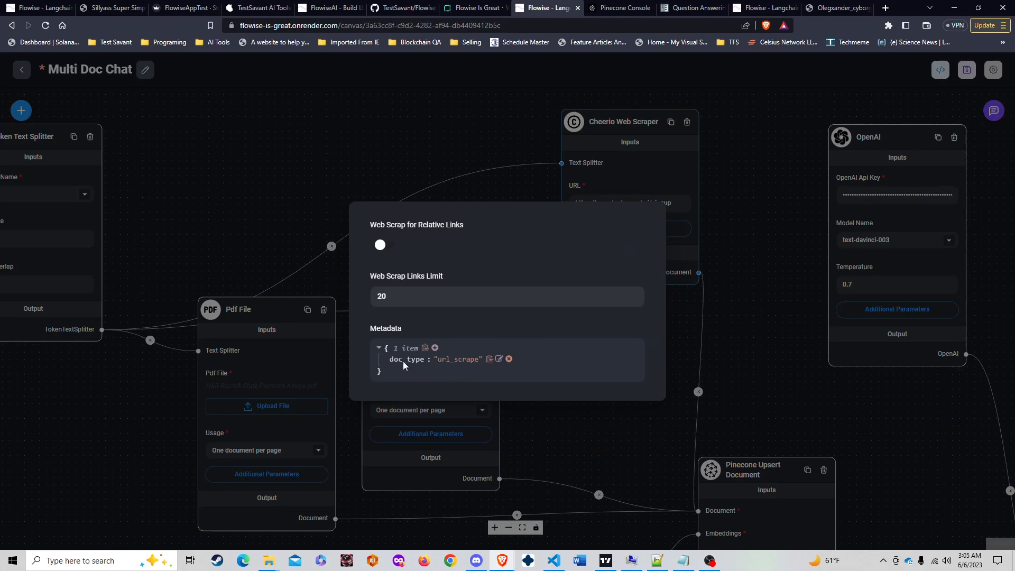
click(548, 423)
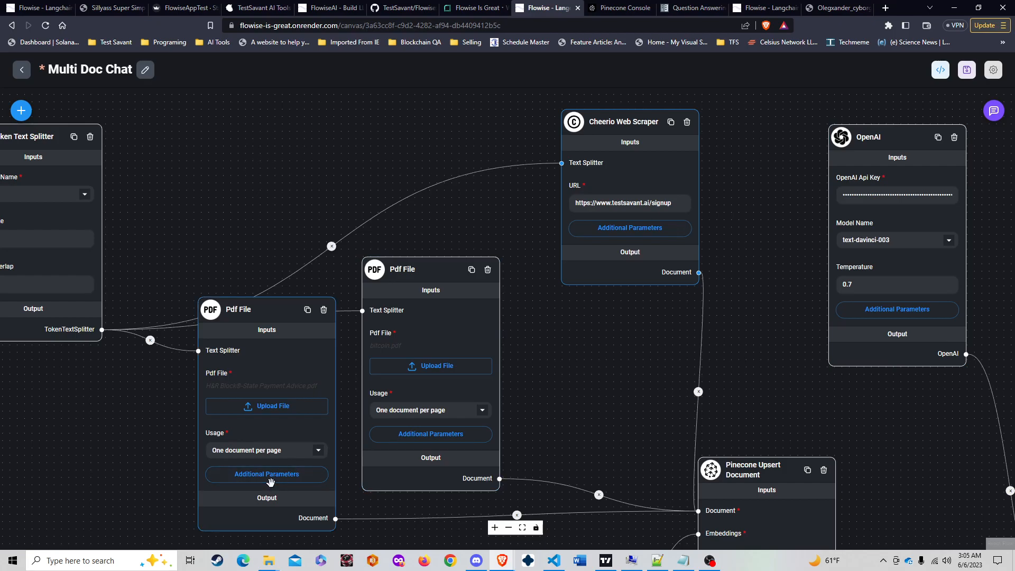
Compare the doc_type and id metadata entries between the H&R Block and bitcoin.pdf nodes
click(277, 475)
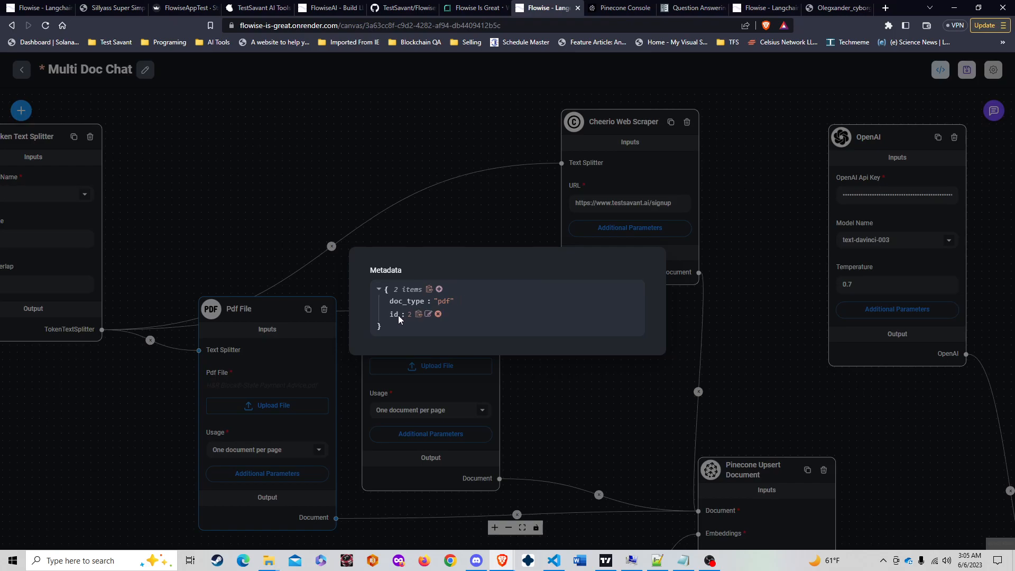
click(580, 397)
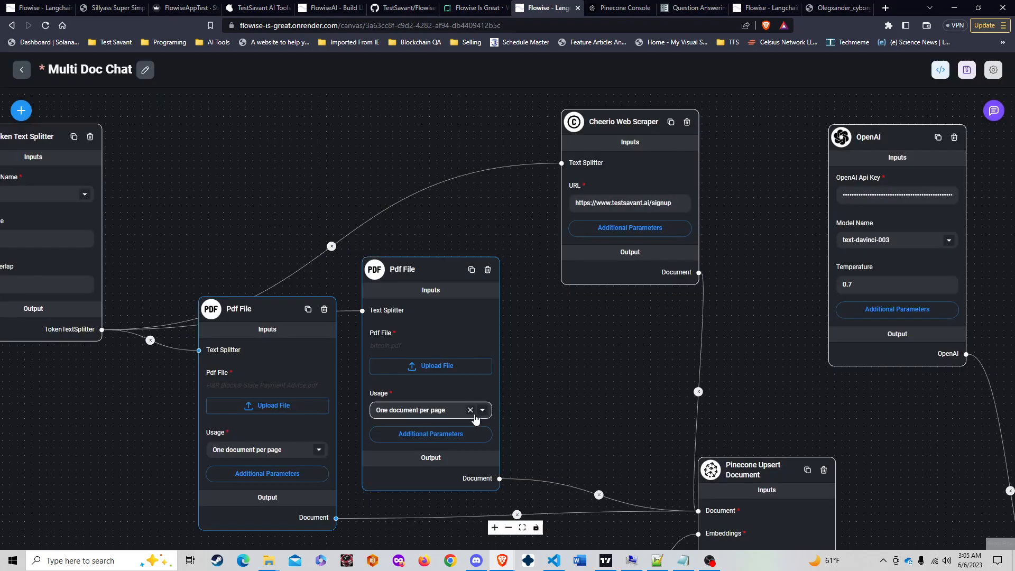
click(451, 438)
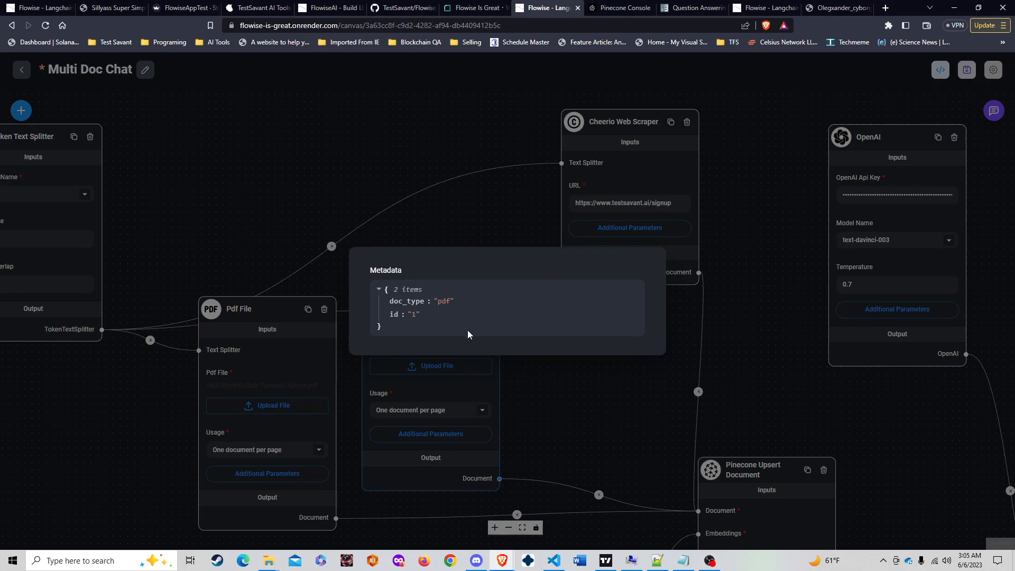
click(406, 452)
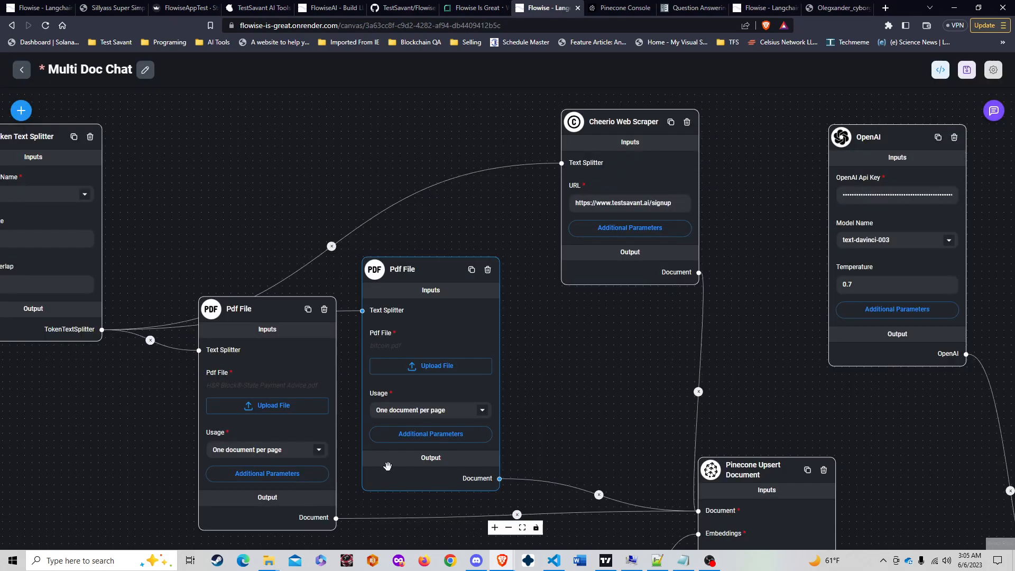
click(305, 478)
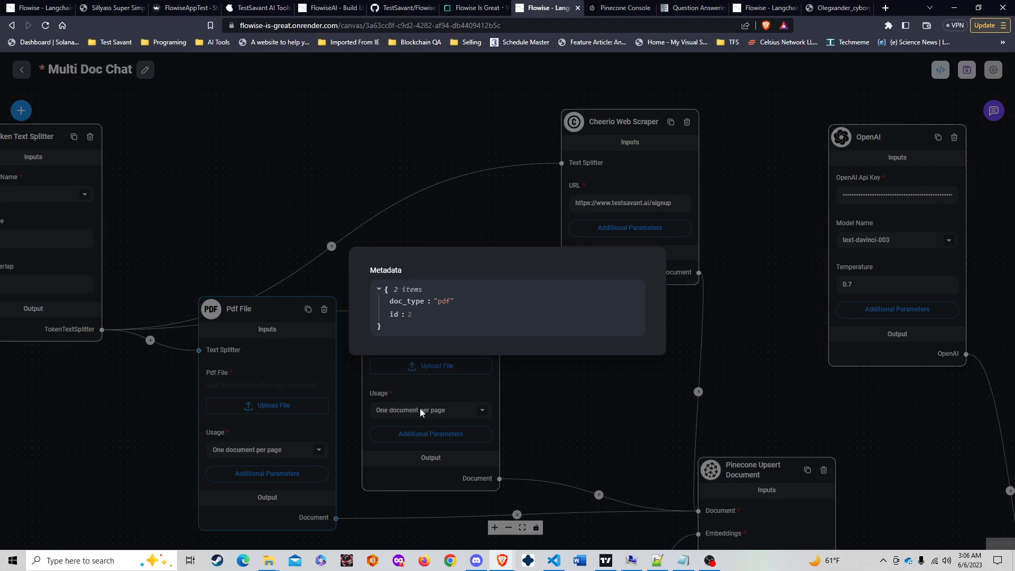
Convert the id metadata value of the bitcoin.pdf node from text to the number 1
click(420, 434)
click(420, 435)
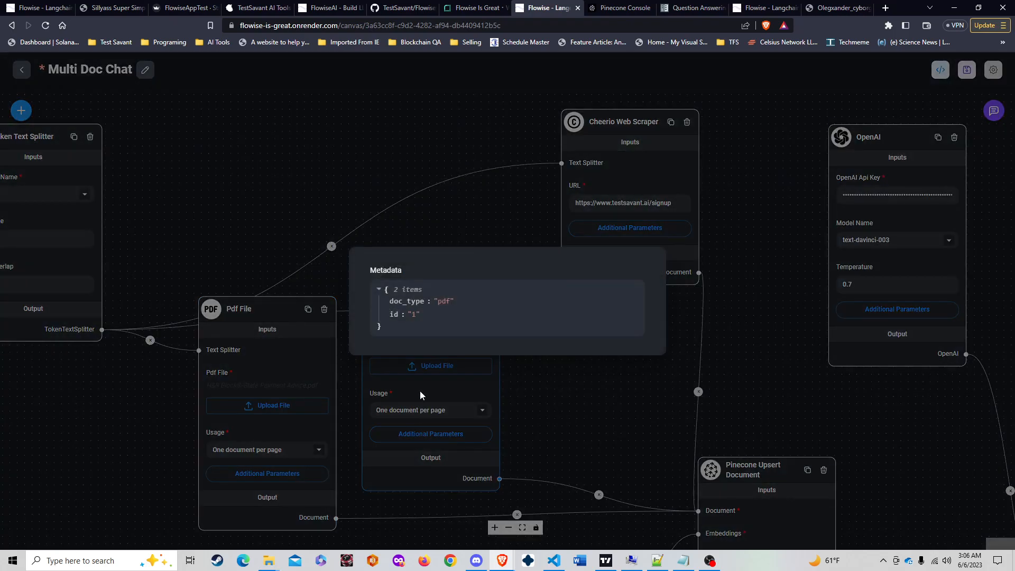
click(431, 314)
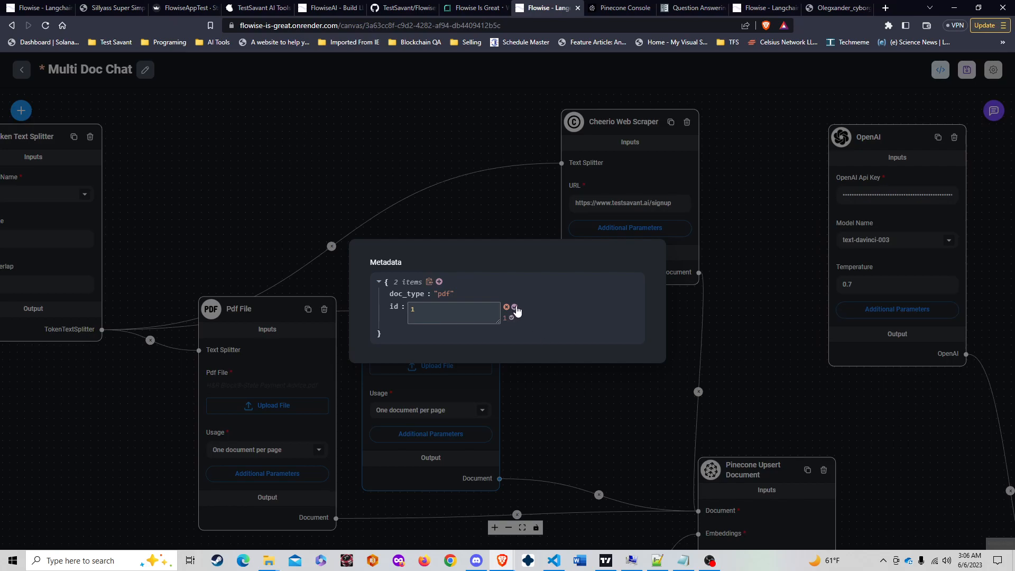
click(514, 307)
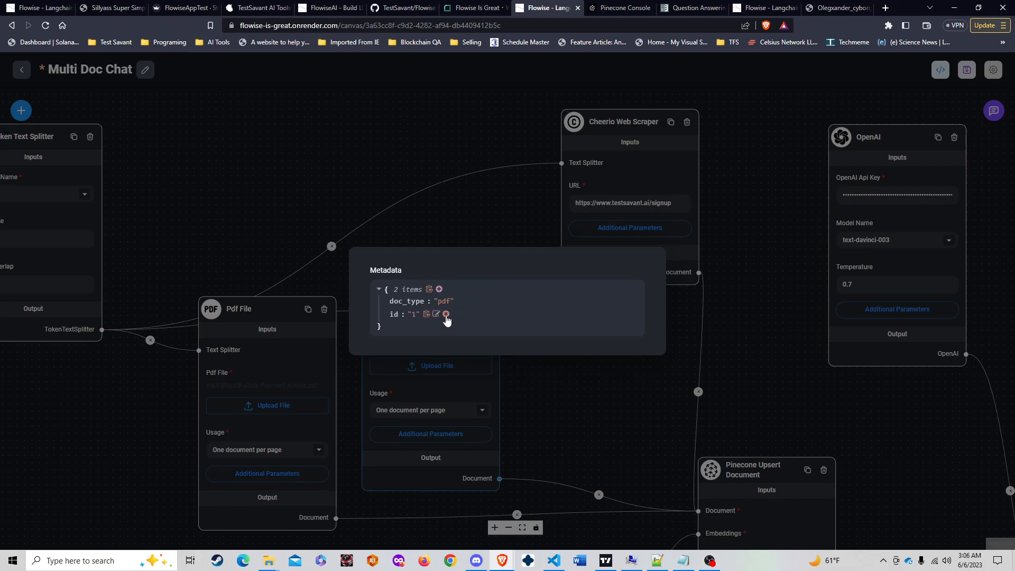
click(436, 314)
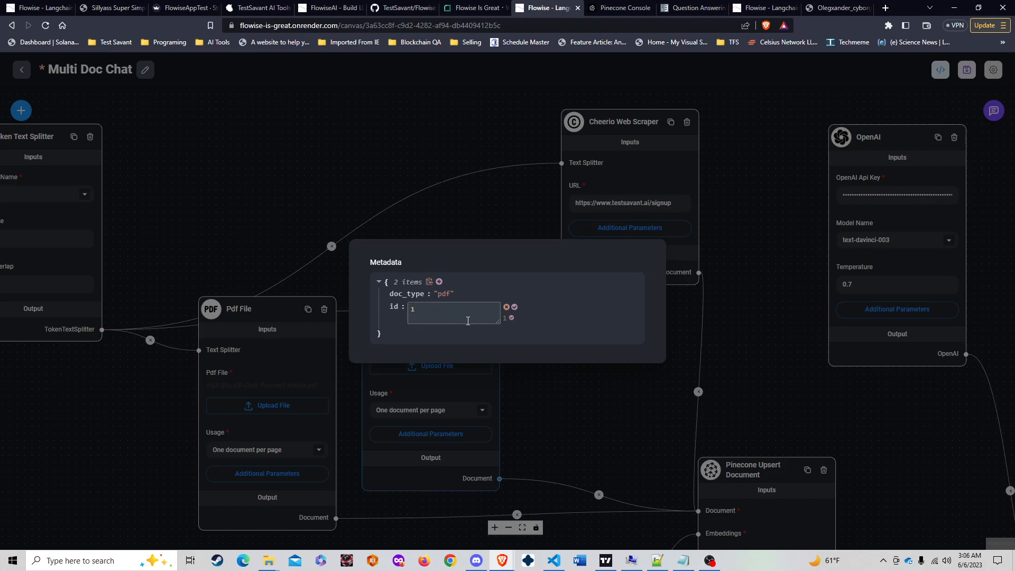
click(511, 319)
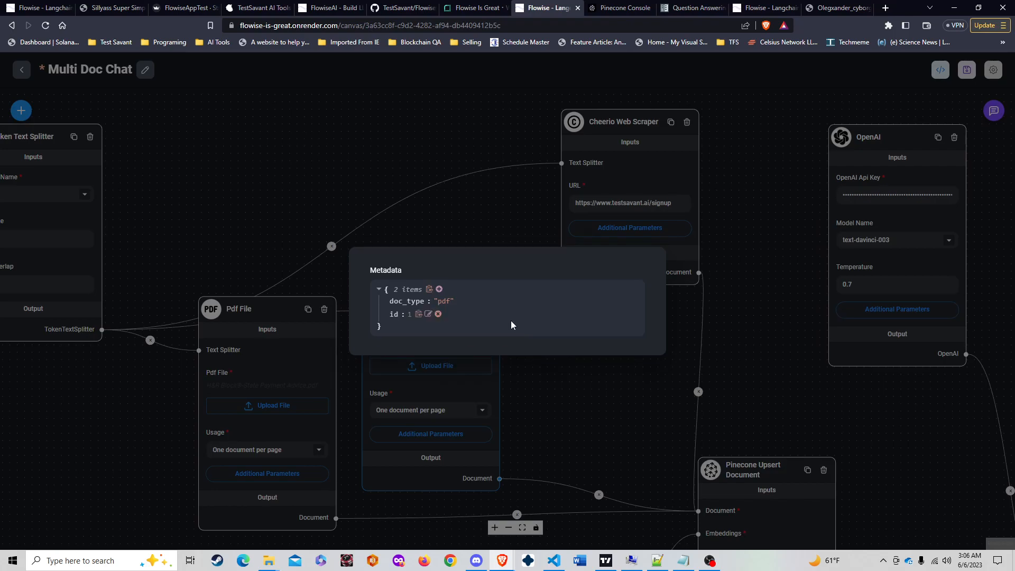
click(621, 403)
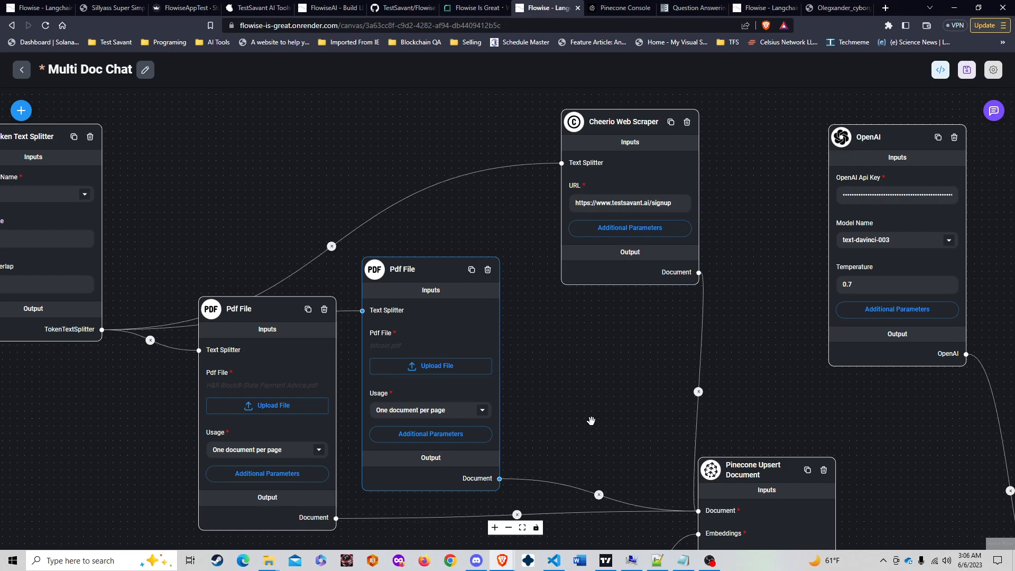
Check the metadata of the bitcoin.pdf and H&R Block PDF nodes and the additional parameters of the Cheerio Web Scraper node
scroll(583, 421, down, 3)
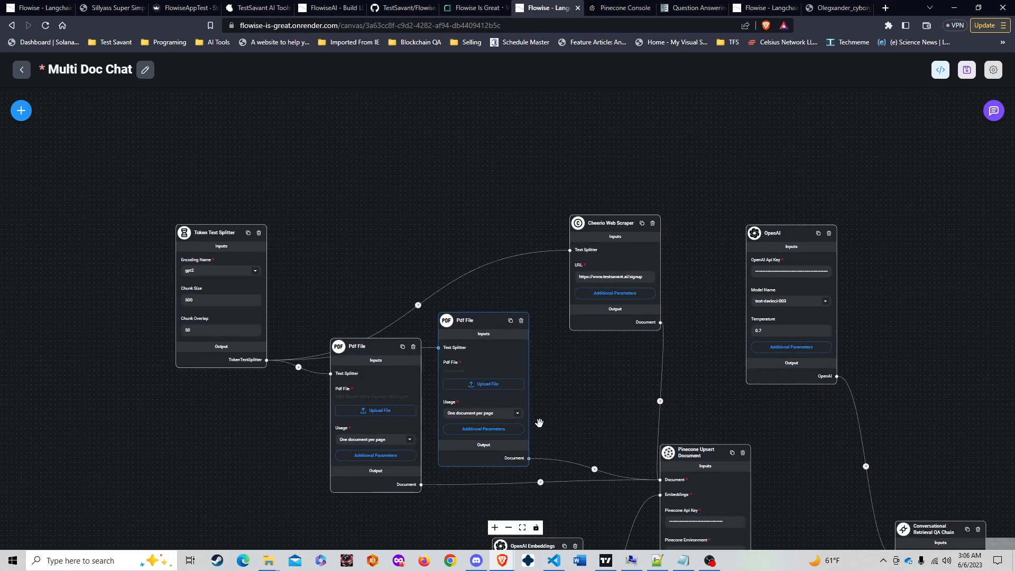
scroll(542, 422, up, 3)
scroll(484, 440, up, 2)
click(462, 414)
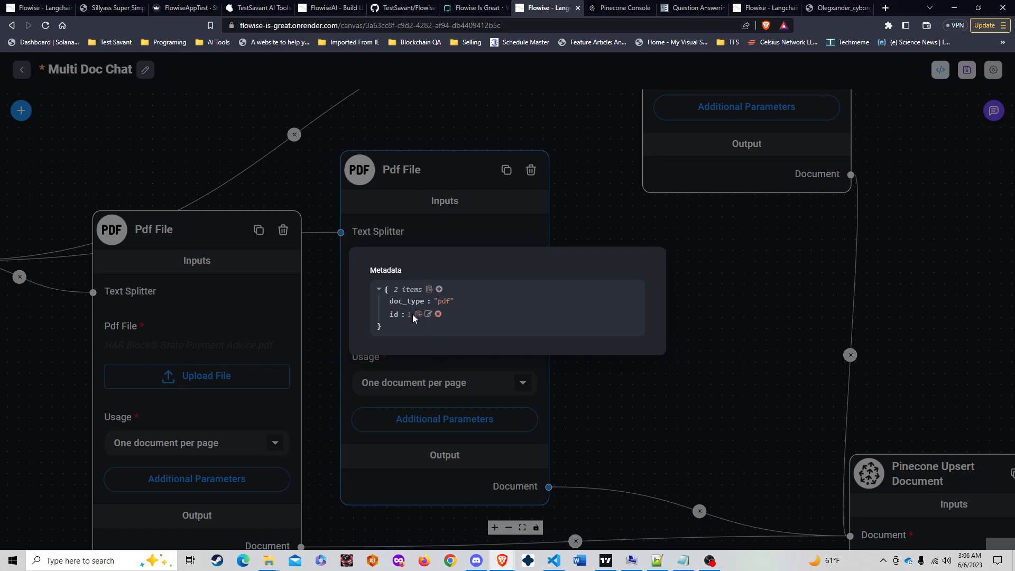
click(620, 390)
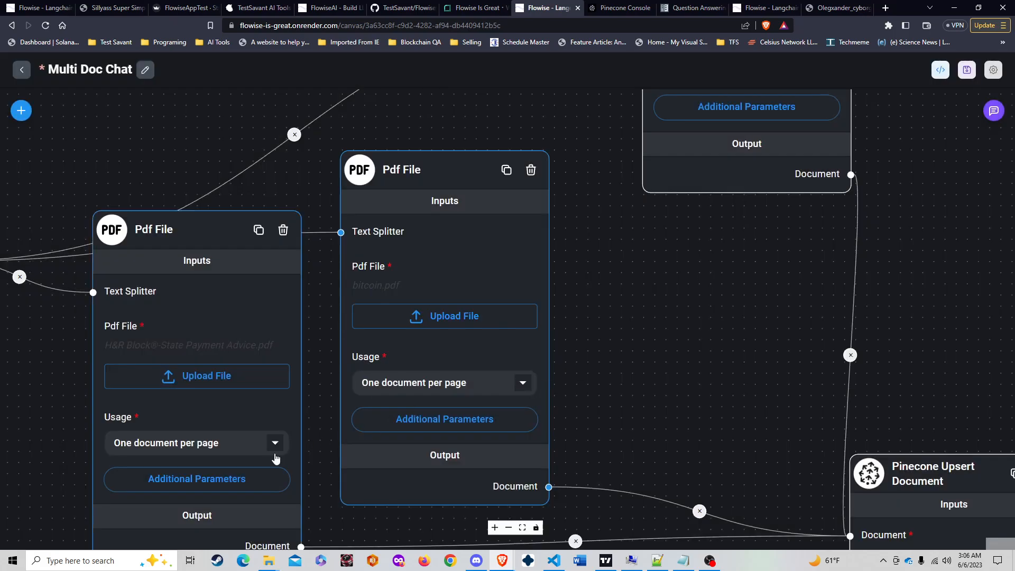
click(245, 482)
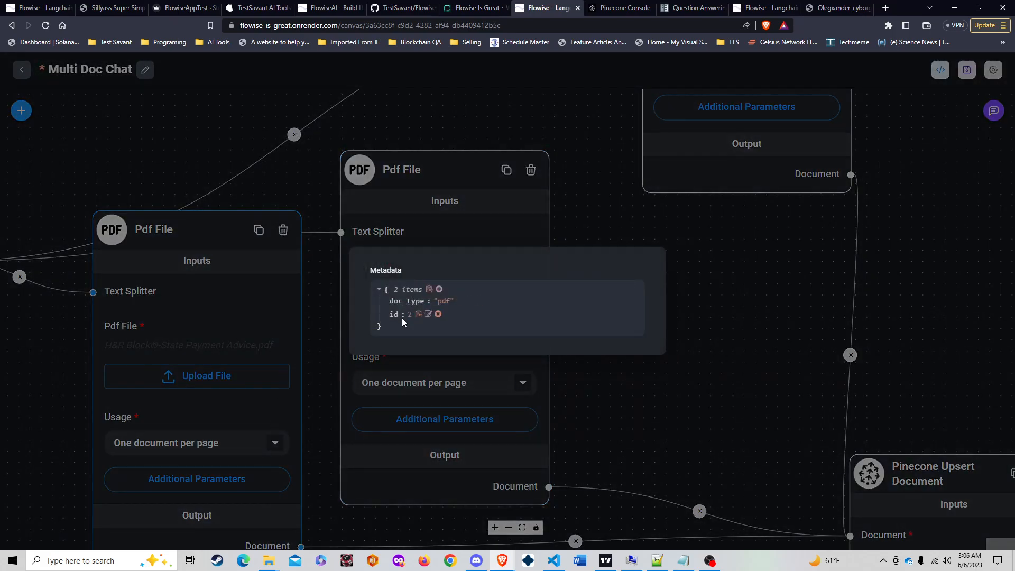
click(788, 375)
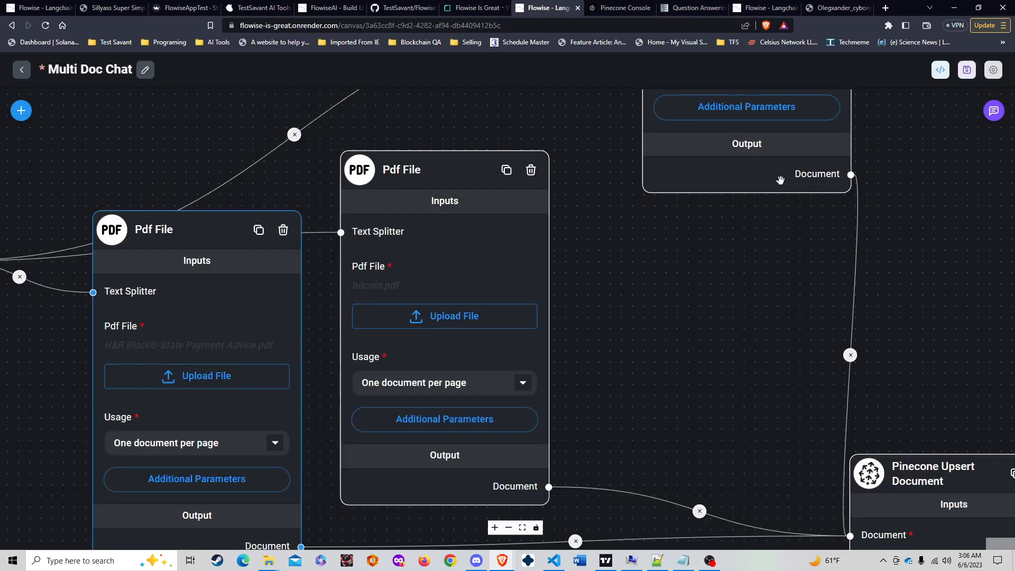
click(763, 109)
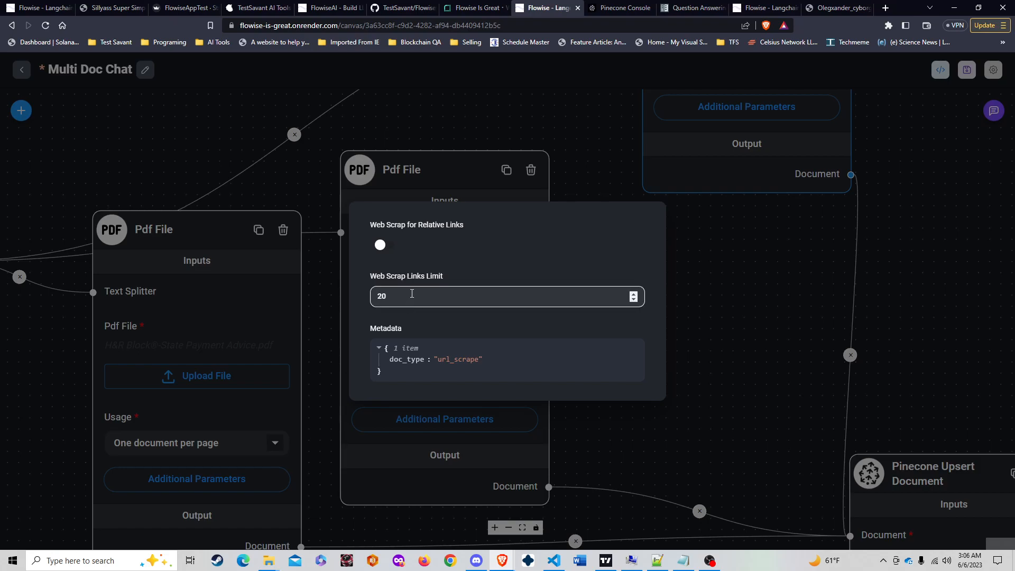
click(740, 277)
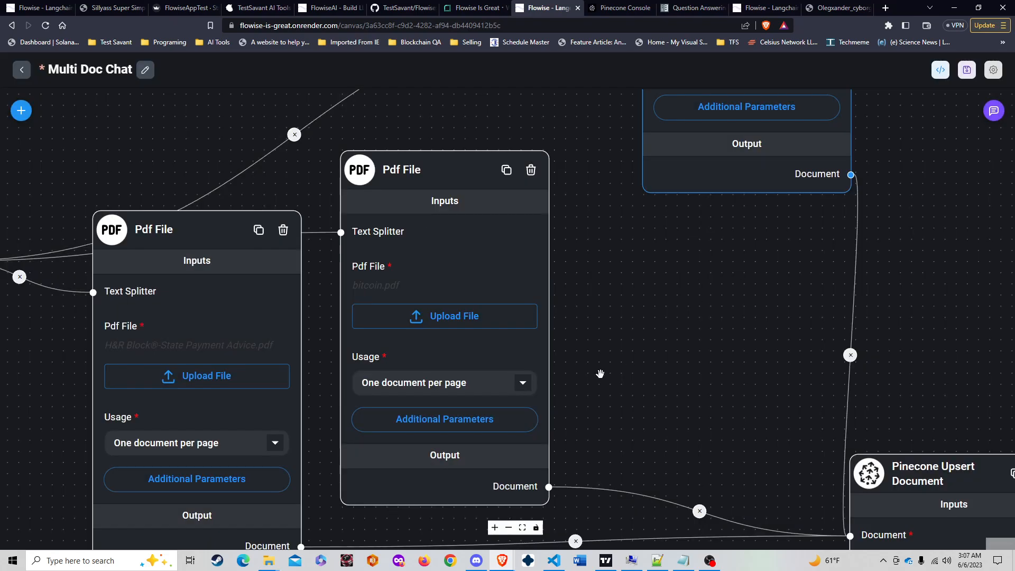
Examine the Pinecone Upsert Document node with its document connections, and recheck the bitcoin.pdf node's metadata
scroll(606, 371, down, 5)
drag(798, 381, 734, 257)
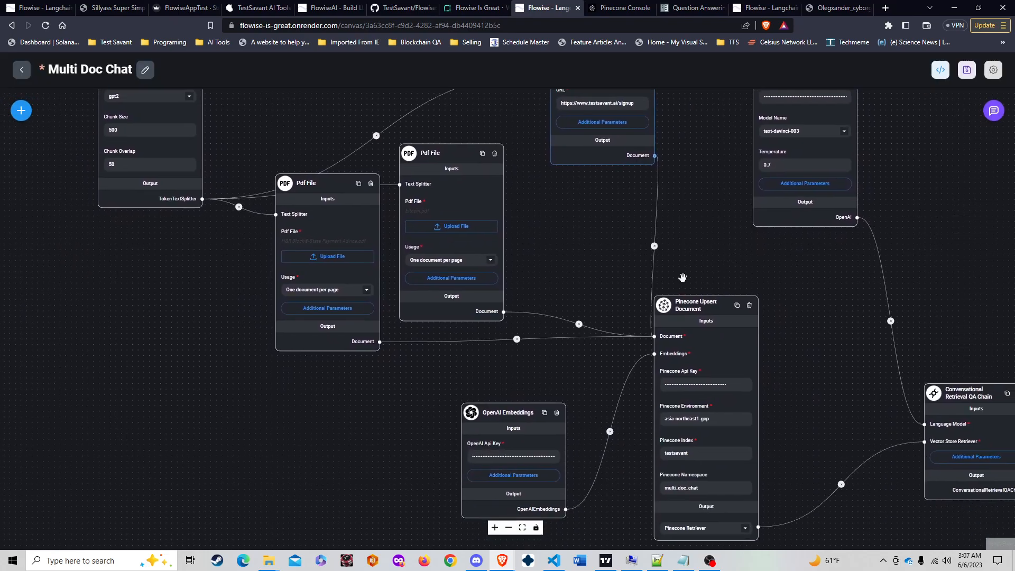
scroll(762, 407, up, 5)
drag(848, 446, 832, 346)
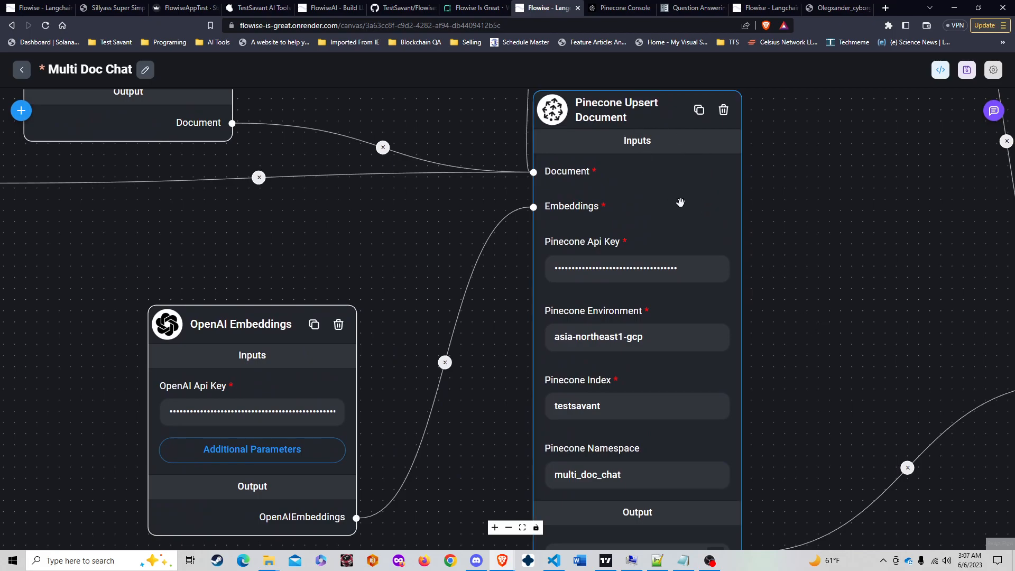
drag(813, 323, 816, 320)
scroll(817, 321, down, 4)
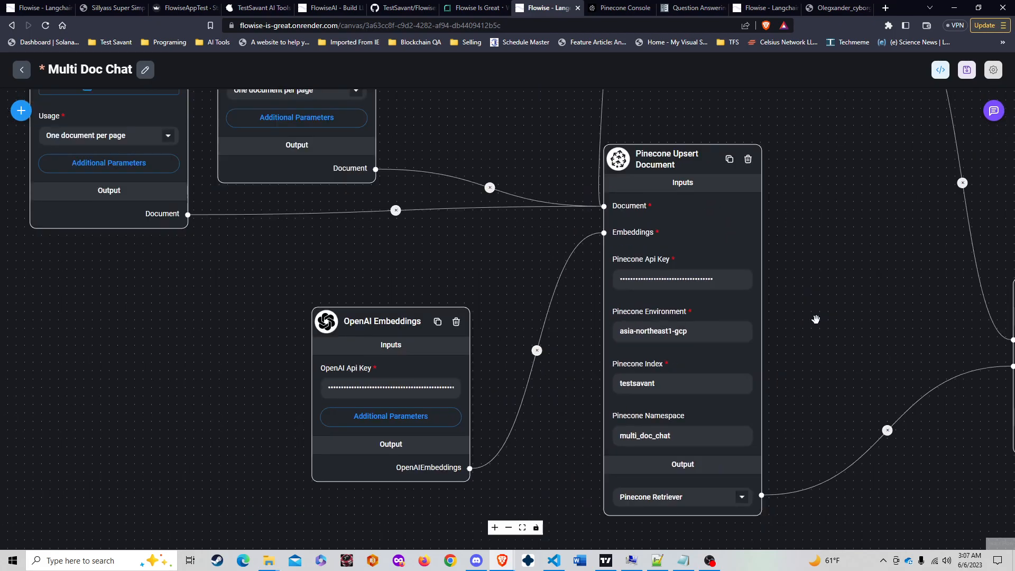
click(409, 169)
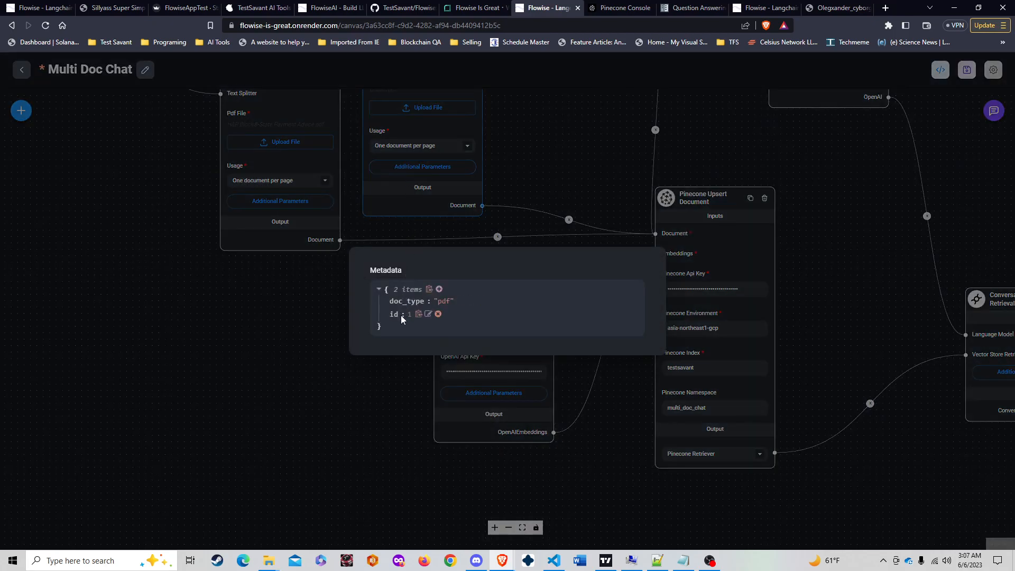
click(817, 261)
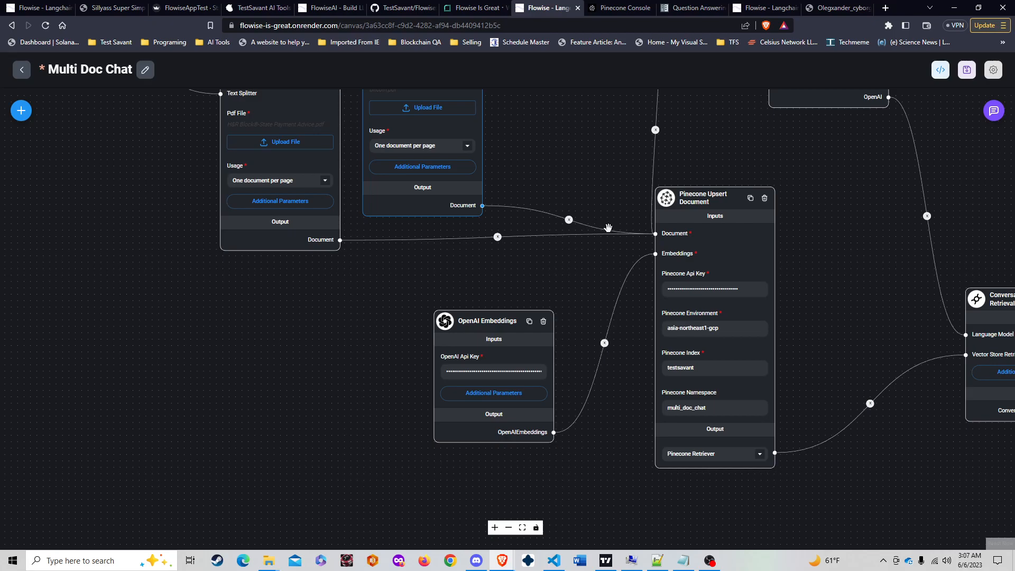
Switch to the Pinecone console and delete the testsavant index, entering its name as confirmation
click(616, 7)
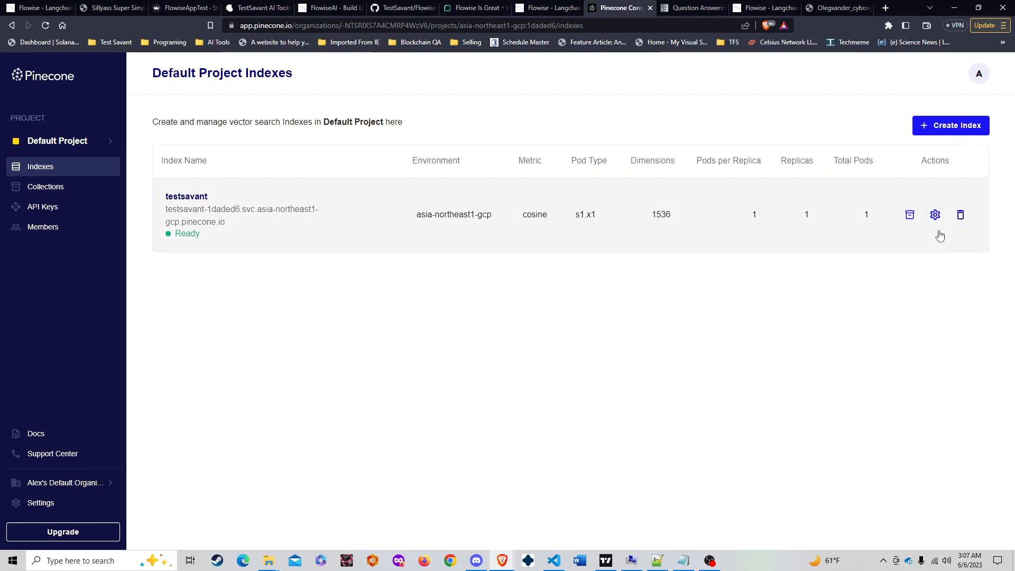
click(960, 215)
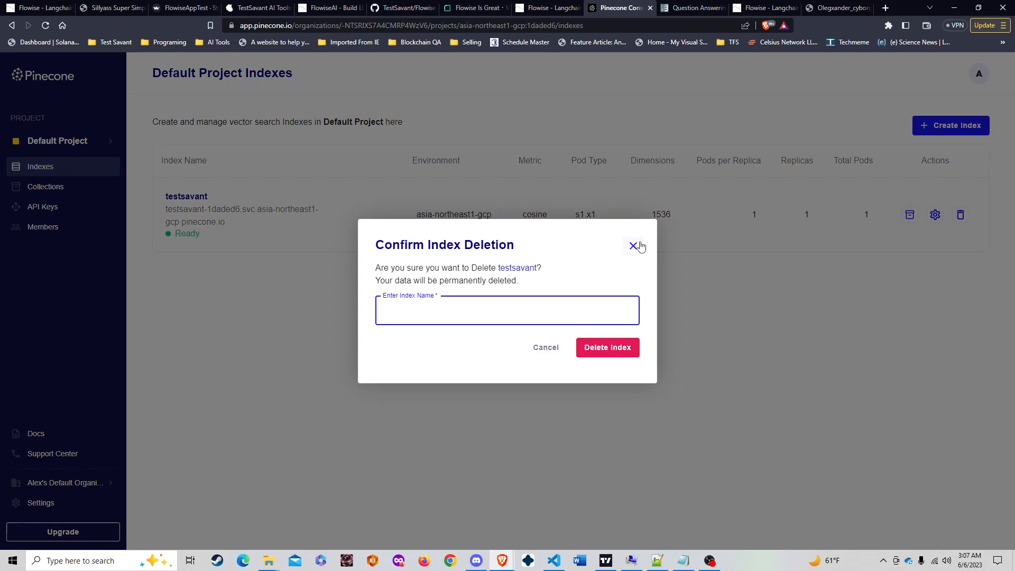
click(532, 306)
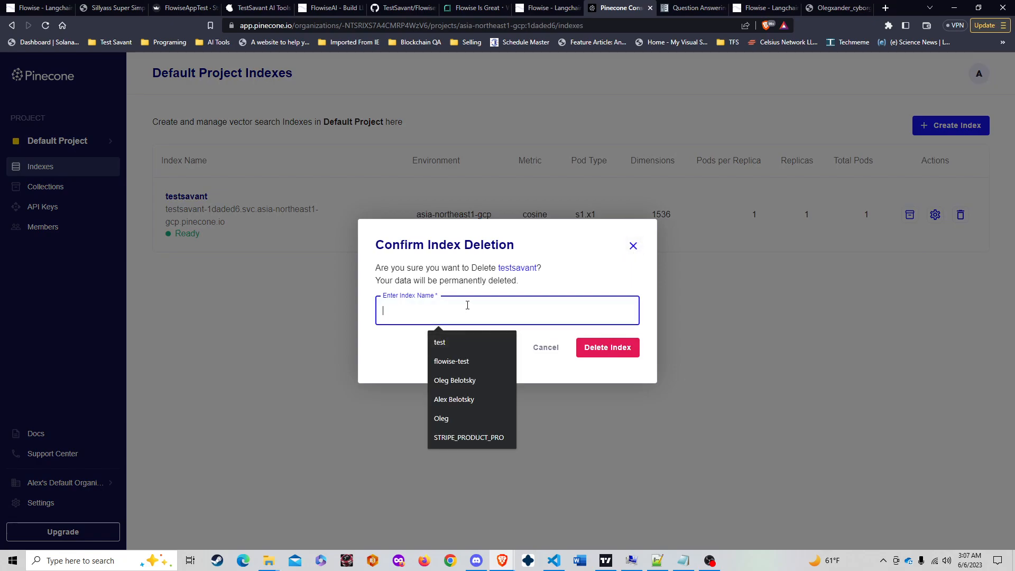
text(testsavant)
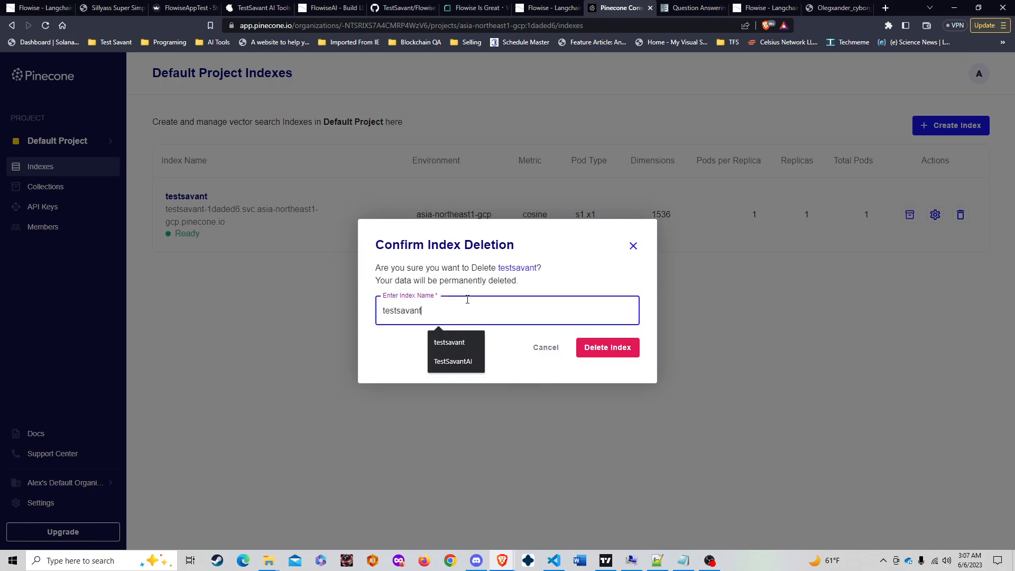
click(449, 342)
click(620, 358)
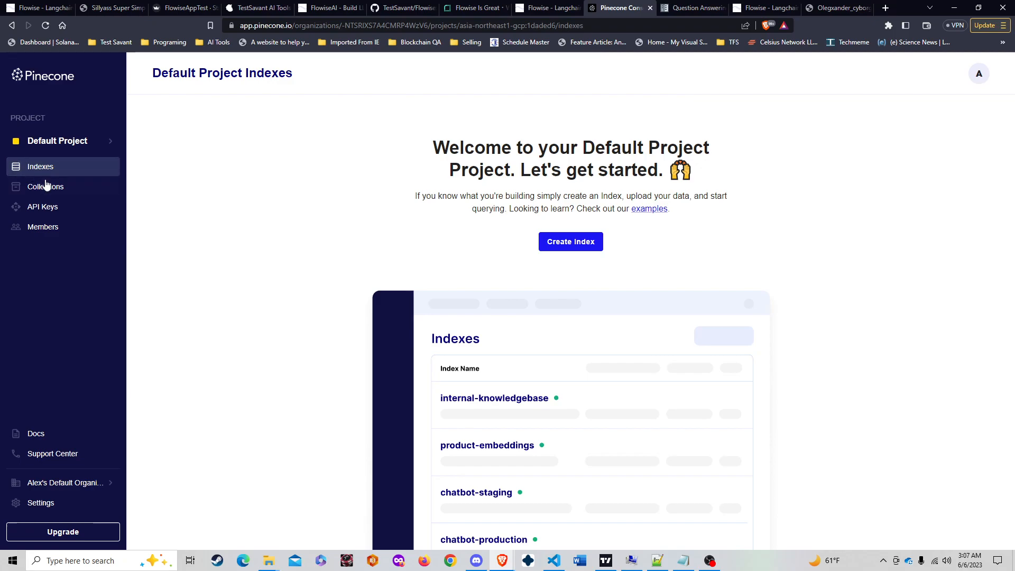
Create a Pinecone index named testsavant with 1536 dimensions, the cosine metric and the S1 pod type
click(587, 246)
click(438, 170)
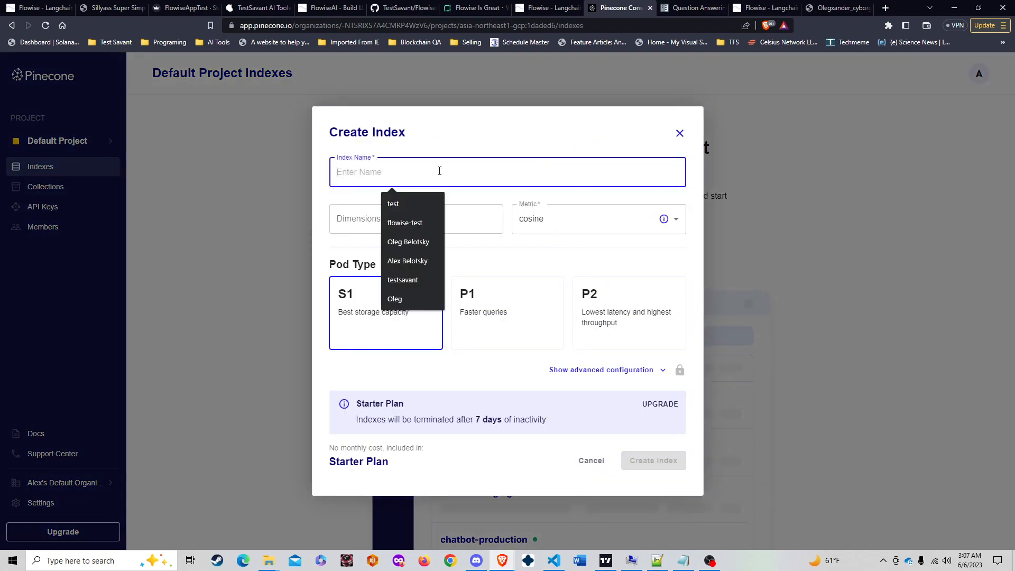
click(415, 280)
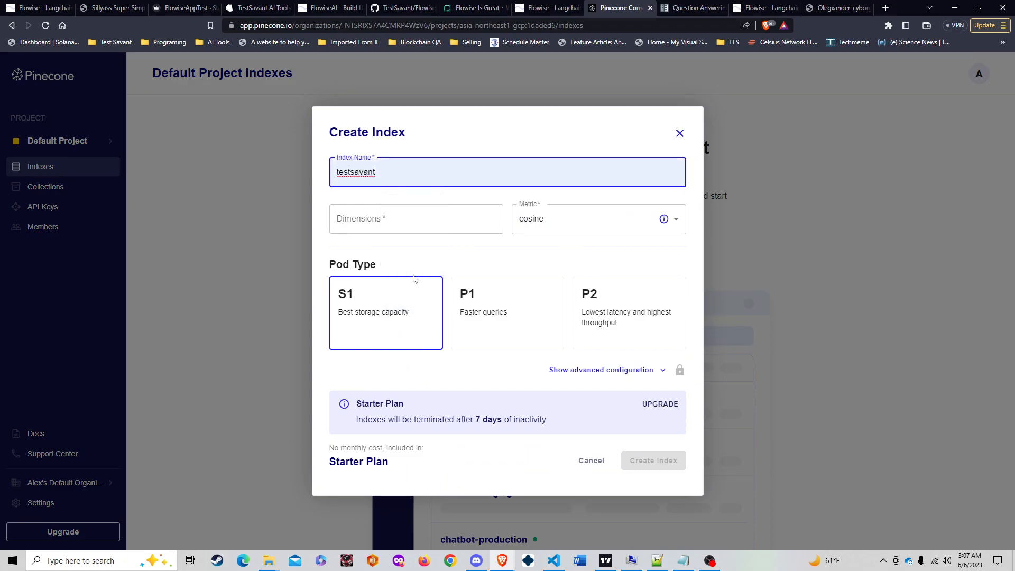
click(420, 217)
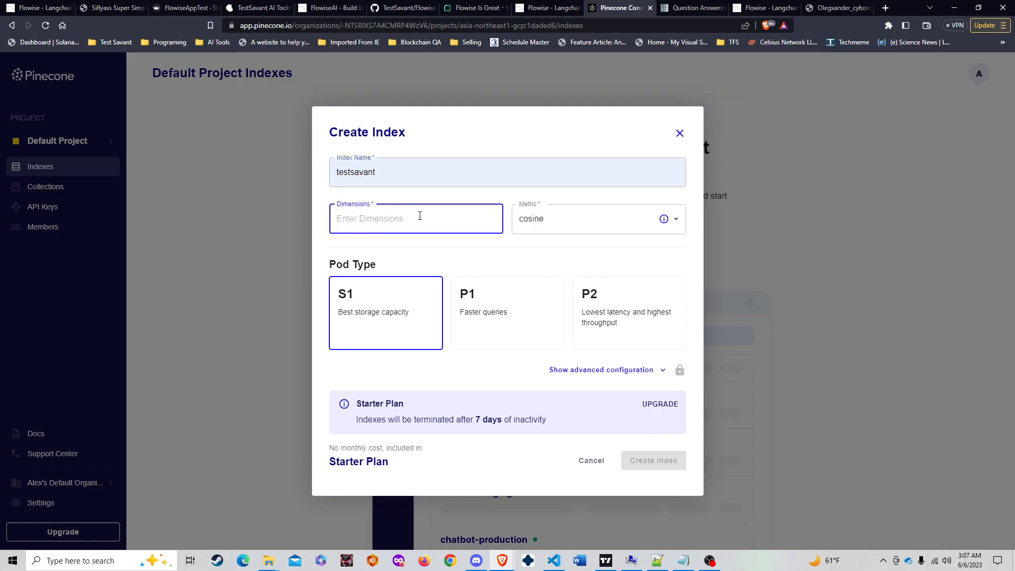
text(1536)
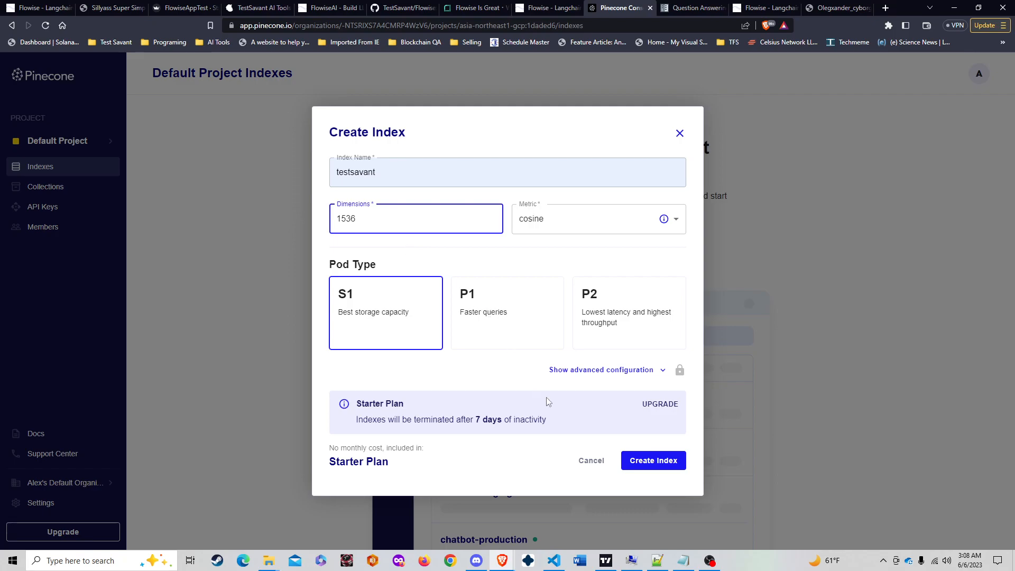
click(660, 464)
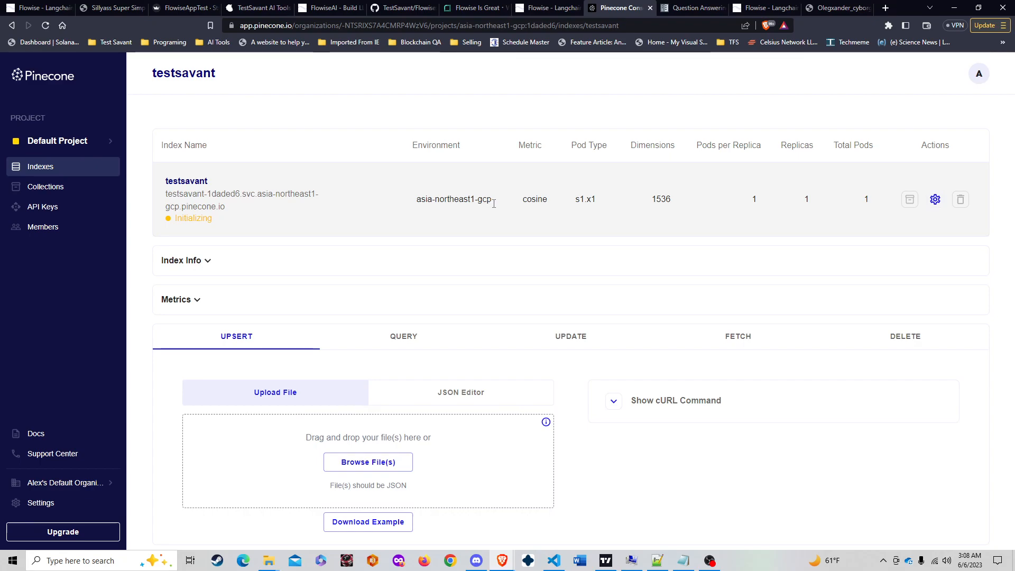
Compare the environment, index and namespace in Flowise's Pinecone Upsert Document node with the testsavant index info in Pinecone
click(547, 8)
scroll(845, 483, up, 5)
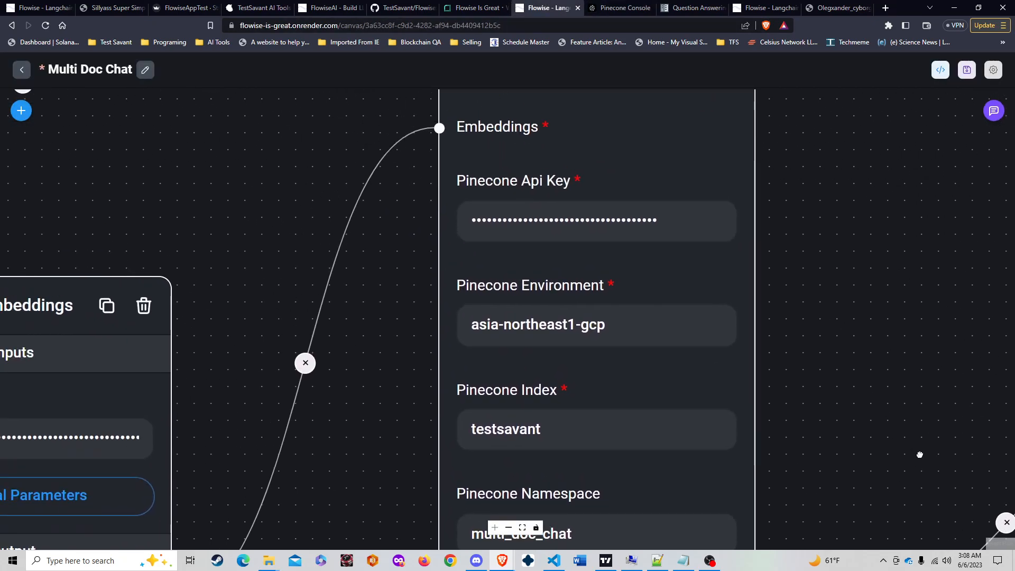
drag(920, 454, 922, 363)
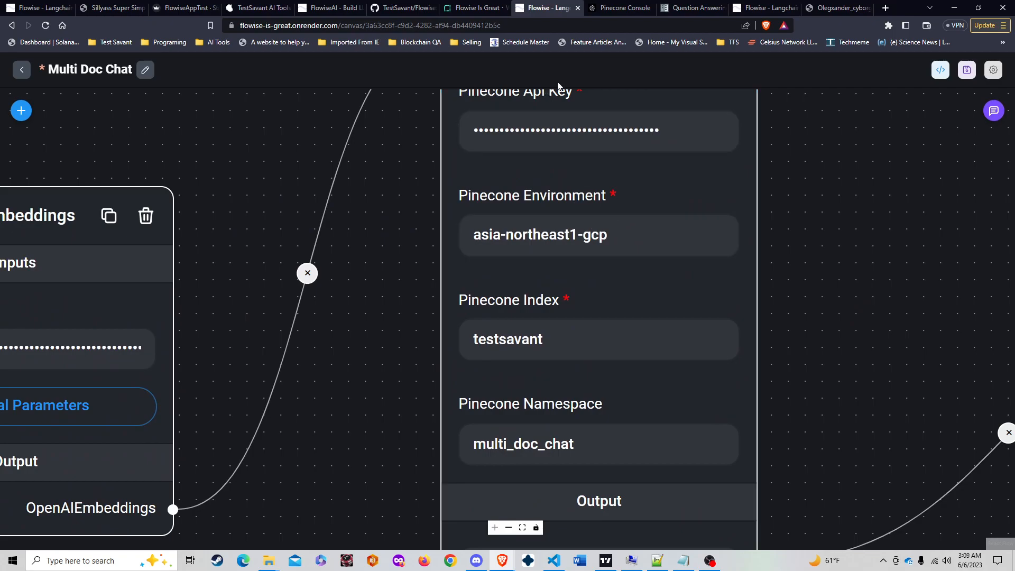
click(631, 13)
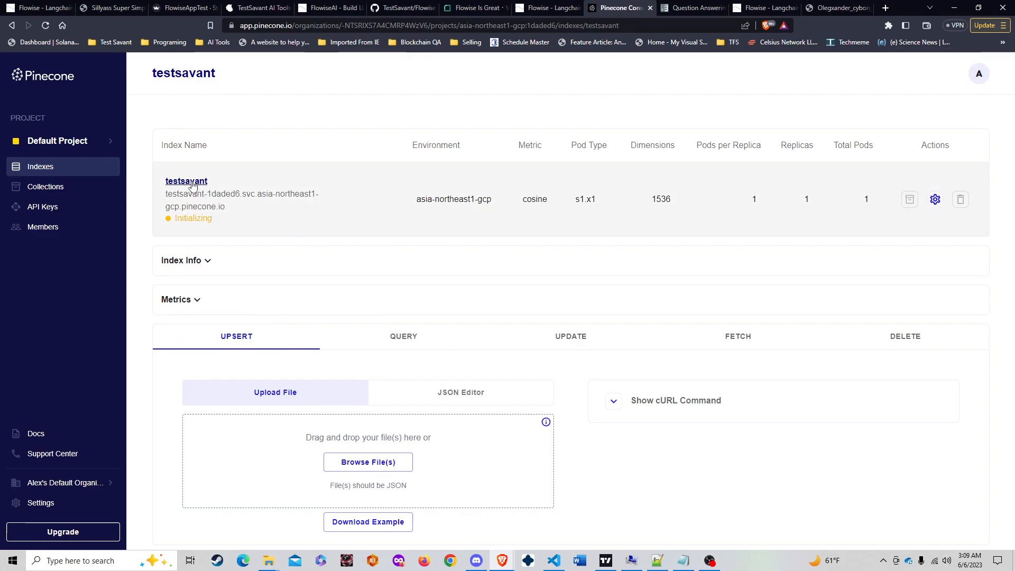
click(205, 262)
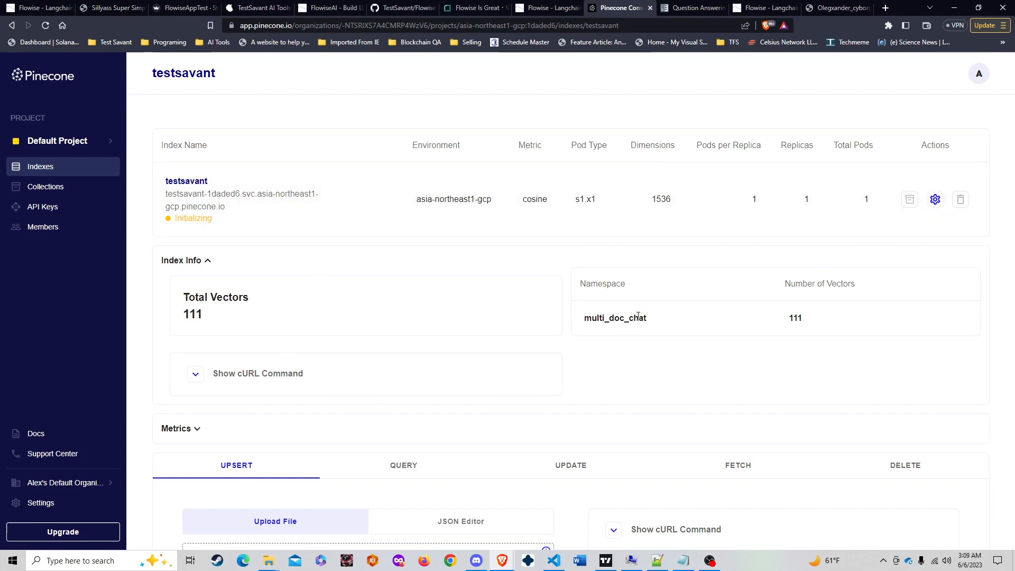
click(561, 8)
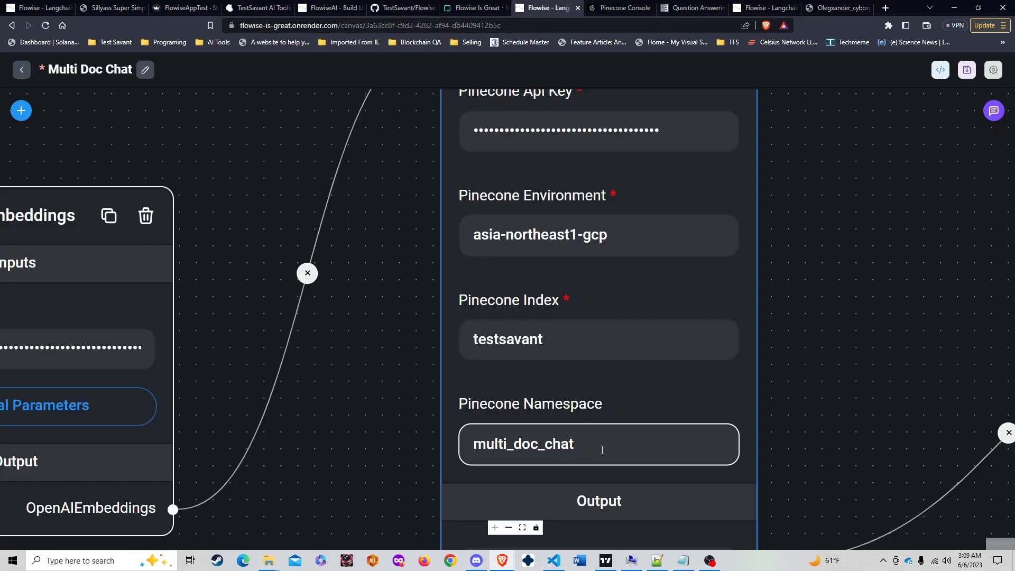
click(623, 8)
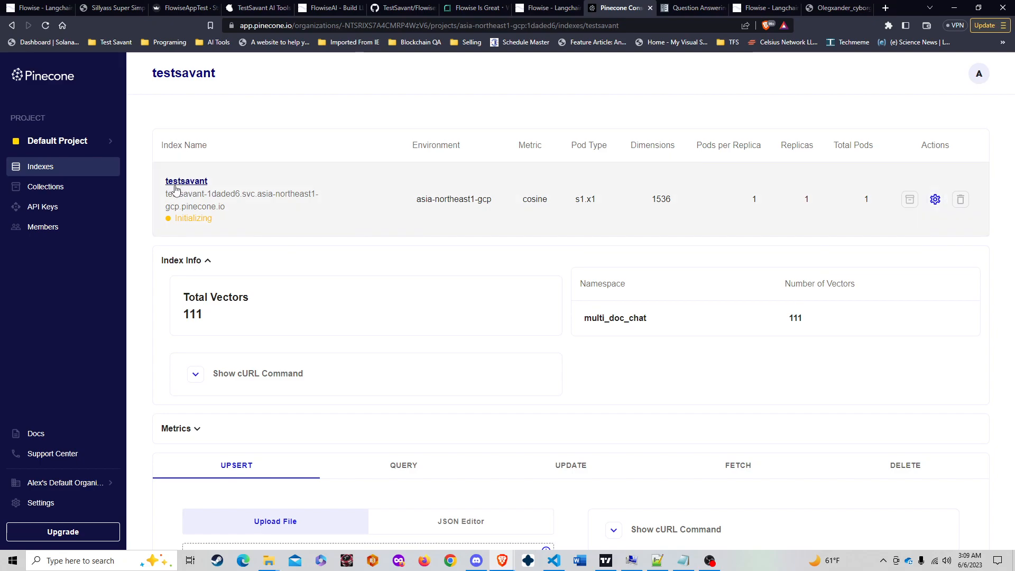
click(548, 7)
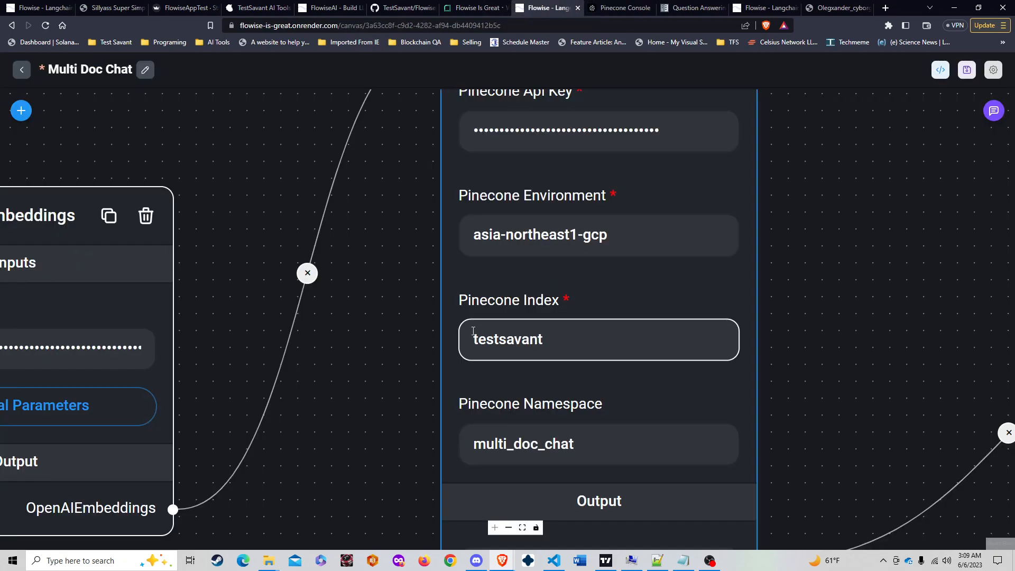
Compare the multi_doc_chat namespace in Pinecone with the Pinecone Upsert Document node in Flowise, and view the project's API keys in Pinecone
click(637, 6)
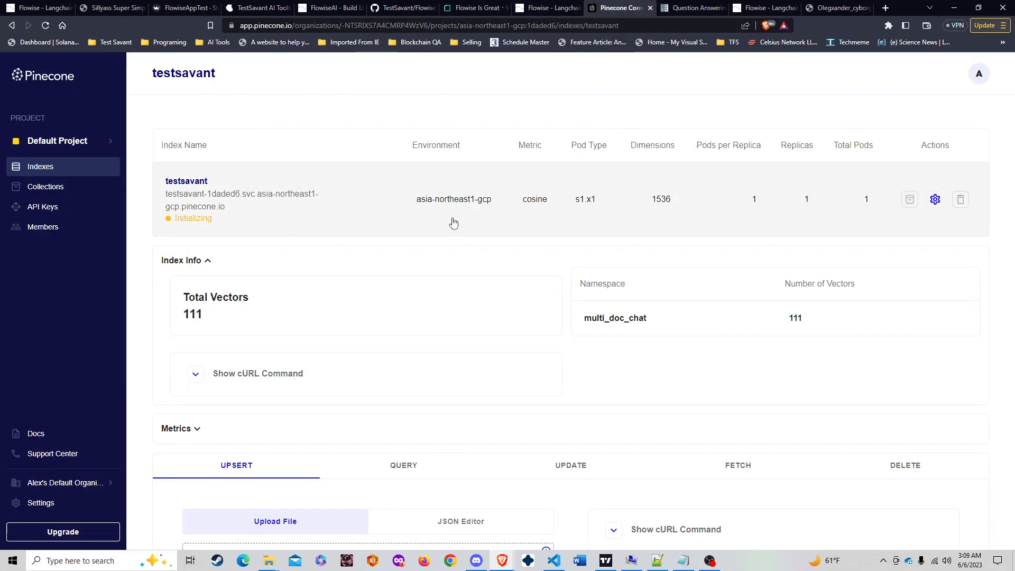
drag(595, 317, 677, 331)
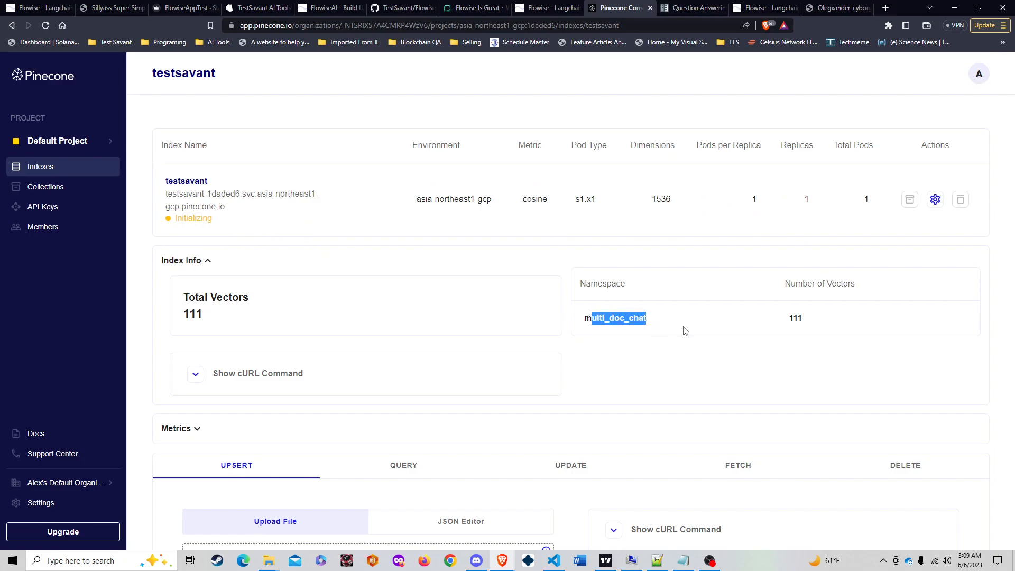
click(550, 7)
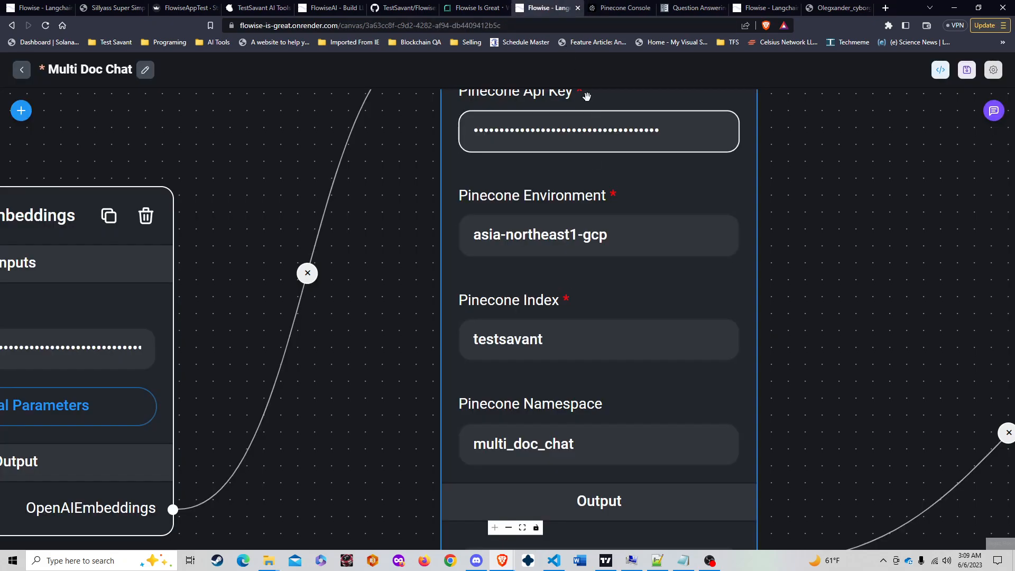
drag(431, 162, 424, 235)
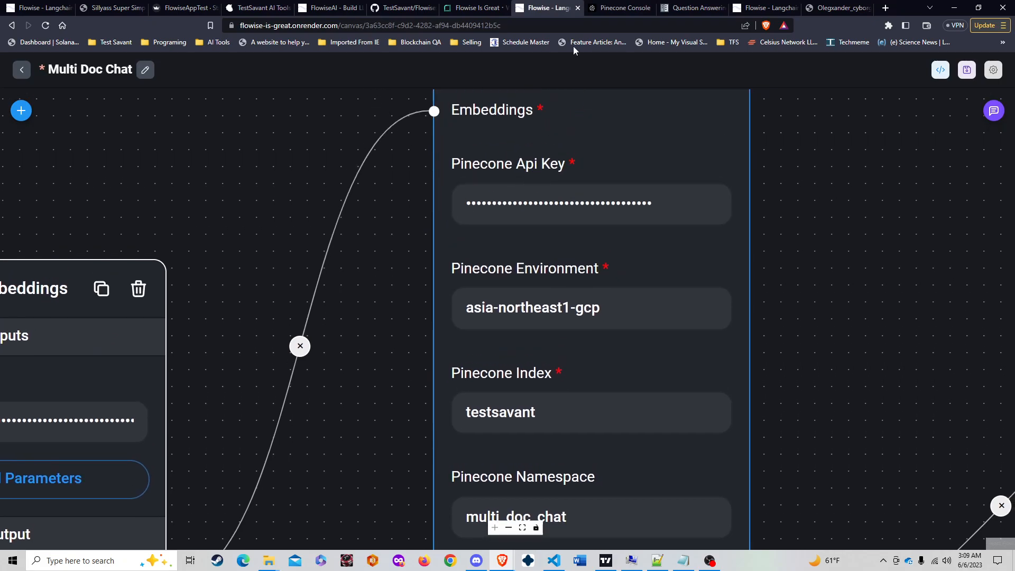
click(620, 7)
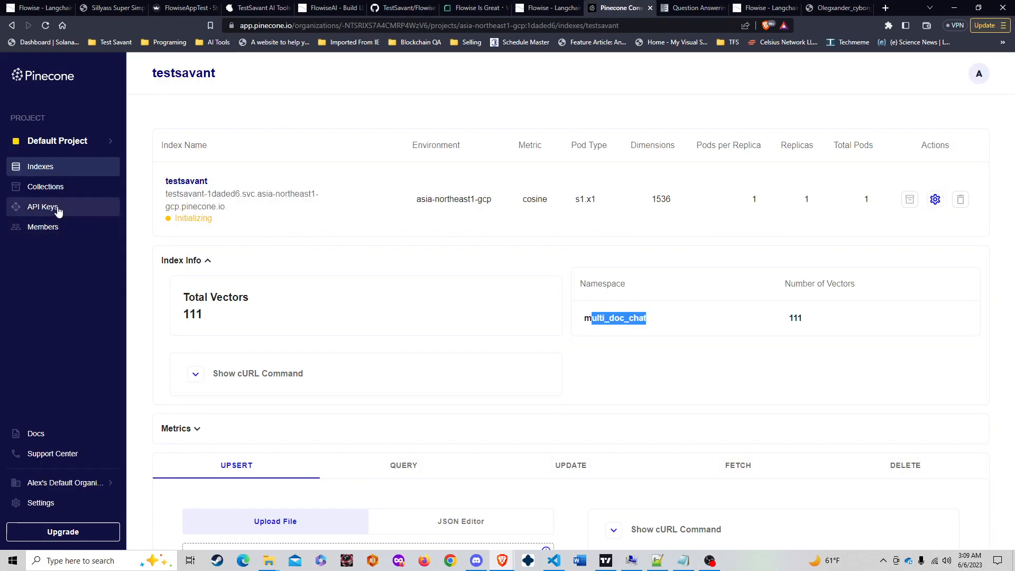
click(59, 209)
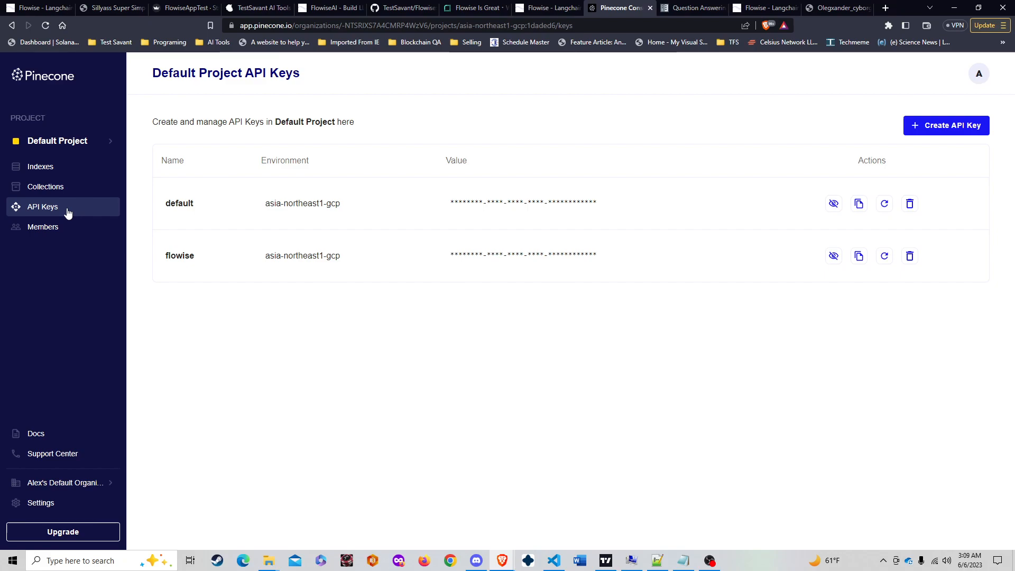
Check the testsavant index's status in Pinecone's index list, and look over the Multi Doc Chat flow's node connections in Flowise
click(50, 168)
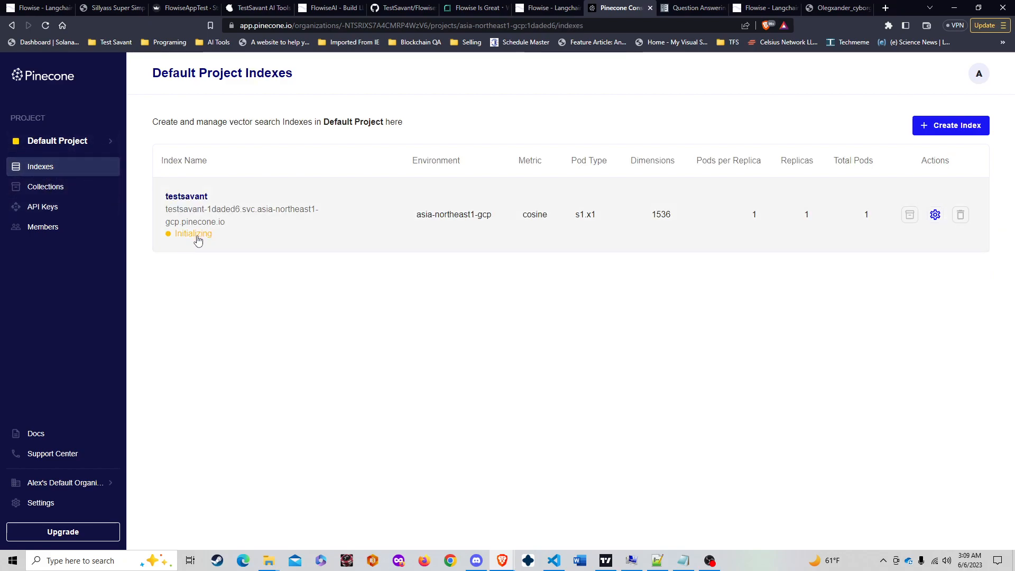
click(547, 5)
scroll(835, 328, down, 5)
drag(839, 291, 614, 365)
scroll(617, 364, down, 6)
drag(769, 274, 771, 243)
scroll(677, 304, up, 3)
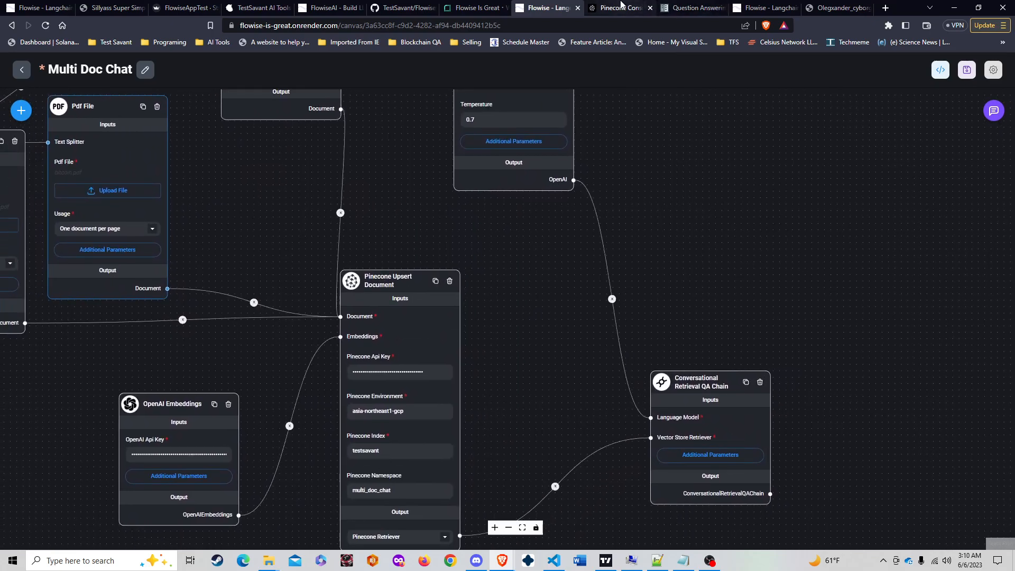
Open the testsavant index in Pinecone, expand its index info, and recheck its status after a look at the Flowise flow
click(620, 6)
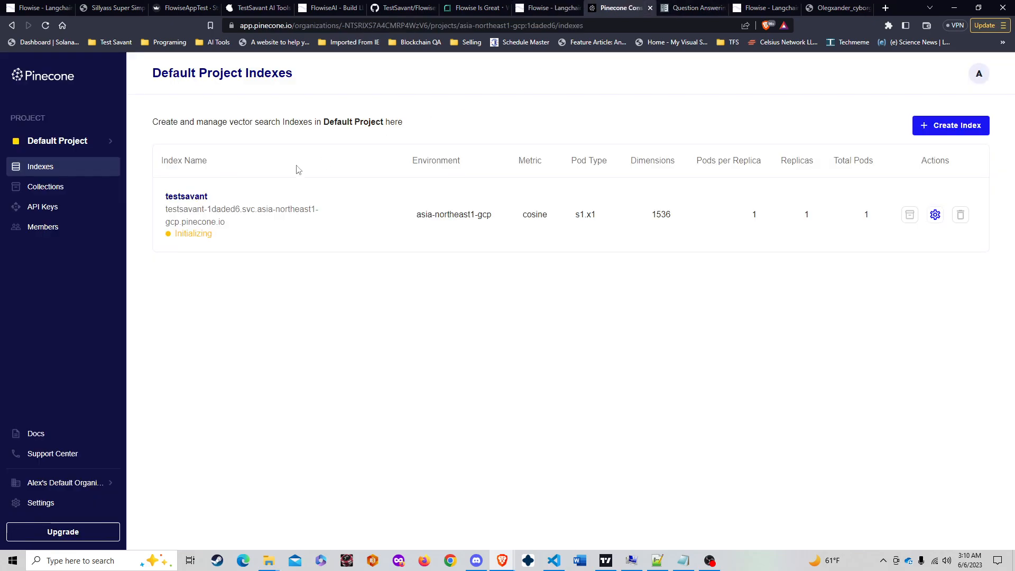
click(196, 194)
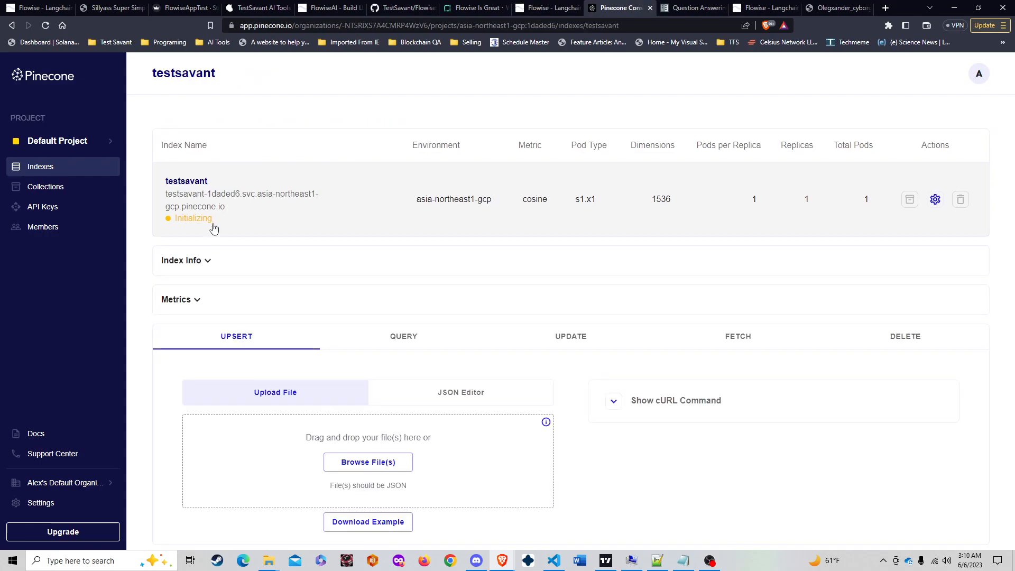
click(209, 261)
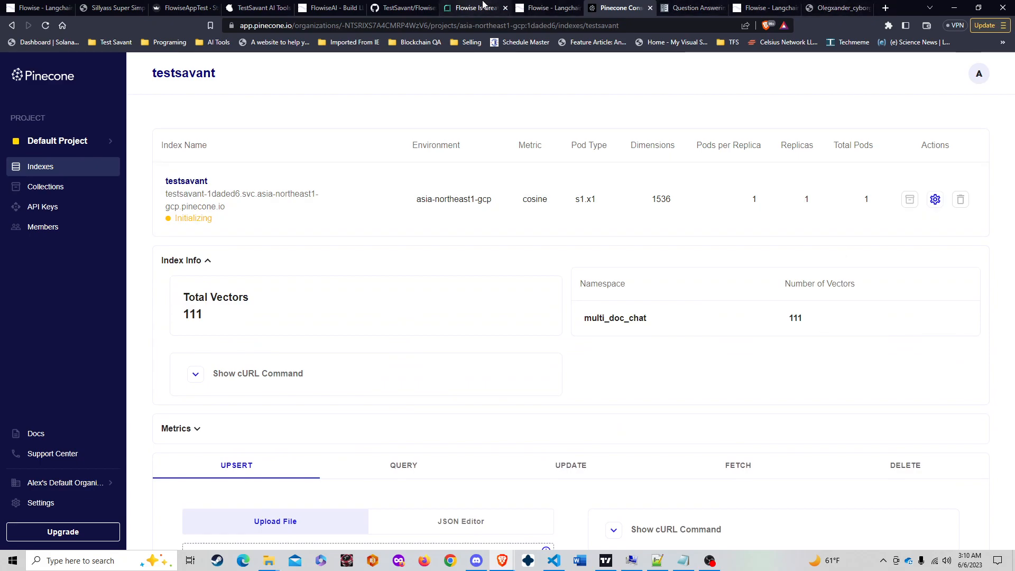
click(542, 7)
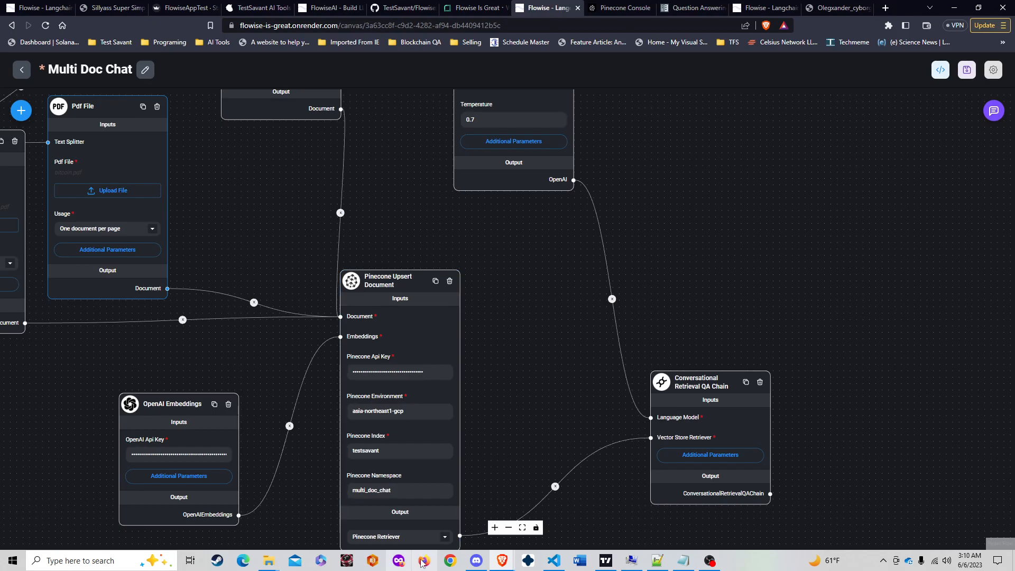
scroll(402, 494, up, 3)
scroll(380, 489, up, 2)
scroll(380, 488, down, 5)
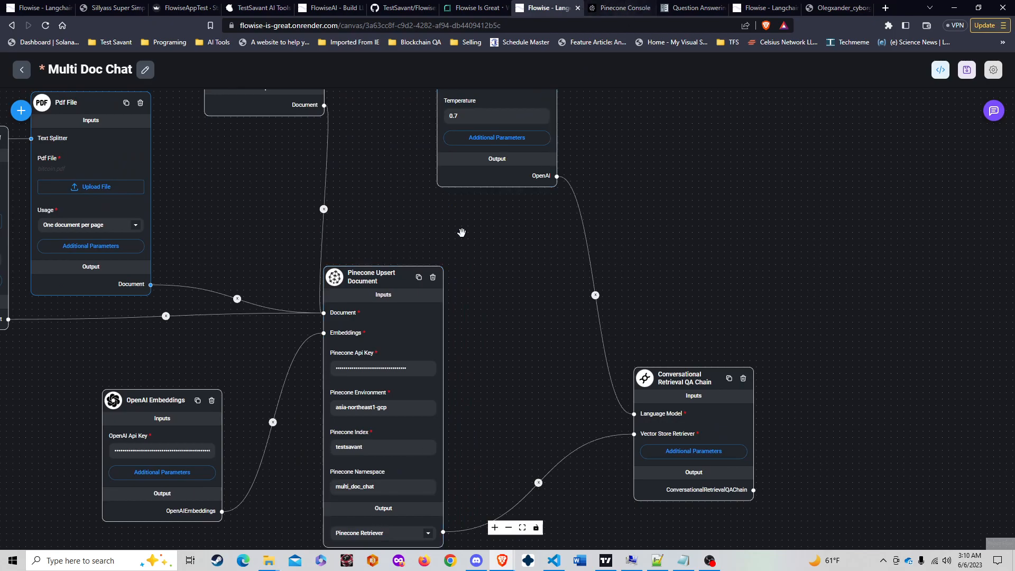
click(616, 8)
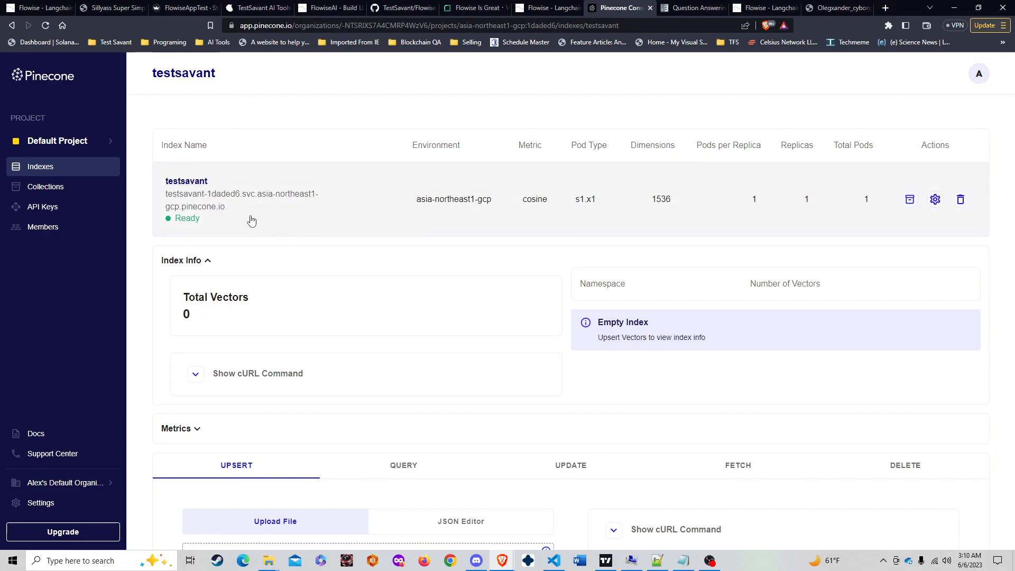
Switch to Flowise and save the Multi Doc Chat chatflow
click(536, 7)
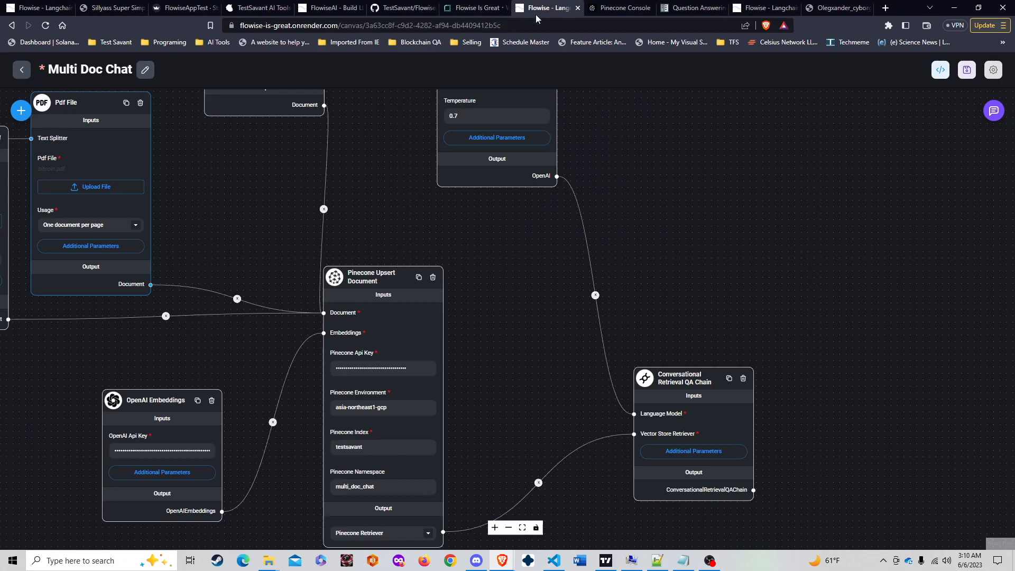
click(967, 71)
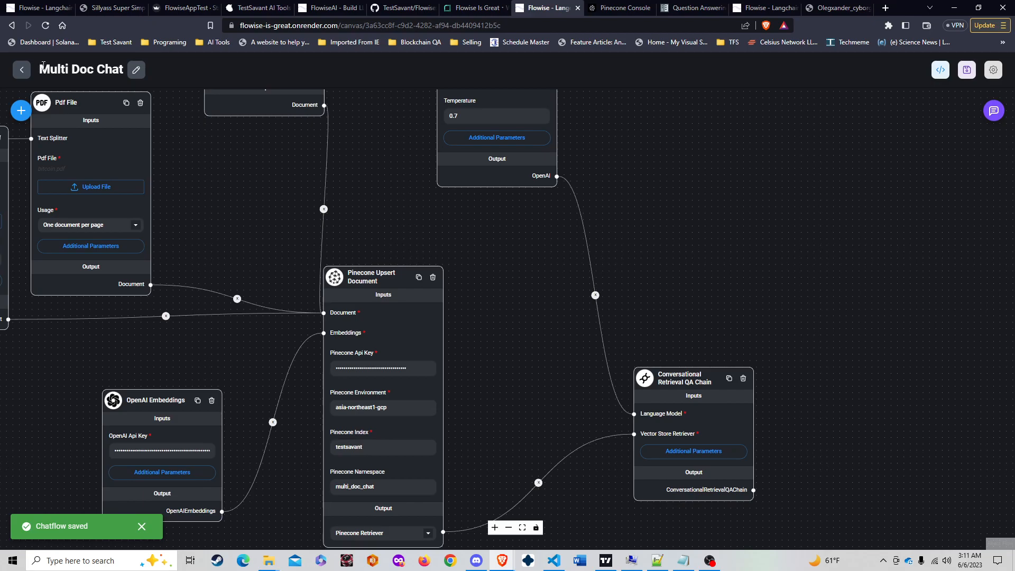
drag(996, 122, 995, 123)
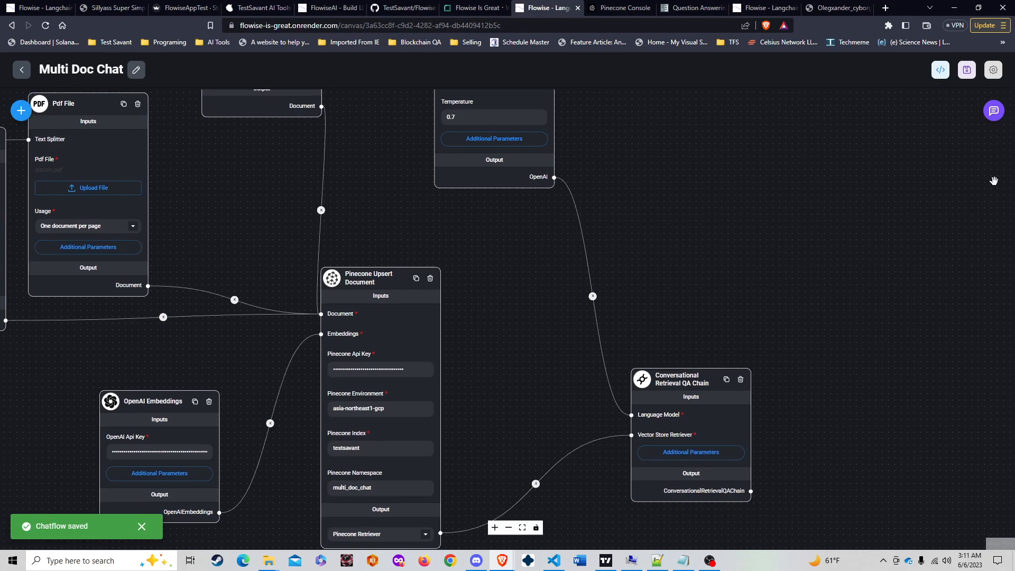
Open the Multi Doc Chat flow's chat and ask "what is the tax bill"
click(995, 112)
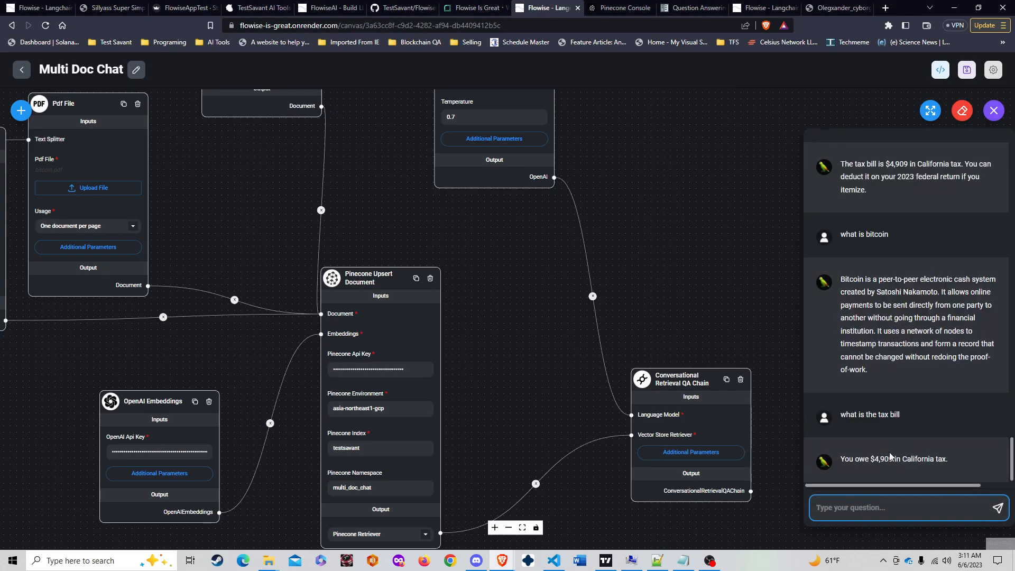
click(867, 517)
text(what is the tax bill)
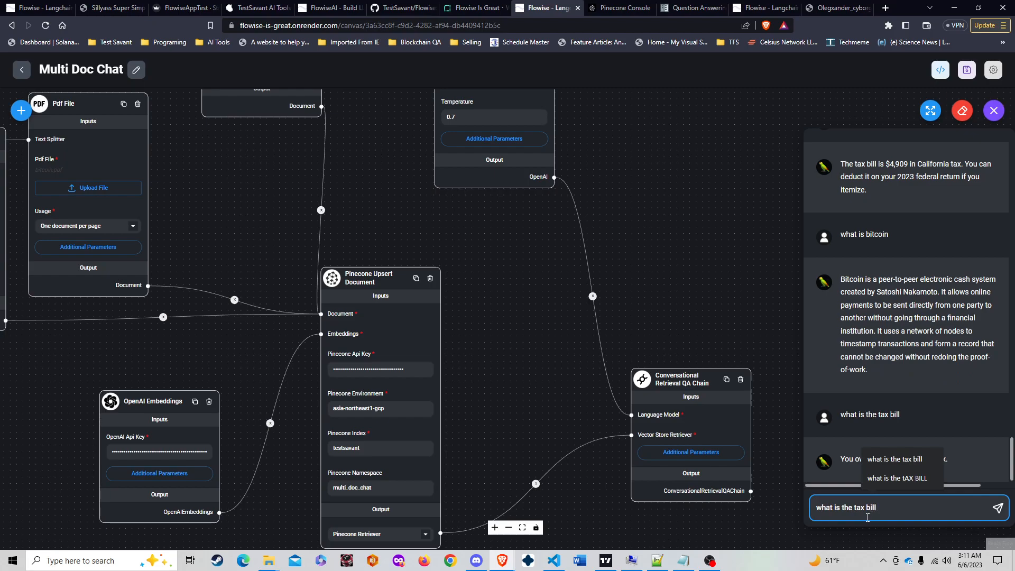
key(Return)
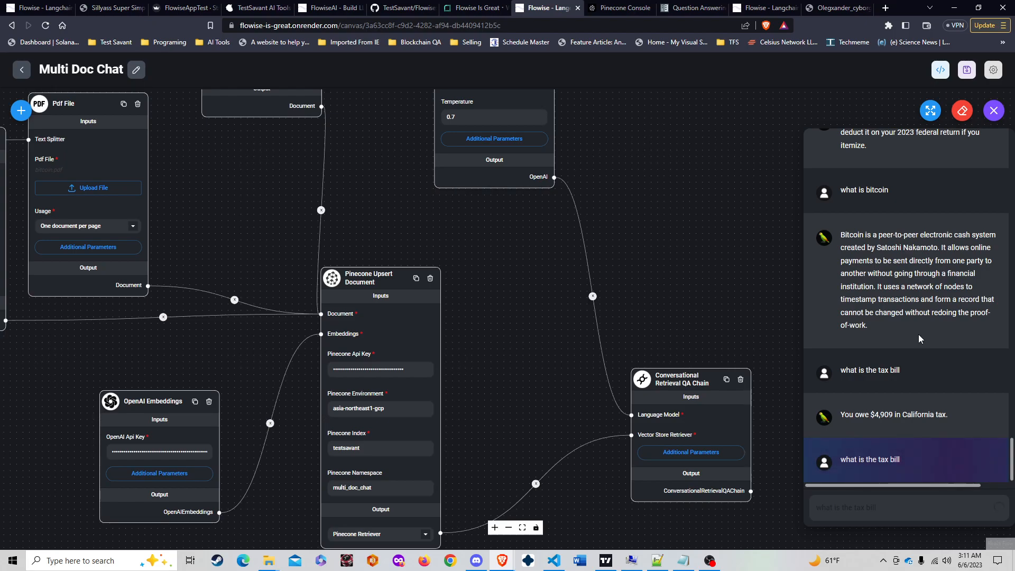
Check the testsavant index's vector count and namespace in Pinecone, and read the chat's answer in Flowise
click(614, 6)
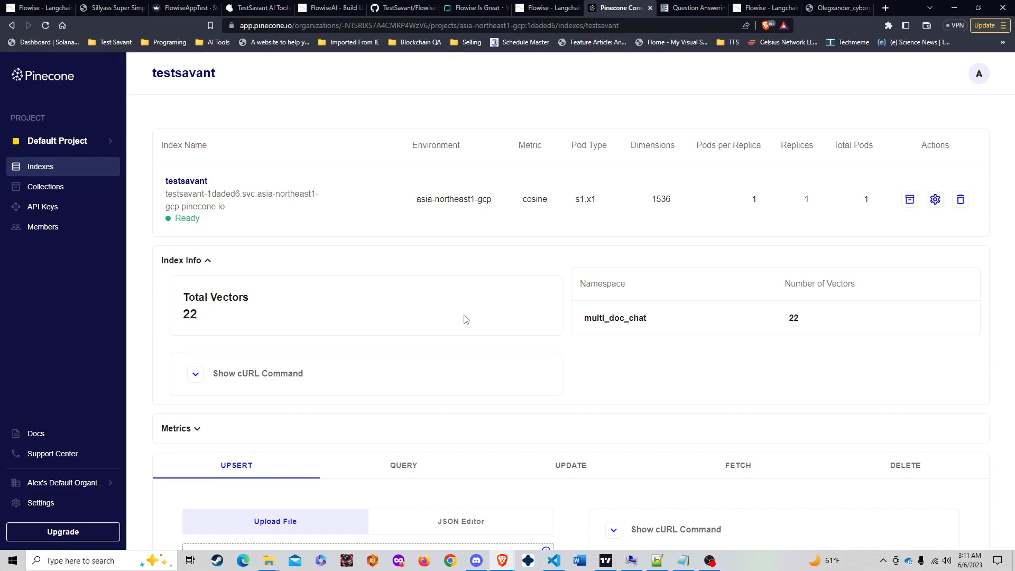
click(551, 5)
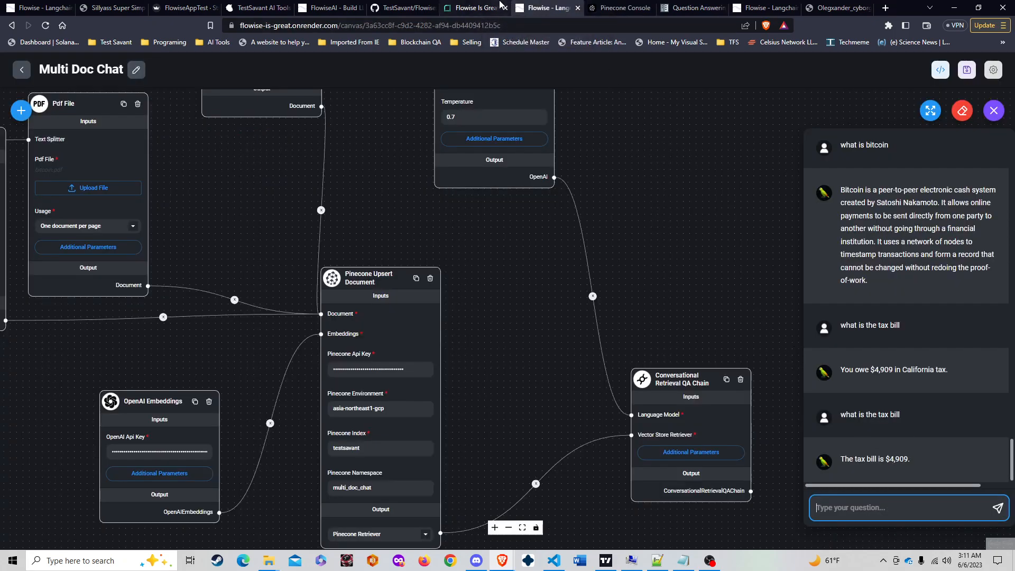
click(622, 13)
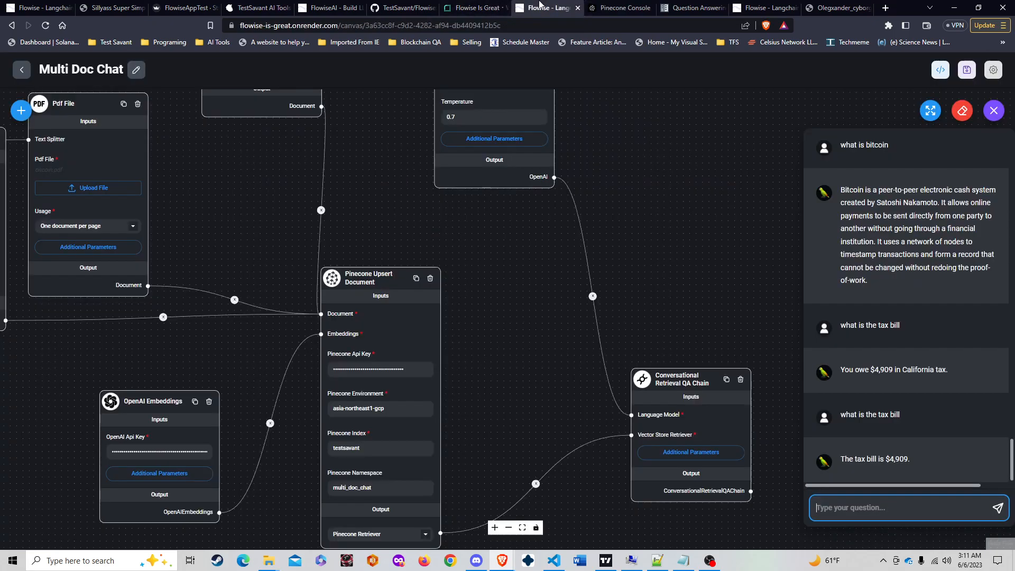
click(547, 7)
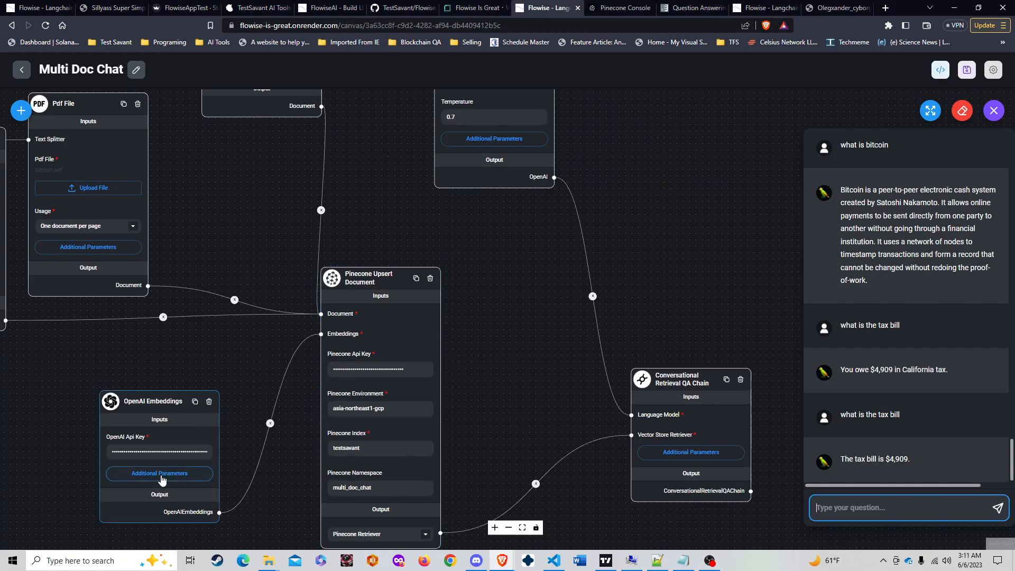
Leave the Multi Doc Chat flow and open the Chat With Vectors chatflow
drag(26, 388, 177, 464)
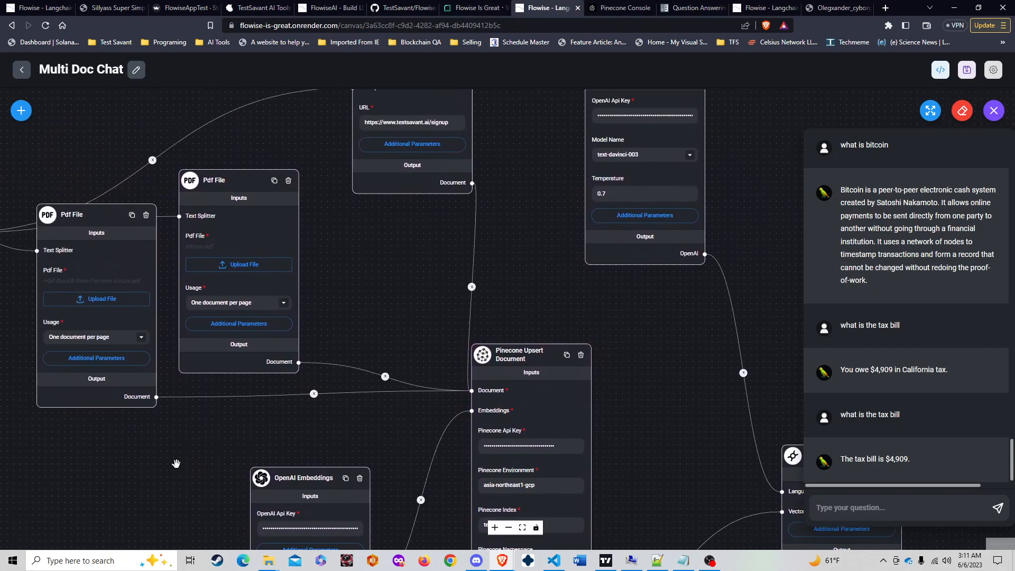
drag(757, 144, 770, 193)
click(21, 72)
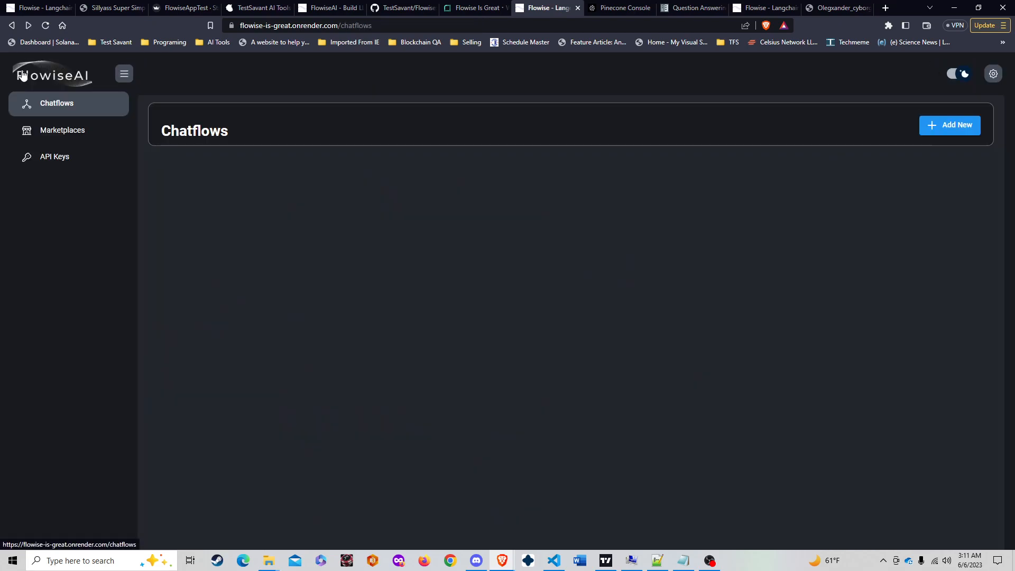
click(466, 307)
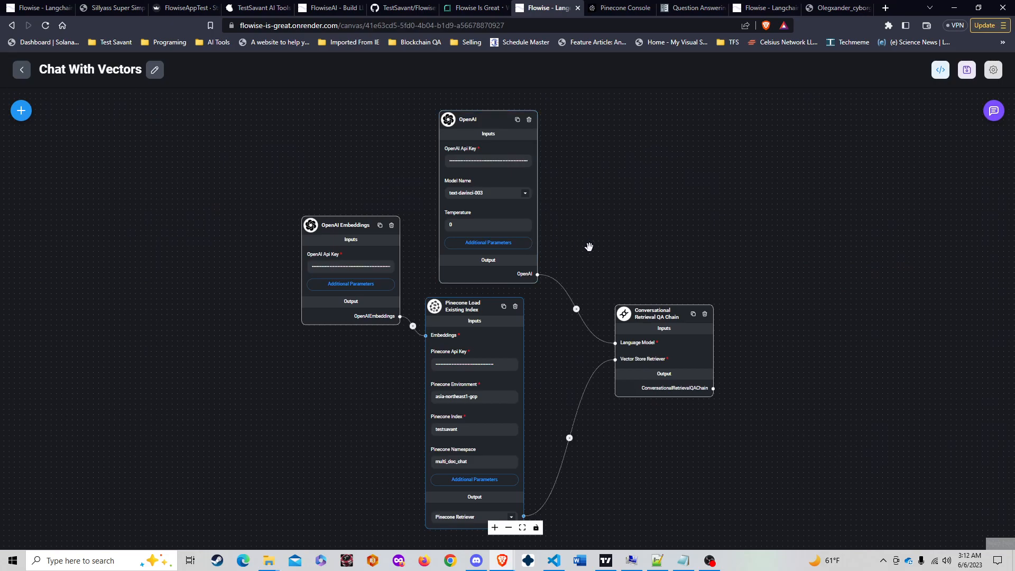
Examine the Pinecone Load Existing Index node's environment, index, namespace and connections, comparing them with the testsavant index in Pinecone
scroll(589, 255, up, 5)
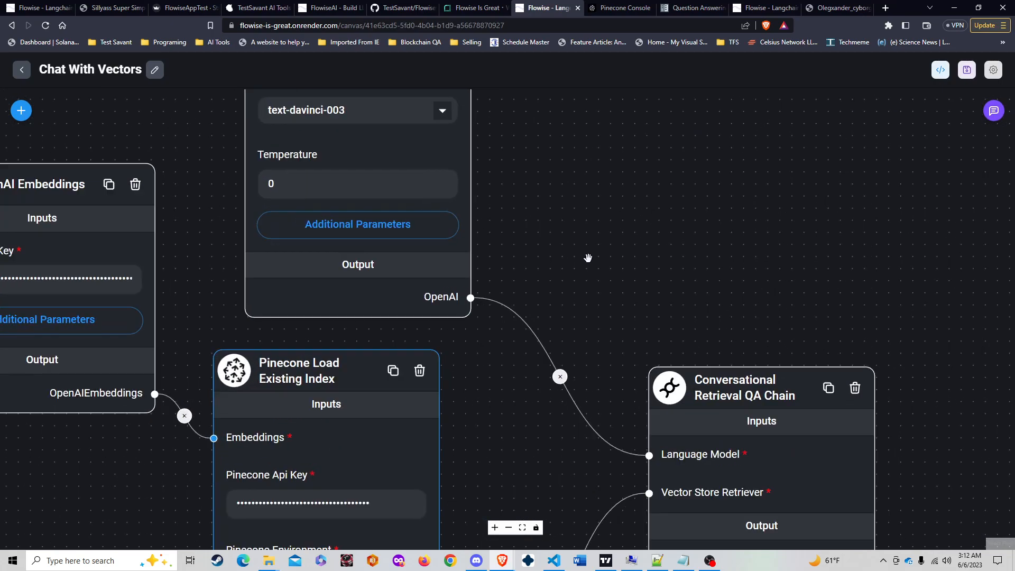
drag(555, 316, 733, 139)
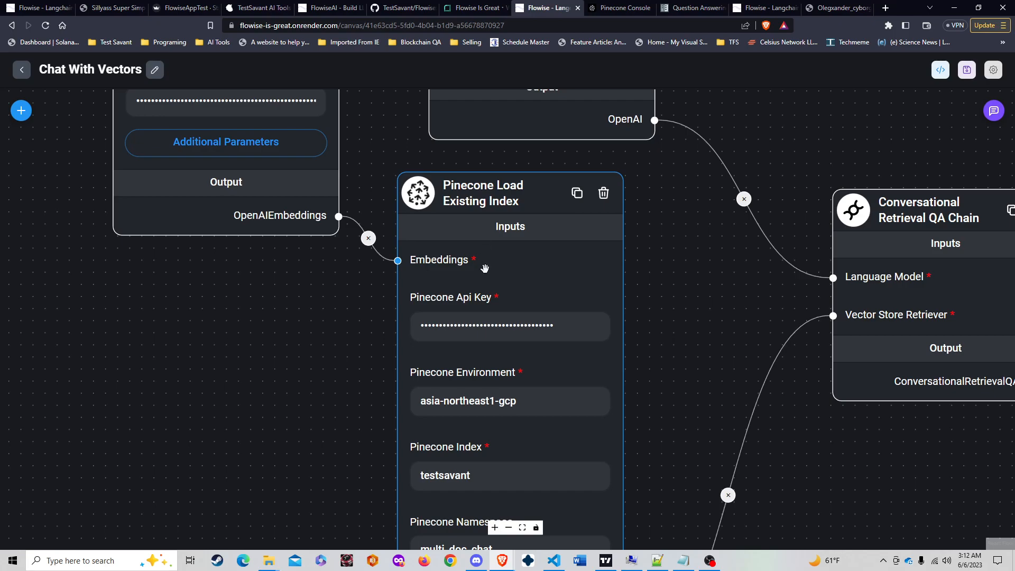
click(613, 7)
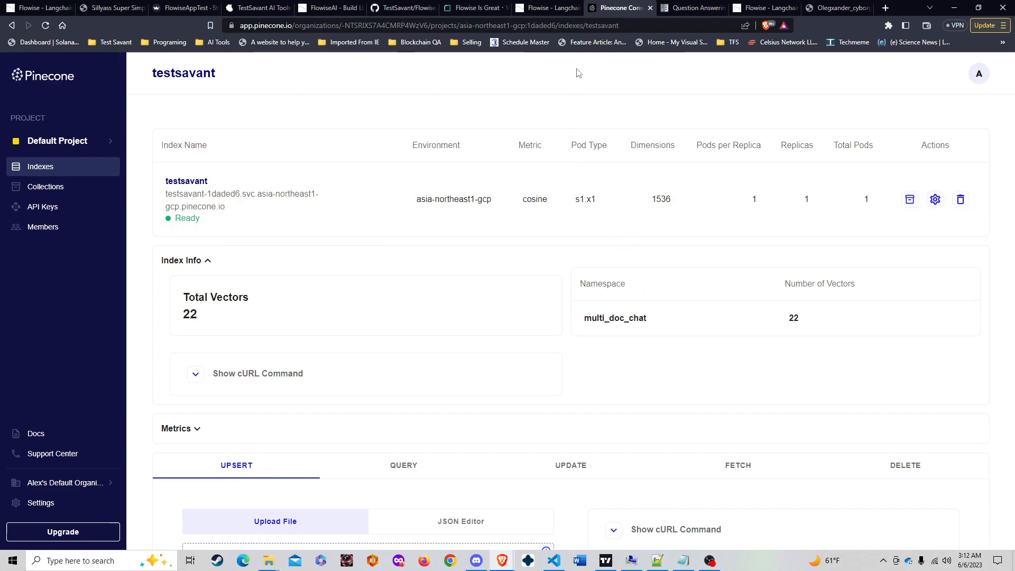
click(552, 4)
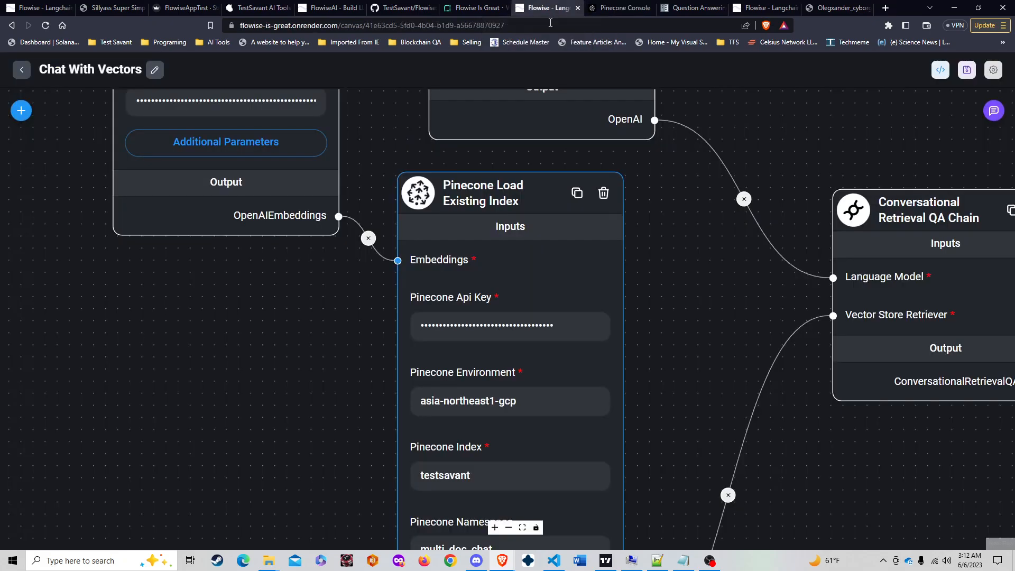
drag(682, 309, 670, 486)
scroll(669, 486, down, 4)
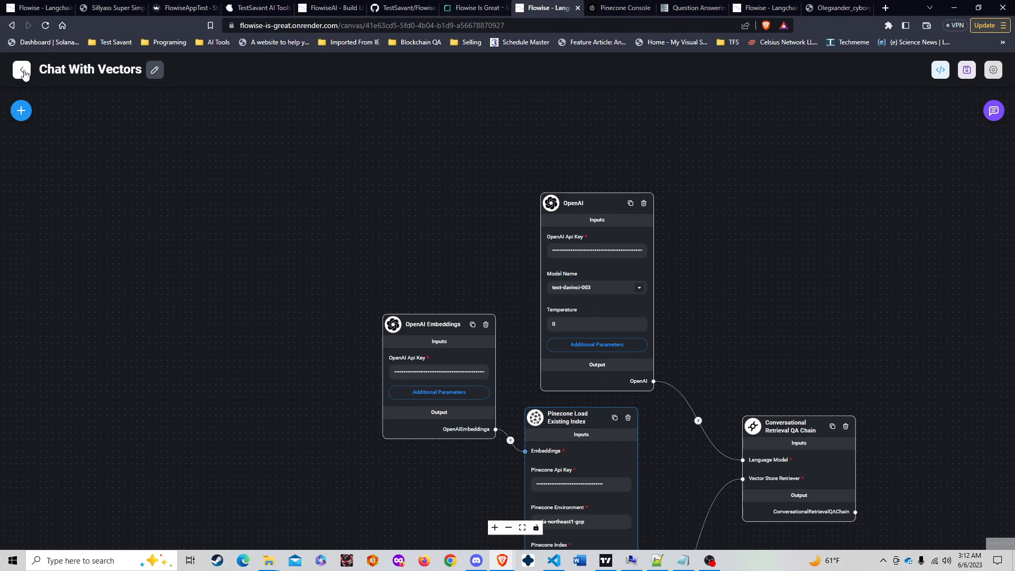
scroll(786, 403, up, 4)
scroll(631, 304, down, 2)
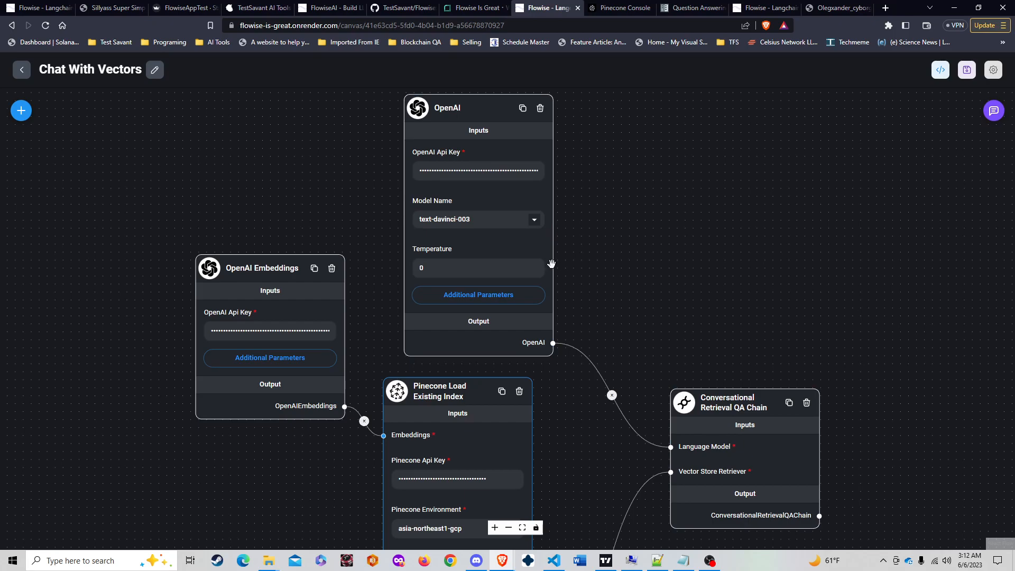
drag(683, 294, 685, 256)
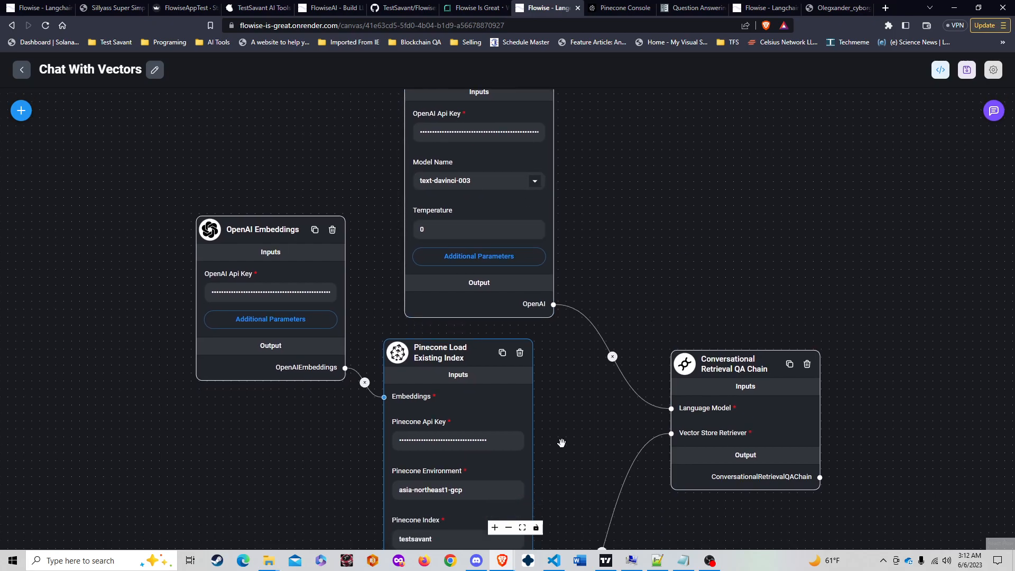
drag(573, 455, 584, 346)
scroll(468, 458, up, 5)
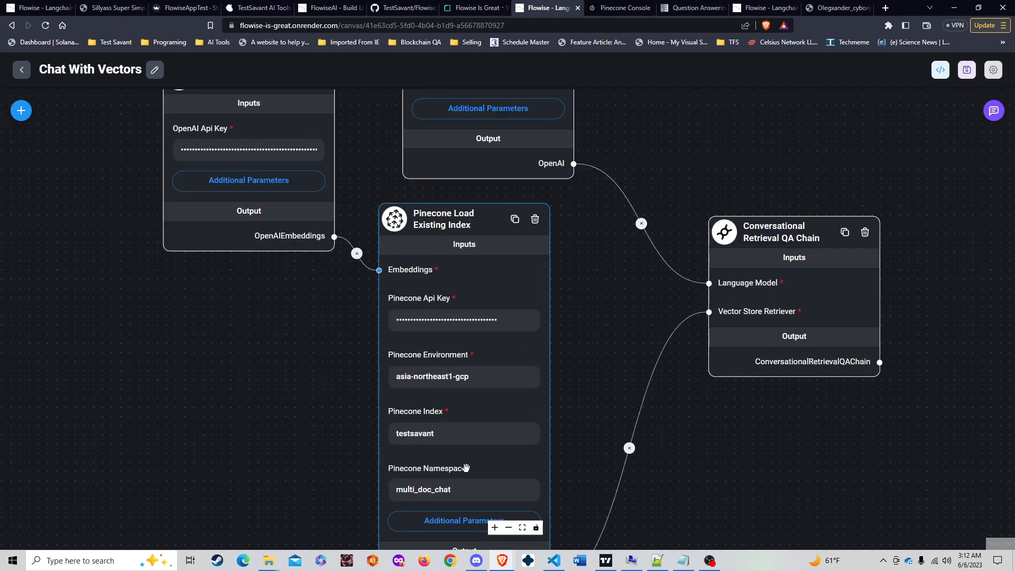
Remove the id entry from the Pinecone Load Existing Index node's metadata filter and save the chatflow
drag(198, 401, 215, 304)
scroll(249, 324, down, 4)
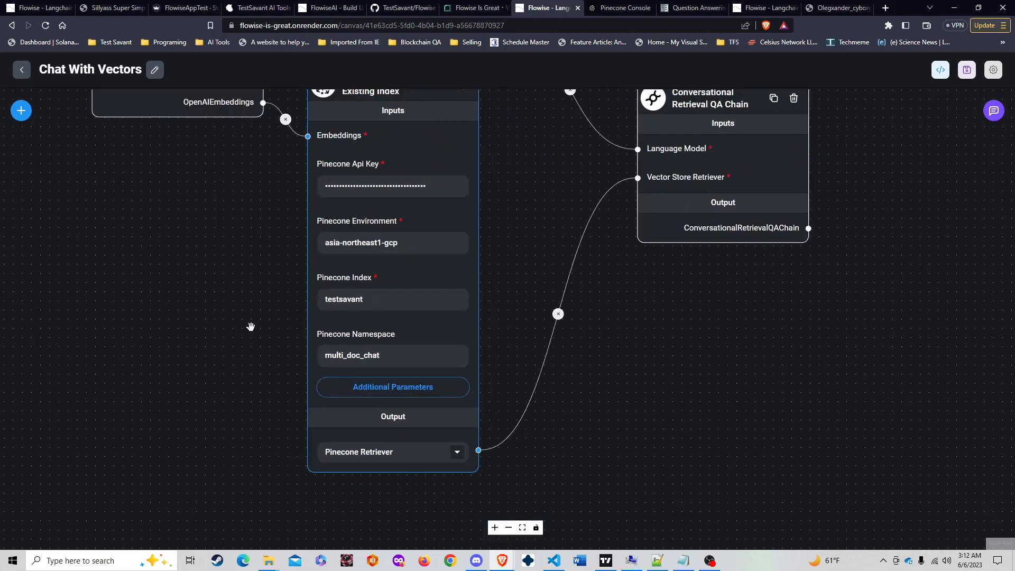
click(373, 394)
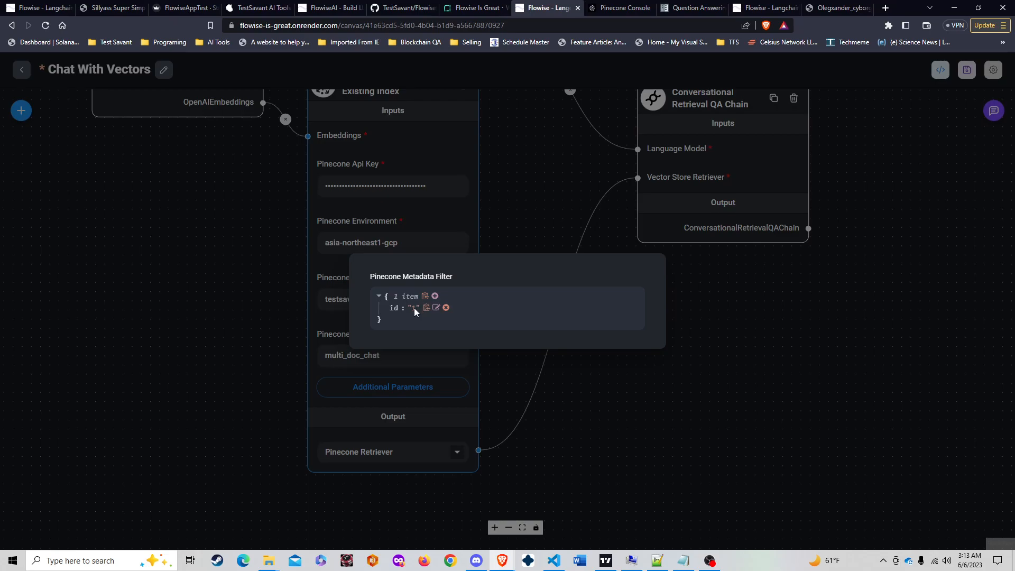
click(446, 308)
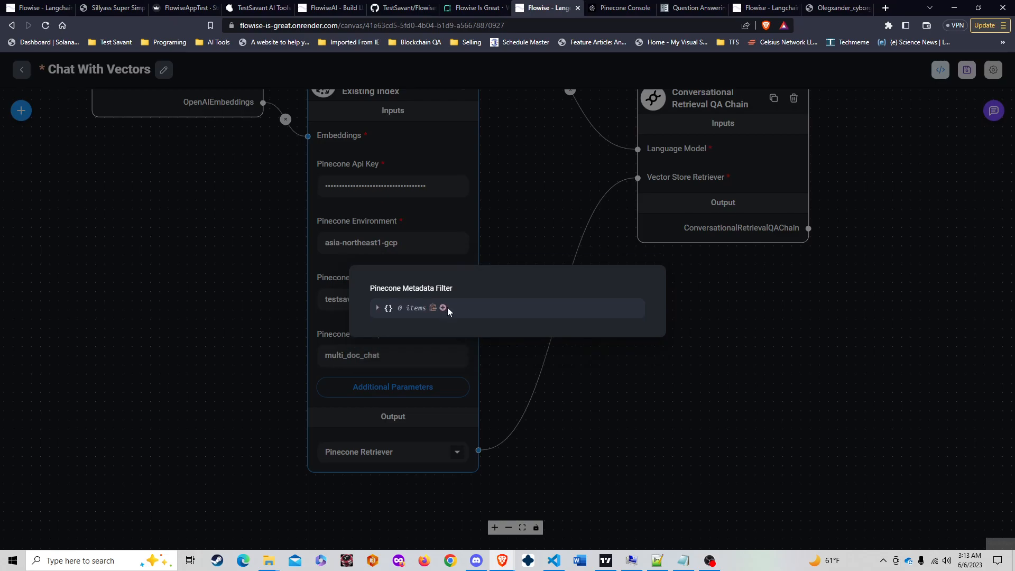
click(717, 308)
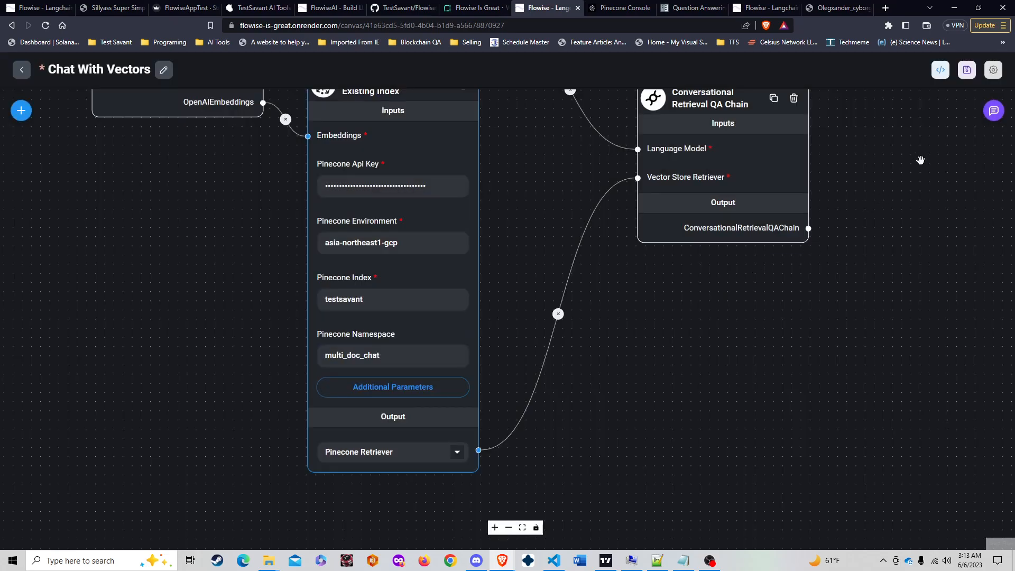
click(962, 73)
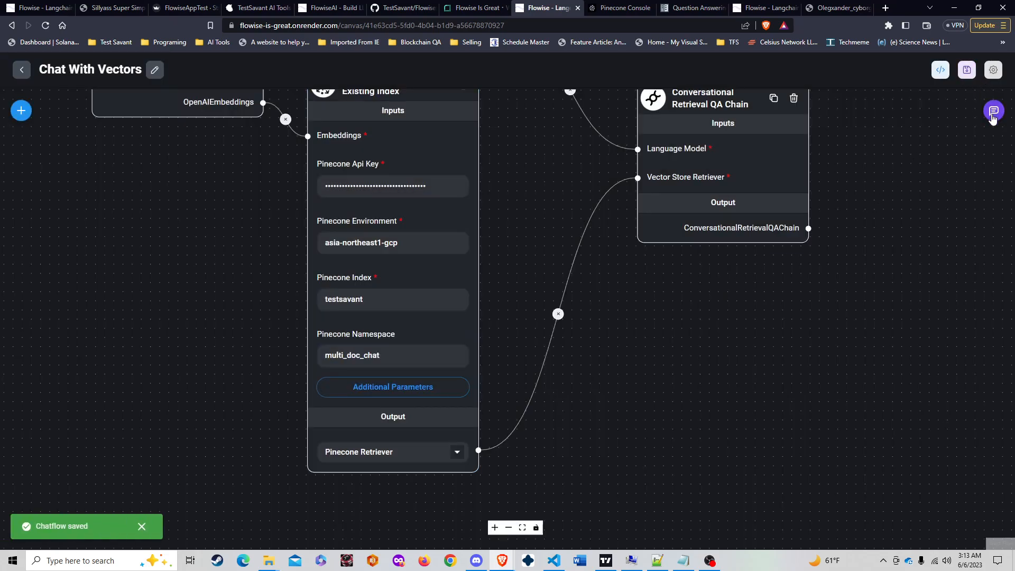
Open the Chat With Vectors chat and ask "what is the tax bill" with no metadata filter set
click(994, 110)
click(882, 511)
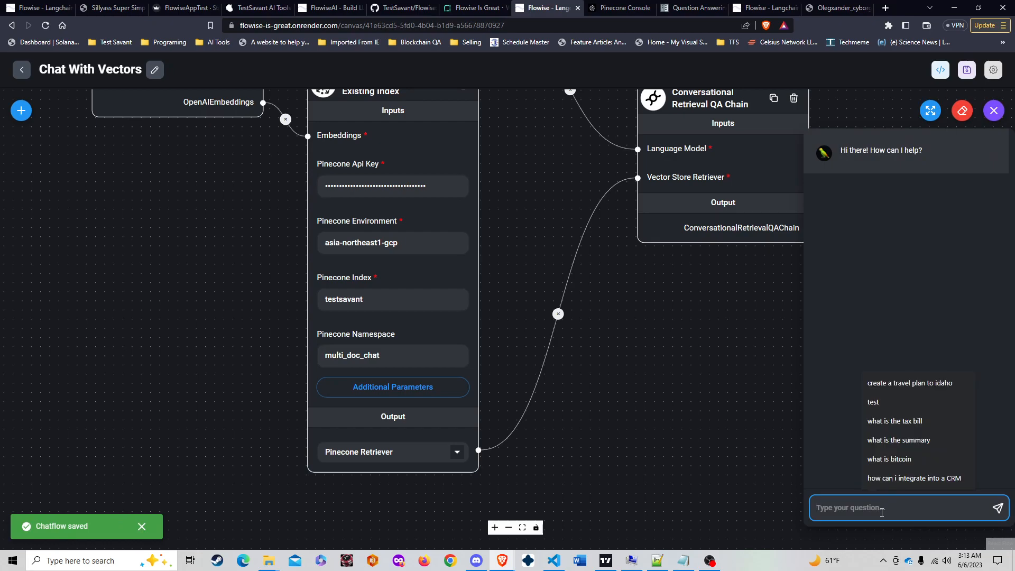
text(what is)
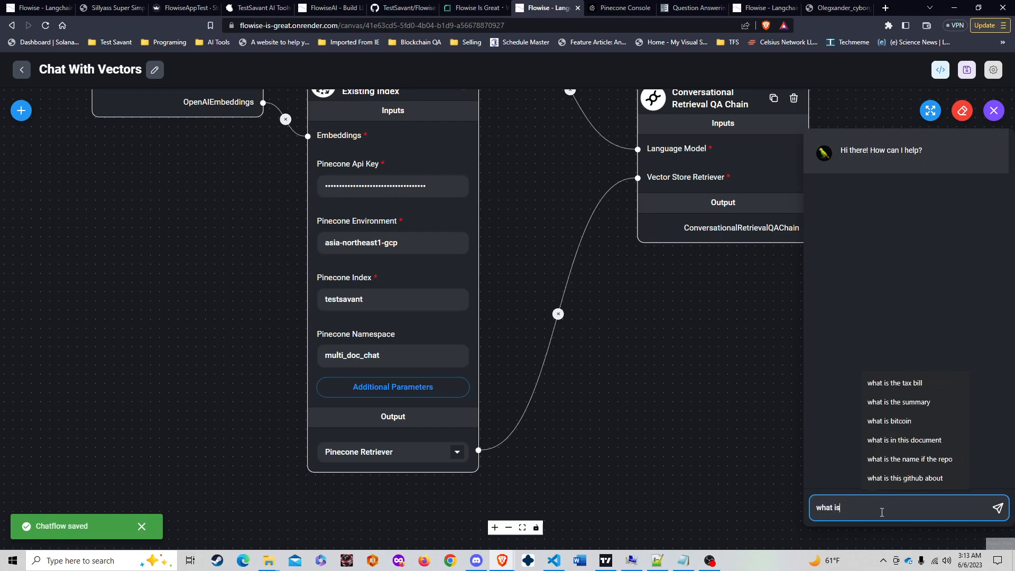
text( teh tax bill)
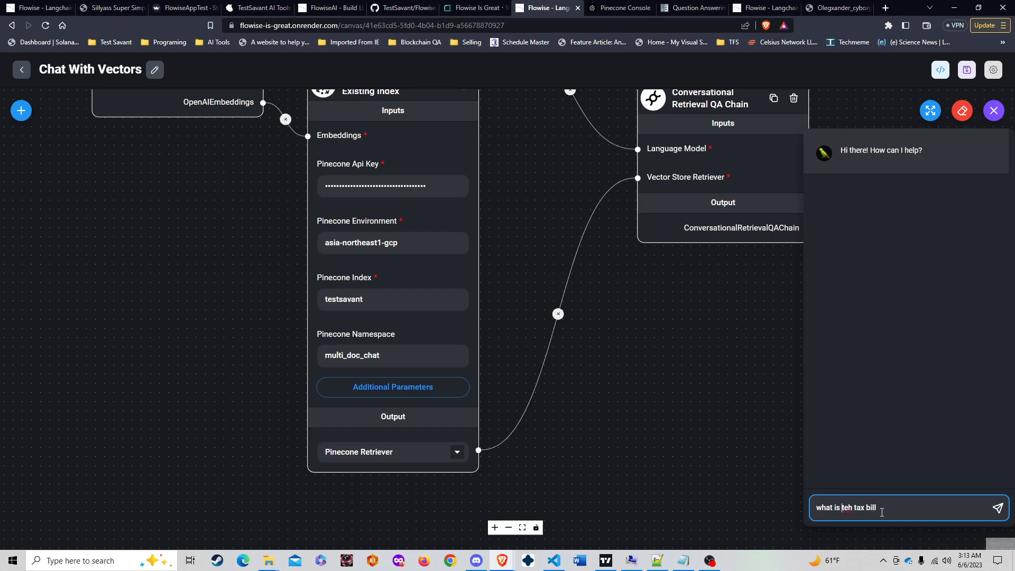
key(ctrl+shift+Right)
text(the)
key(Return)
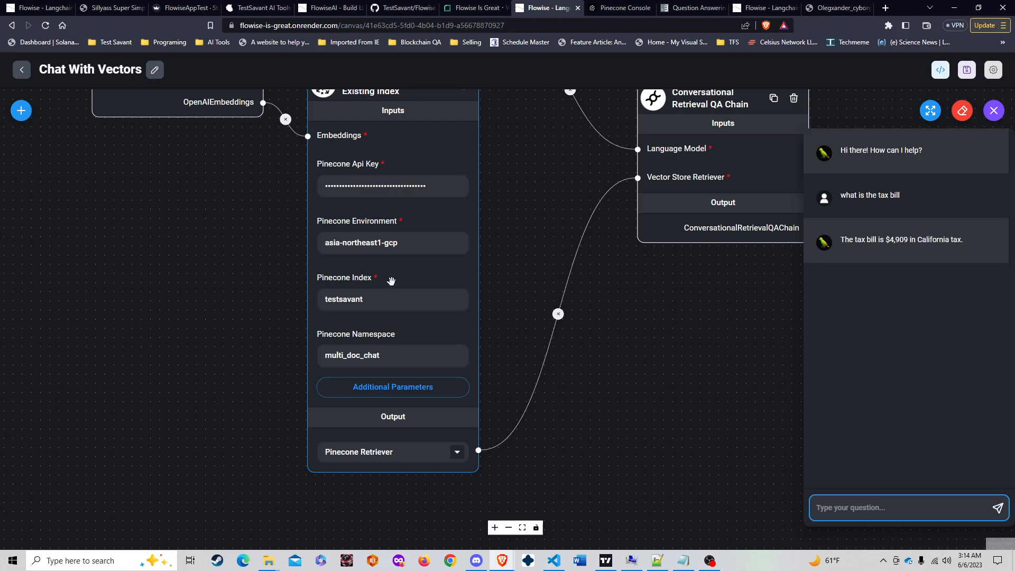
Check the testsavant index in Pinecone, and add an id key to the Load Existing Index node's metadata filter in Flowise
click(621, 7)
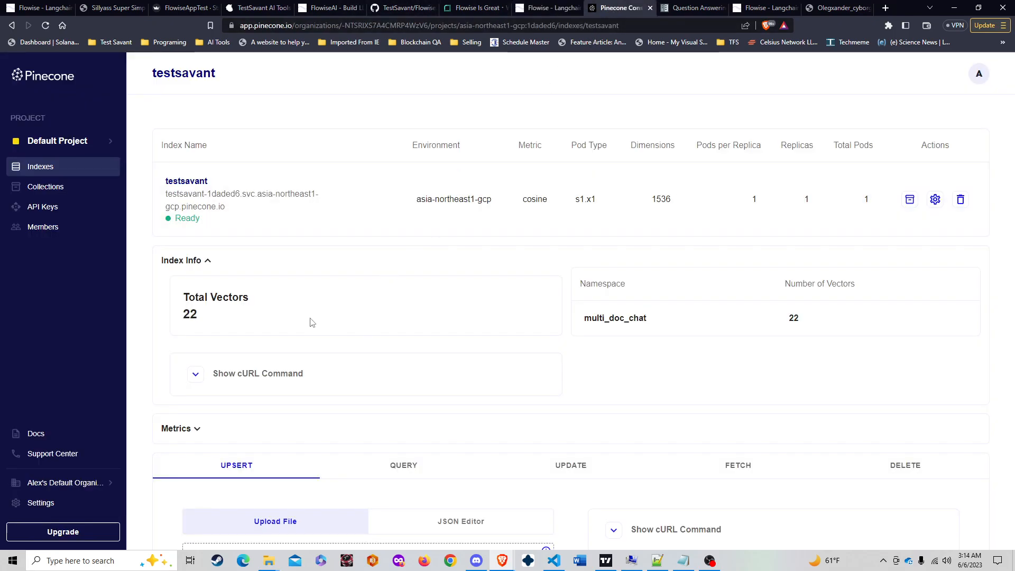
click(551, 8)
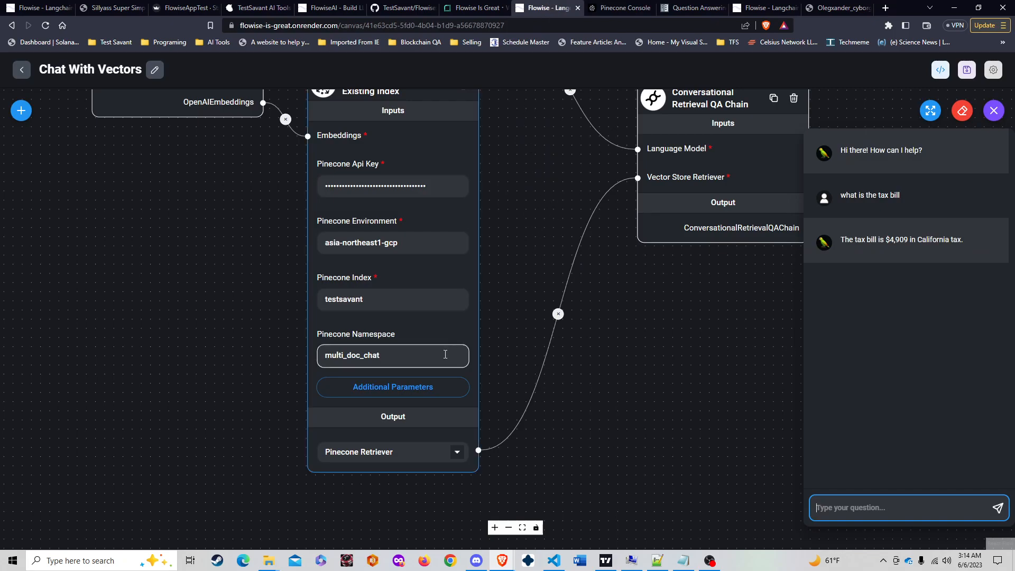
click(412, 392)
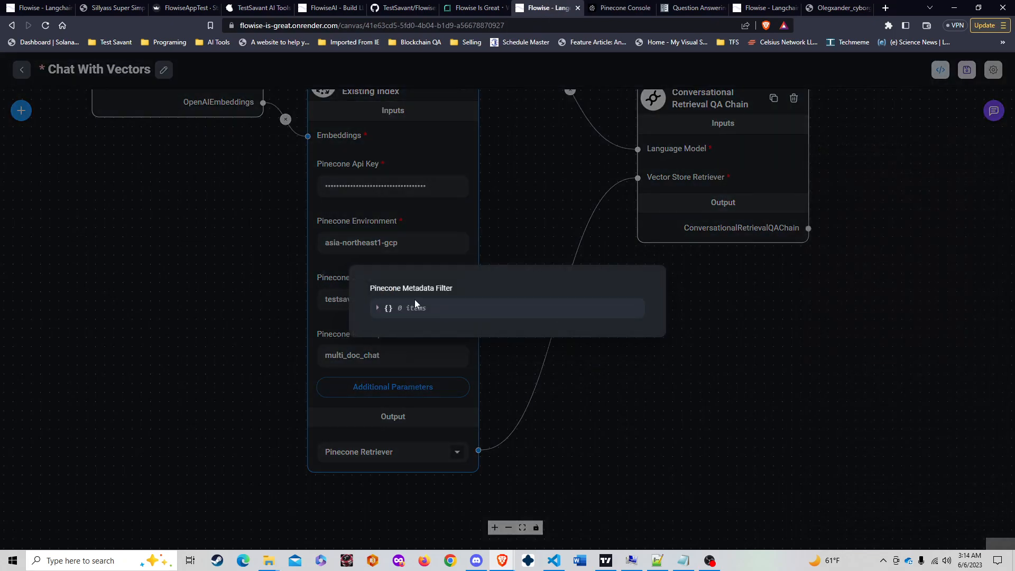
click(443, 311)
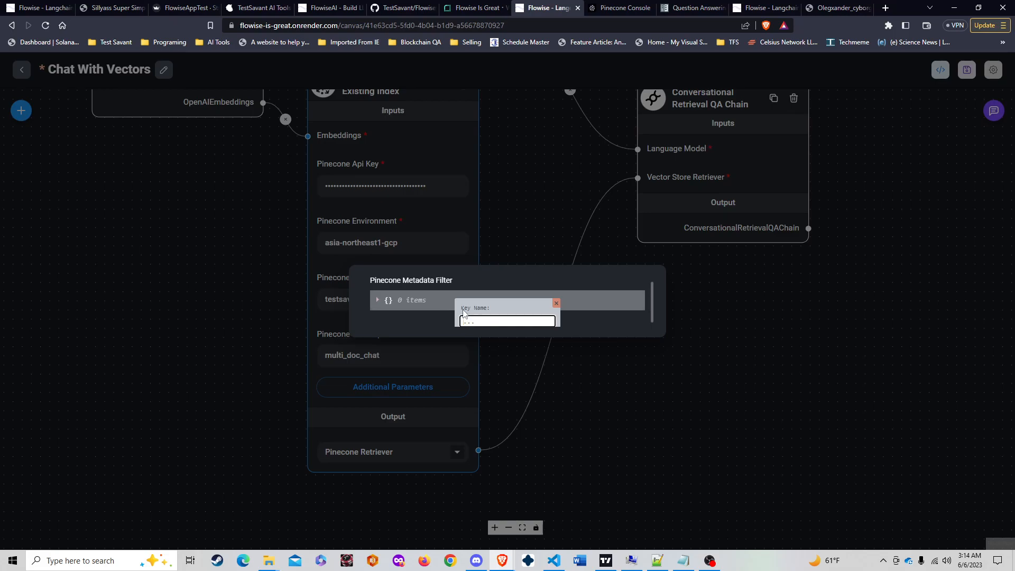
text(id)
key(Return)
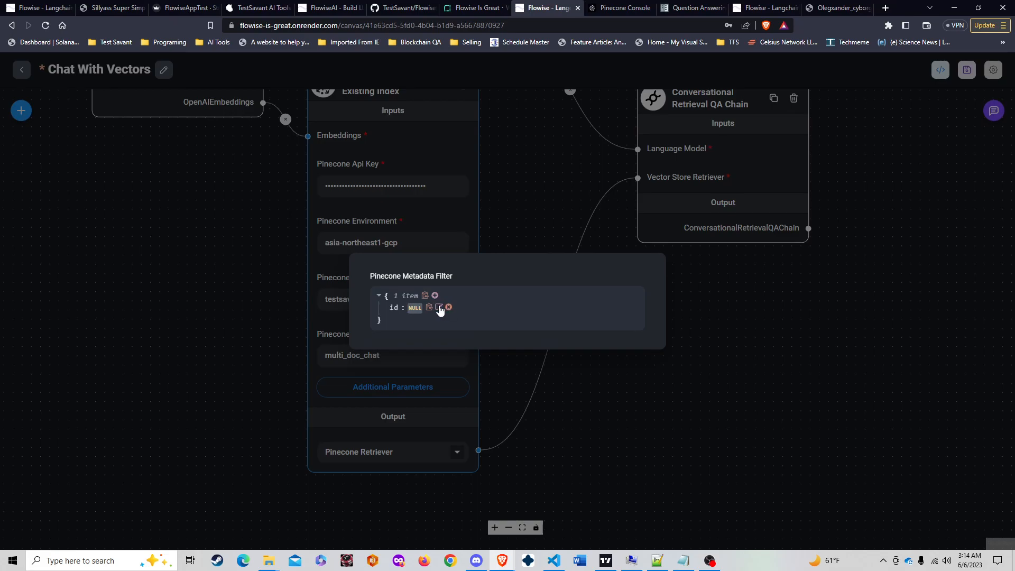
Set the metadata filter's id value to the number 1 and save the chatflow
click(438, 307)
click(437, 309)
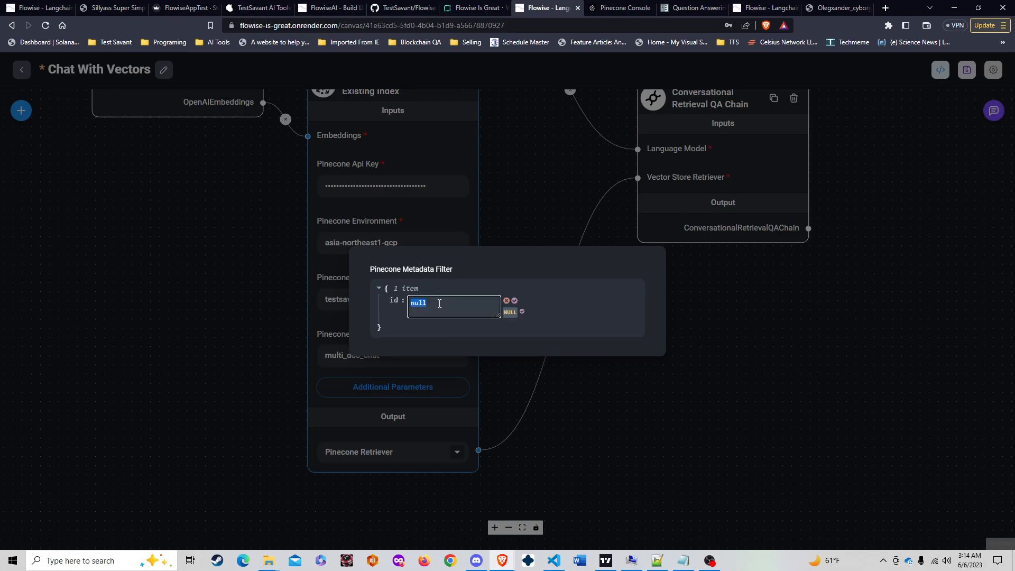
text(1)
click(511, 312)
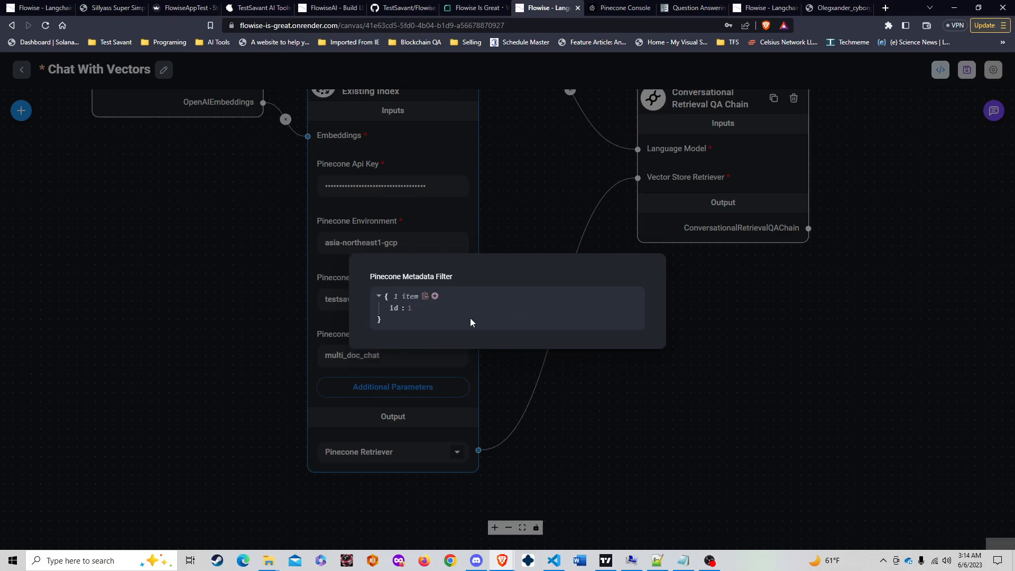
click(766, 330)
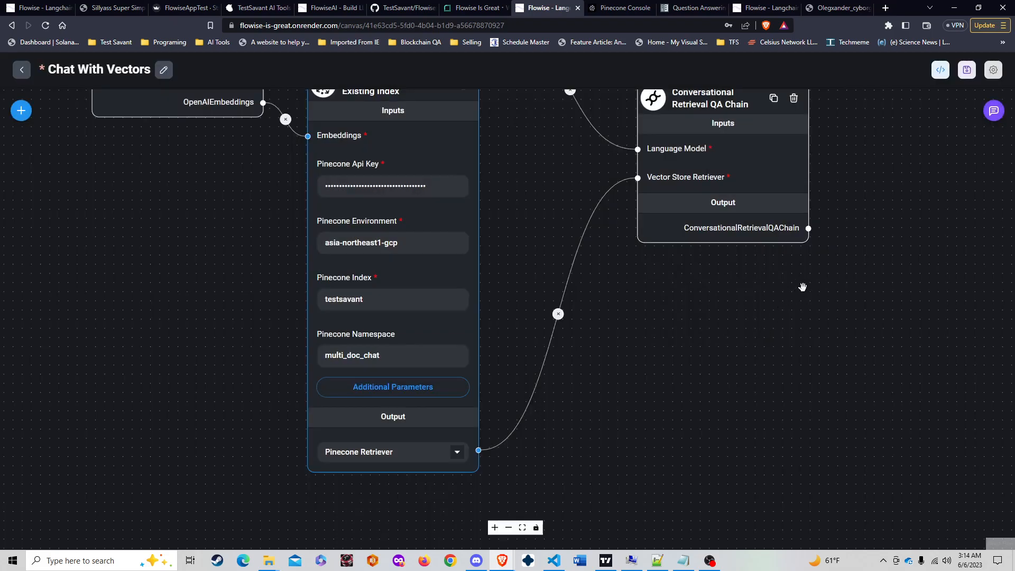
click(966, 70)
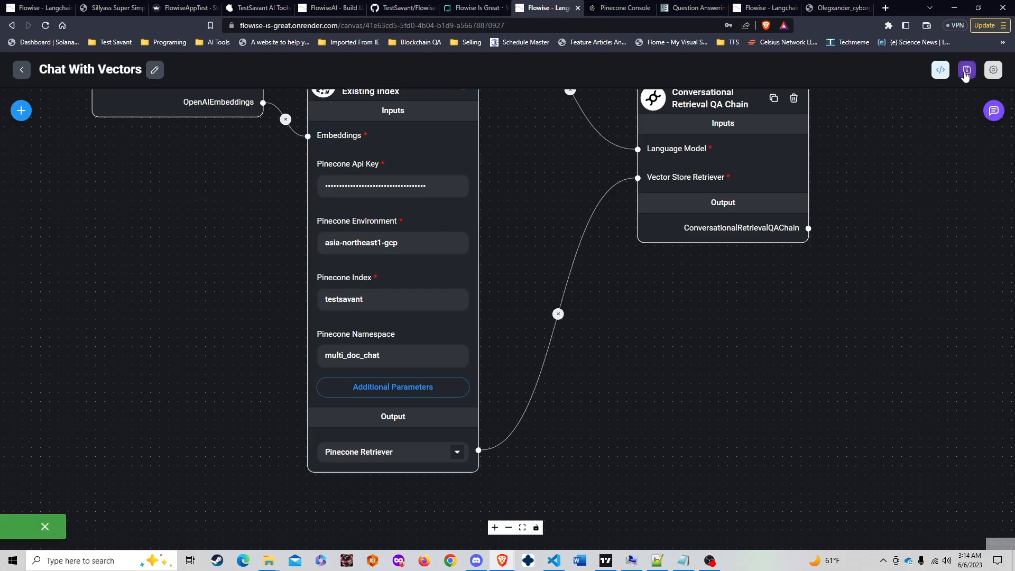
Reopen the chat and ask "what is the tax bill" with the metadata filter on id 1
click(994, 110)
click(876, 508)
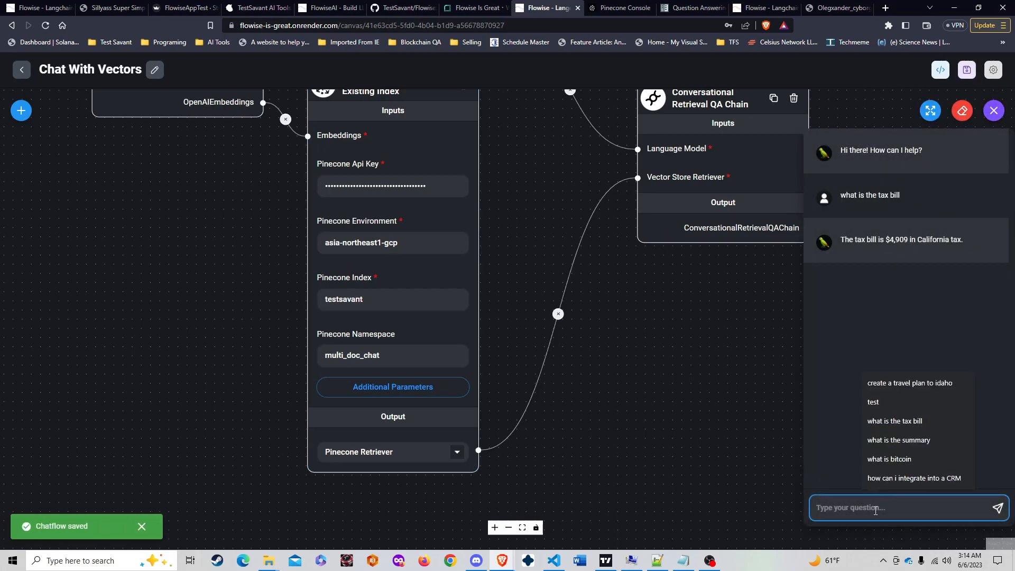
text(what is m)
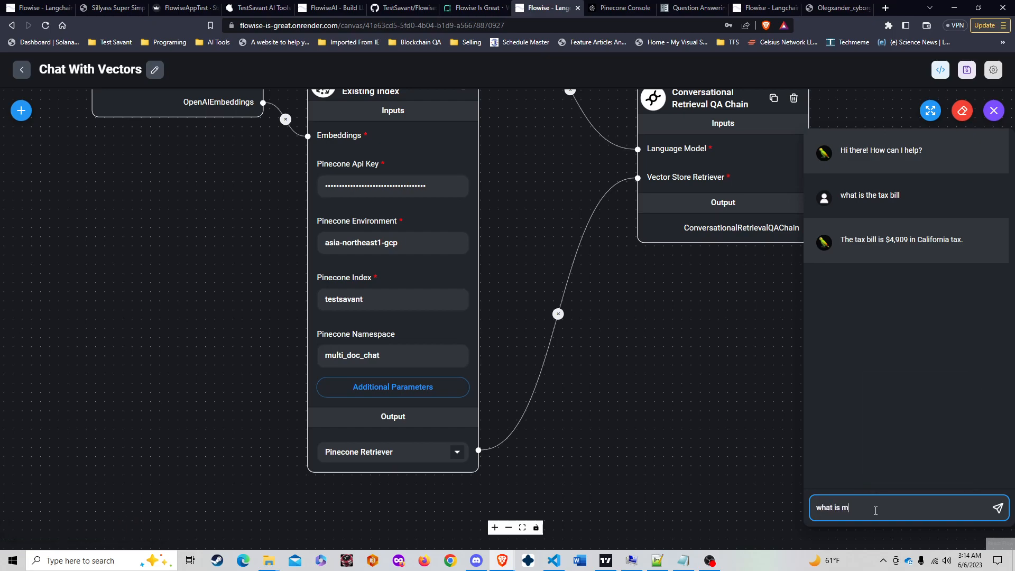
key(BackSpace)
text(the tax bi)
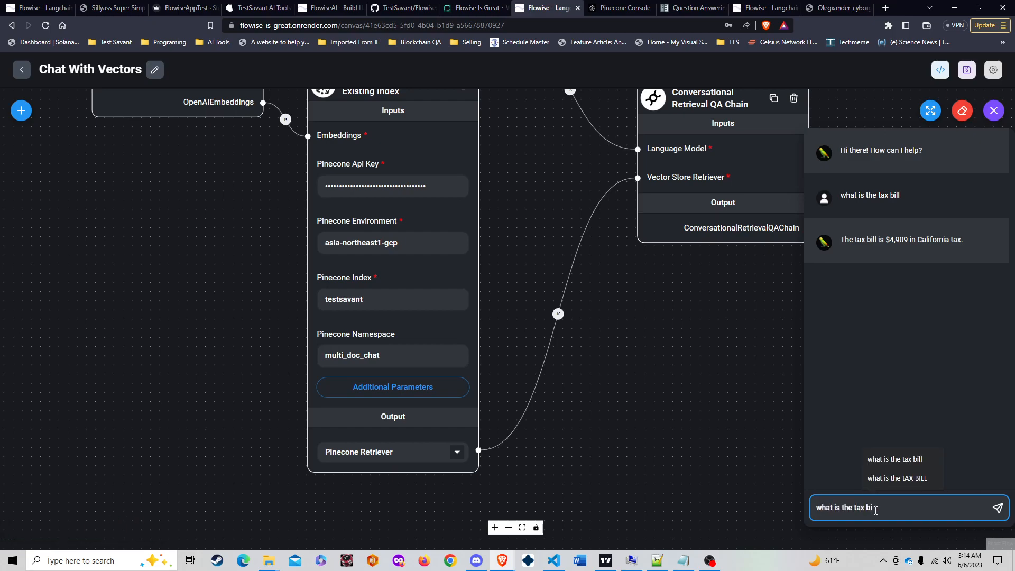
text(ll)
key(Return)
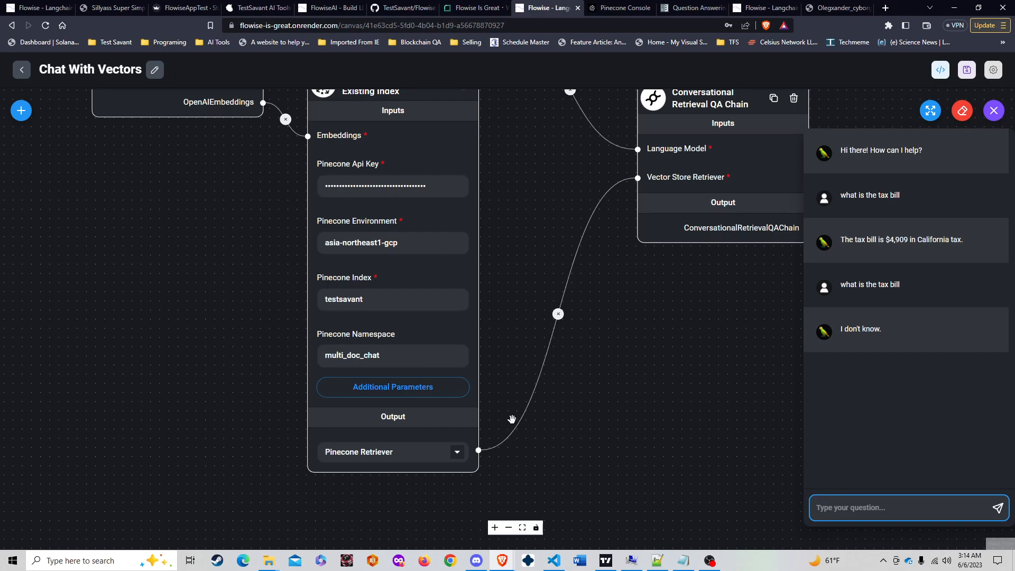
Change the Pinecone metadata filter's id value to the number 2 and save the chatflow
click(446, 387)
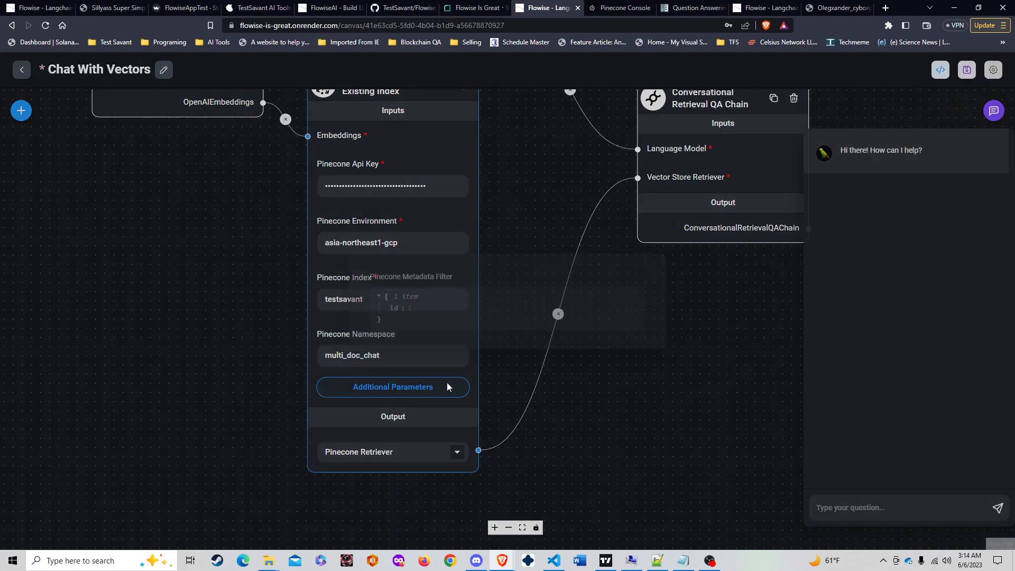
mouse_move(414, 310)
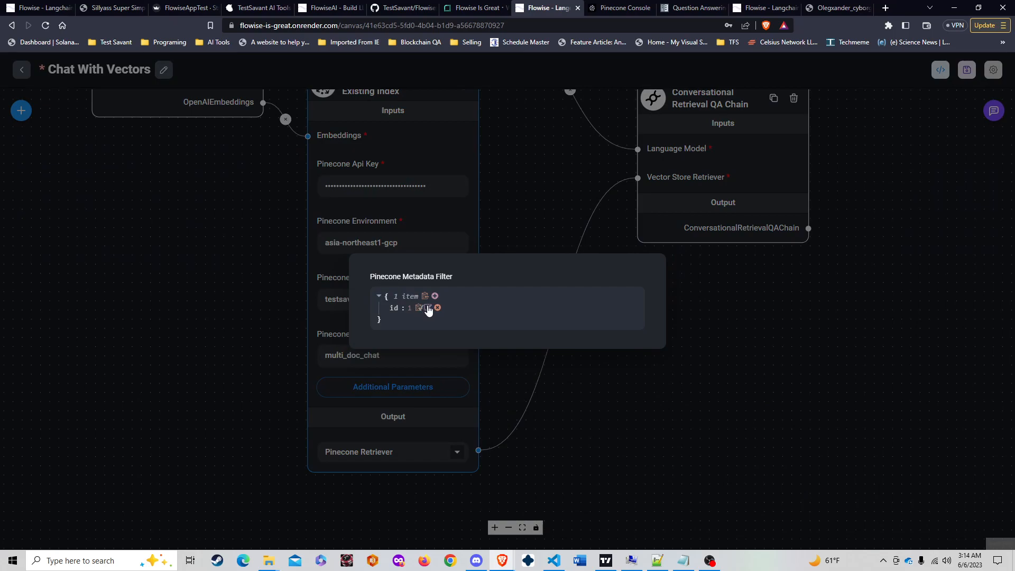
click(429, 310)
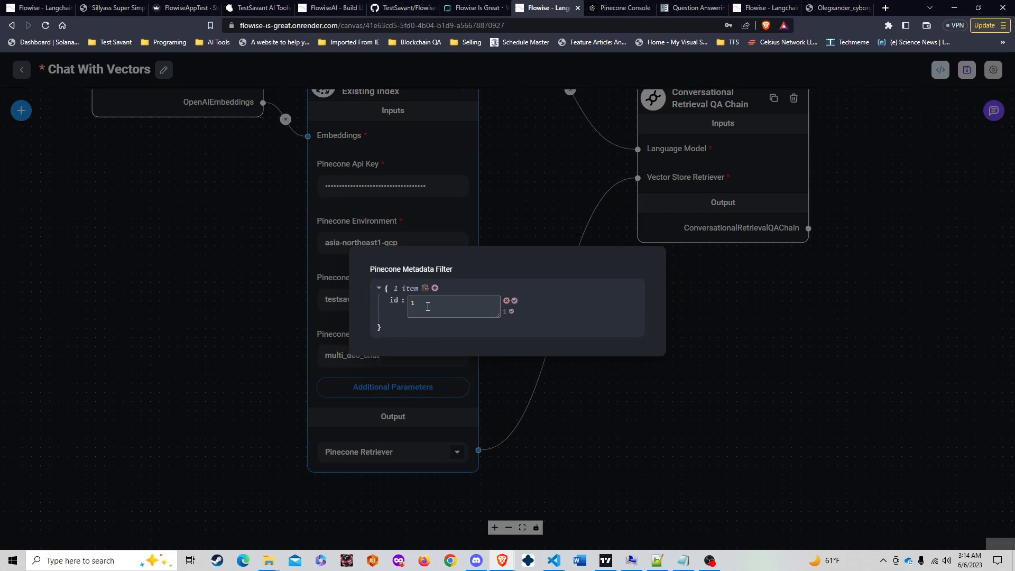
double_click(427, 306)
text(2)
click(512, 311)
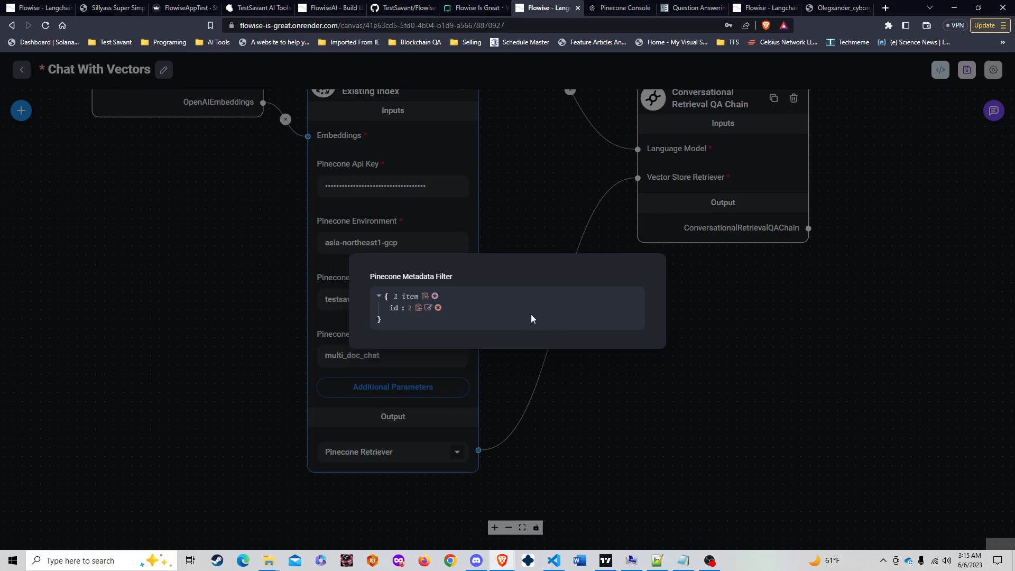
click(731, 318)
click(967, 69)
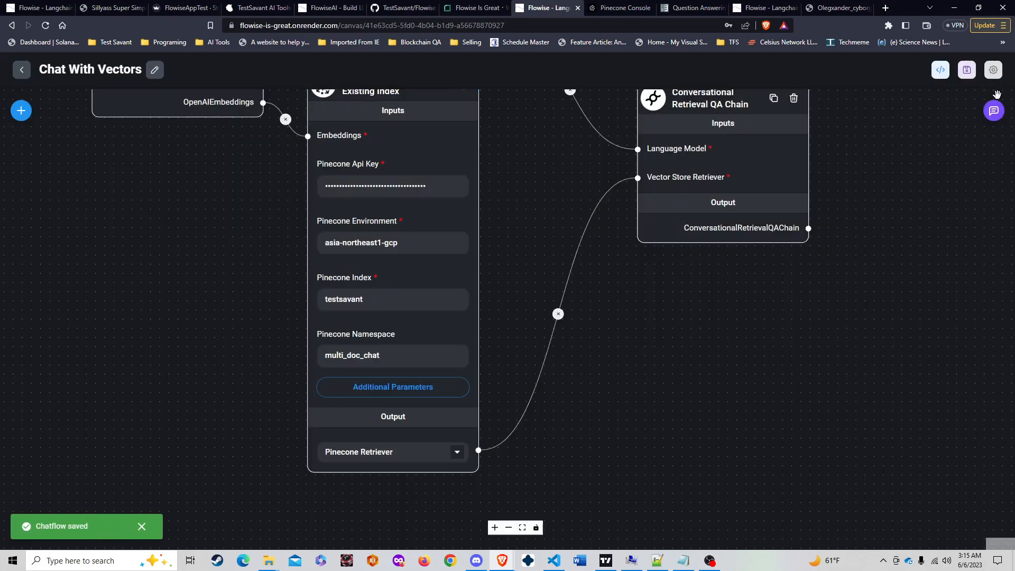
Ask "what is the tax bill" in the chat again with the metadata filter on id 2
click(998, 116)
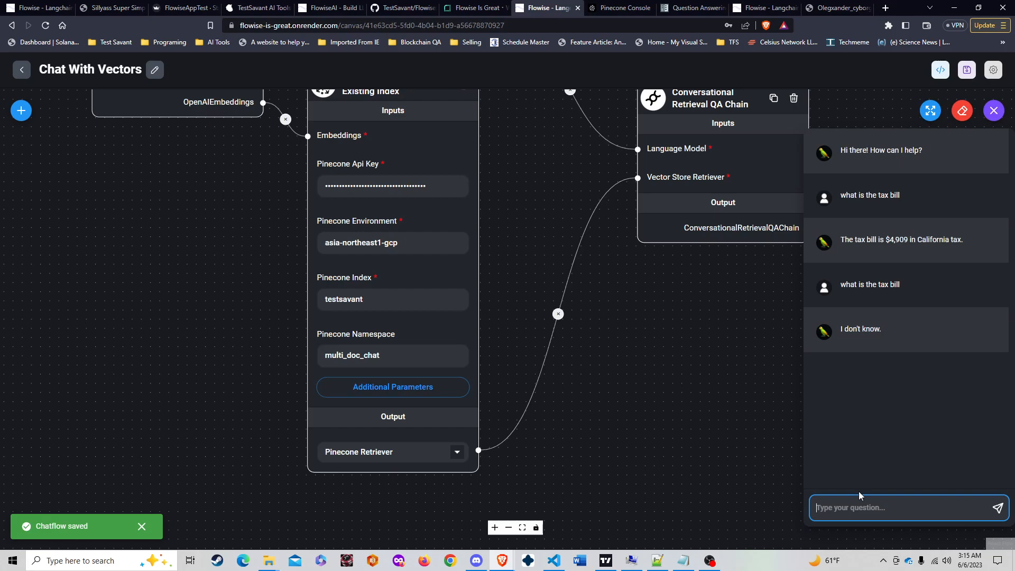
click(859, 512)
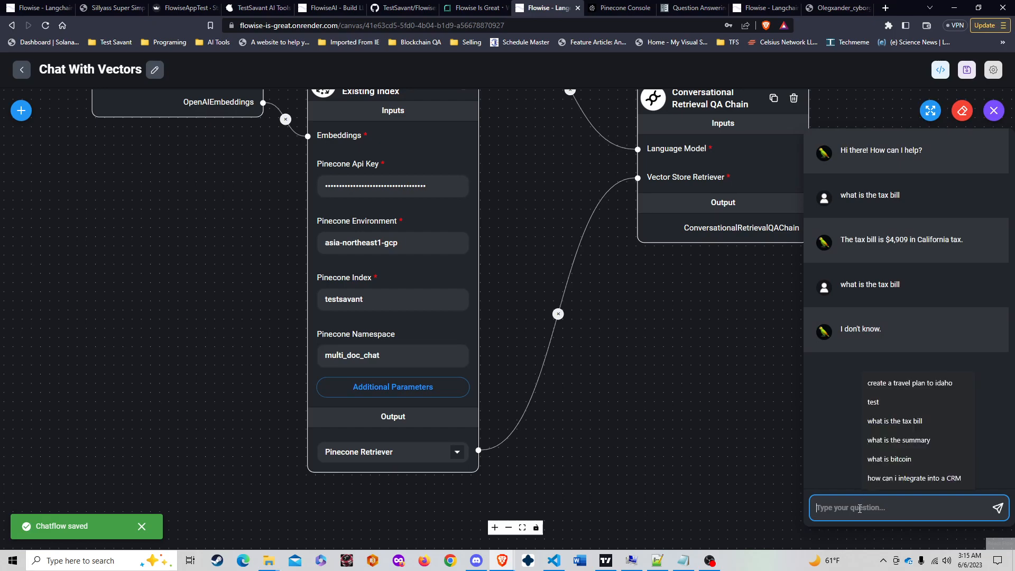
click(934, 426)
click(997, 508)
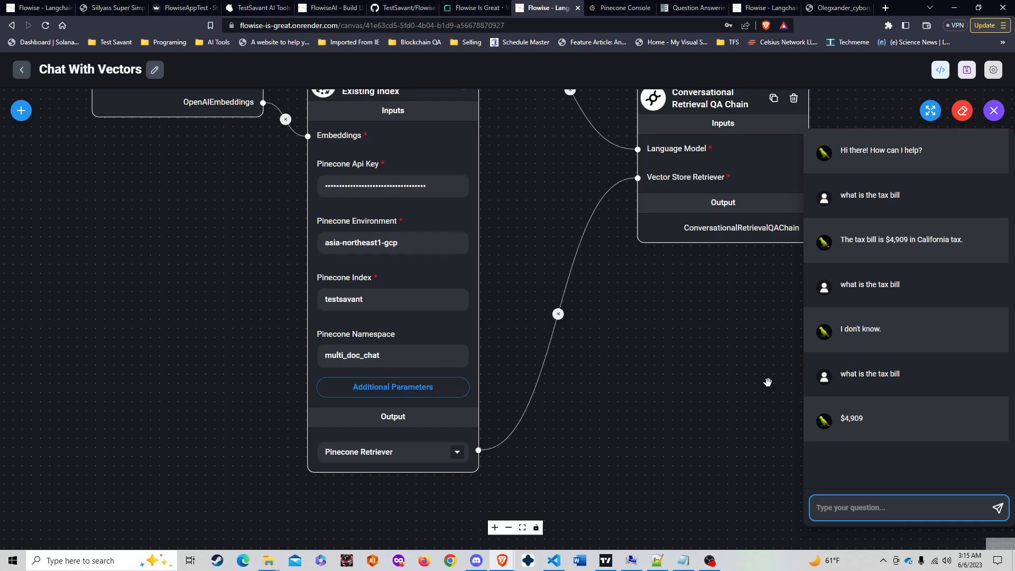
Review the Pinecone metadata filter and the whole flow, and reopen the chat to compare its answers
scroll(675, 369, down, 5)
scroll(661, 473, up, 4)
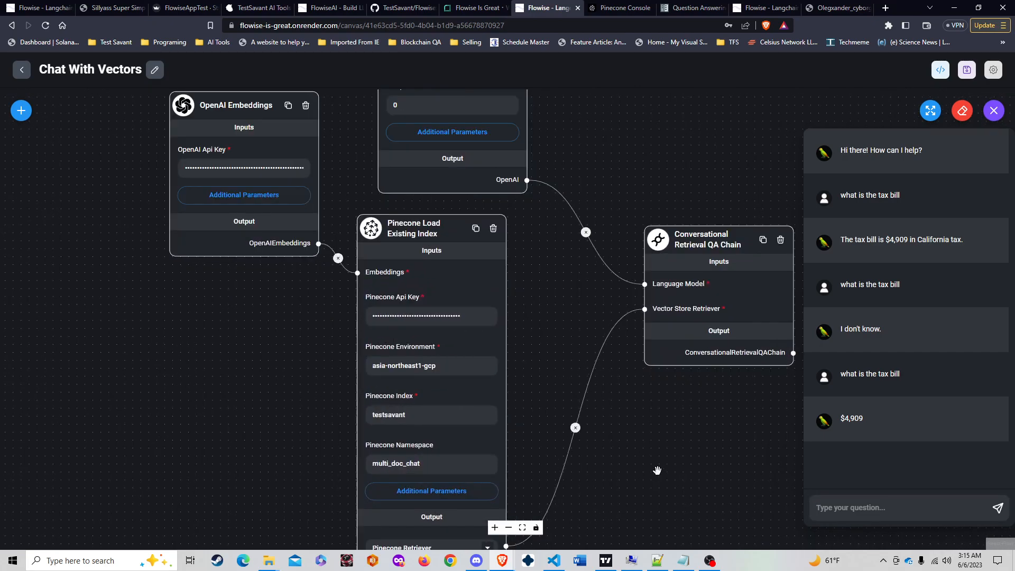
scroll(657, 470, up, 1)
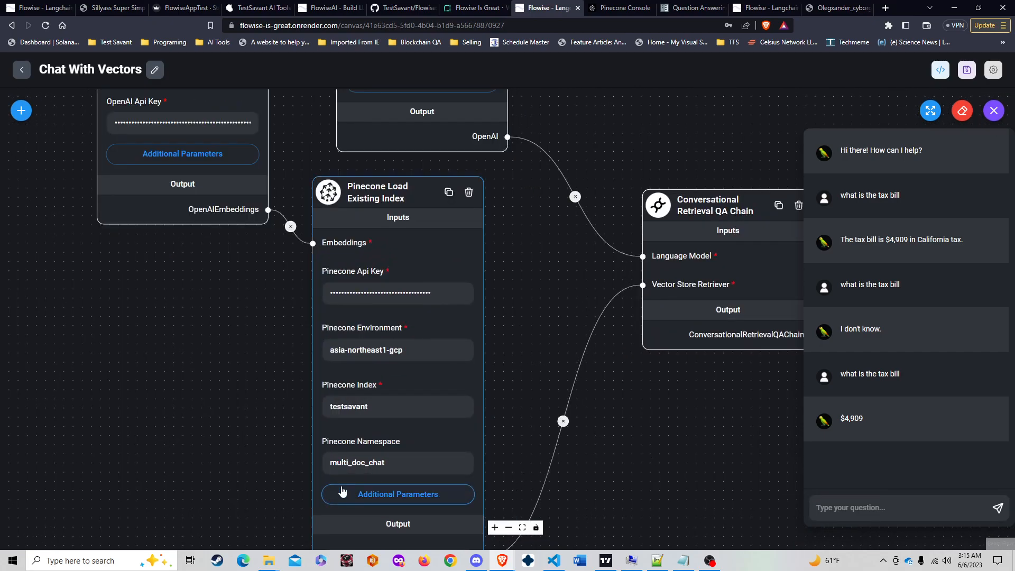
click(372, 494)
mouse_move(408, 311)
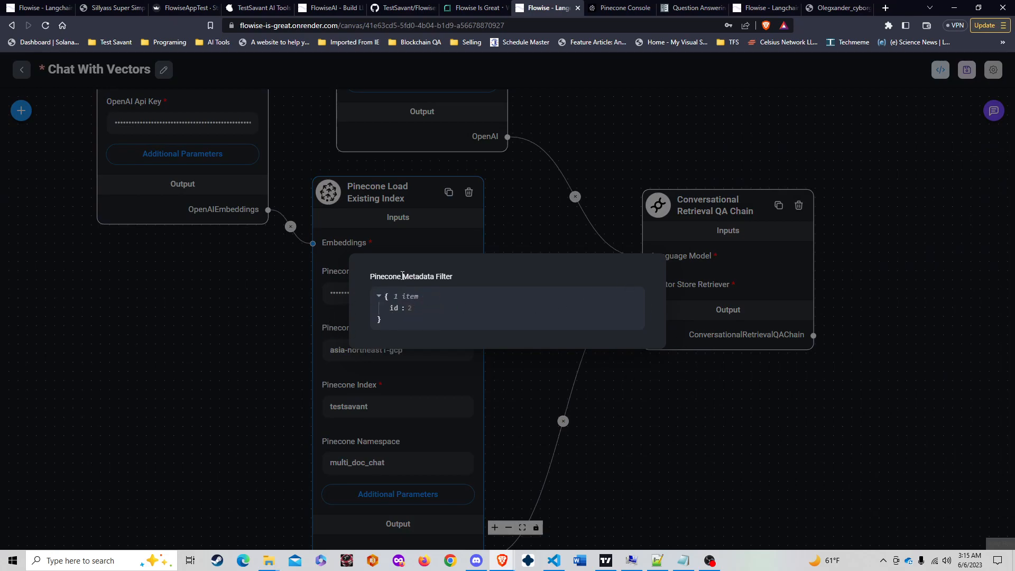
click(834, 449)
scroll(650, 390, down, 3)
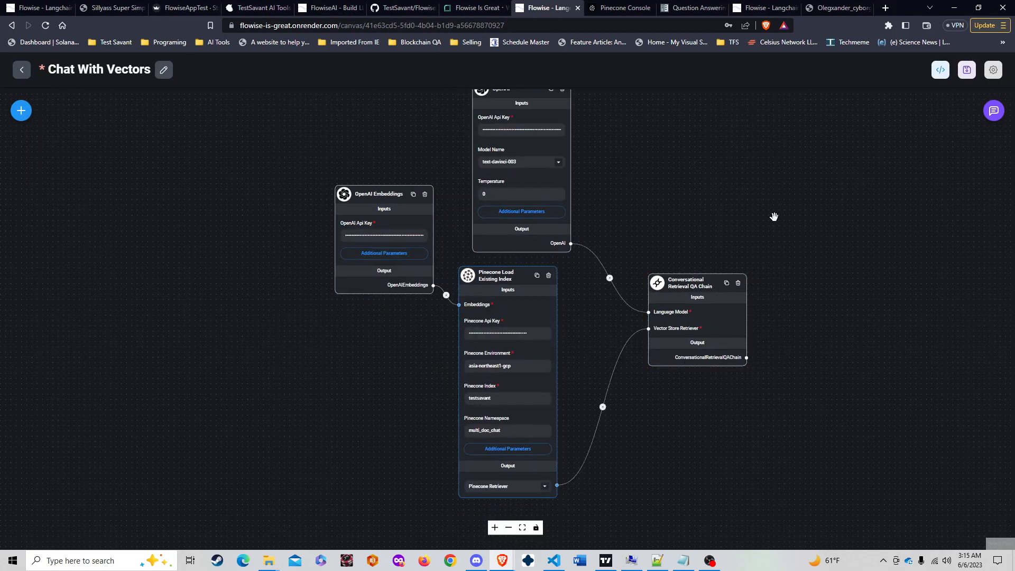
click(993, 111)
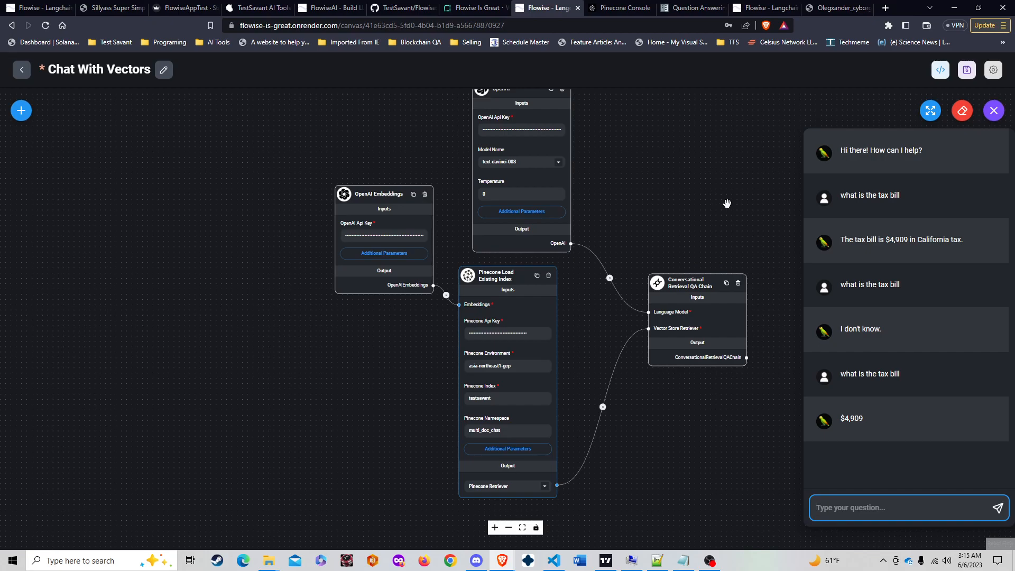
Close the chat and open the chatflow's dialog for embedding it in a website or using it as an API
click(727, 203)
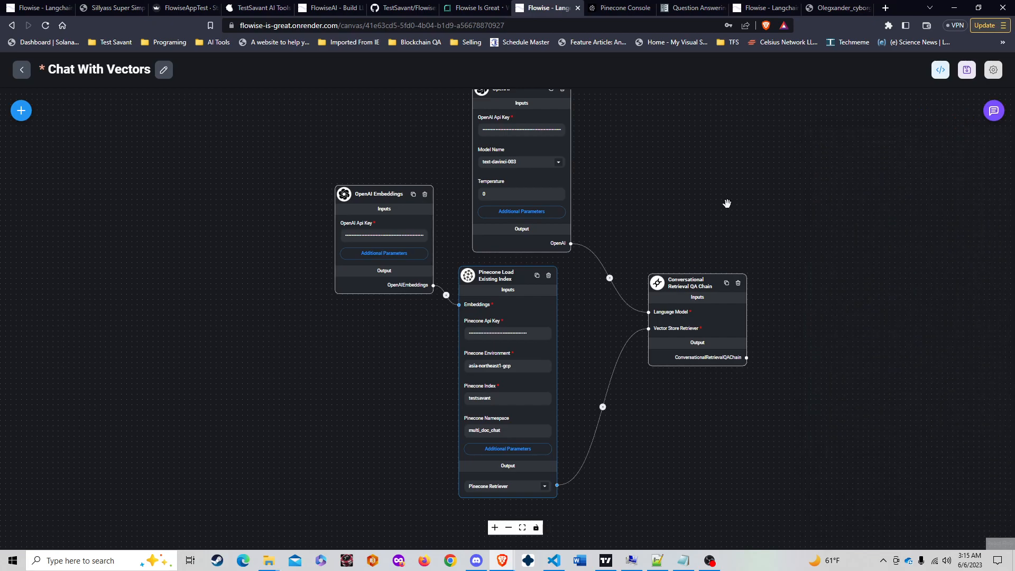
scroll(680, 253, up, 3)
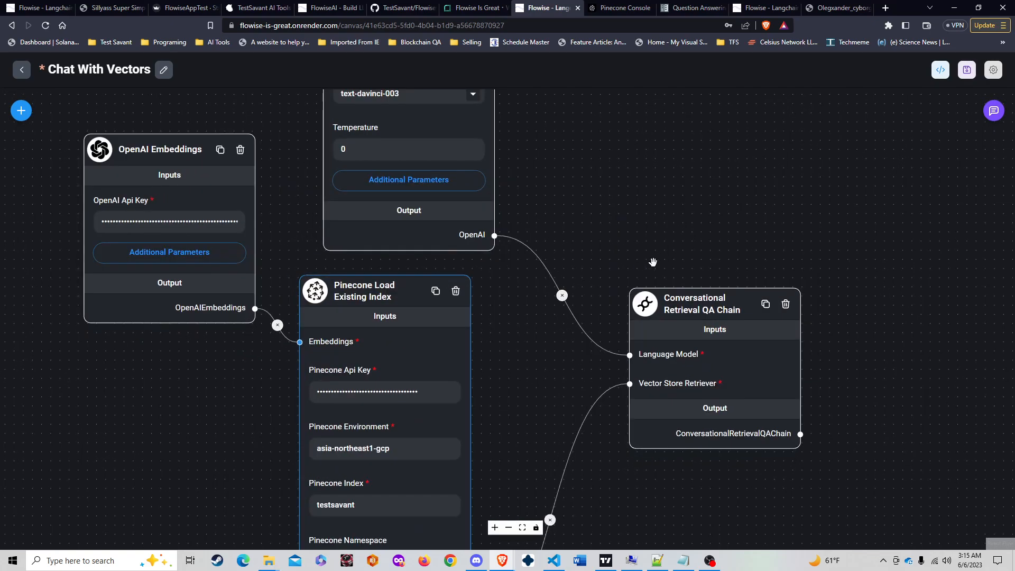
scroll(715, 189, down, 2)
click(941, 70)
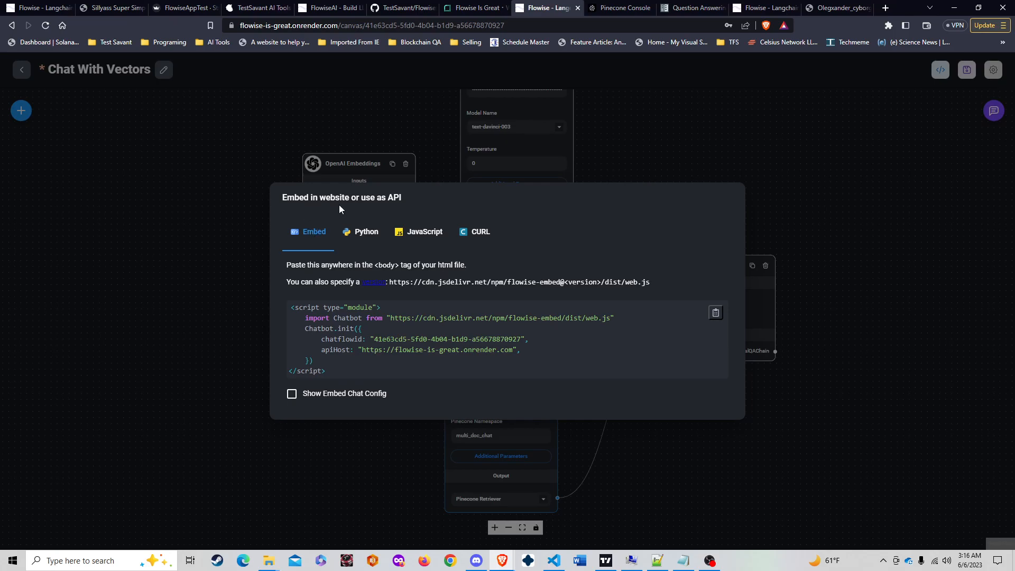
Look through the Python, JavaScript and cURL code samples and copy the HTML embed script
click(351, 241)
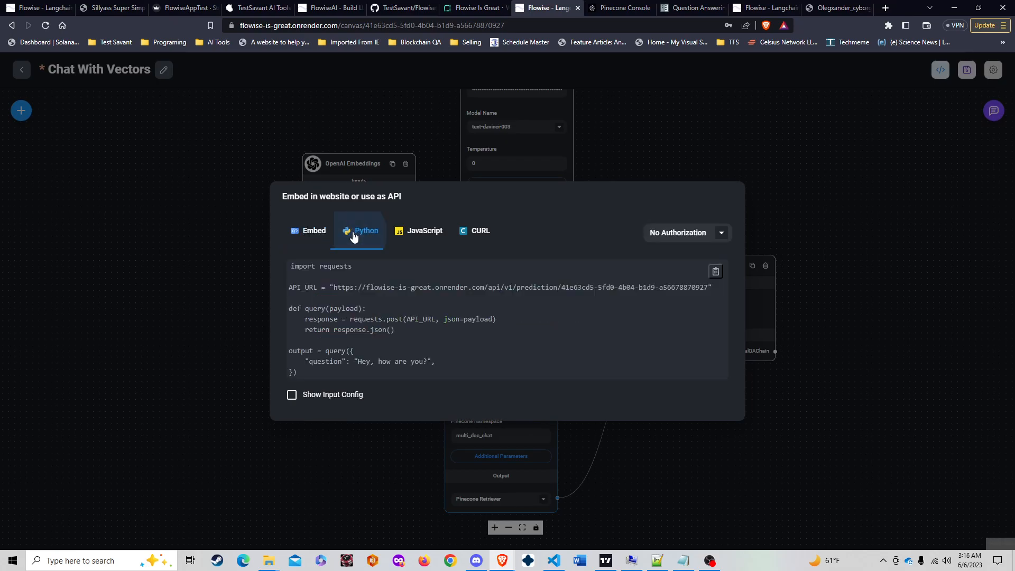
click(414, 235)
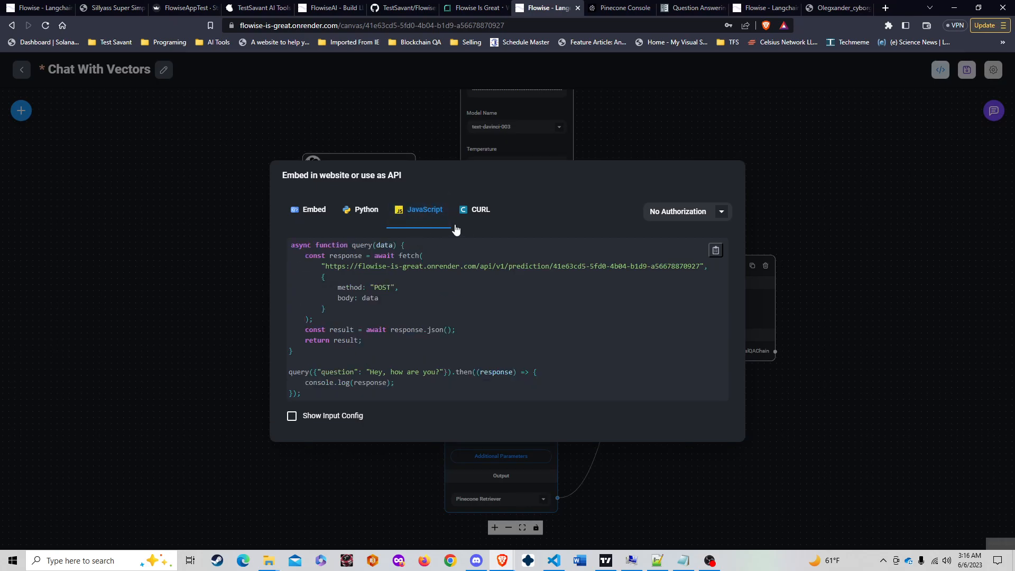
click(479, 214)
click(328, 271)
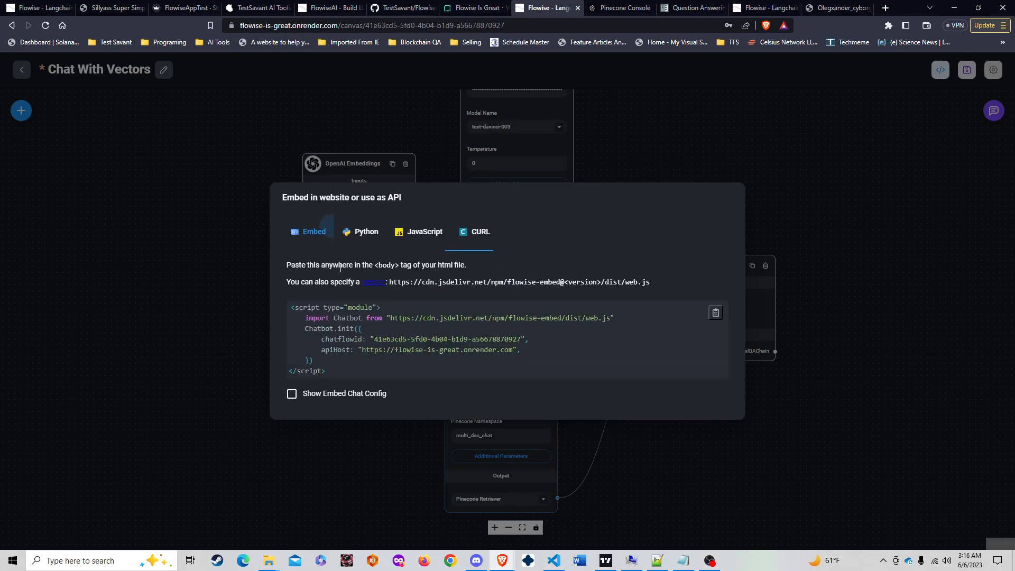
click(368, 237)
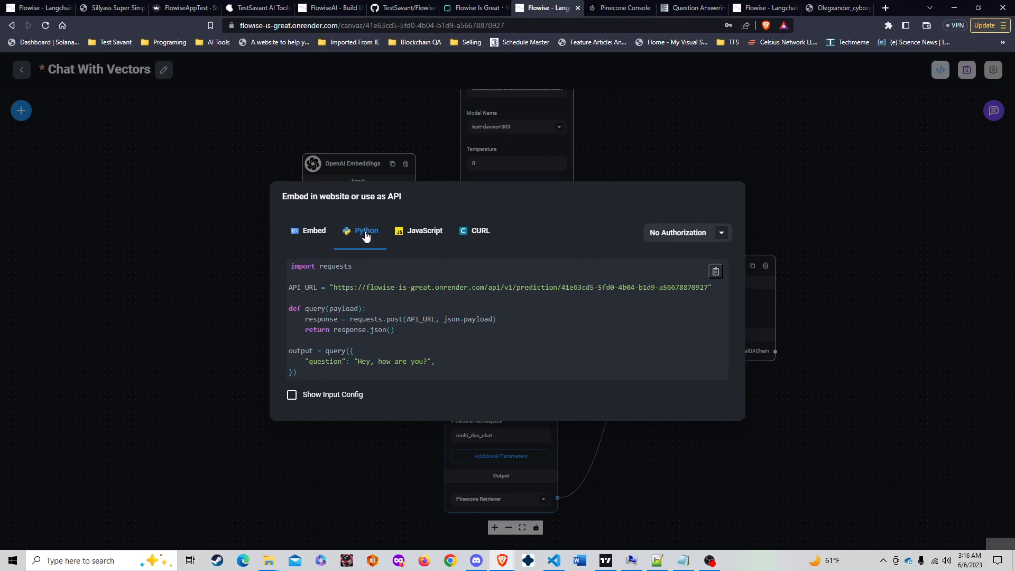
click(313, 236)
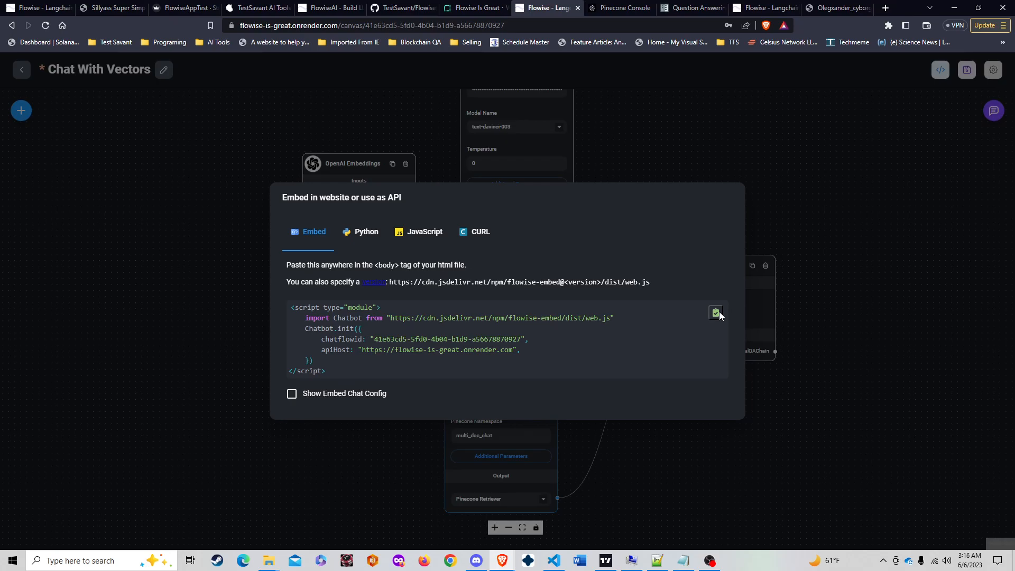
Switch to Notepad++ and look over the chatbot script and page sections in imbed_test.html
key(alt+Tab)
key(Tab)
key(alt+Tab)
key(alt+Tab)
key(alt+Tab)
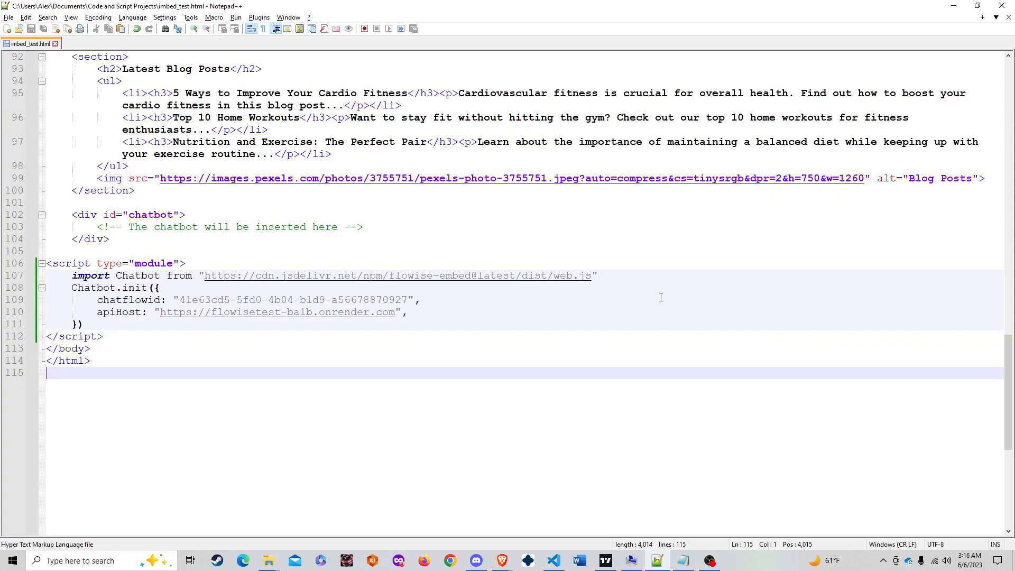
scroll(667, 299, up, 6)
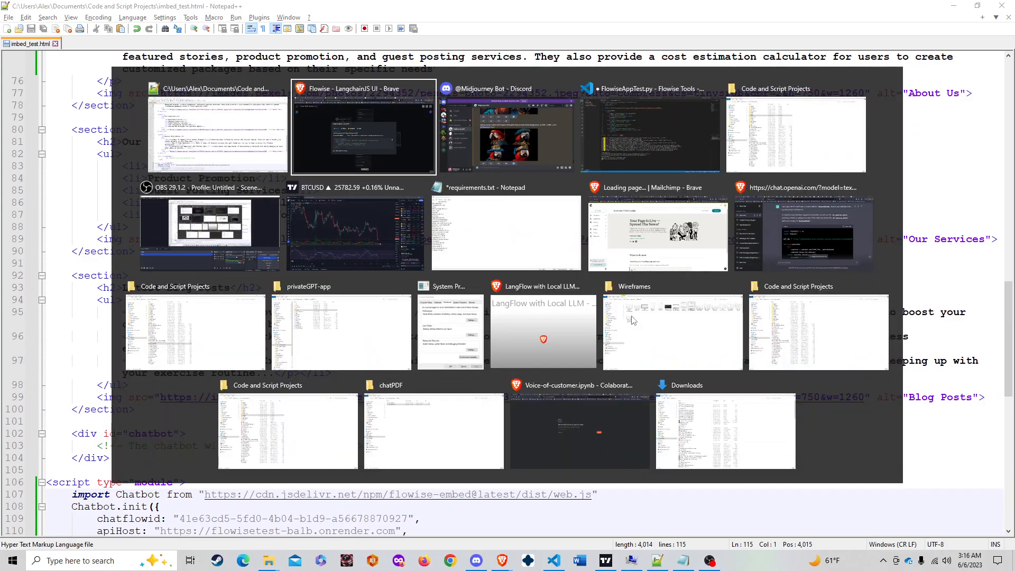
Switch to Brave, view the Chat Bot Demo Site through to its blog posts, and collapse and reopen its embedded chat widget
key(alt+Tab)
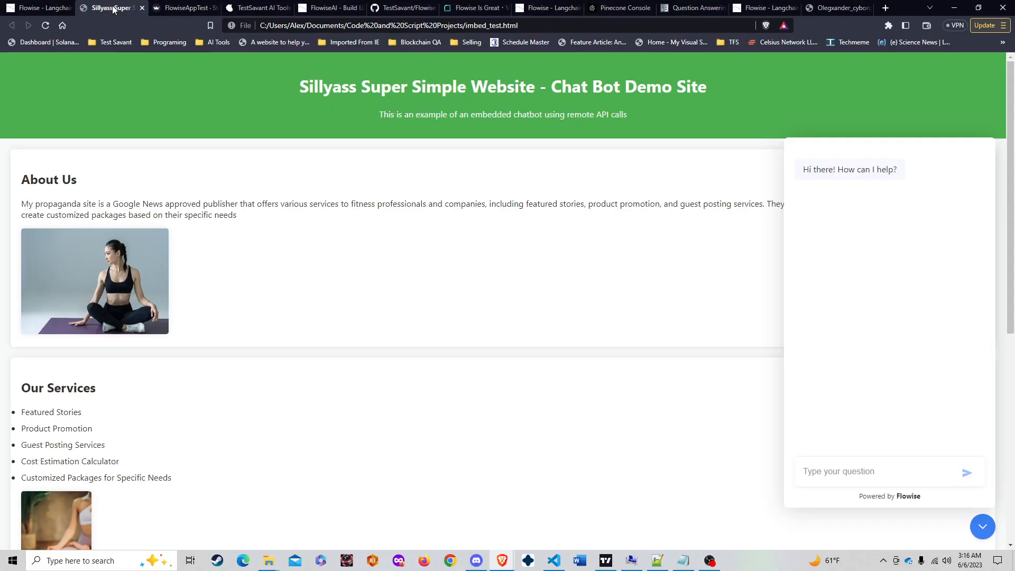
click(110, 7)
click(980, 526)
click(981, 526)
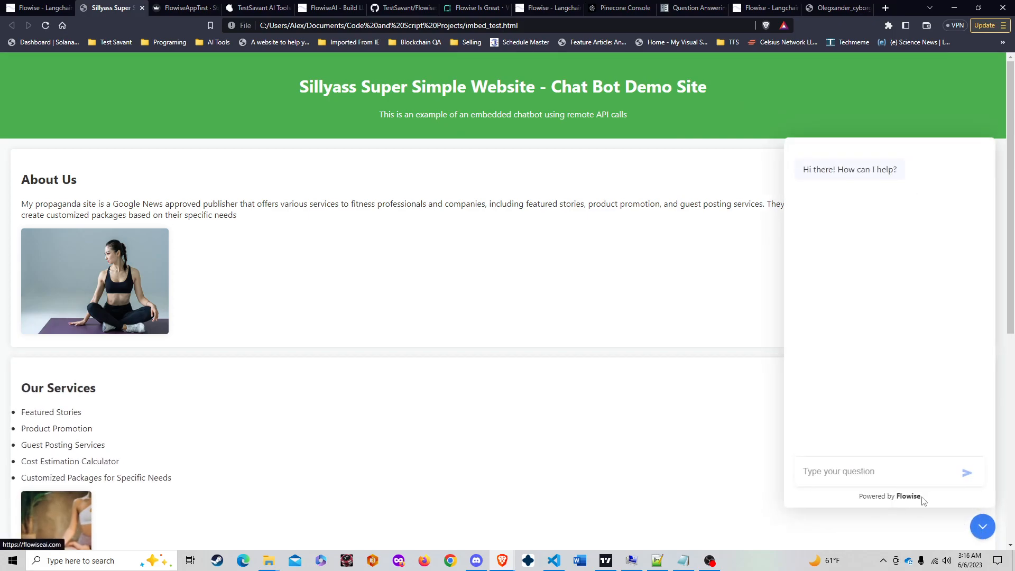
click(978, 536)
click(978, 536)
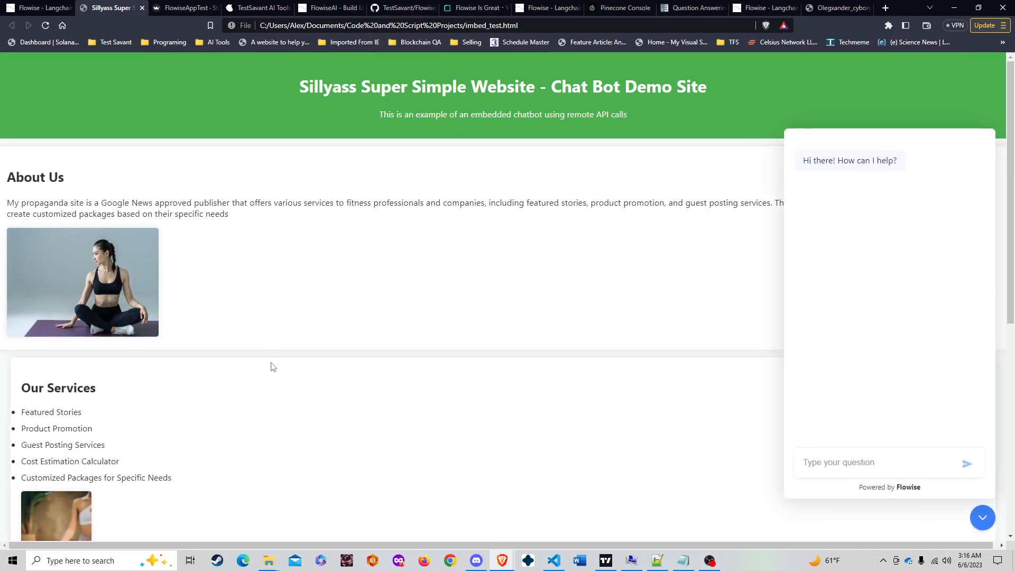
scroll(268, 396, down, 5)
scroll(269, 396, down, 2)
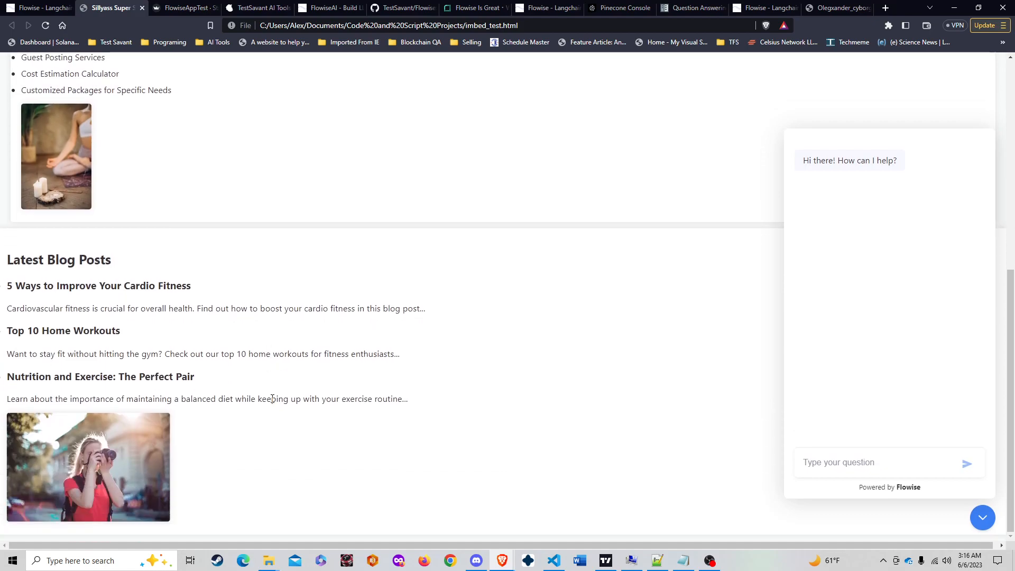
scroll(272, 403, up, 7)
Switch to Notepad++ and examine the imbed_test.html source from the styles to the body, highlighting the whole chatbot module script
key(alt+Tab)
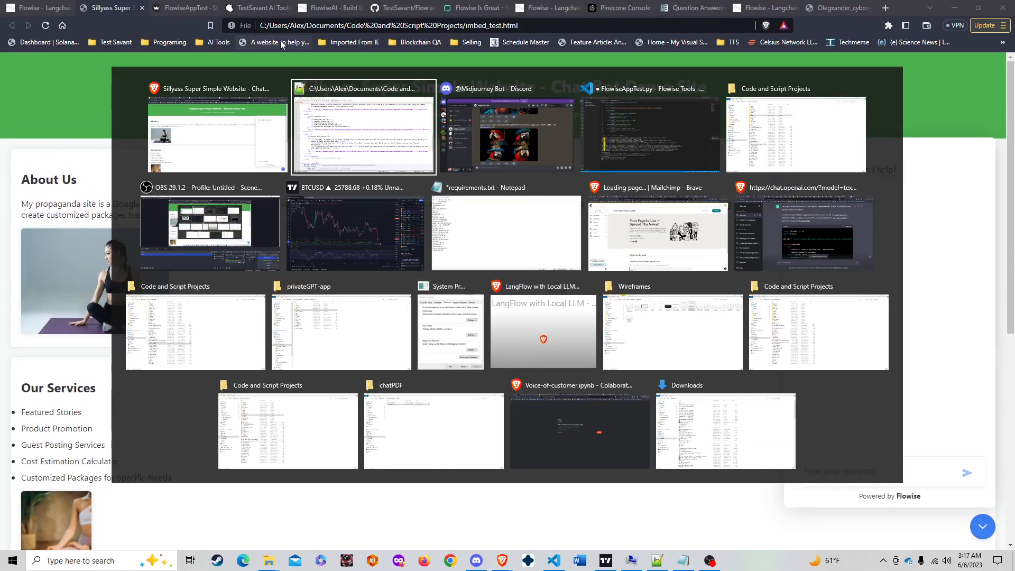
scroll(194, 306, down, 4)
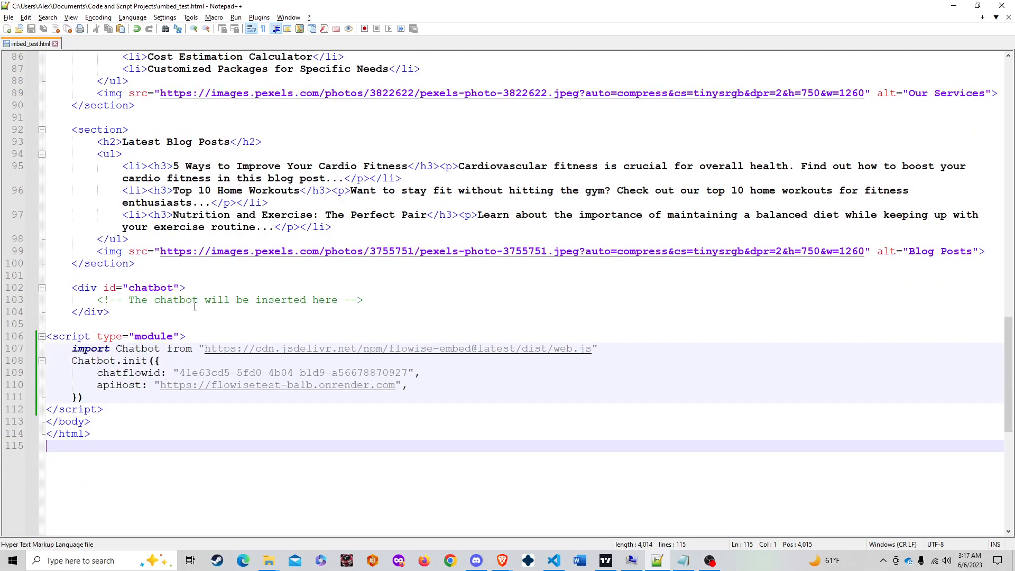
scroll(195, 320, up, 20)
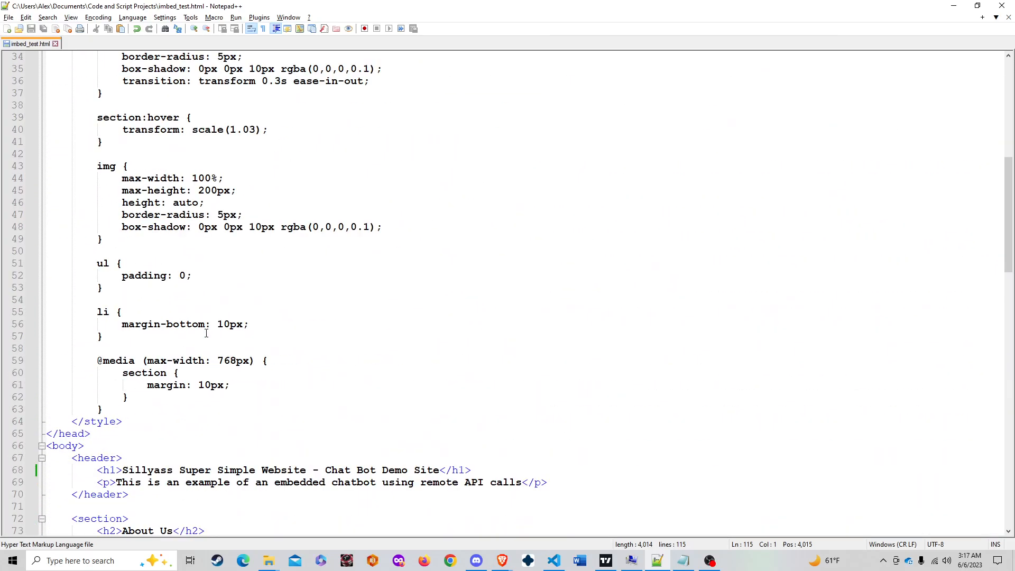
scroll(207, 338, up, 5)
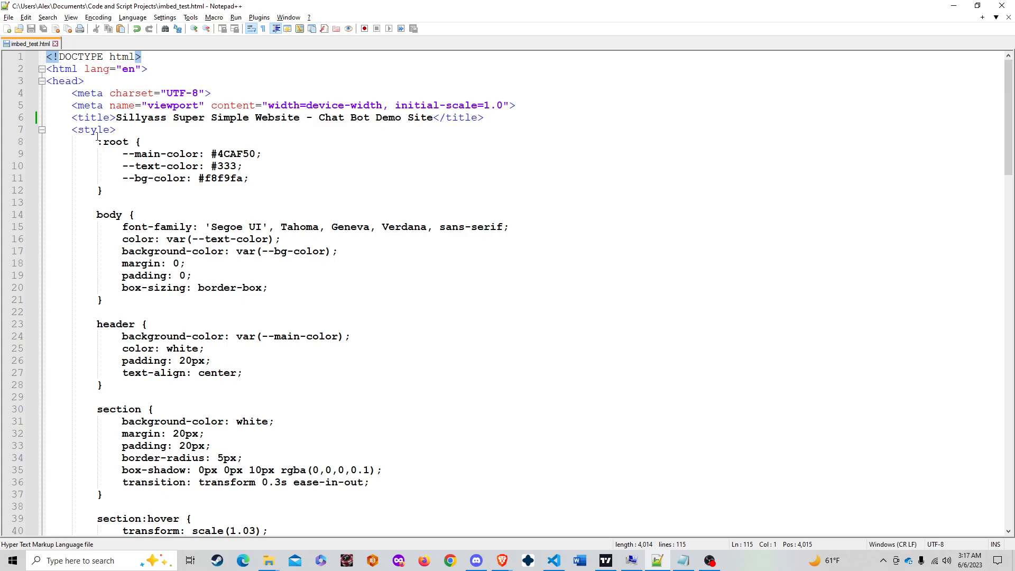
scroll(195, 168, down, 3)
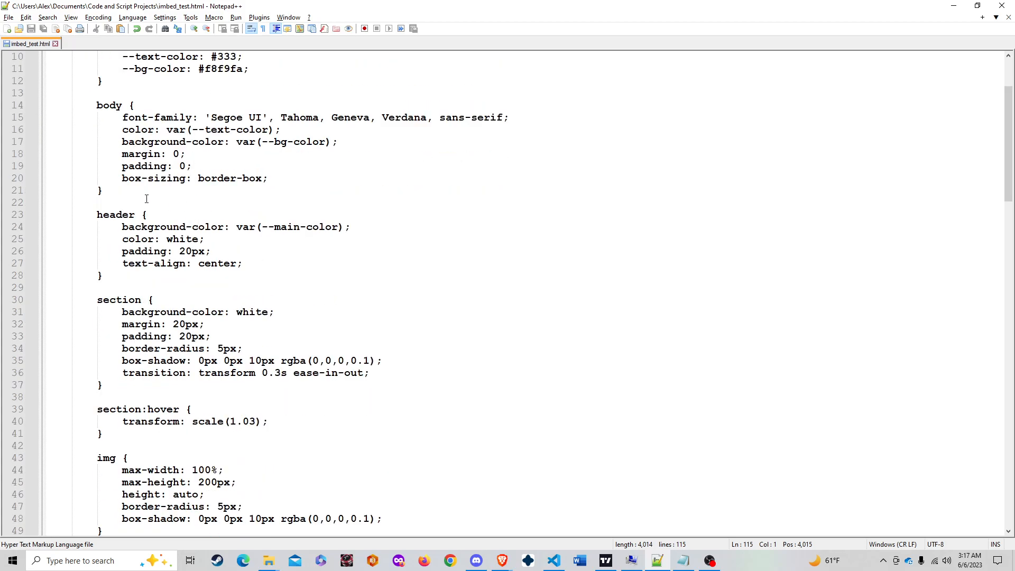
scroll(181, 312, down, 11)
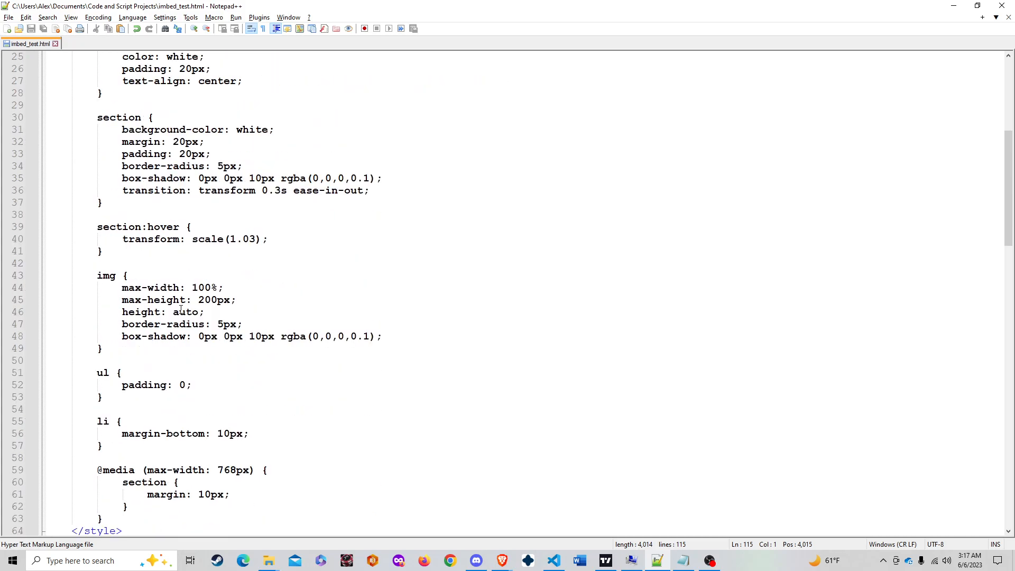
scroll(191, 318, down, 2)
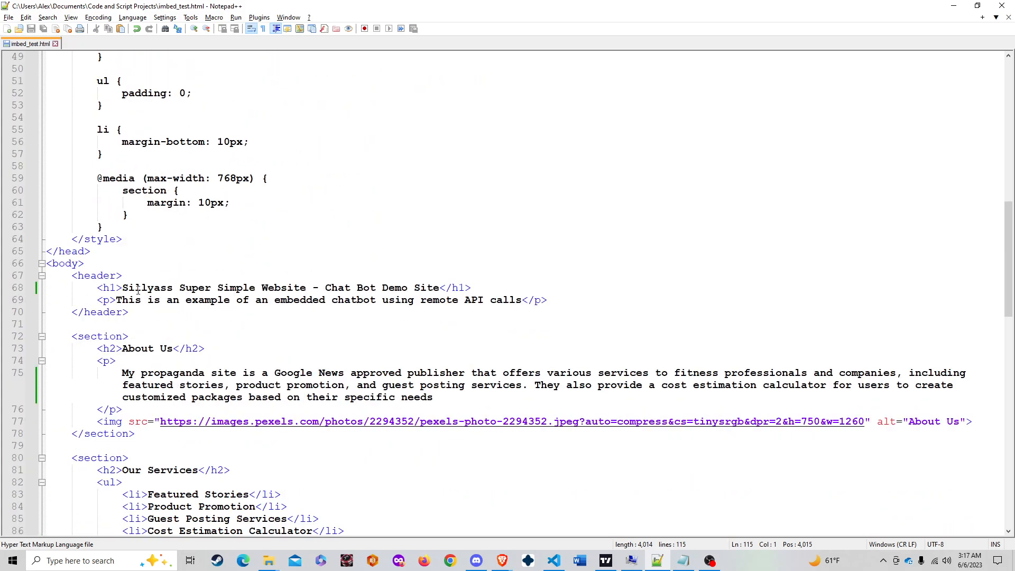
drag(130, 283, 236, 288)
scroll(267, 333, down, 6)
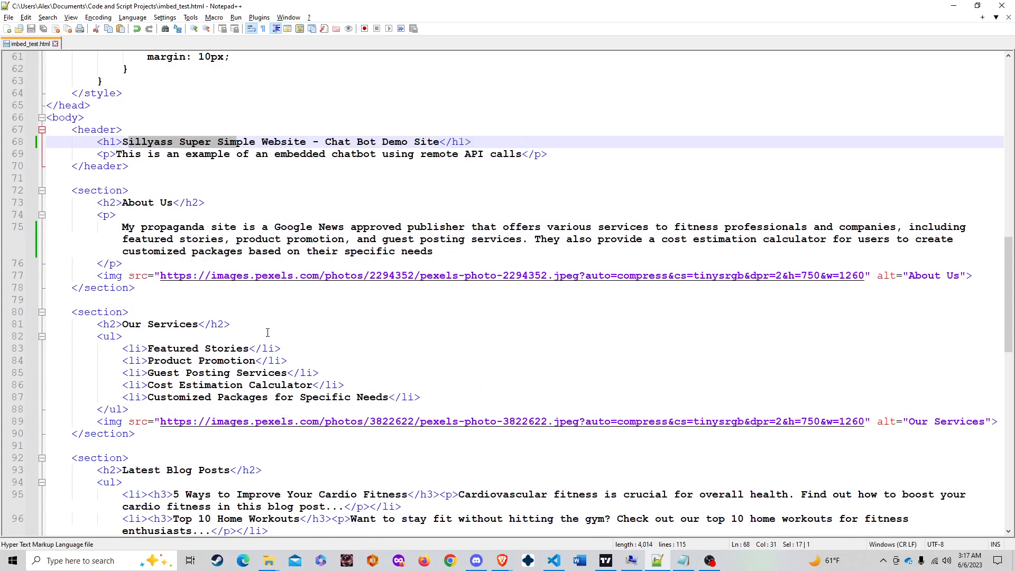
scroll(188, 304, down, 5)
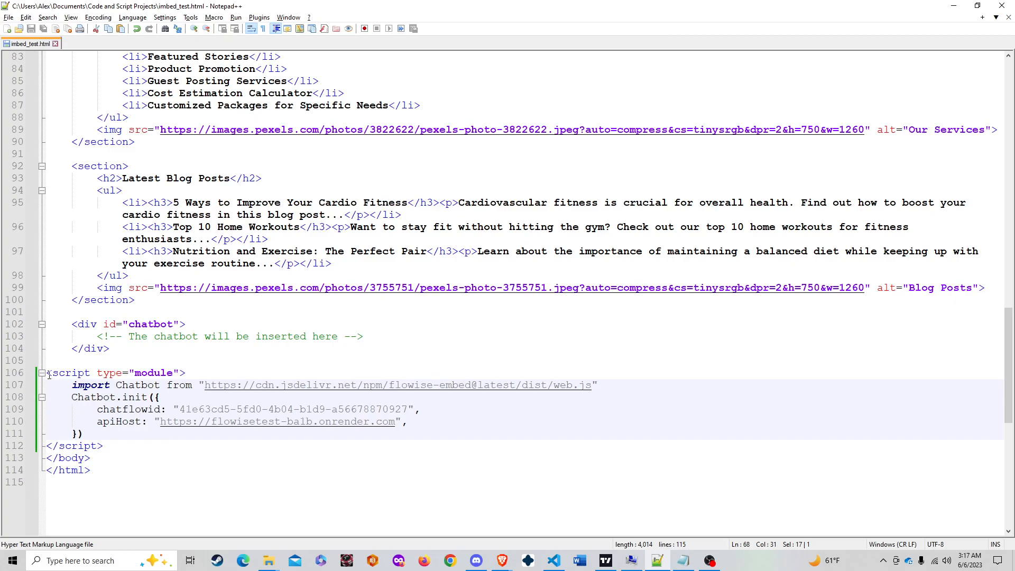
drag(48, 370, 140, 447)
Switch to Brave and compare the Flowise embed snippet for Chat With Vectors with the script in imbed_test.html
key(alt+Tab)
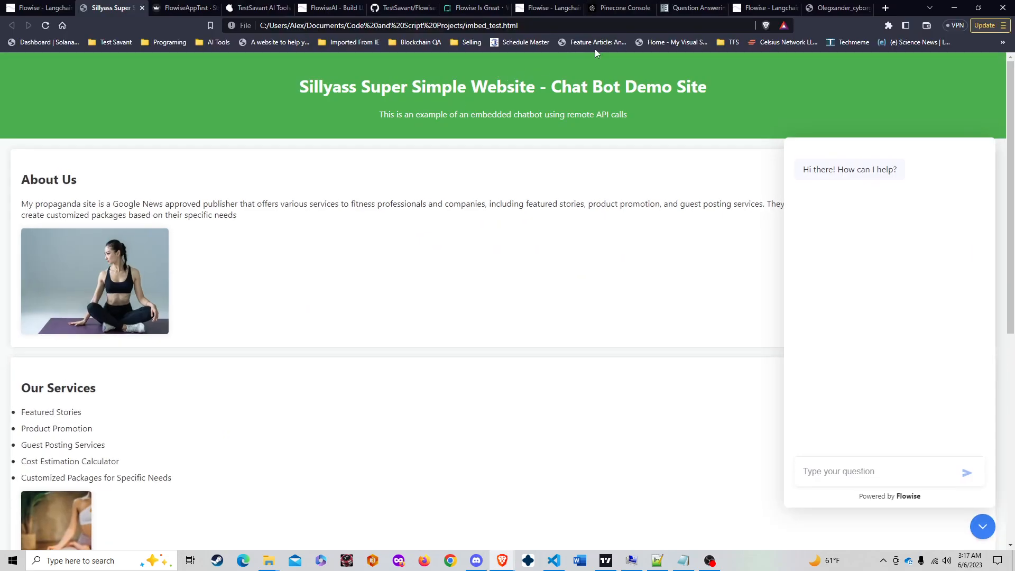
click(544, 7)
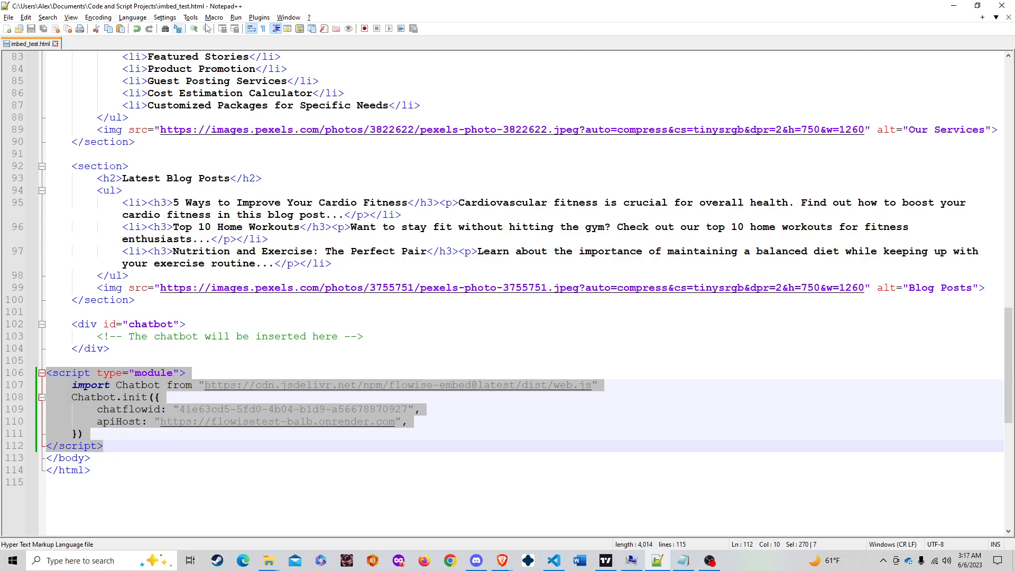
key(alt+Tab)
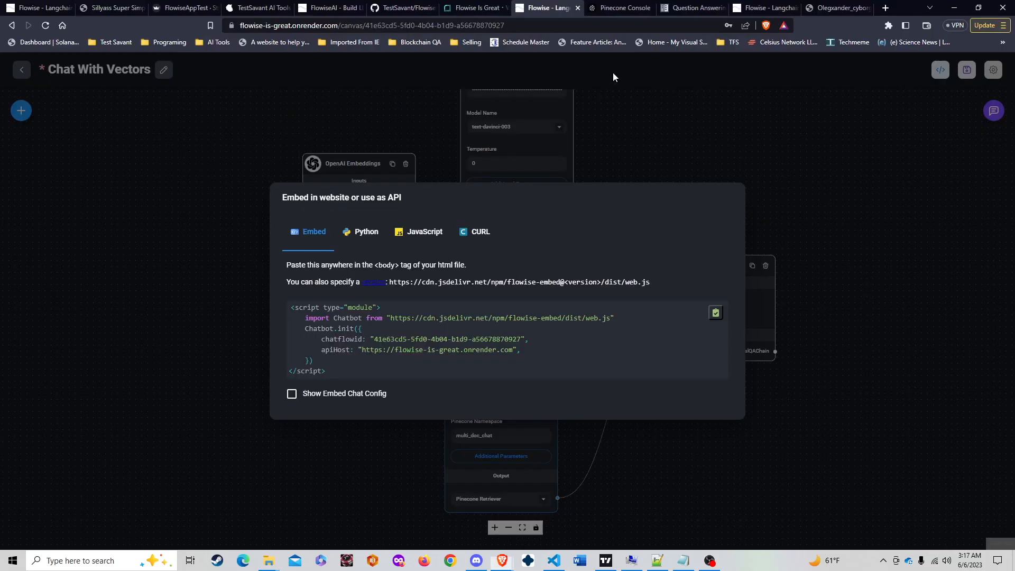
Check the local Flowise chatflows, the demo page's file address and chat widget, the Render service page and the Giant Tool Change flow
click(832, 6)
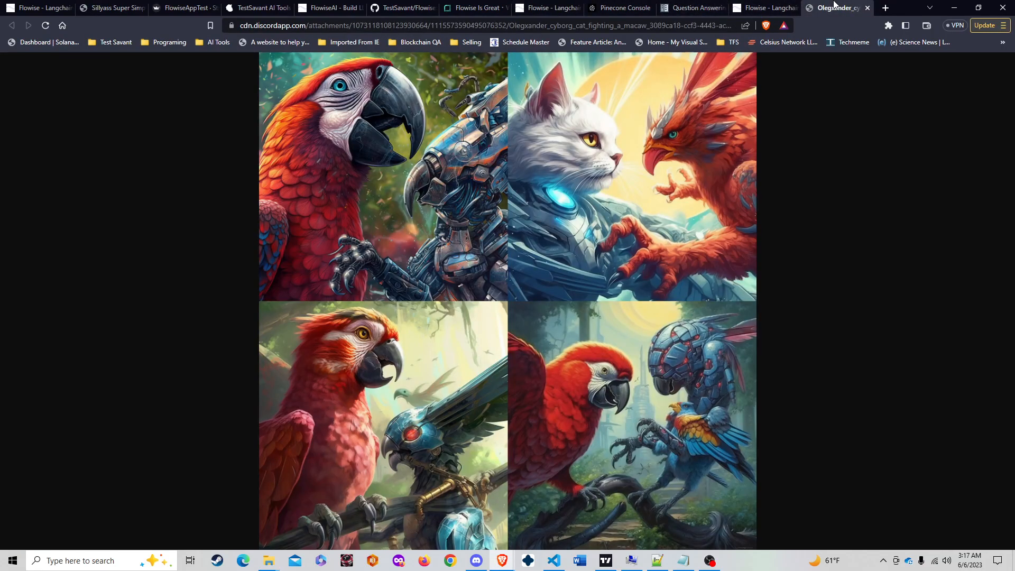
click(769, 6)
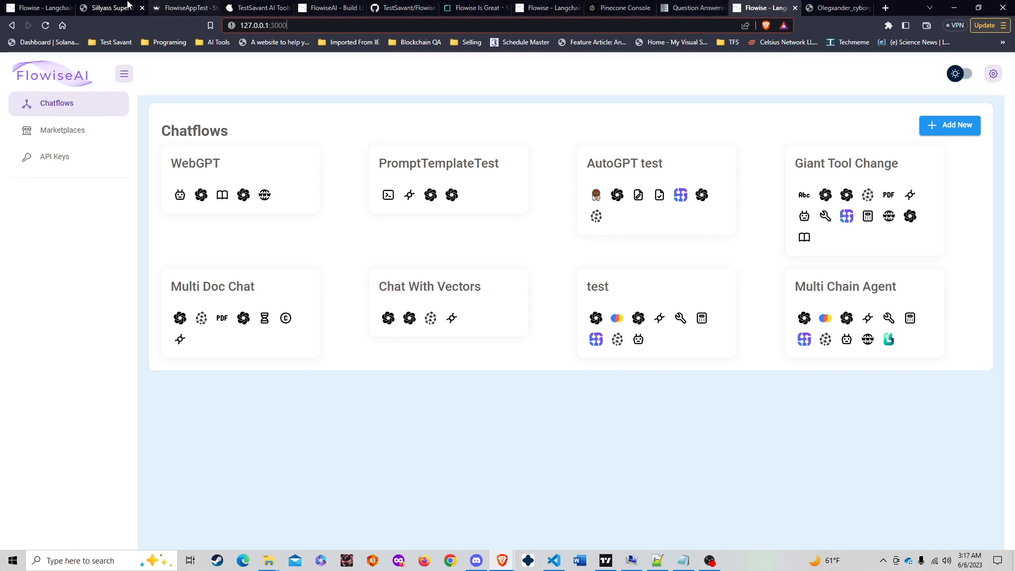
click(99, 5)
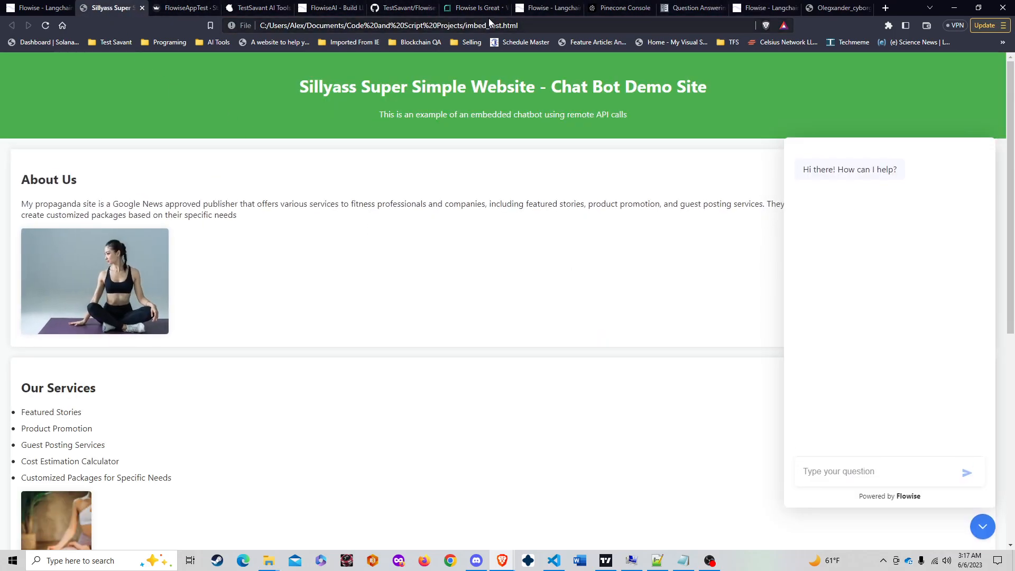
double_click(529, 25)
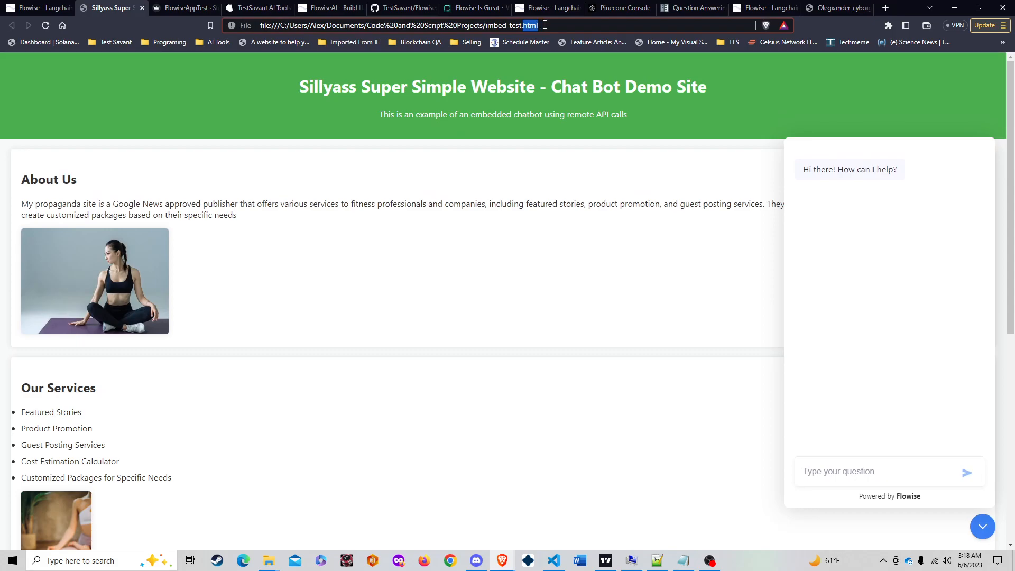
click(983, 527)
click(983, 527)
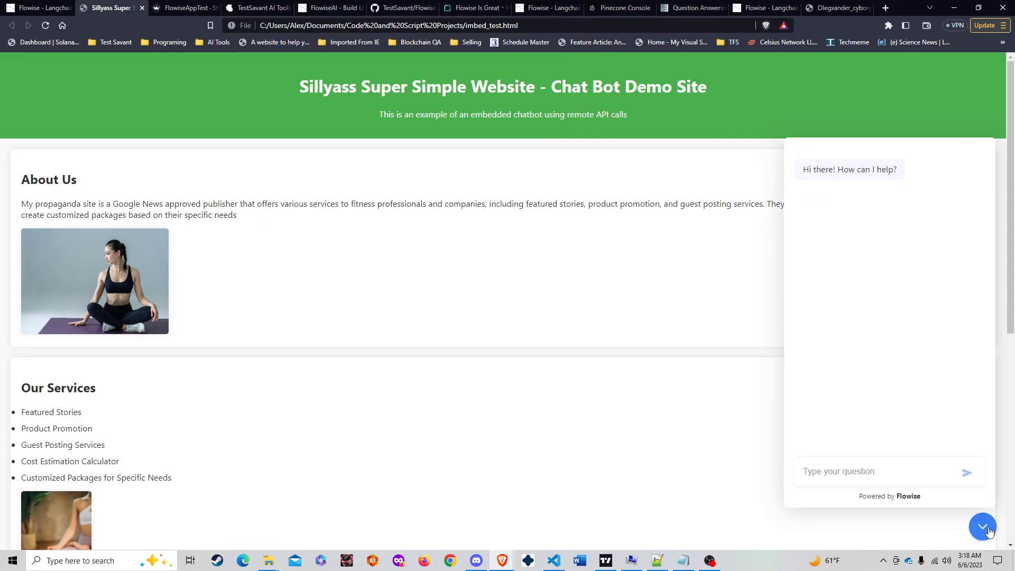
click(462, 6)
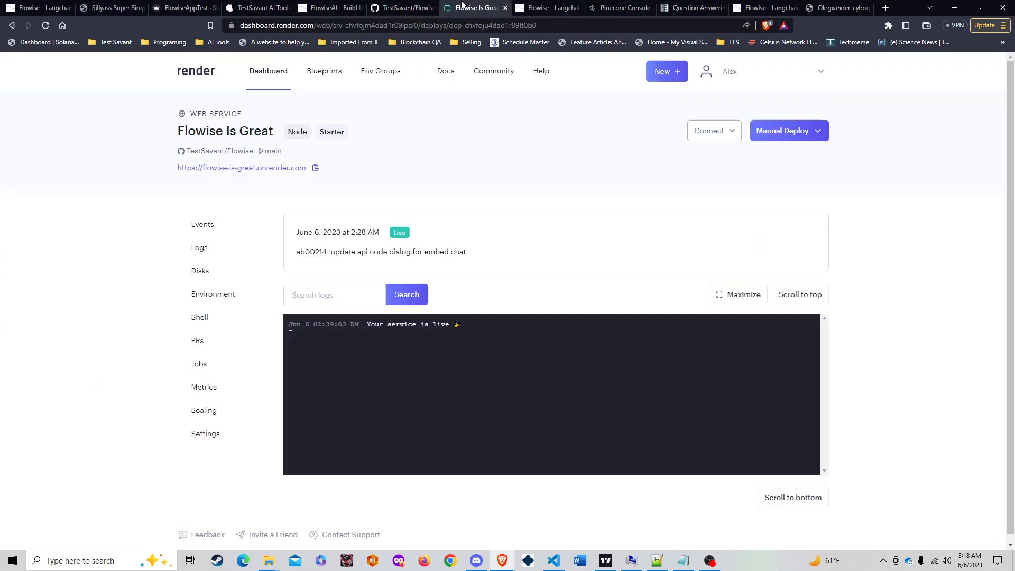
click(39, 8)
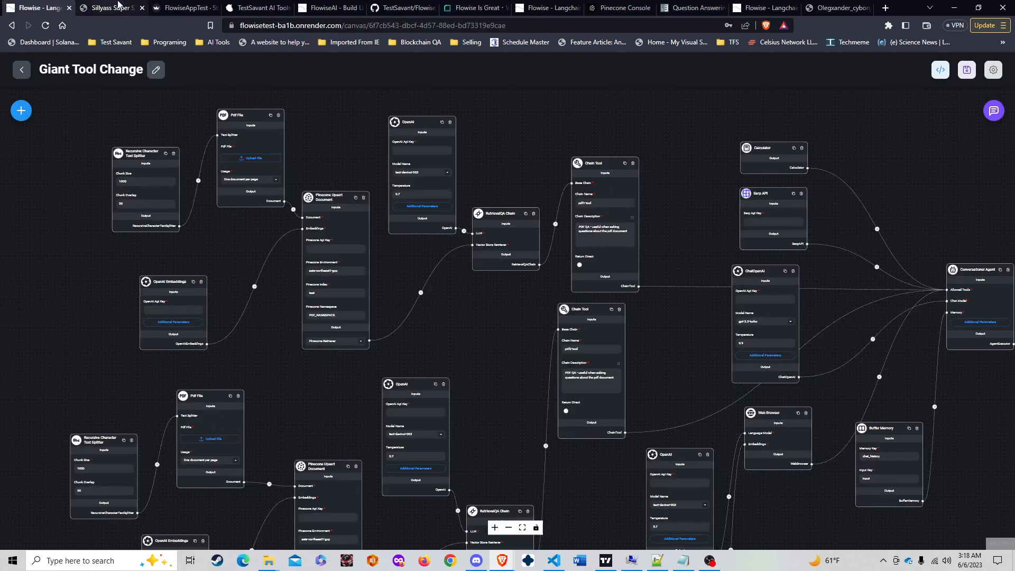
Return to the Chat Bot Demo Site and ask its embedded chat "what is the tax bill"
click(111, 7)
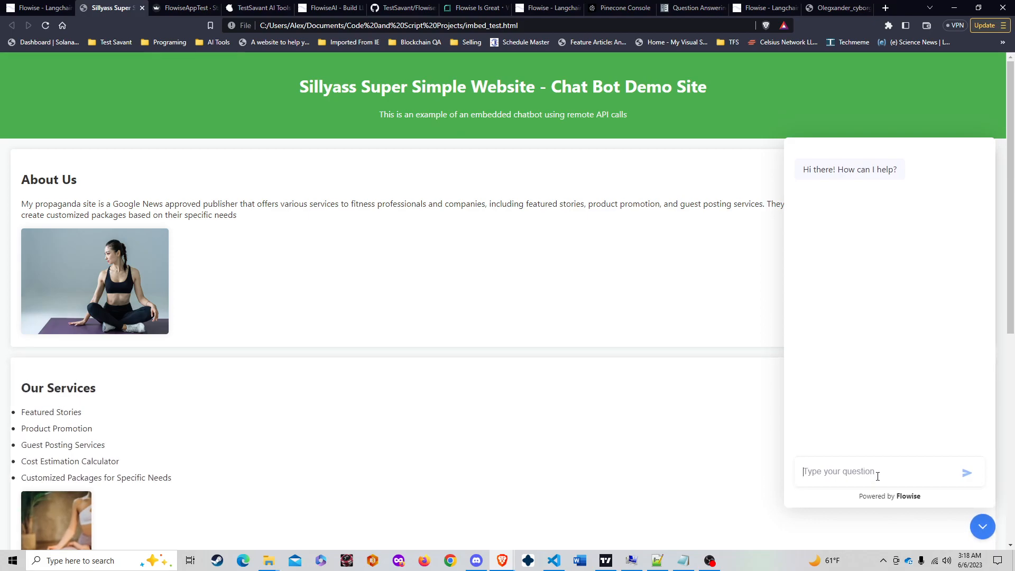
text(what is the)
key(Return)
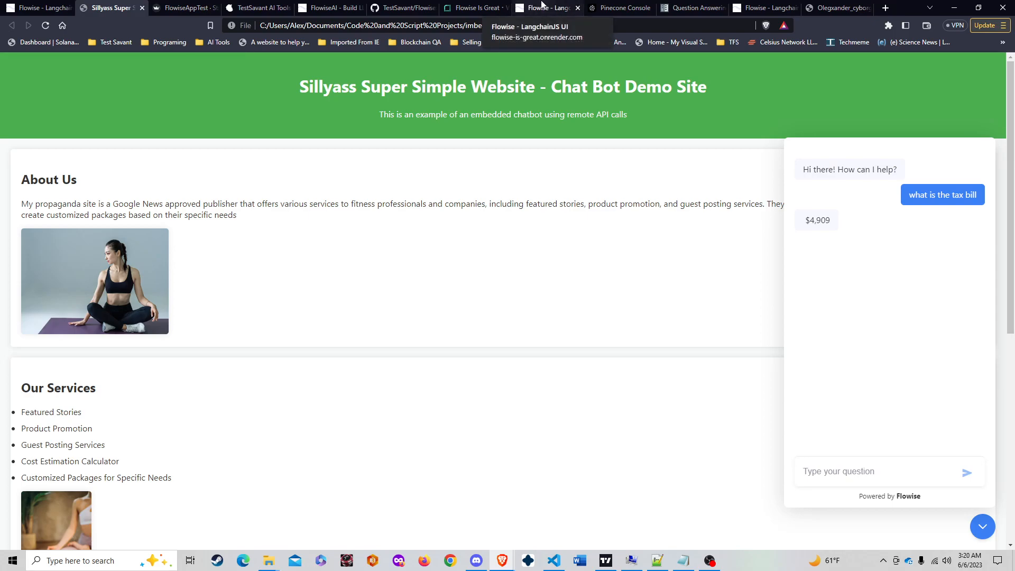
Return to the hosted Chat With Vectors canvas, close its embed dialog and save the chatflow
click(541, 5)
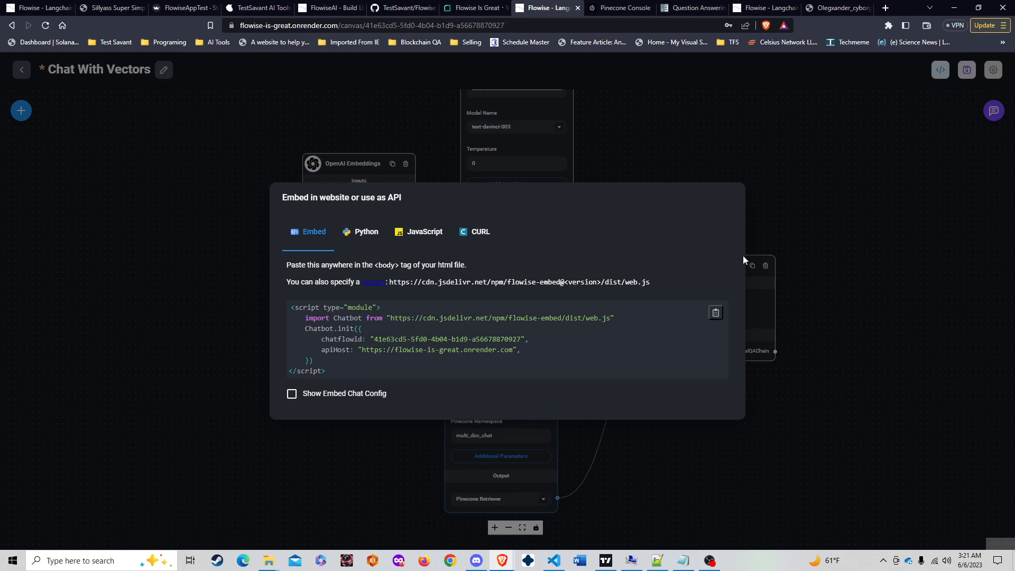
click(799, 188)
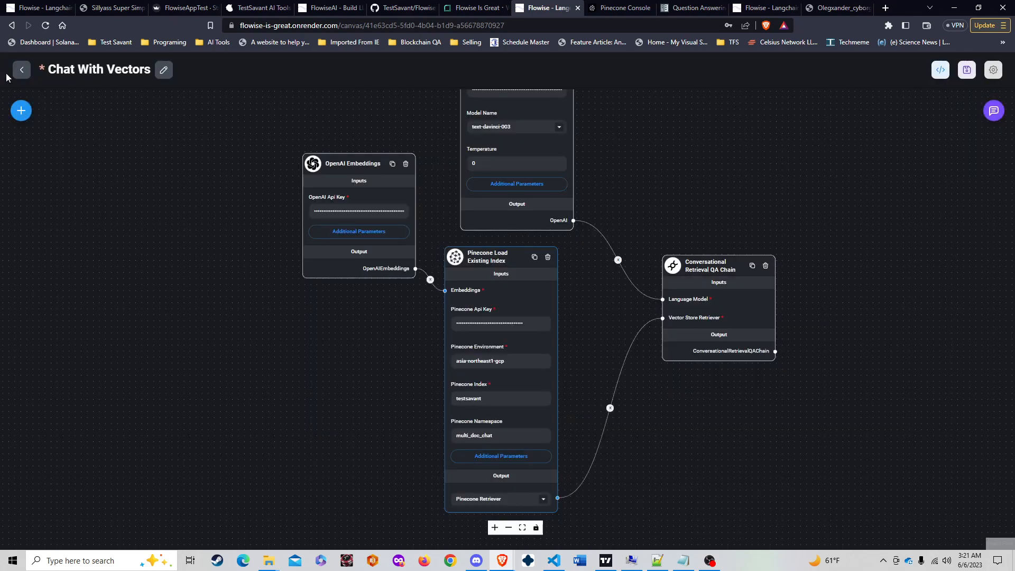
click(964, 73)
drag(348, 167, 328, 168)
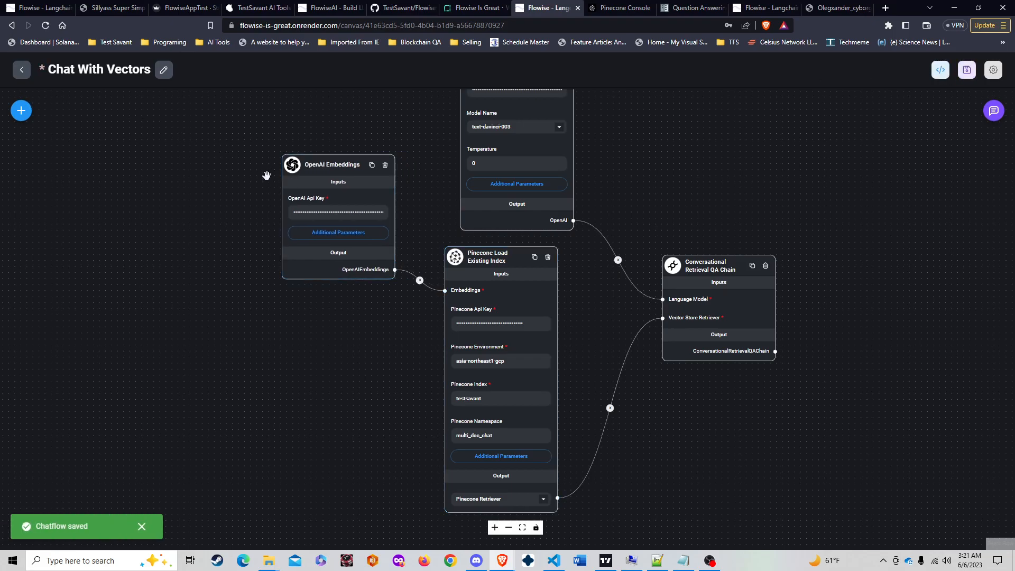
Open the Multi Doc Chat chatflow and examine its Pdf File, web scraper, Pinecone Upsert Document and retrieval chain nodes
click(22, 70)
click(561, 84)
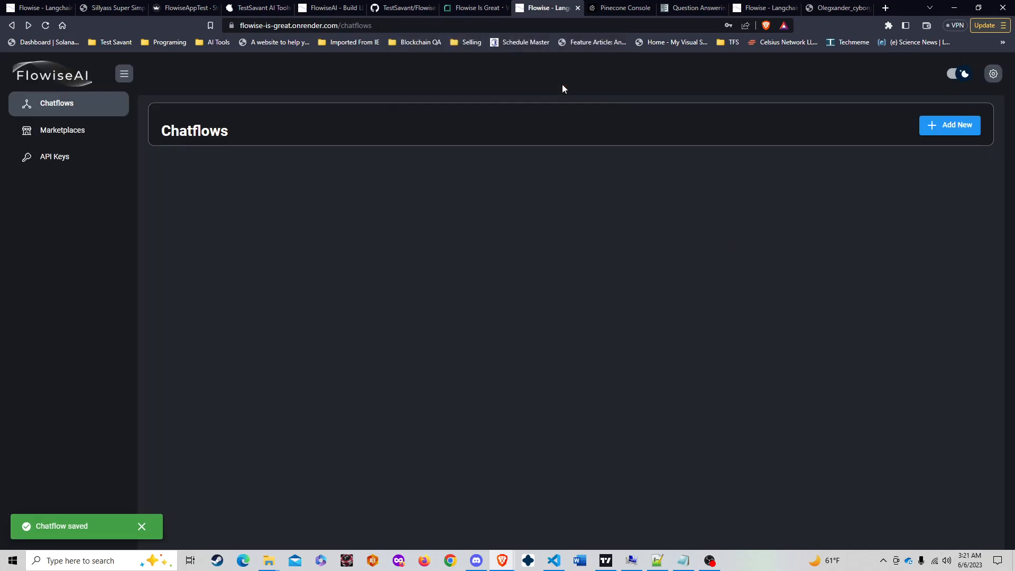
click(250, 313)
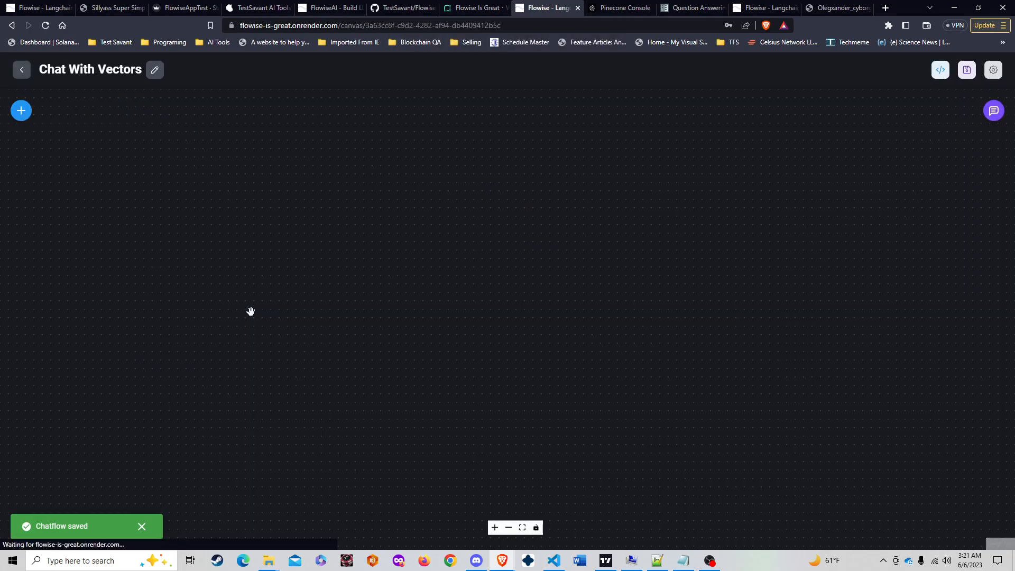
scroll(365, 386, up, 3)
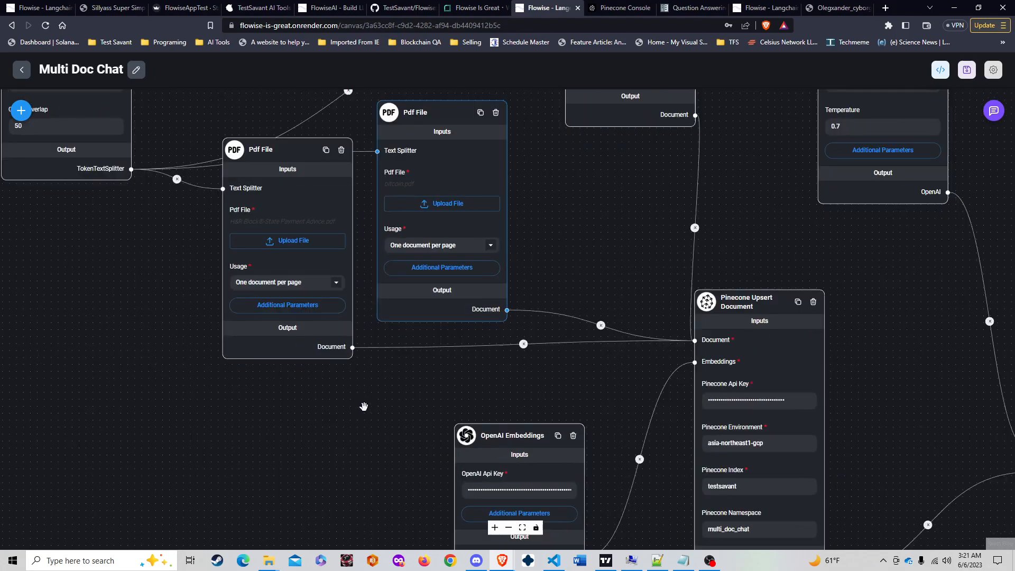
scroll(382, 412, down, 3)
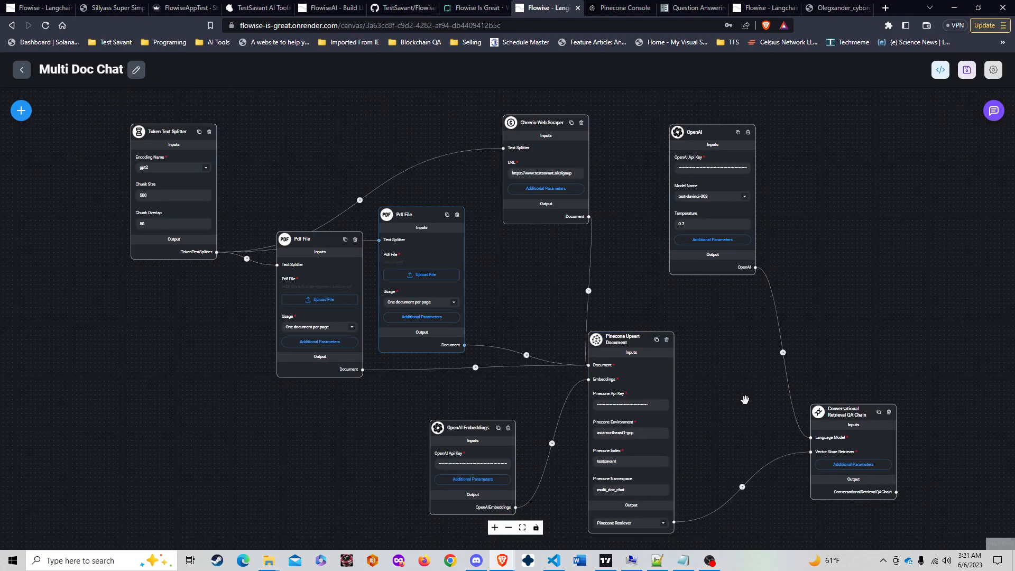
scroll(745, 400, up, 2)
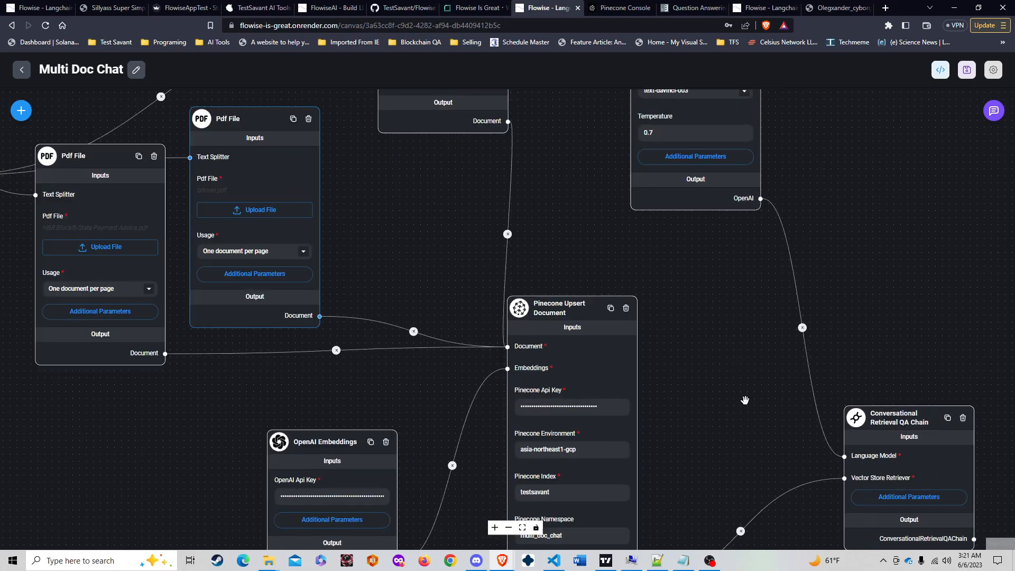
scroll(740, 400, down, 2)
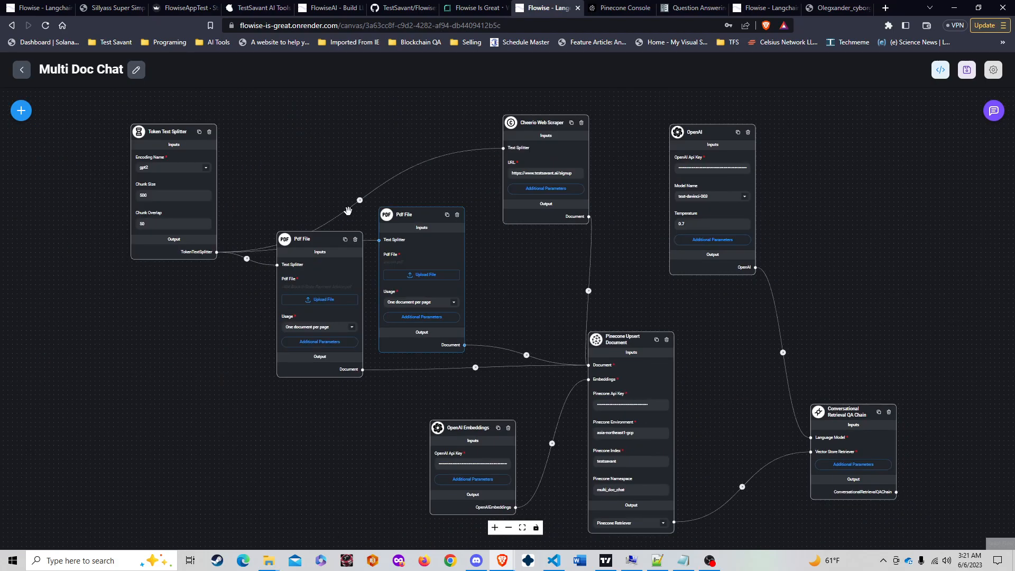
Reopen Chat With Vectors, set the id in the Pinecone Load Existing Index node's metadata filter to 1, and save the chatflow
click(21, 69)
click(410, 294)
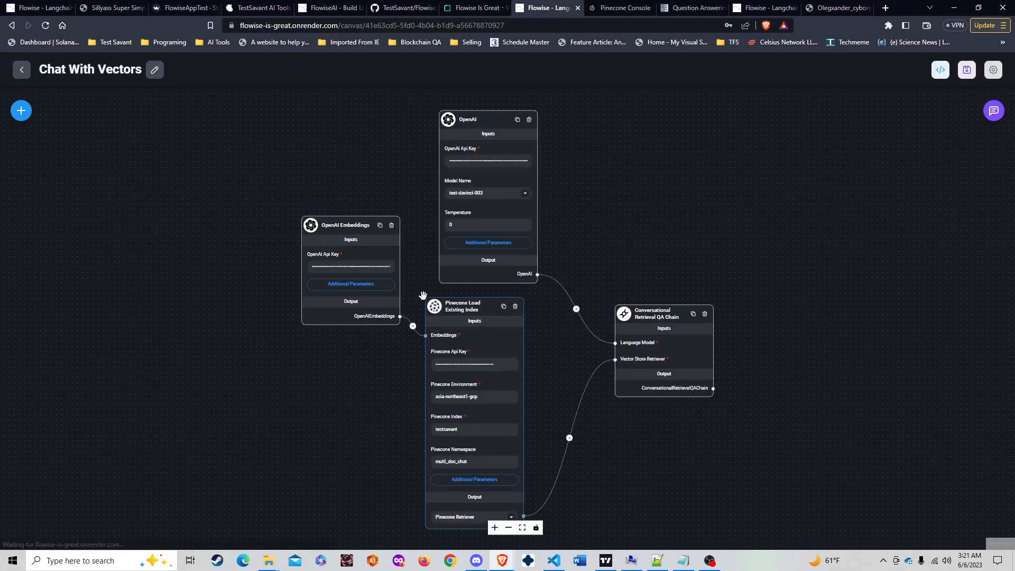
scroll(494, 412, up, 3)
drag(609, 393, 612, 260)
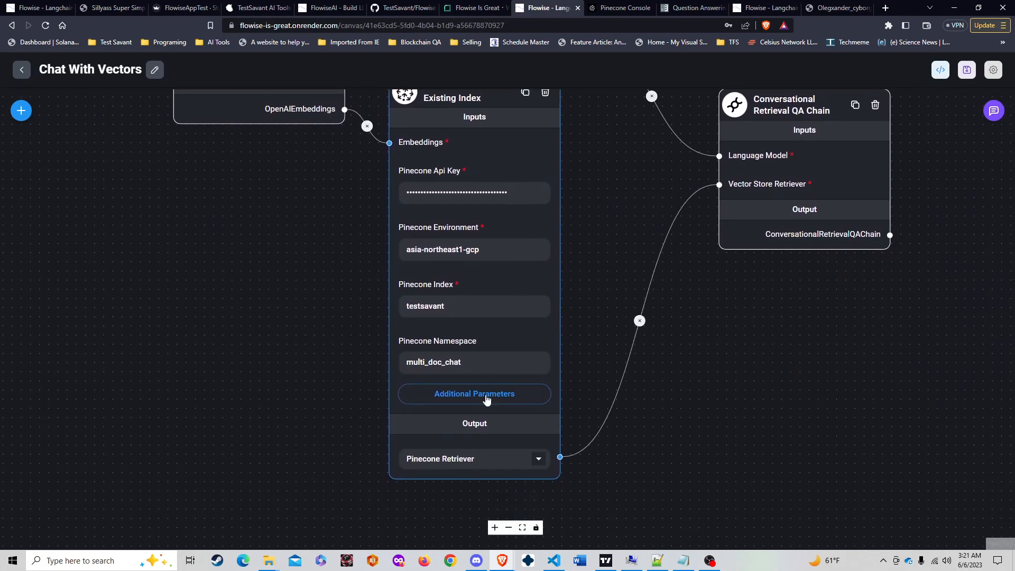
click(479, 392)
mouse_move(415, 310)
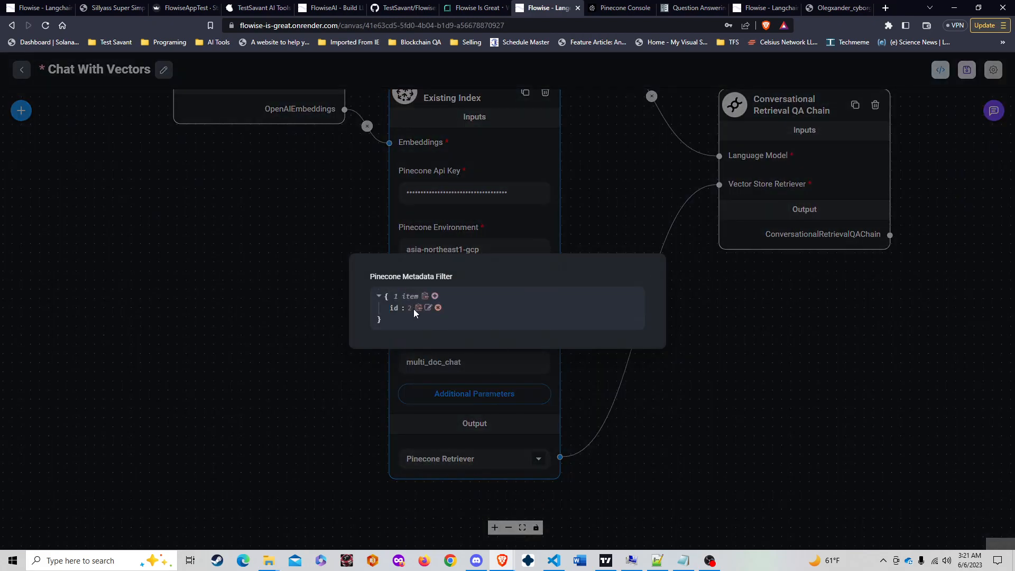
click(429, 308)
double_click(421, 310)
text(1)
click(512, 312)
click(841, 347)
click(967, 69)
Ask "what is the tax bill" in the Chat With Vectors test chat
click(994, 111)
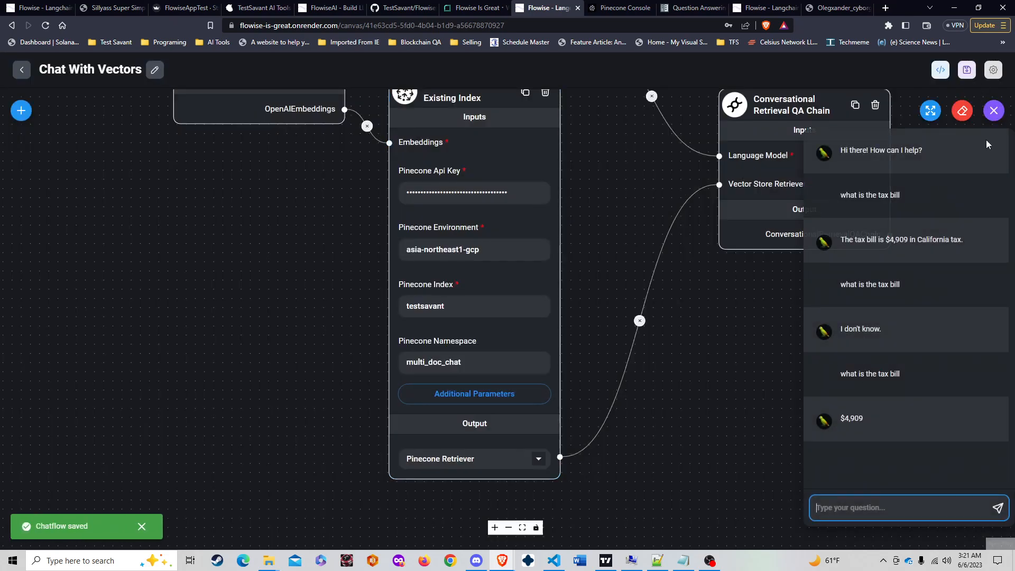
click(857, 500)
text(what is the)
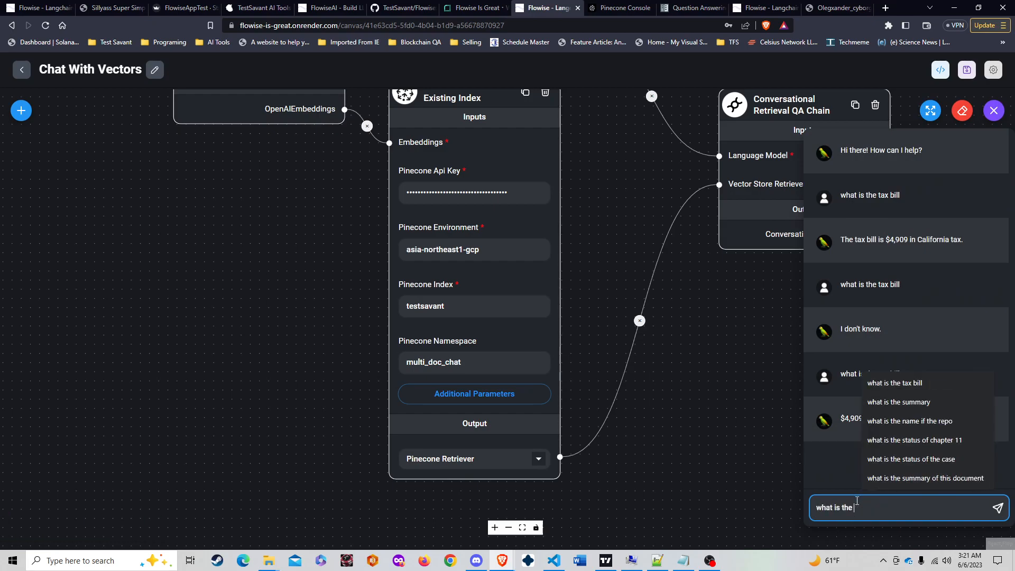
key(Down)
key(Return)
key(Return)
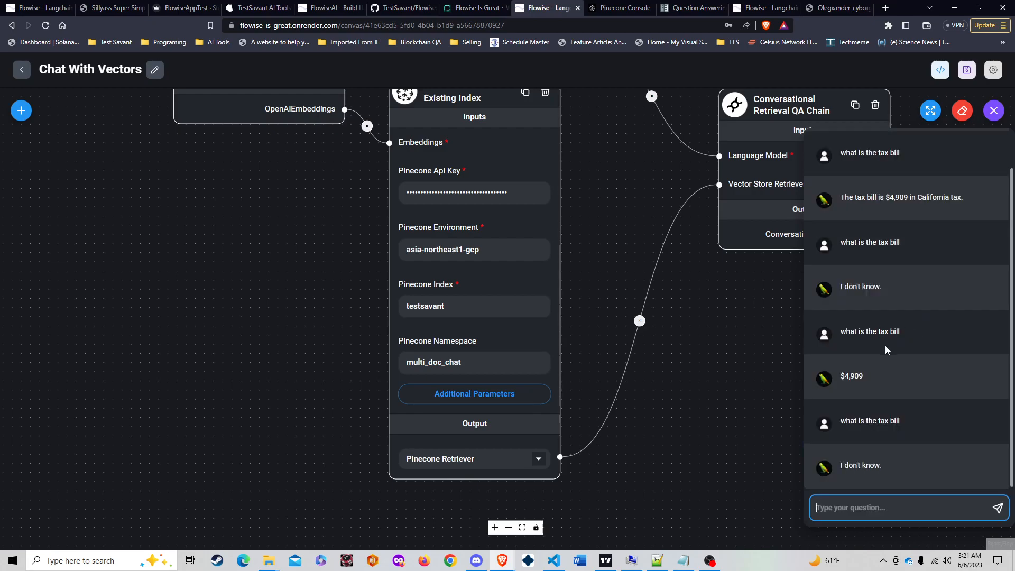
Switch to the Chat Bot Demo Site and ask its embedded chatbot "what is the tax bill" again
click(111, 7)
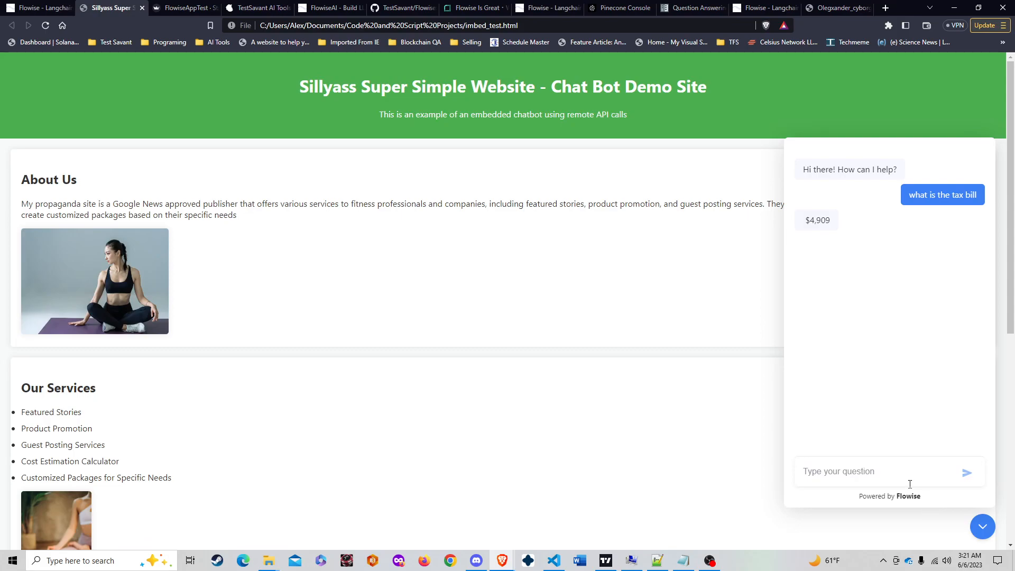
text(what is the tax bill)
key(Return)
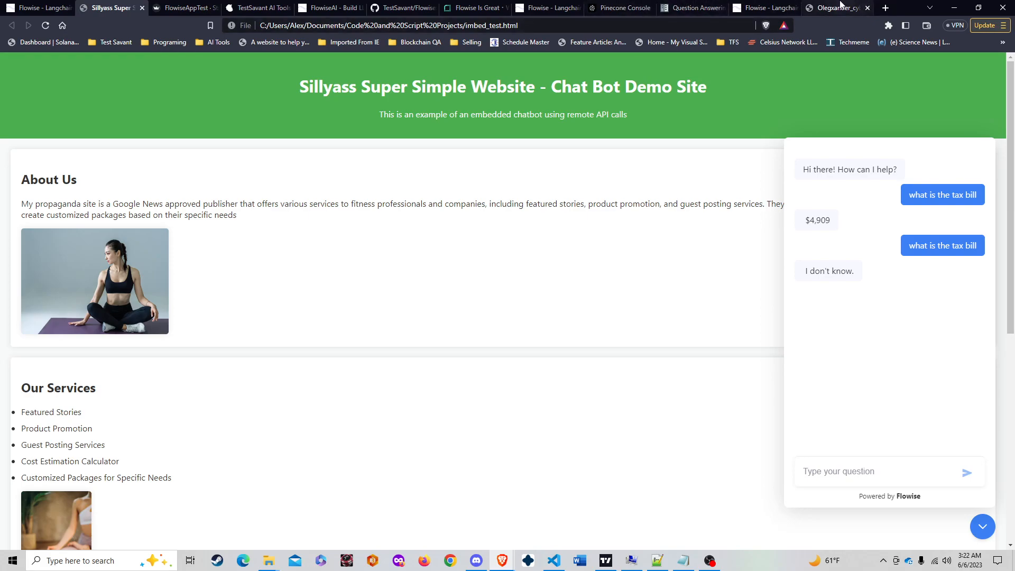
View the Super Simple Fancy AI Chatbot page, and open the Python API snippet for Chat With Vectors in Flowise
click(182, 8)
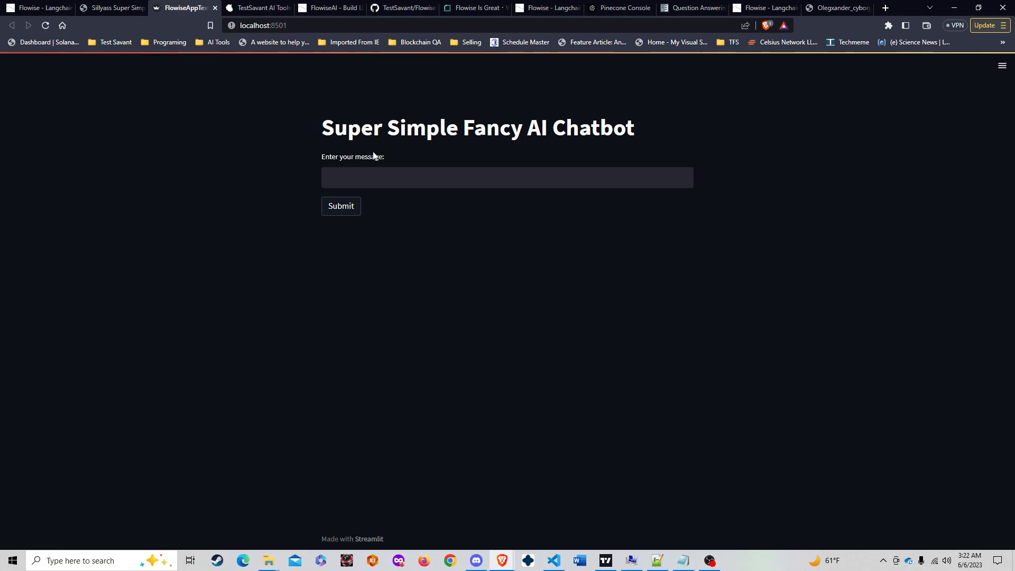
click(106, 7)
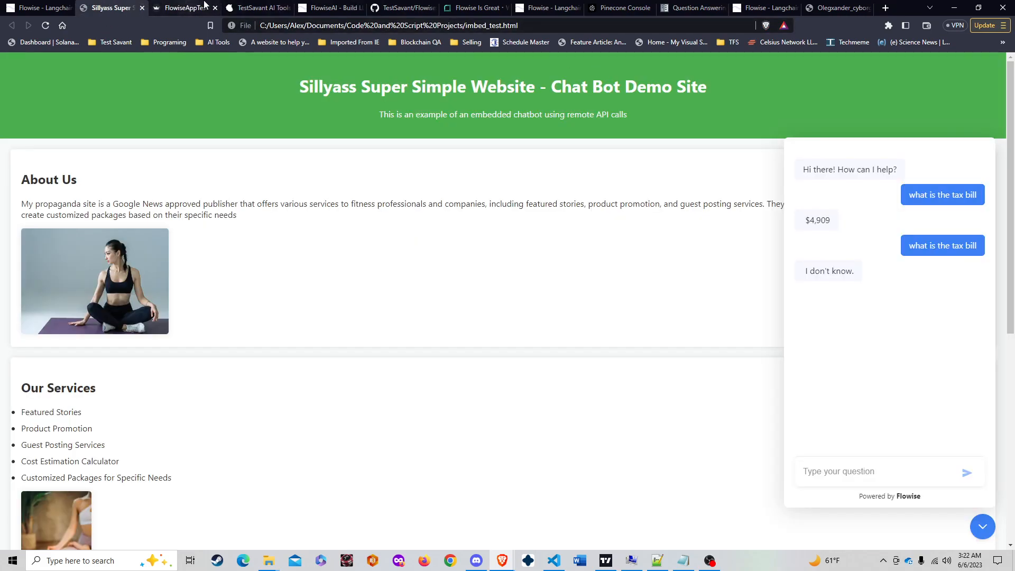
click(549, 8)
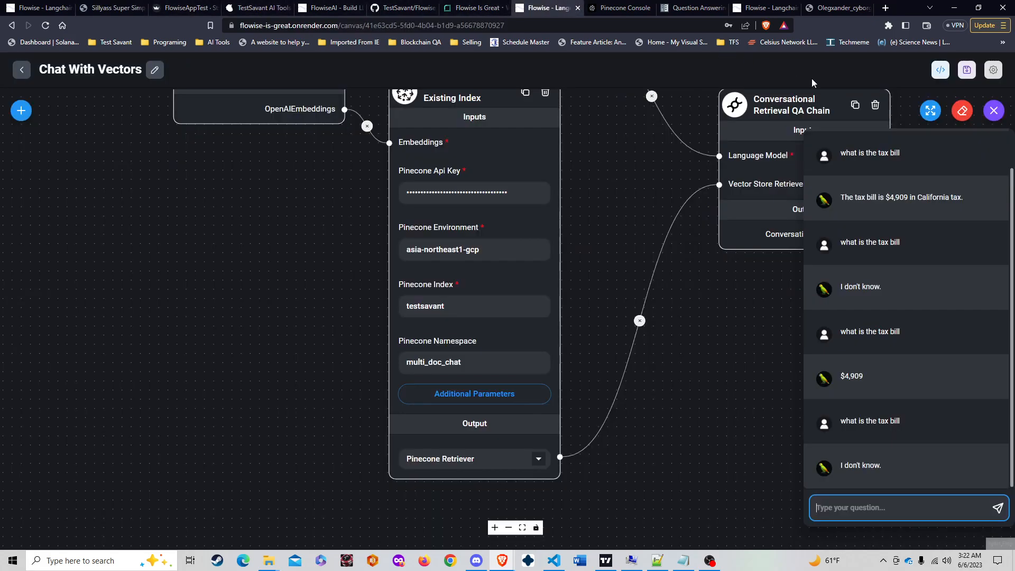
click(940, 70)
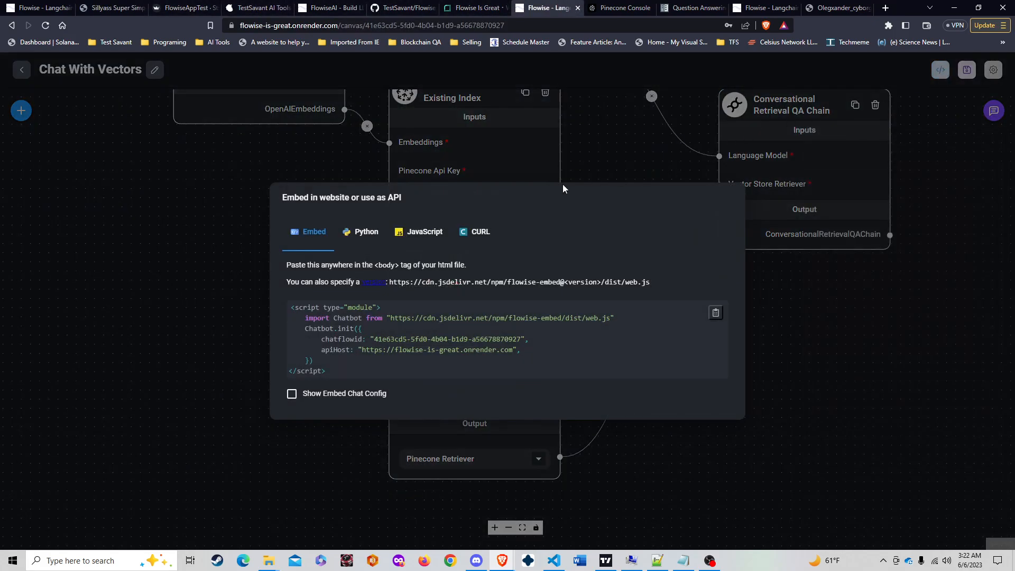
click(355, 237)
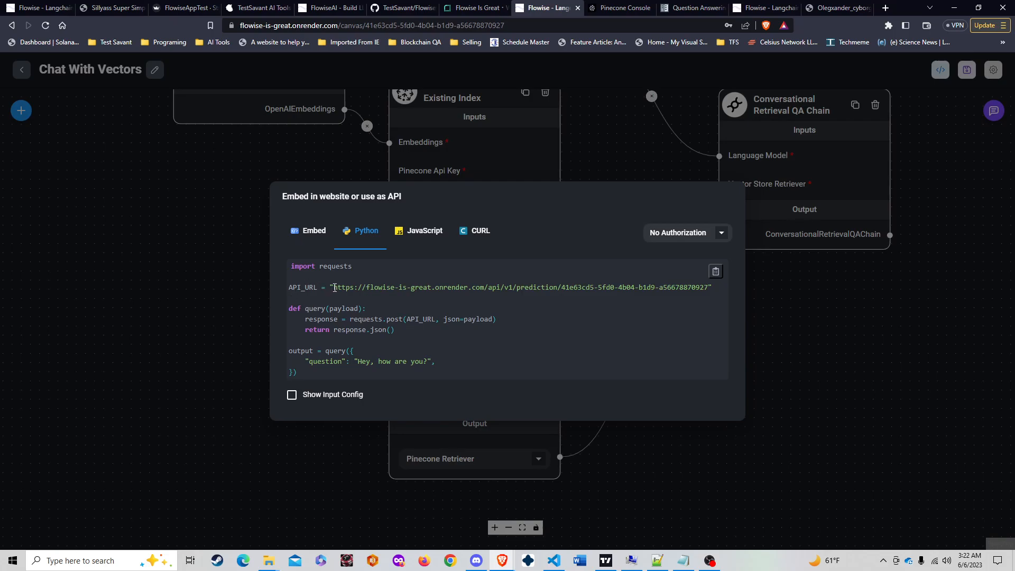
Examine the API_URL line of the Python snippet, highlighting the host address, the prediction path and the whole assignment
drag(333, 288, 486, 289)
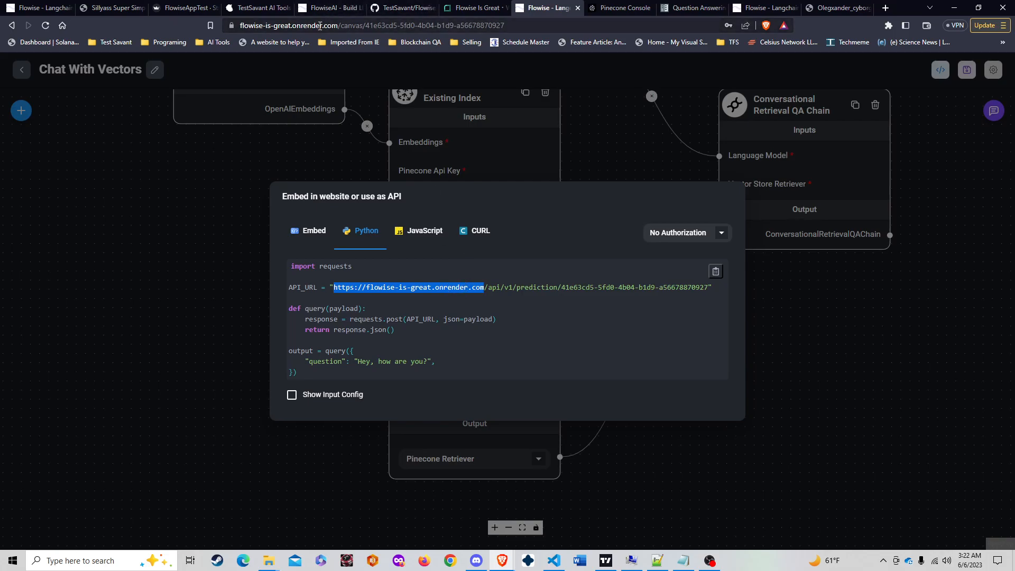
click(508, 286)
drag(491, 289, 711, 287)
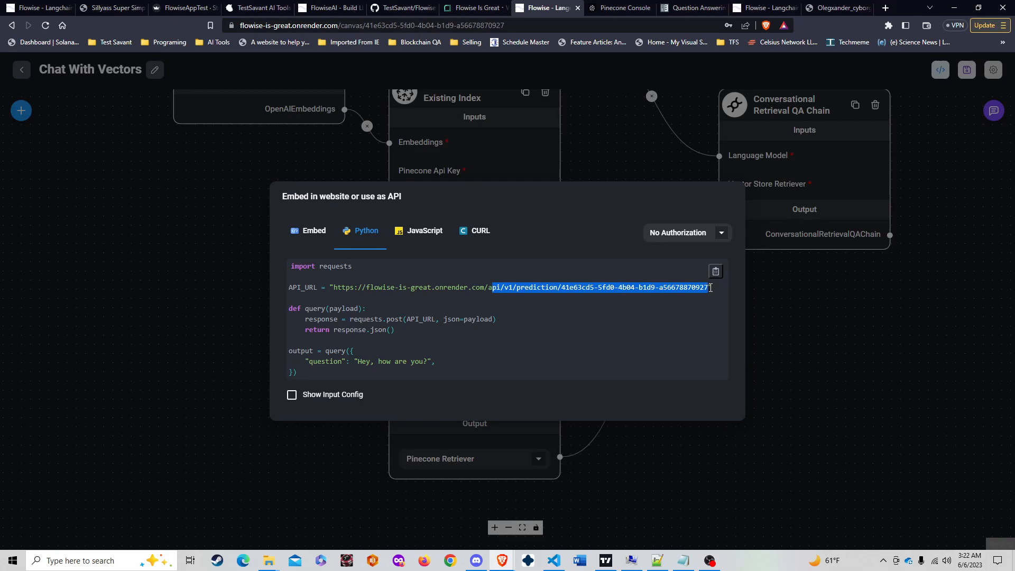
click(706, 287)
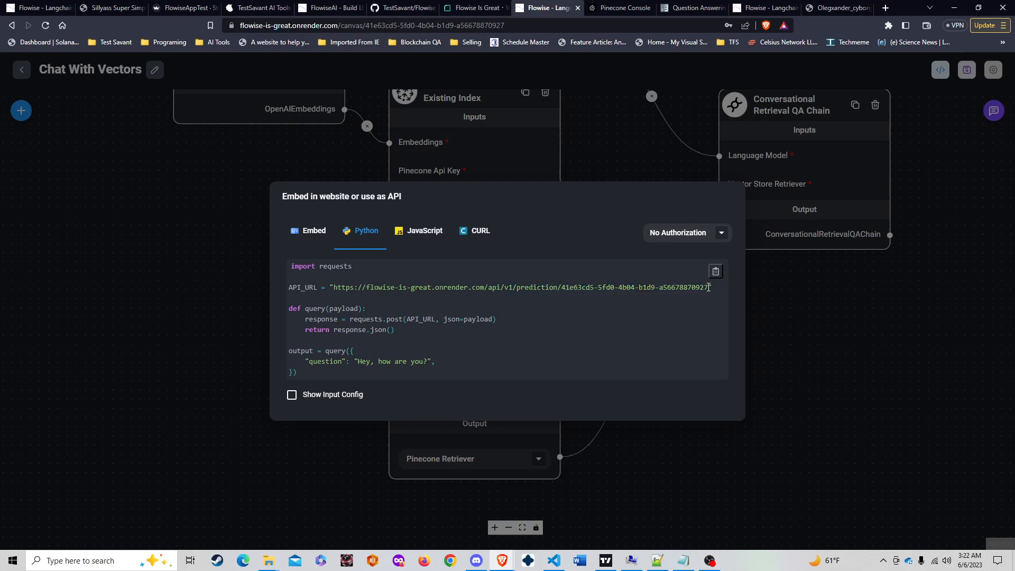
drag(708, 287, 289, 289)
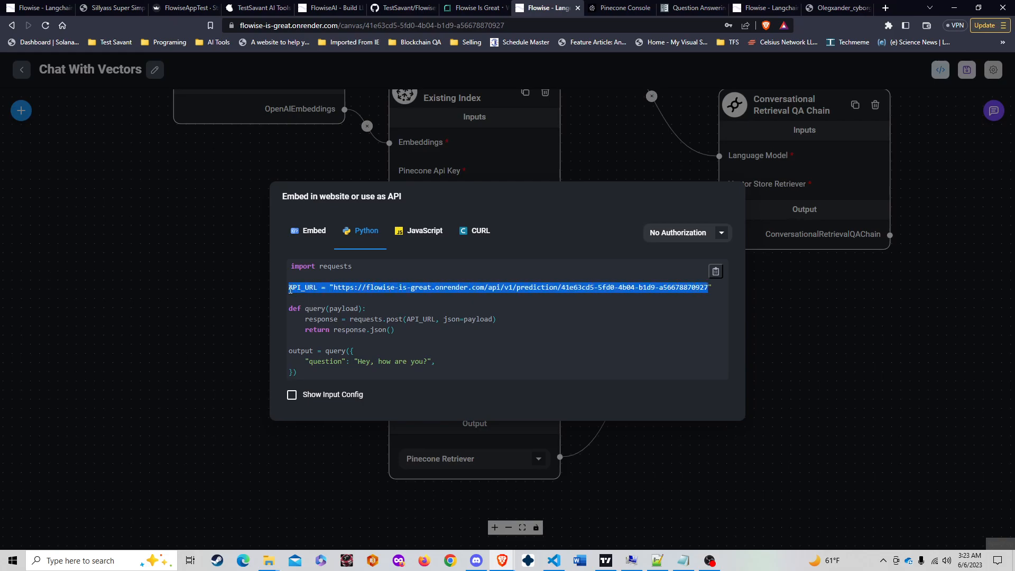
click(351, 307)
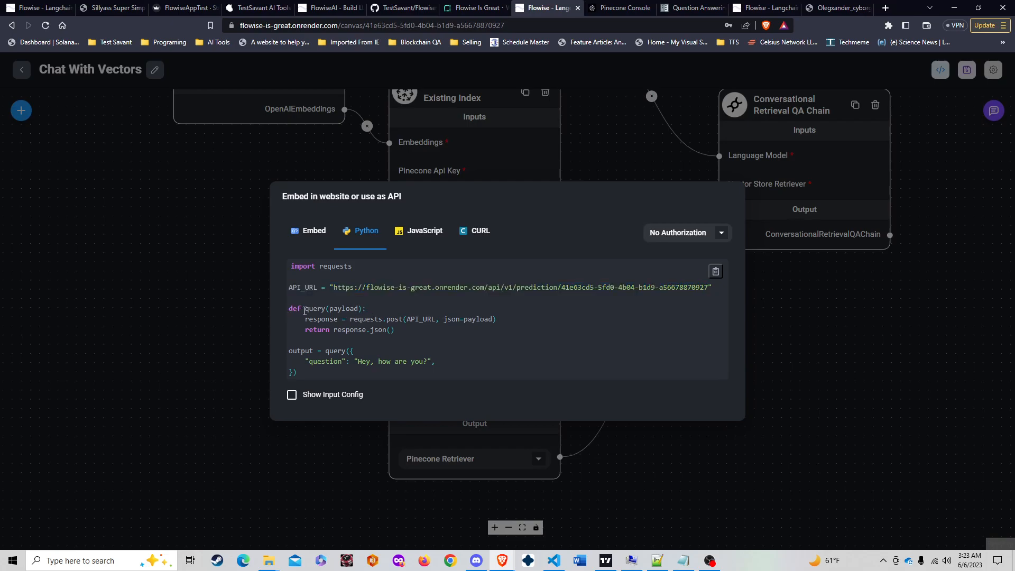
Examine how the Python snippet's query function receives its payload, highlighting the function name, the payload argument and the sample question
double_click(312, 310)
double_click(338, 309)
drag(358, 361, 408, 361)
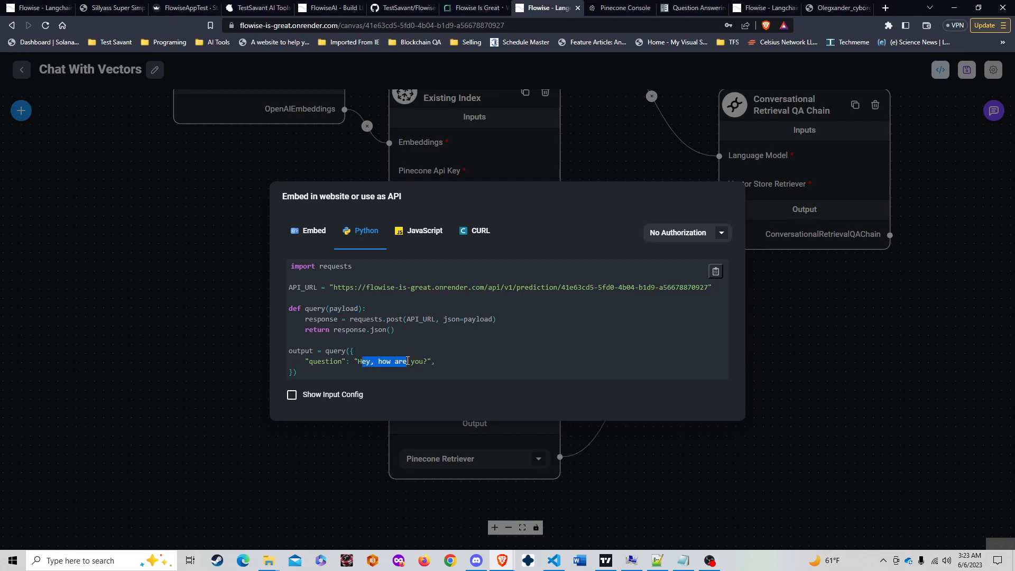
click(299, 357)
double_click(318, 308)
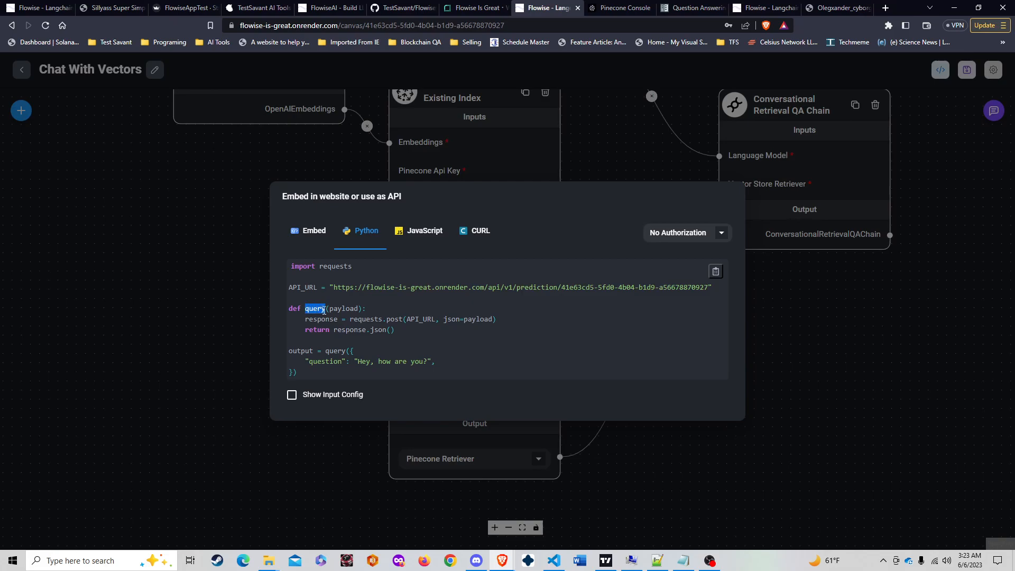
double_click(343, 308)
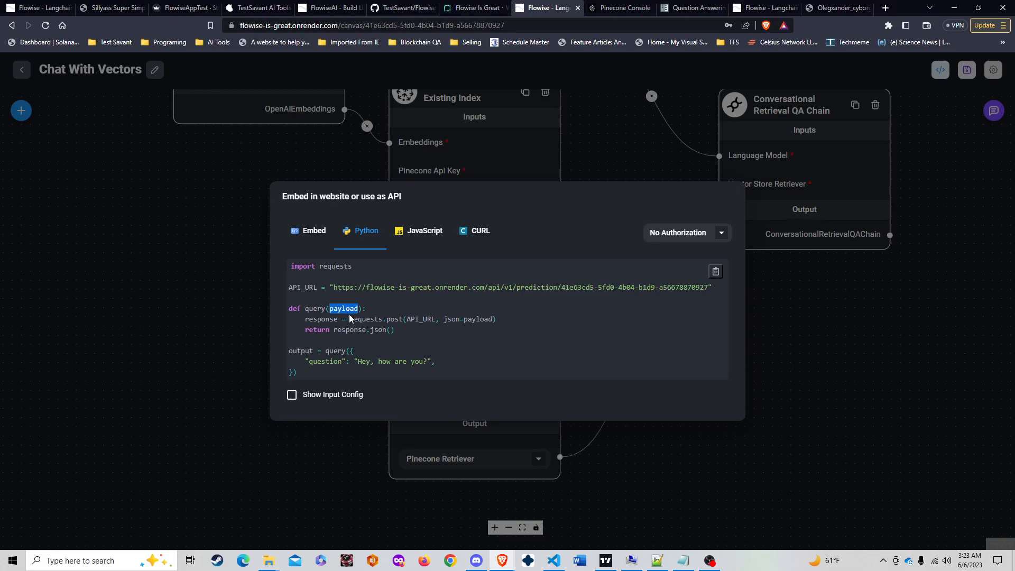
double_click(335, 351)
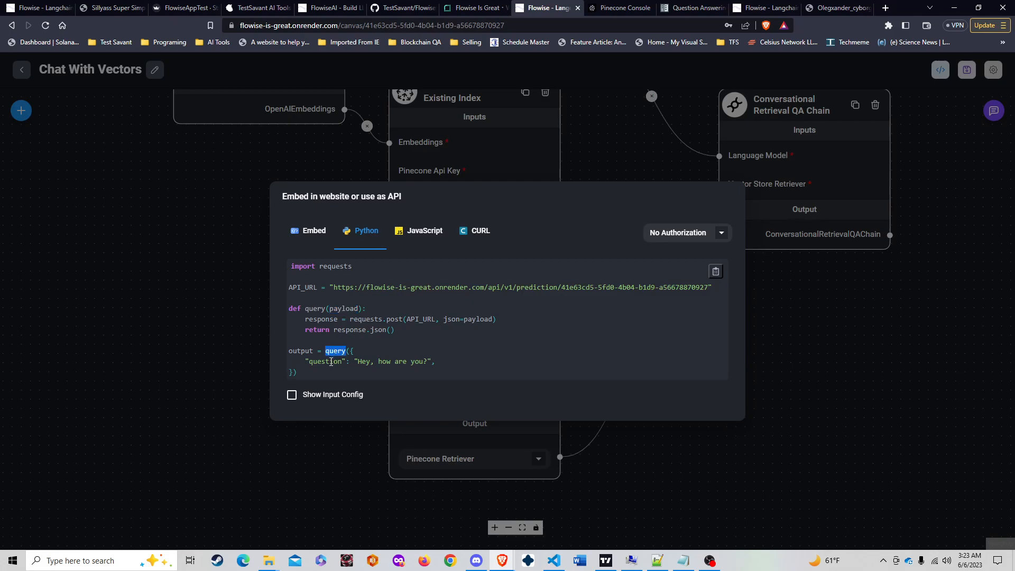
double_click(331, 361)
double_click(392, 361)
Examine the requests.post call with its JSON payload and the returned response.json() in the Python snippet
drag(354, 320, 435, 320)
click(403, 320)
double_click(479, 319)
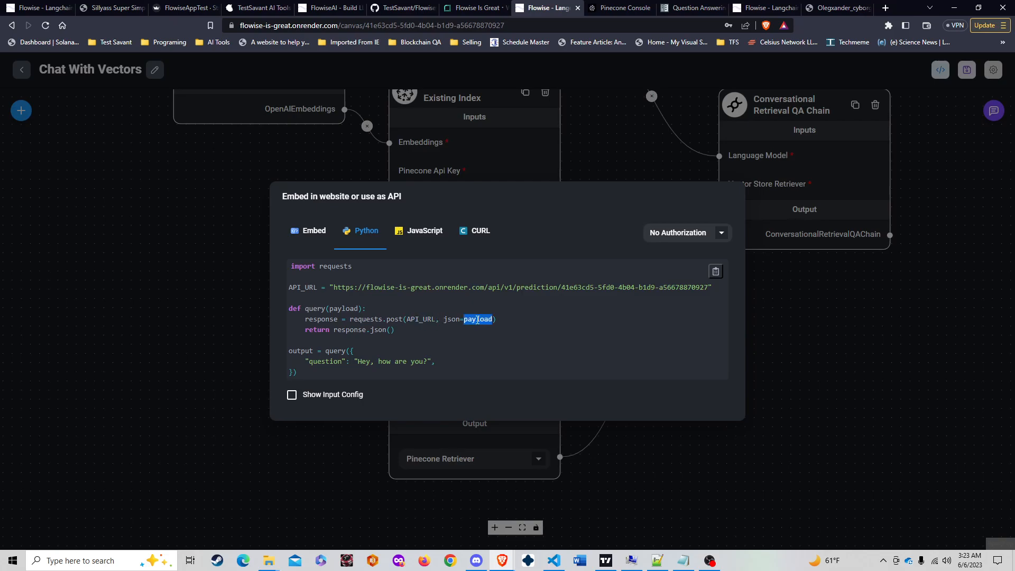
double_click(386, 362)
double_click(317, 329)
click(345, 331)
double_click(346, 331)
double_click(384, 330)
click(392, 330)
double_click(392, 331)
Switch to Visual Studio Code and shrink the terminal area to show more of FlowiseAppTest.py
key(super+Tab)
key(Right)
key(Right)
key(Return)
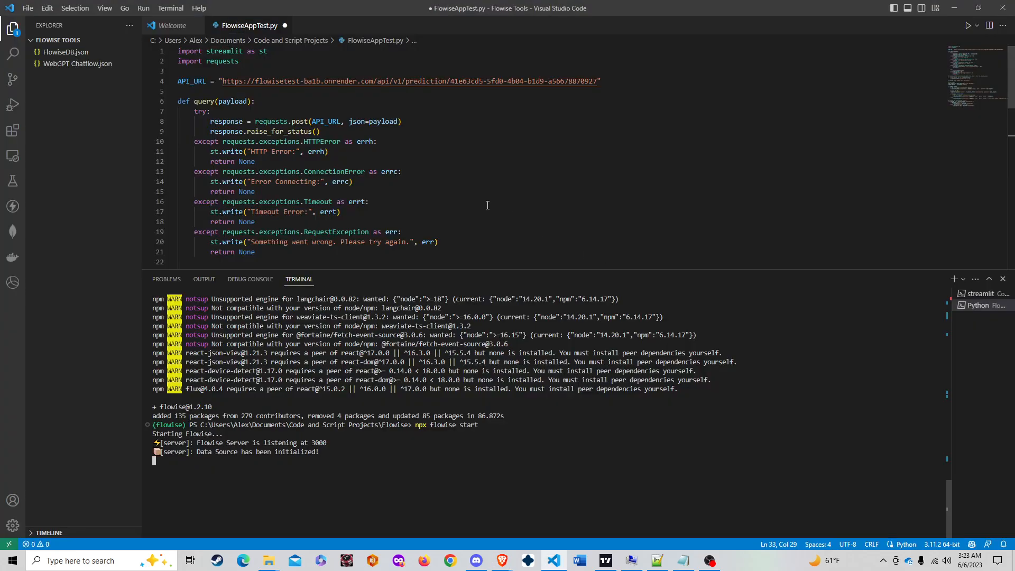
click(487, 205)
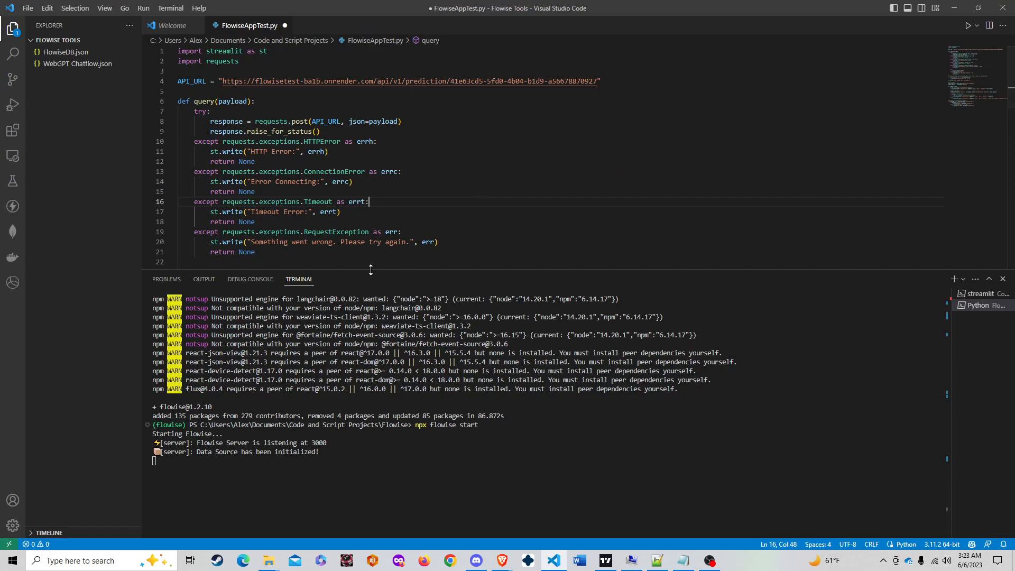
drag(370, 269, 348, 441)
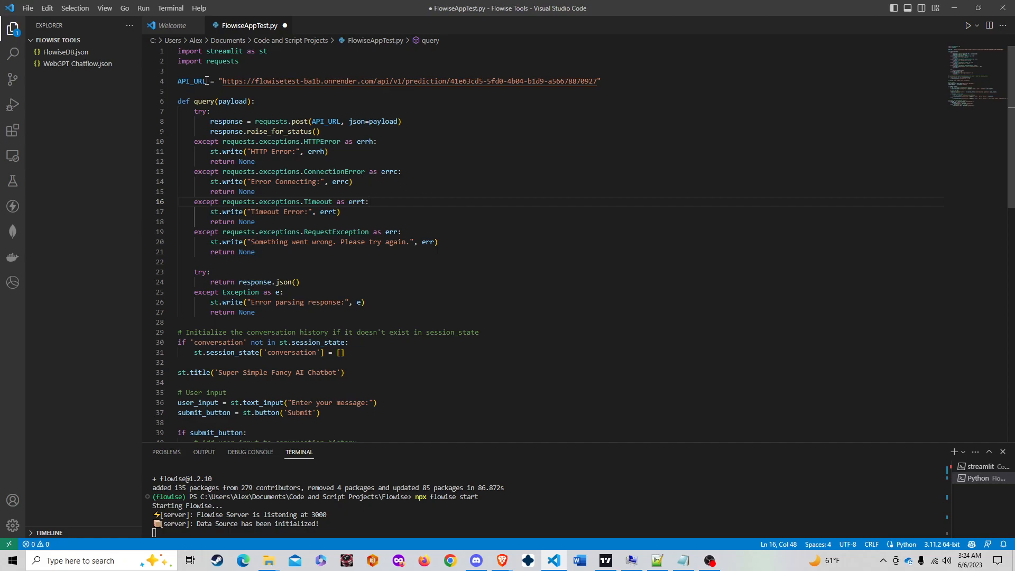
Examine the streamlit and requests imports and the requests.post and raise_for_status lines of the query function in FlowiseAppTest.py
mouse_move(222, 50)
mouse_move(268, 50)
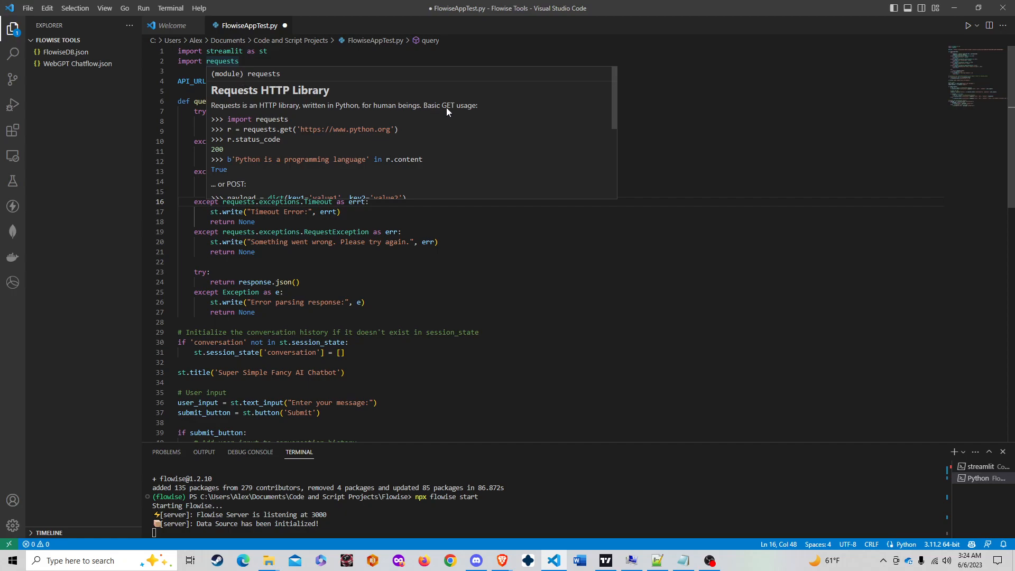
click(720, 127)
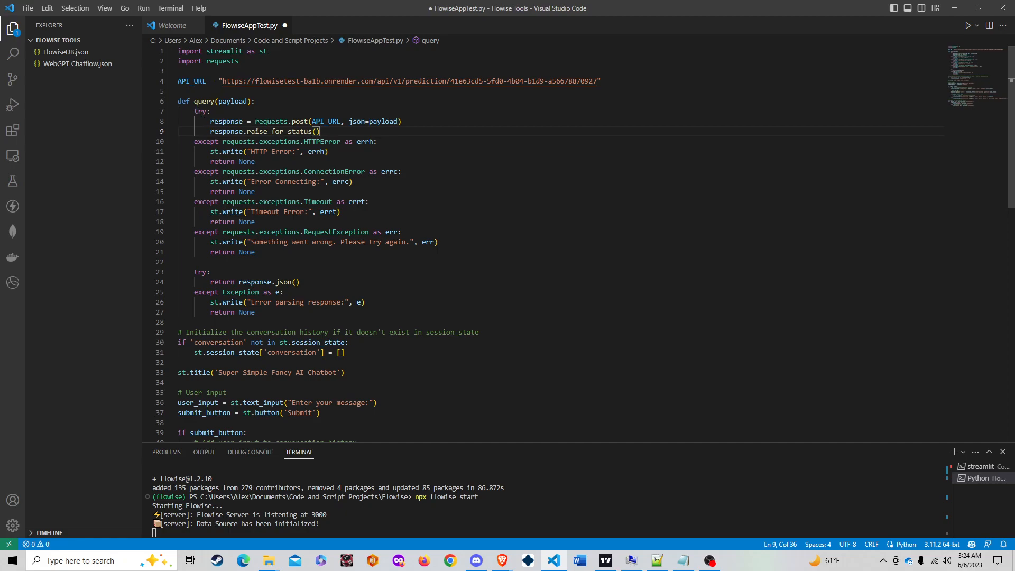
drag(208, 117, 384, 133)
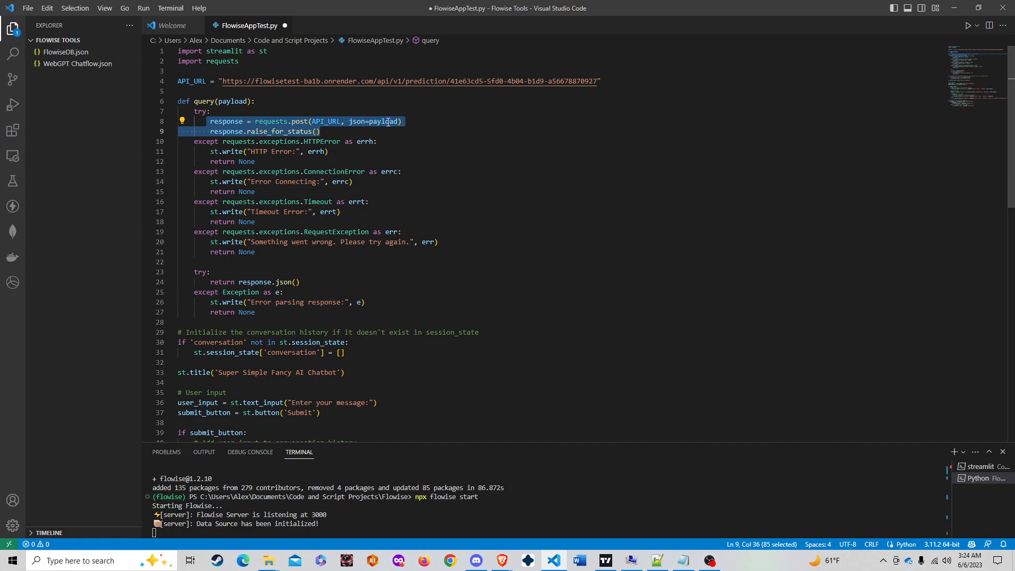
click(319, 132)
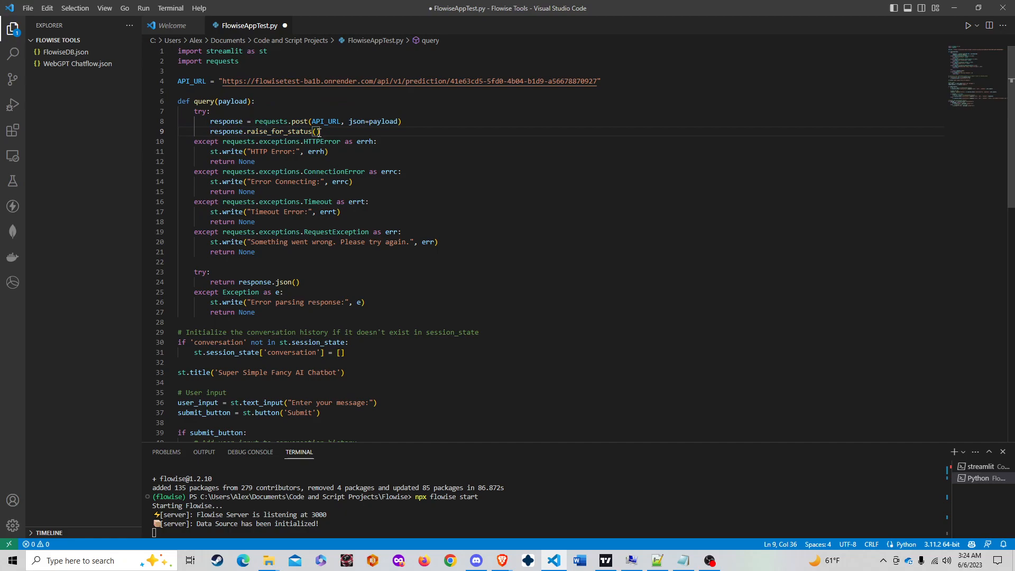
Examine the query function's exception handlers, its response.json() return and the API_URL argument of the post call
click(282, 142)
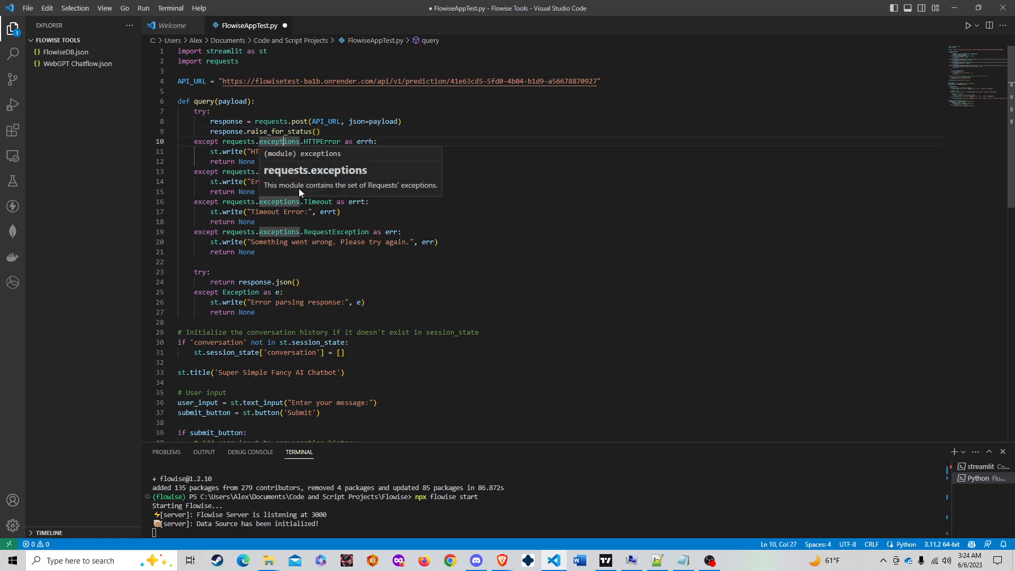
click(313, 210)
click(314, 241)
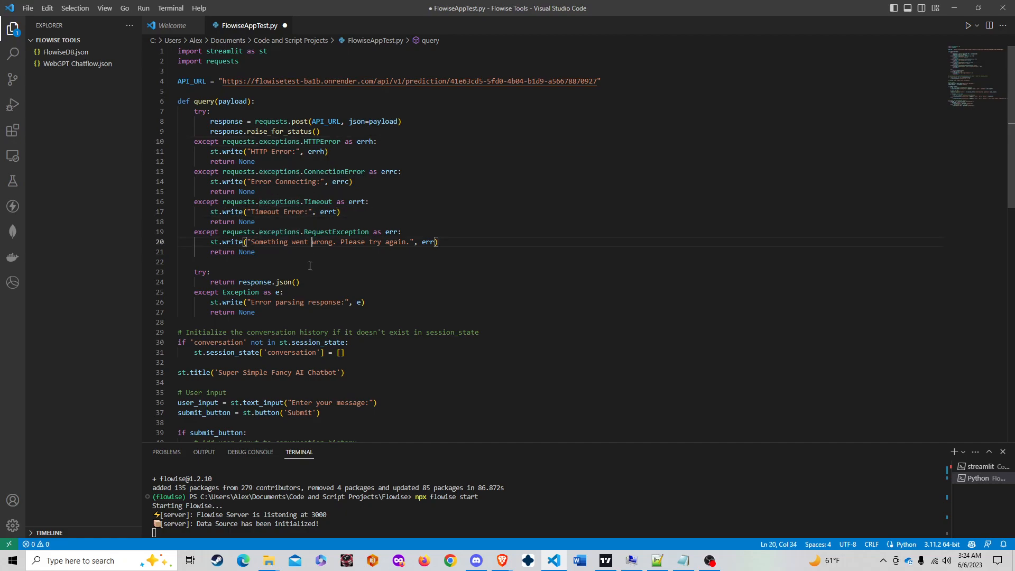
click(299, 282)
click(294, 122)
click(311, 122)
double_click(334, 121)
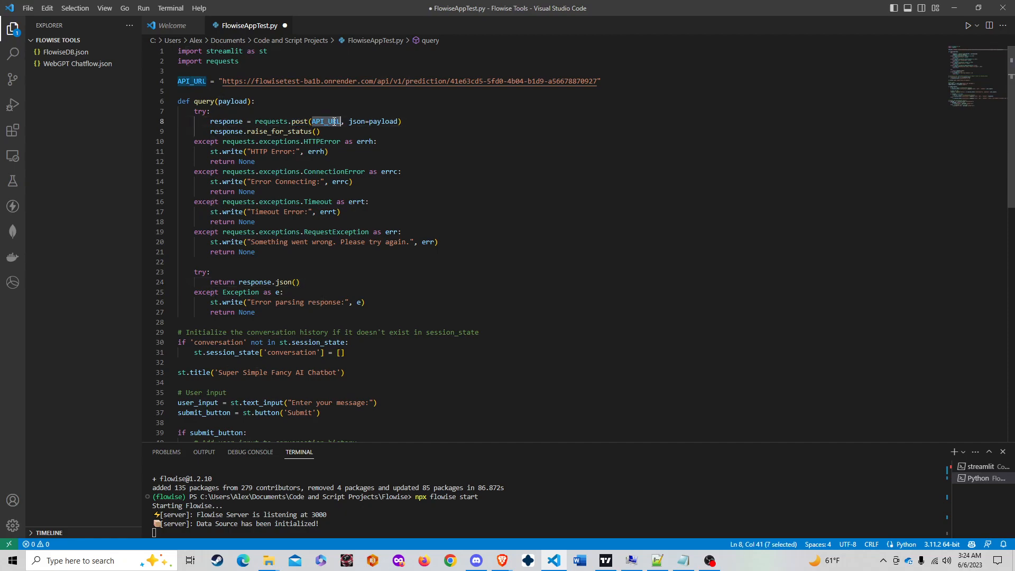
click(331, 150)
click(332, 173)
drag(332, 201, 334, 213)
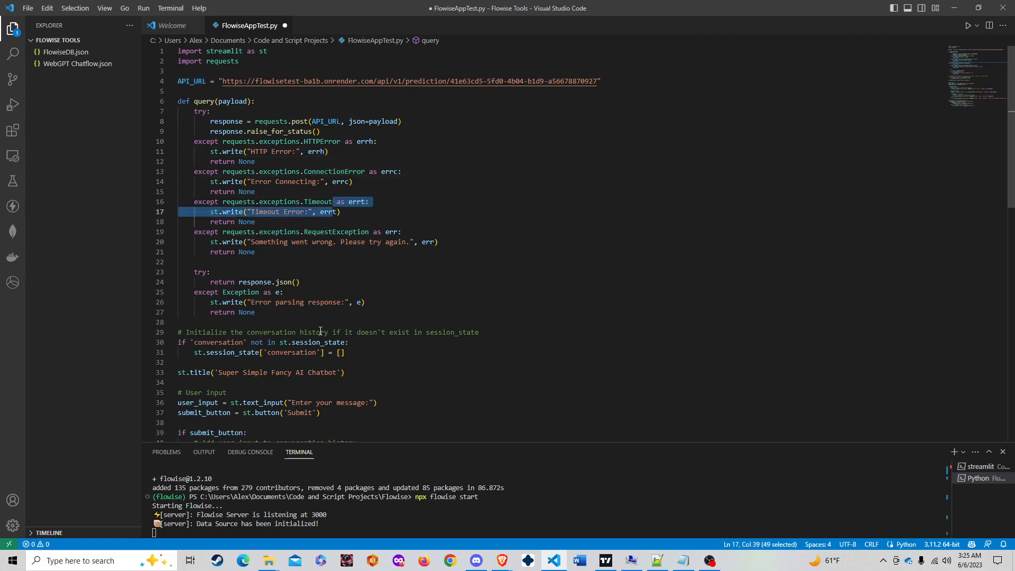
Examine the code below the query function that initializes the conversation history and handles the user input and submit button
scroll(320, 331, down, 3)
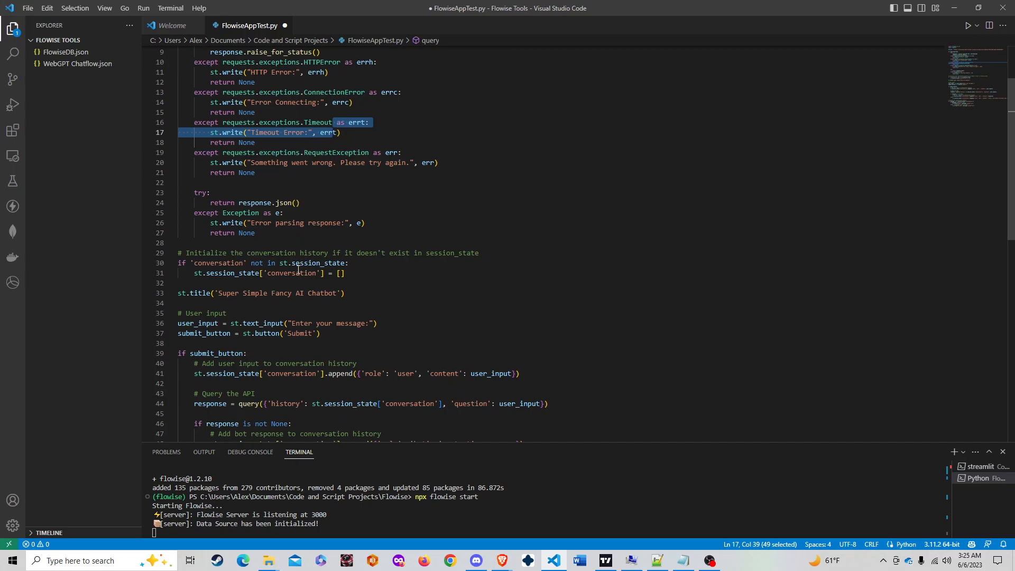
scroll(298, 270, down, 2)
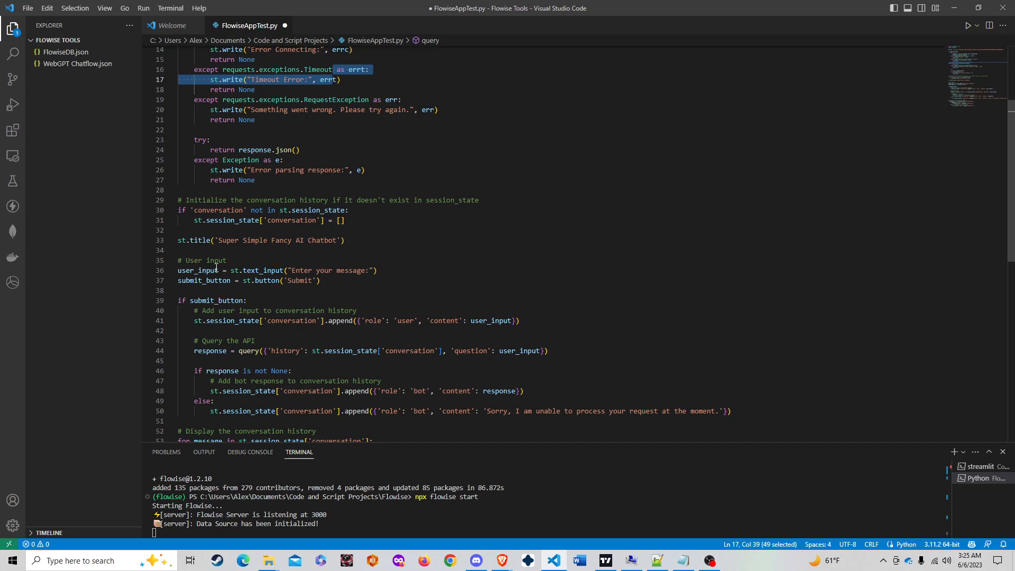
scroll(216, 268, down, 2)
Switch to the Streamlit chatbot at localhost:8501 in the browser and submit the question "what is the tax bill"
key(alt+Tab)
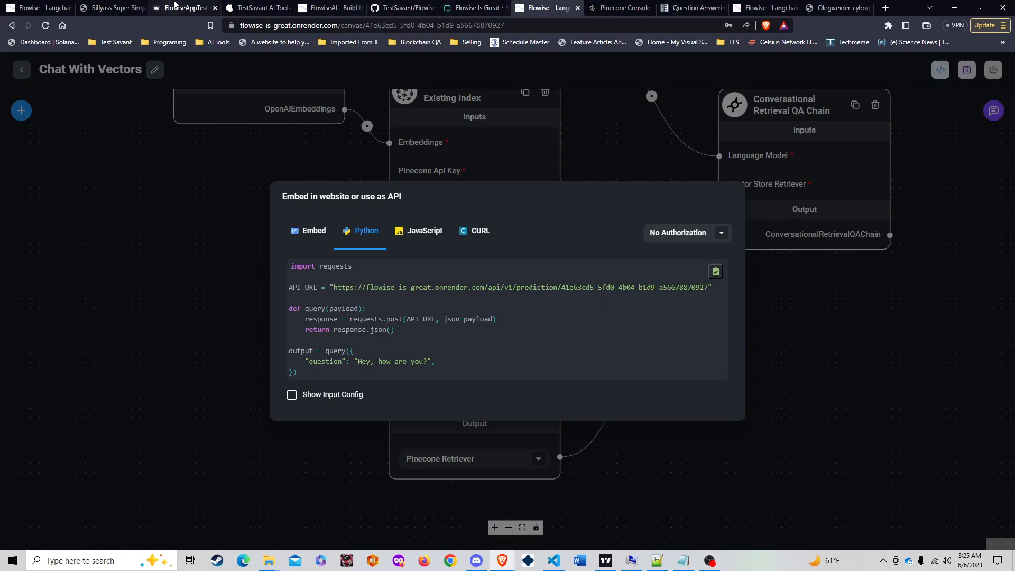
click(184, 7)
click(376, 178)
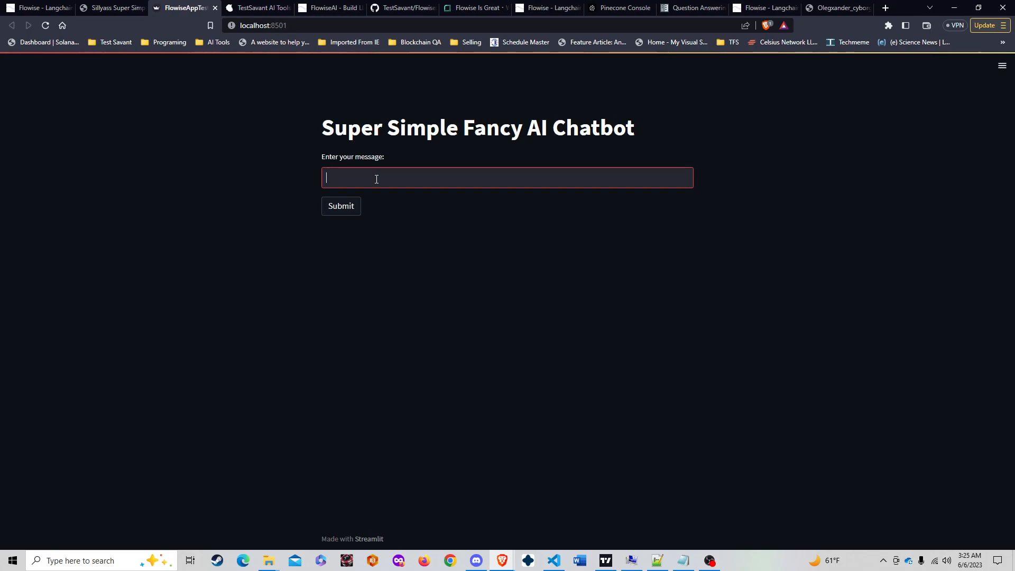
text(what is the tax bill)
key(Return)
click(352, 206)
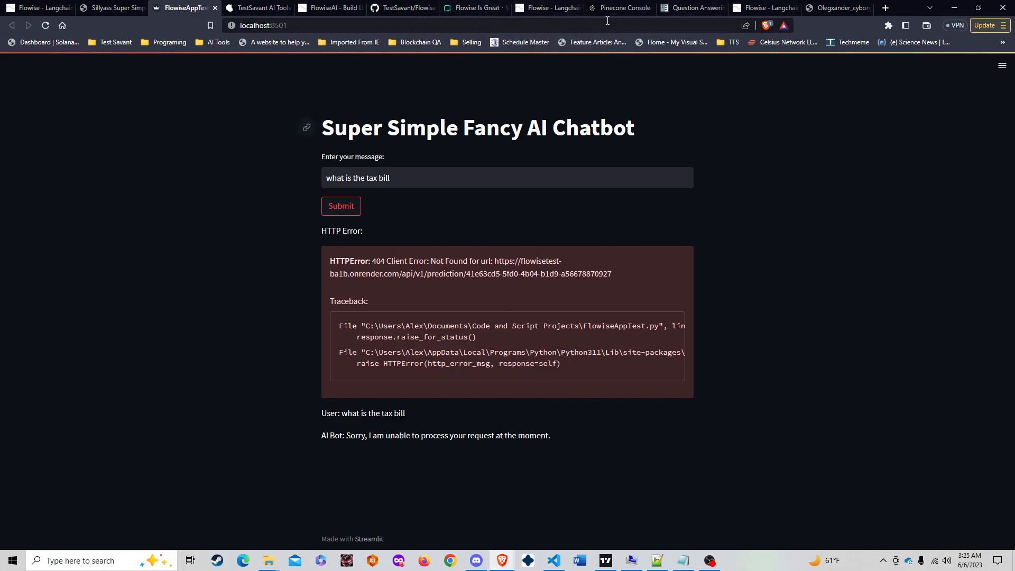
Copy the prediction URL on flowise-is-great.onrender.com from the Python snippet of the Chat With Vectors chatflow
click(564, 4)
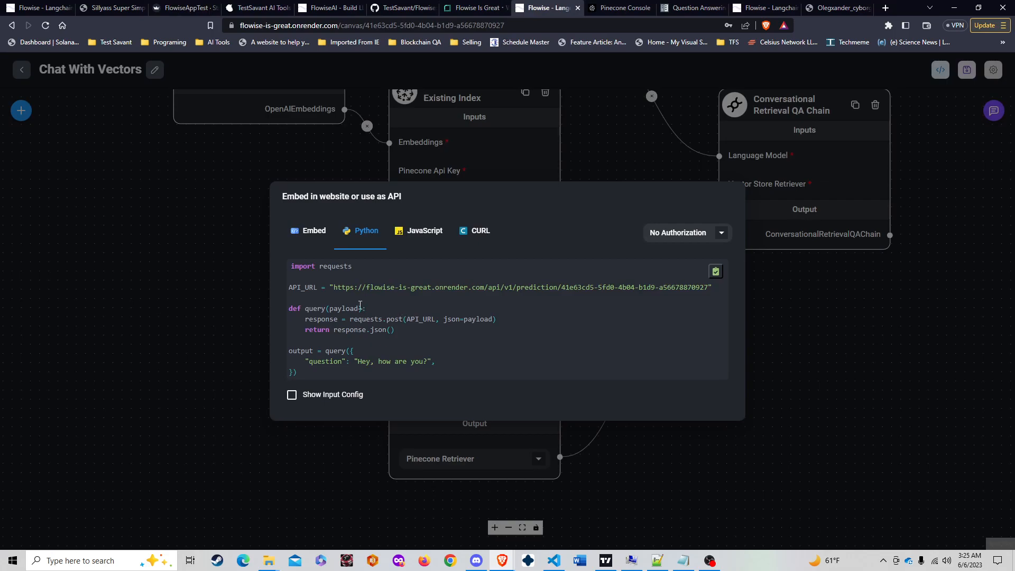
drag(334, 288, 710, 290)
key(ctrl+c)
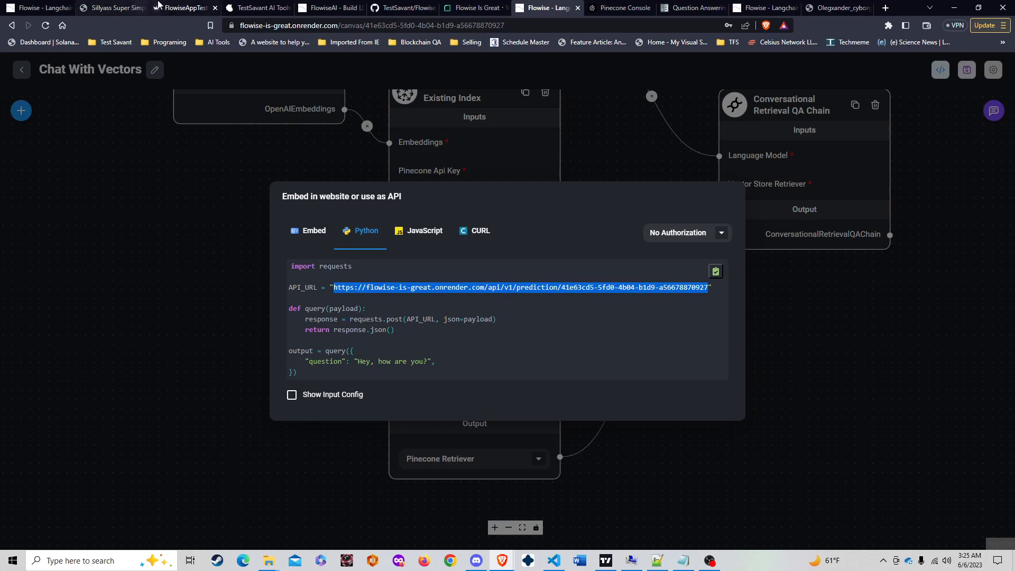
Switch to Visual Studio Code, replace the API_URL address in FlowiseAppTest.py with the copied flowise-is-great.onrender.com prediction URL, and save the file
click(183, 5)
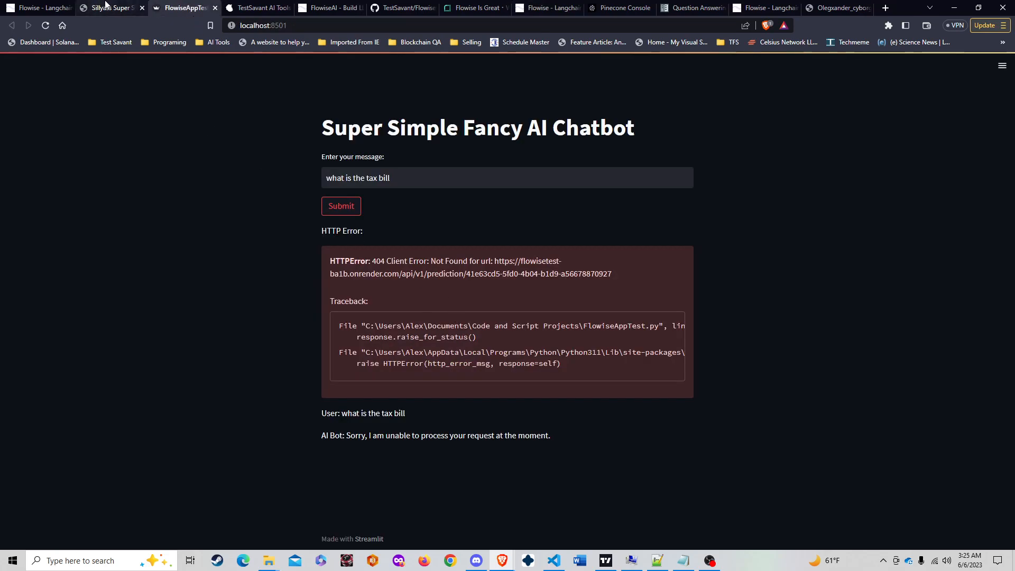
key(alt+Tab)
scroll(327, 197, up, 6)
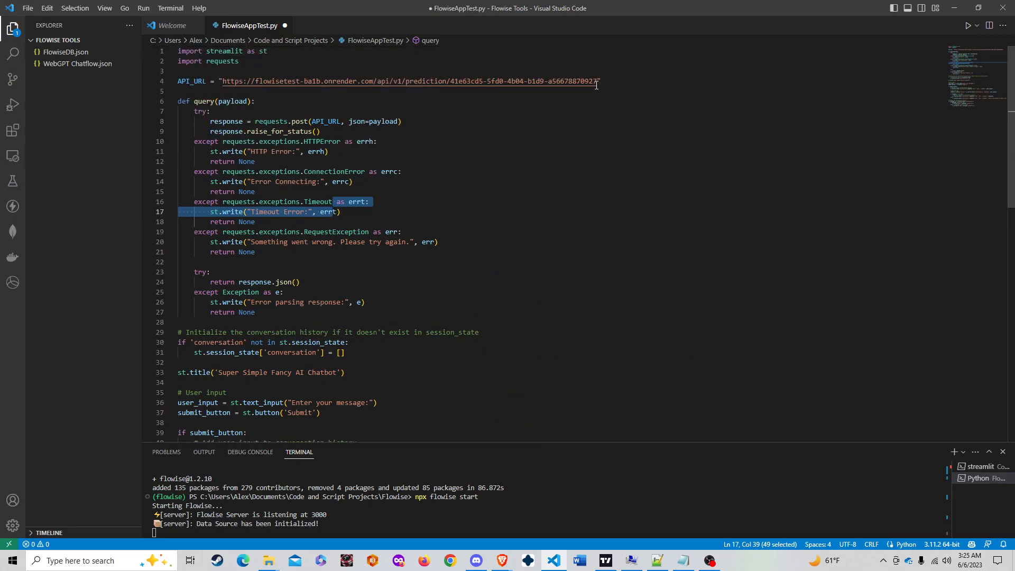
drag(599, 82, 222, 81)
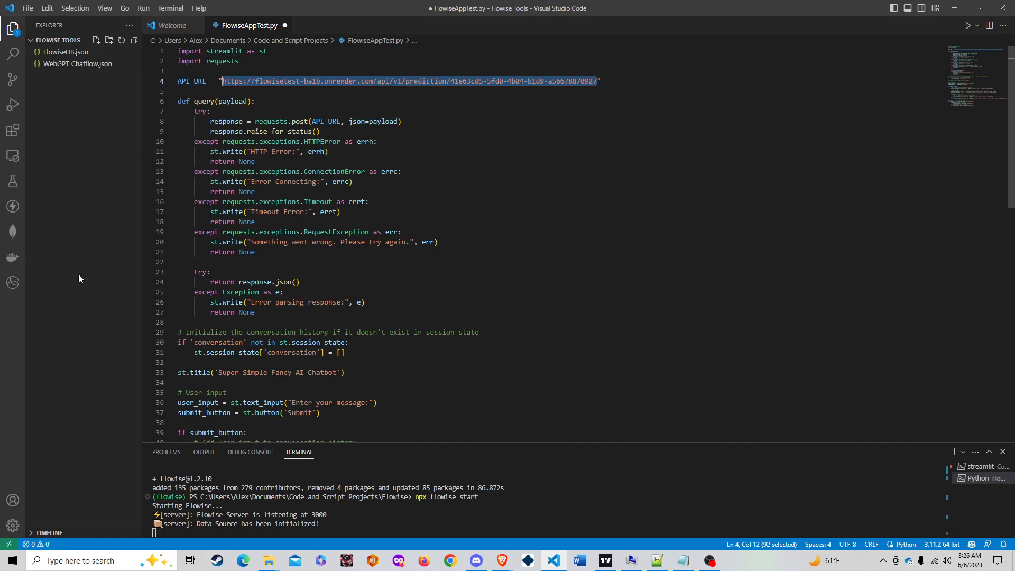
key(ctrl+v)
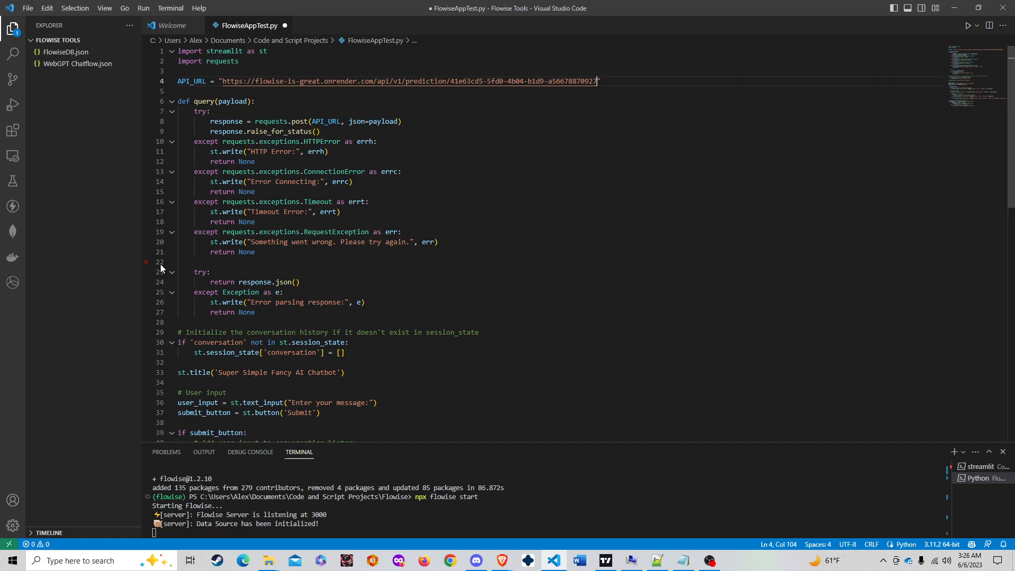
key(ctrl+s)
click(493, 142)
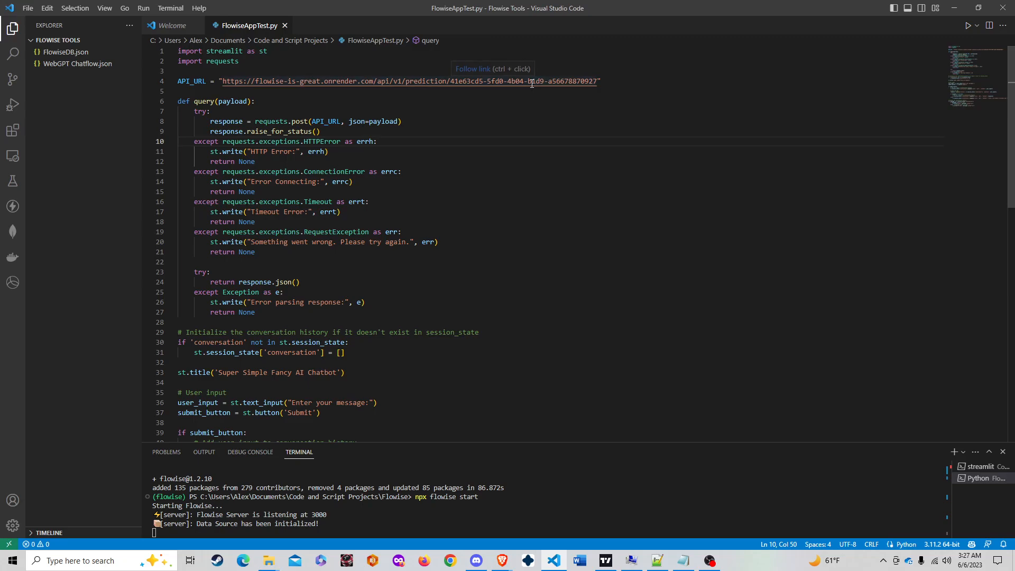
Switch to the browser, reload the Streamlit chatbot and submit the question "what is the tax bill" again
key(alt+Tab)
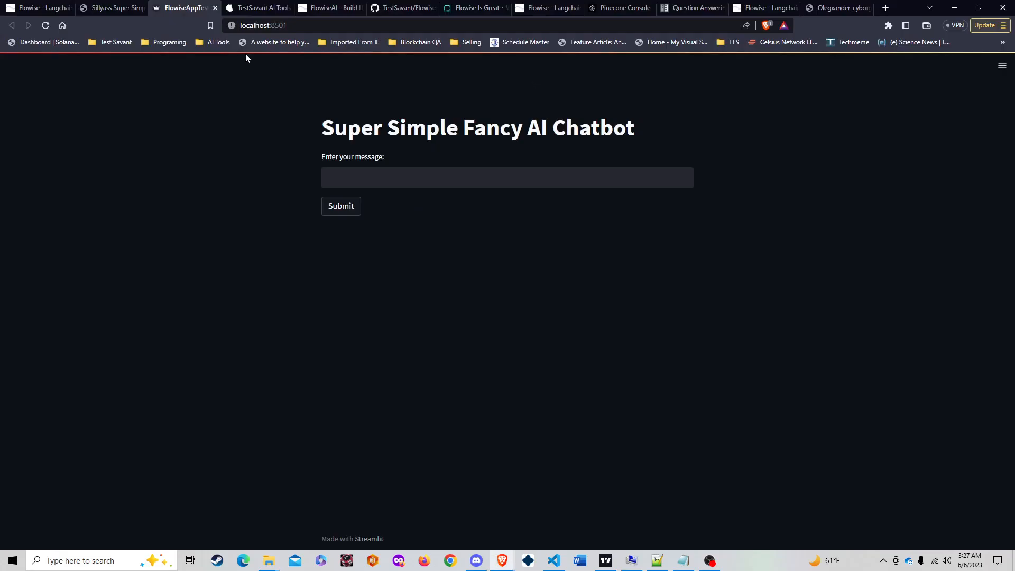
click(46, 26)
click(356, 173)
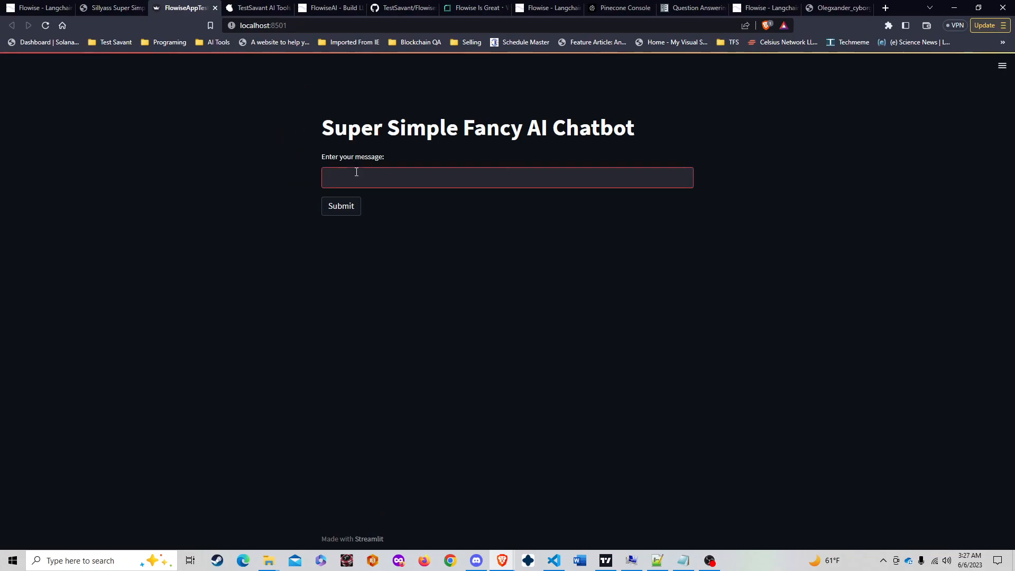
text(what is the tax bi)
click(341, 207)
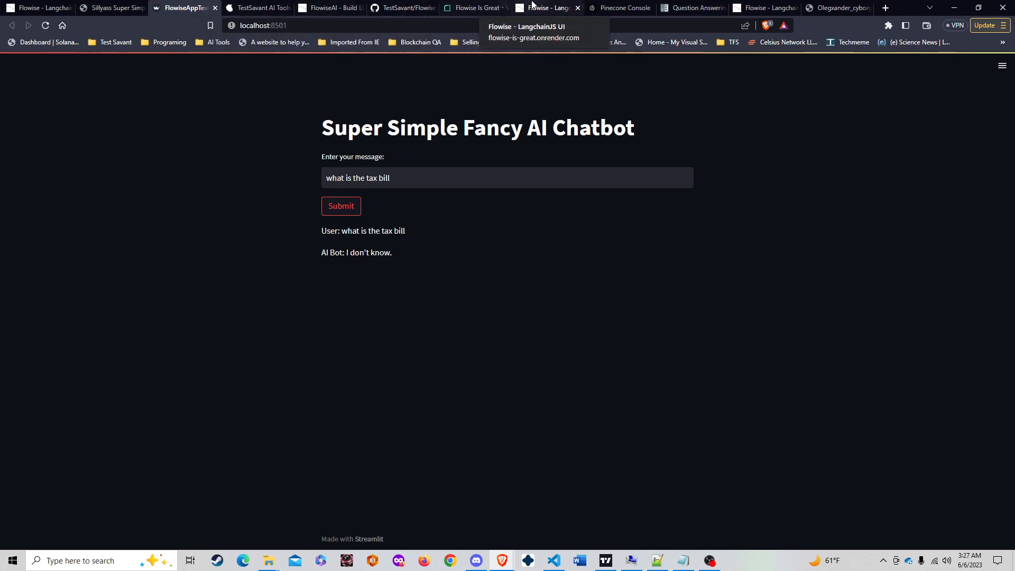
Check the Pinecone Metadata Filter of the Existing Index node in Chat With Vectors, and view the embedded chatbot's conversation on the demo website
click(551, 7)
click(189, 253)
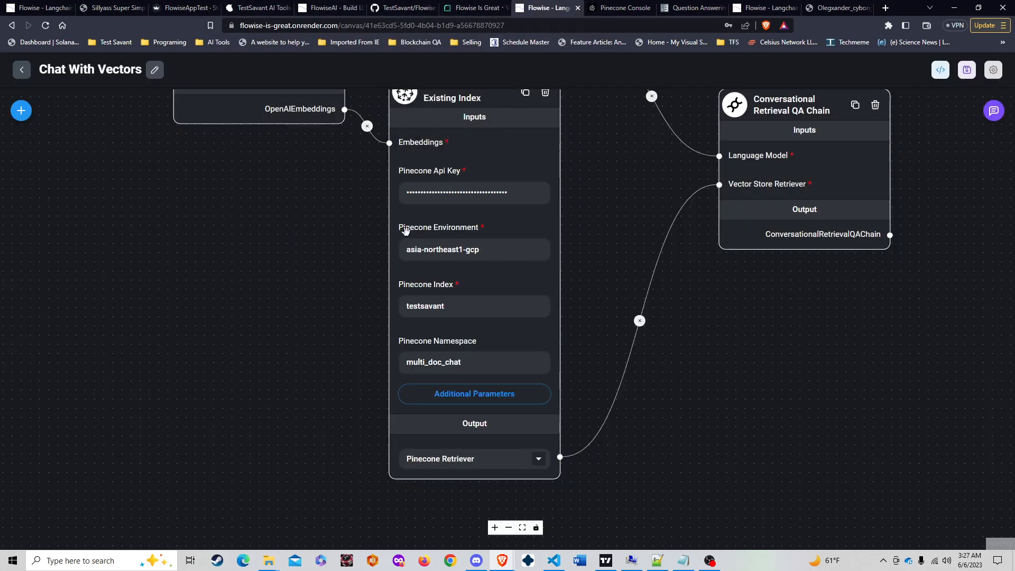
click(474, 394)
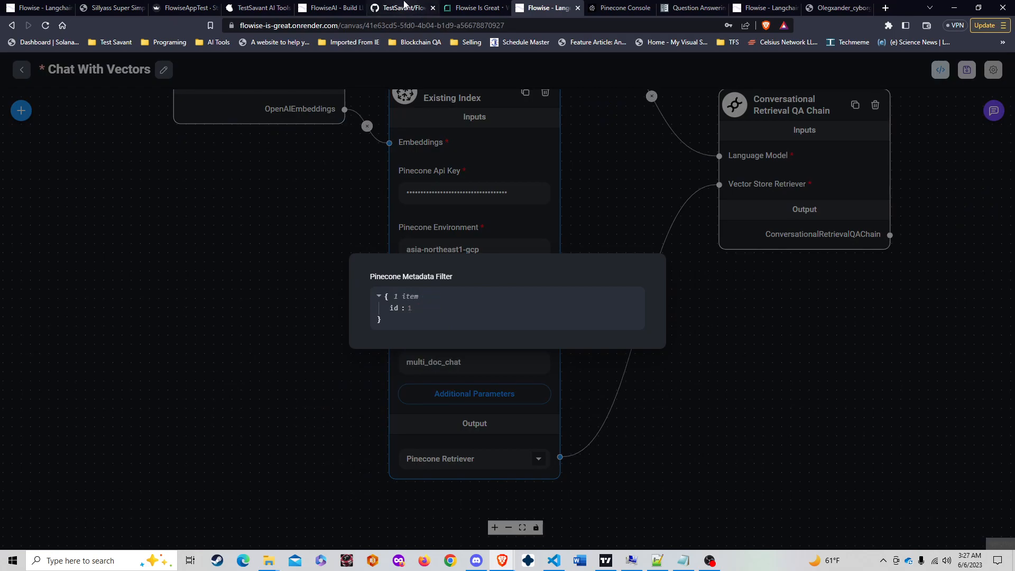
click(122, 6)
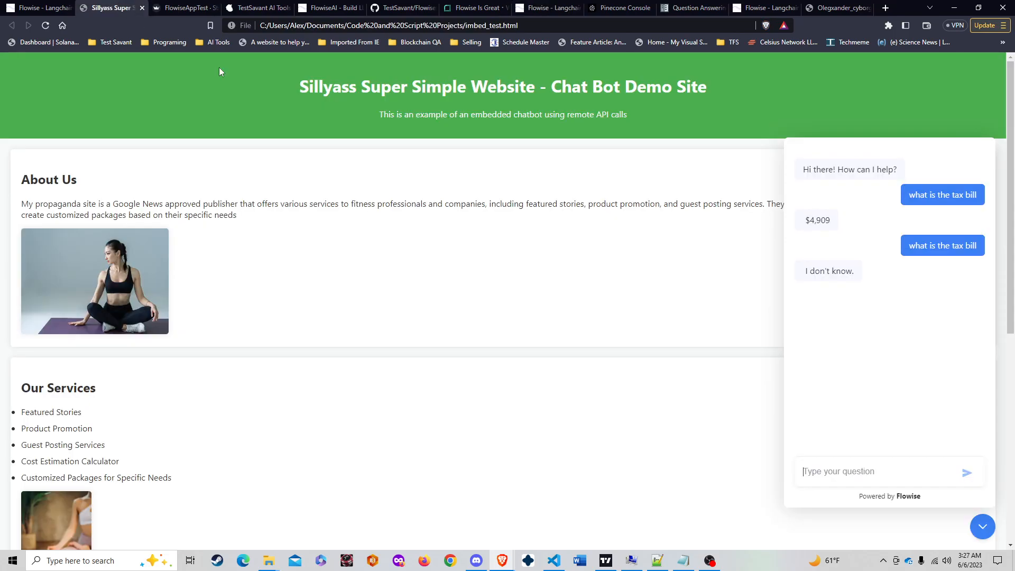
Replace the message in the Streamlit chatbot with "what is proof of work" and submit it
click(184, 8)
click(418, 177)
key(ctrl+a)
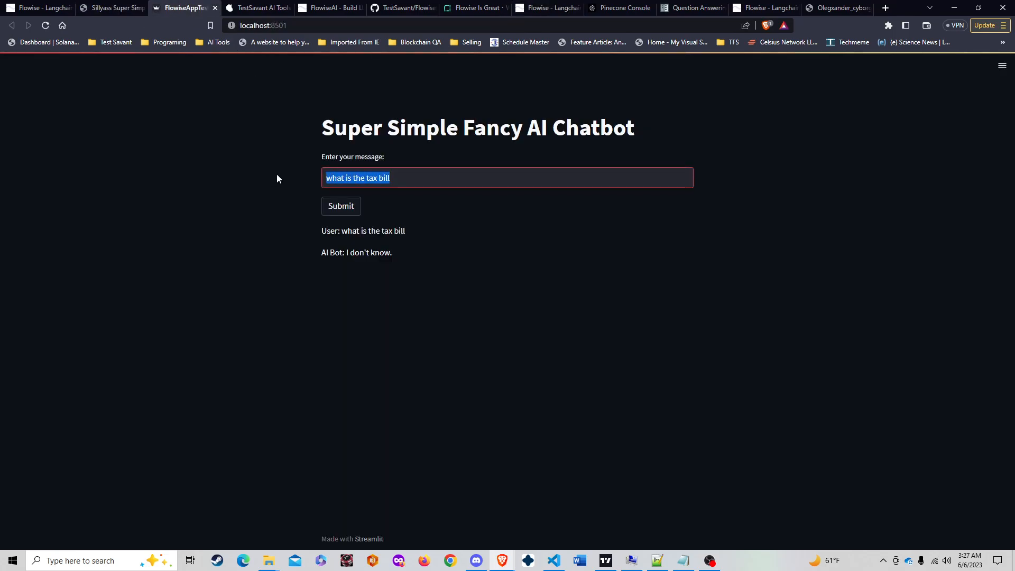
text(what is)
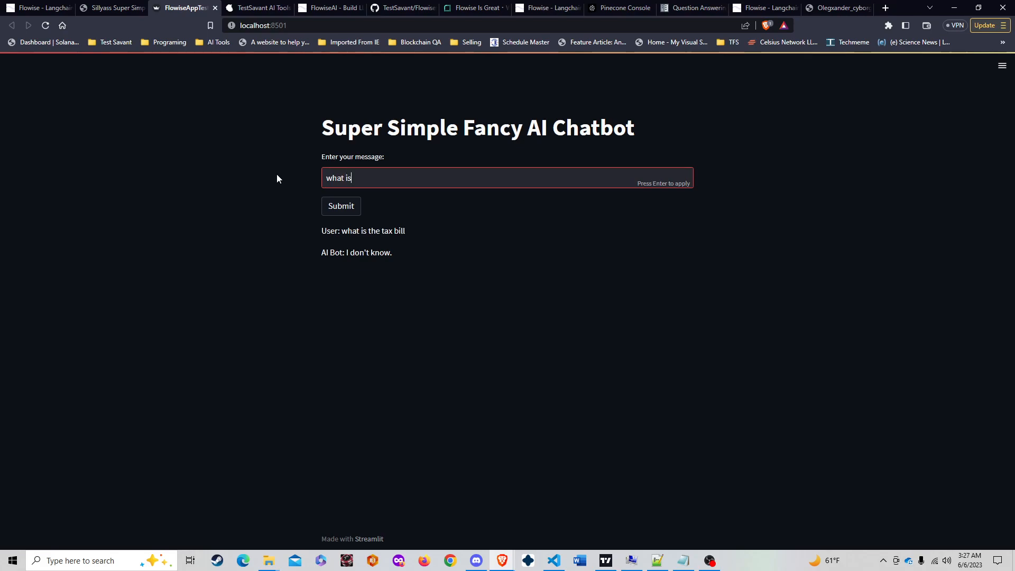
text( proof of work)
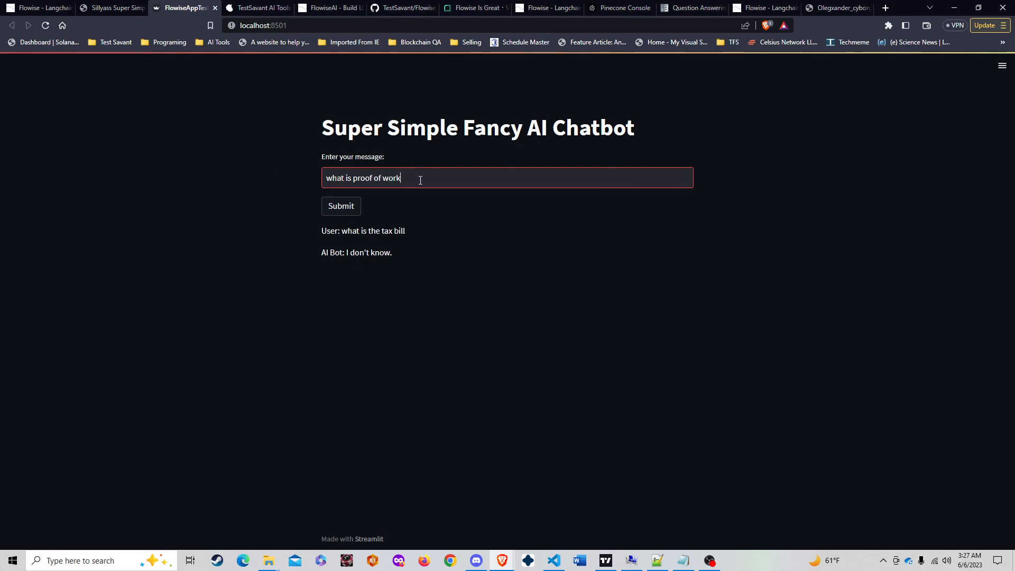
click(329, 211)
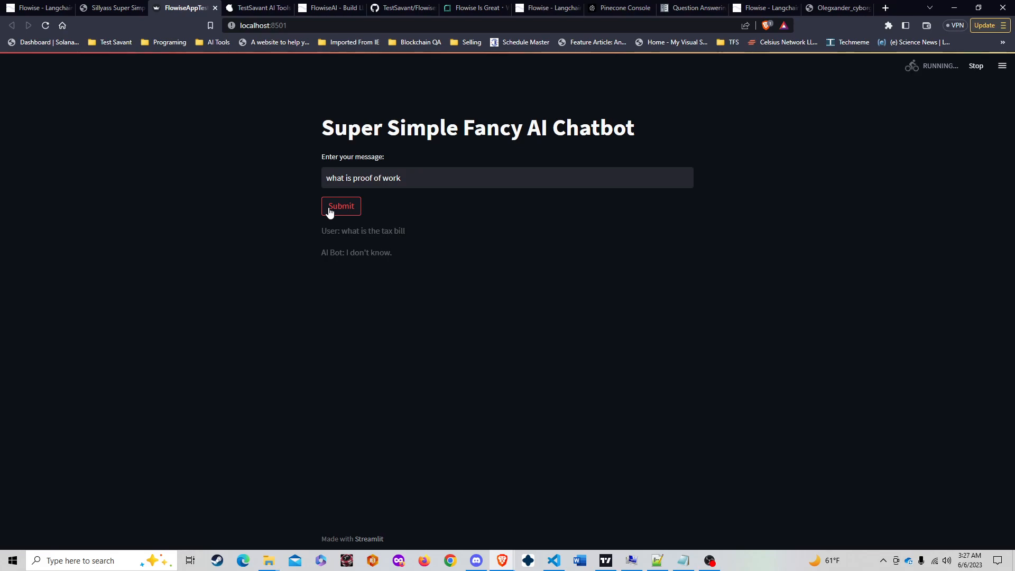
Examine the TestSavant signup page, including the list of tools in the AI Tool bundle and the signup form
click(260, 5)
click(328, 8)
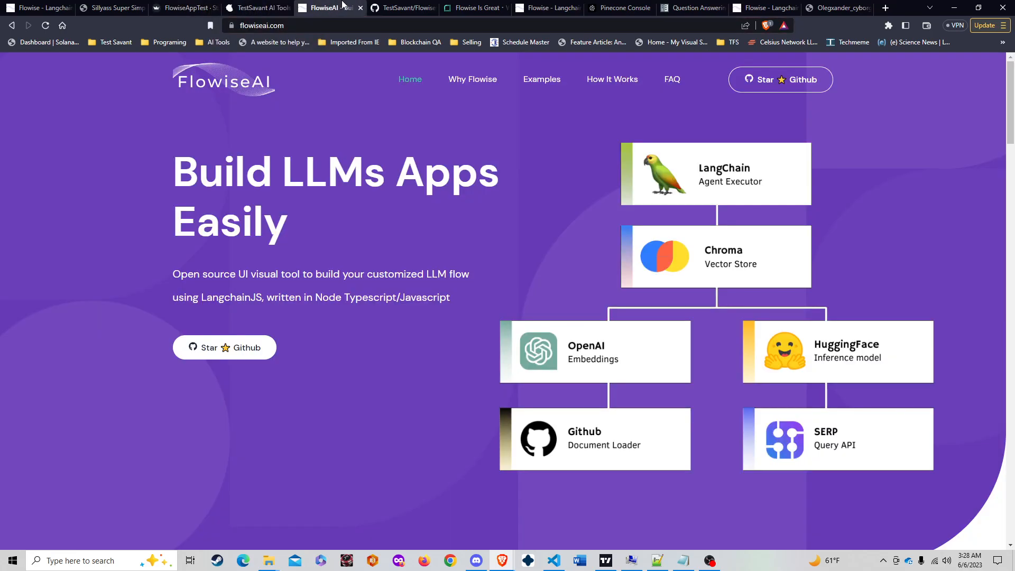
click(263, 6)
scroll(341, 246, up, 7)
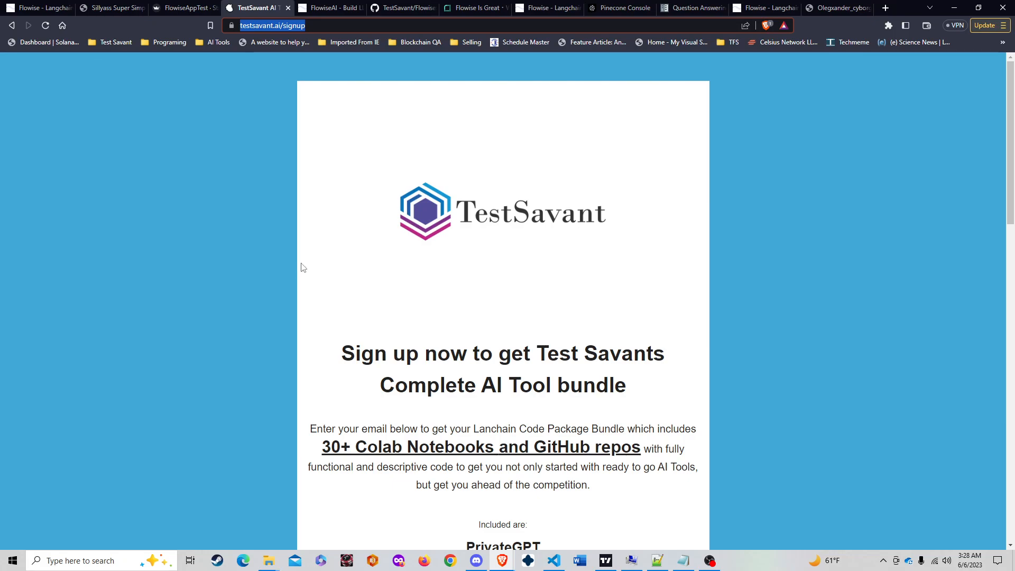
scroll(301, 309, down, 3)
scroll(305, 318, down, 2)
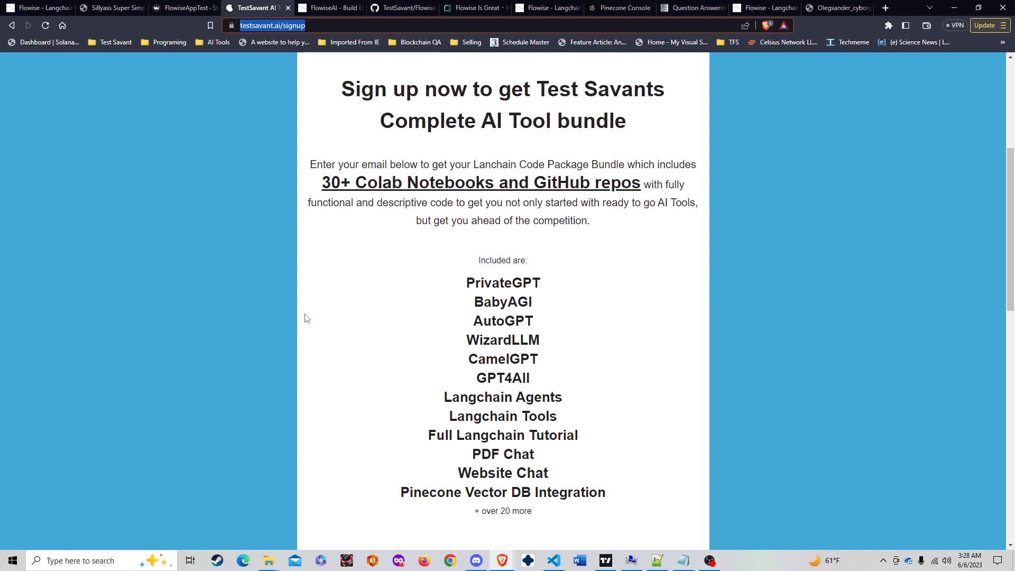
scroll(305, 315, down, 5)
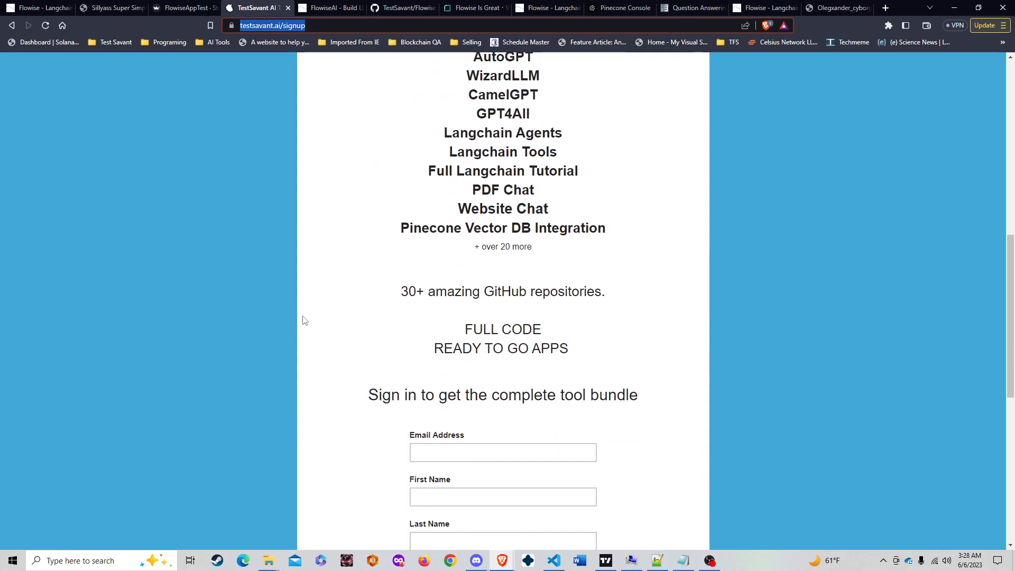
scroll(304, 319, up, 4)
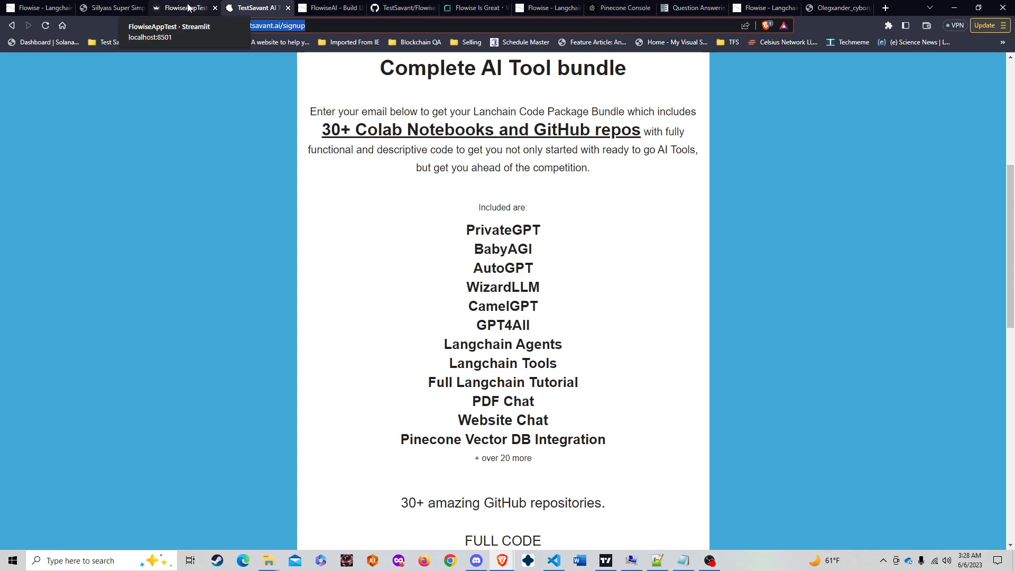
Set the id in the Existing Index node's Pinecone Metadata Filter to 2 in Chat With Vectors and save the chatflow
click(180, 7)
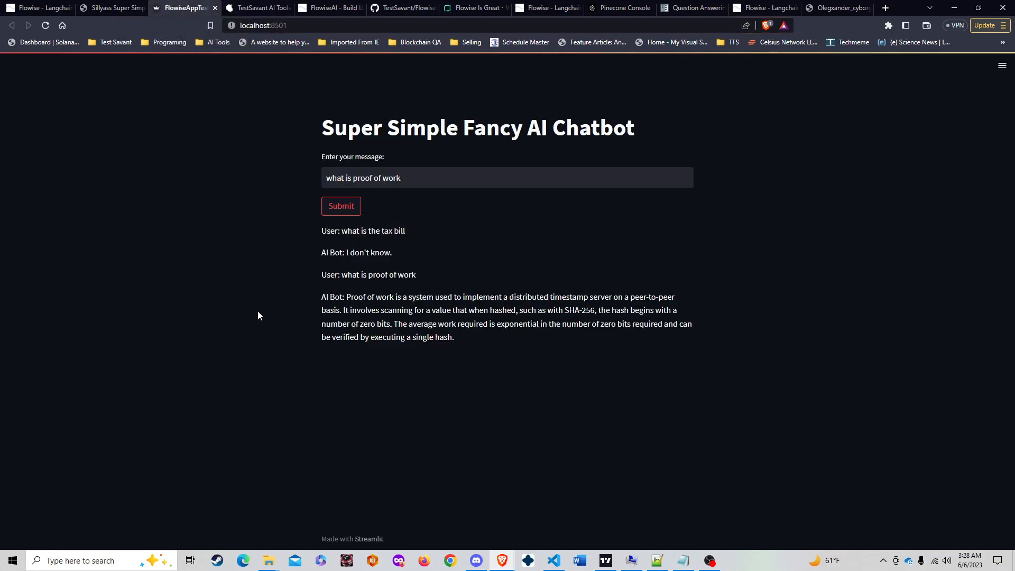
click(536, 7)
mouse_move(411, 311)
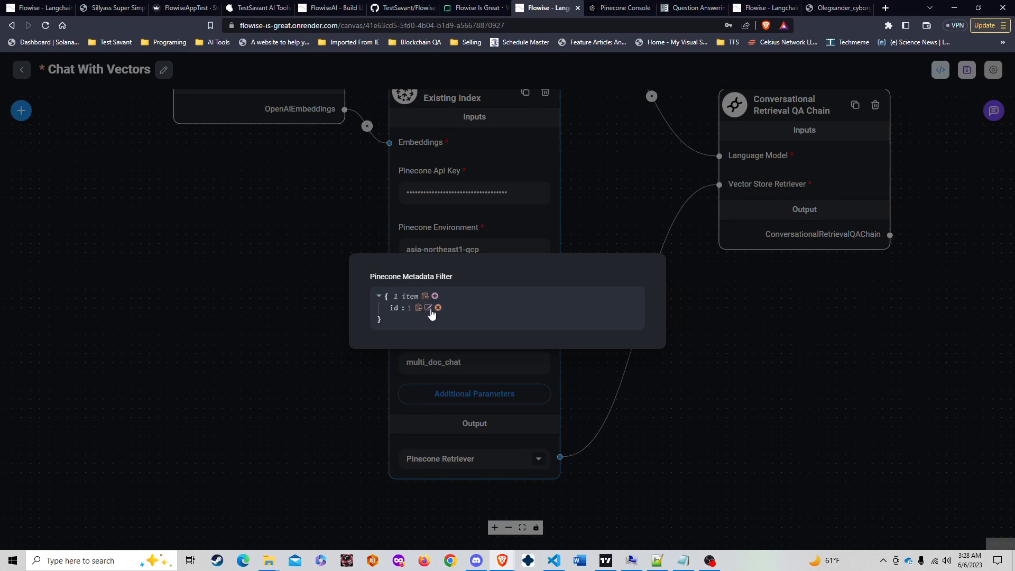
click(430, 309)
key(BackSpace)
text(2)
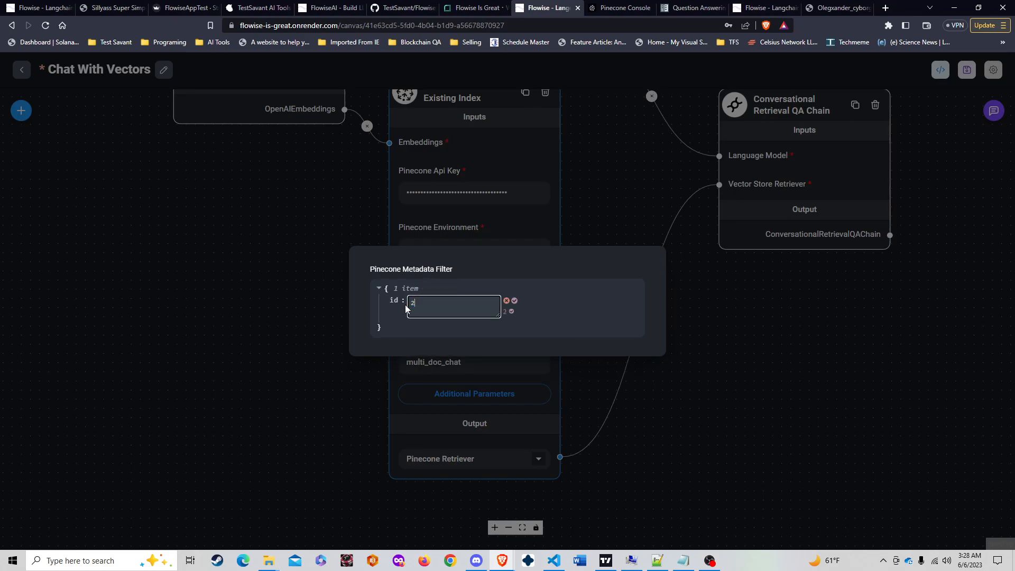
click(511, 312)
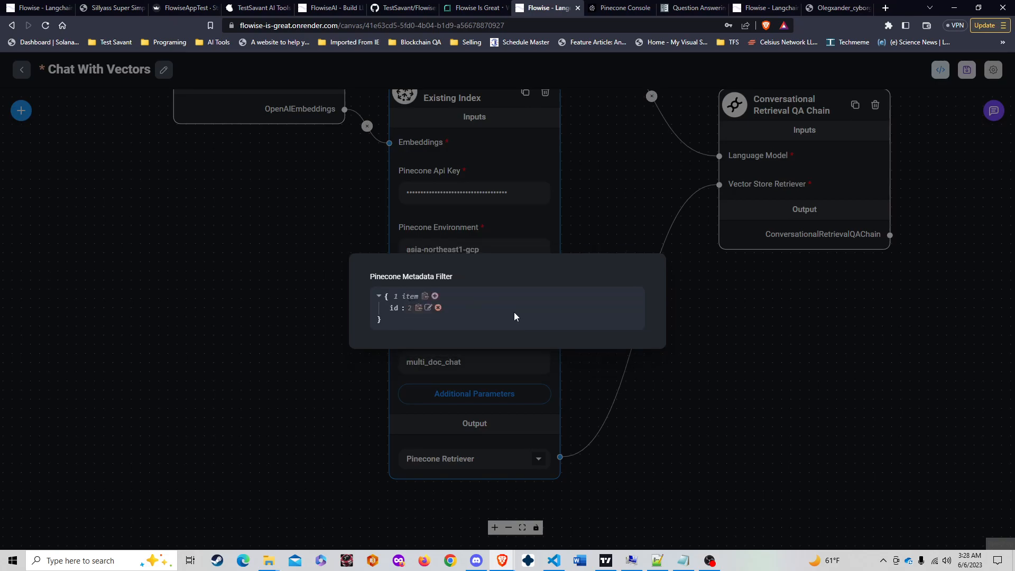
click(814, 377)
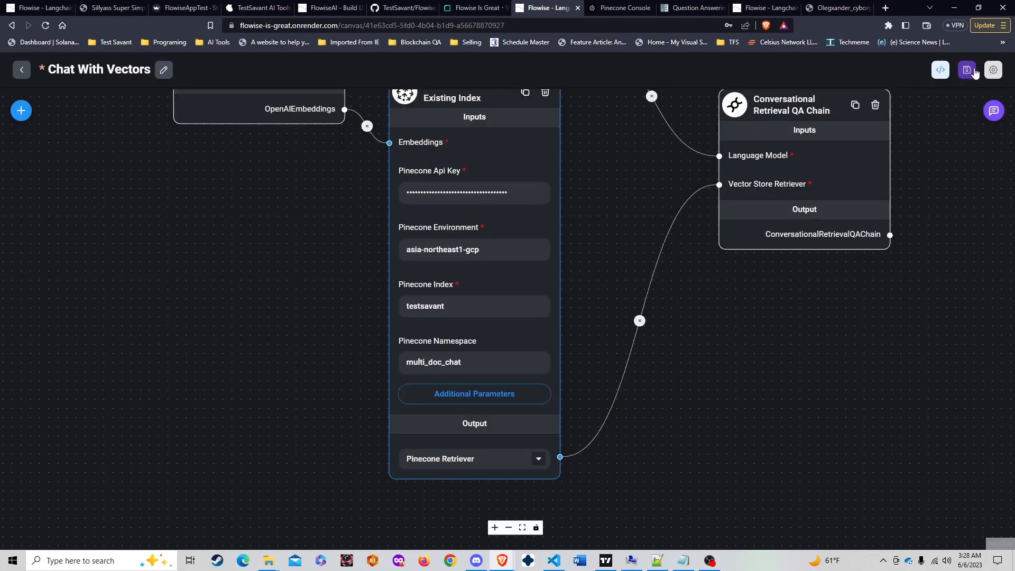
click(967, 70)
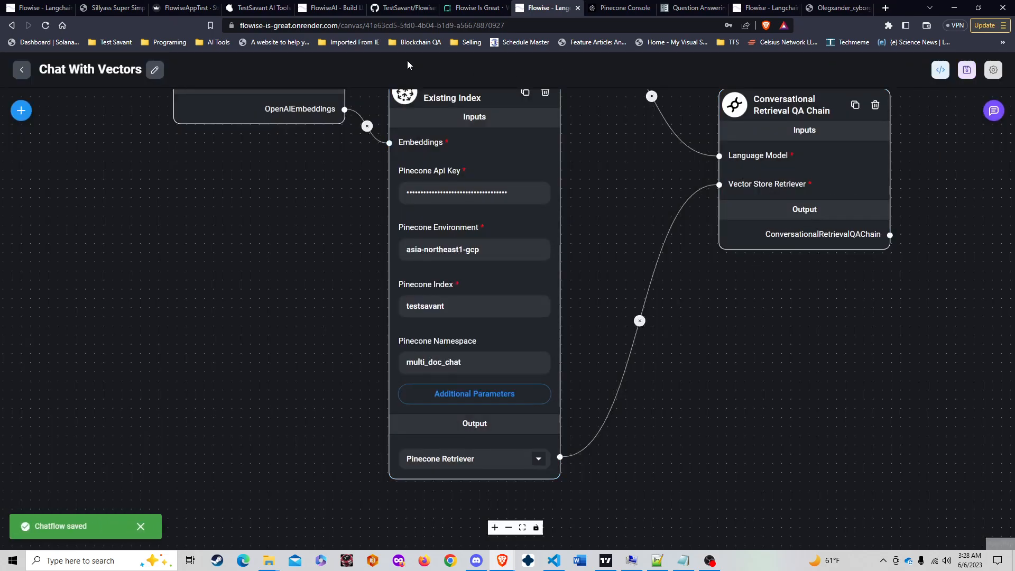
Return to the Streamlit chatbot, submit "what is the tax bill" as the message and highlight the amount in the reply
click(185, 8)
triple_click(432, 181)
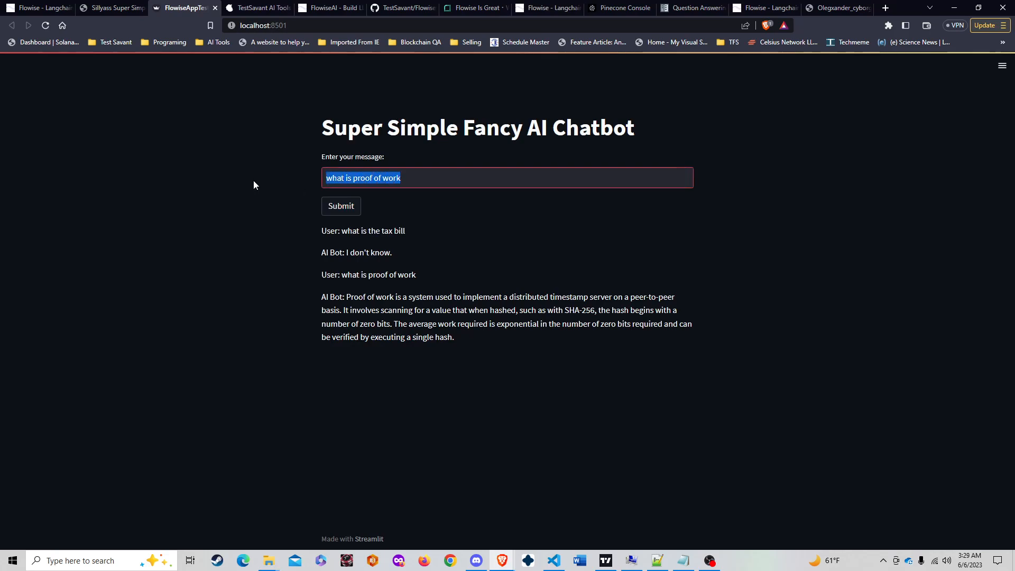
text(what is t)
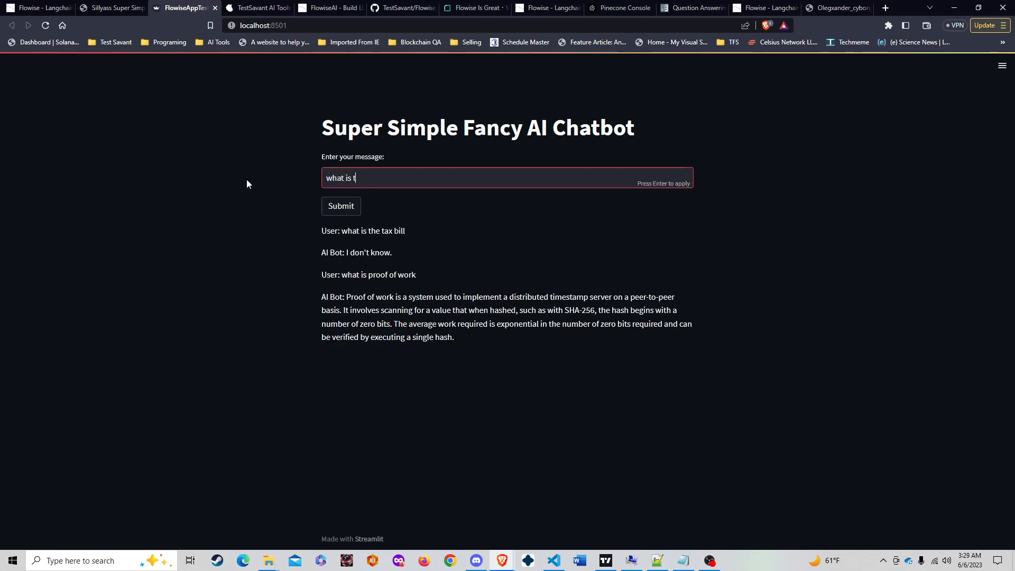
text(he tax bill)
click(345, 212)
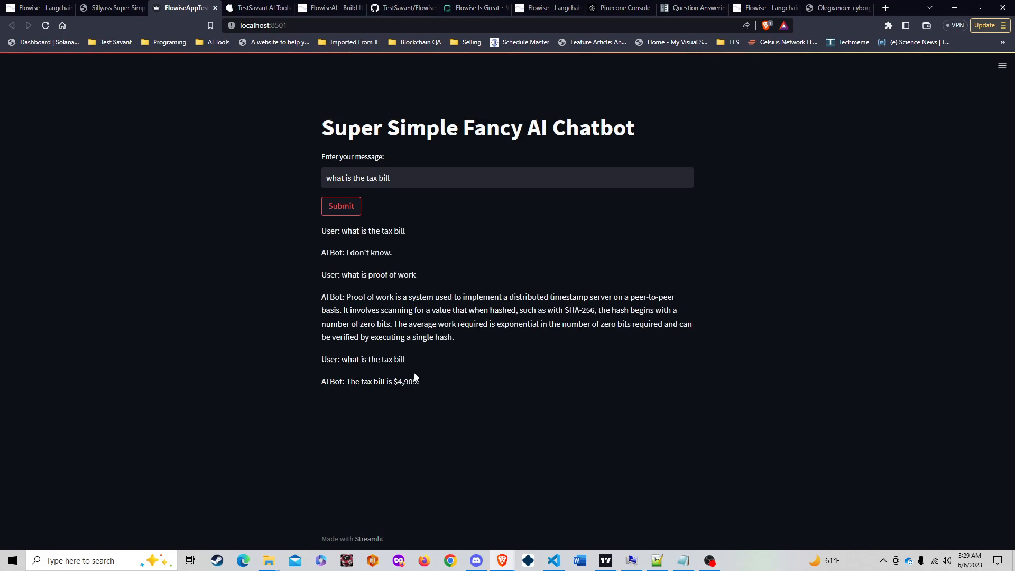
drag(398, 381, 418, 382)
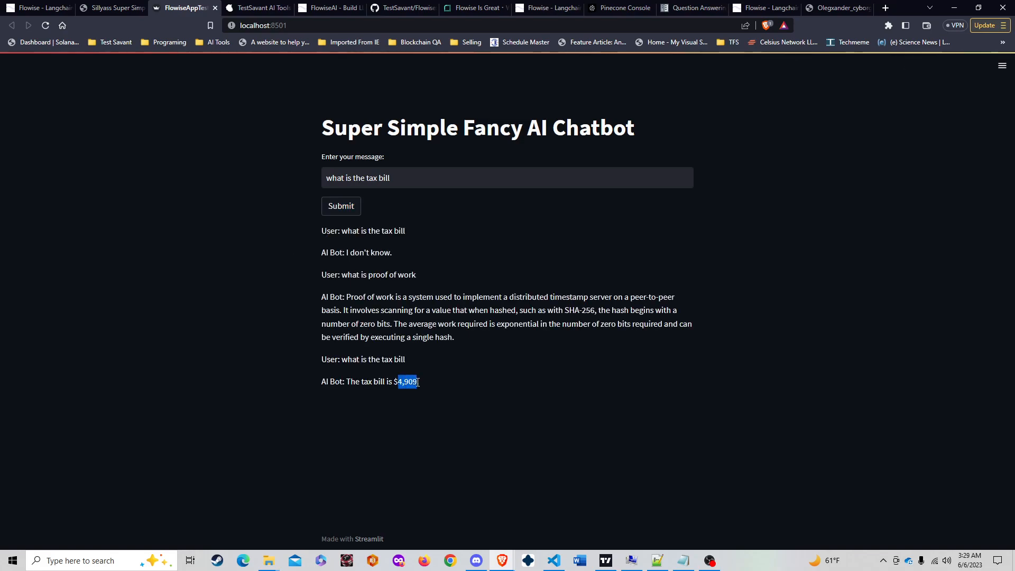